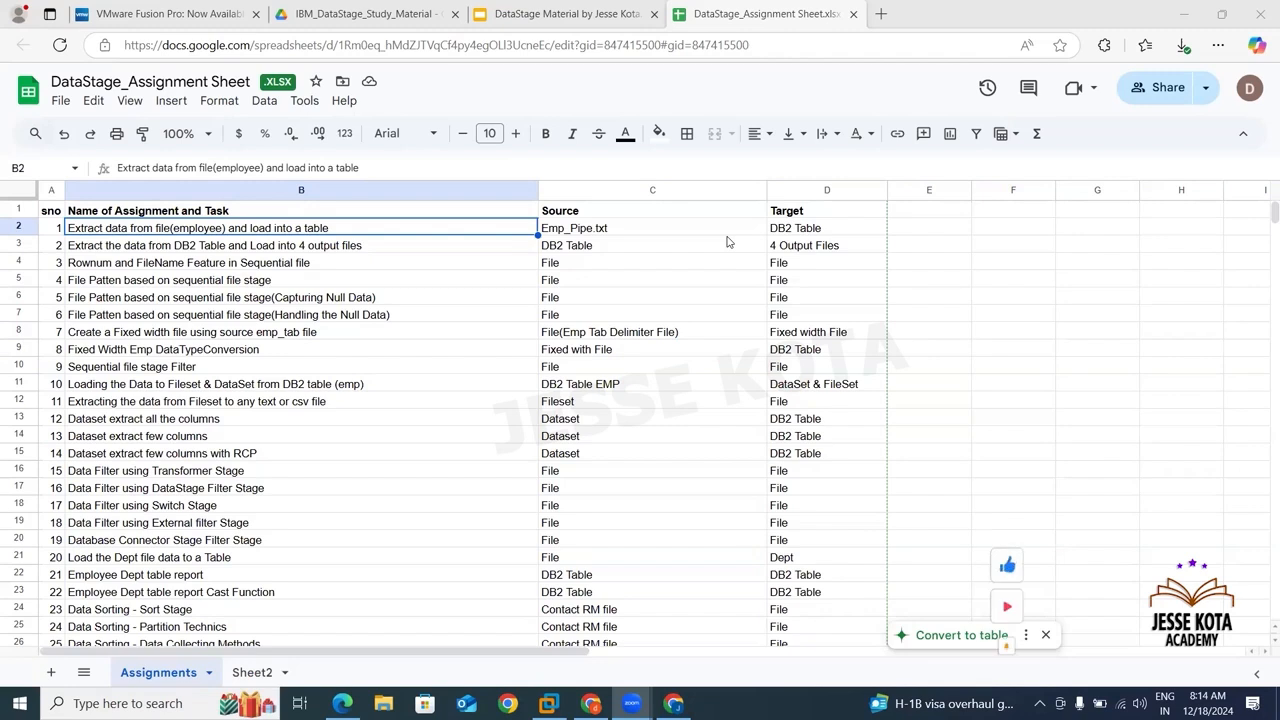
Check the source and target of the first assignment in the sheet
click(670, 234)
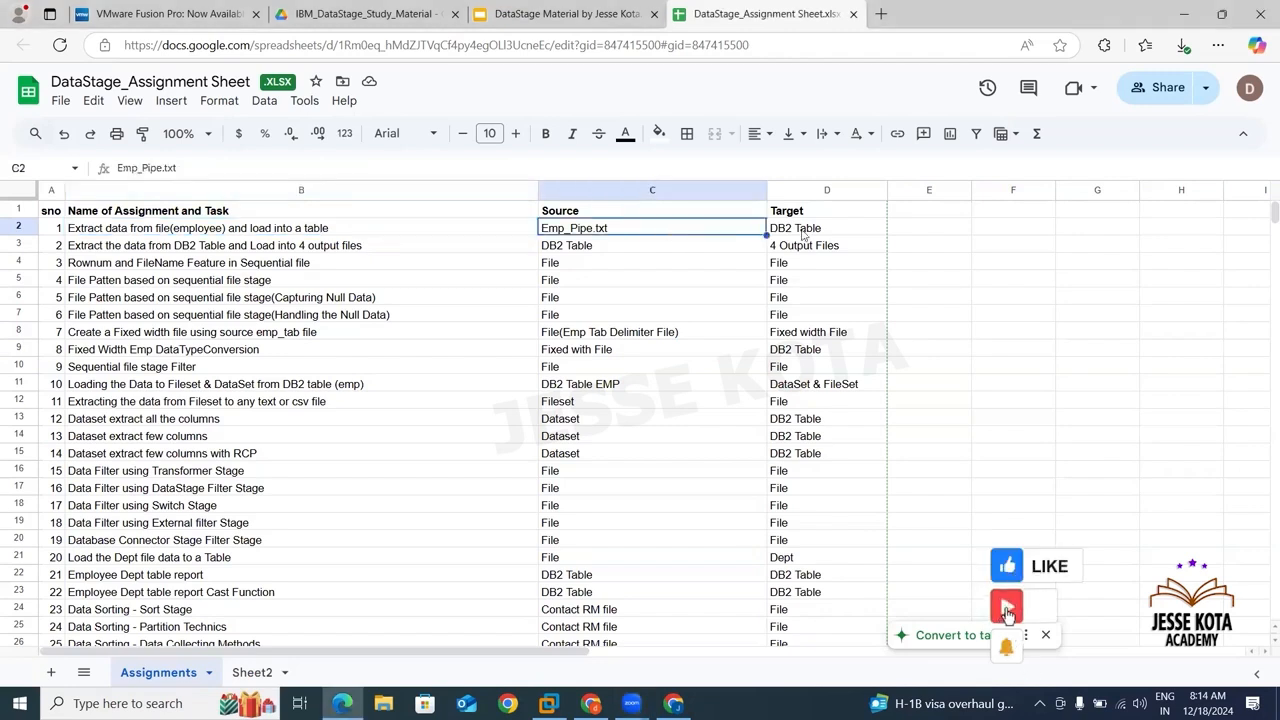
key(Right)
Switch to the VMware virtual machine and create a folder named Source in Local Disk (C:)
click(549, 703)
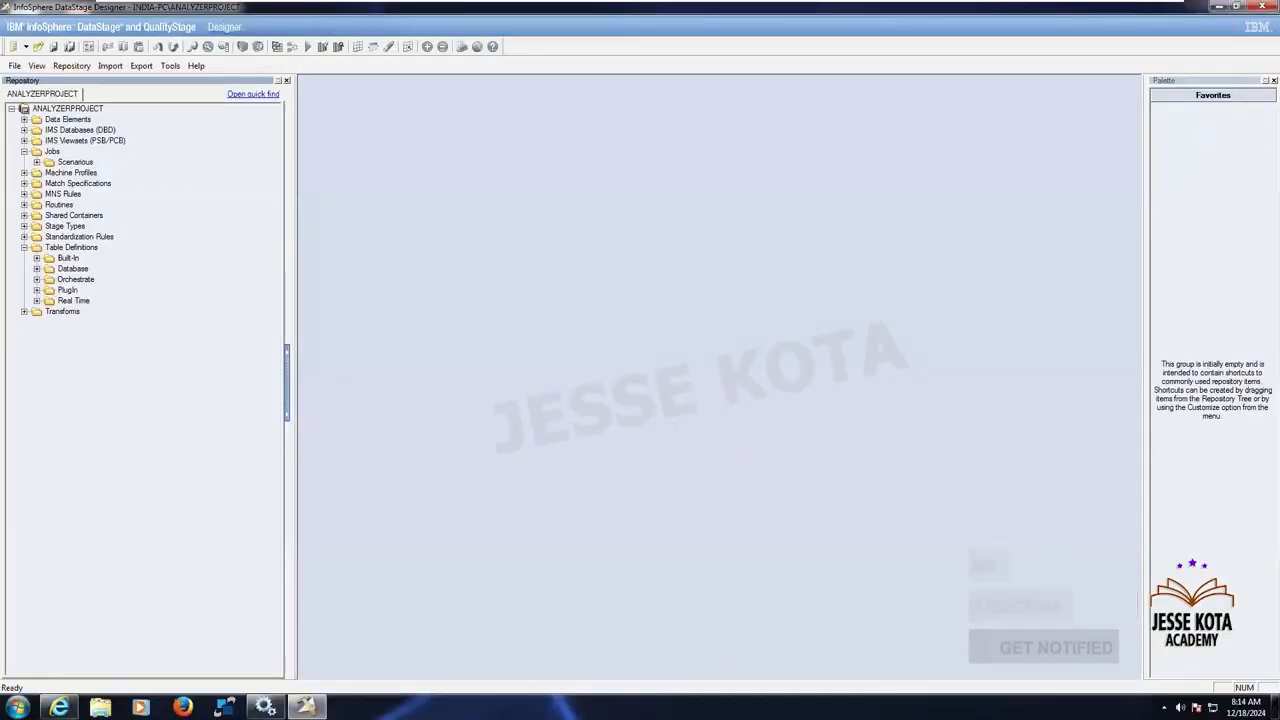
click(100, 707)
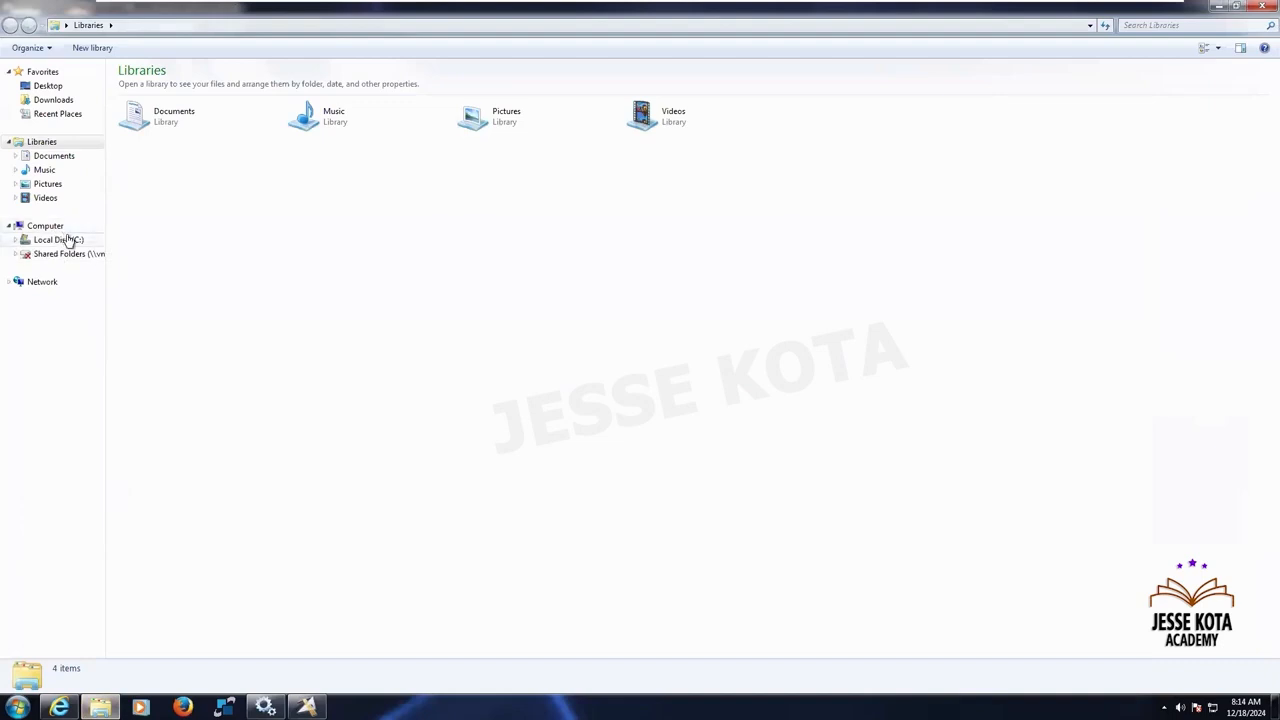
click(69, 241)
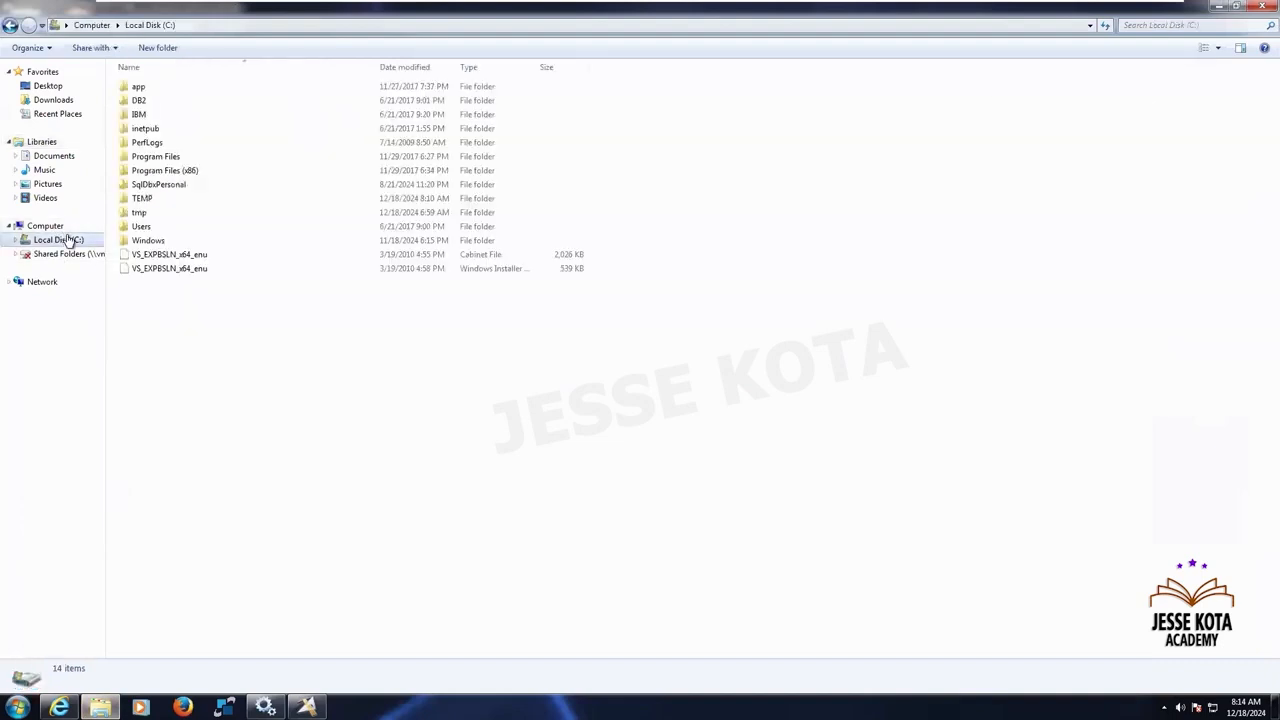
right_click(222, 373)
mouse_move(315, 512)
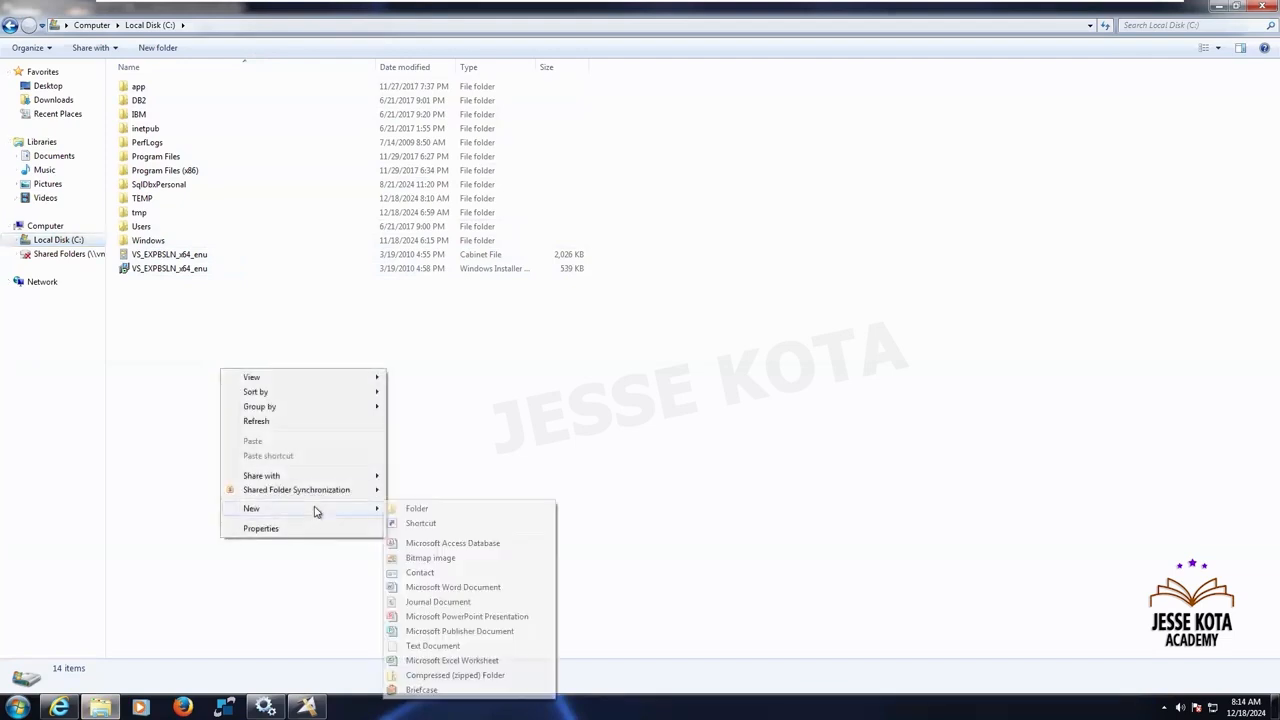
click(416, 509)
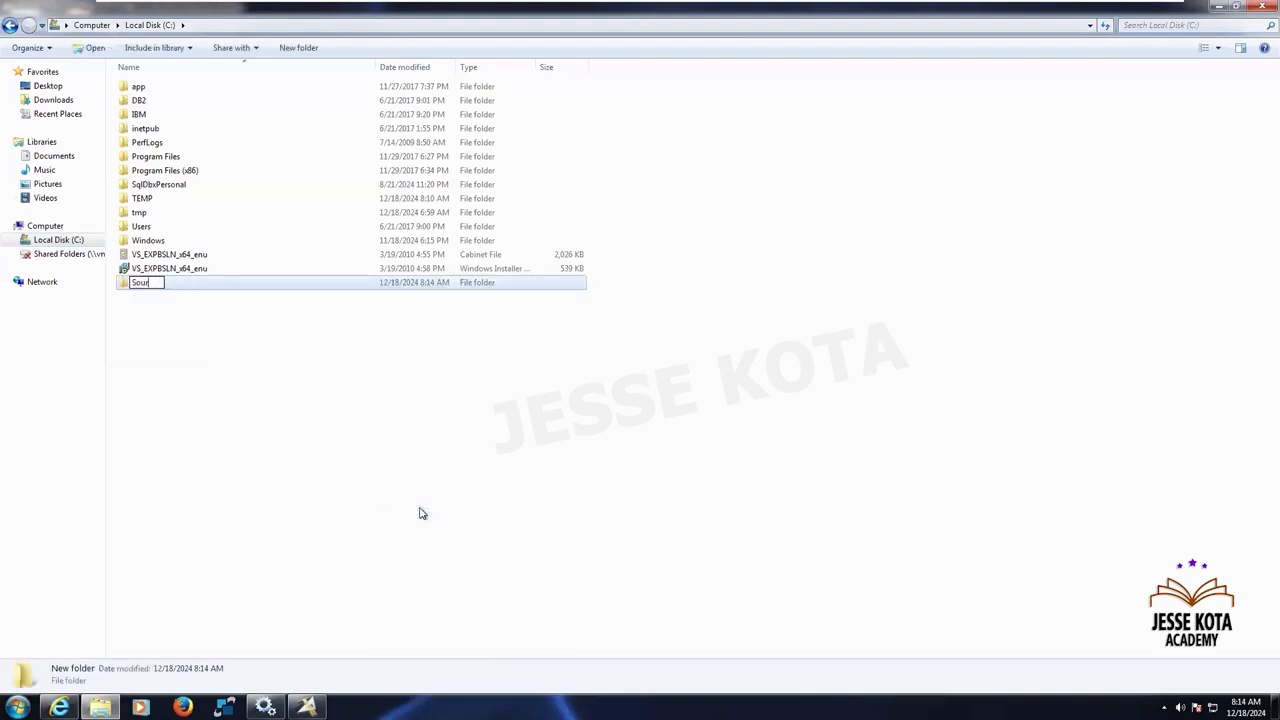
text(Source)
click(250, 391)
Create a second new folder in Local Disk (C:) and name it Target
right_click(171, 339)
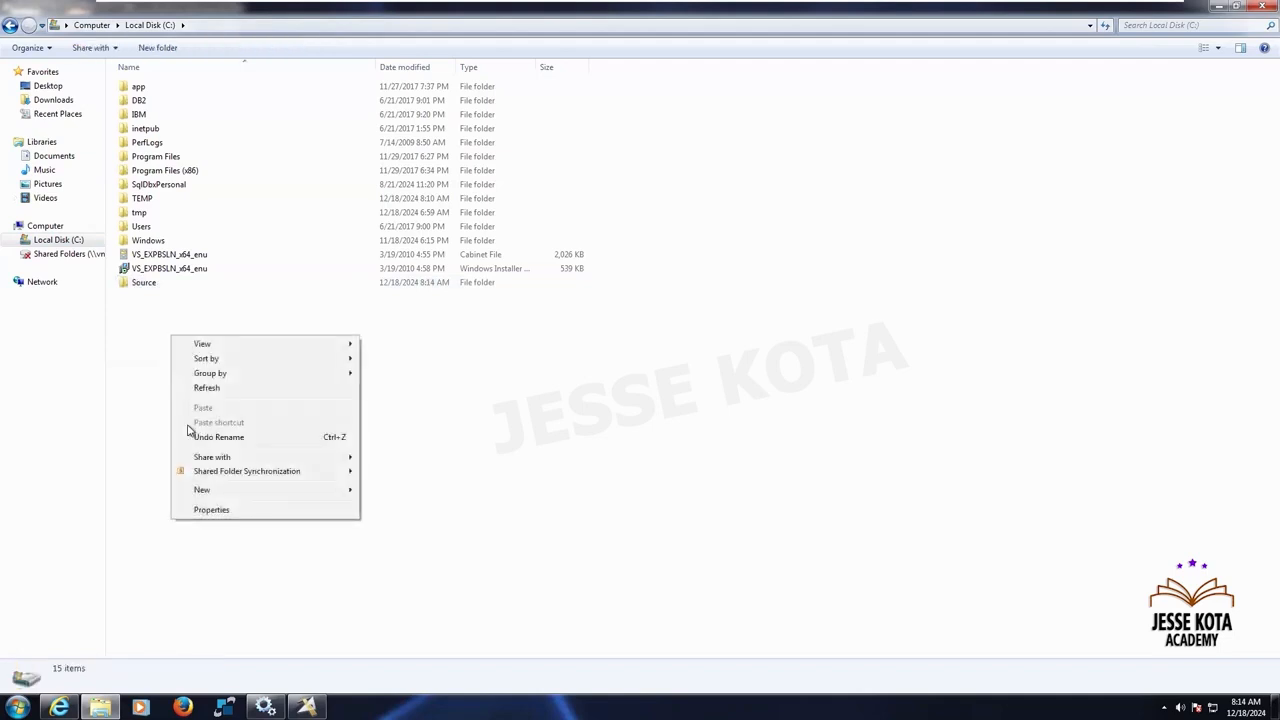
mouse_move(236, 490)
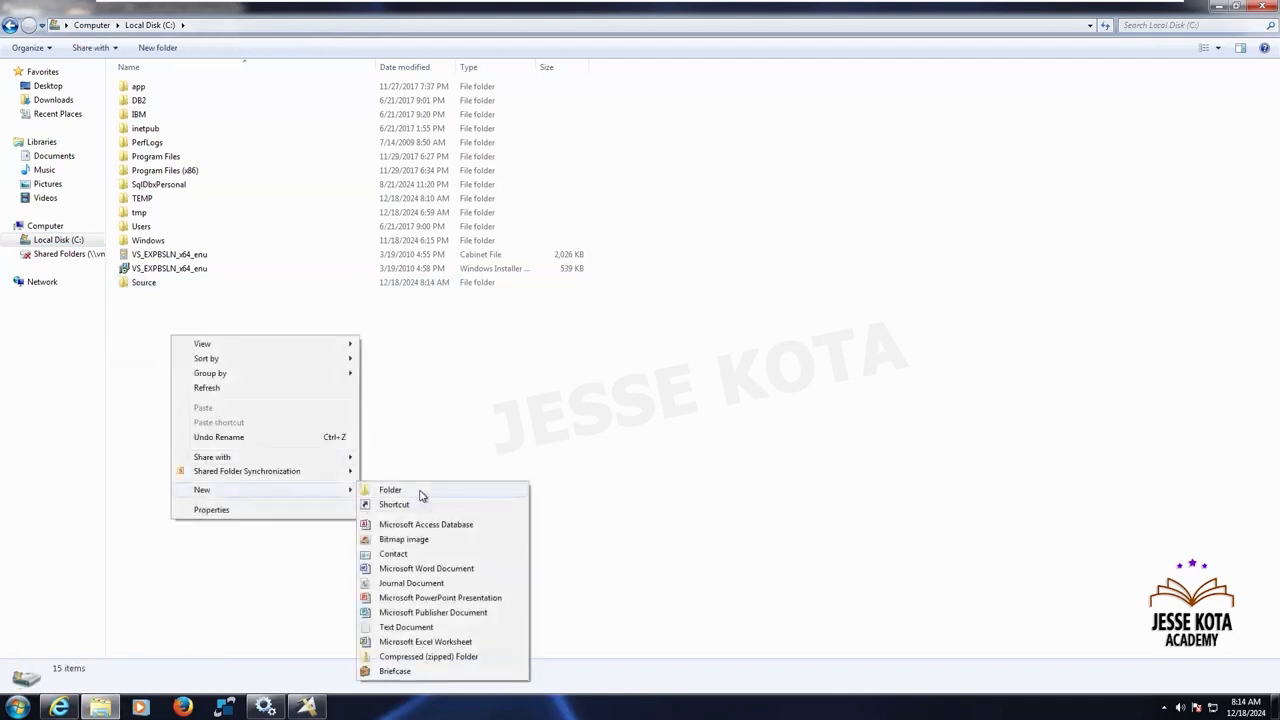
click(420, 490)
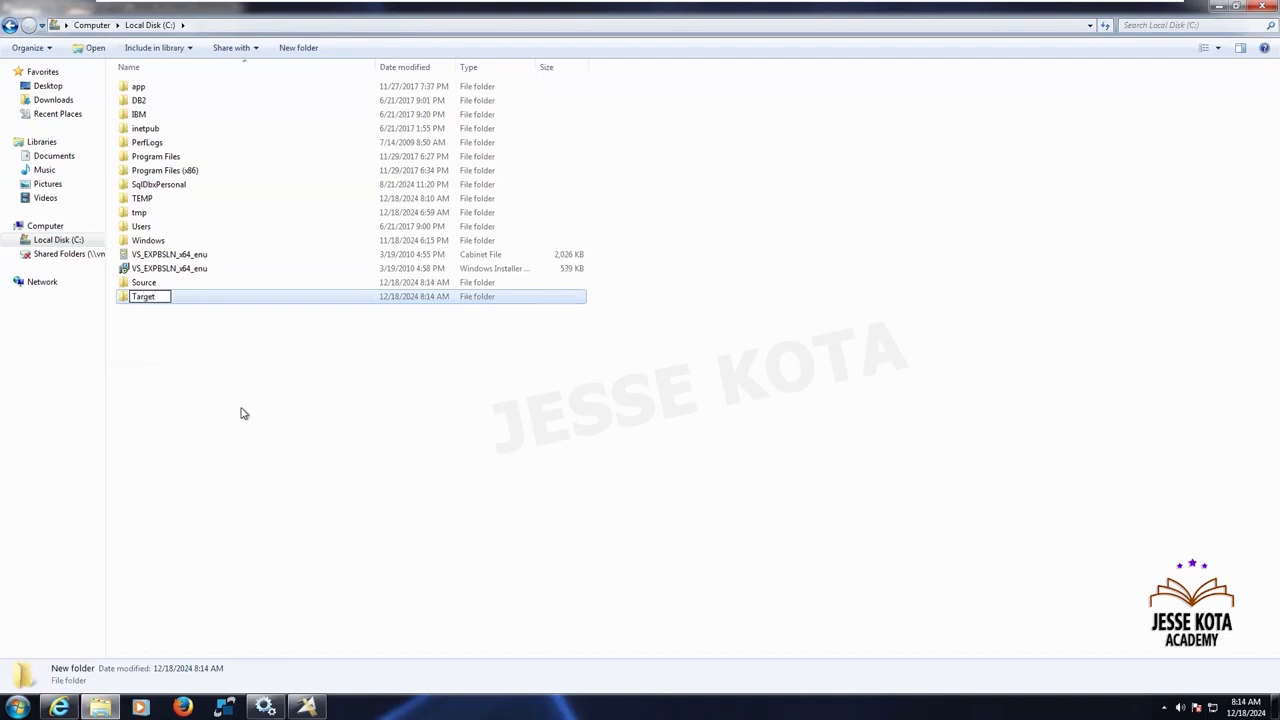
text(Target)
key(Return)
Switch to Google Drive, download the FilesforPractise folder from 10_Dec2024_DataStage and look at its contents
mouse_move(1033, 6)
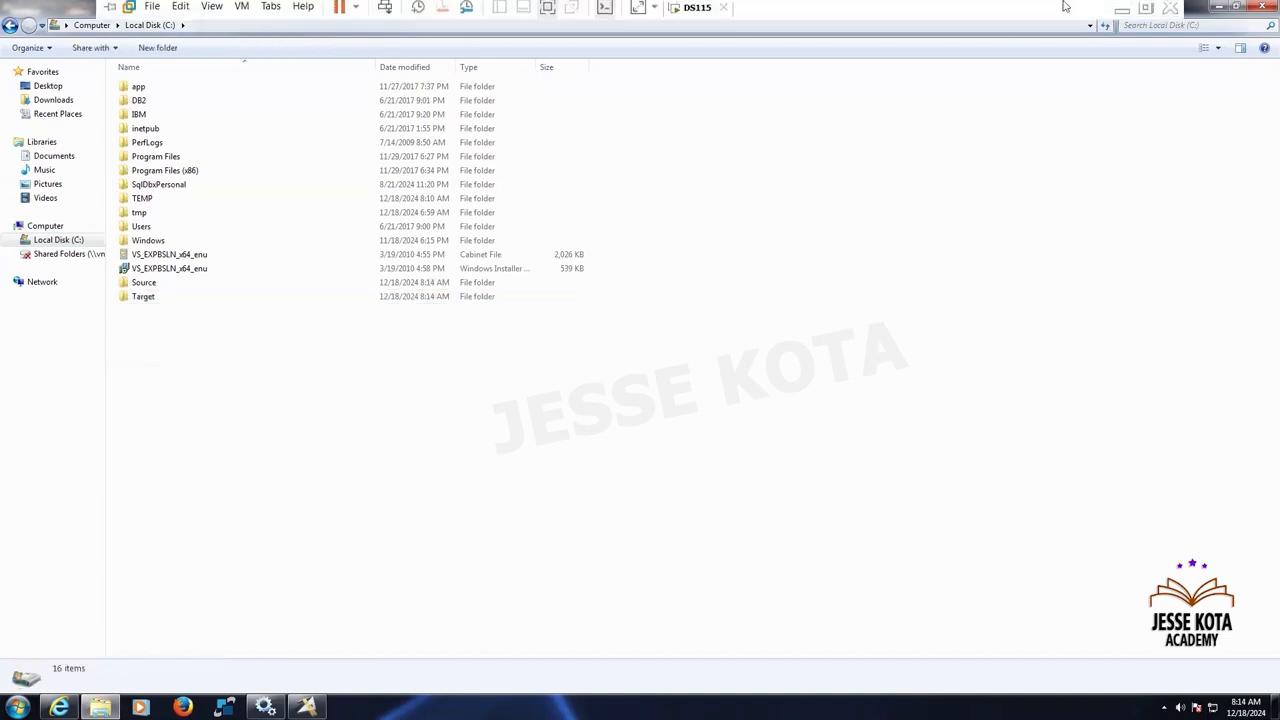
click(357, 13)
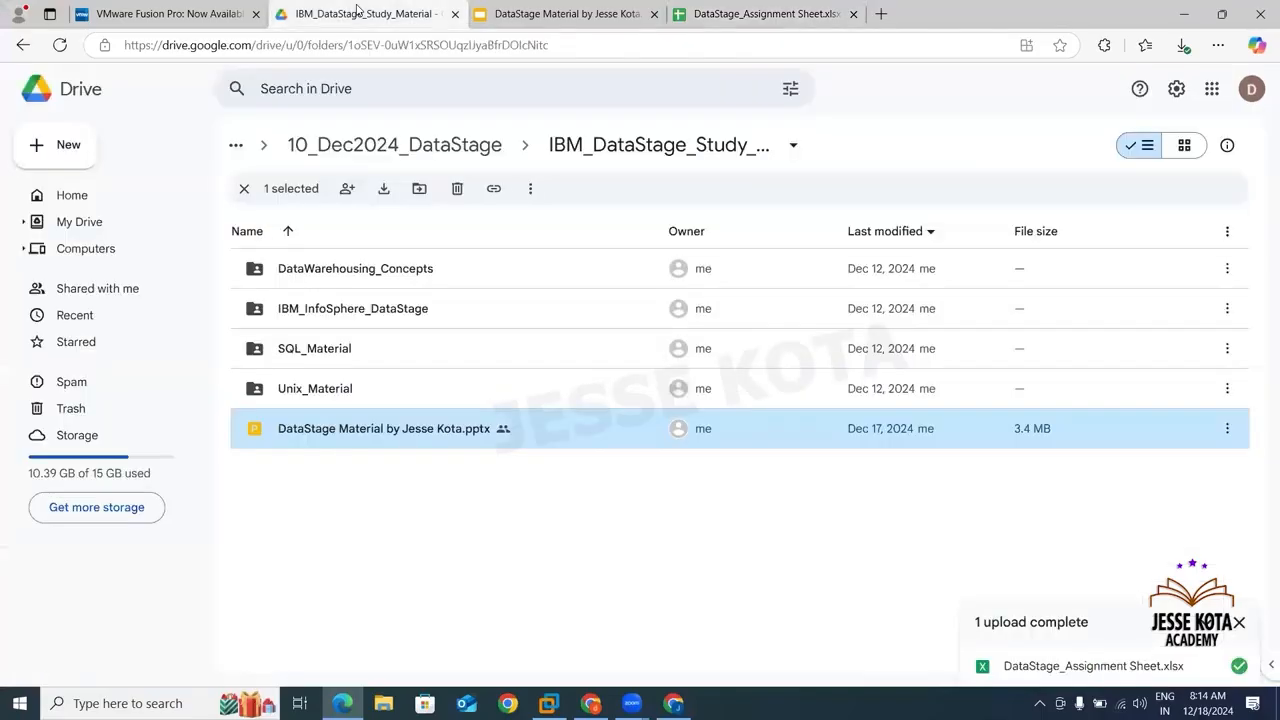
click(386, 146)
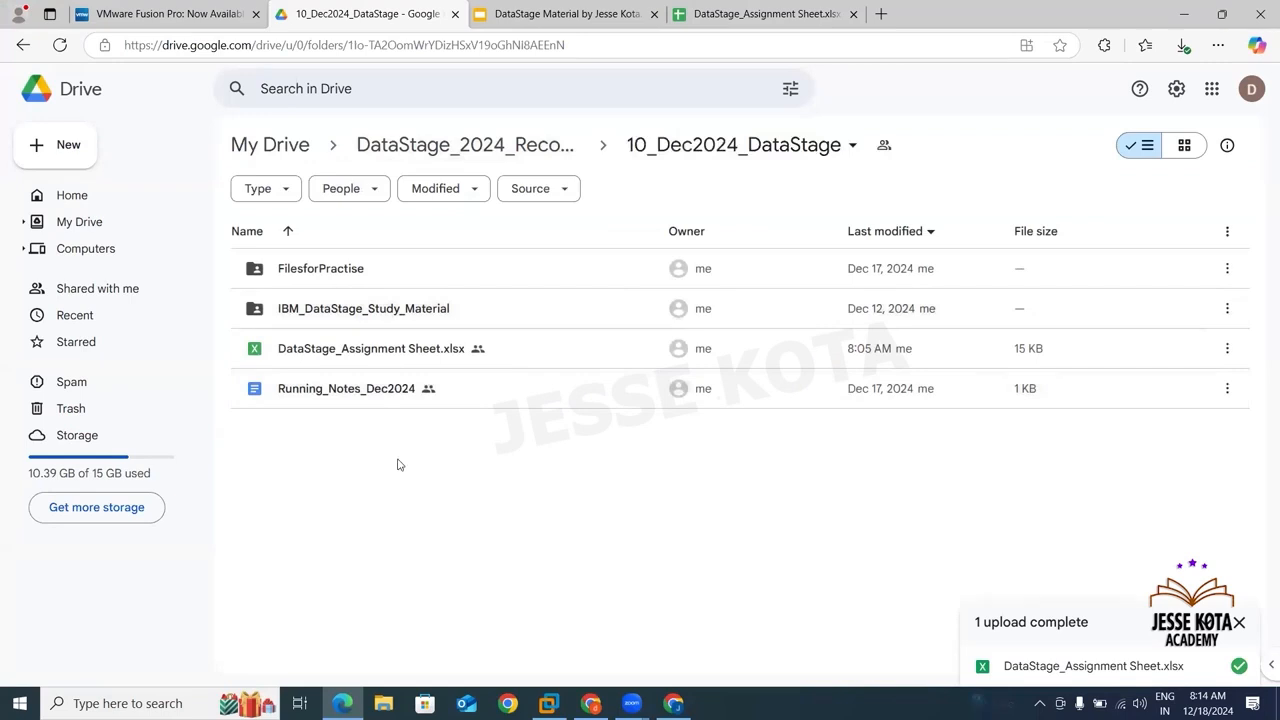
click(343, 270)
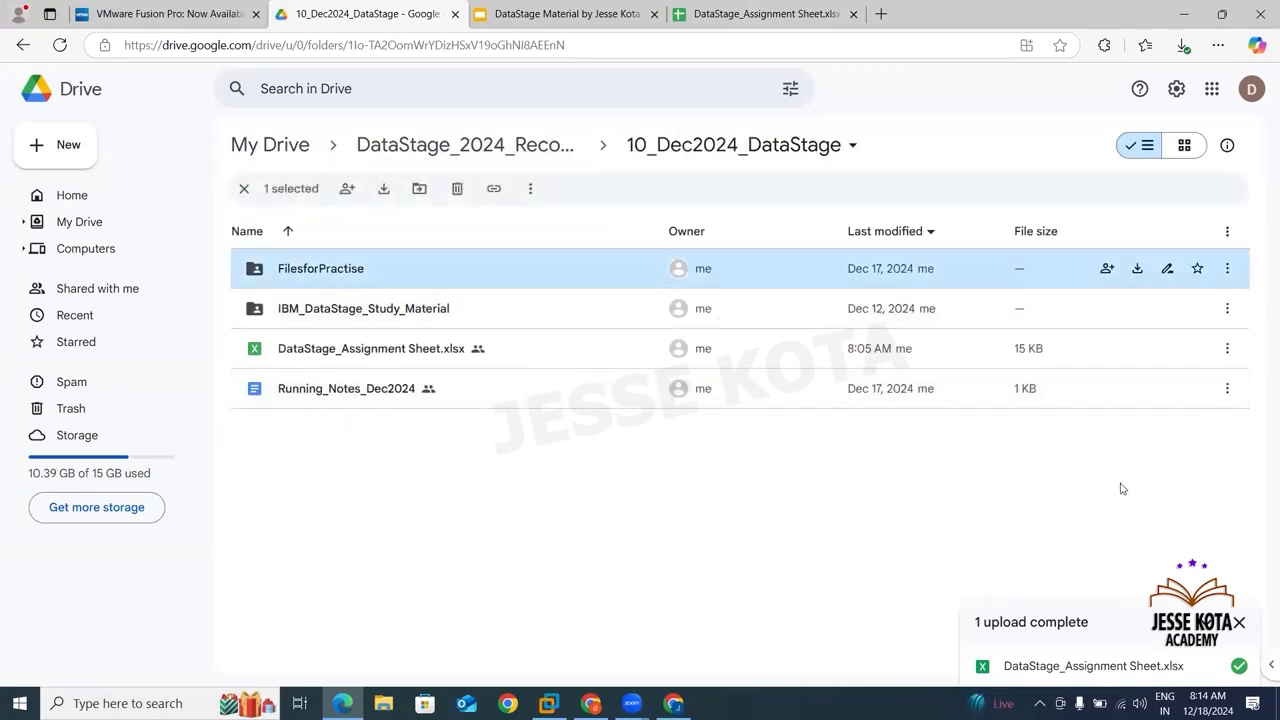
click(1240, 624)
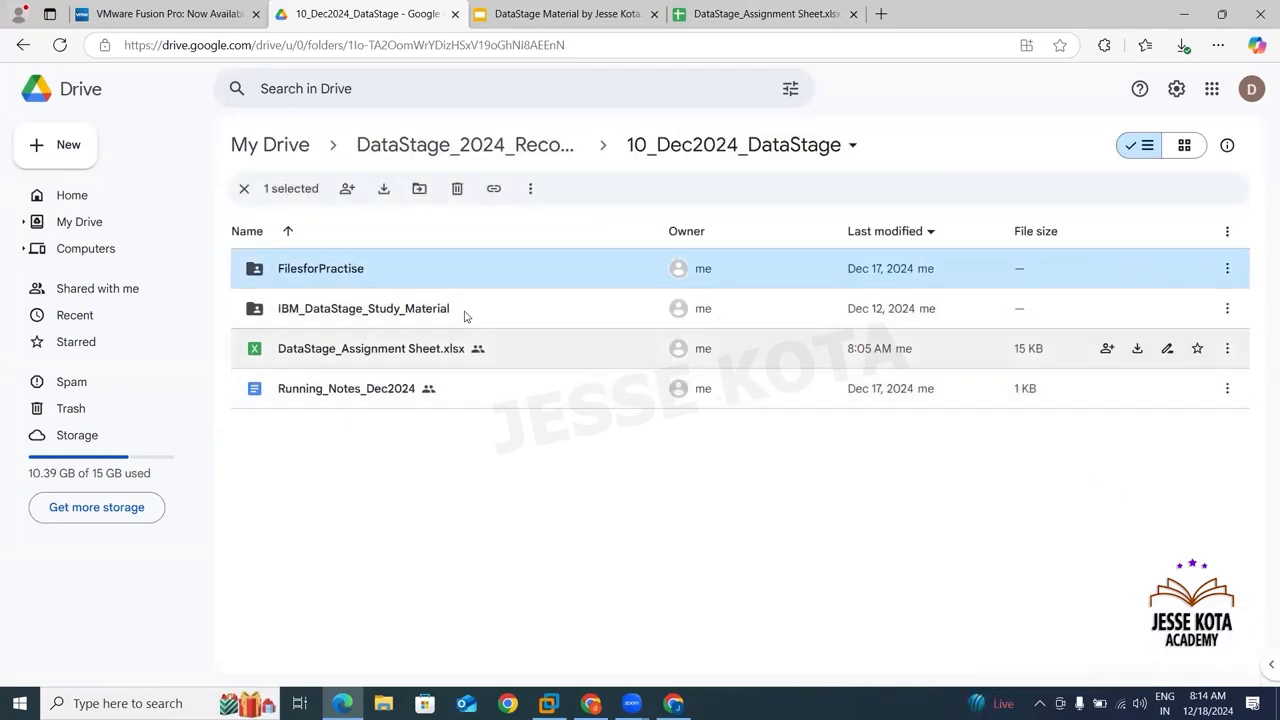
right_click(455, 269)
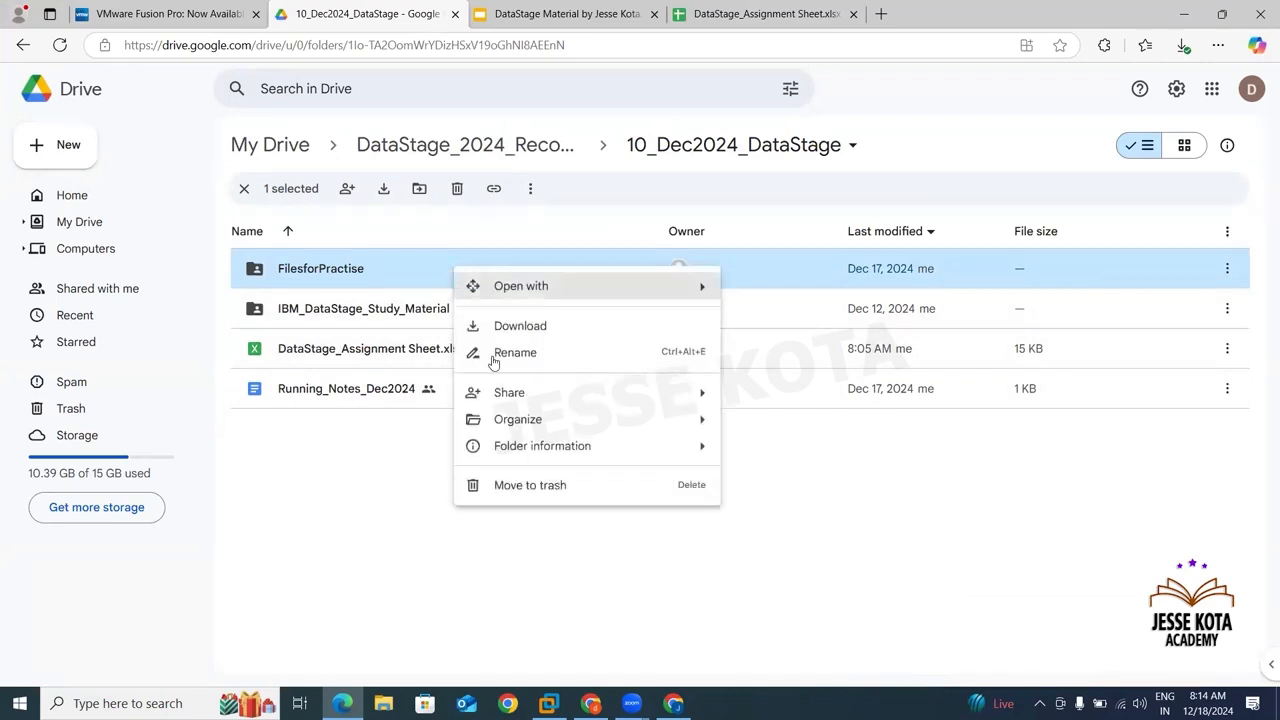
click(516, 328)
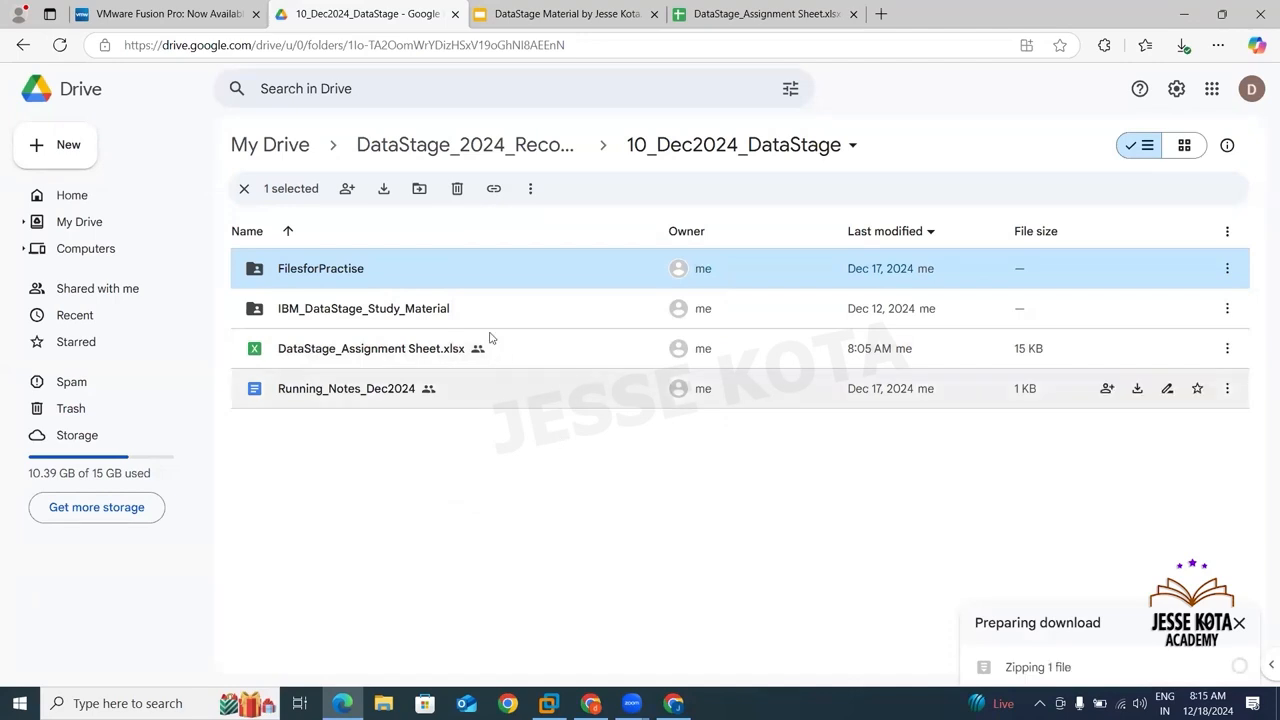
double_click(475, 287)
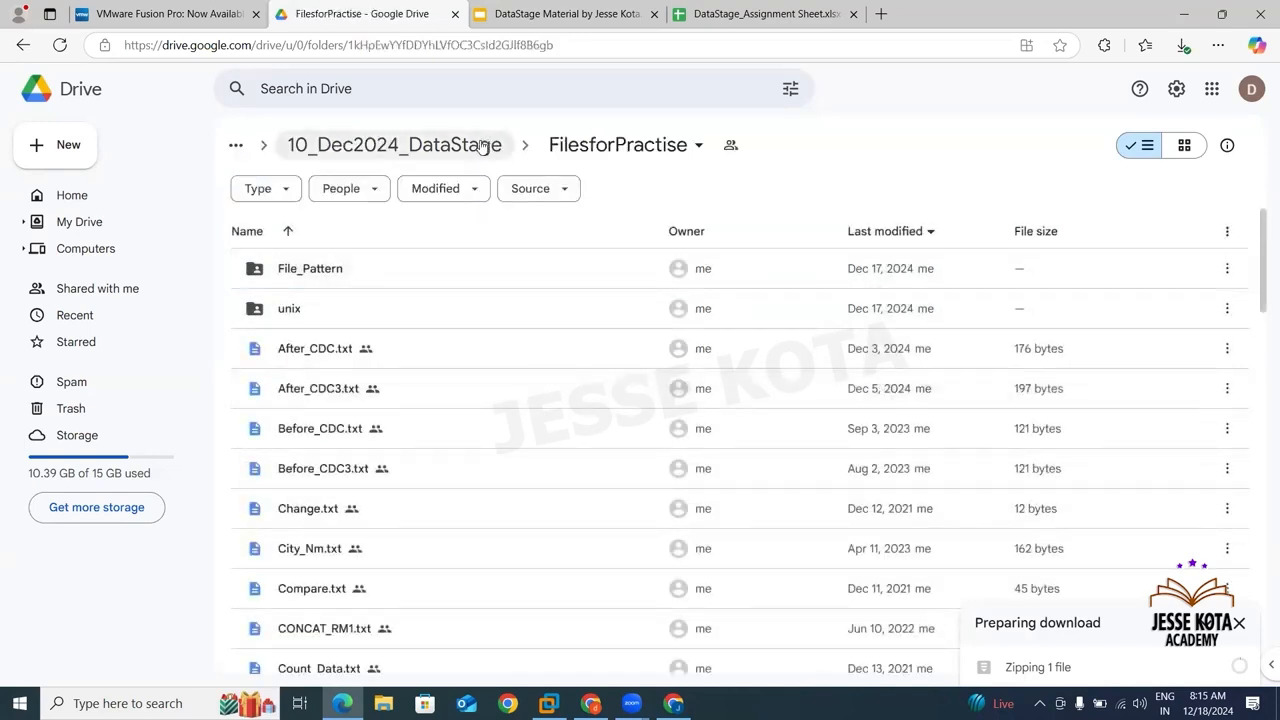
click(482, 146)
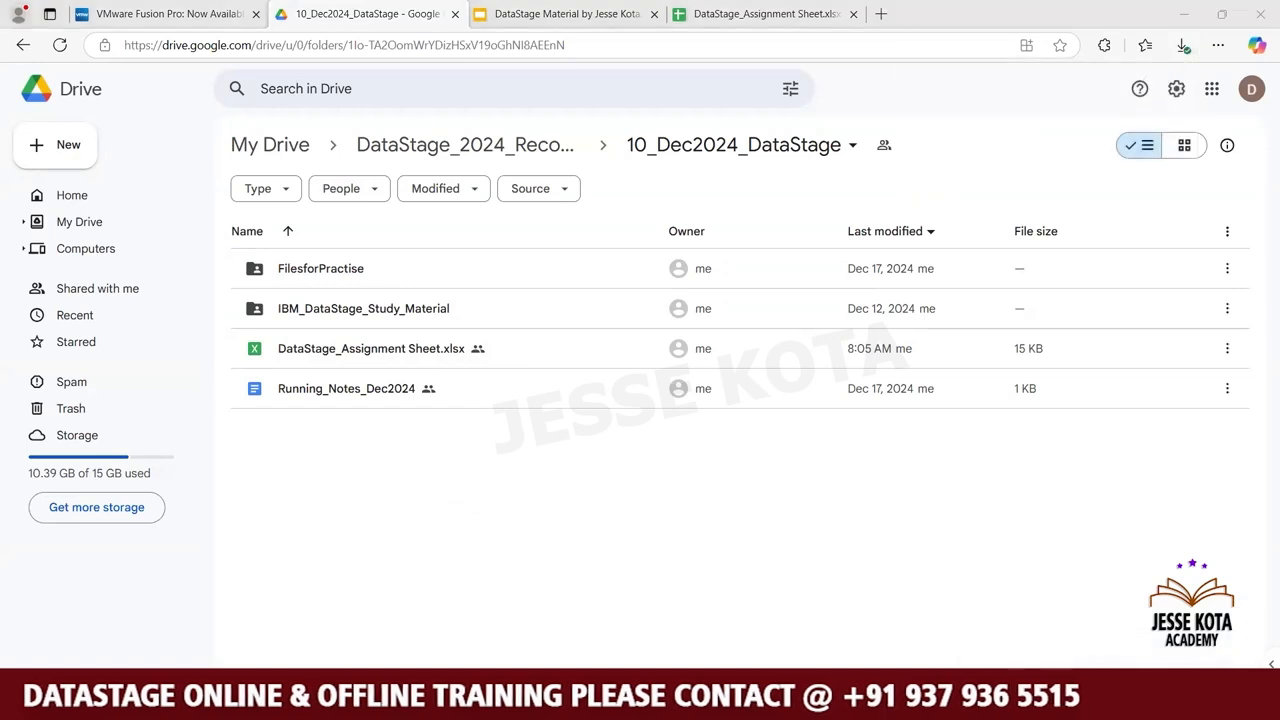
Extract the downloaded FilesforPractise archive in the host's Downloads folder into a folder of the same name
key(super+e)
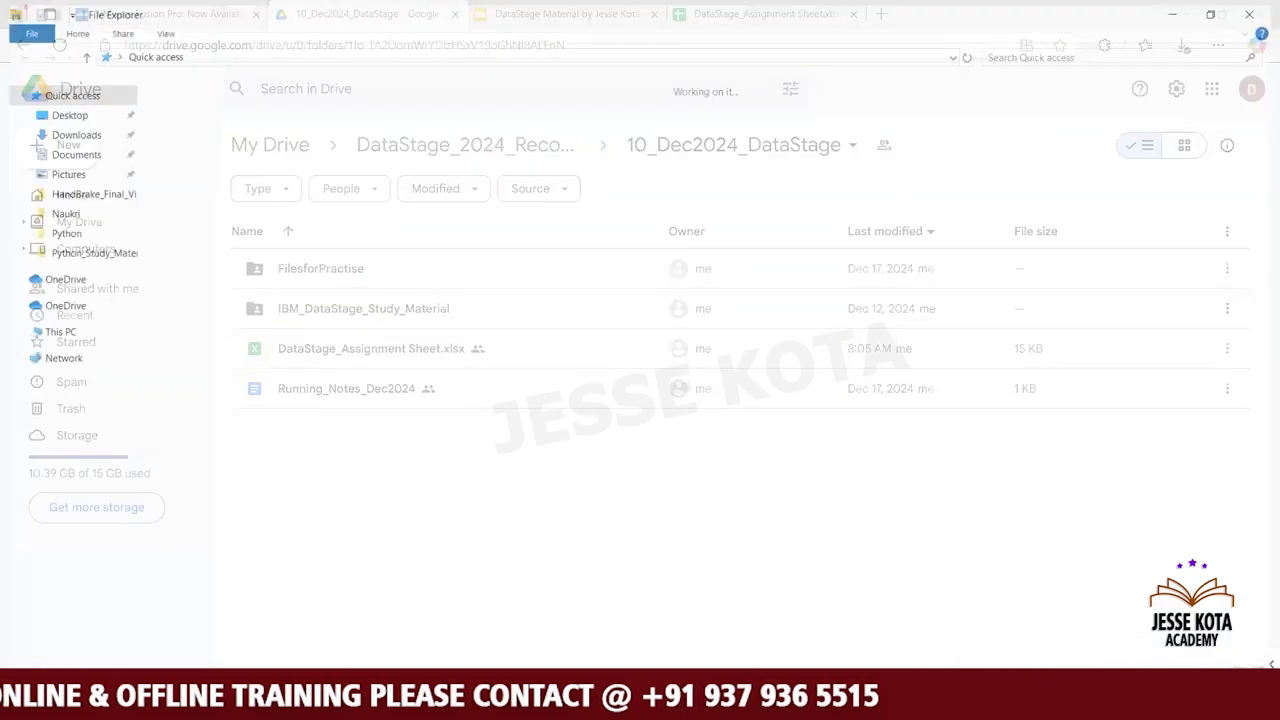
click(68, 132)
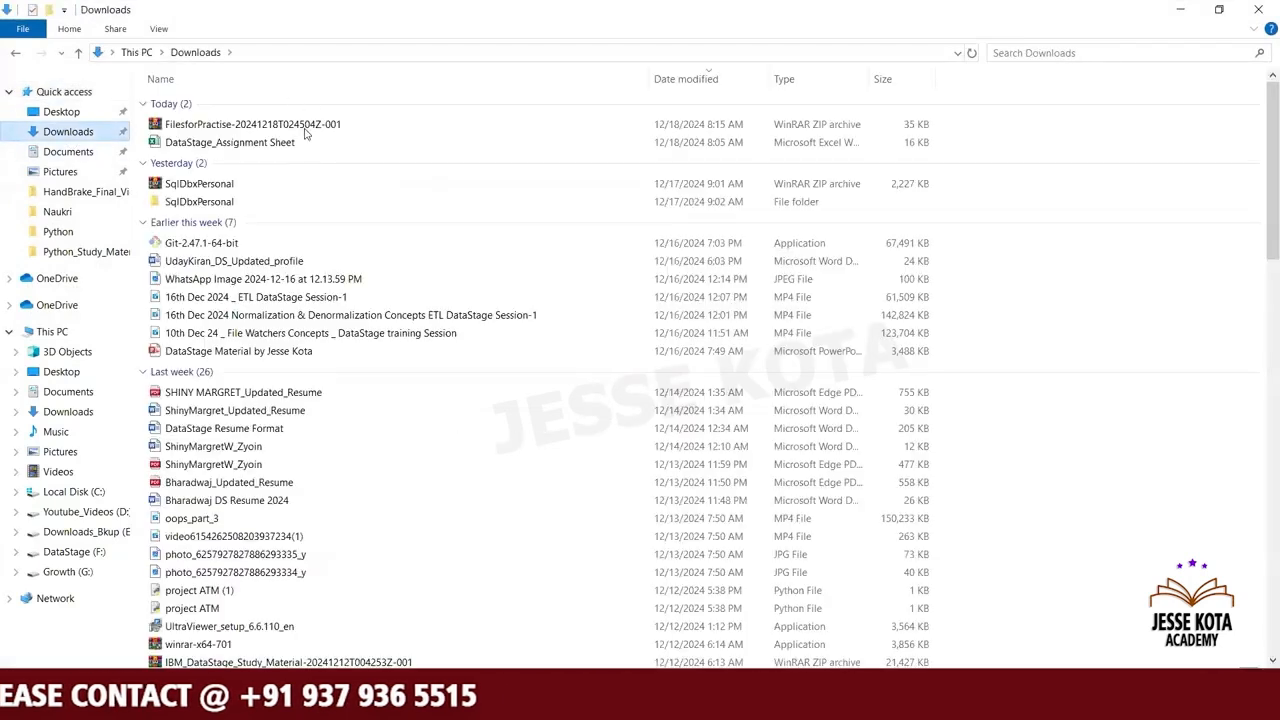
click(306, 130)
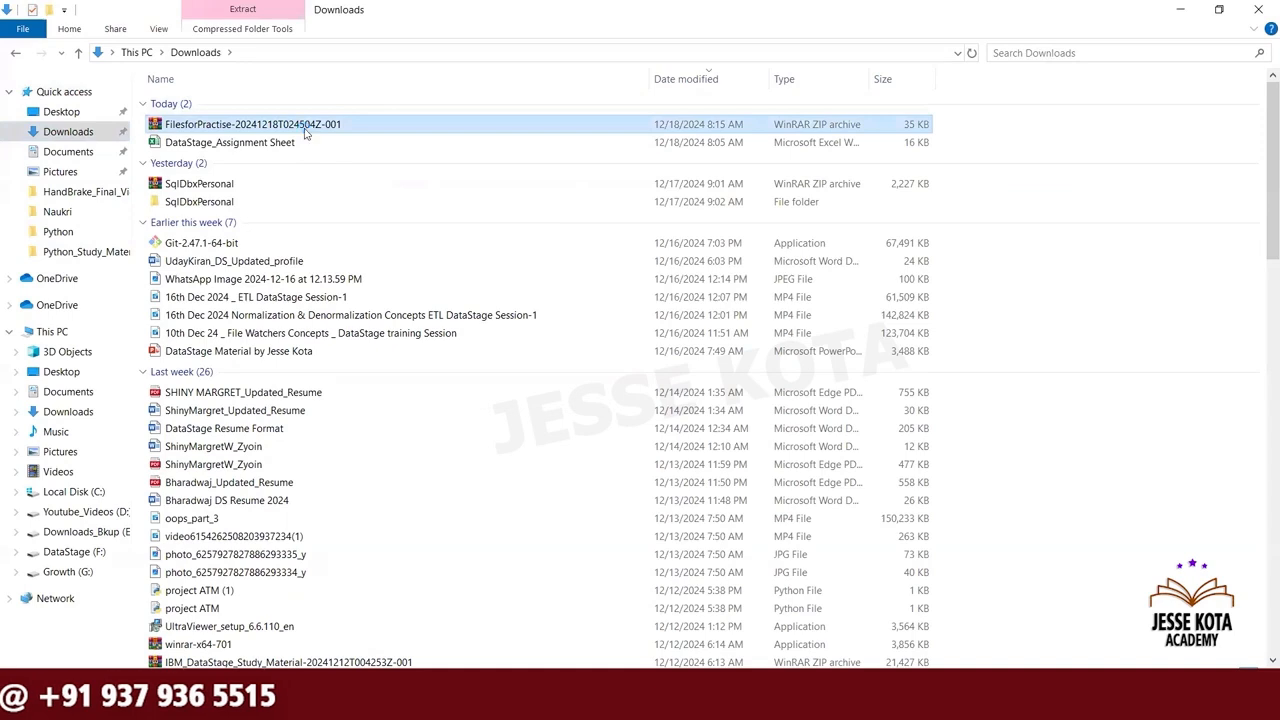
right_click(306, 131)
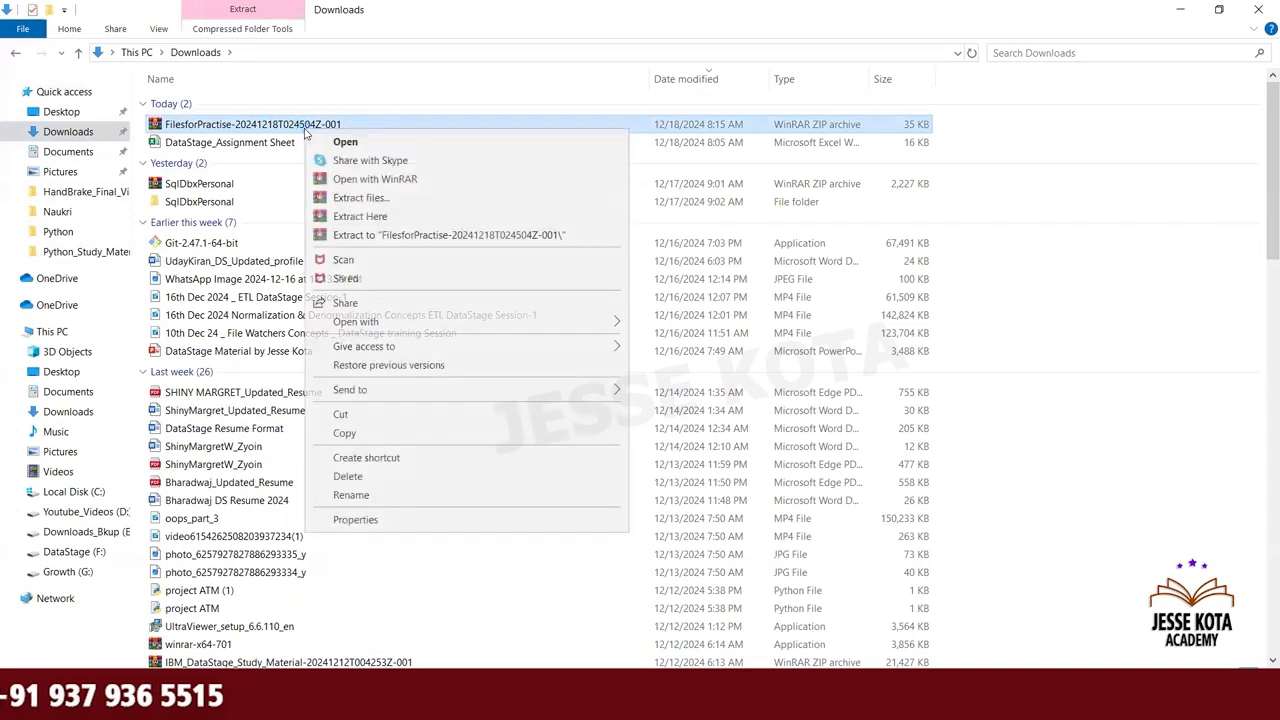
click(420, 235)
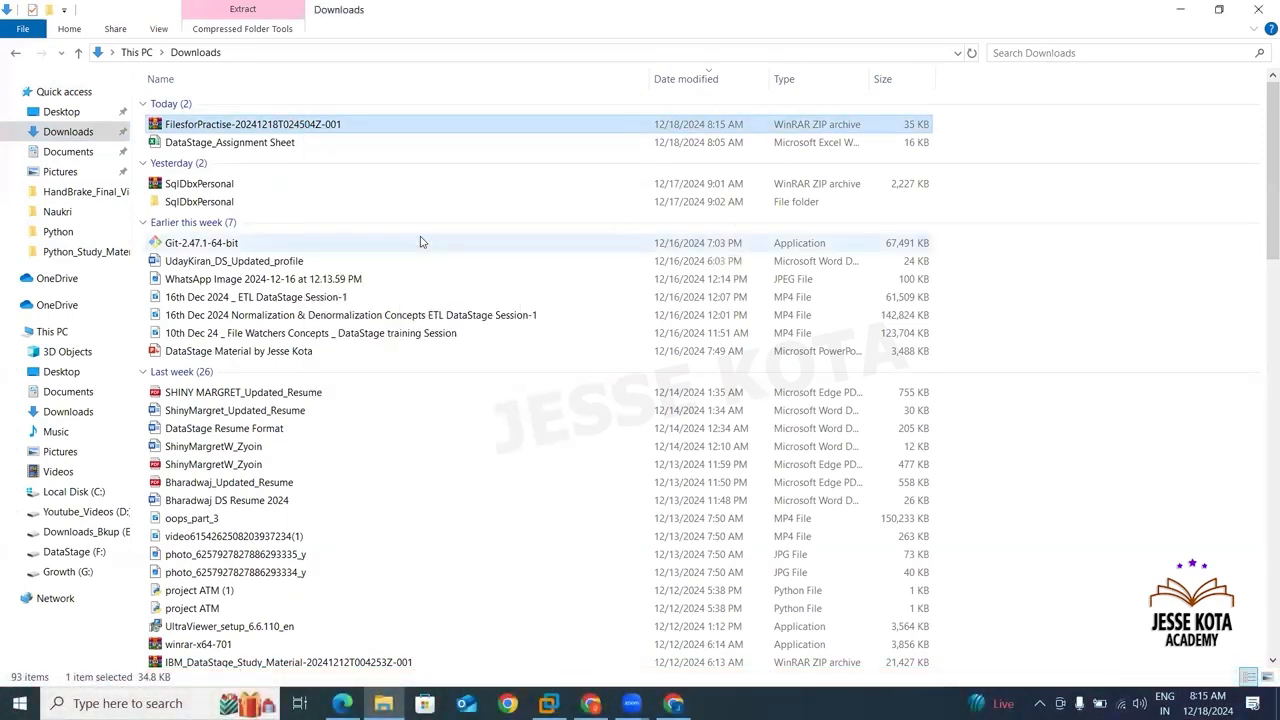
Open the extracted archive folder and cut the FilesforPractise folder inside it
double_click(280, 165)
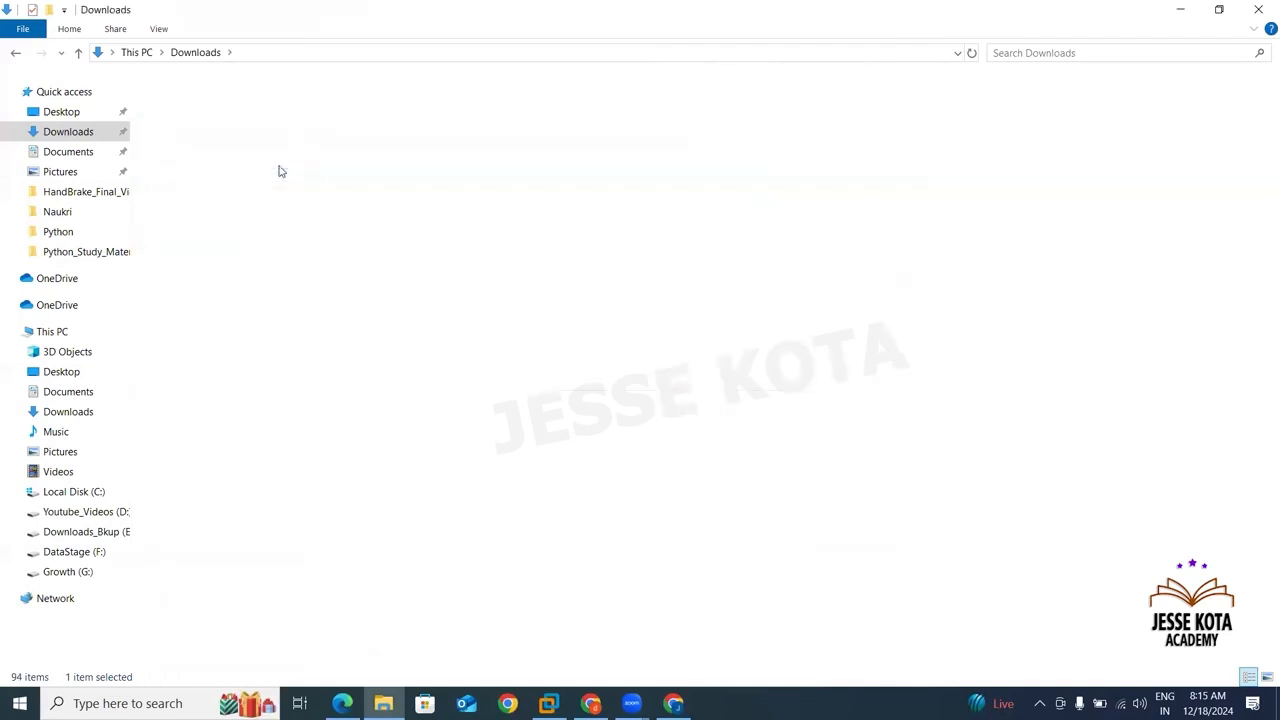
double_click(214, 112)
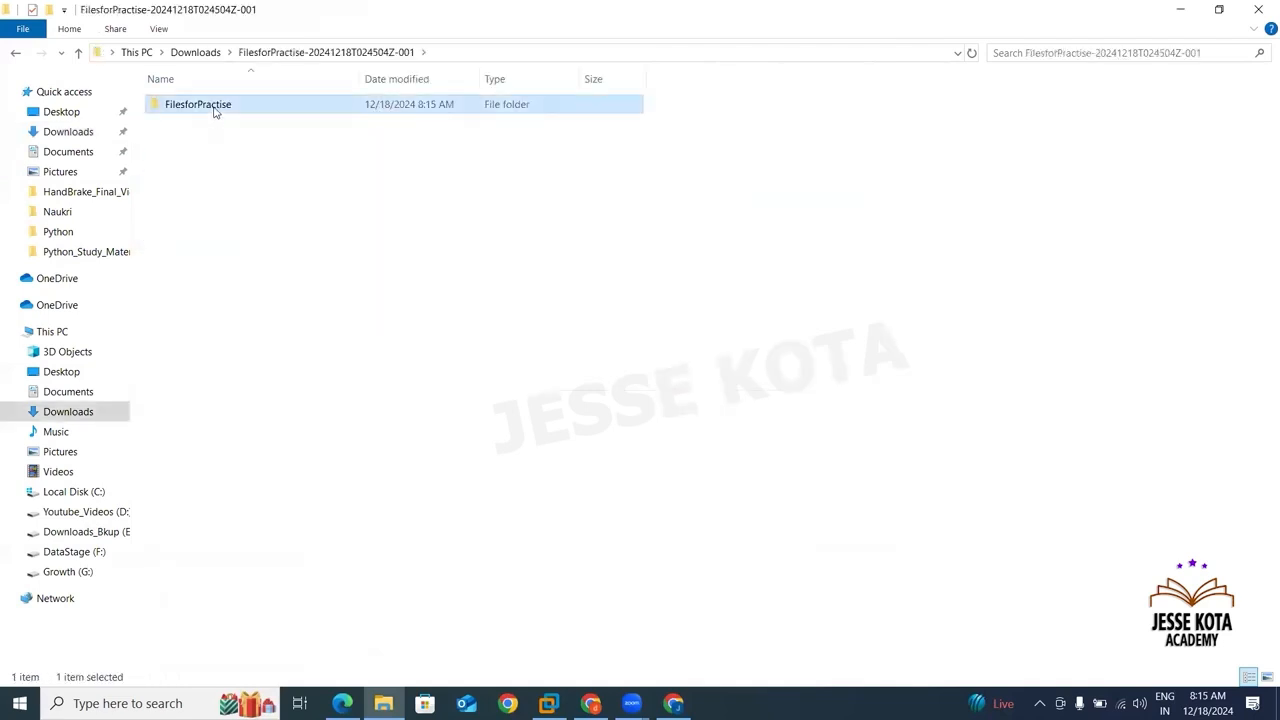
click(325, 52)
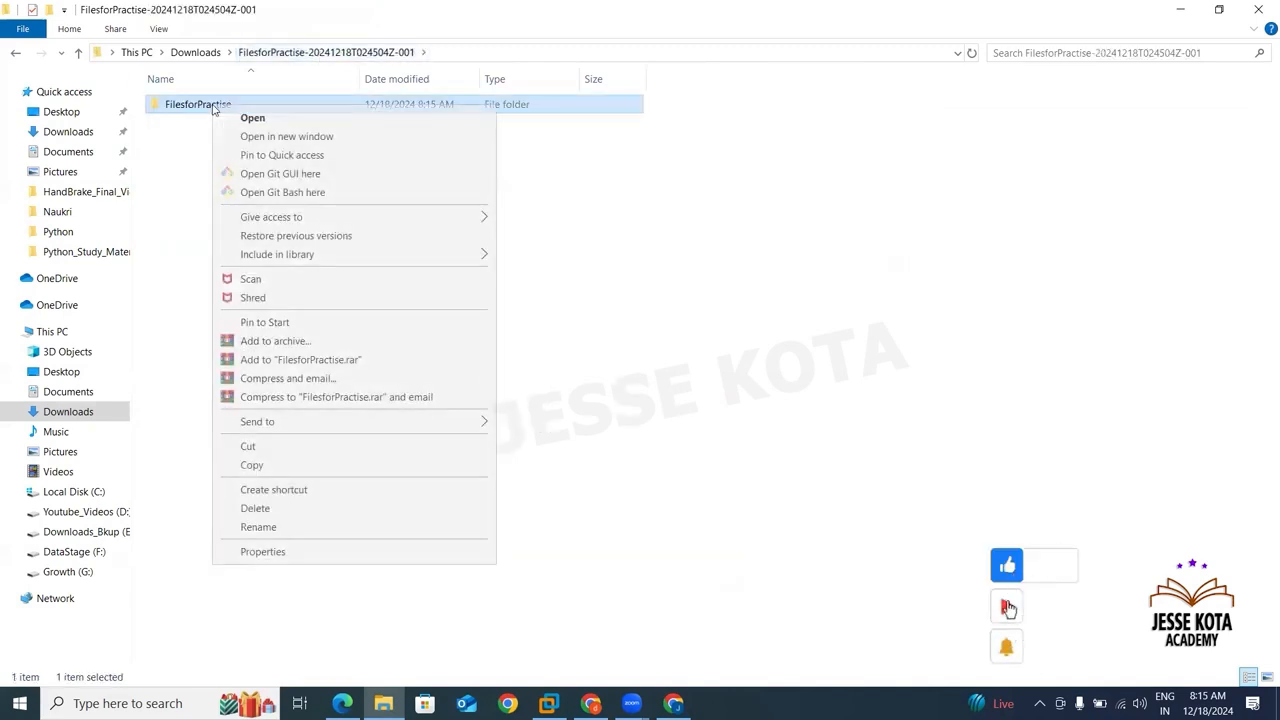
right_click(213, 110)
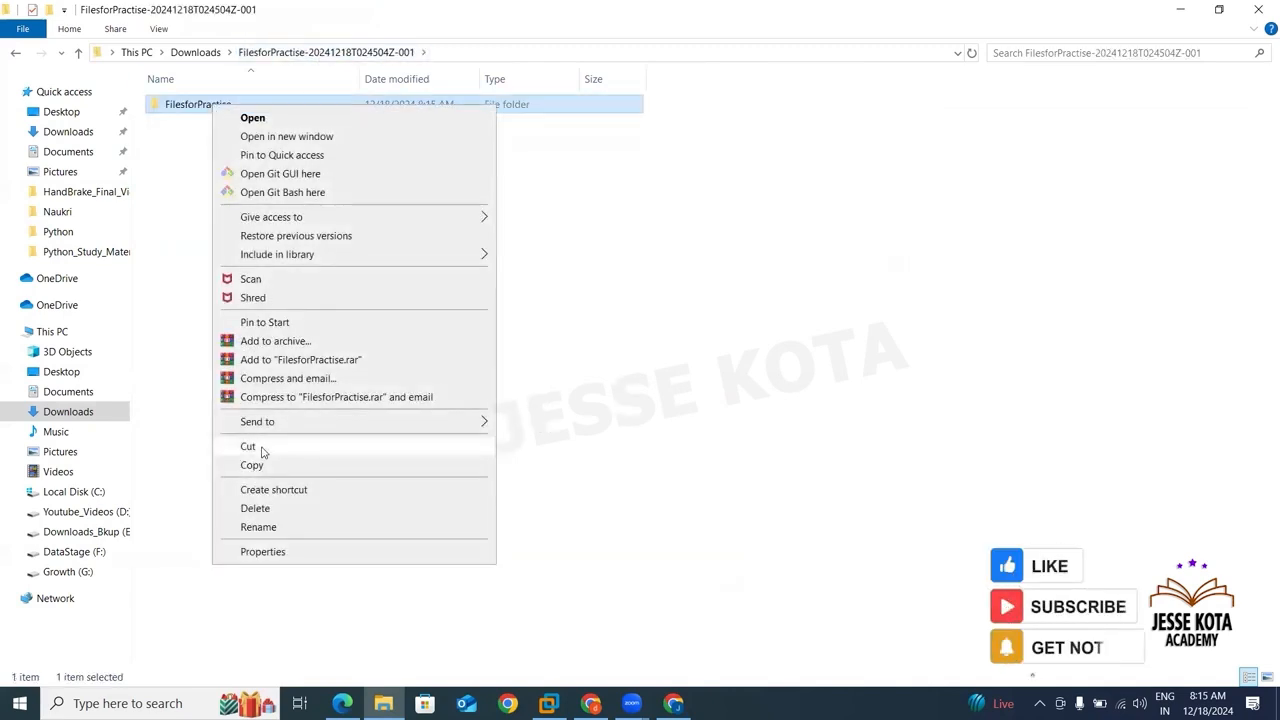
click(248, 447)
Switch to the virtual machine, paste the FilesforPractise folder into Local Disk (C:) and open it to view its files
click(549, 703)
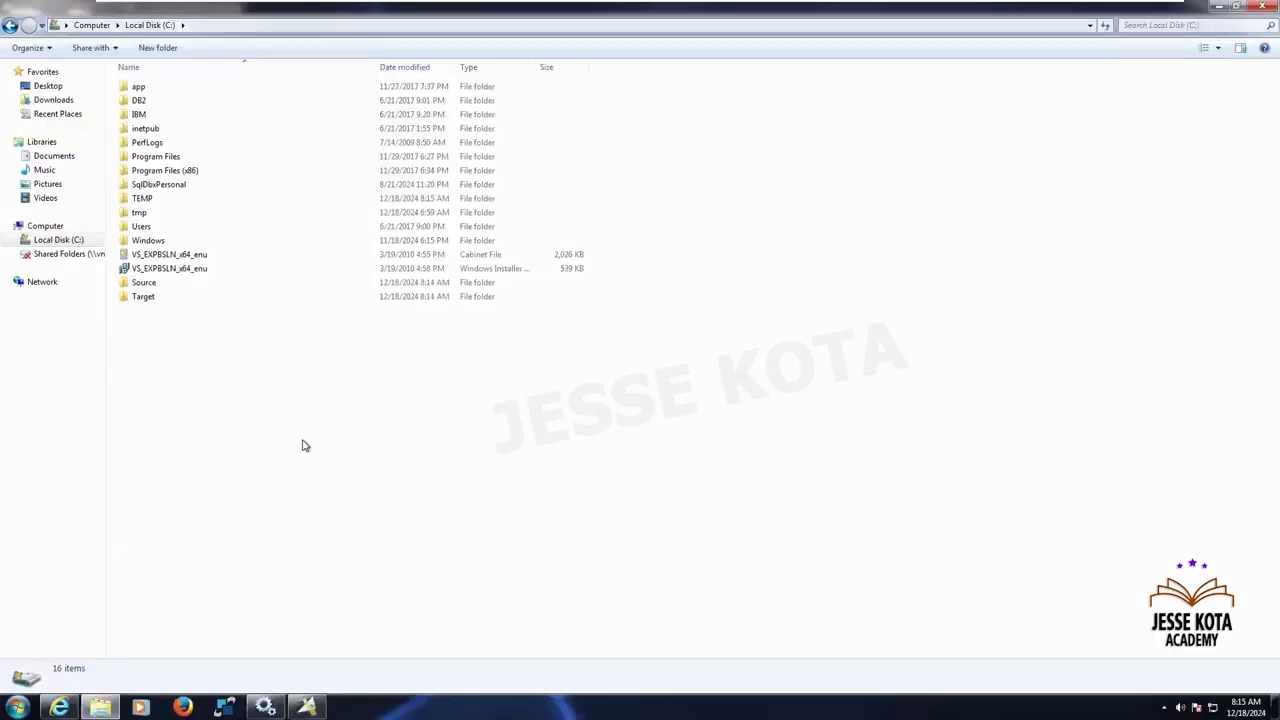
click(40, 228)
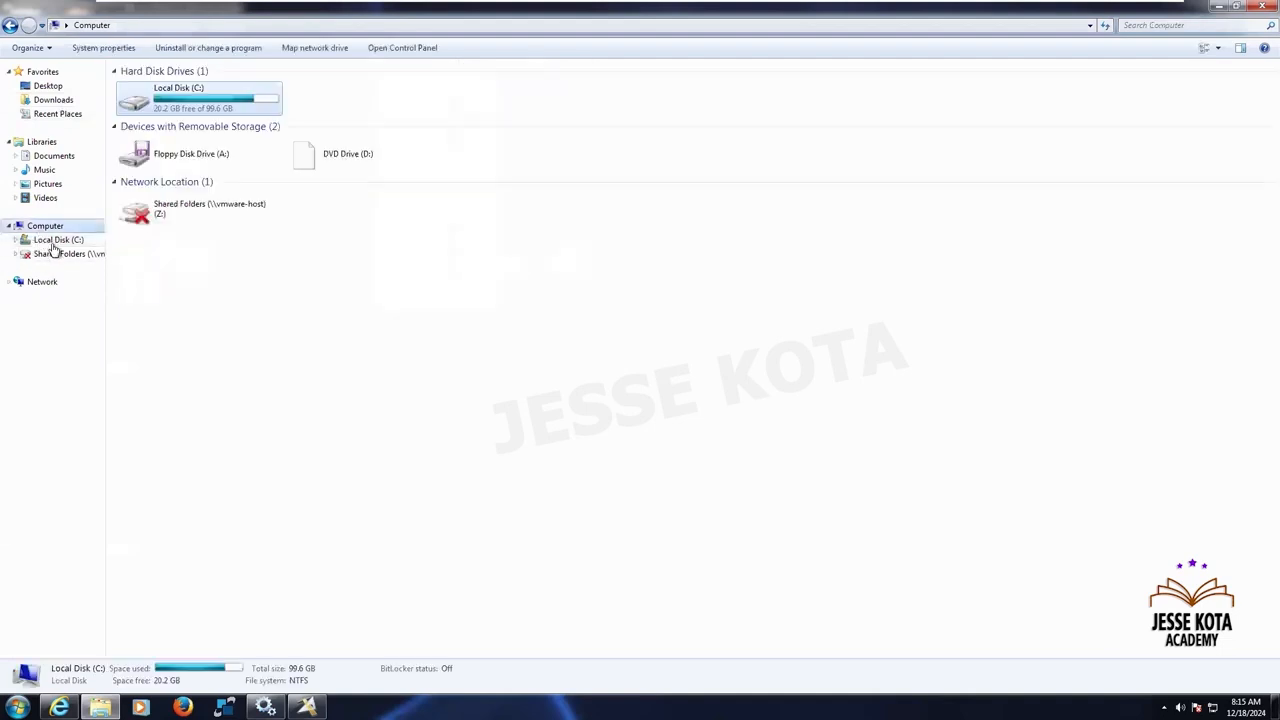
double_click(196, 112)
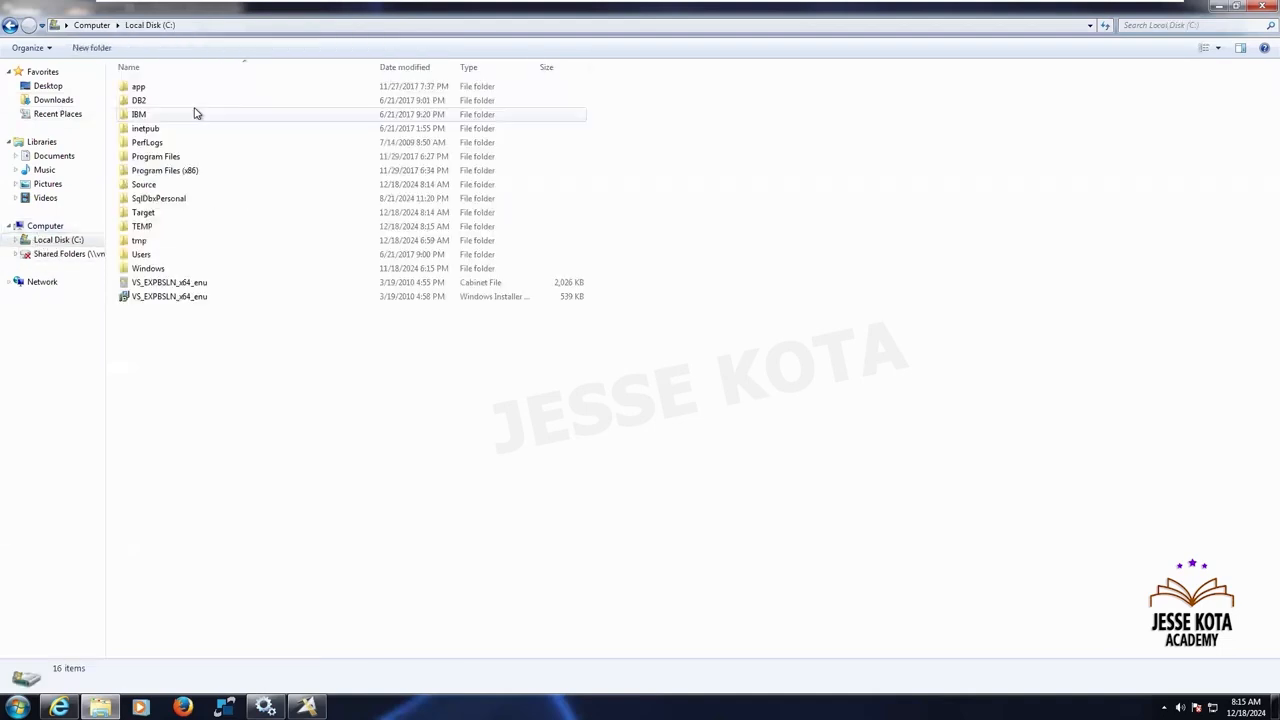
right_click(221, 392)
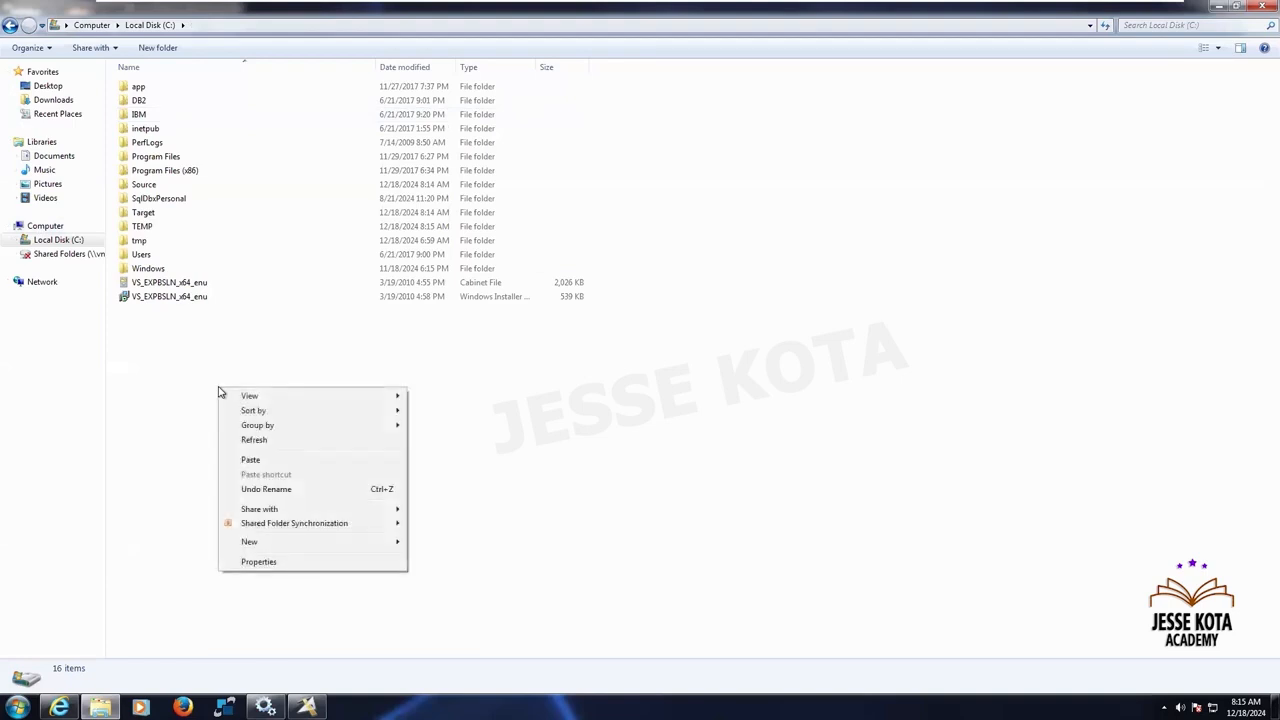
click(260, 460)
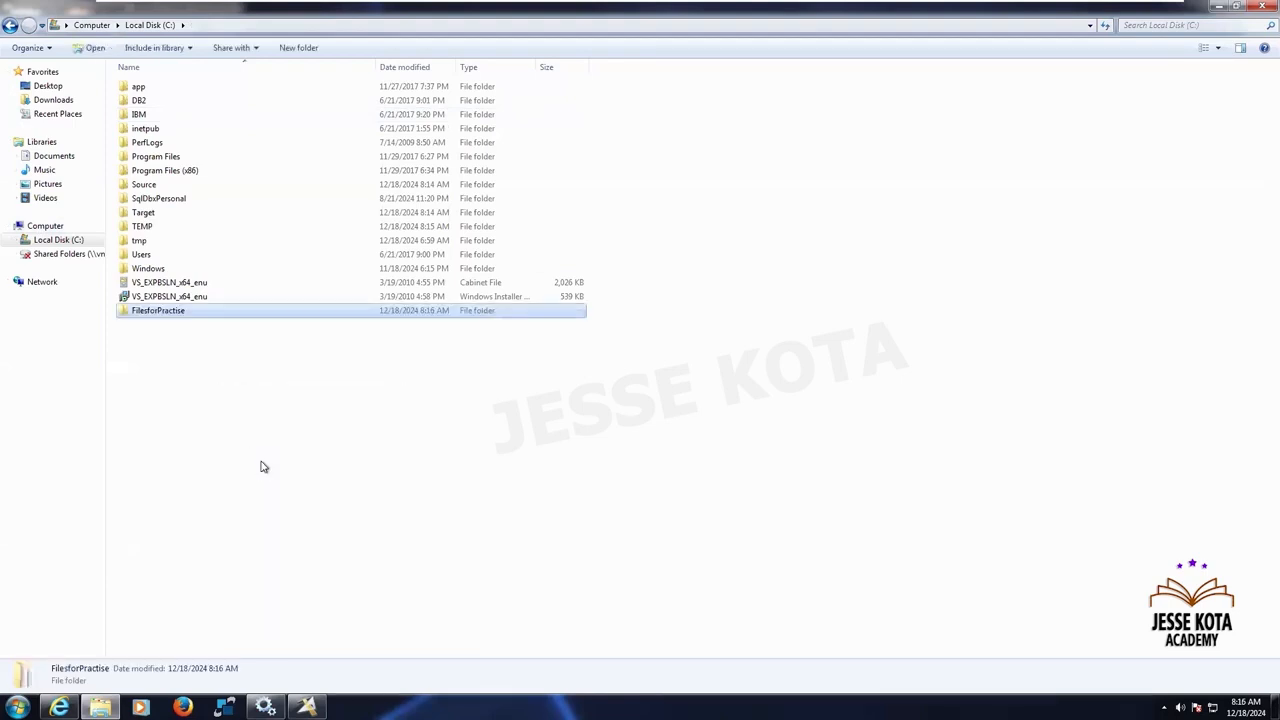
click(263, 467)
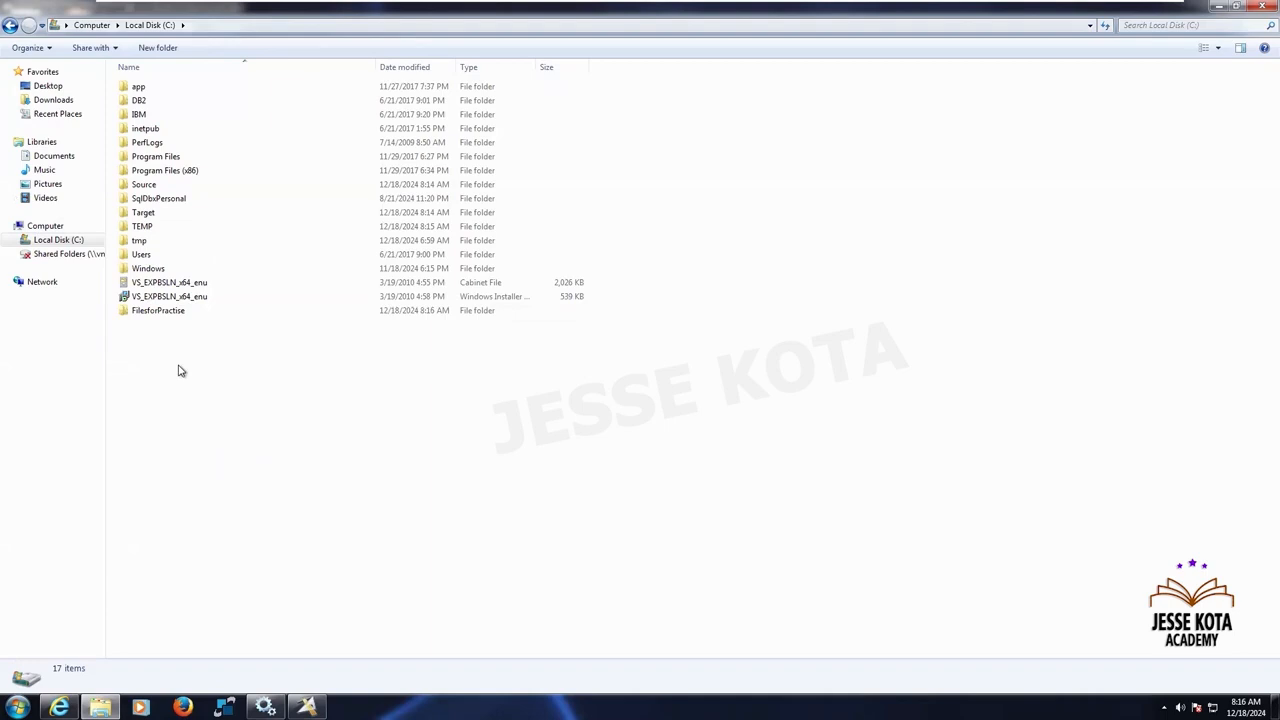
double_click(168, 316)
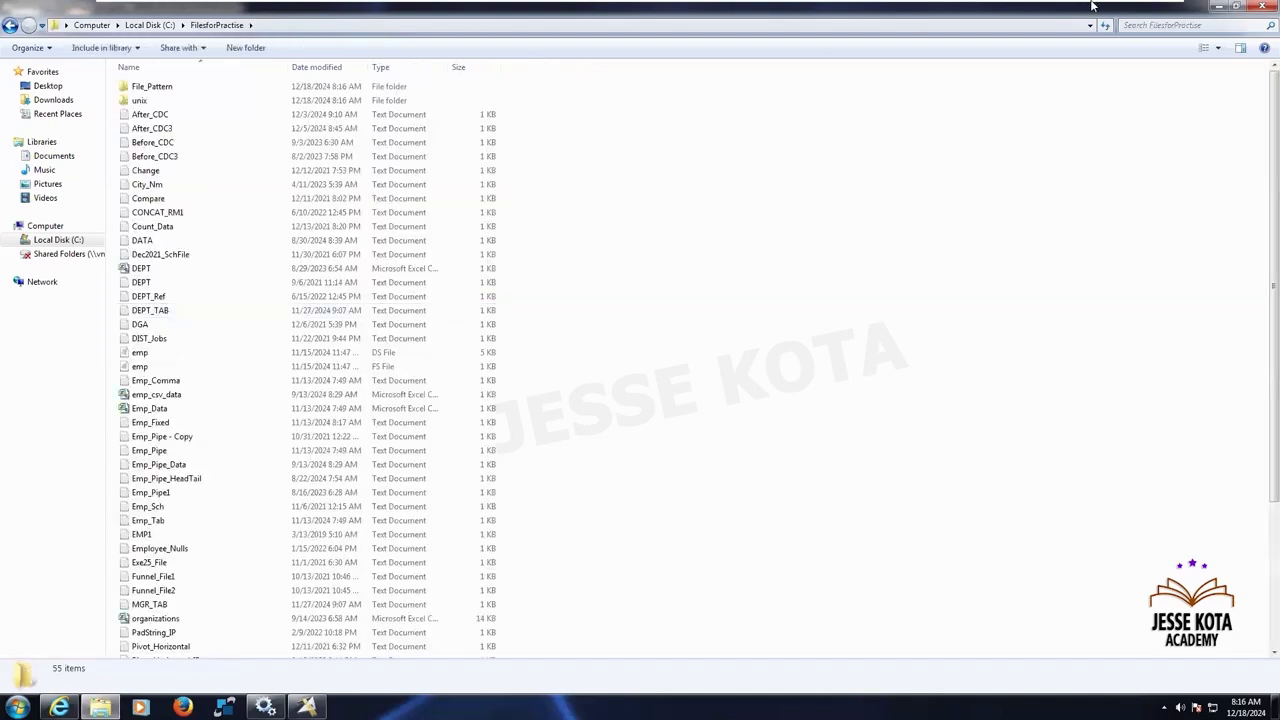
click(1121, 14)
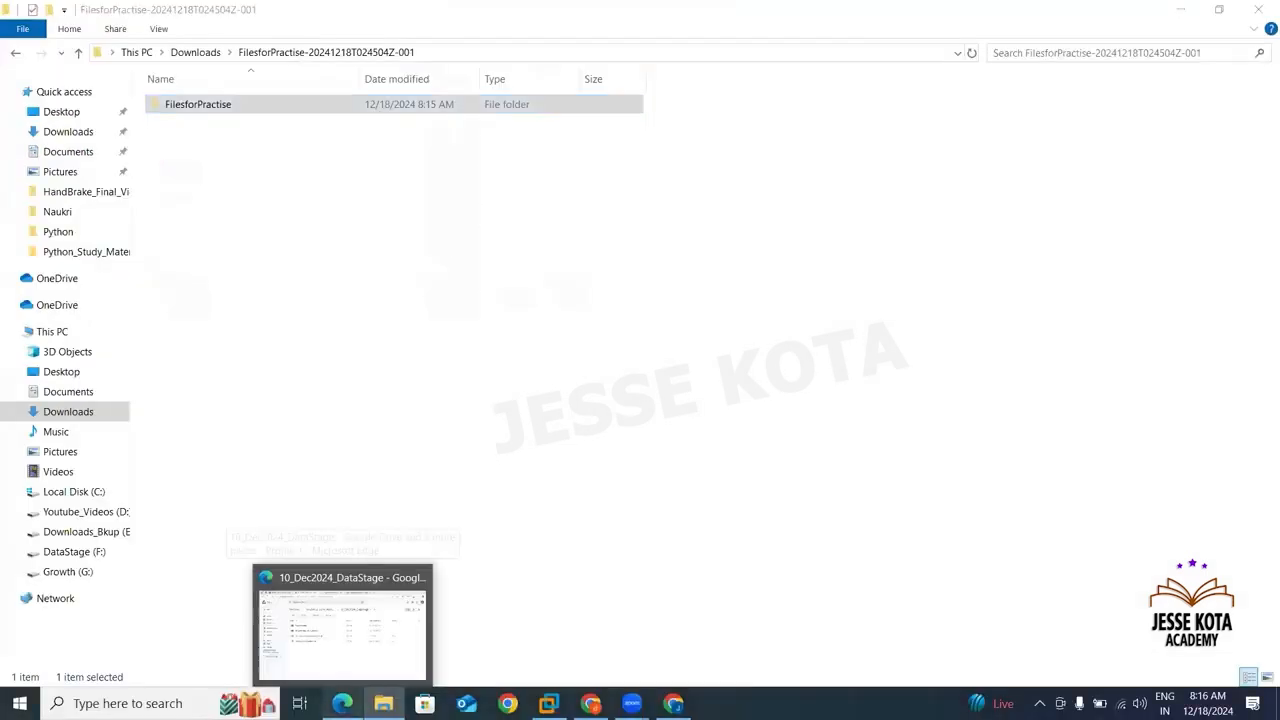
Switch to the DataStage_Assignment Sheet in the browser and check the source file and target of the first assignment
click(342, 703)
click(773, 10)
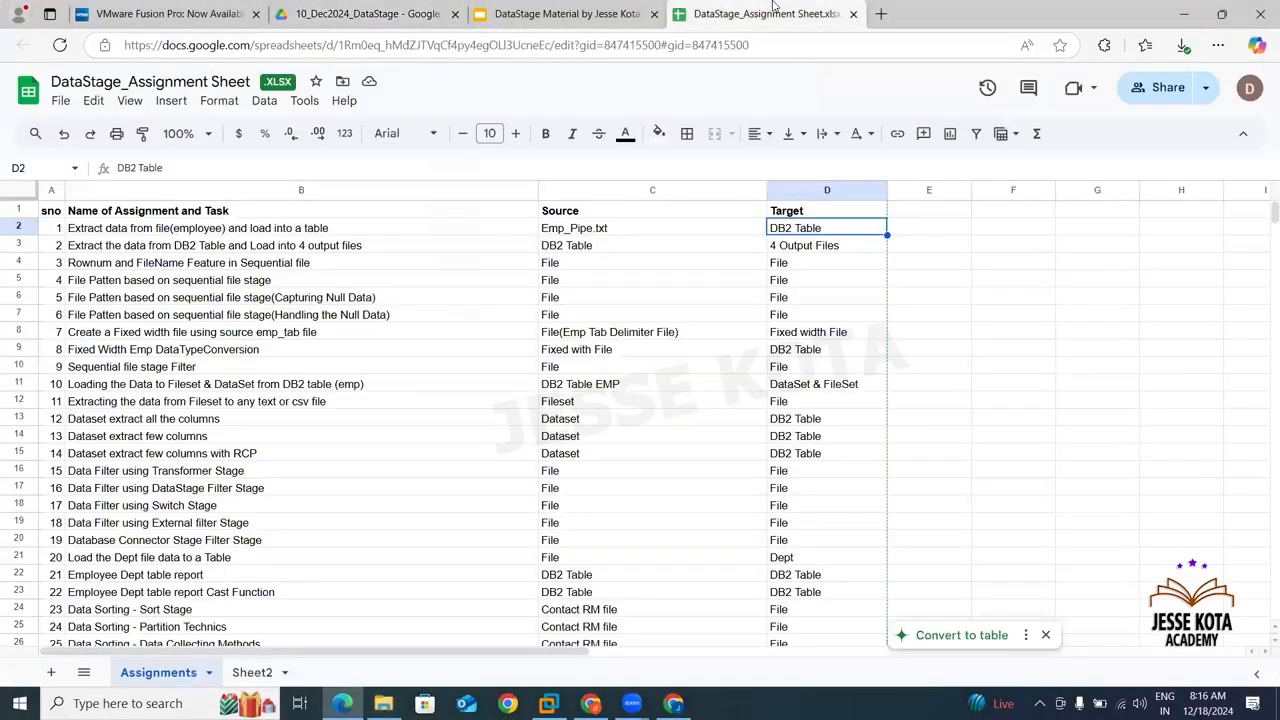
click(603, 231)
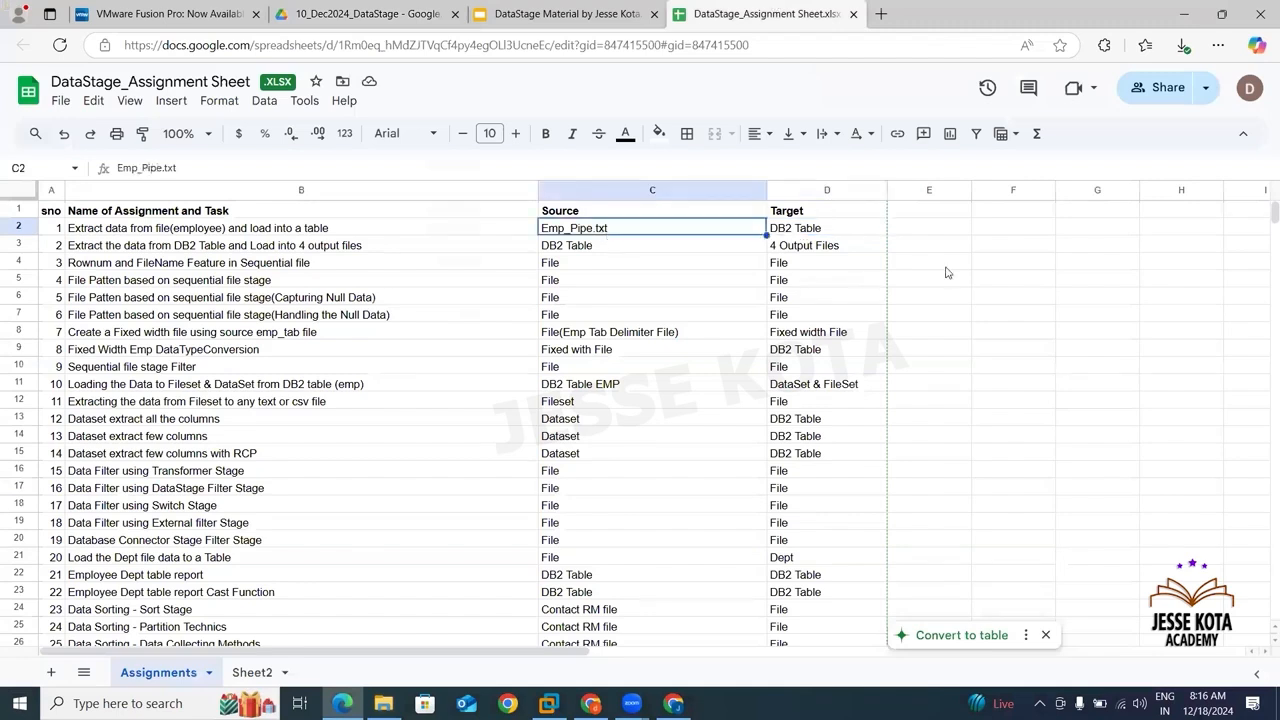
click(951, 237)
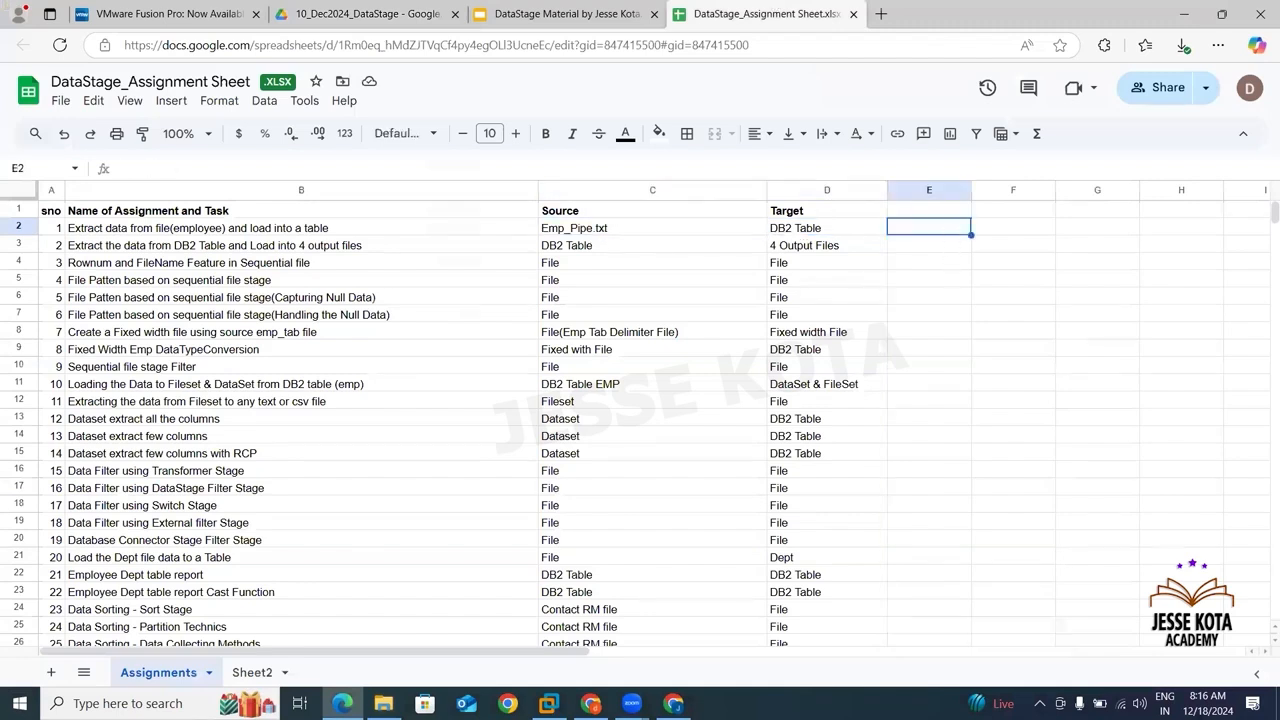
Switch to the virtual machine and copy the Emp_Pipe text file from FilesforPractise into the Source folder on Local Disk (C:)
key(alt+Tab)
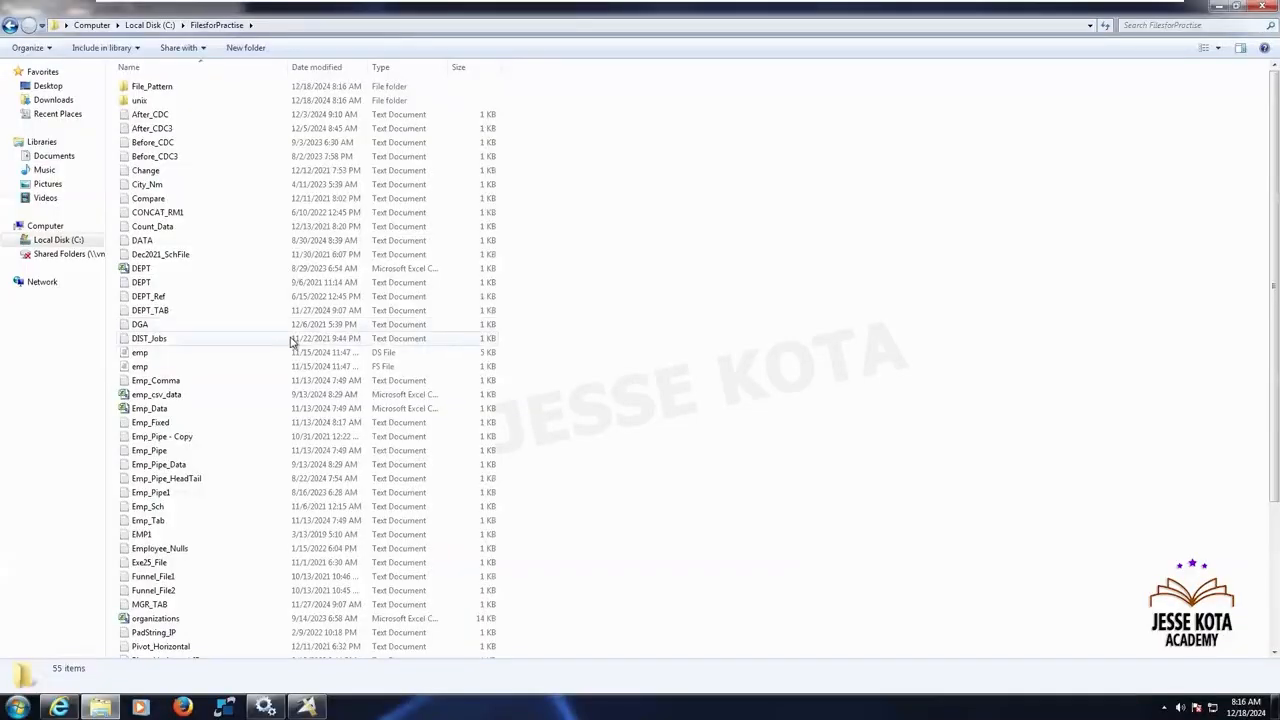
click(155, 452)
right_click(182, 453)
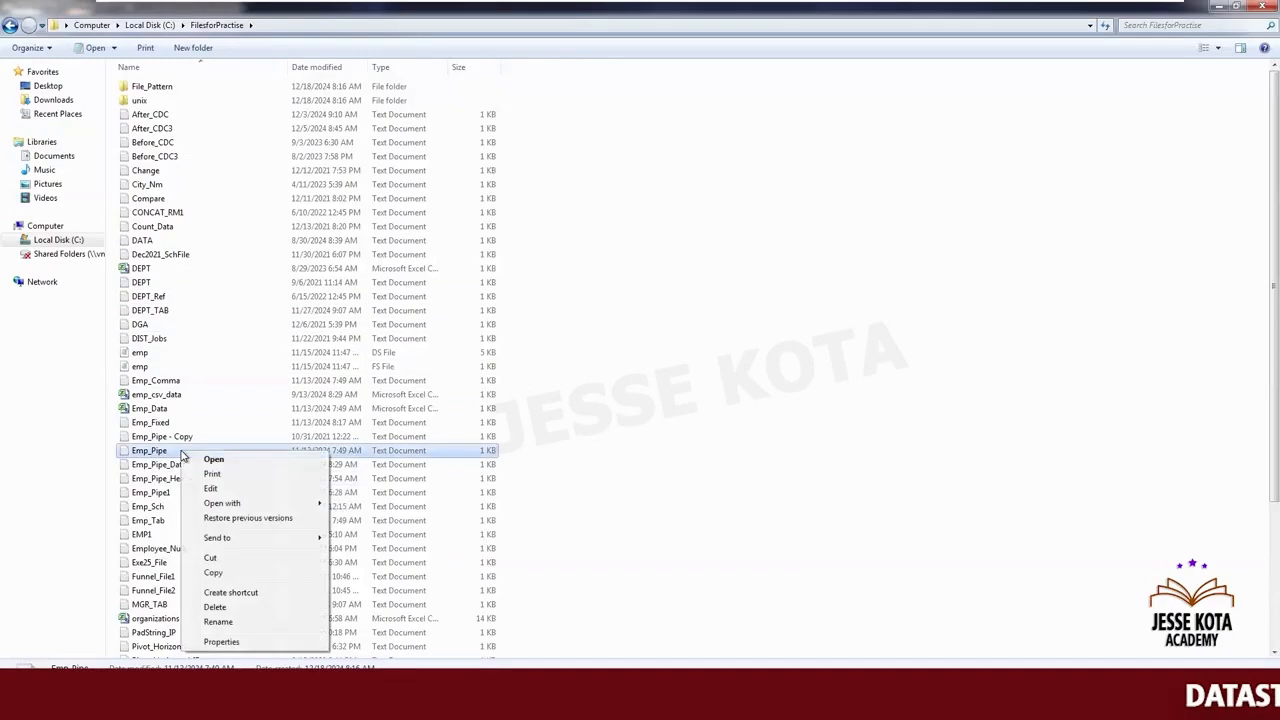
click(214, 572)
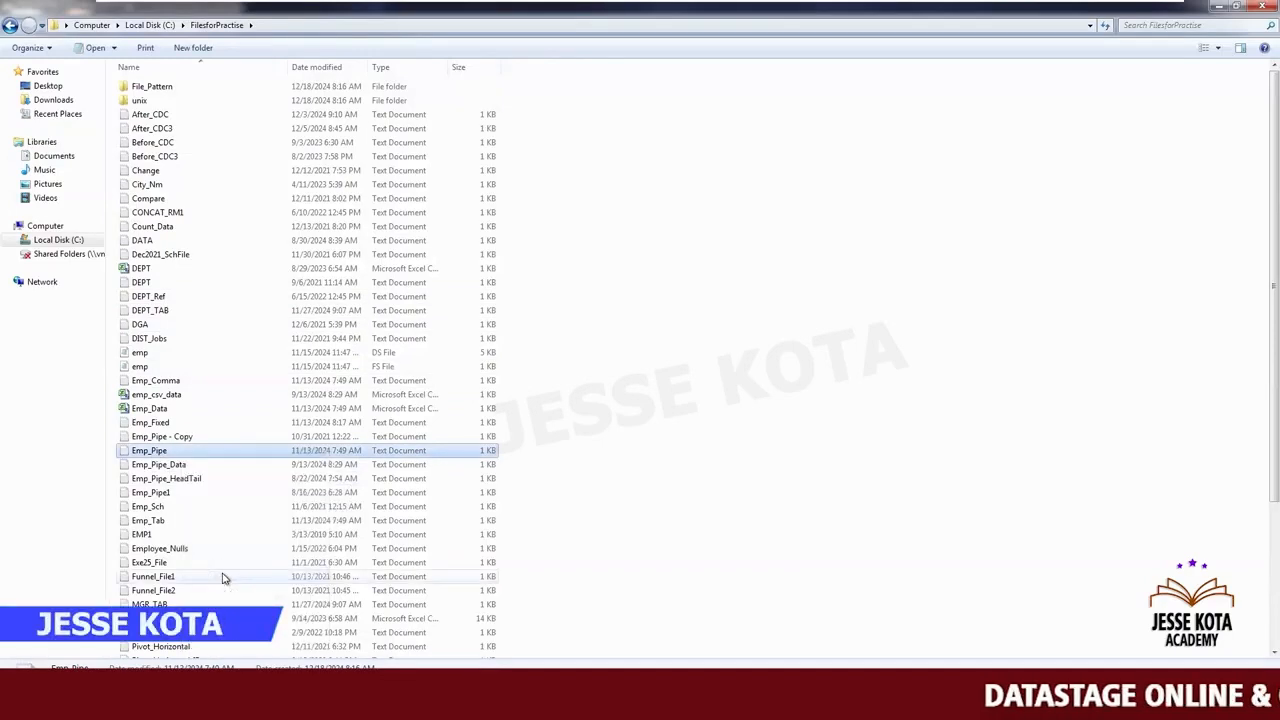
click(60, 240)
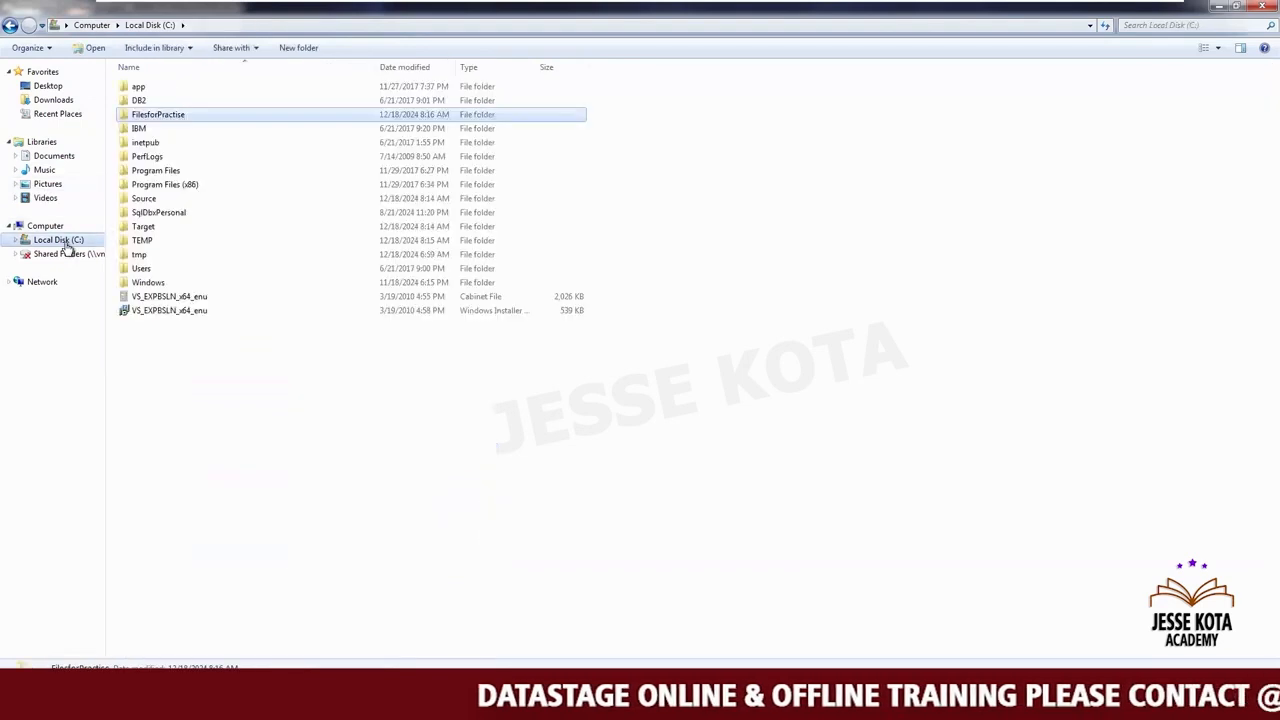
double_click(147, 199)
right_click(175, 137)
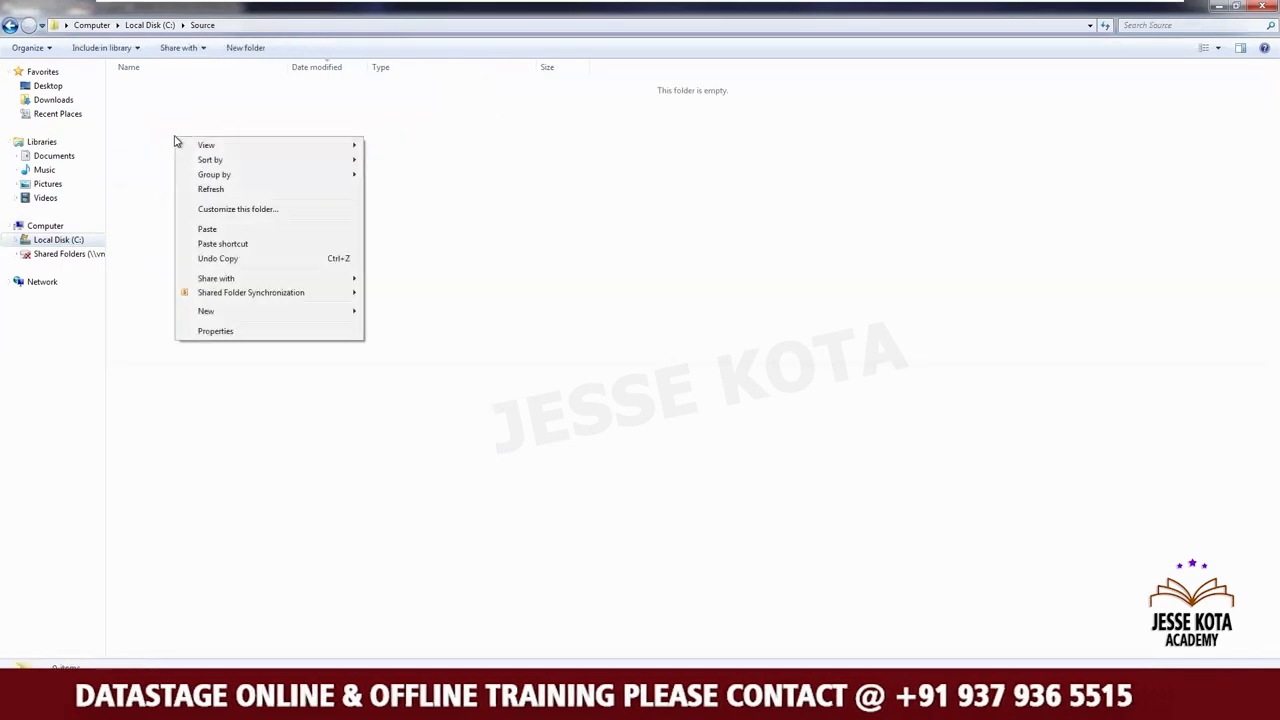
click(209, 229)
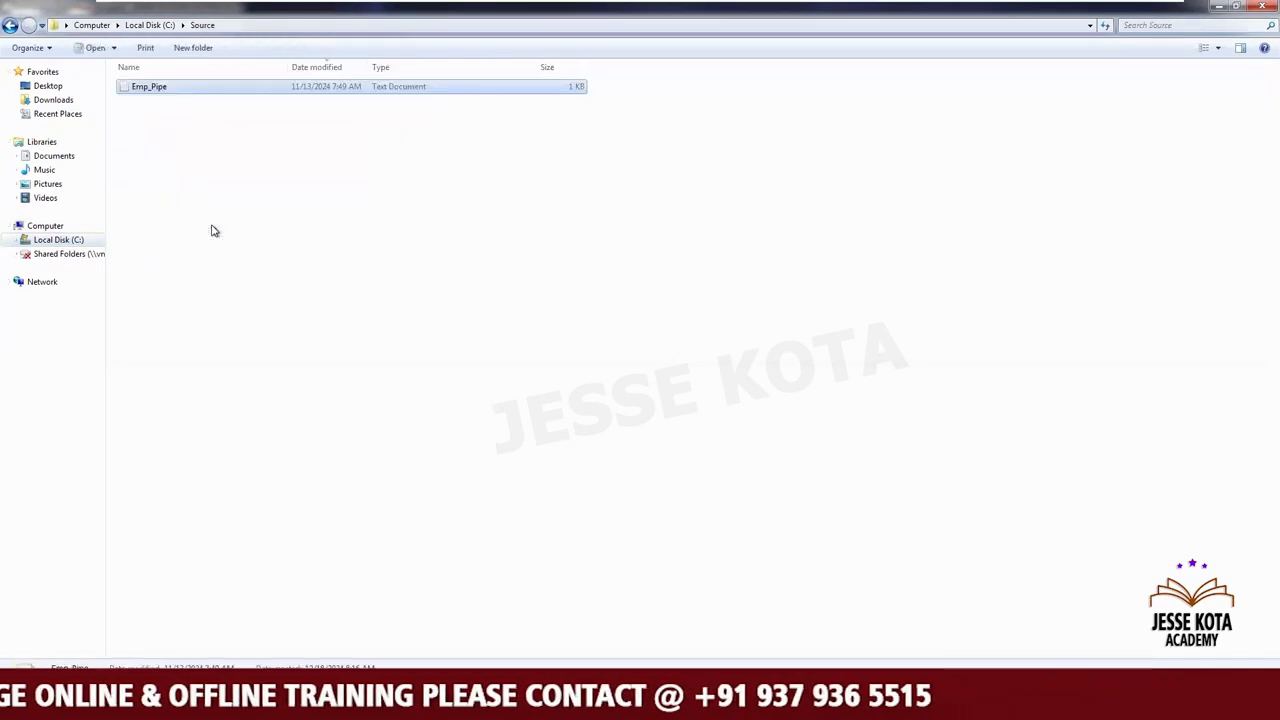
Open Emp_Pipe from the Source folder, examine its header row and pipe-delimited employee records, and close it
double_click(155, 88)
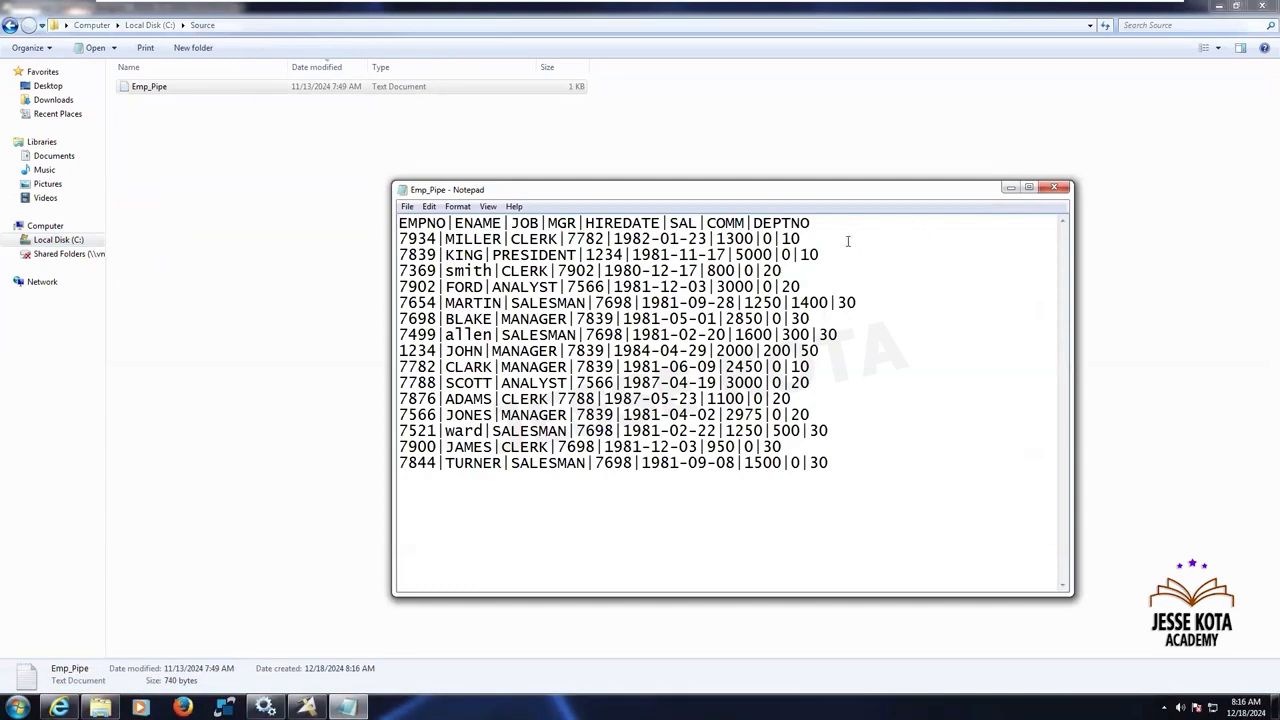
drag(810, 223, 358, 213)
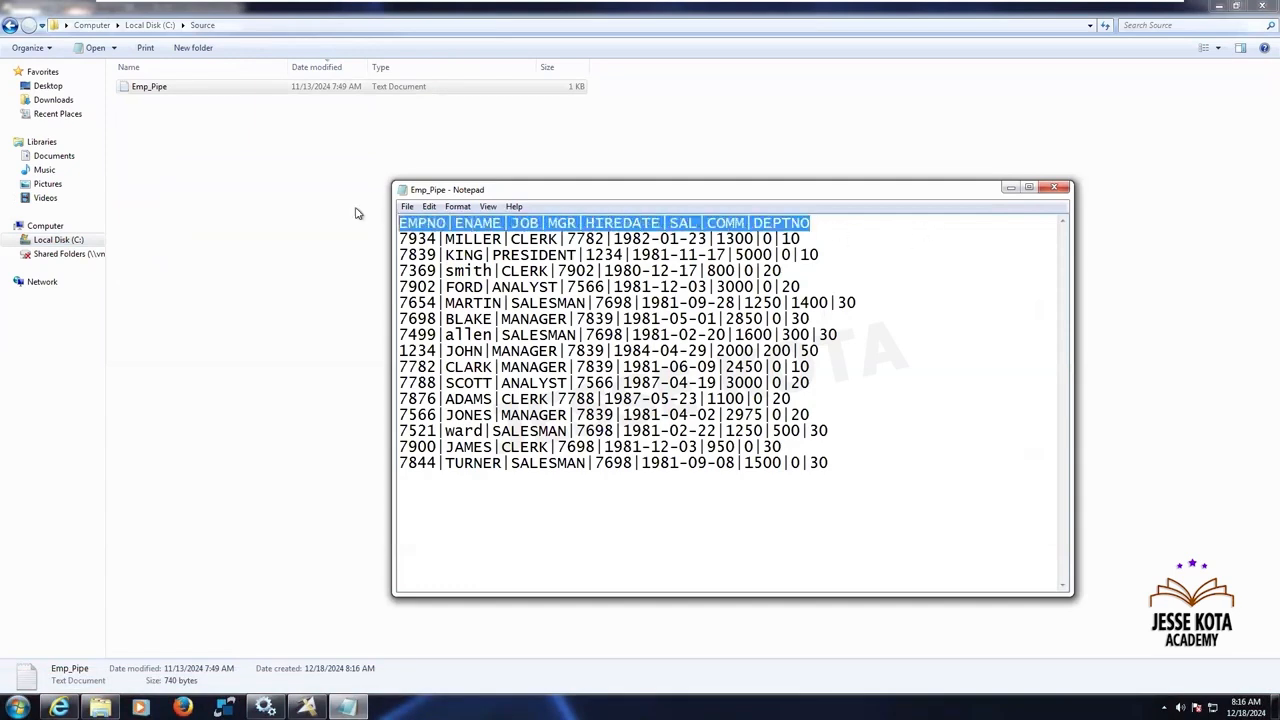
drag(844, 462, 354, 239)
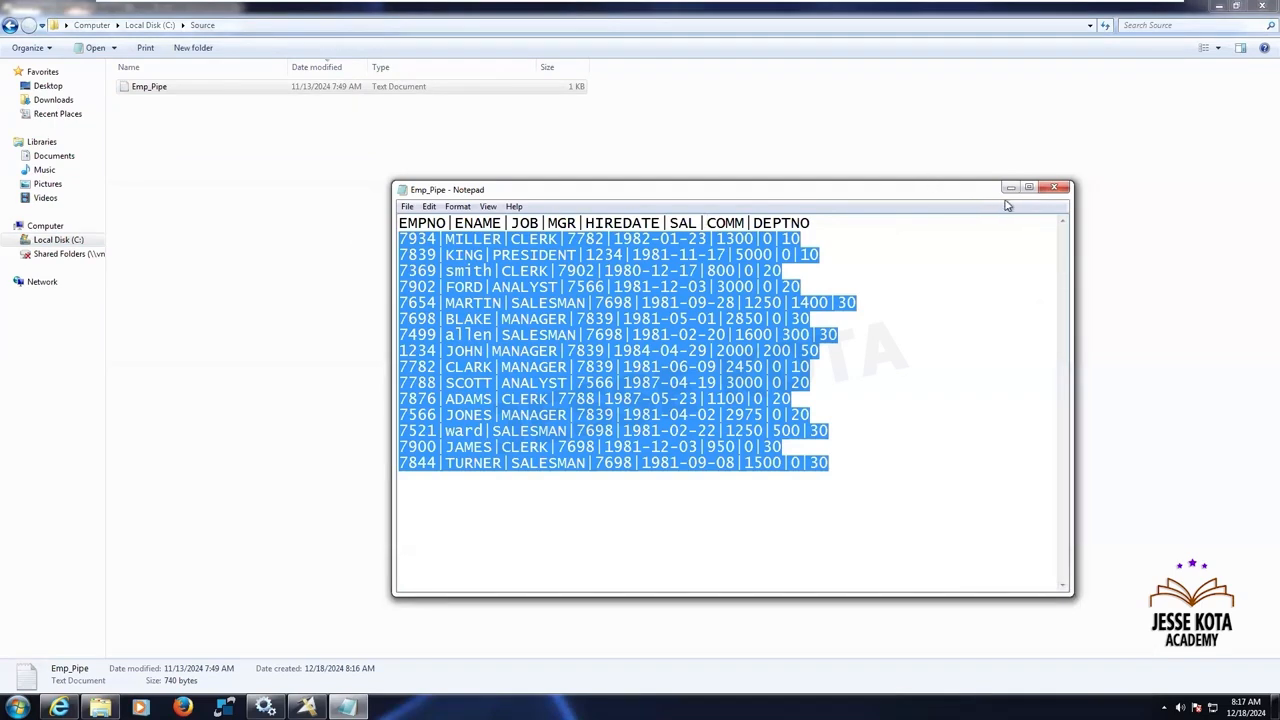
click(1057, 190)
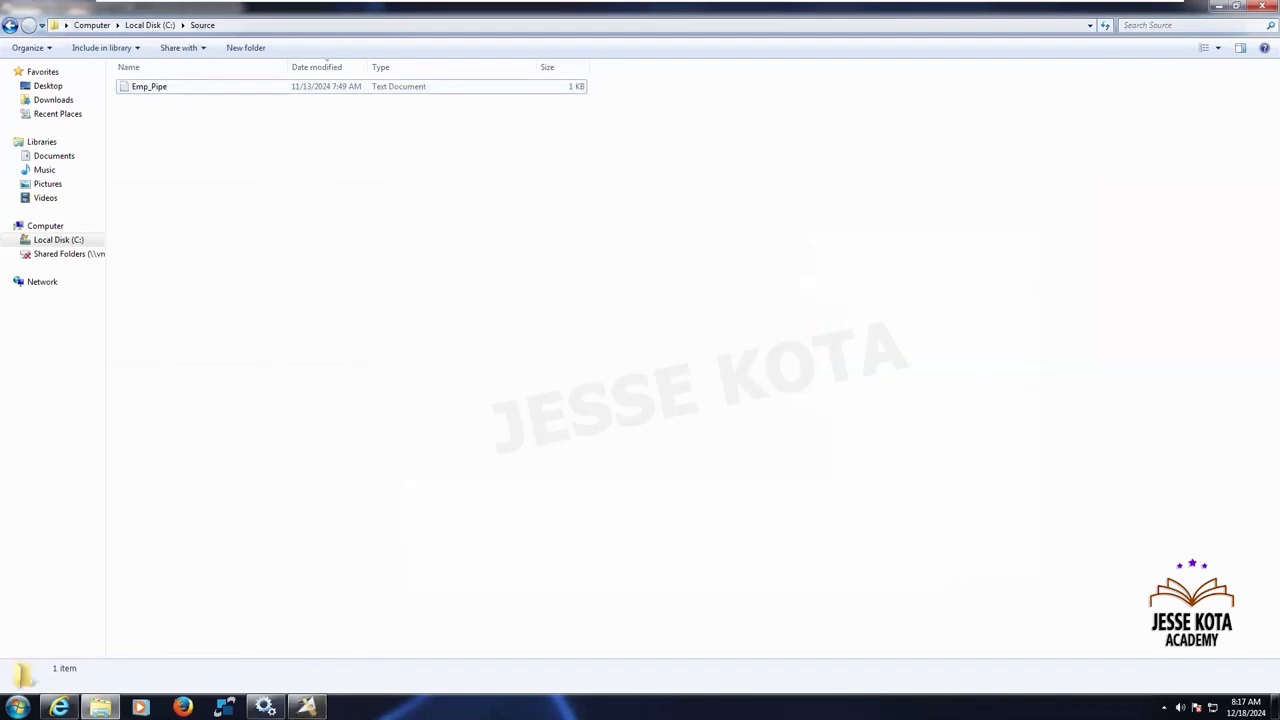
Switch to DataStage Designer and create a new parallel job
click(307, 707)
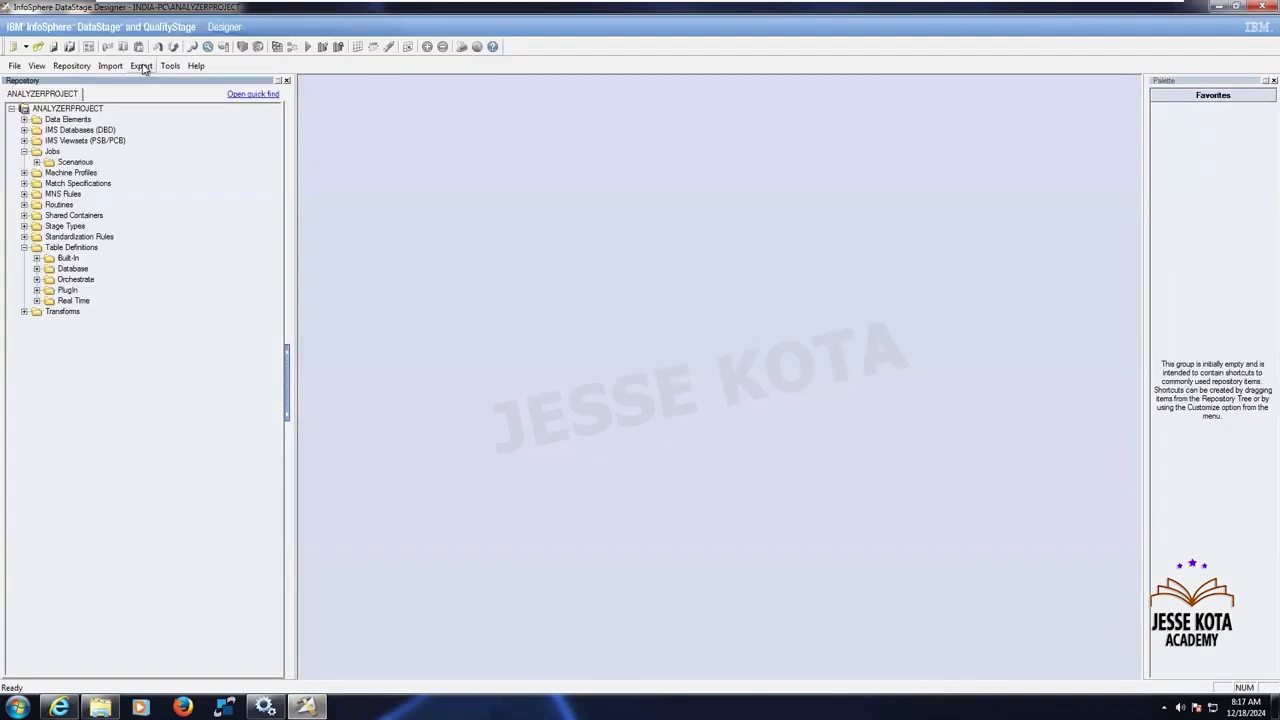
click(14, 47)
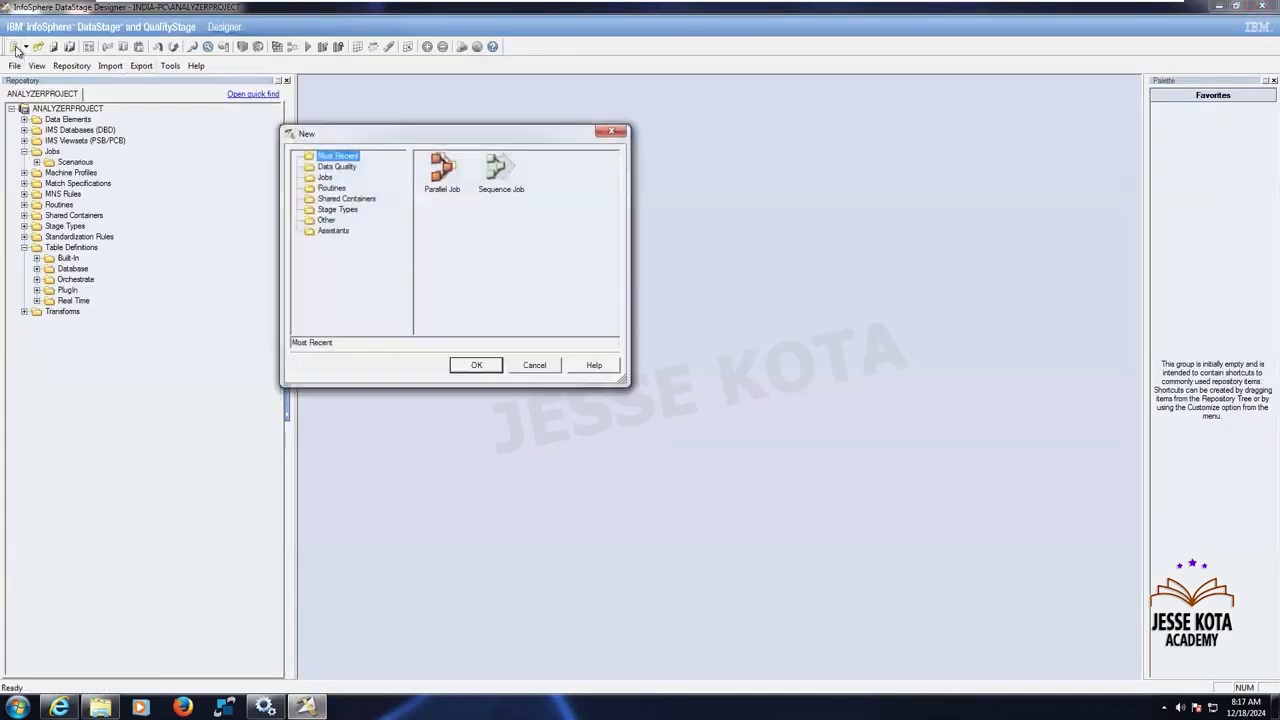
click(535, 366)
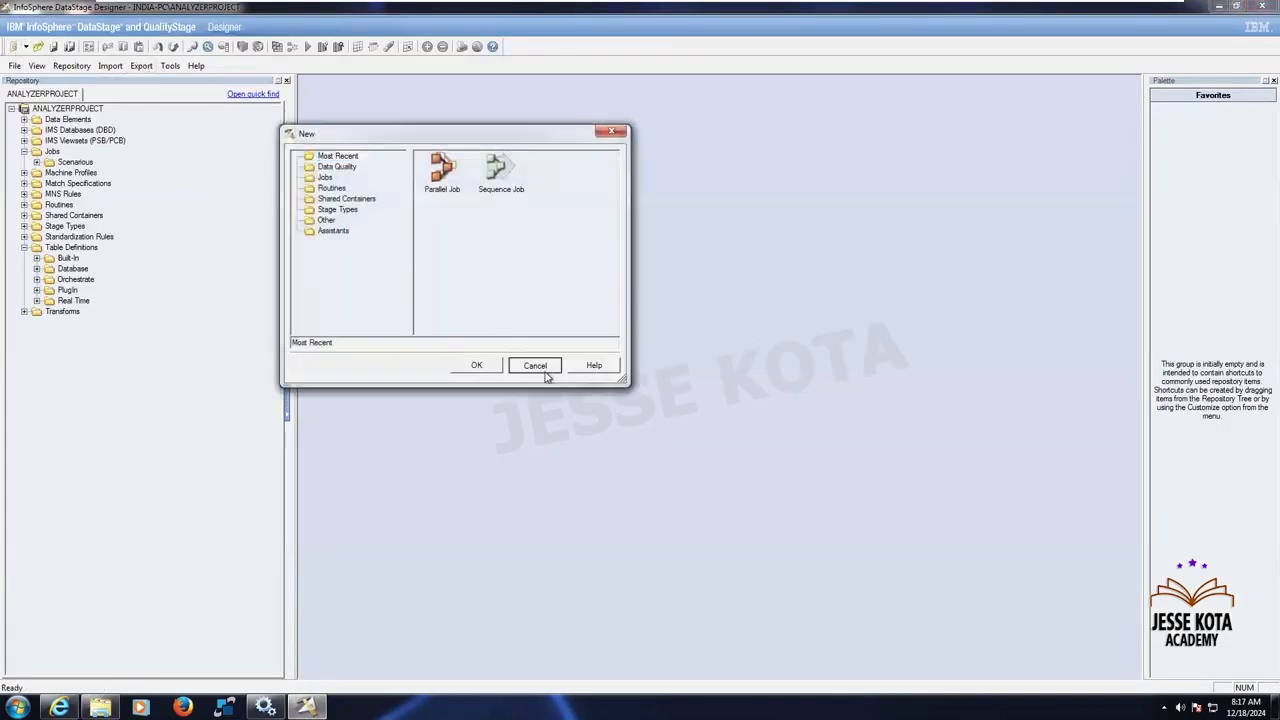
click(15, 66)
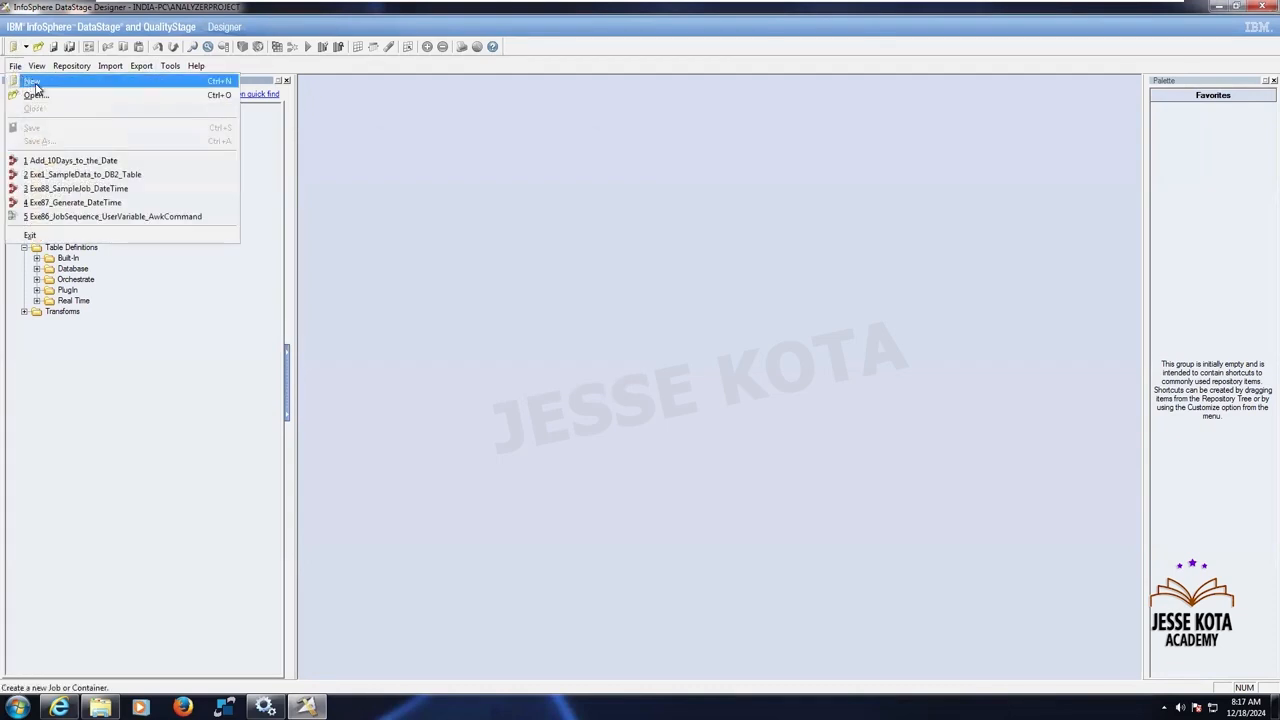
click(34, 84)
click(325, 177)
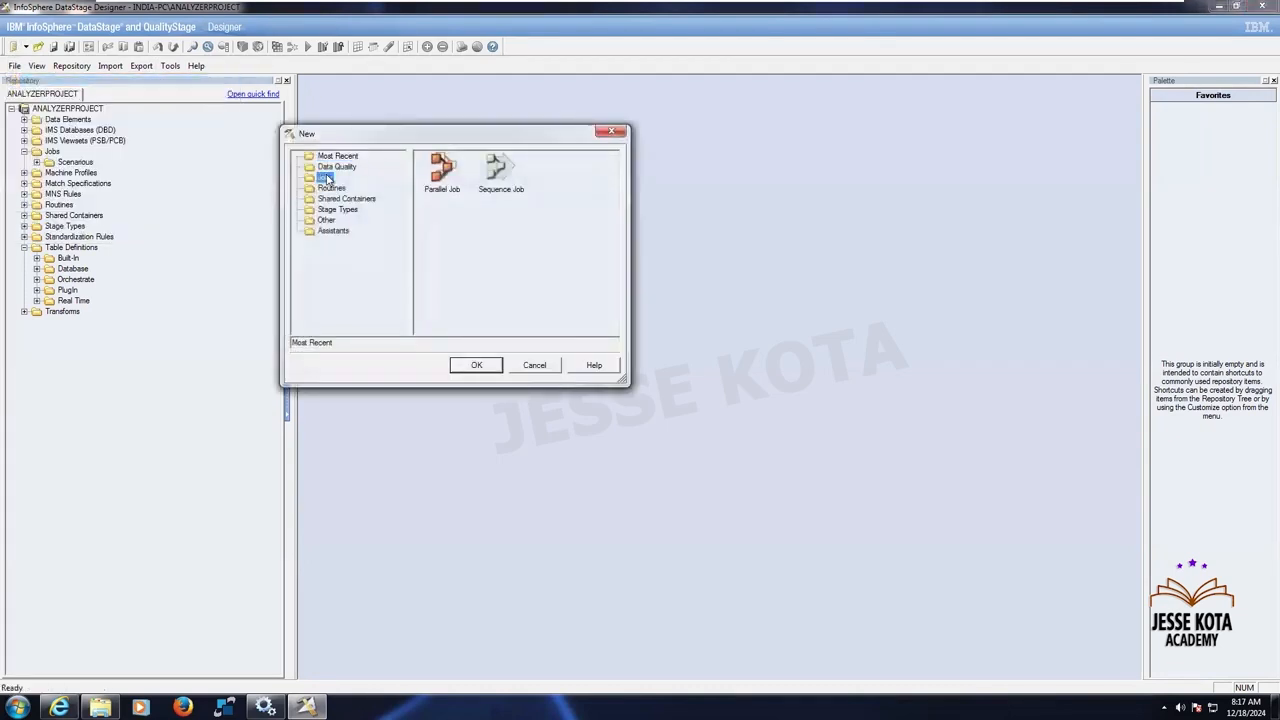
click(446, 173)
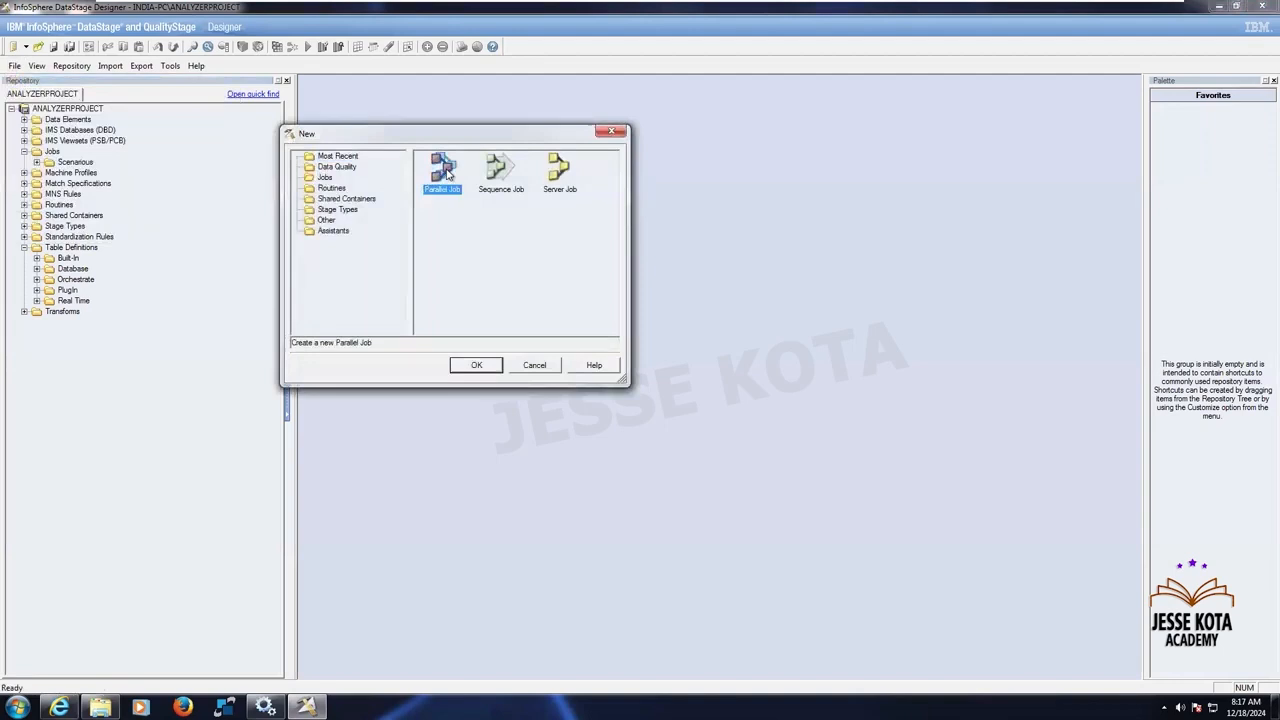
click(476, 365)
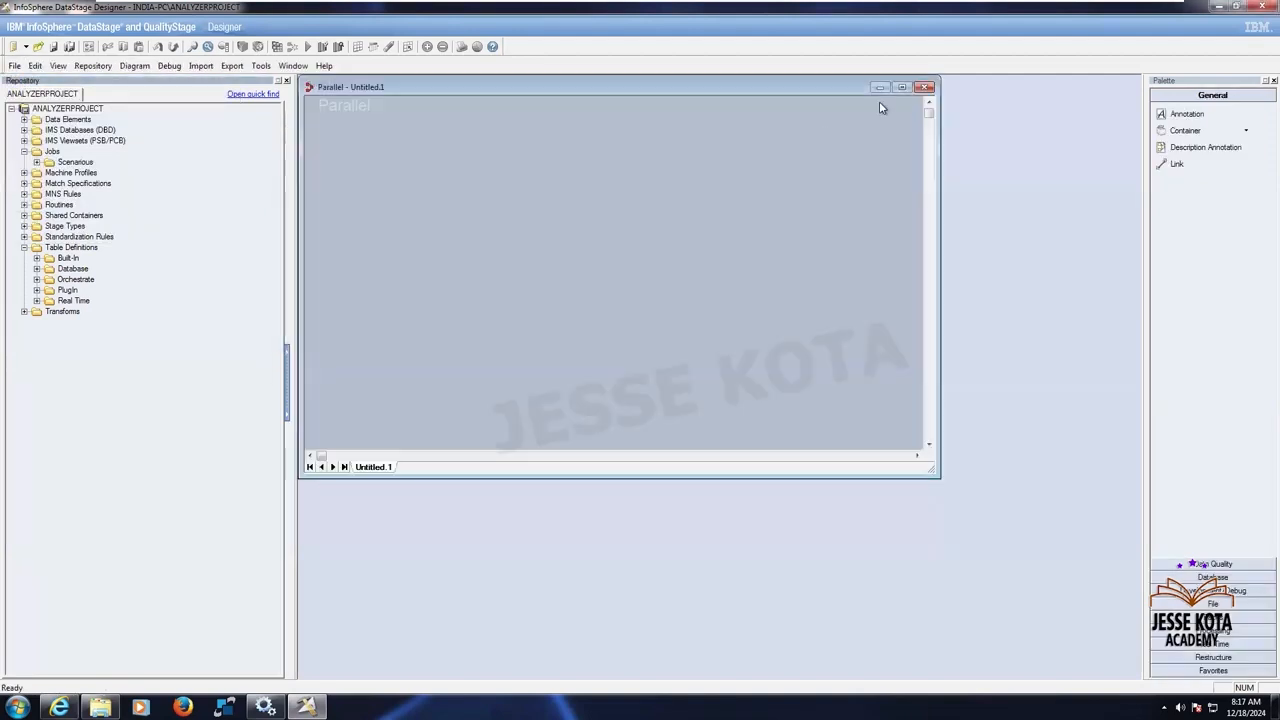
Maximize the new job's window, and narrow the Repository pane and widen the Palette pane
click(903, 88)
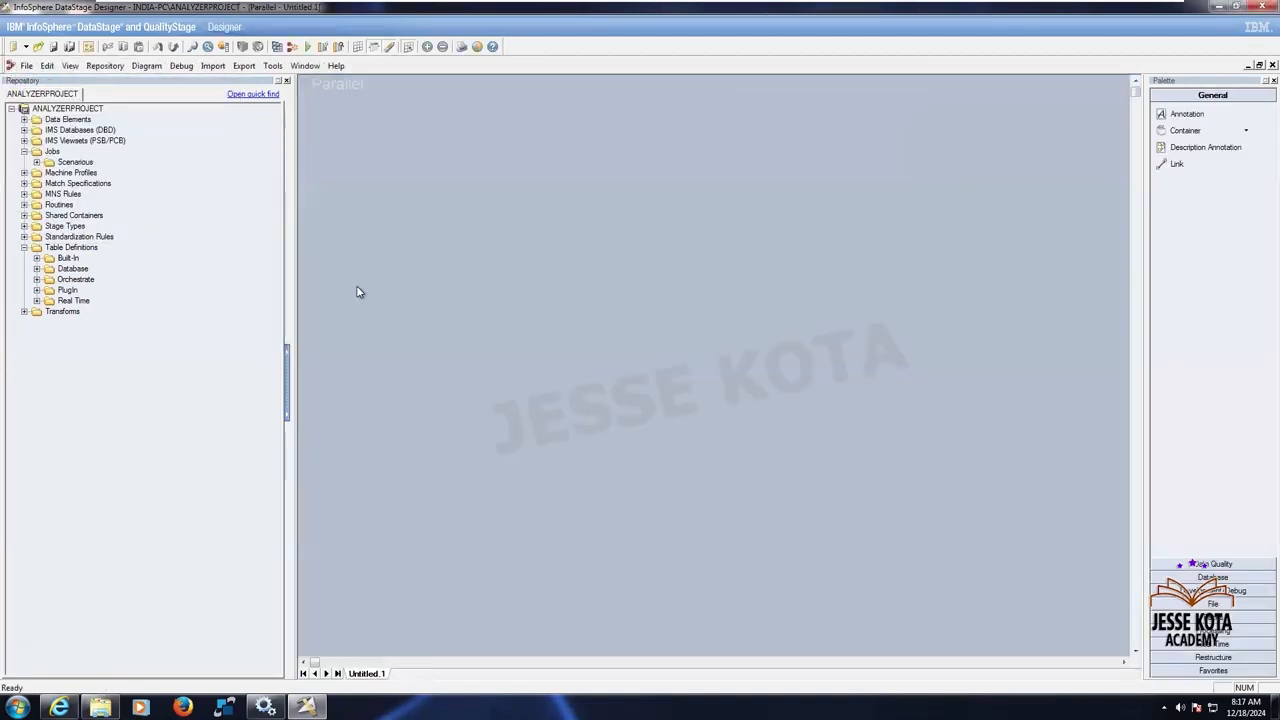
drag(286, 278, 216, 282)
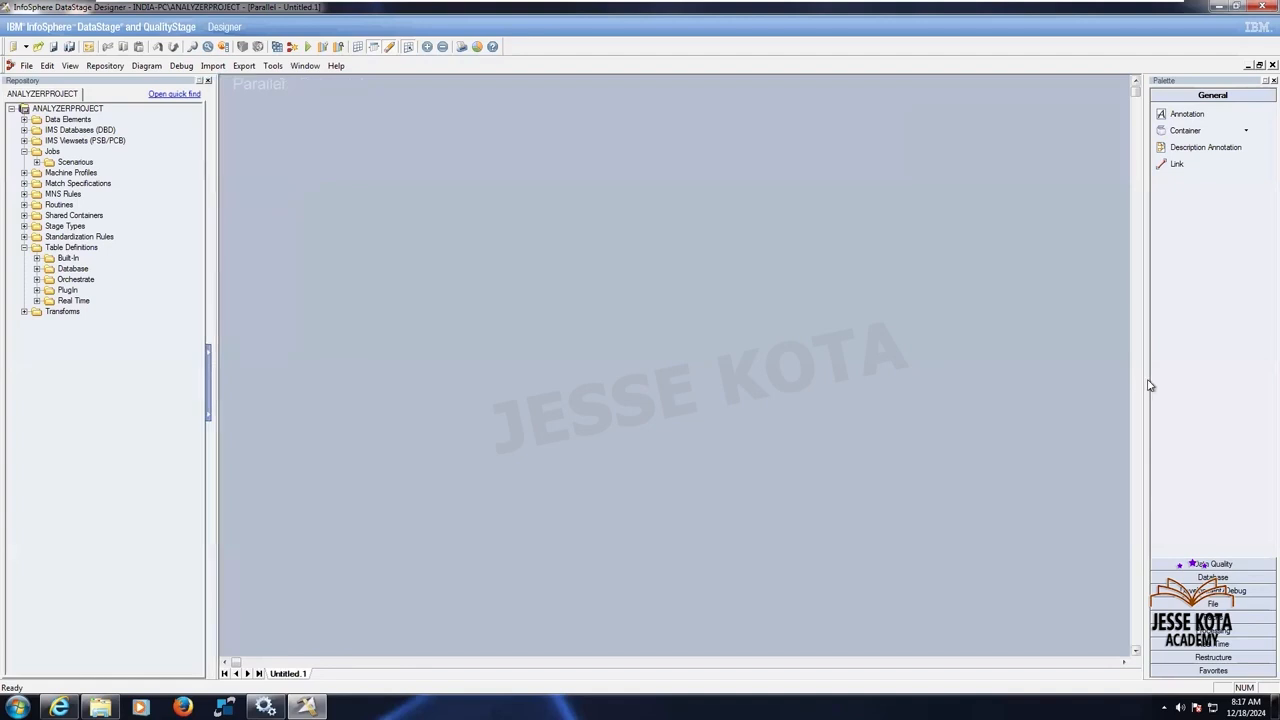
drag(1137, 378, 1063, 373)
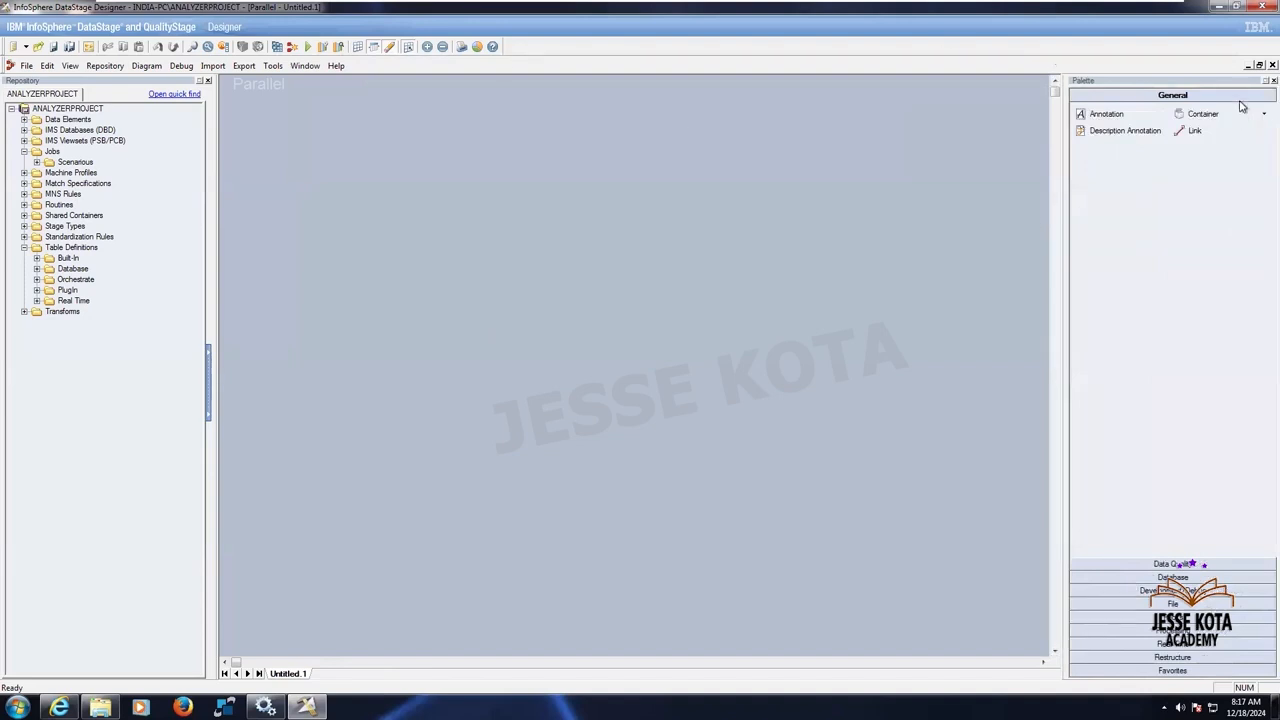
Close the Palette pane and display it again
click(1273, 80)
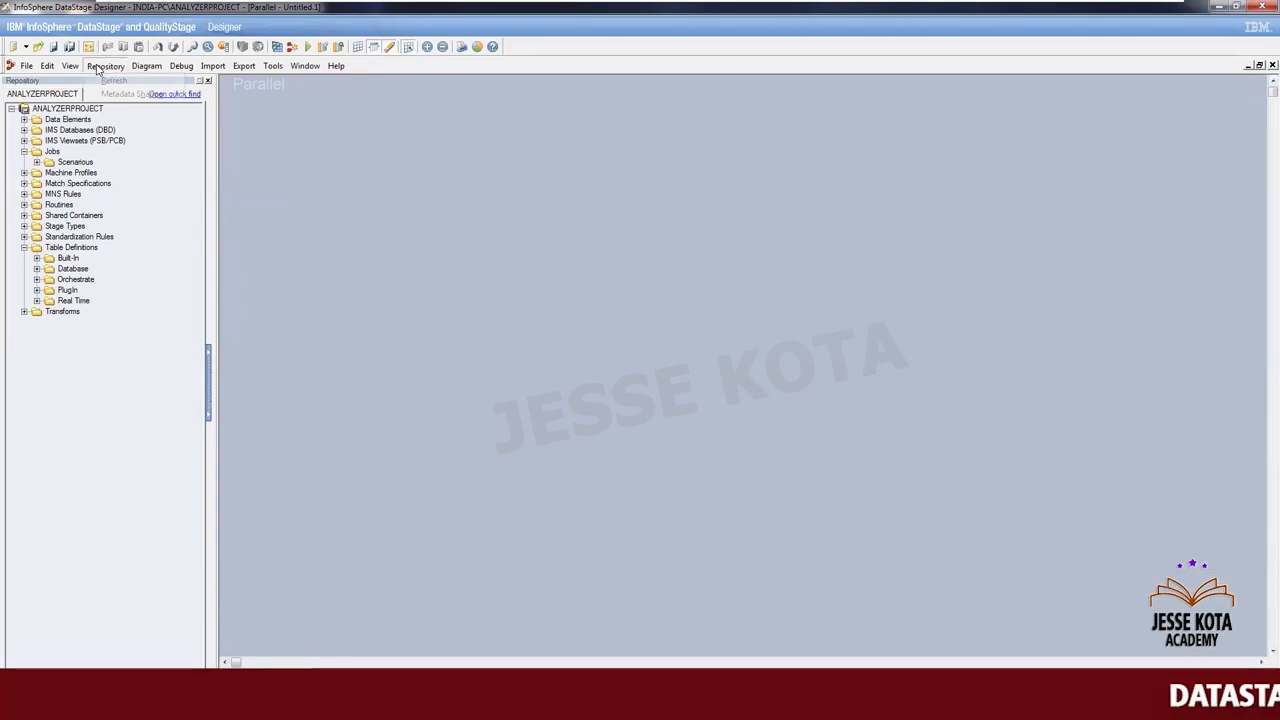
click(70, 66)
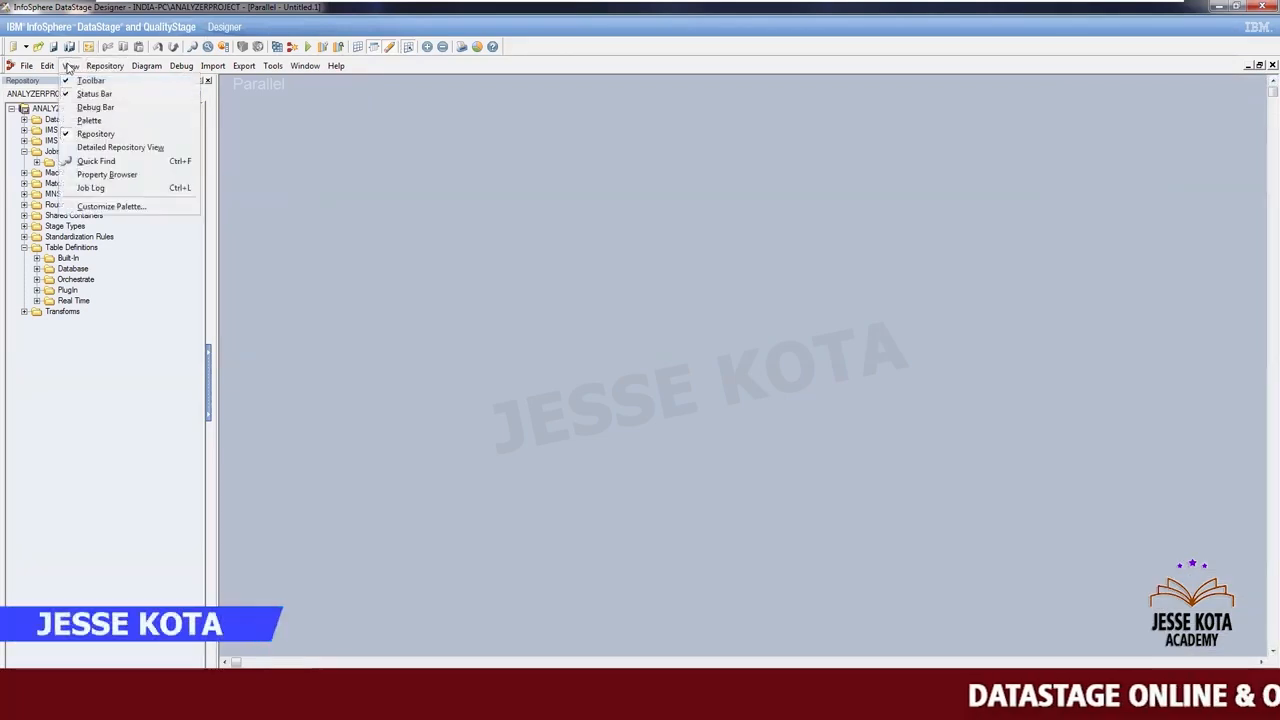
click(100, 121)
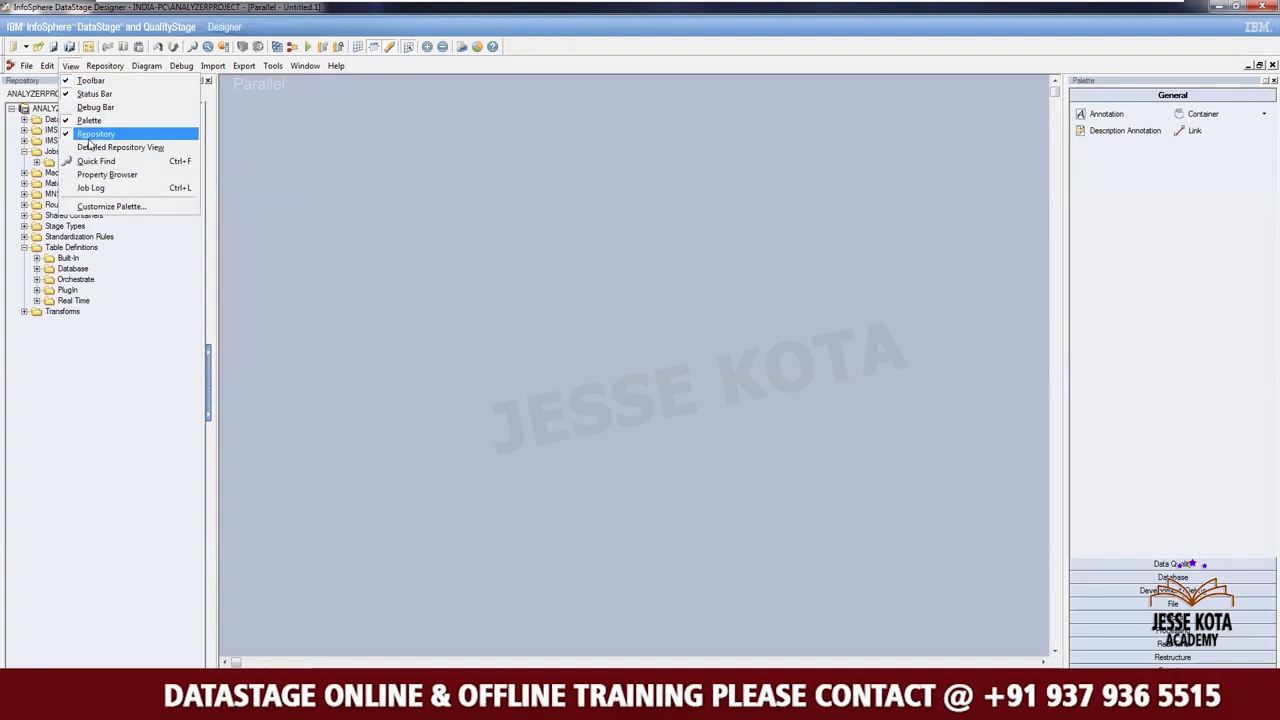
click(385, 225)
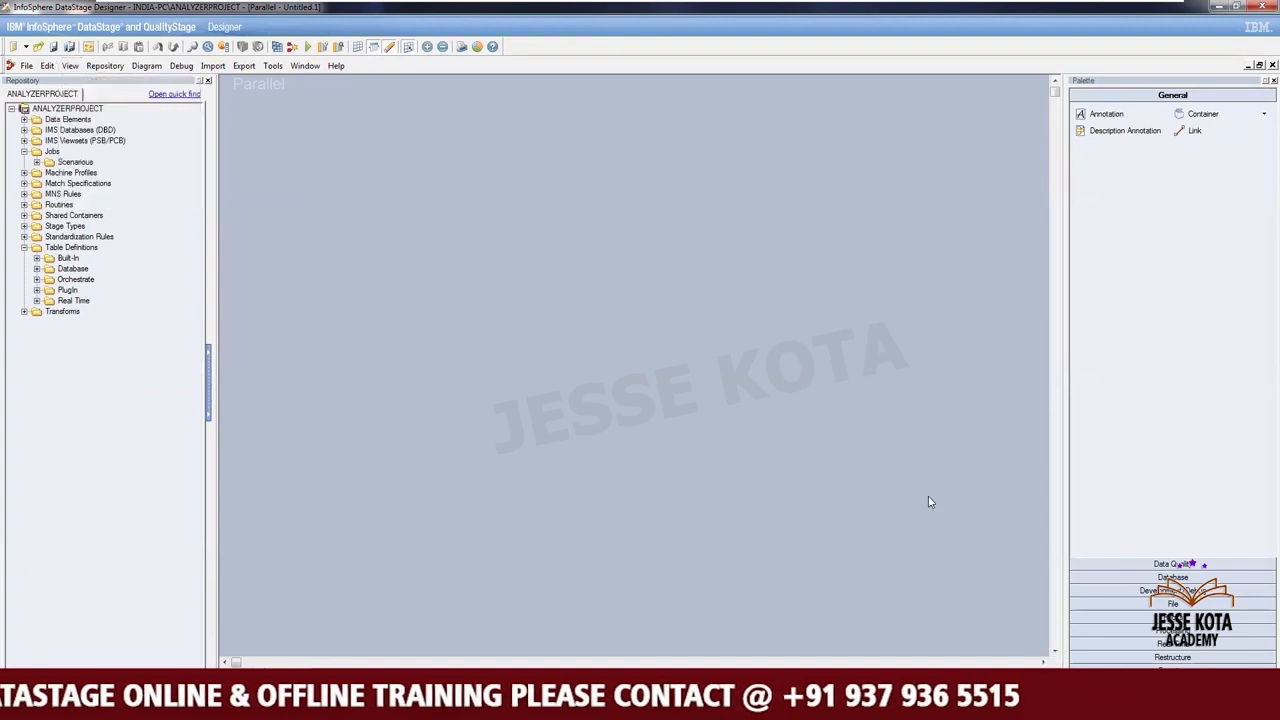
Add a Sequential File stage from the File category near the left side of the job canvas
click(1173, 603)
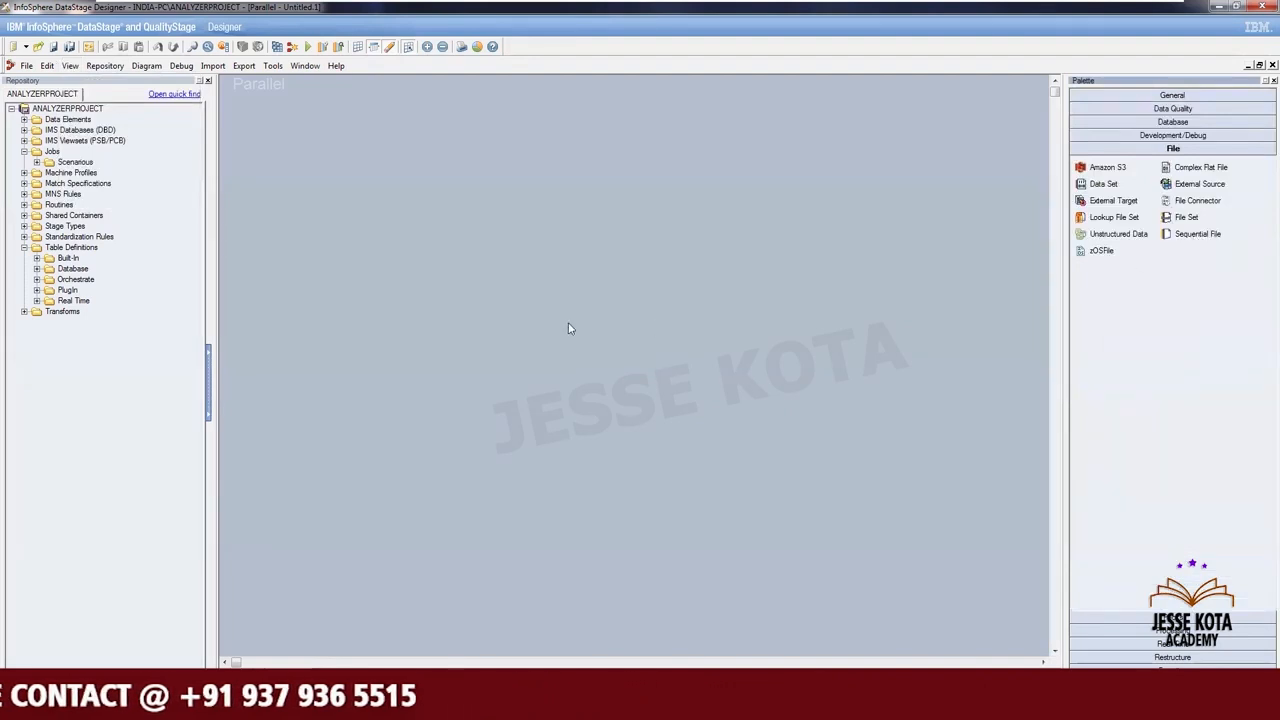
click(352, 292)
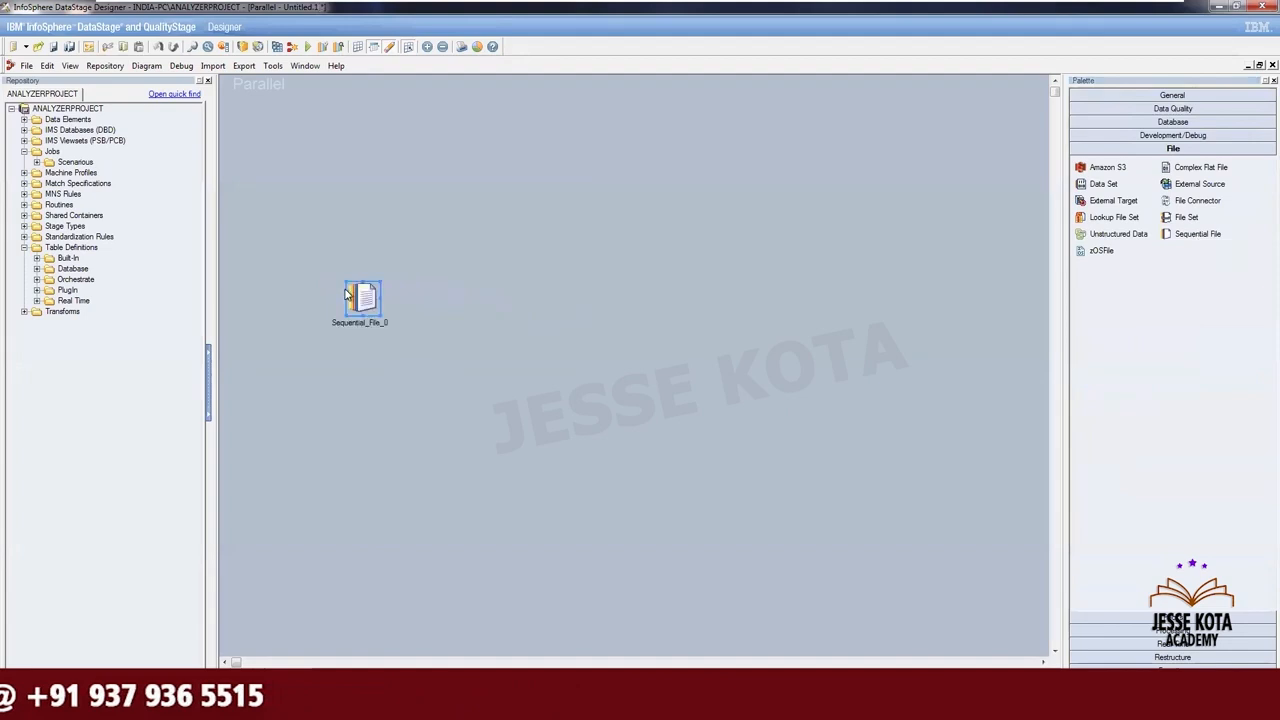
click(630, 340)
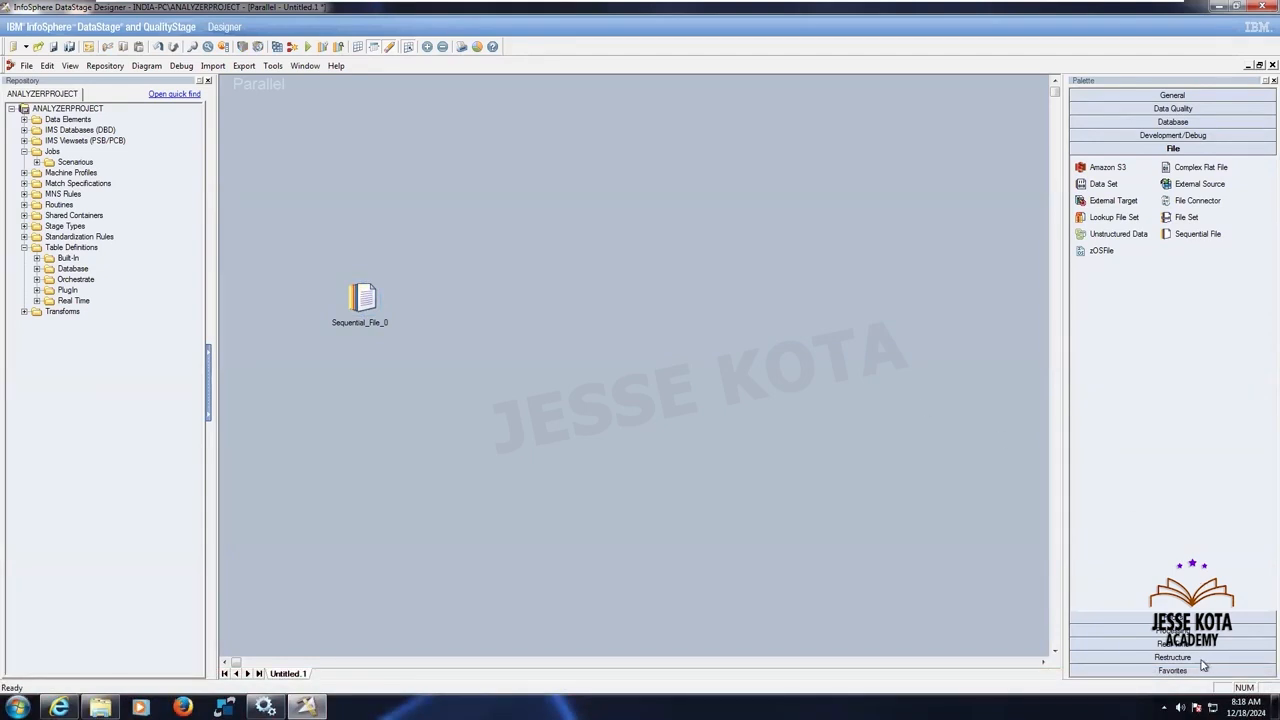
Add a Transformer stage to the right of the Sequential File stage and a DB2 Connector stage to the right of the Transformer
click(1240, 631)
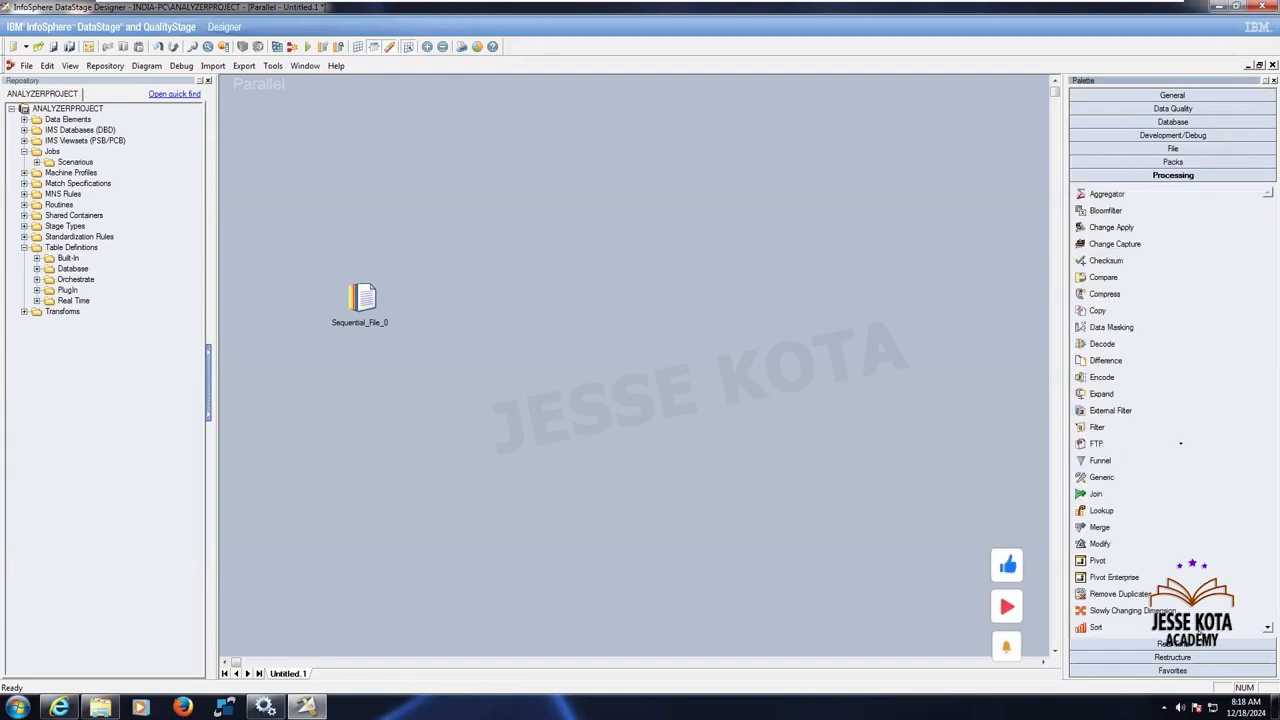
scroll(1240, 631, down, 2)
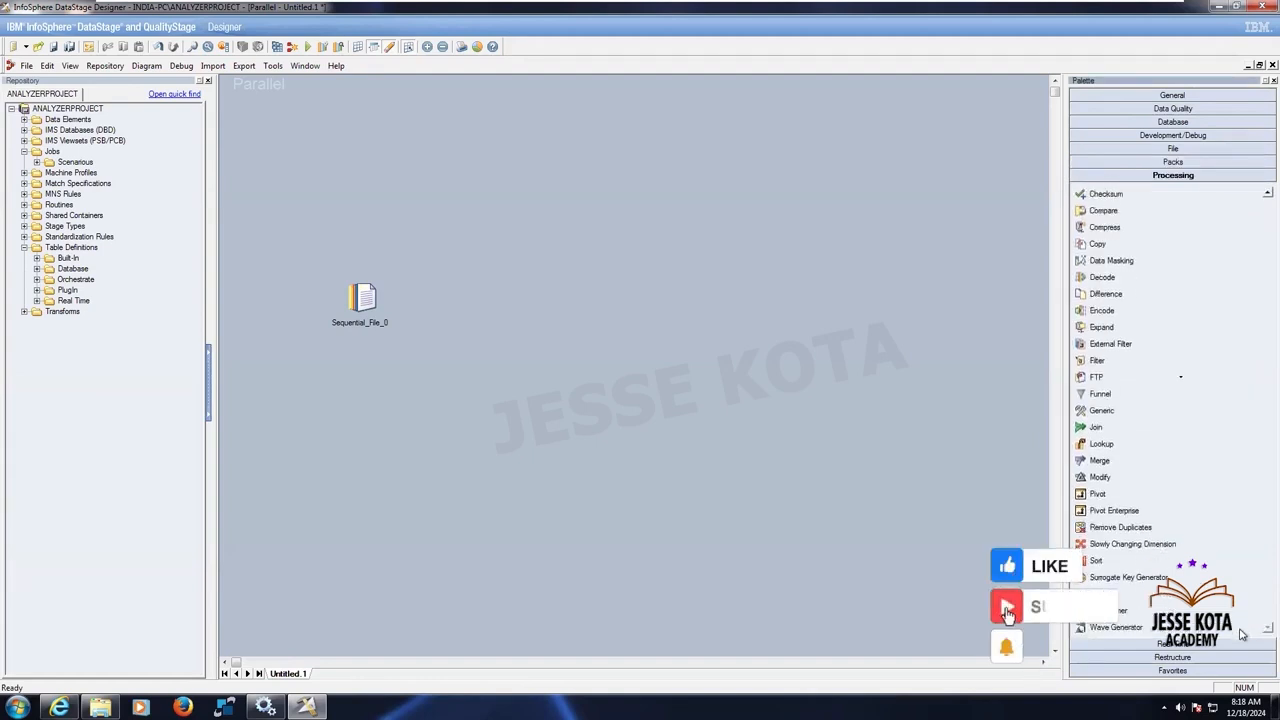
drag(1114, 612, 580, 291)
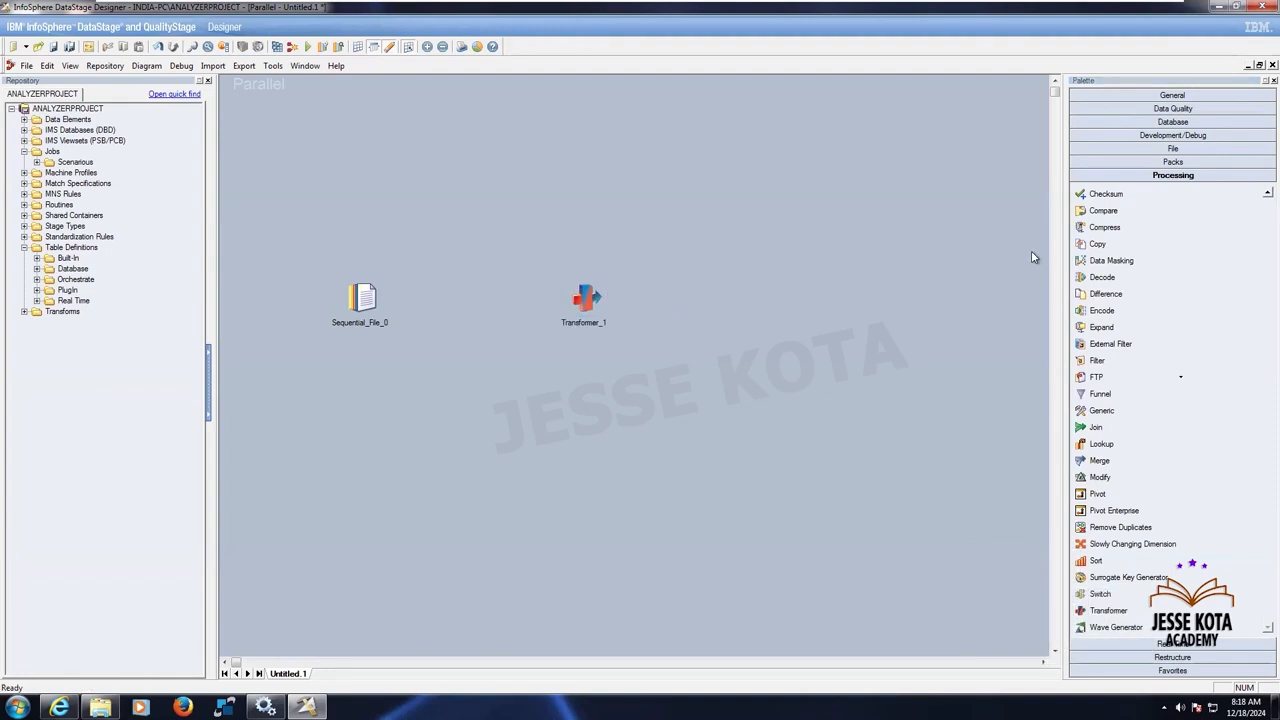
click(1197, 122)
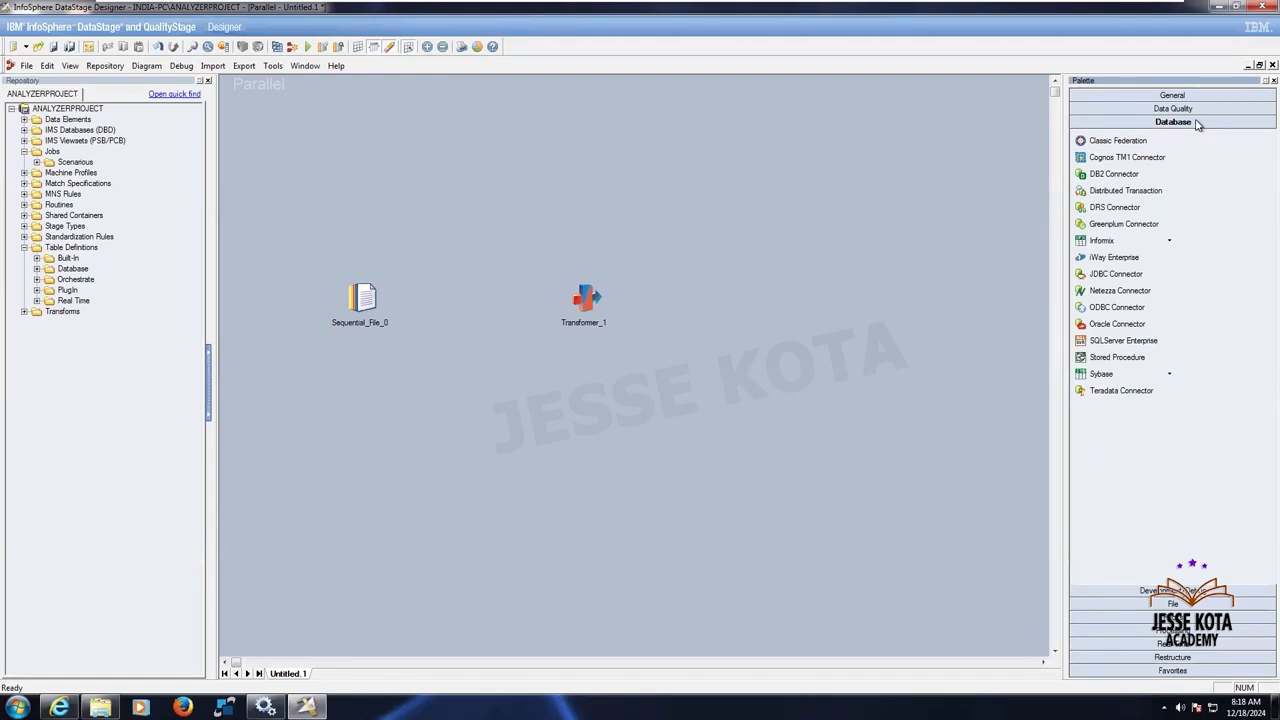
drag(1127, 176, 862, 286)
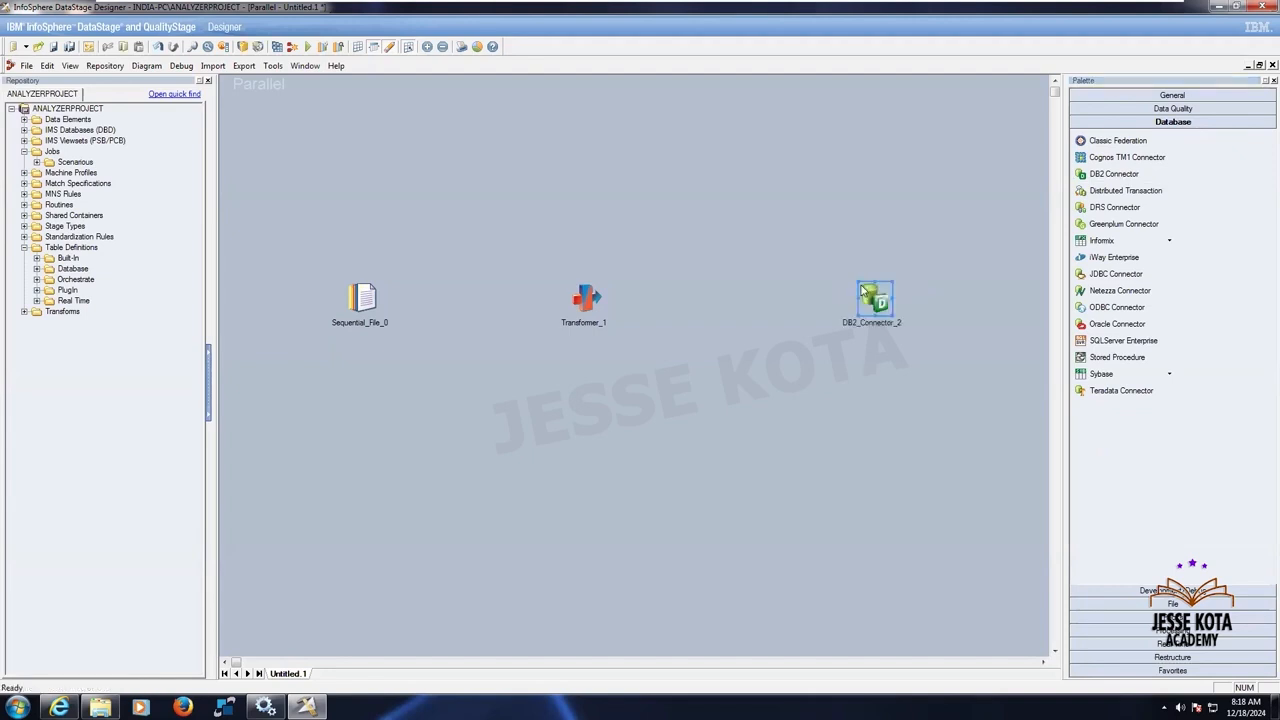
Link the Sequential File stage to the Transformer and the Transformer to the DB2 Connector using the Link object from the General category
click(867, 376)
drag(307, 240, 960, 405)
click(958, 405)
click(1103, 97)
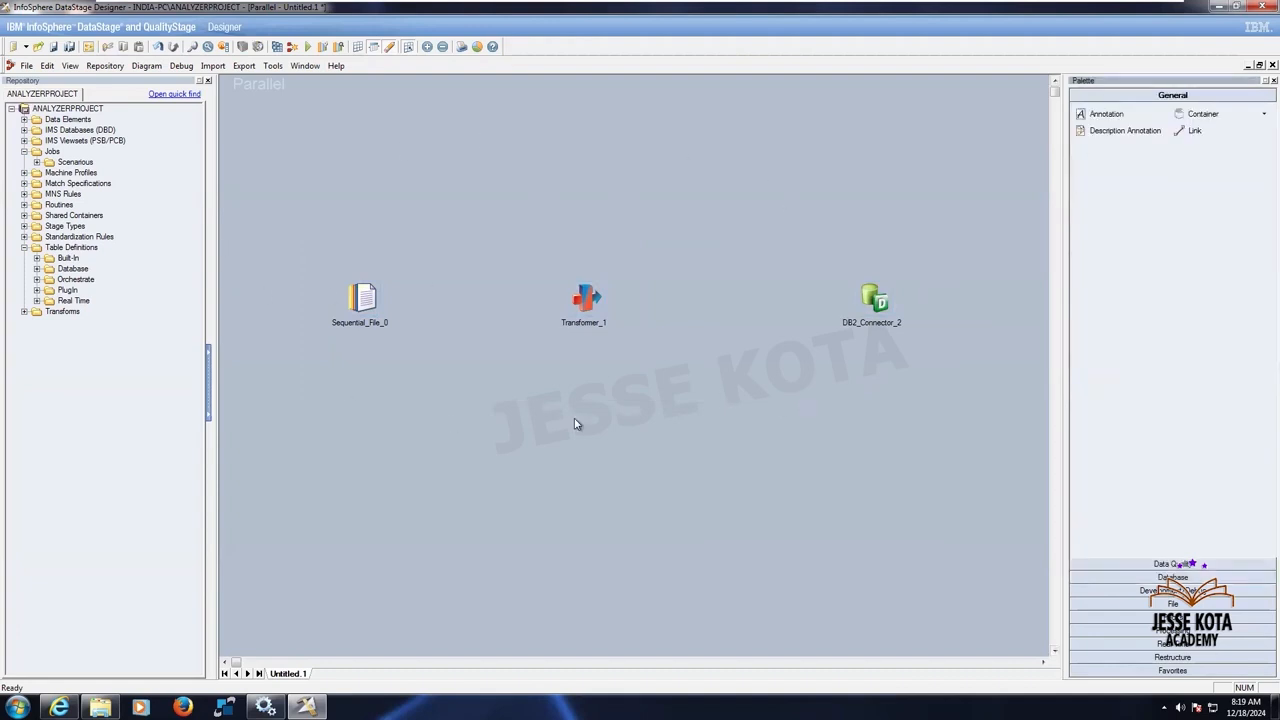
drag(283, 218, 970, 391)
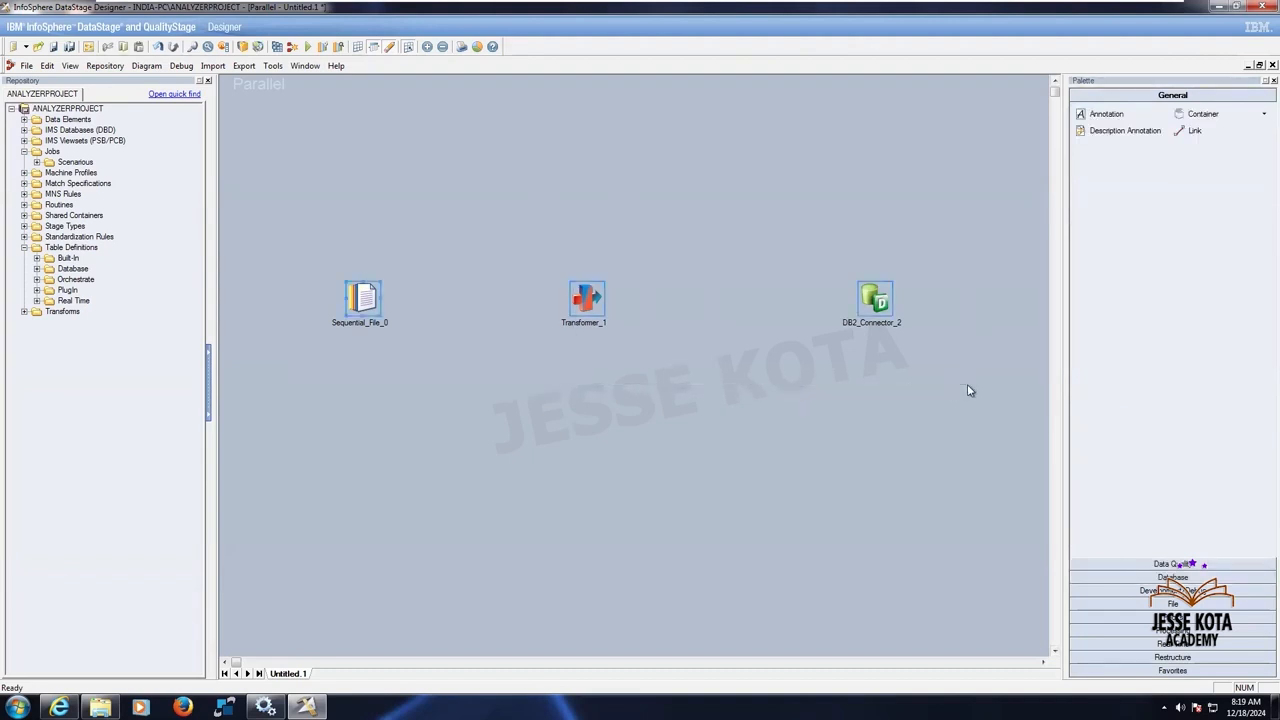
click(1194, 134)
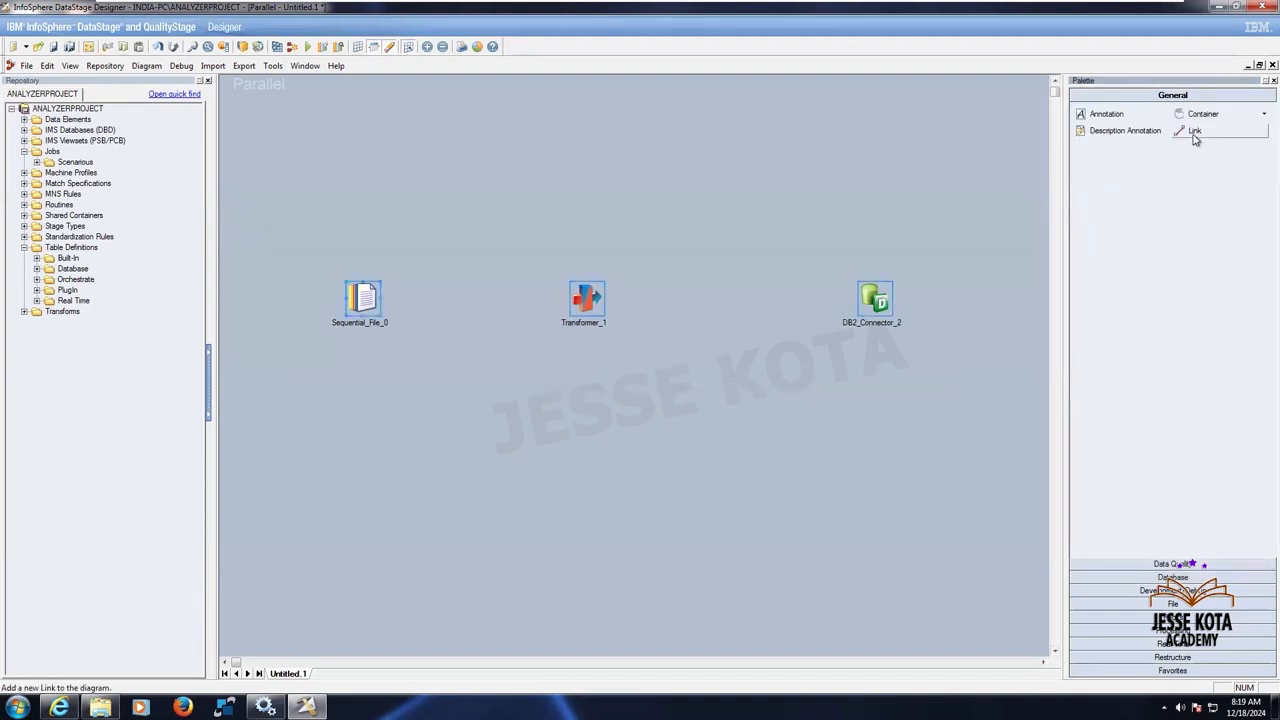
mouse_move(381, 300)
mouse_down()
mouse_move(622, 306)
mouse_move(641, 293)
mouse_move(587, 299)
mouse_up()
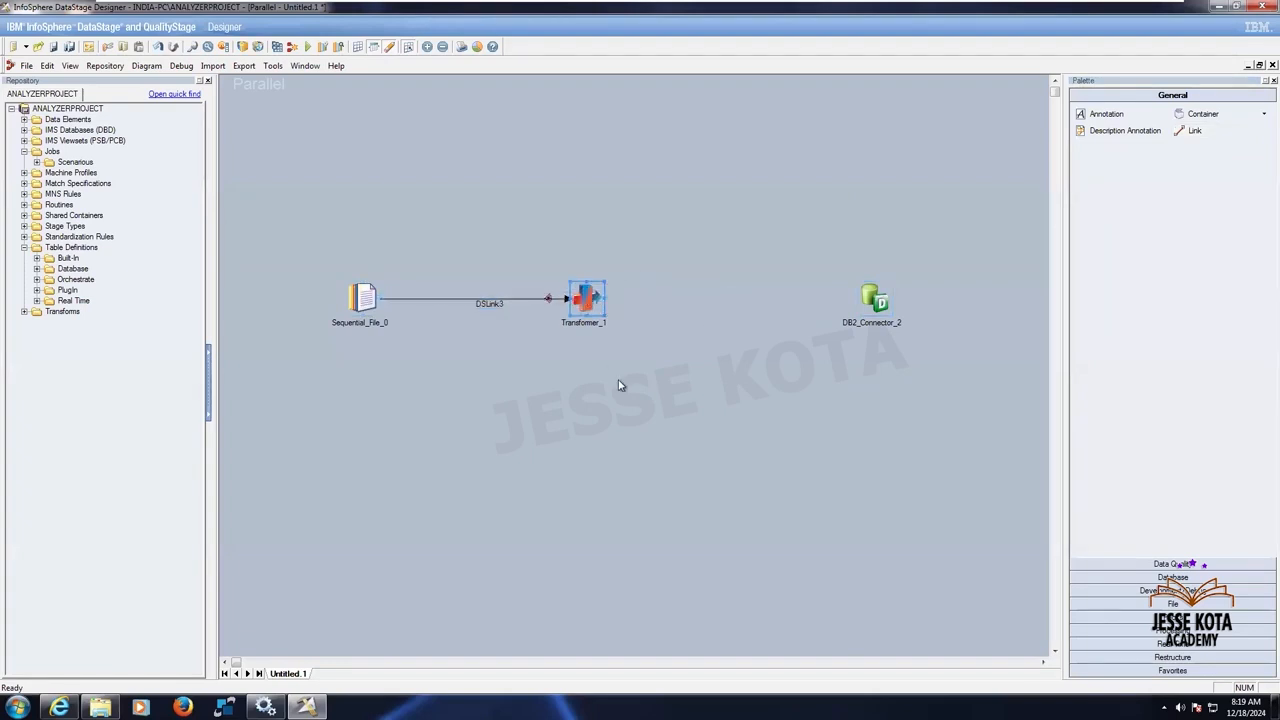
click(618, 385)
click(1195, 130)
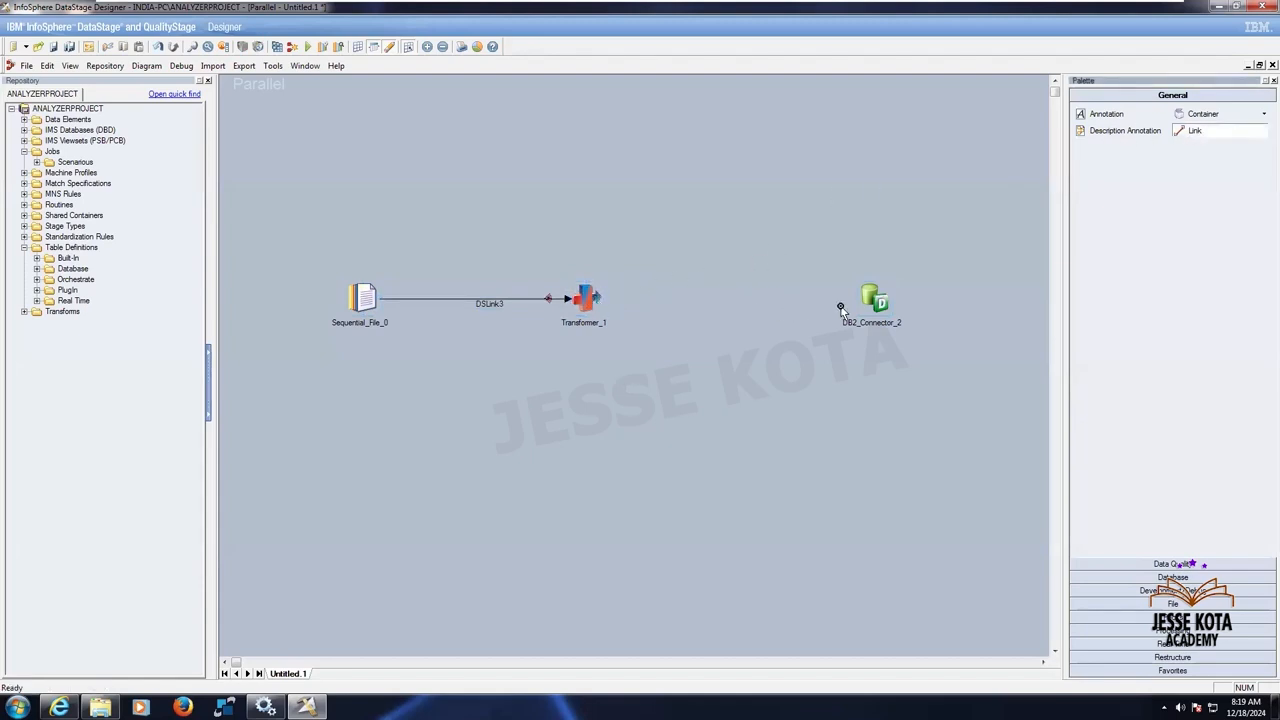
drag(586, 305, 876, 301)
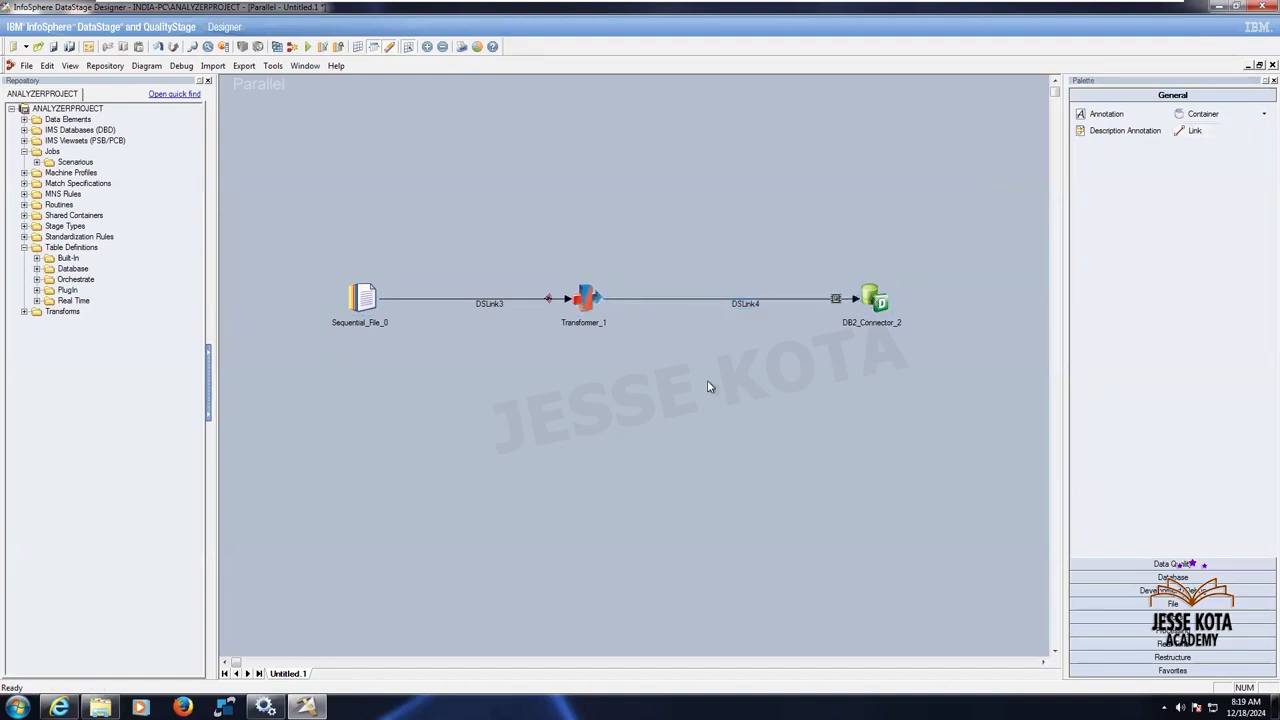
Delete both links between the three stages
key(Delete)
key(Delete)
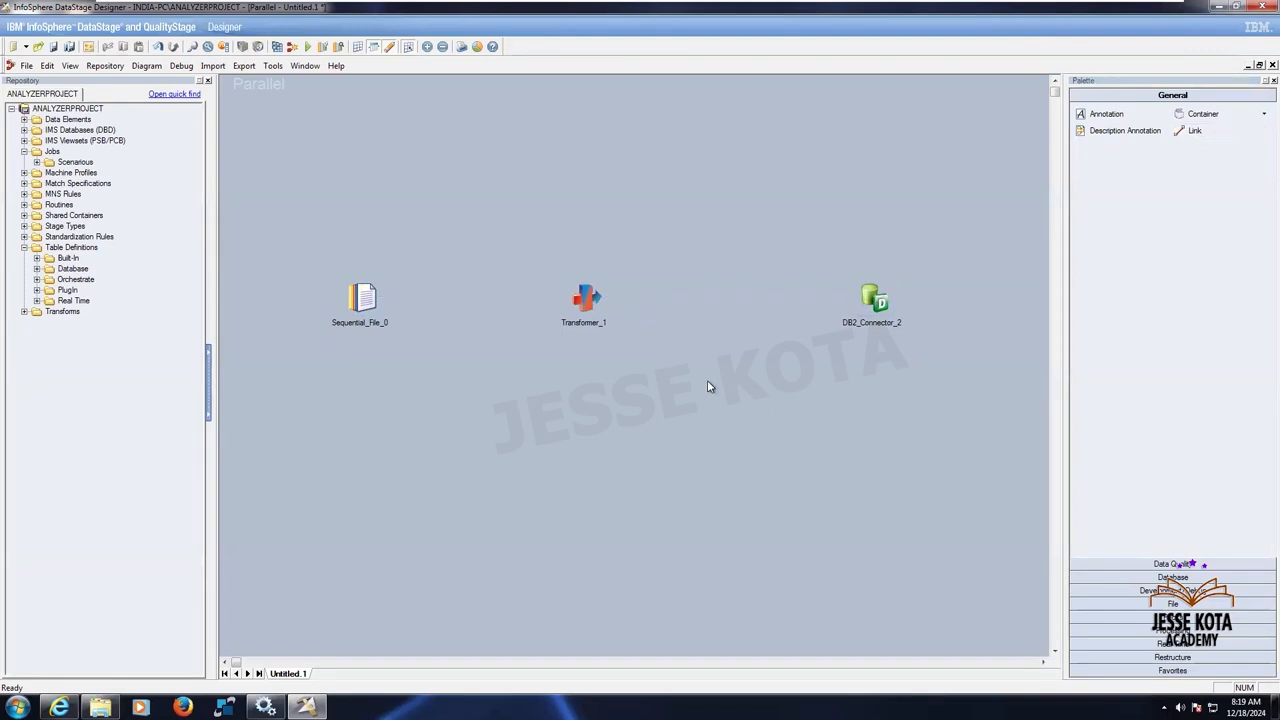
Draw links directly between the stages, from Sequential File to Transformer and from Transformer to DB2 Connector
drag(366, 296, 583, 300)
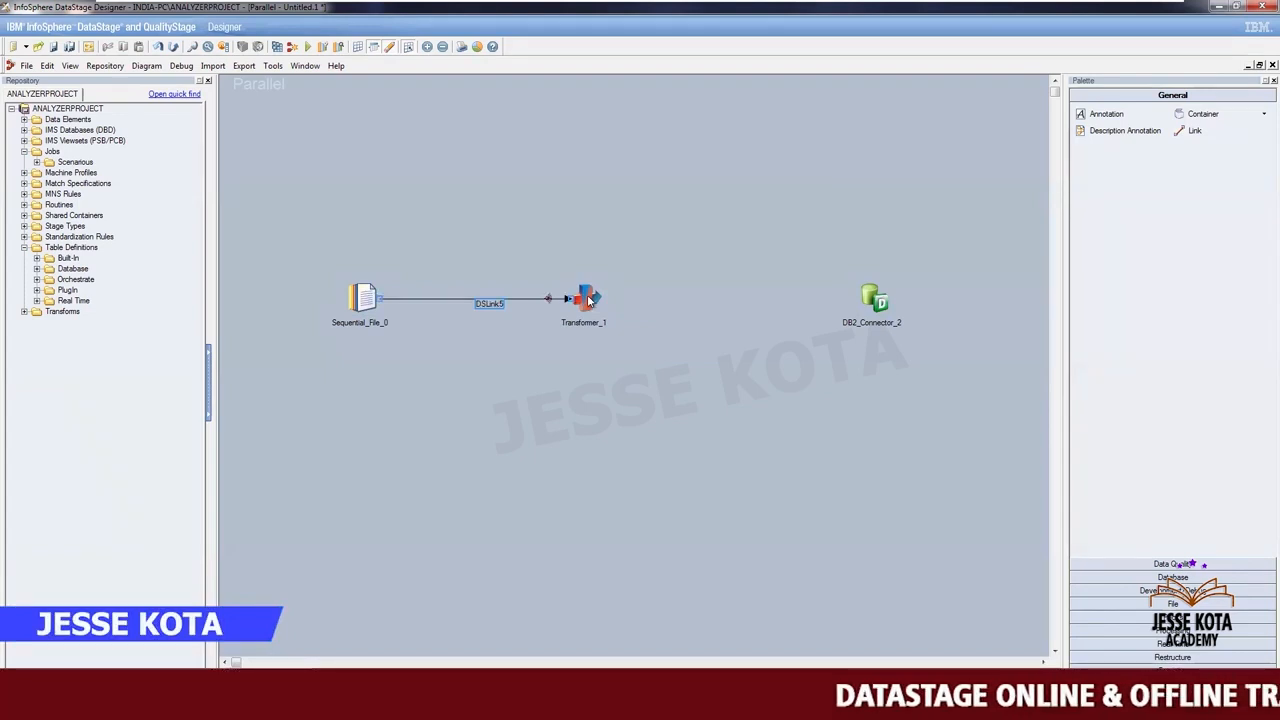
drag(590, 300, 878, 300)
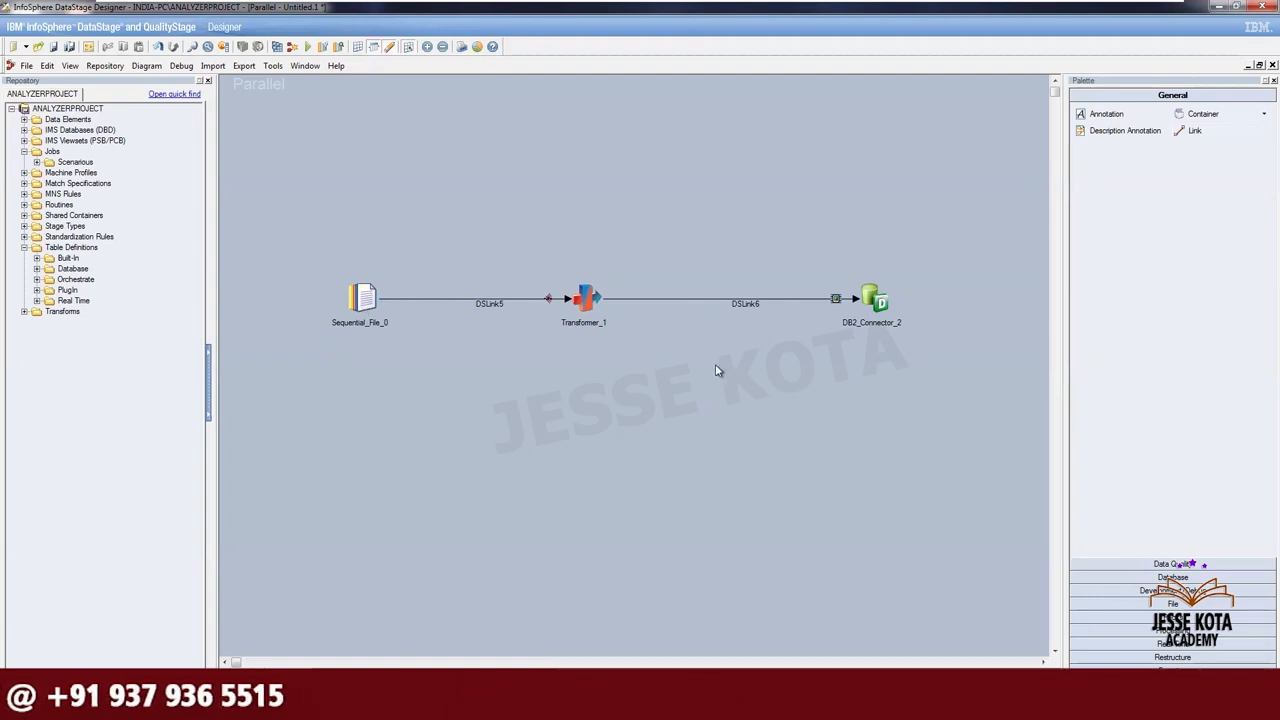
drag(285, 226, 988, 376)
click(613, 281)
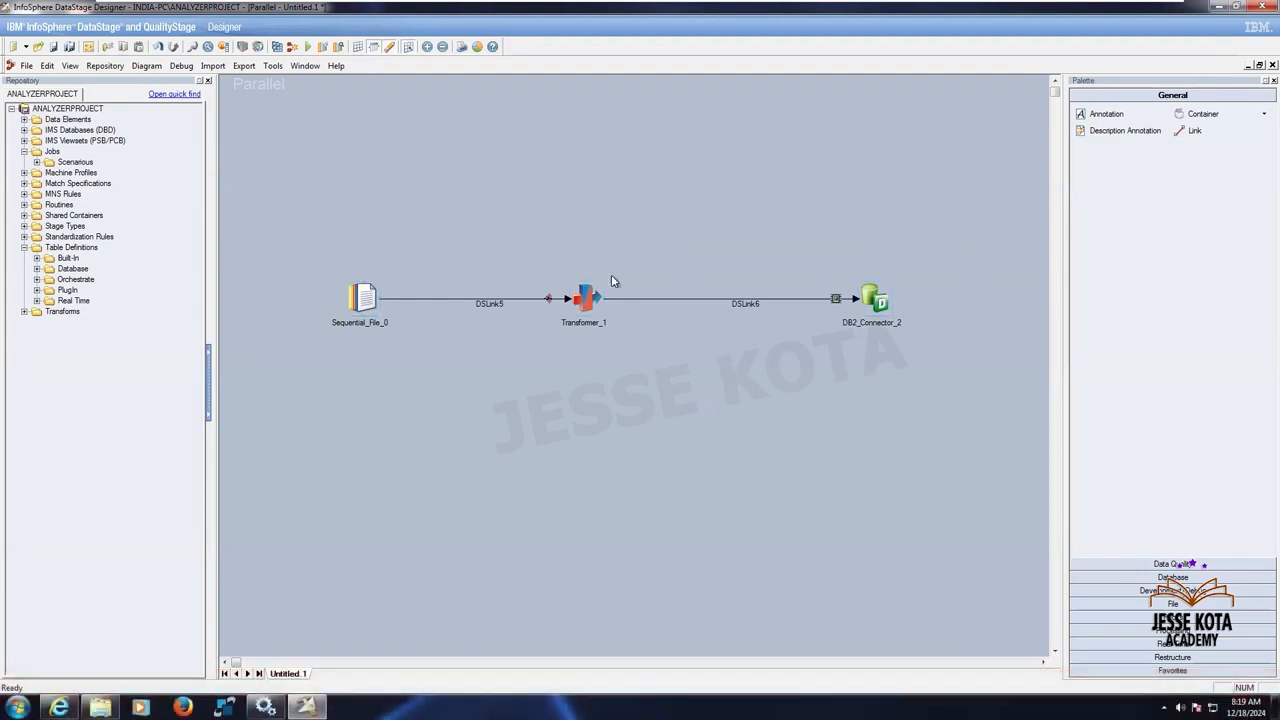
Open the Sequential File stage's output properties and select the Read Method property under Source
click(352, 308)
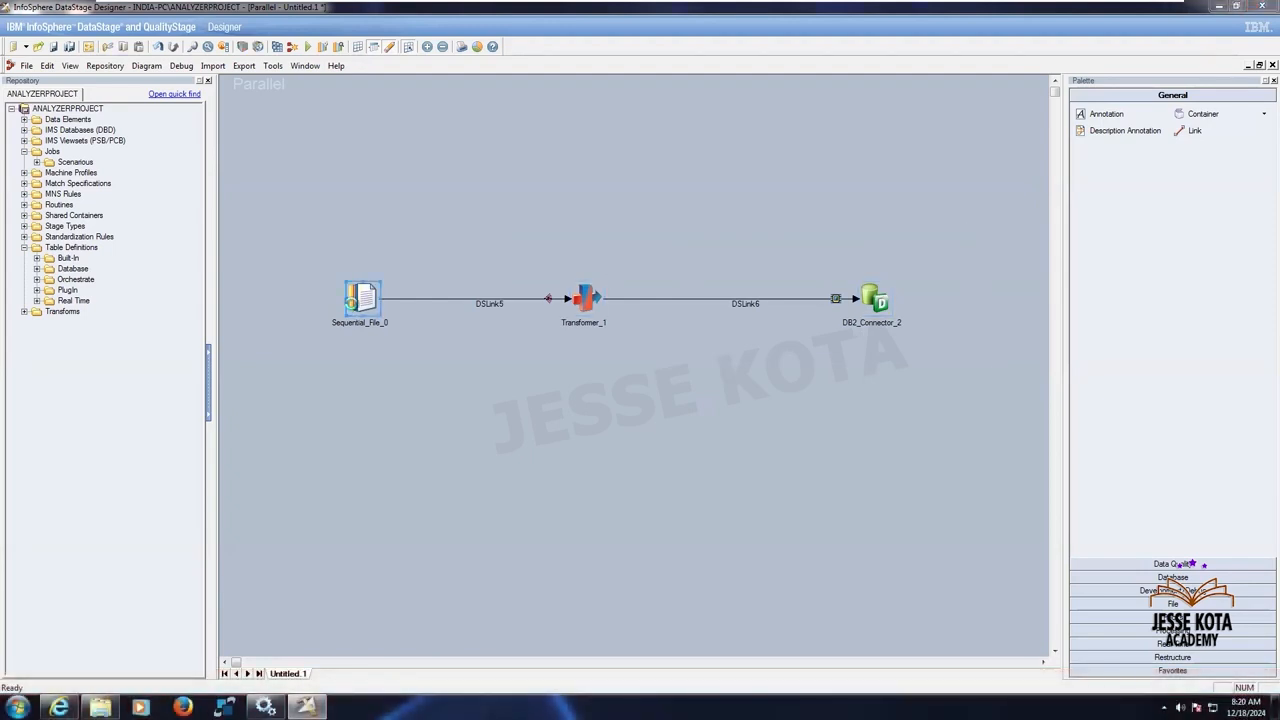
double_click(352, 308)
click(68, 111)
click(136, 123)
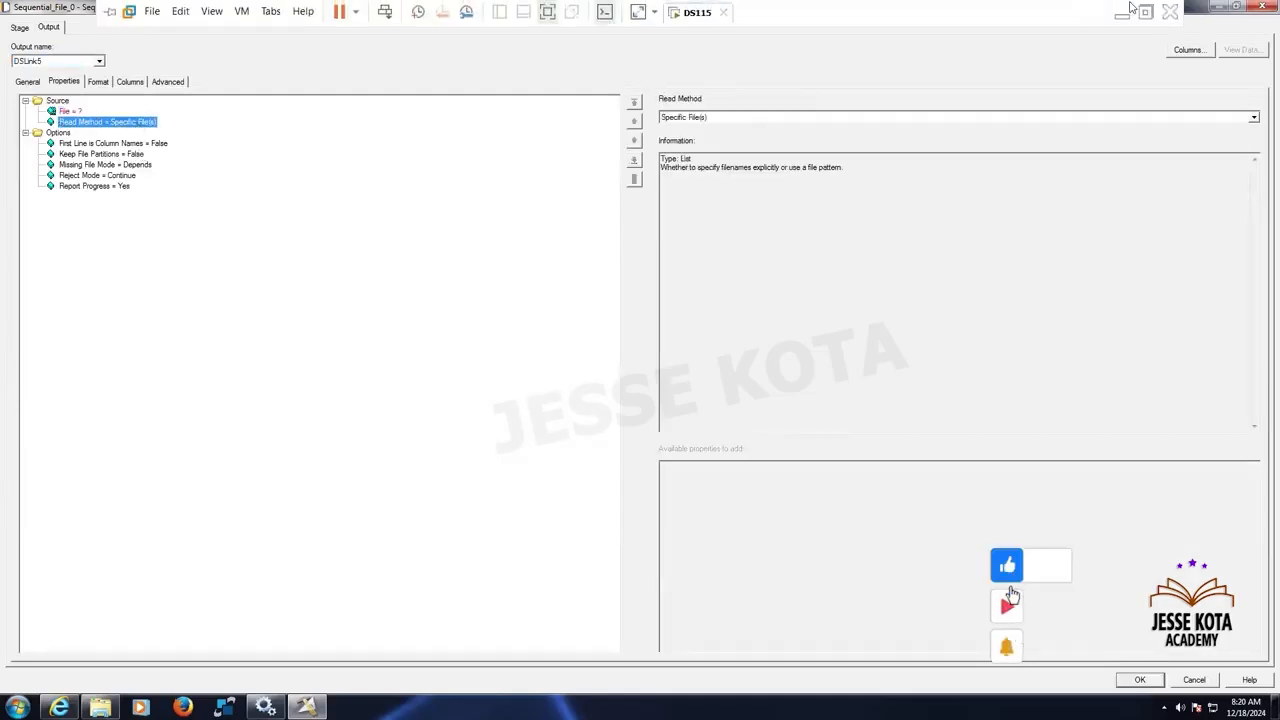
Switch to the DataStage Material presentation in the browser and review the Sequential File Stage slide
click(1122, 13)
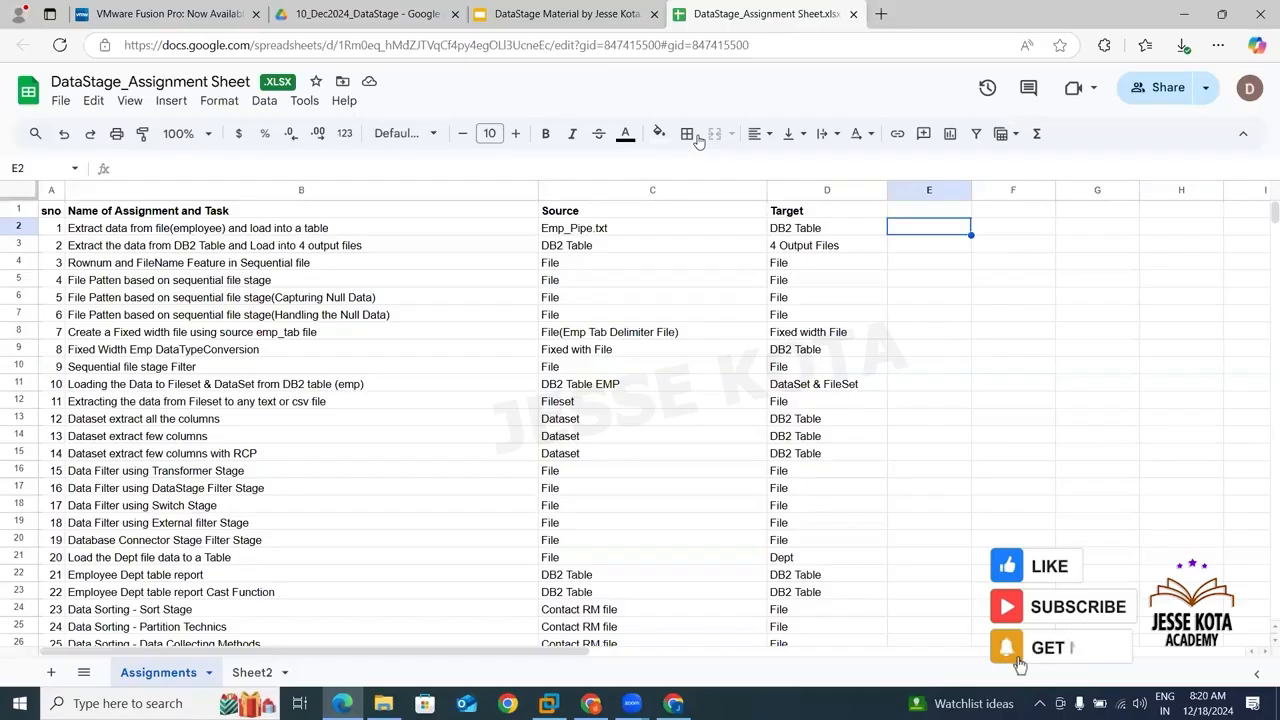
click(573, 13)
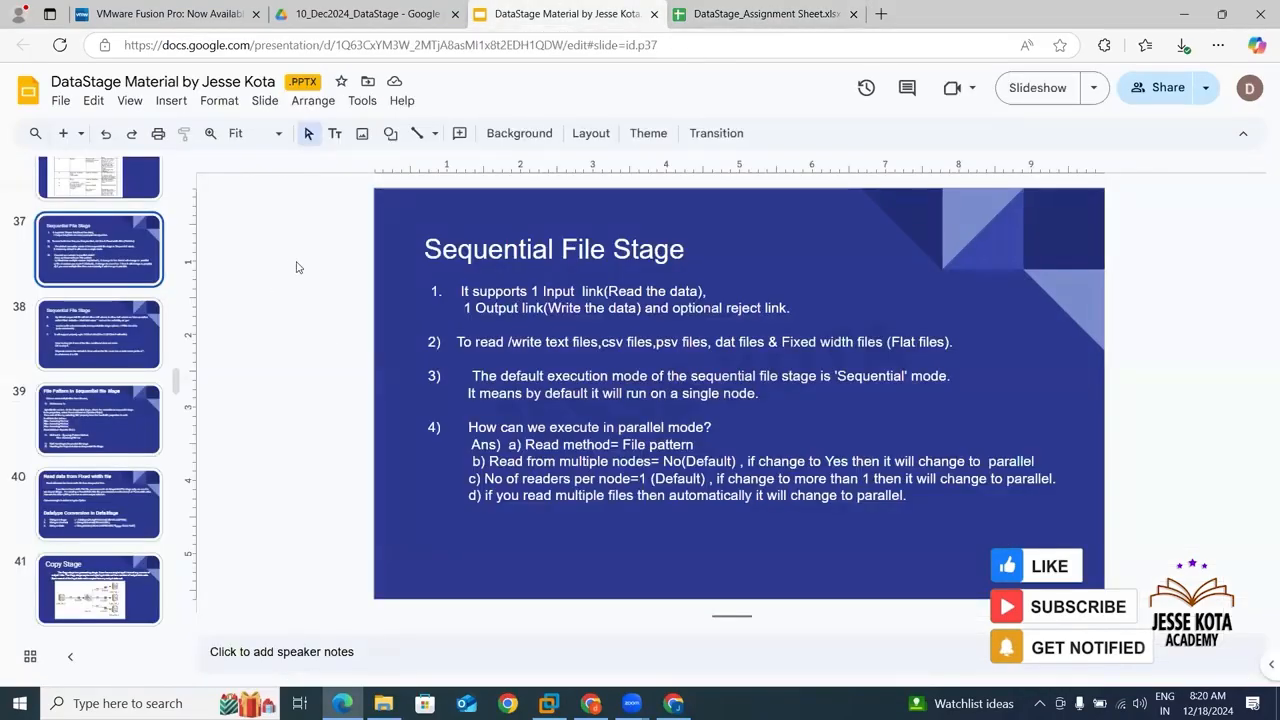
click(140, 185)
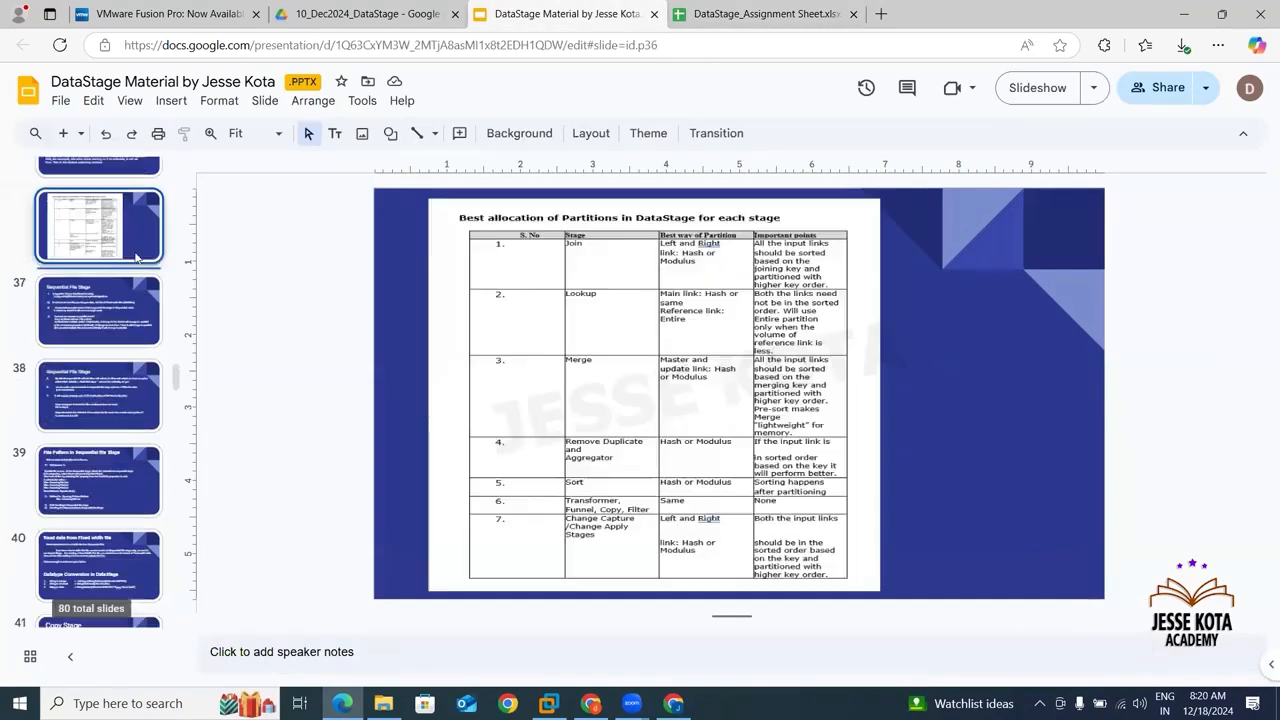
click(132, 308)
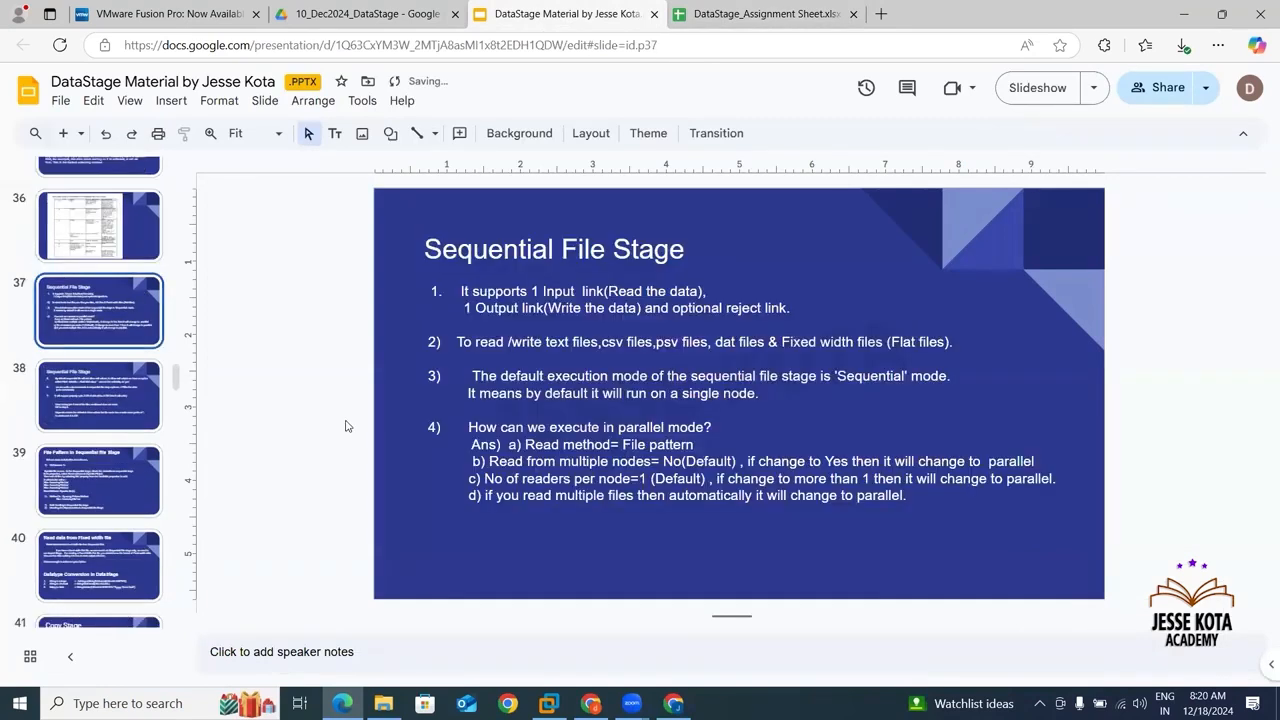
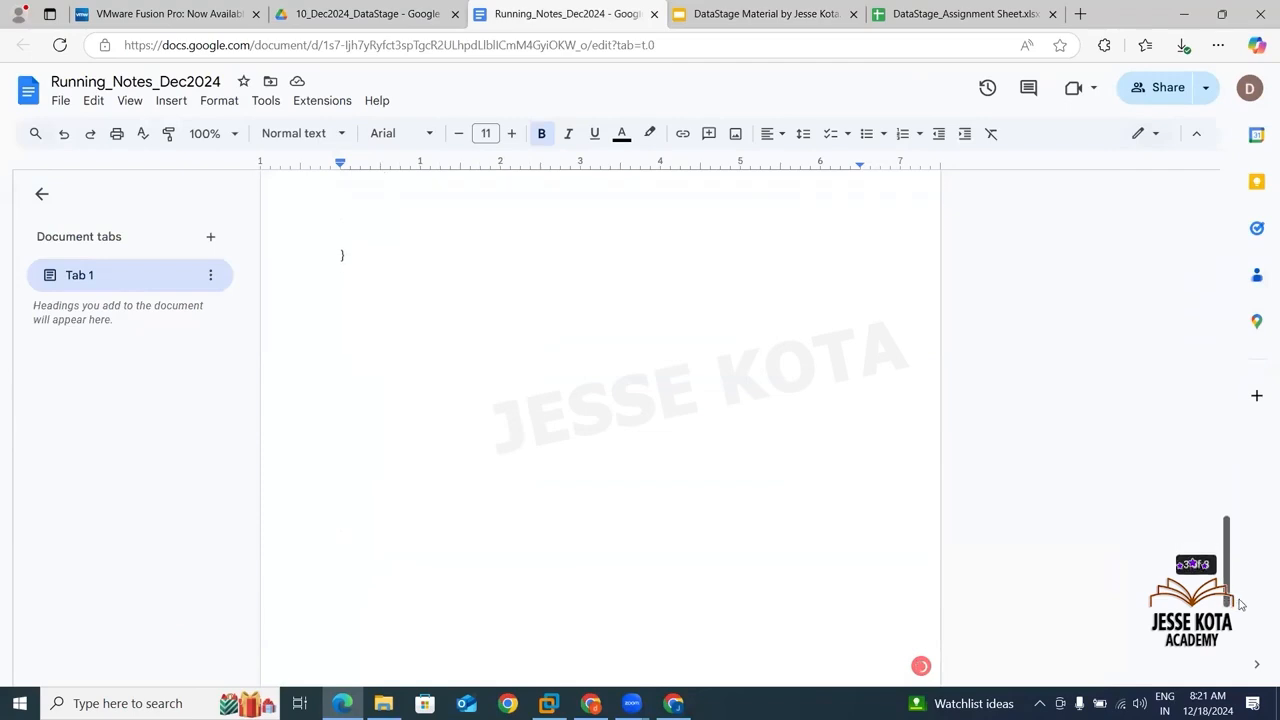
Add the line "In Source we will read the Data" at the end of the Running_Notes_Dec2024 document
click(432, 319)
text(I)
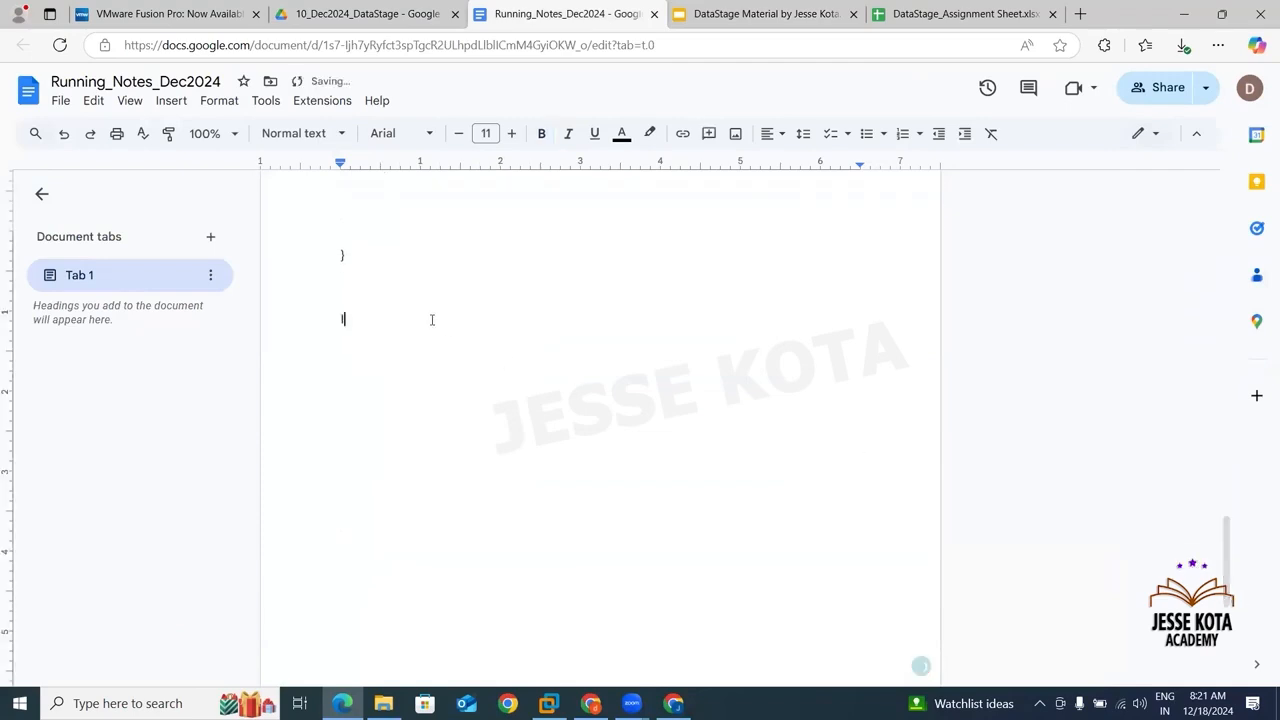
text(n Source we will read)
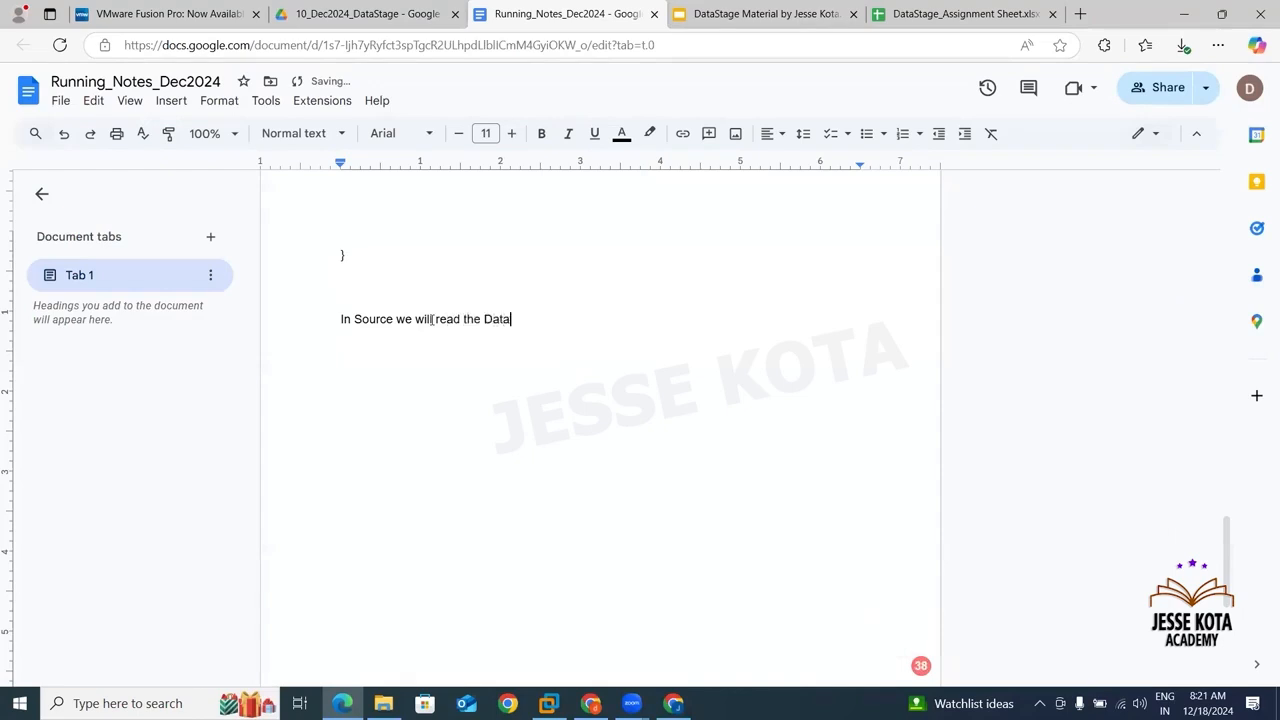
text( the Data)
key(Return)
Add "In Target we will write the Data (Load the data/Update the data /Insert the Data)" with "(File or Database)" indented beneath it
text(In Target we wil)
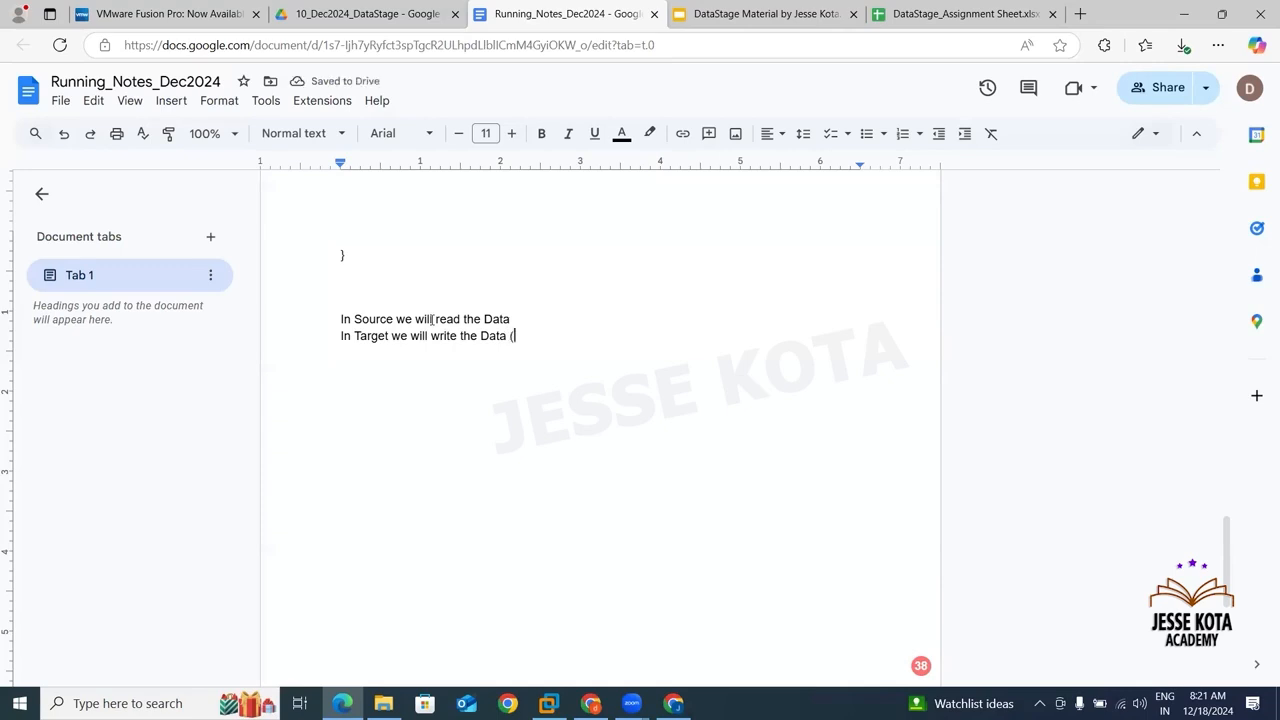
text((Load the data/Update the data)
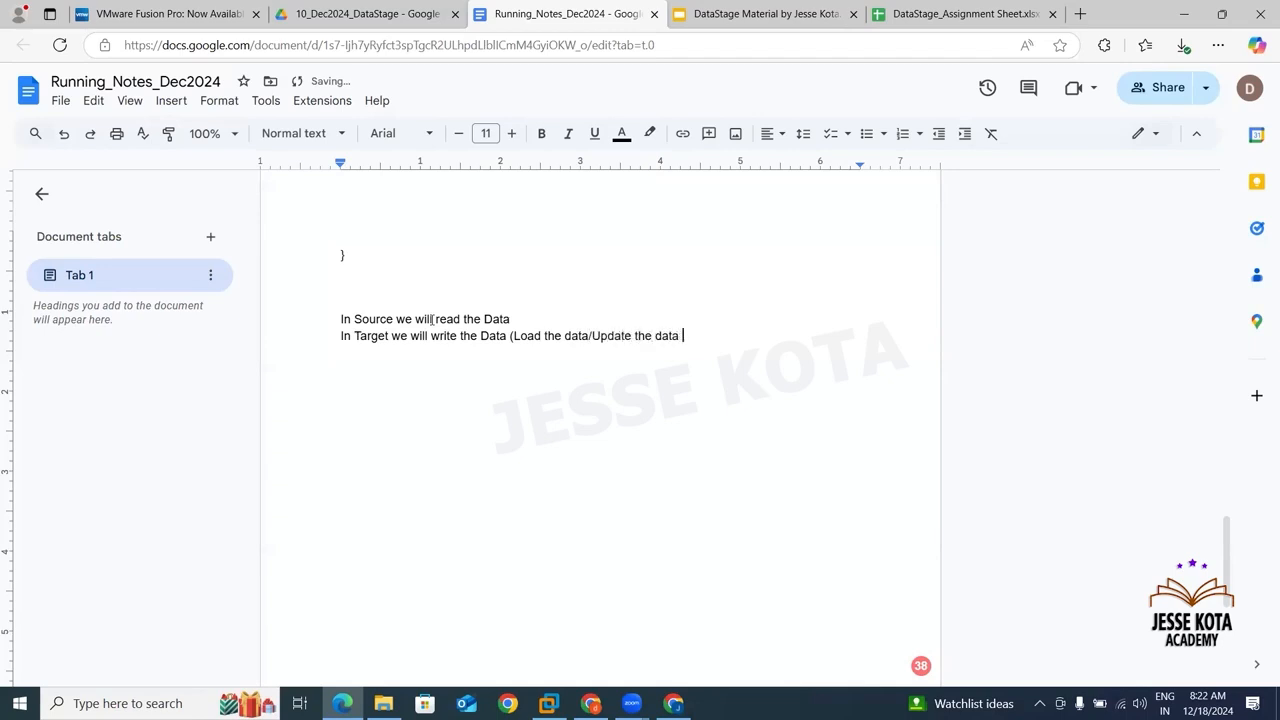
text( /Insert )
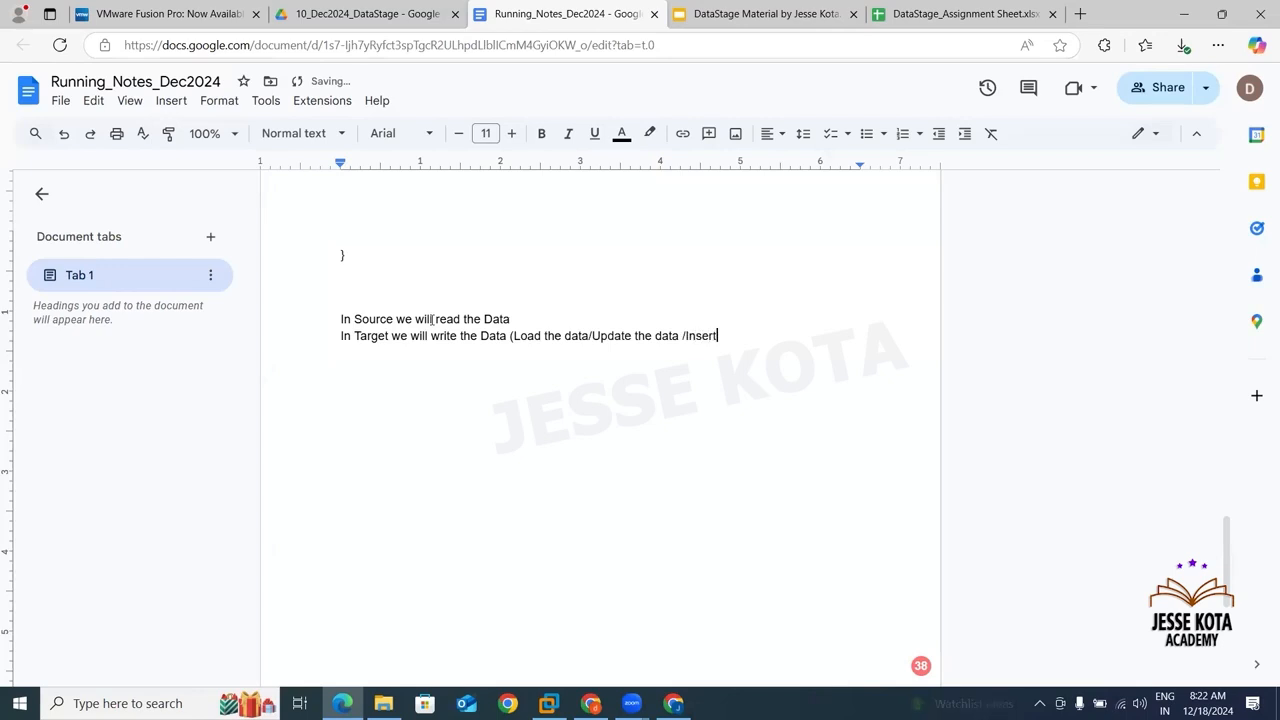
text(the Data))
key(Return)
text((File or Database))
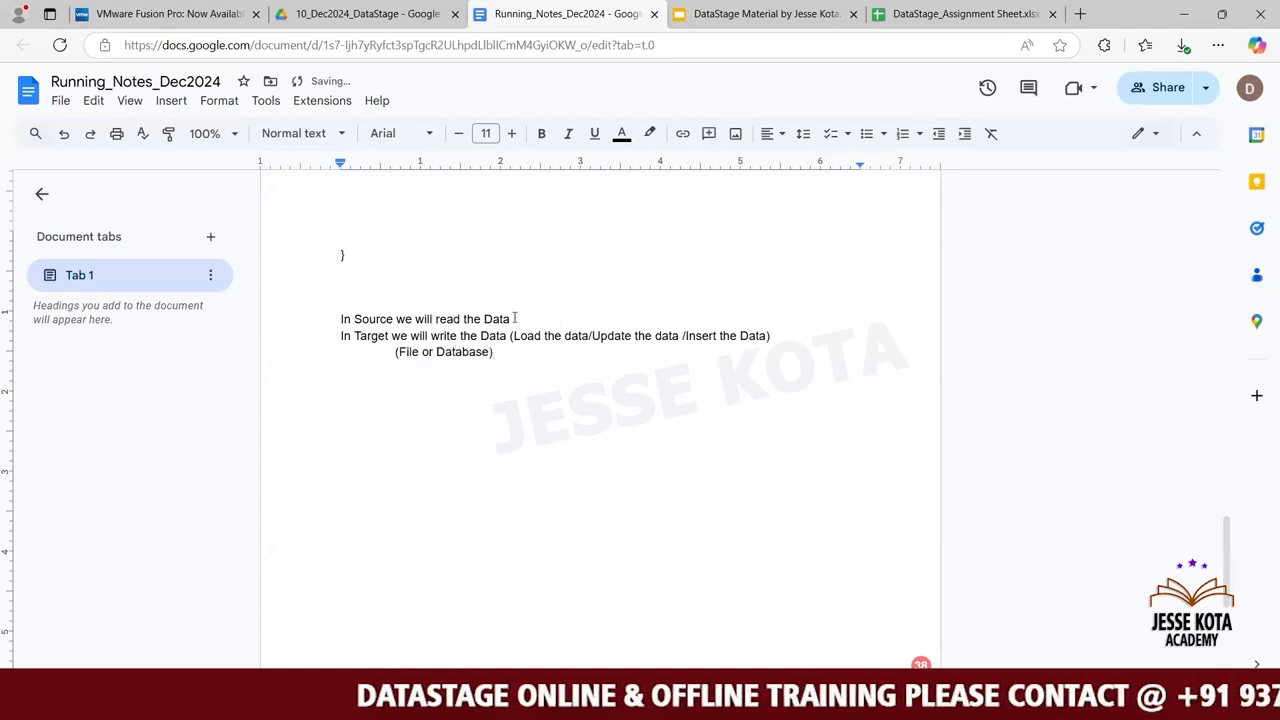
Append "(File or Table)" to the end of the "In Source we will read the Data" line
drag(512, 318, 340, 318)
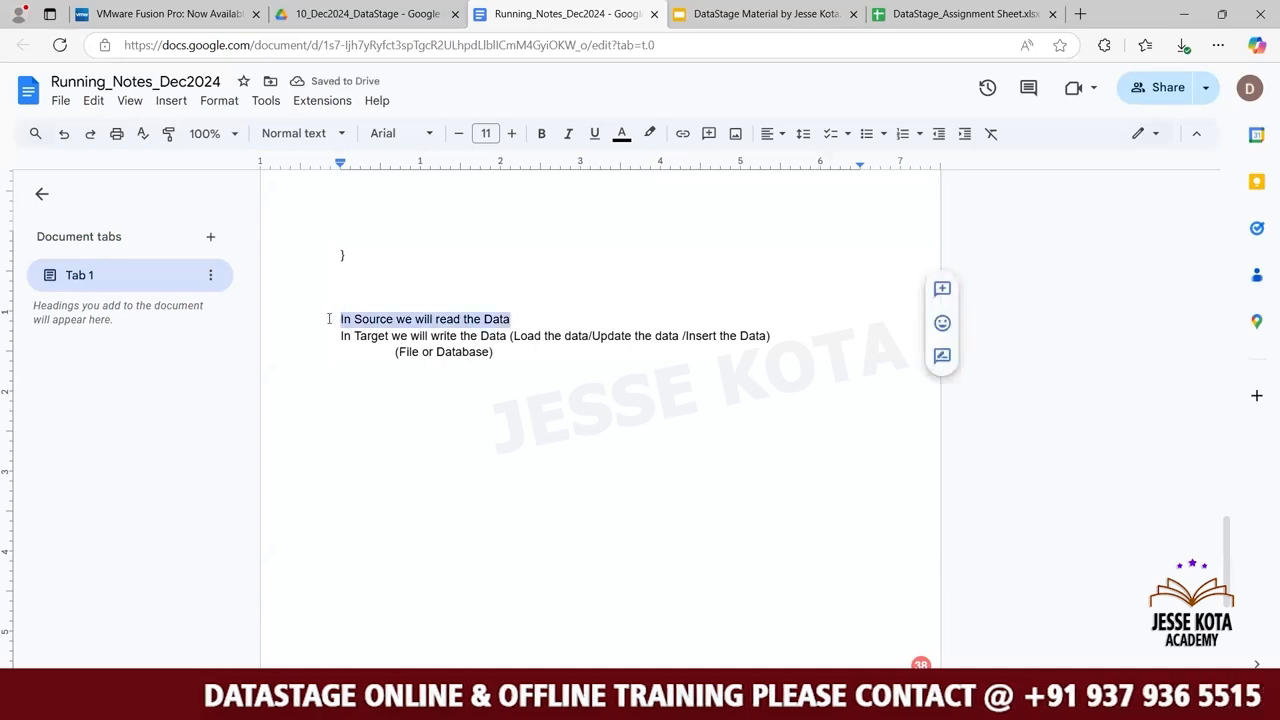
click(541, 318)
text((File or )
text(Da)
key(BackSpace)
key(BackSpace)
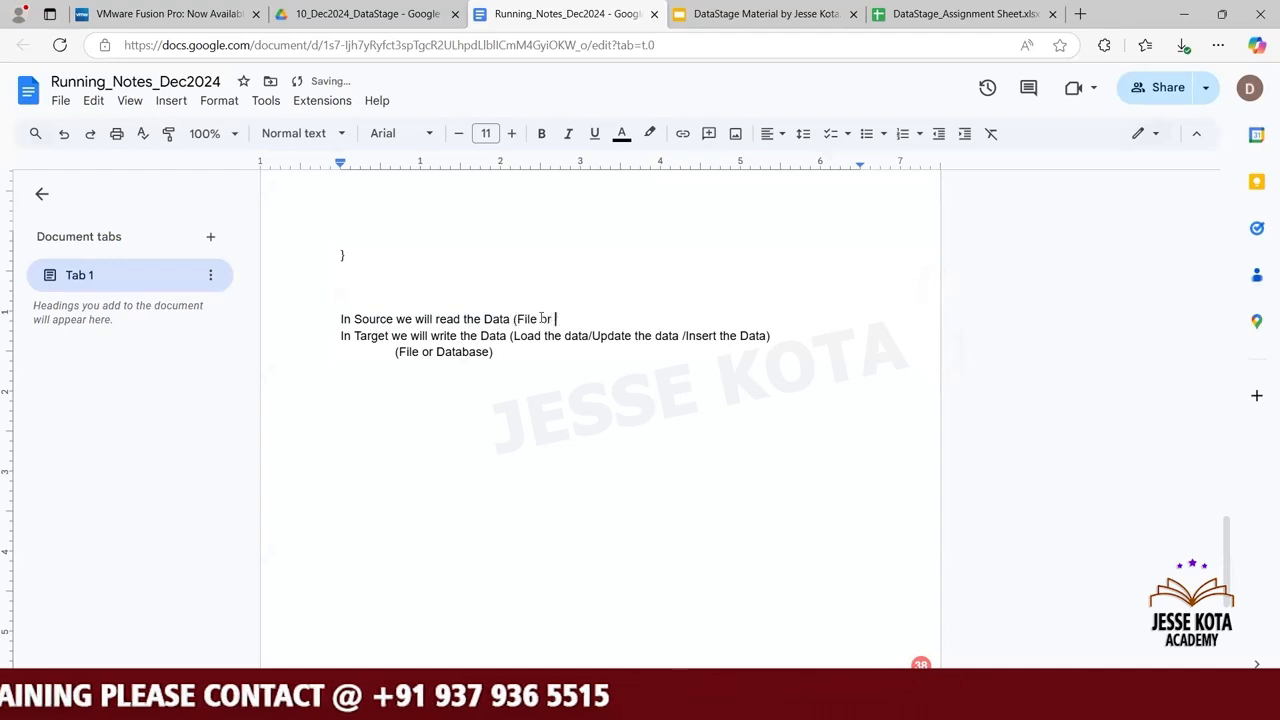
text(Table)
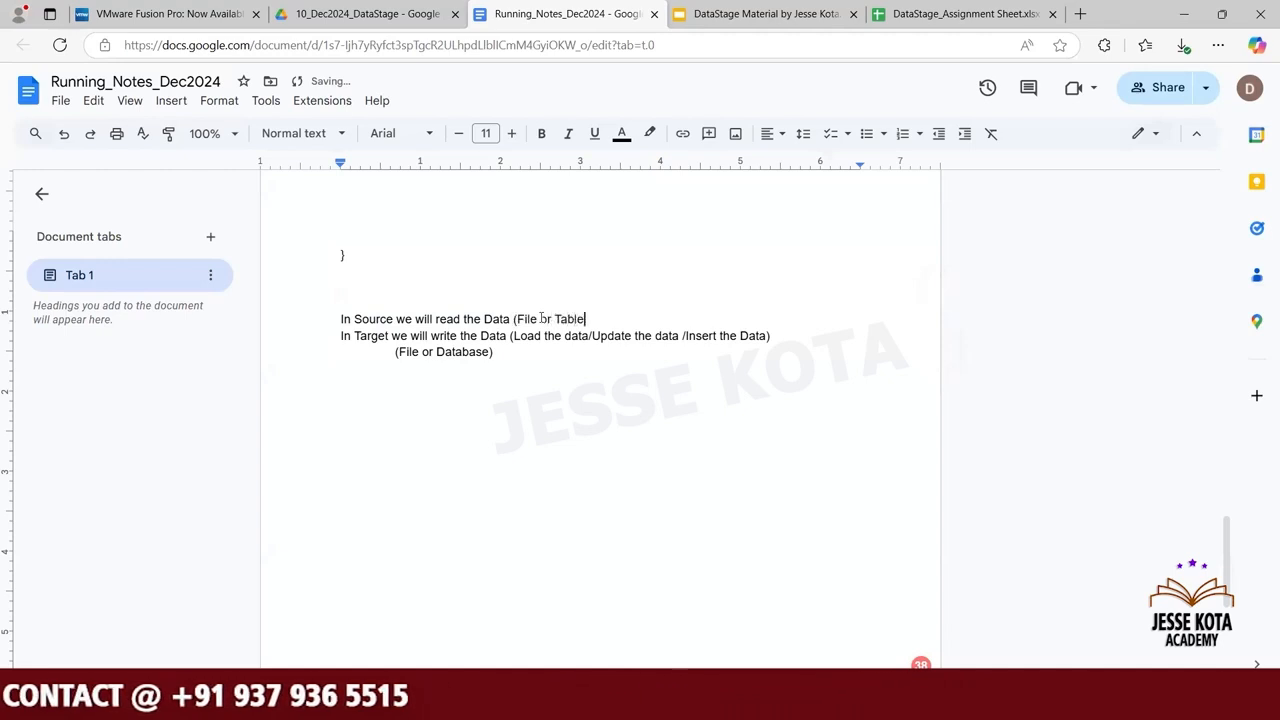
text())
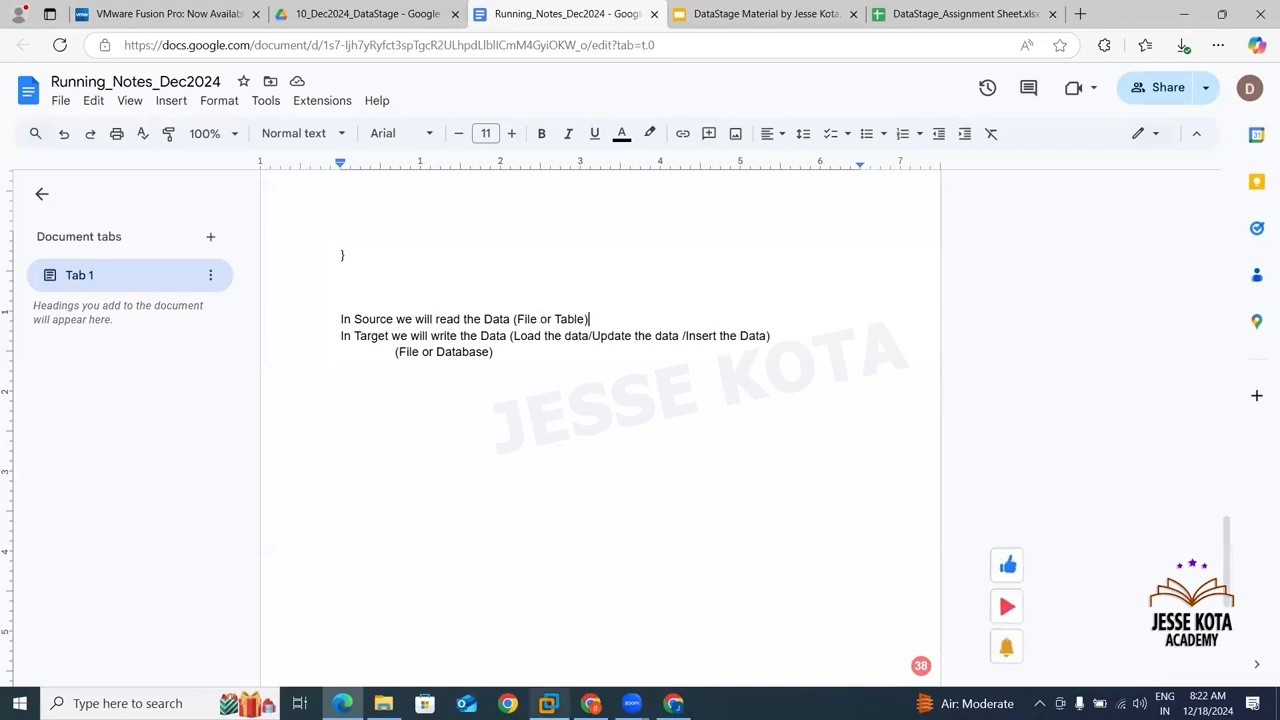
Switch to SqlDbx in the virtual machine, log in to the XMETA DB2 server, and maximize its query window
click(549, 704)
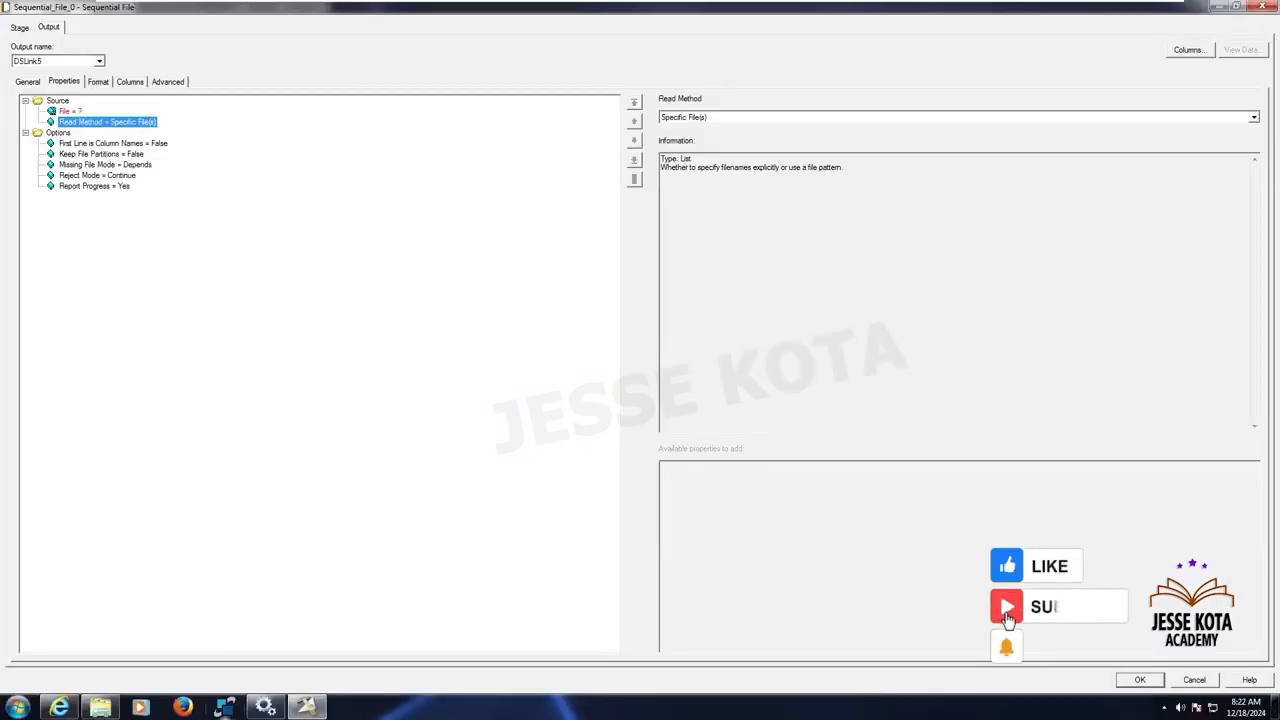
click(226, 706)
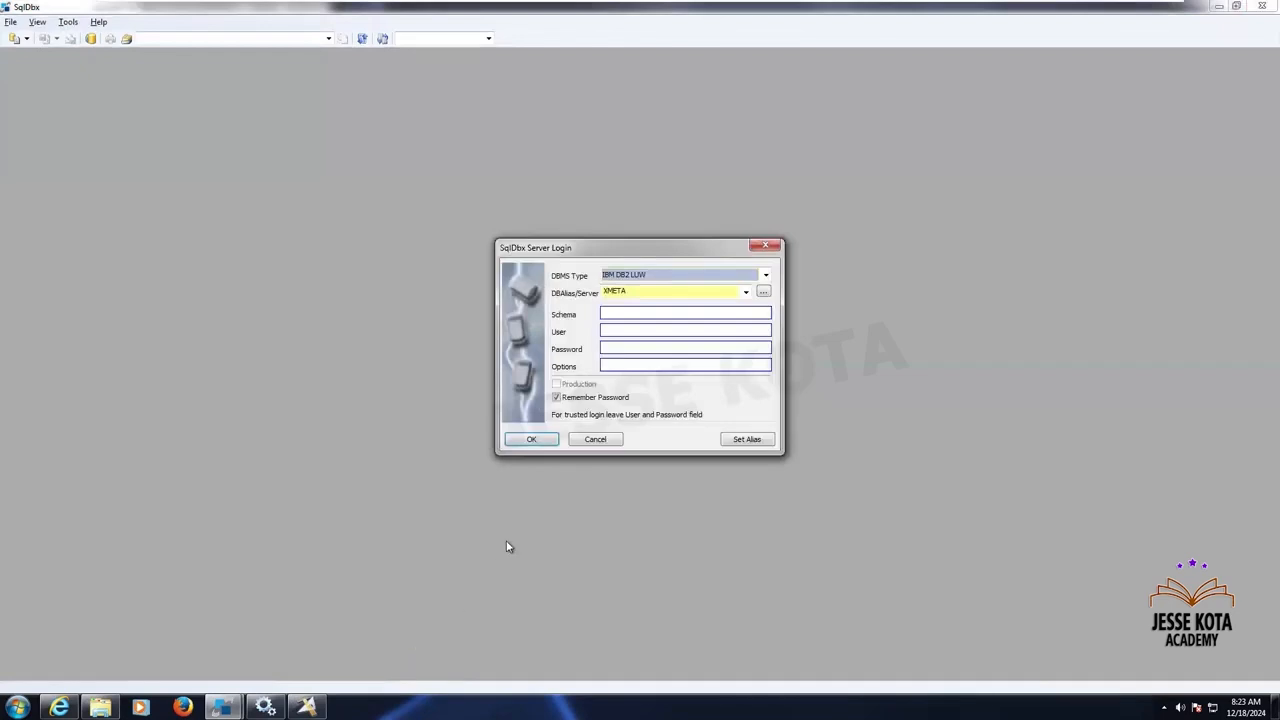
click(541, 443)
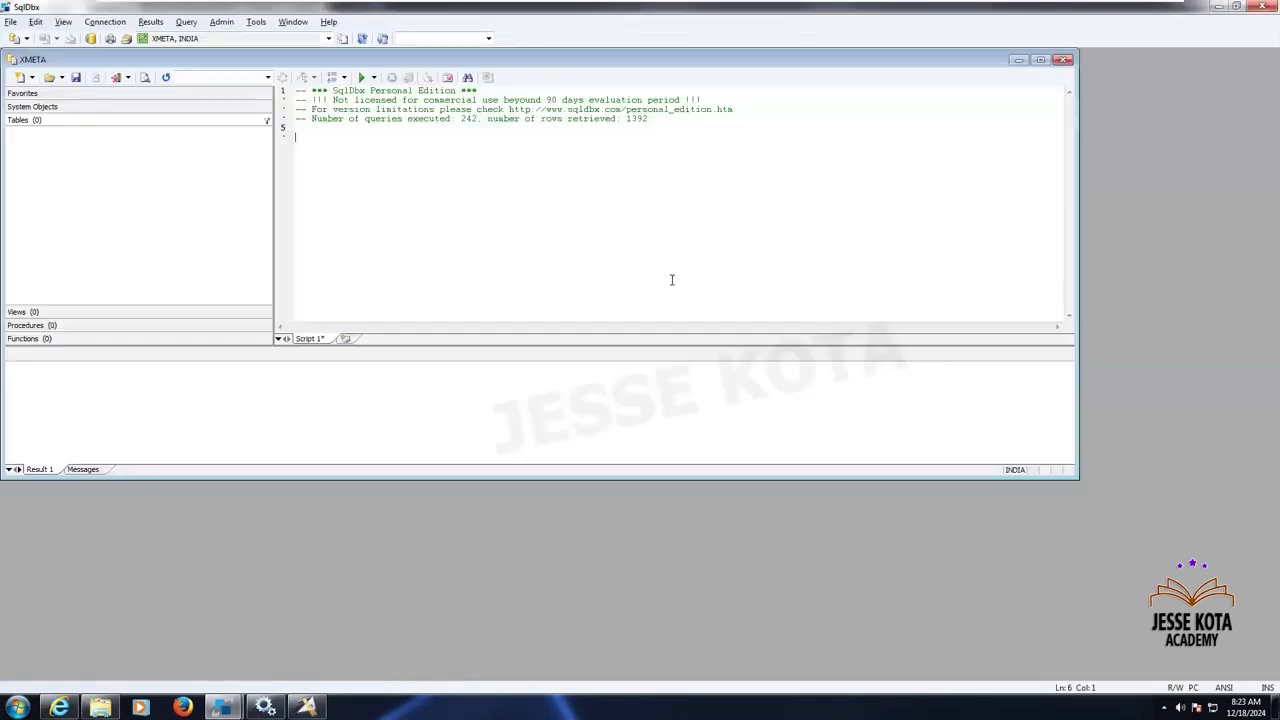
click(1040, 59)
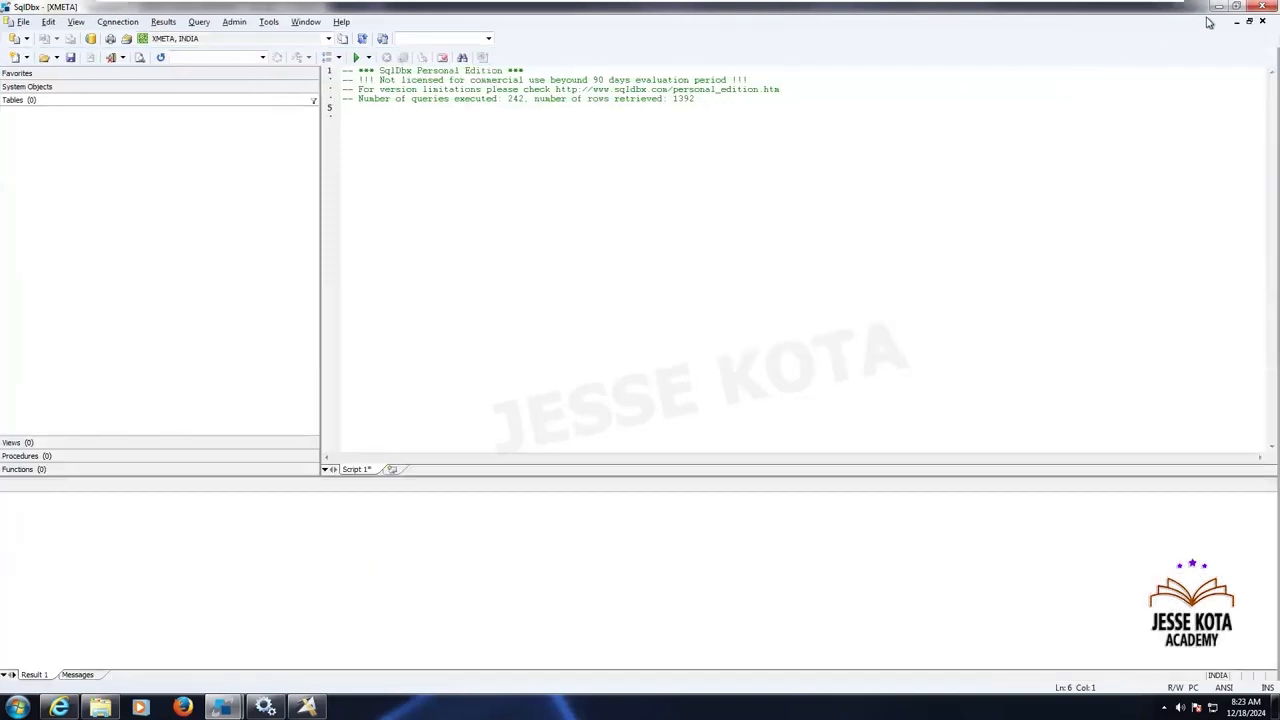
Close SqlDbx and its open XMETA script
click(1262, 7)
click(651, 386)
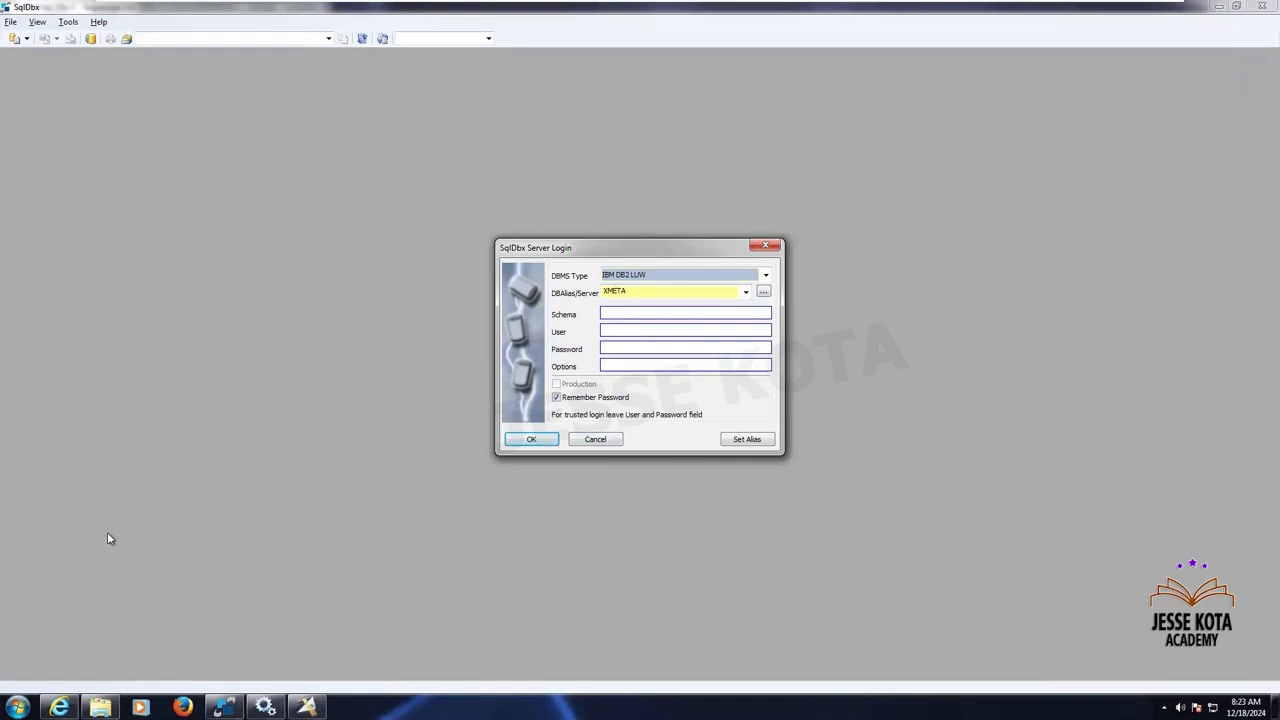
Set the server login to DBMS type IBM DB2 LUW and choose XMETA from the discovered servers
click(766, 275)
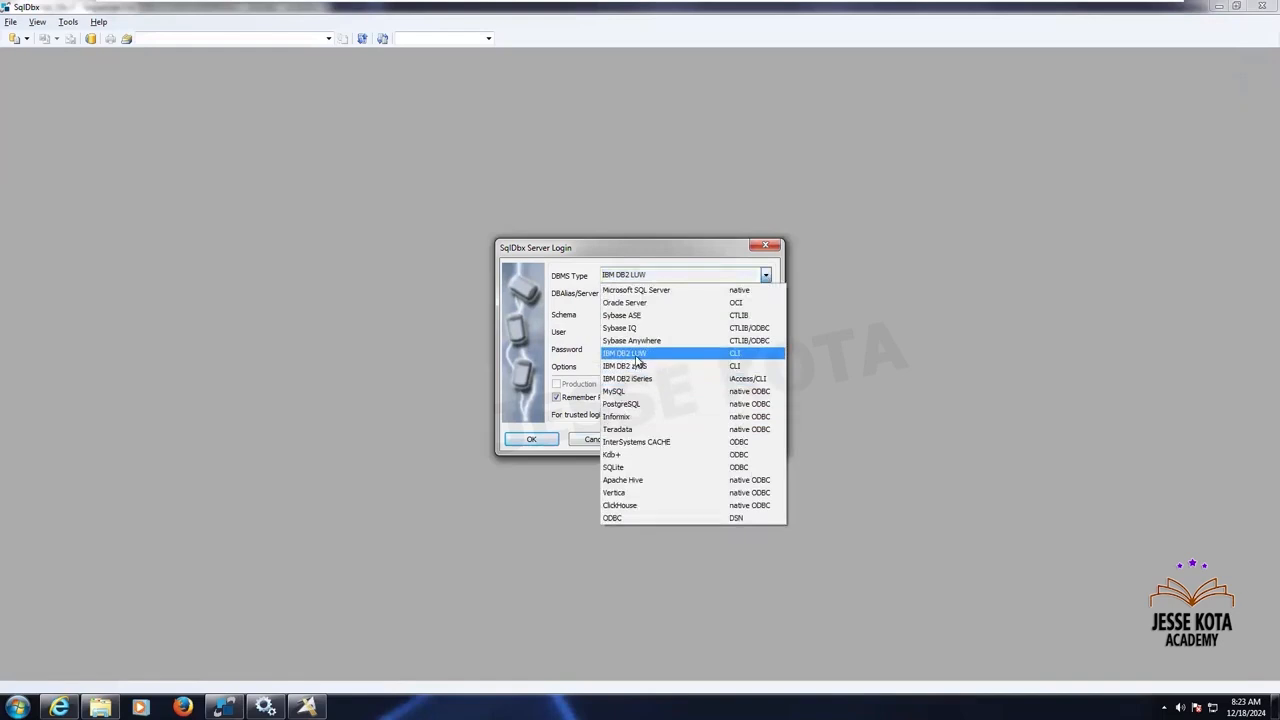
click(639, 358)
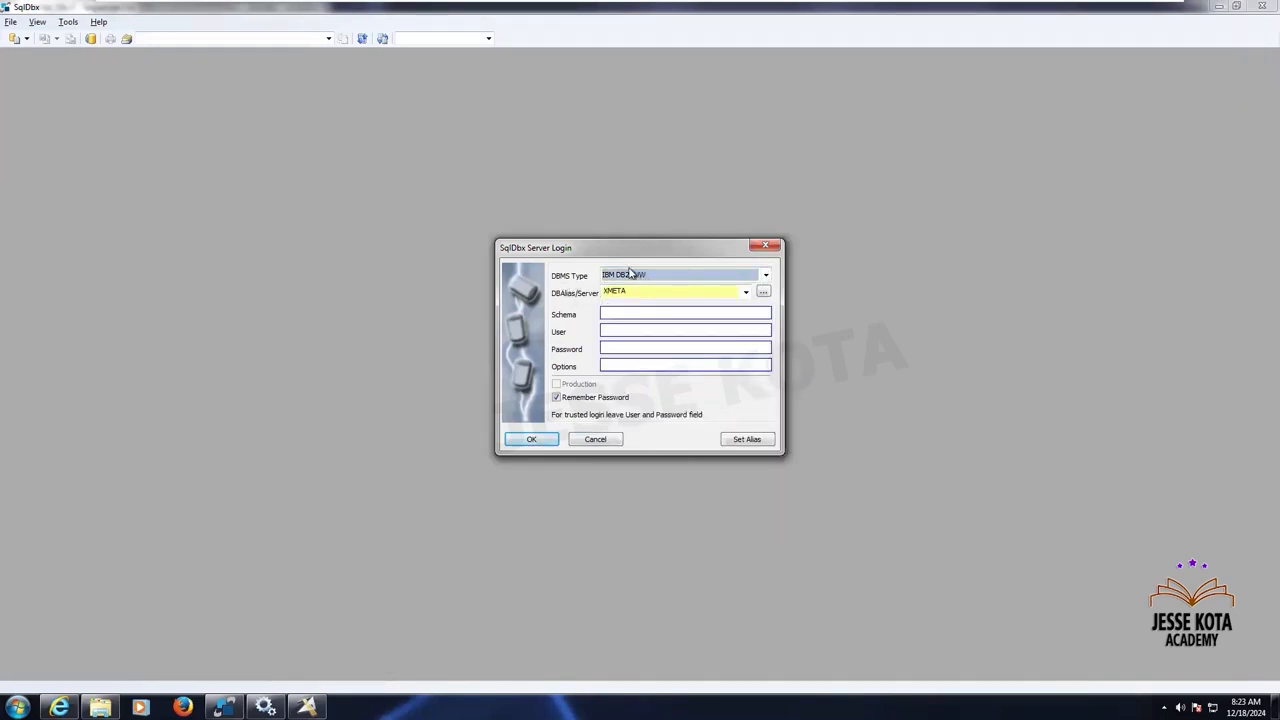
click(762, 291)
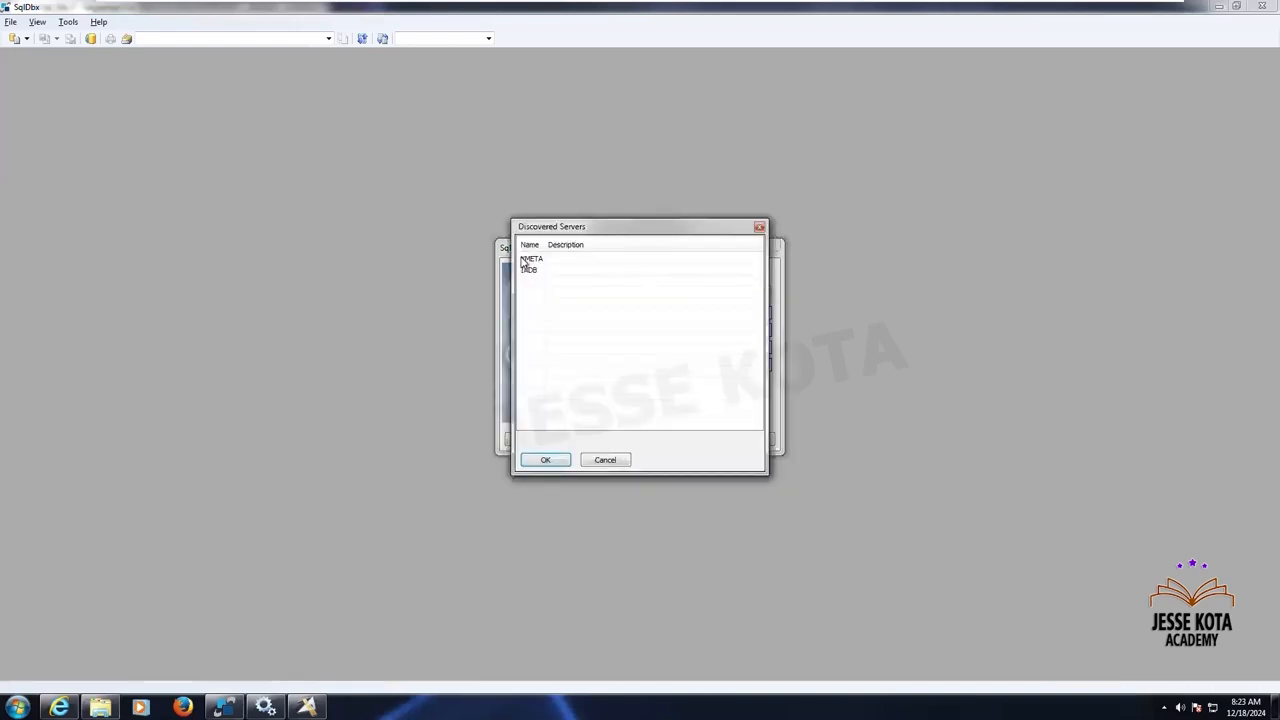
click(526, 259)
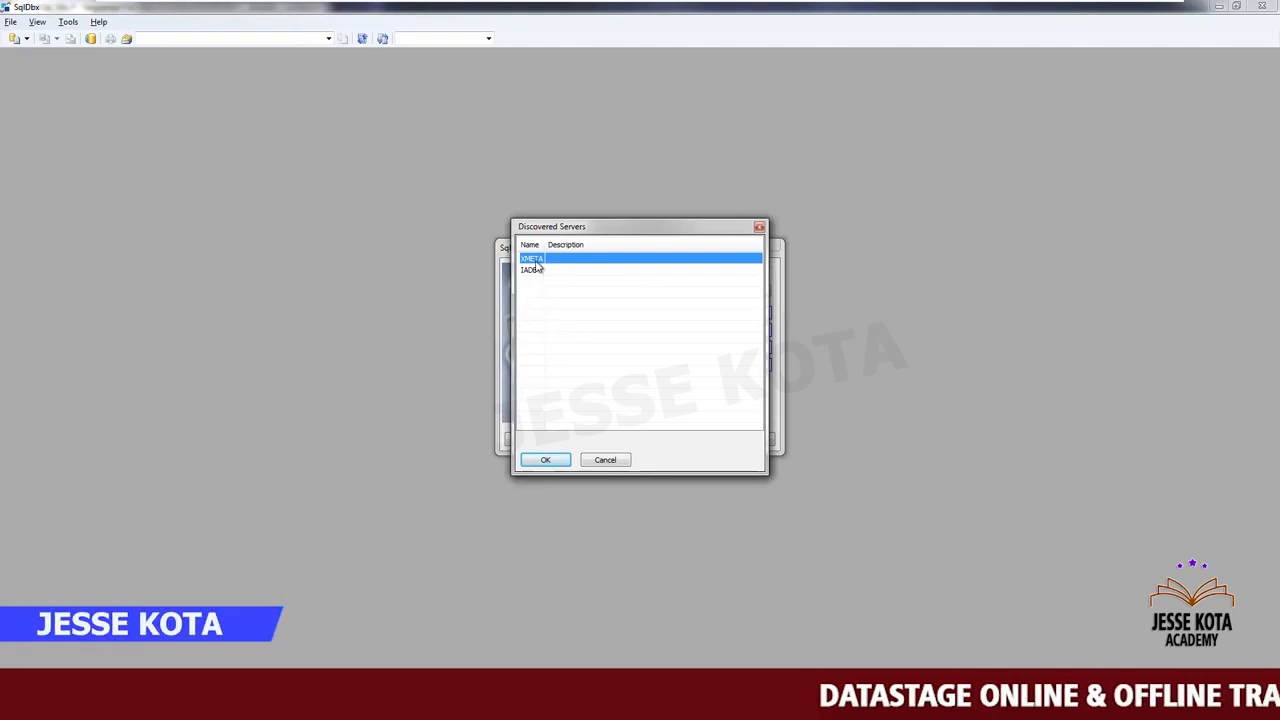
click(547, 459)
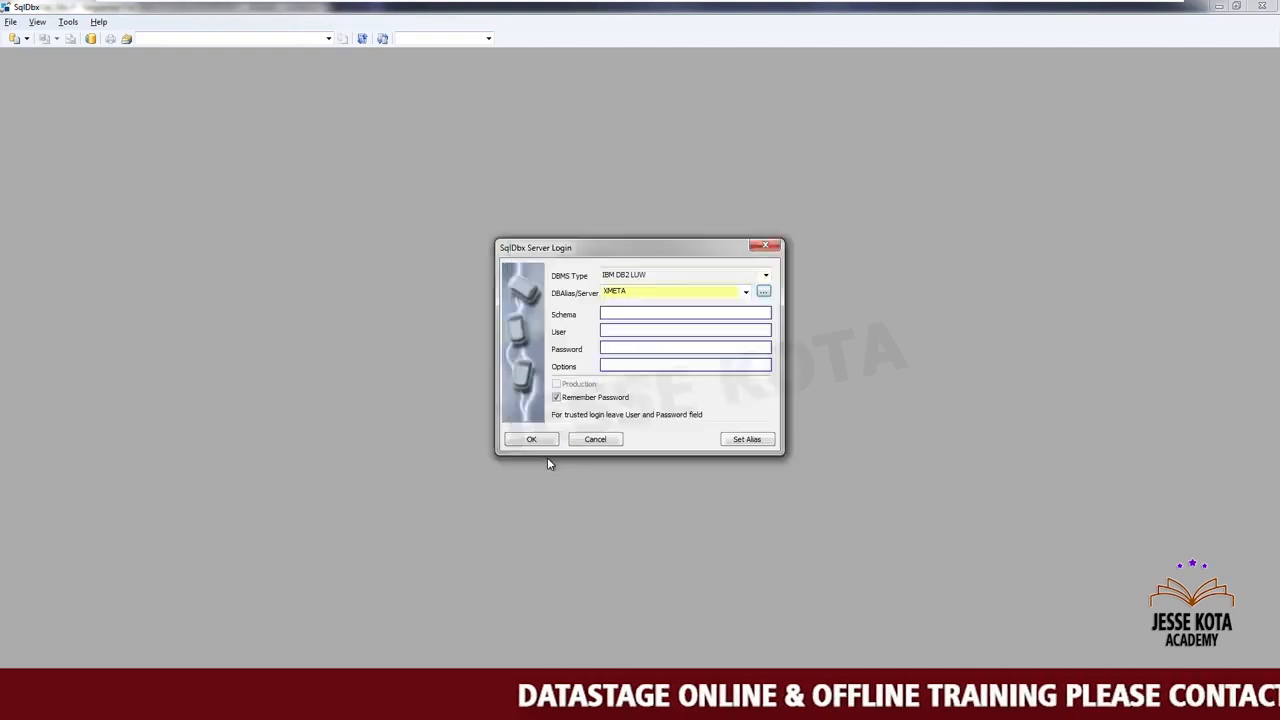
Log in to XMETA with the user and password left blank, and maximize its query window
click(621, 330)
click(617, 350)
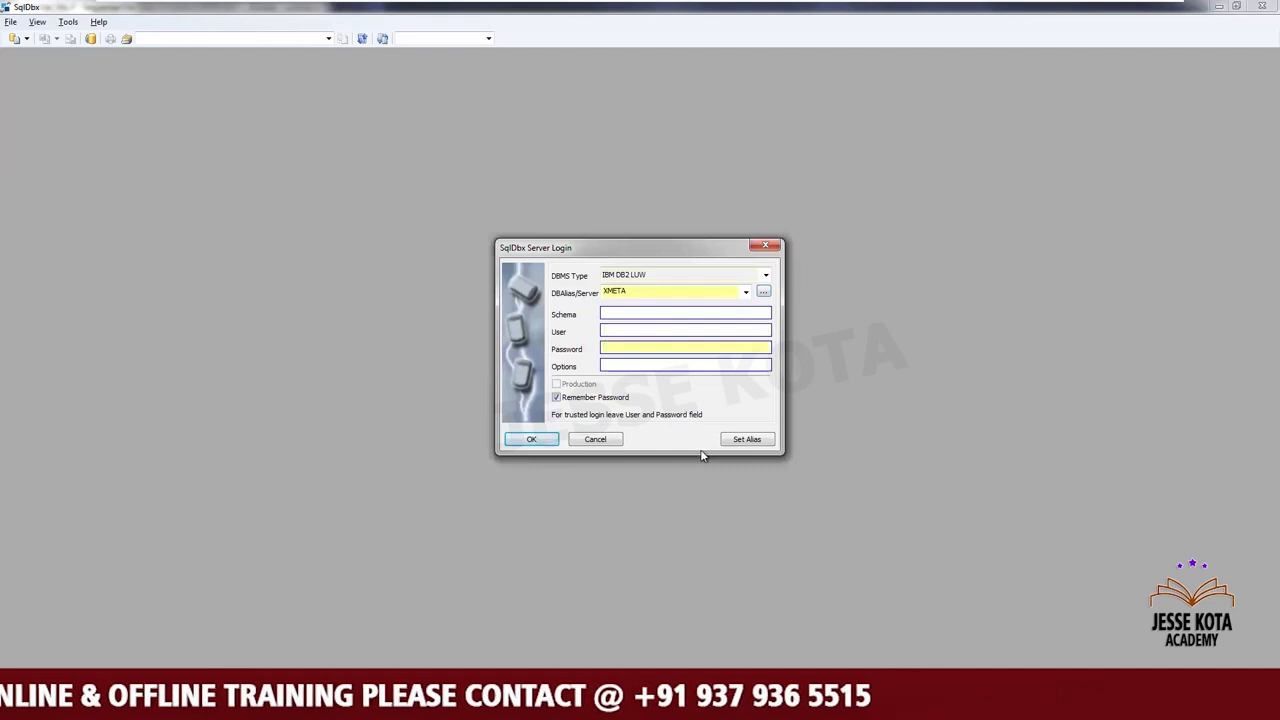
click(542, 440)
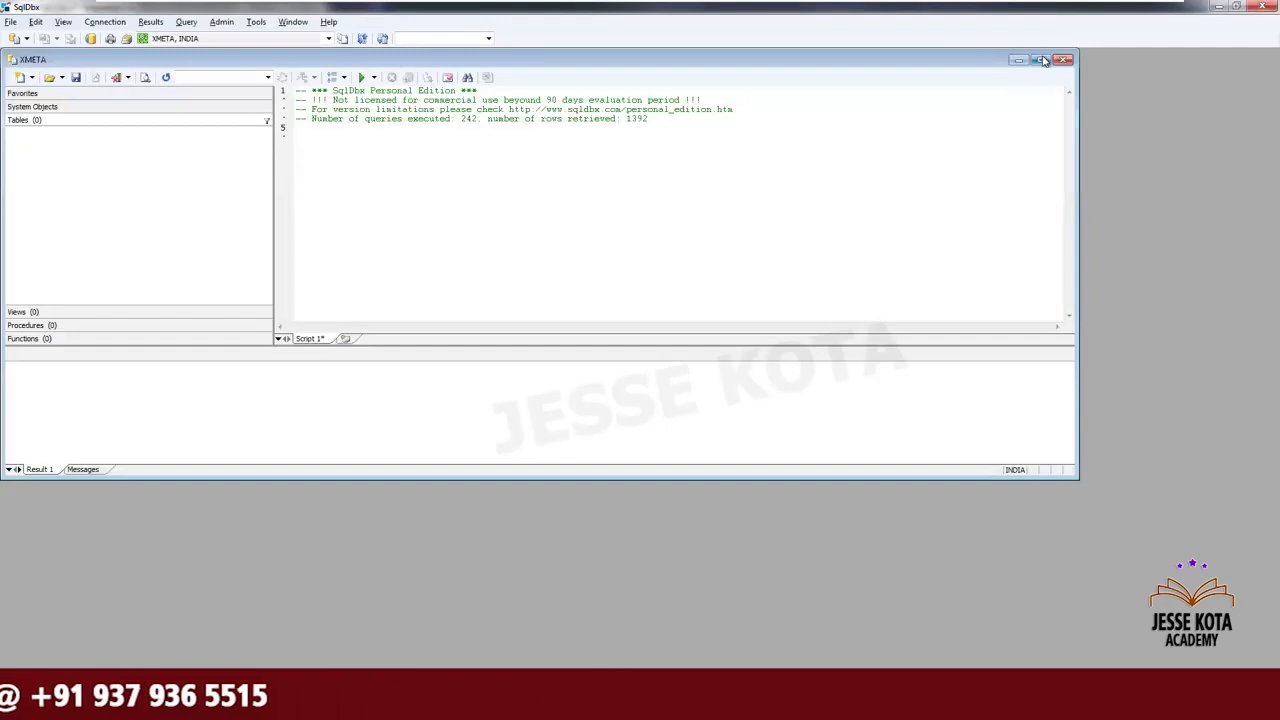
click(1040, 60)
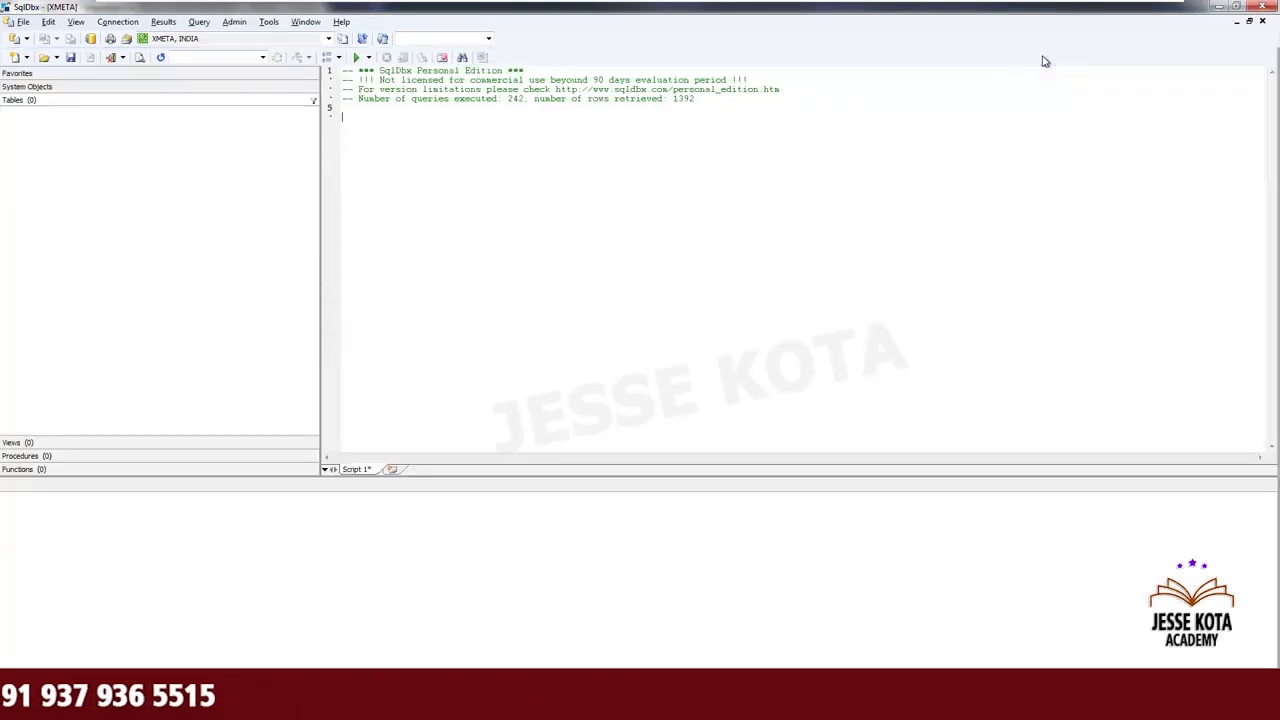
Select the DSADM schema for the XMETA connection and minimize SqlDbx
click(263, 58)
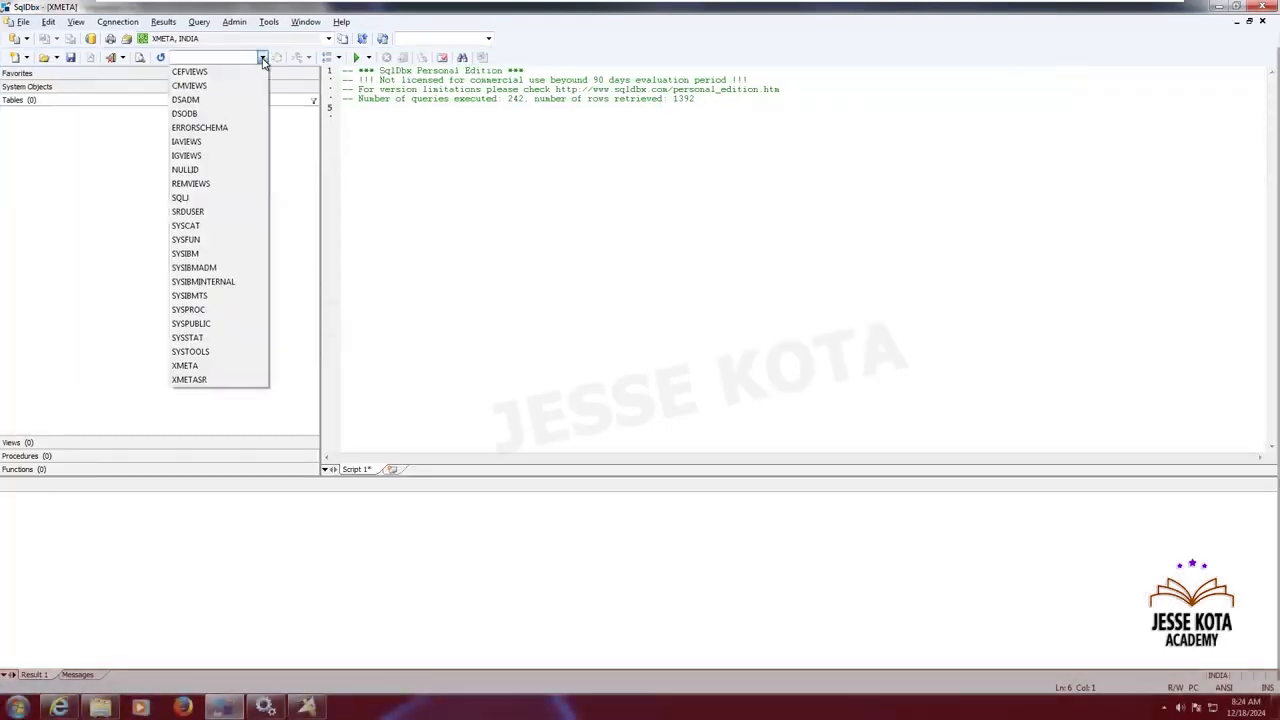
click(219, 101)
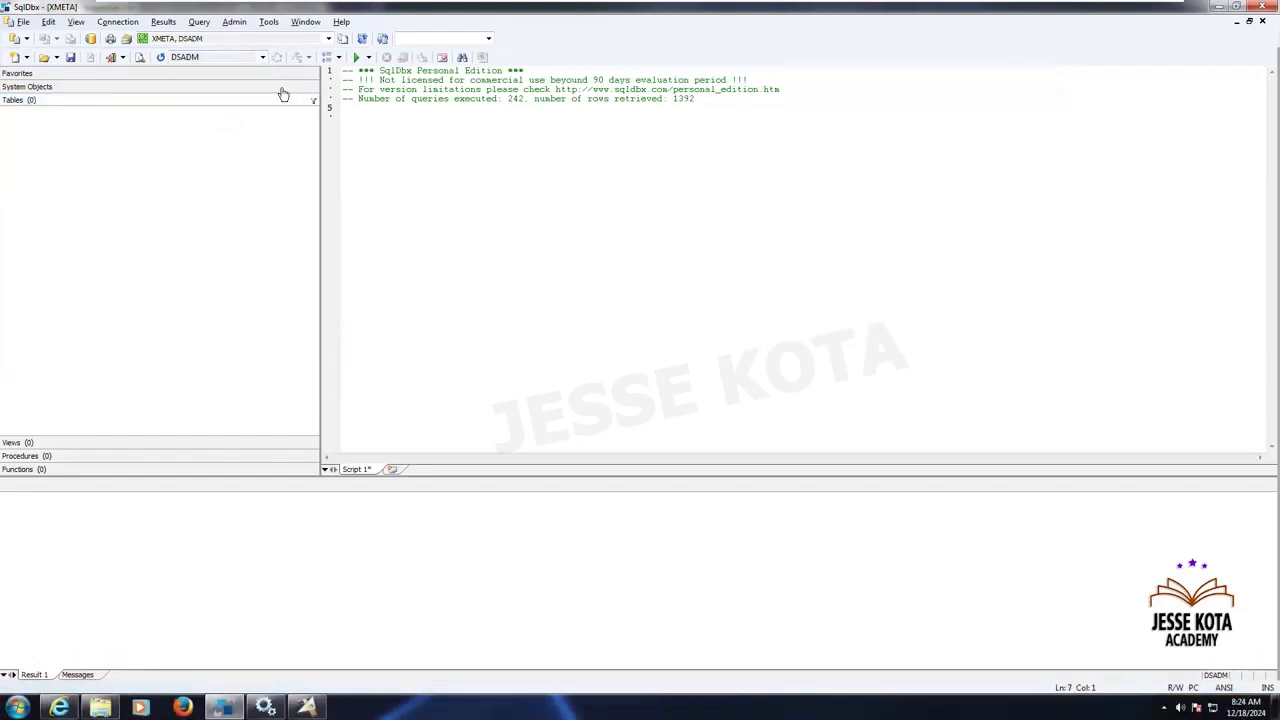
click(263, 57)
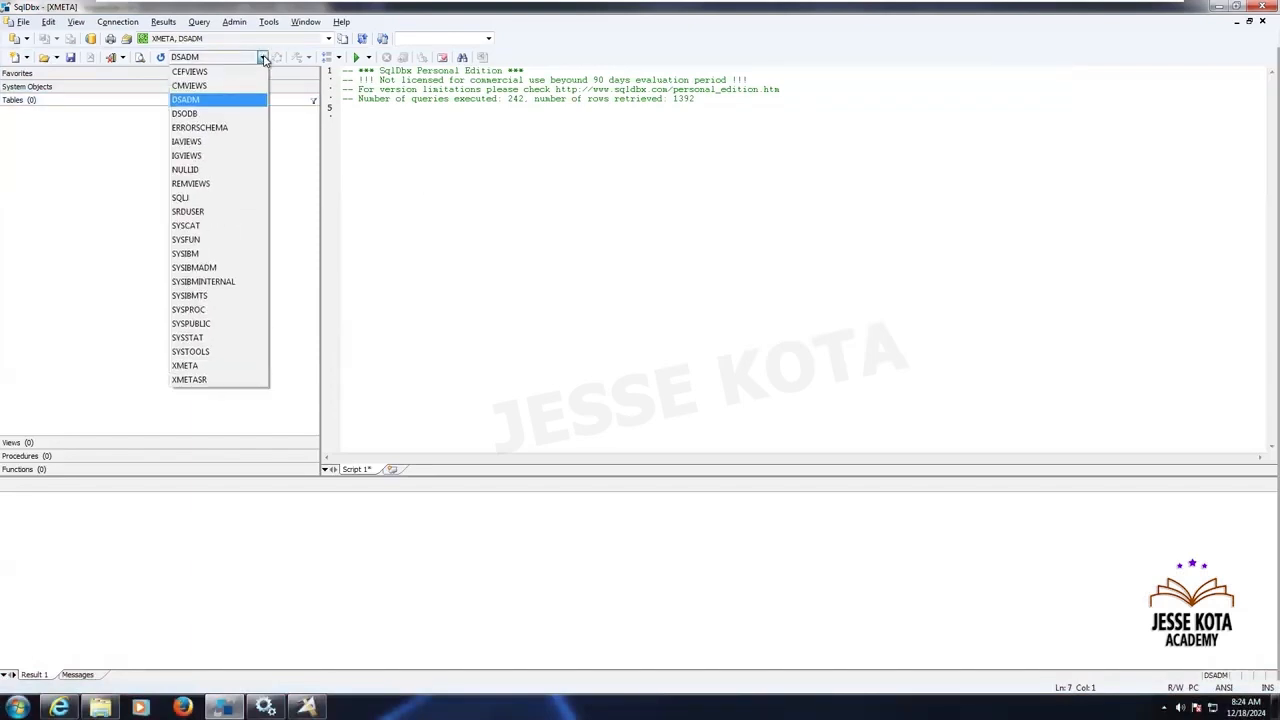
click(440, 186)
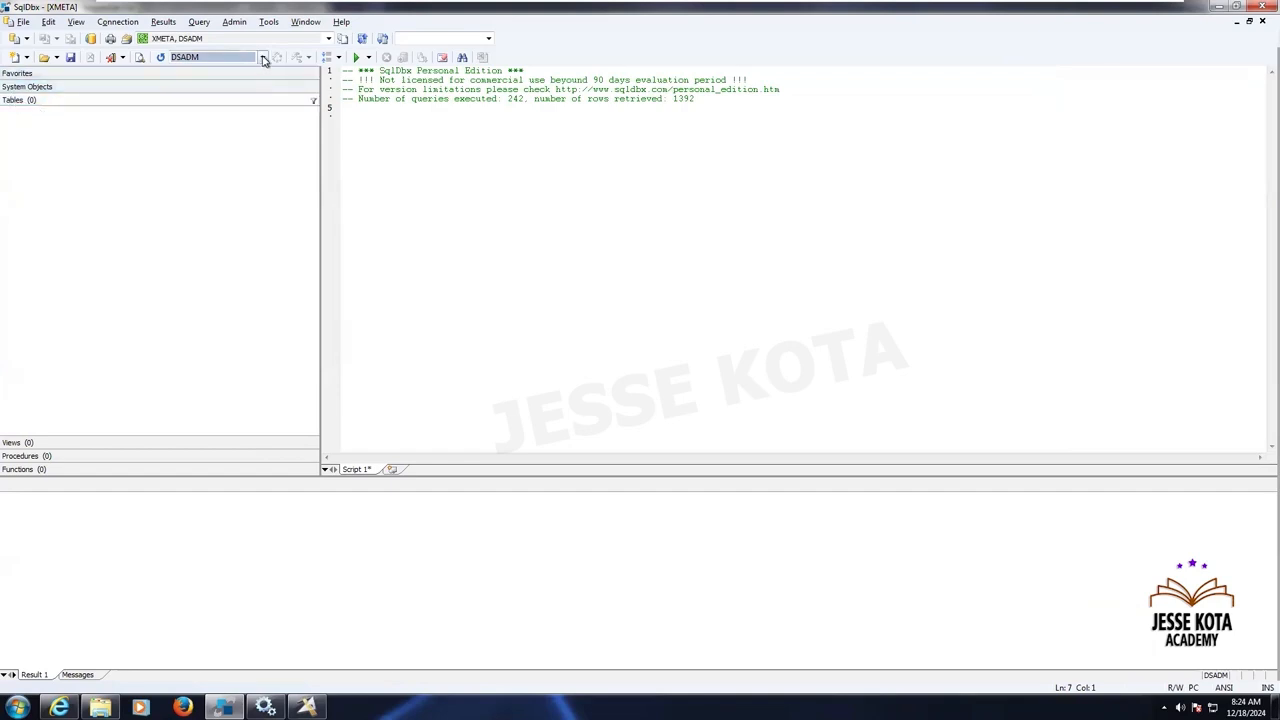
click(390, 170)
click(1217, 9)
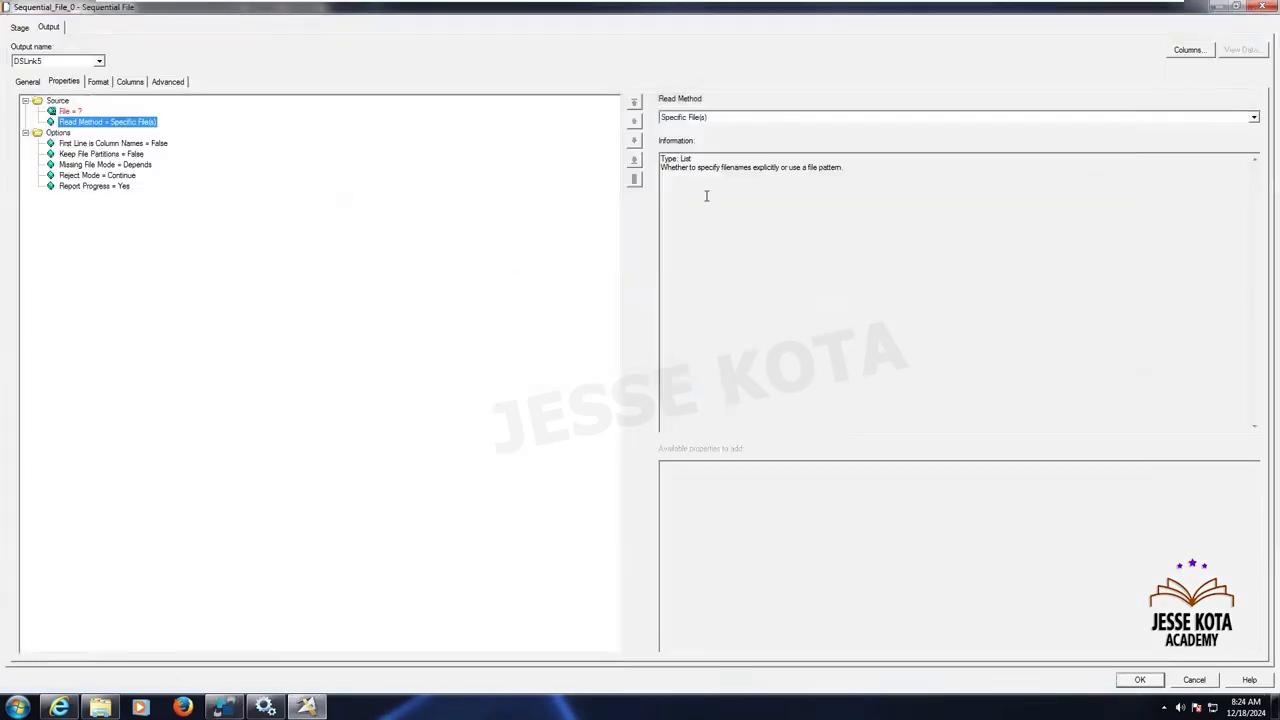
Minimize the virtual machine and switch to the DataStage Material slides in the browser
mouse_move(730, 6)
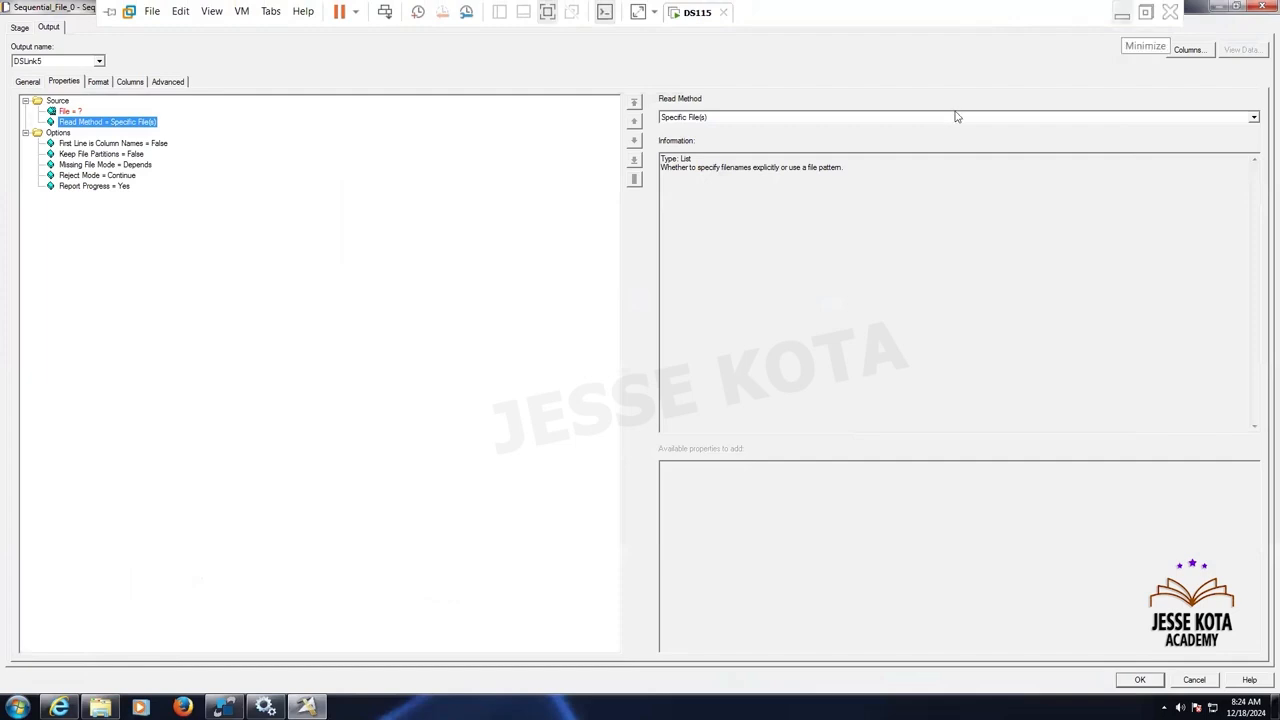
click(1122, 16)
click(760, 10)
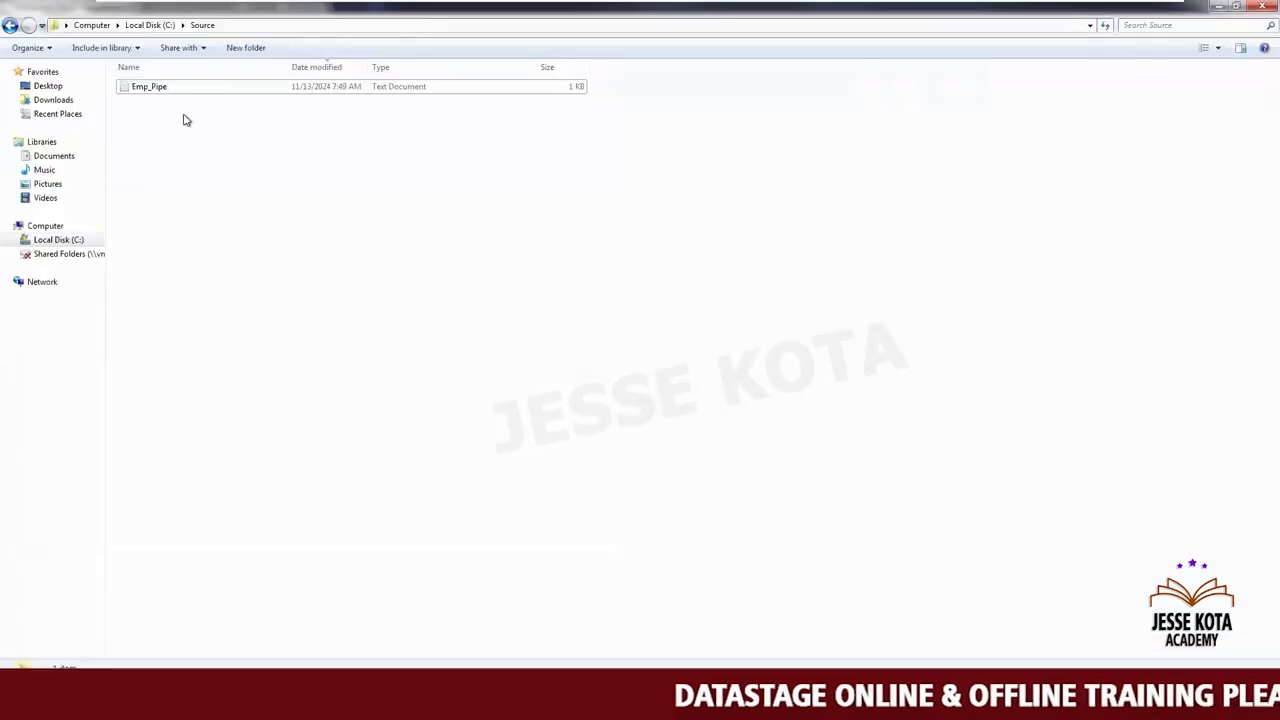
Examine the data layout of Emp_Pipe in C:\Source and Emp_Fixed in C:\FilesforPractise, close both files, and return to the Sequential File Stage slide
double_click(150, 87)
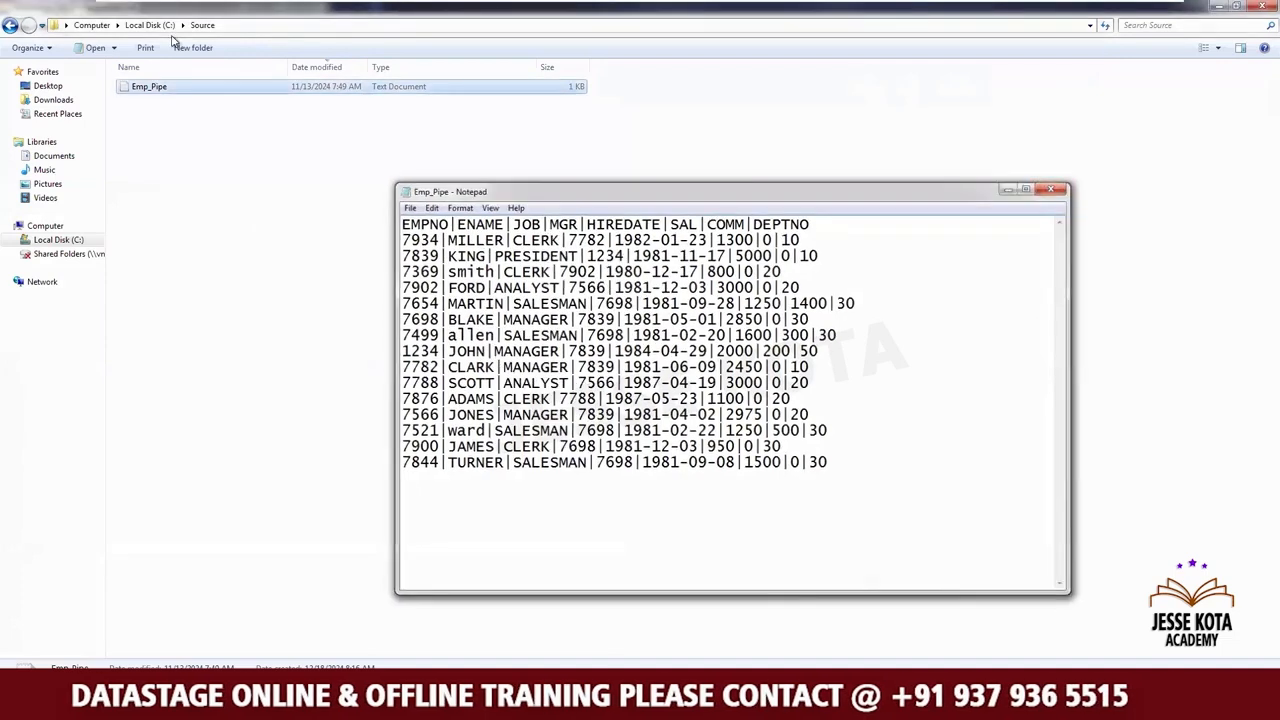
click(1058, 190)
click(152, 28)
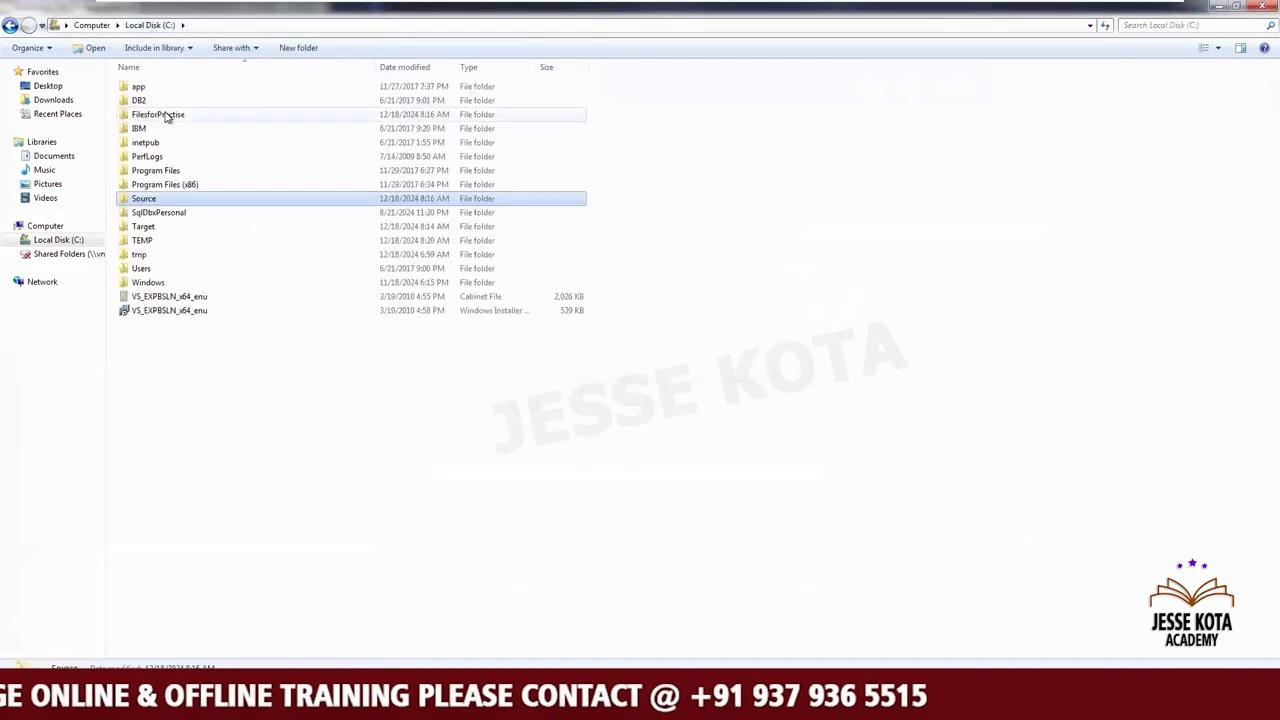
double_click(166, 114)
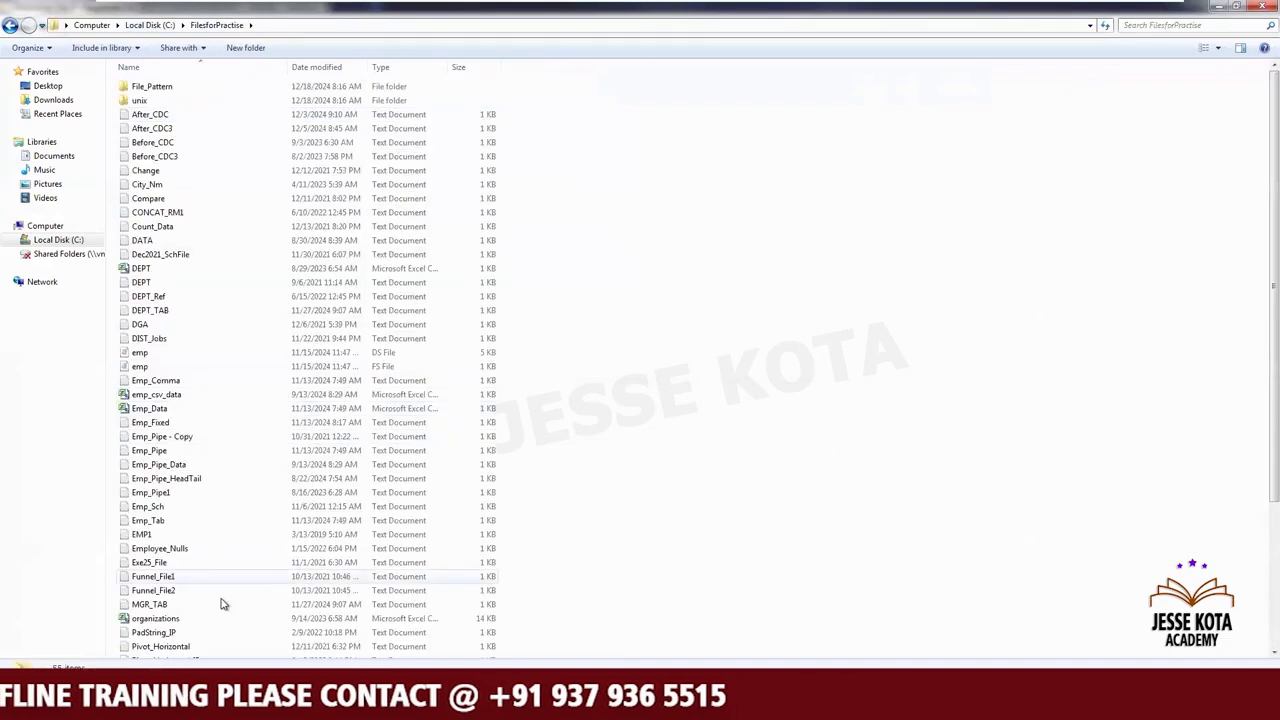
click(155, 424)
double_click(155, 424)
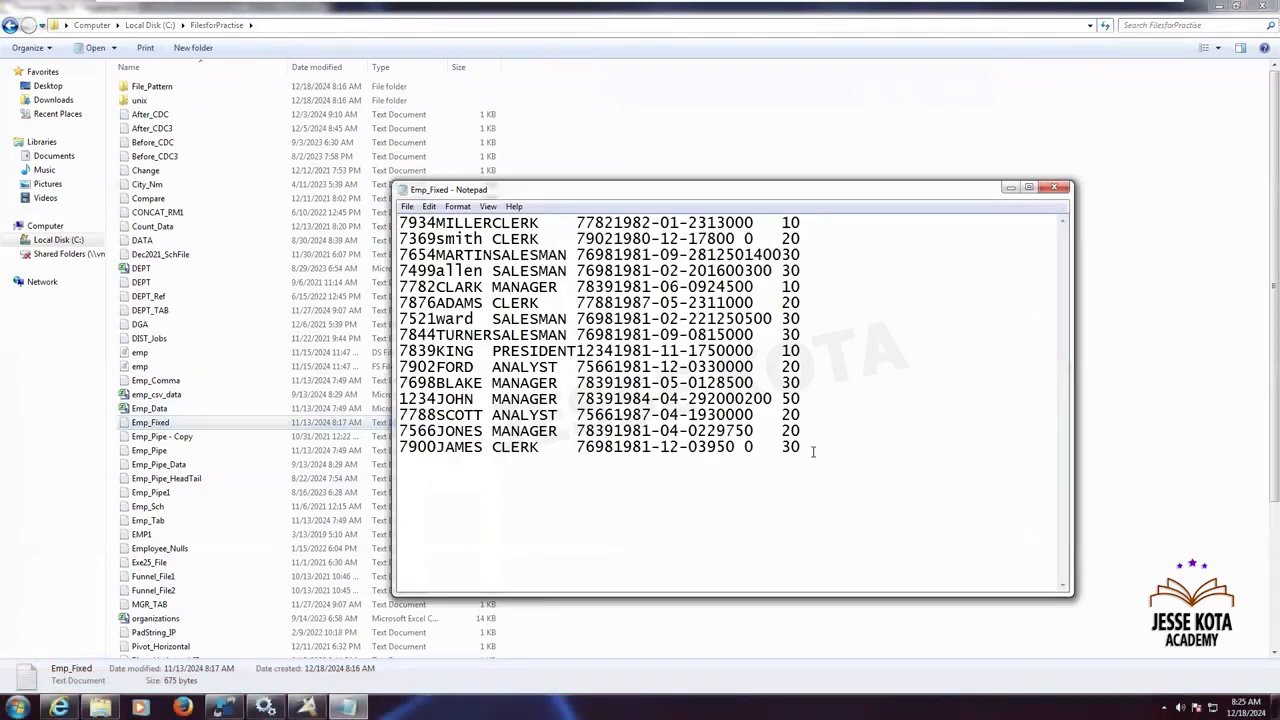
drag(806, 449, 520, 352)
drag(412, 270, 362, 224)
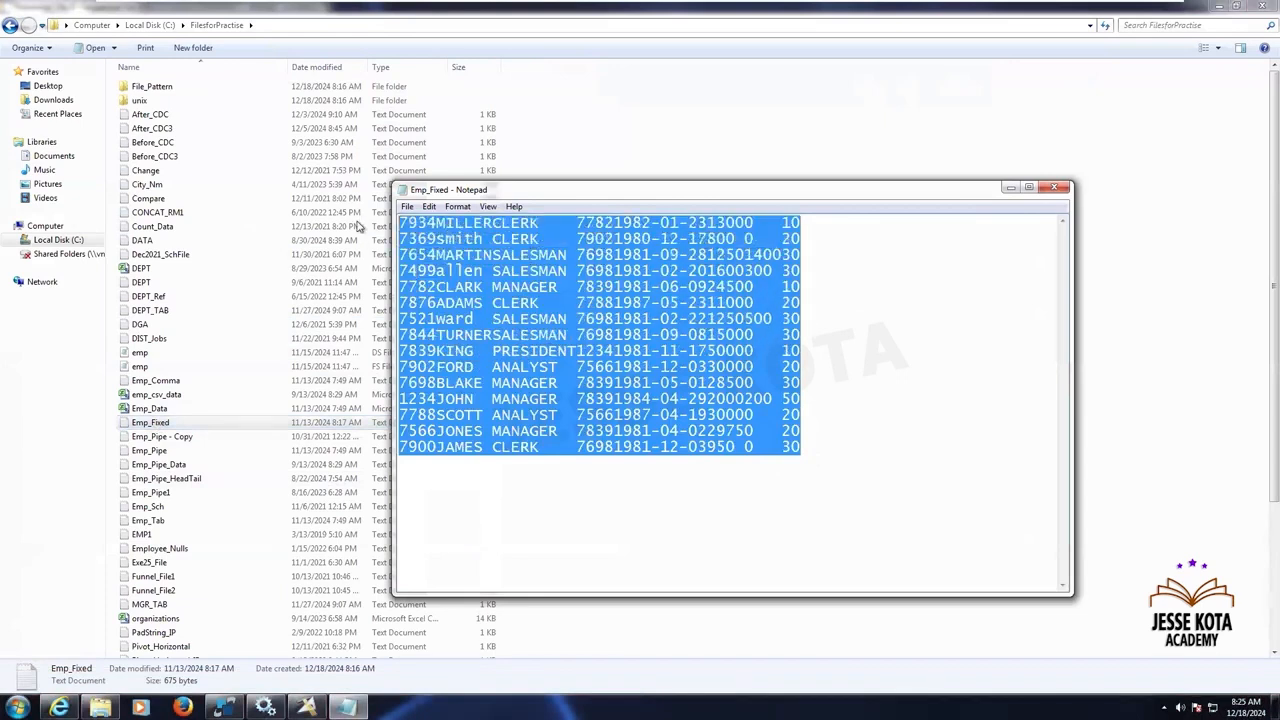
click(1058, 190)
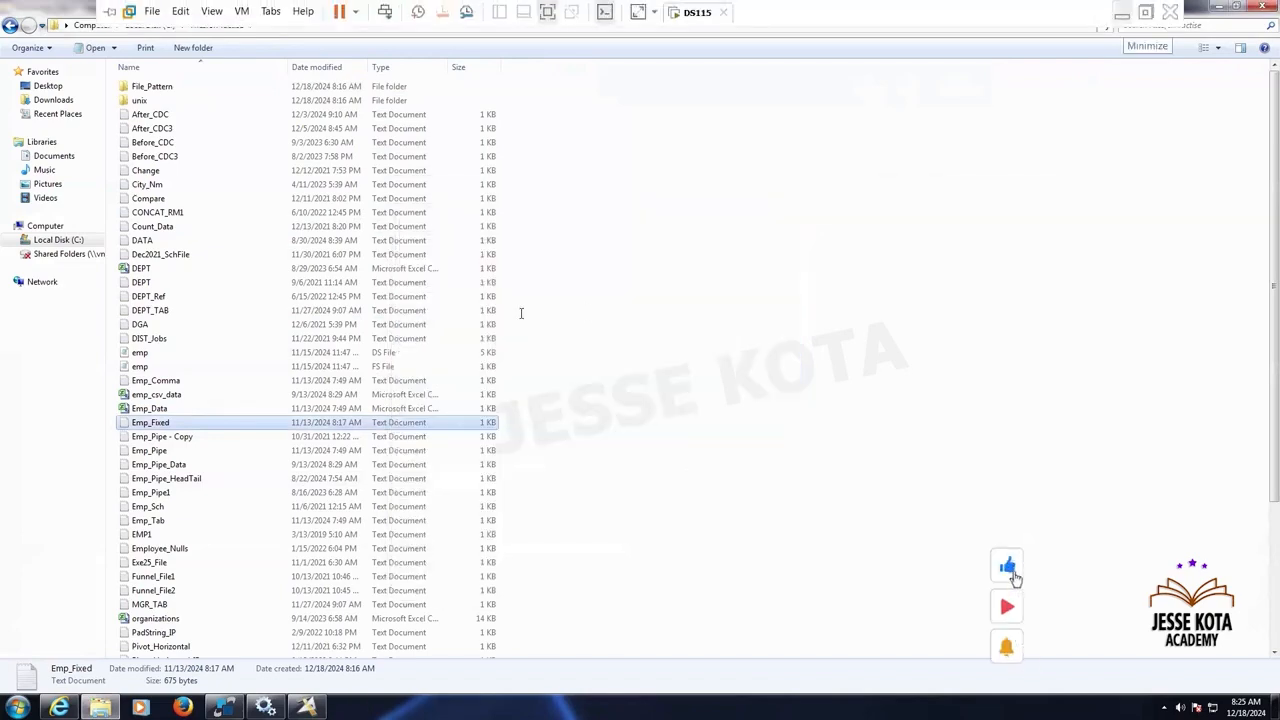
click(1122, 12)
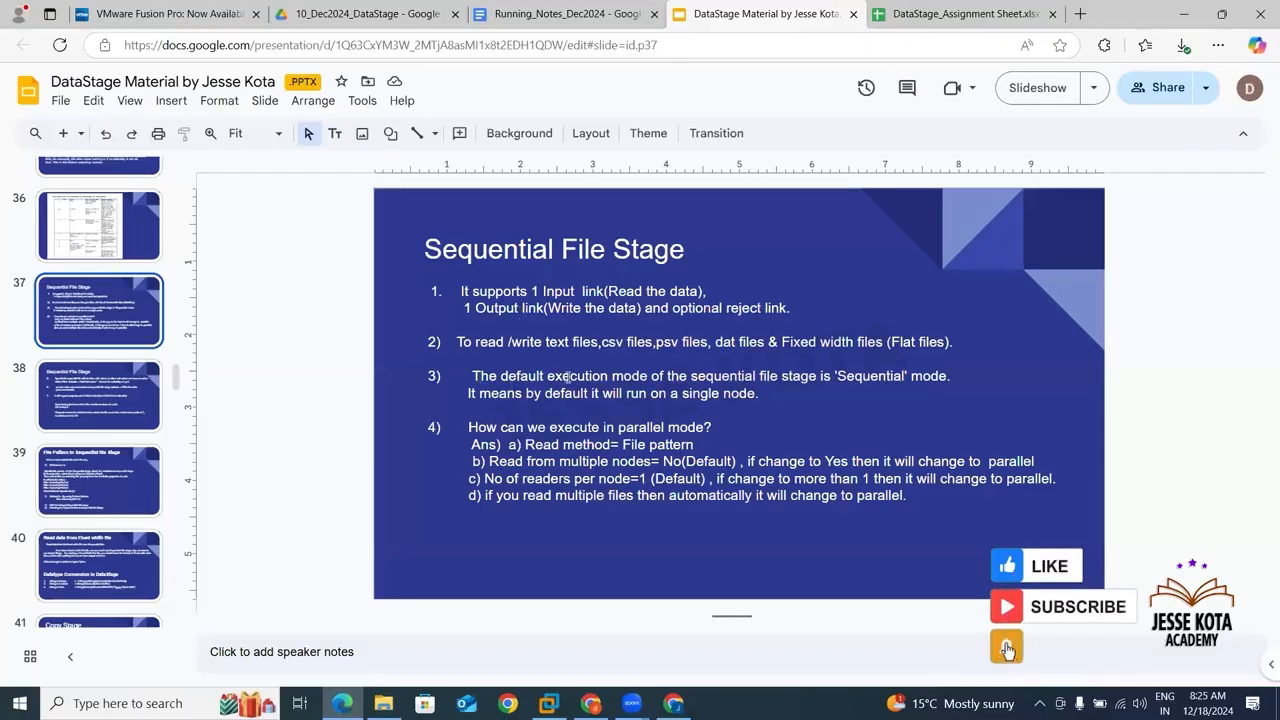
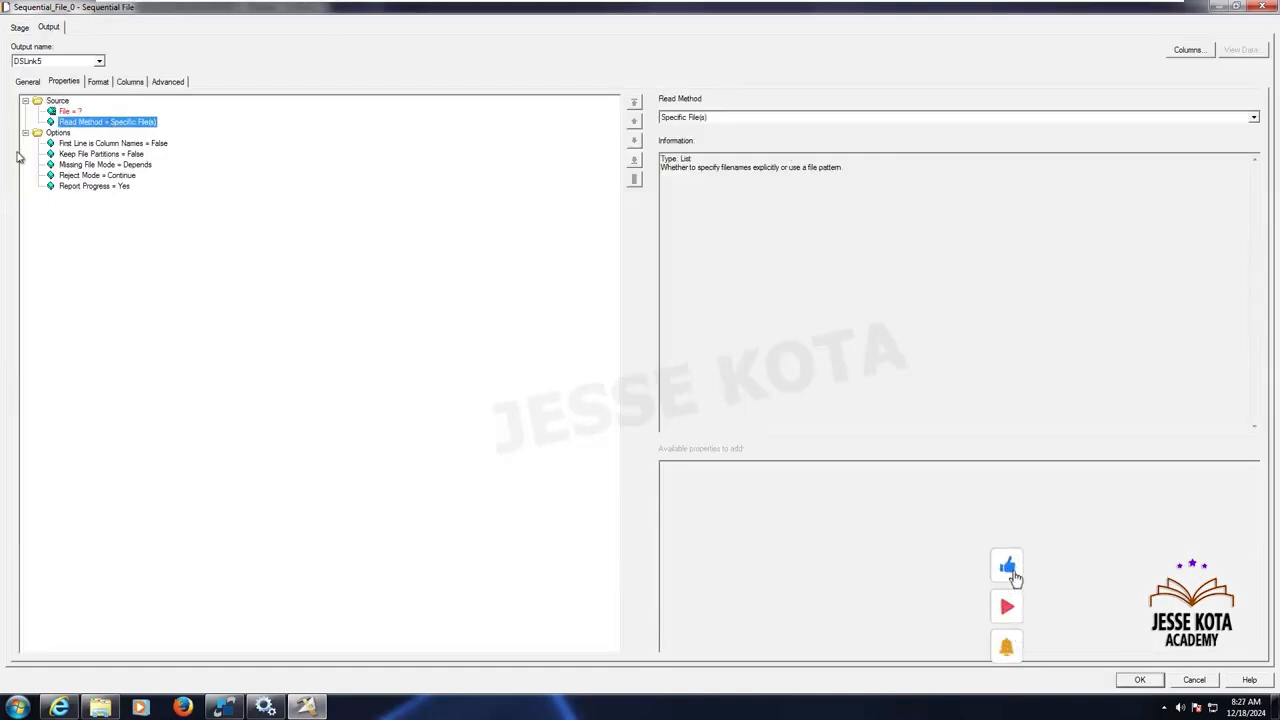
Set the Sequential File stage's Read Method to Specific File(s)
click(68, 111)
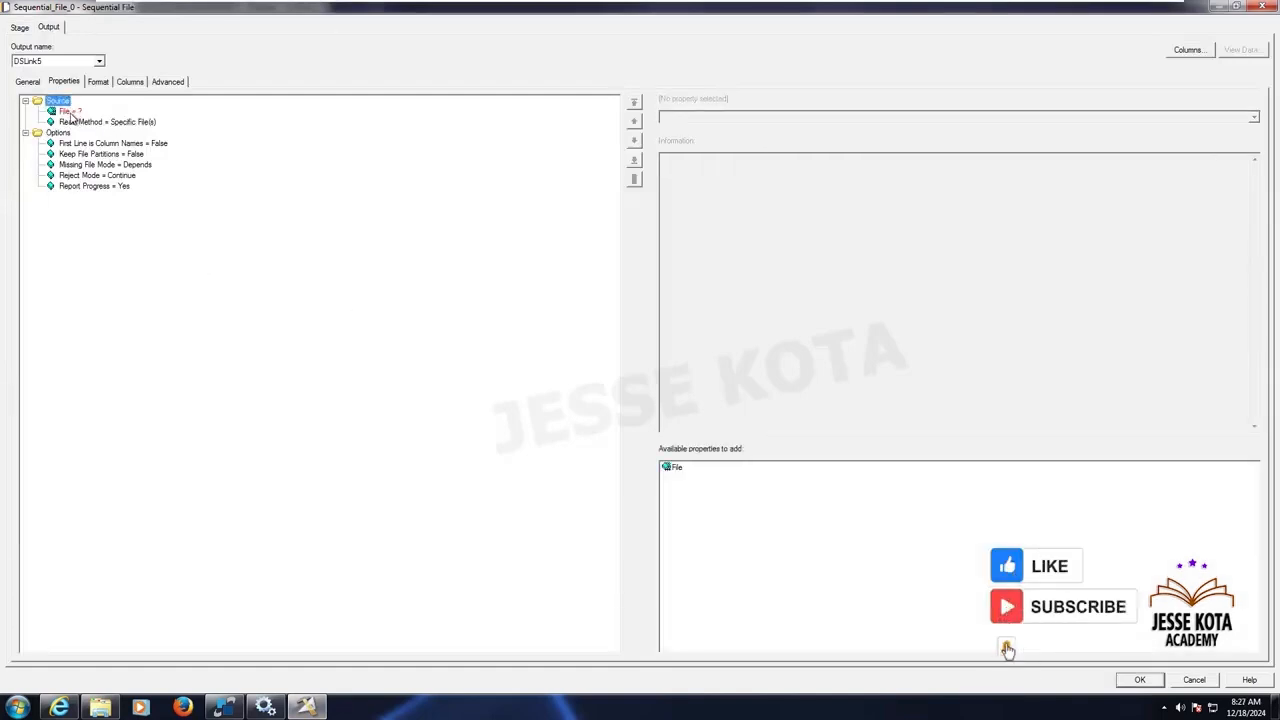
click(109, 122)
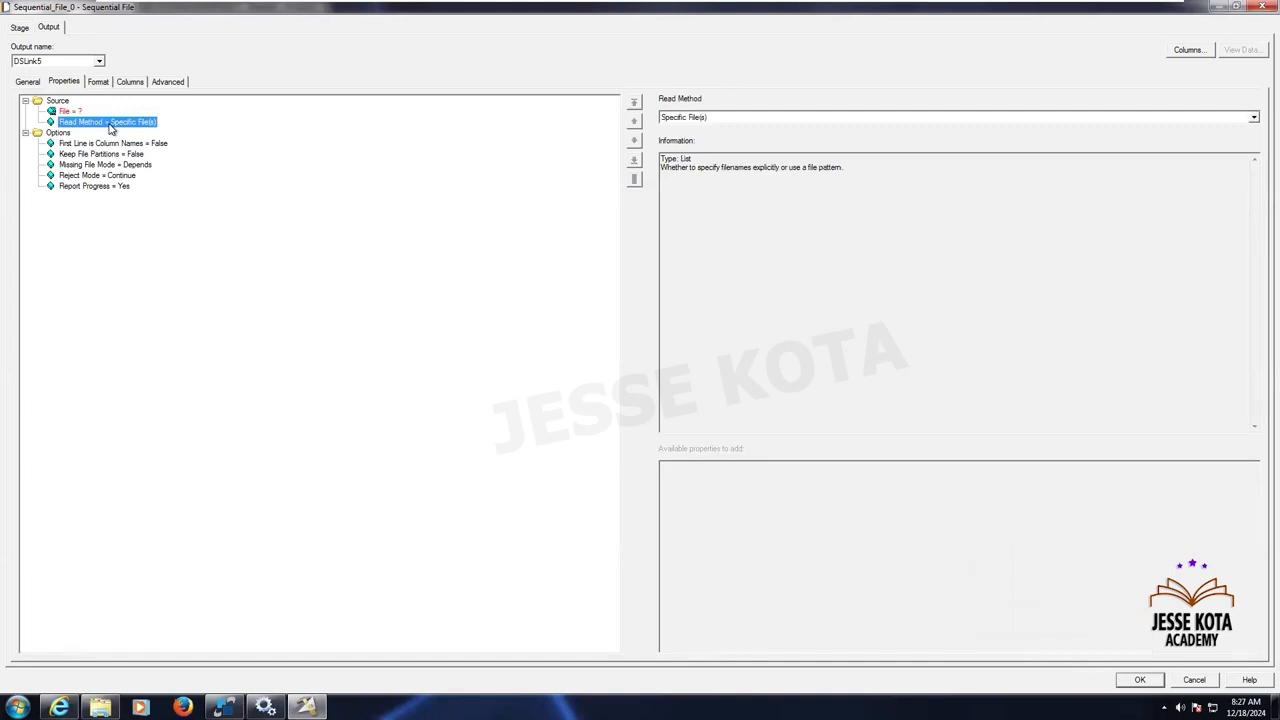
click(1242, 117)
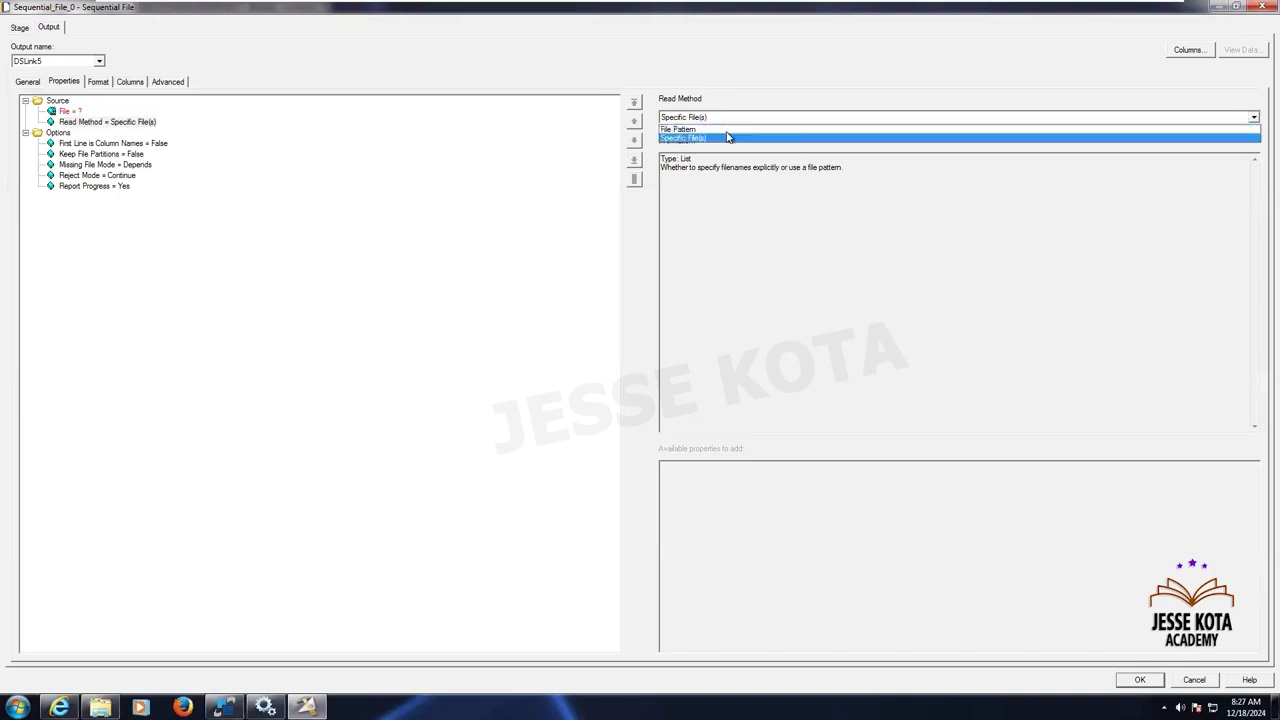
click(708, 138)
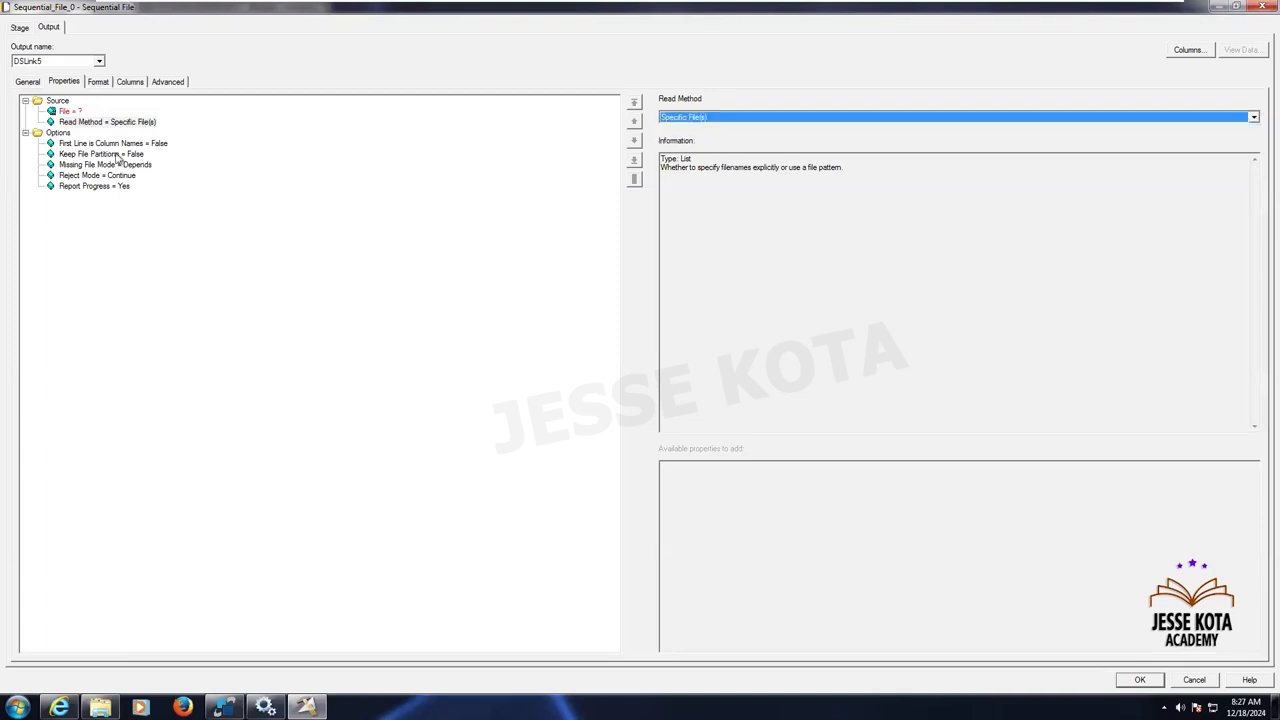
Set the stage's source File to C:\Source\Emp_Pipe.txt by browsing the server's C drive
click(68, 112)
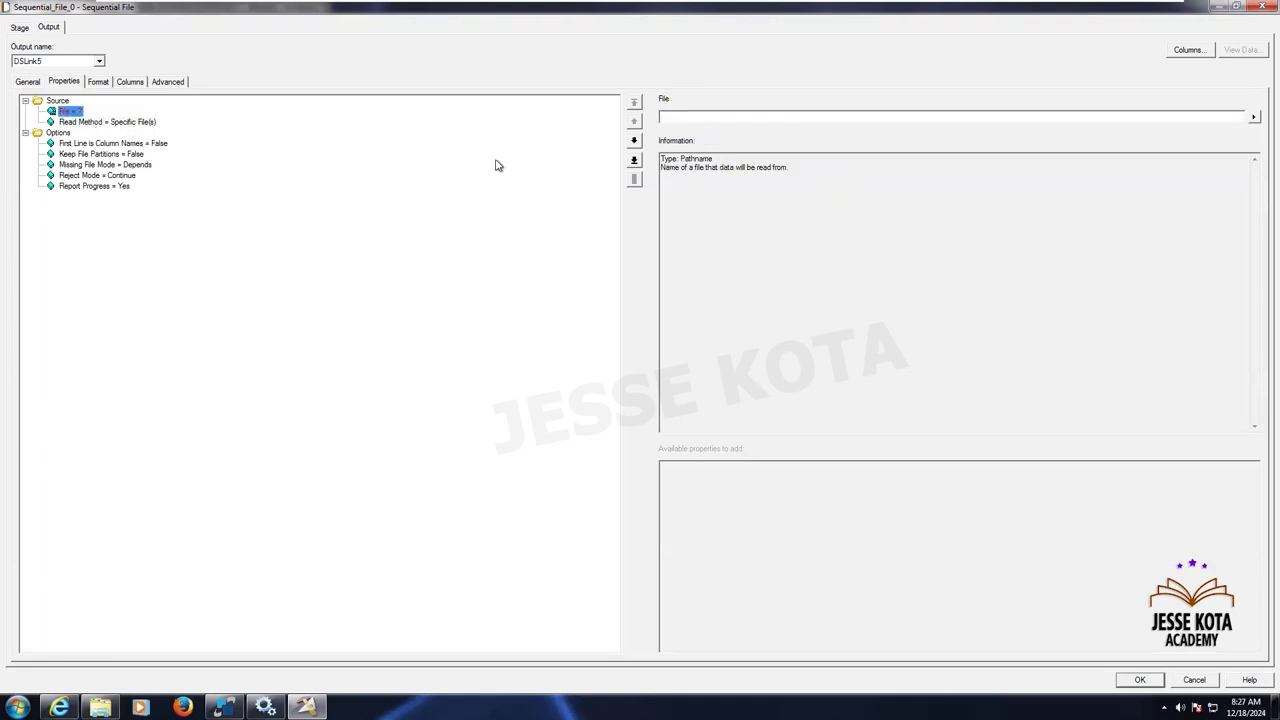
click(1252, 118)
click(1177, 149)
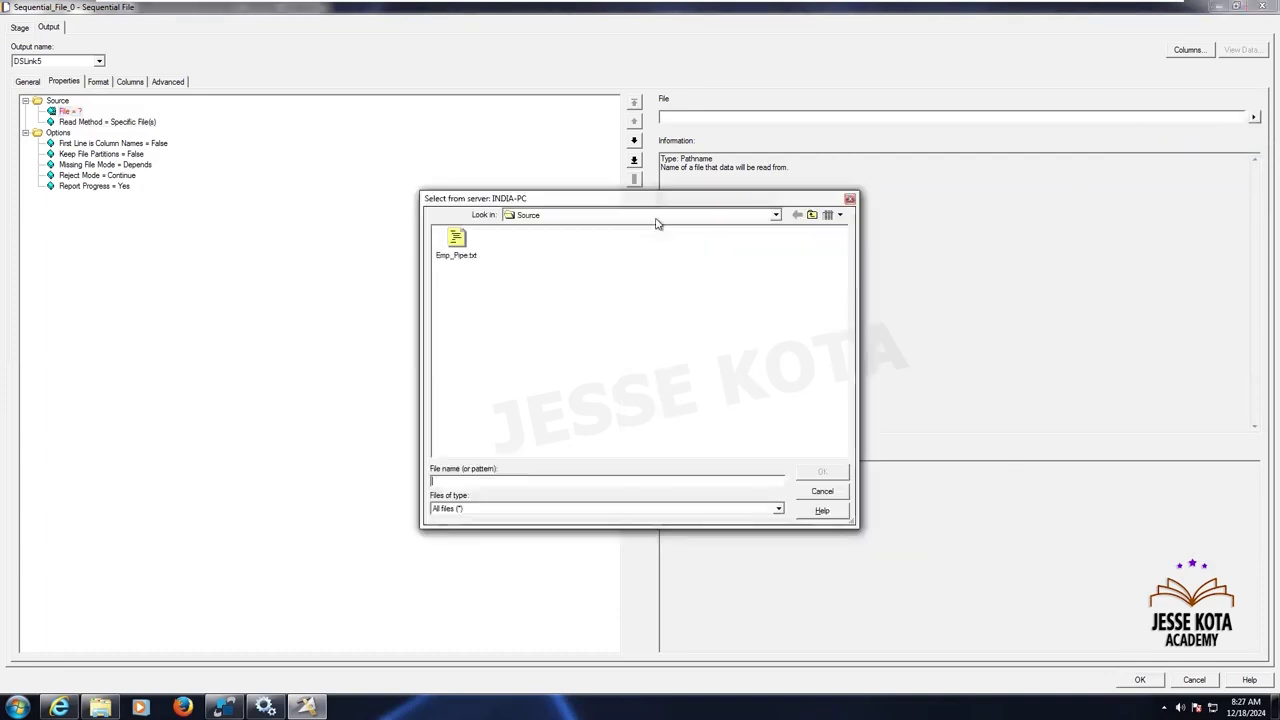
click(464, 250)
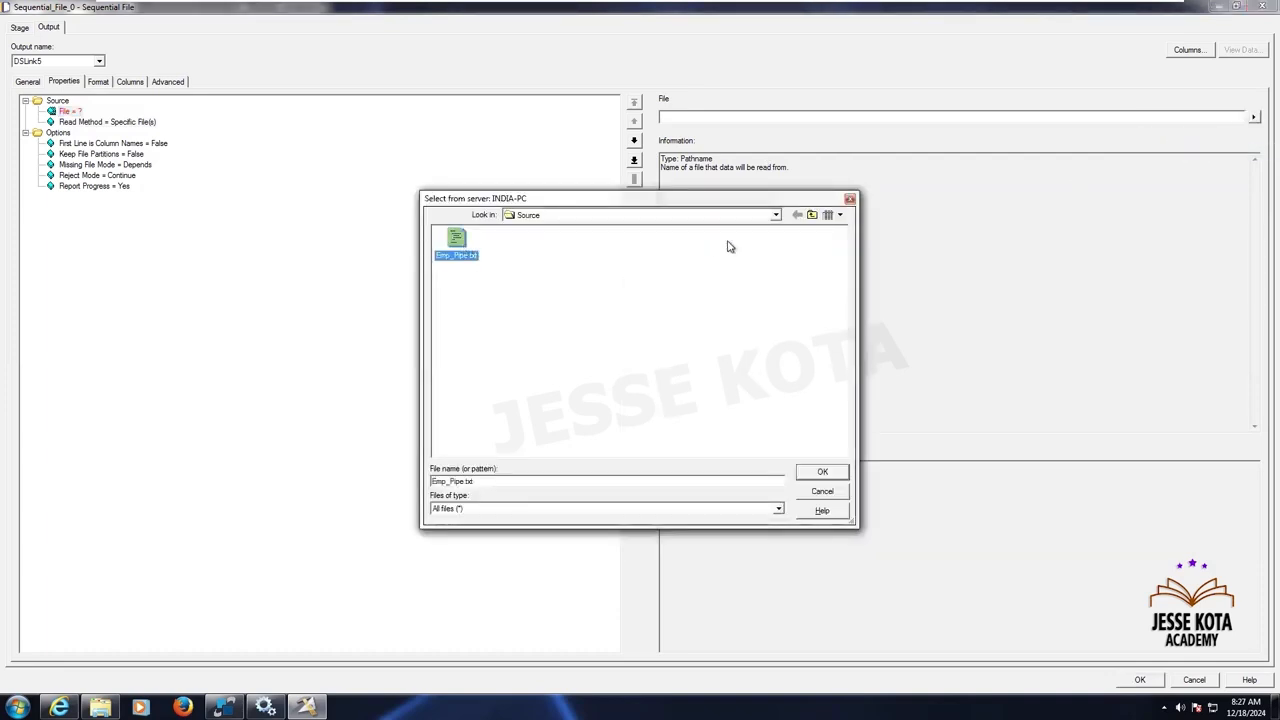
click(778, 217)
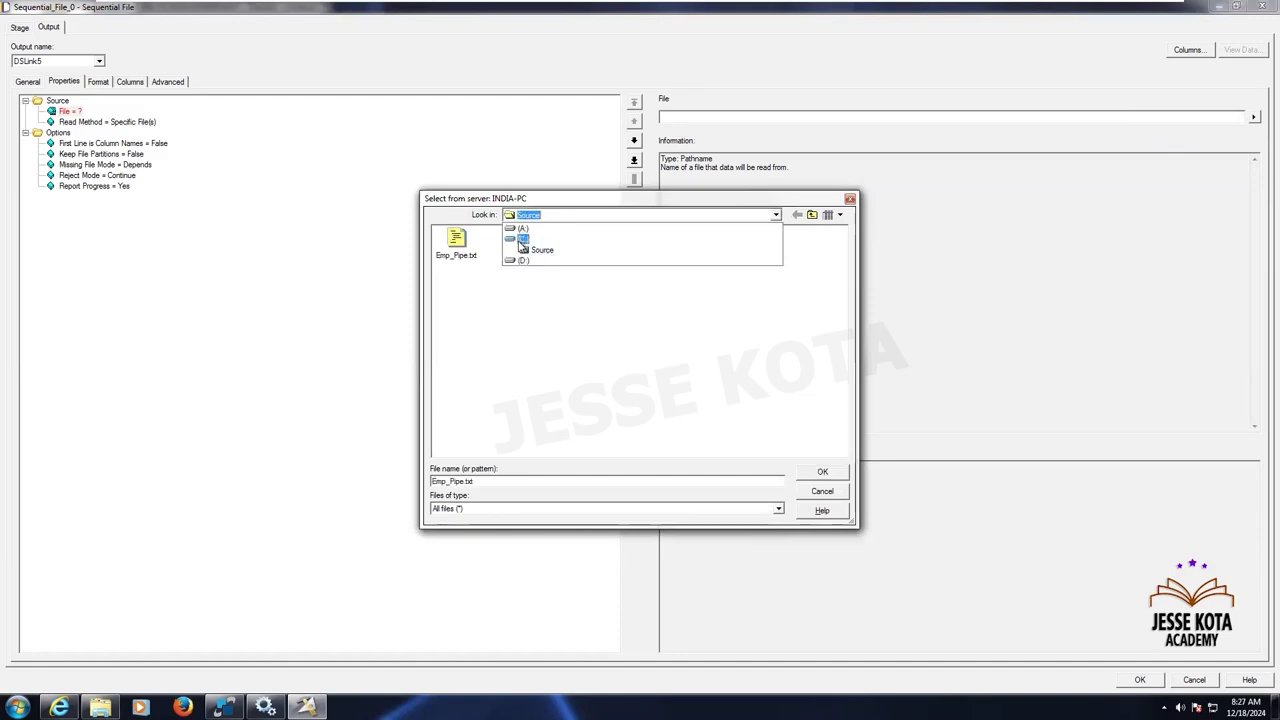
click(525, 232)
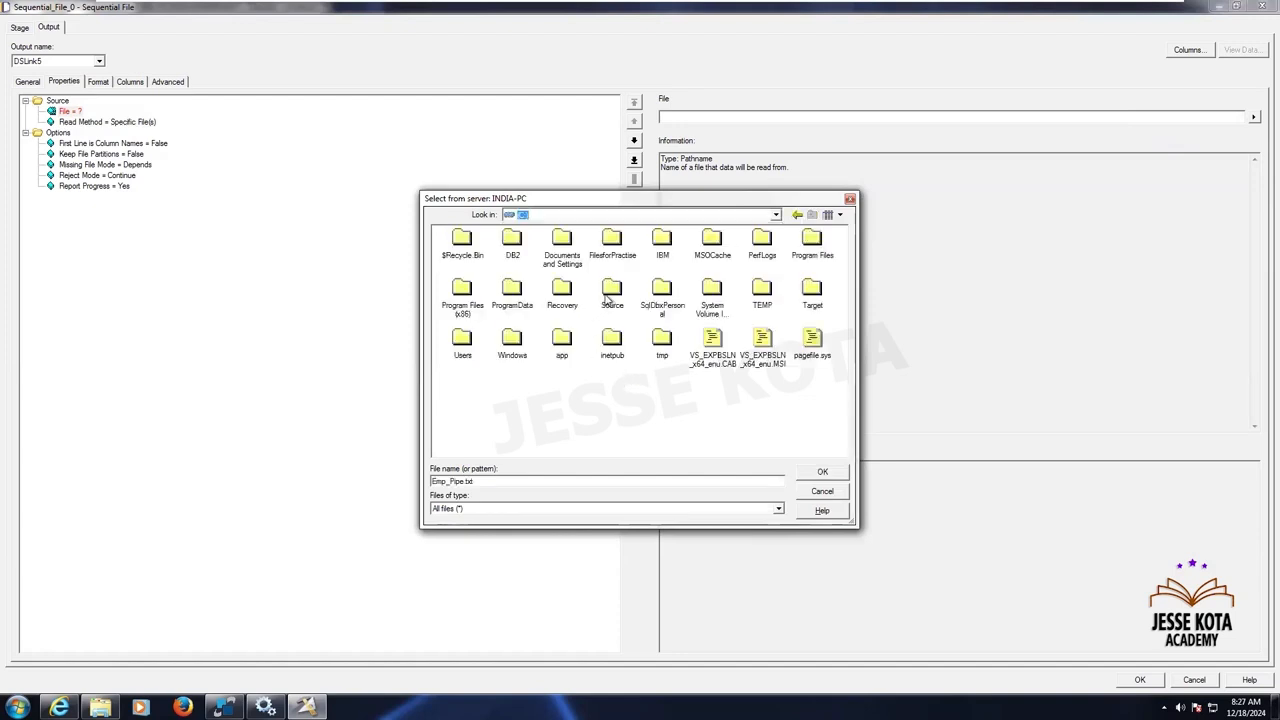
double_click(606, 300)
click(455, 250)
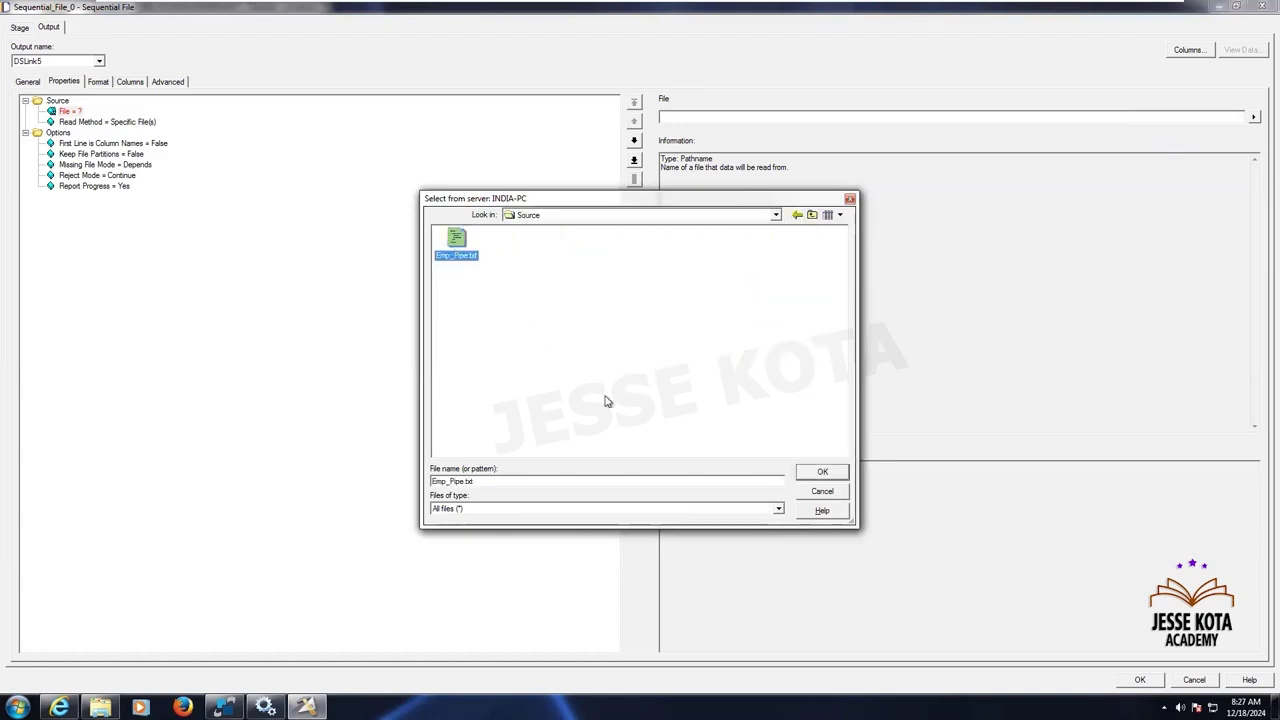
click(822, 473)
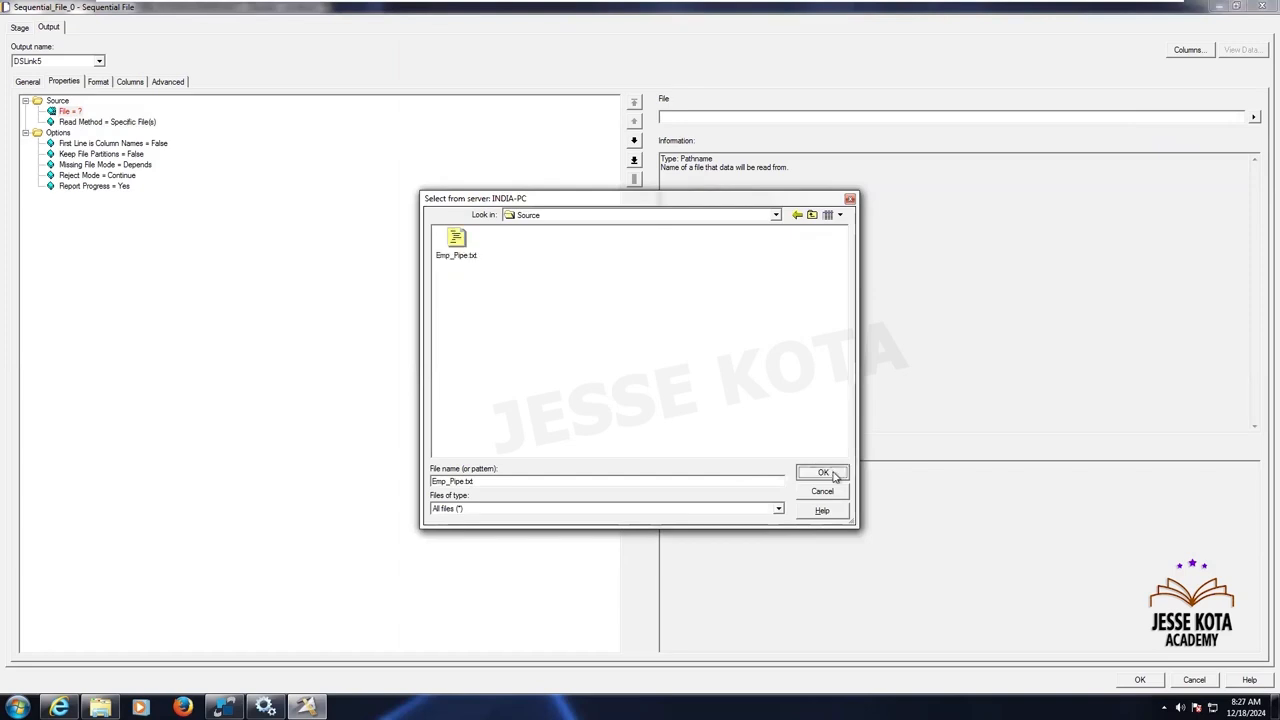
click(135, 122)
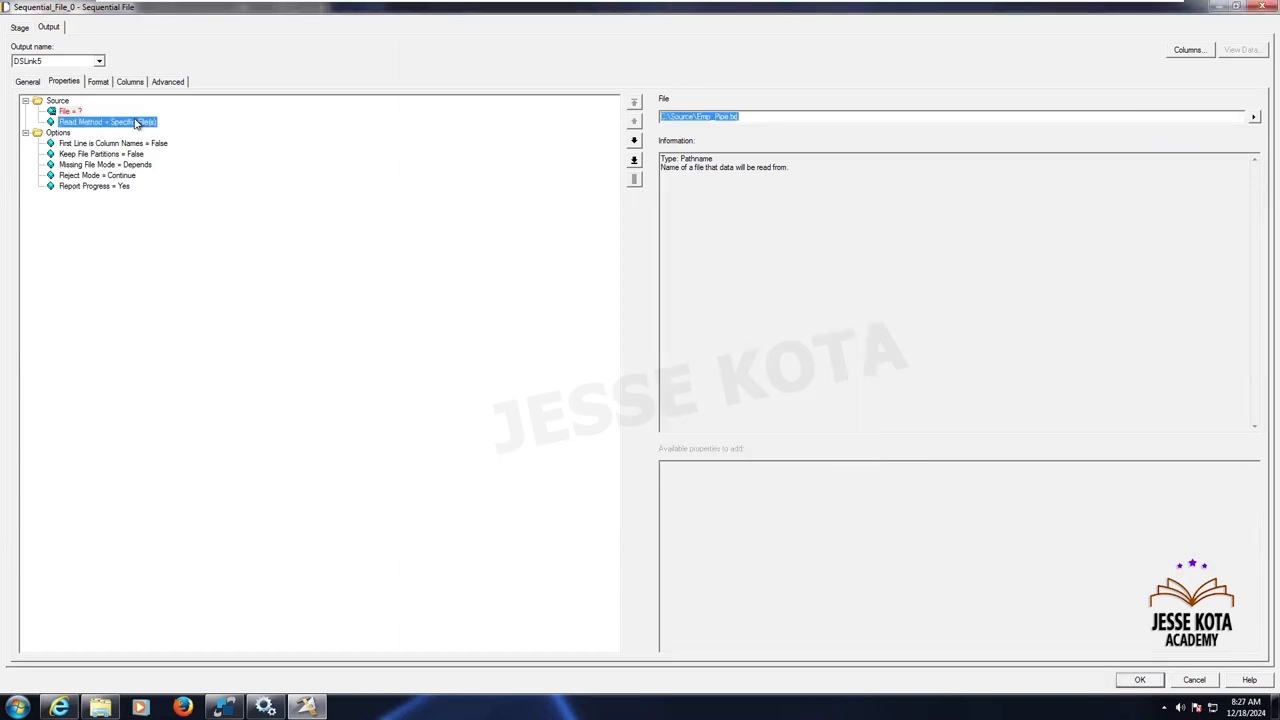
Add a second source File property to the Sequential File stage and set it to C:\Source\Emp_Pipe.txt from the server
click(56, 102)
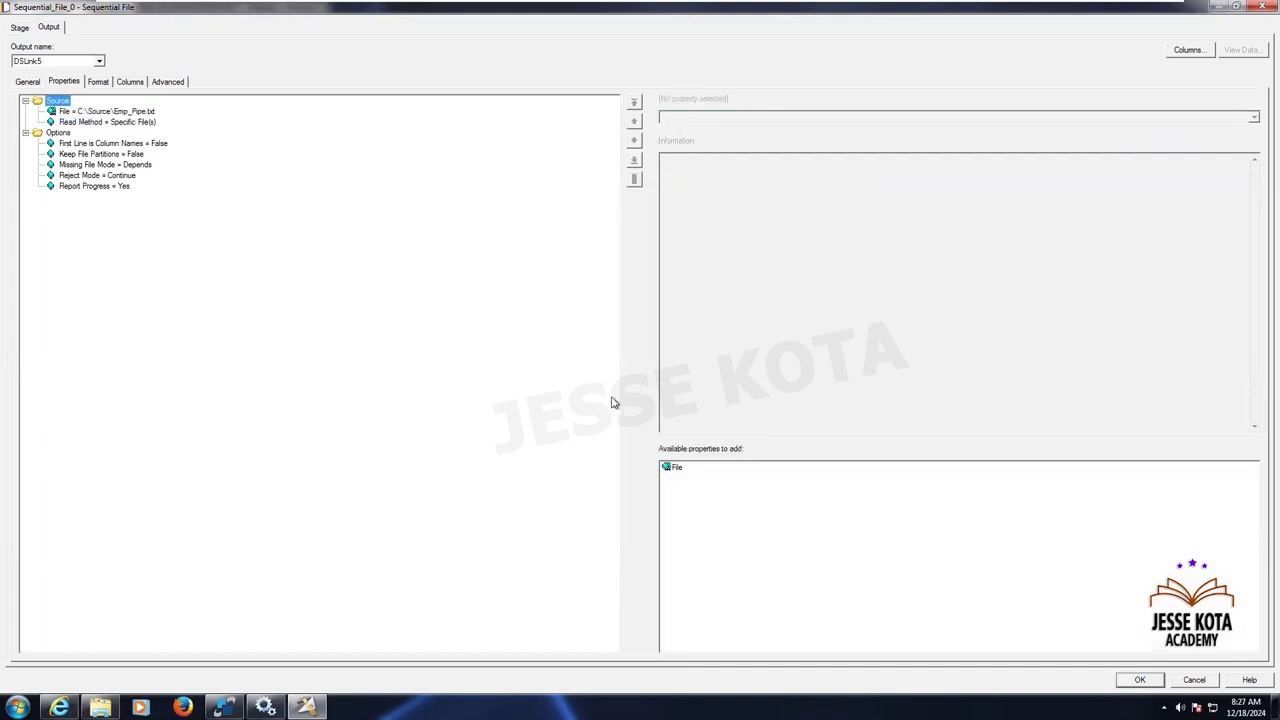
click(668, 469)
click(1253, 118)
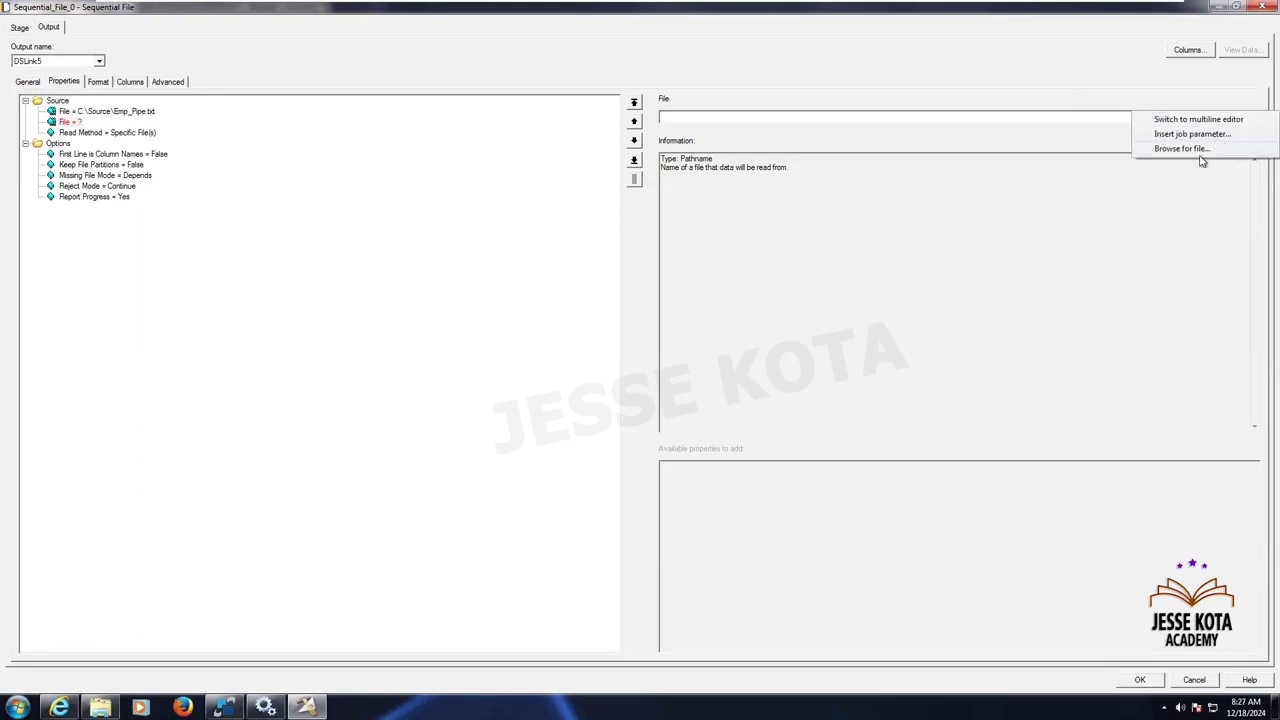
click(1201, 150)
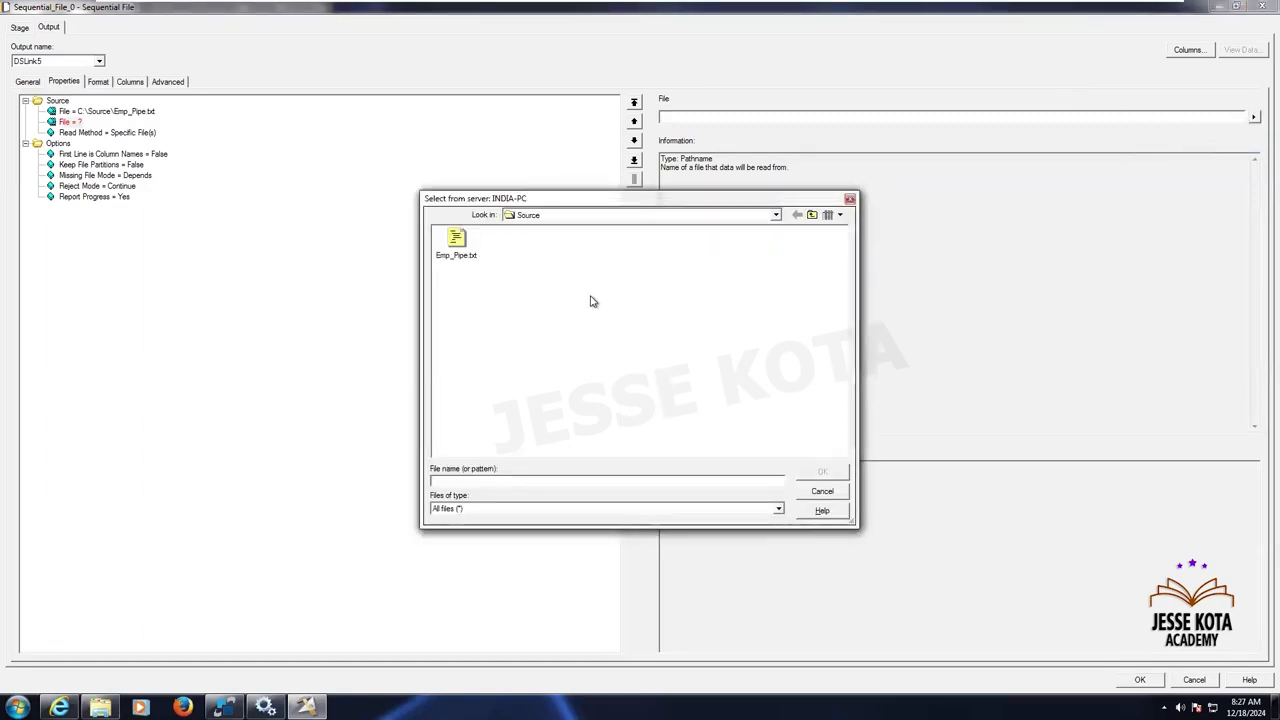
click(457, 240)
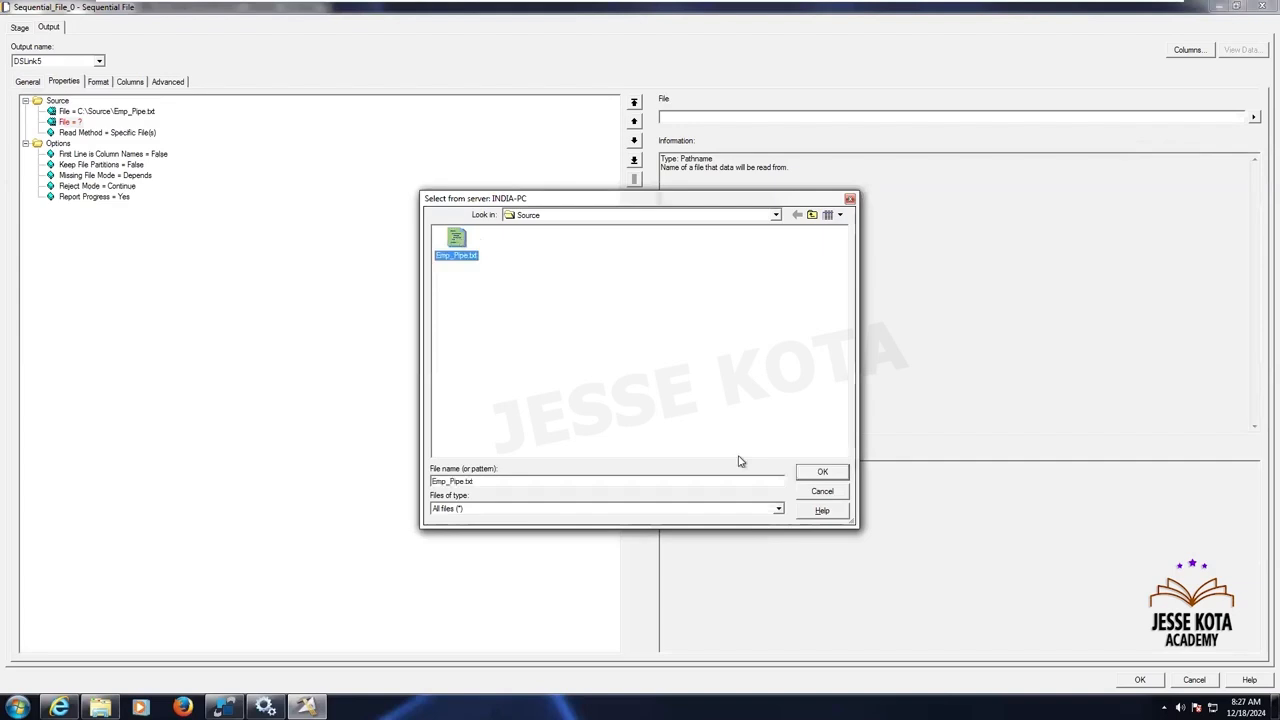
click(835, 479)
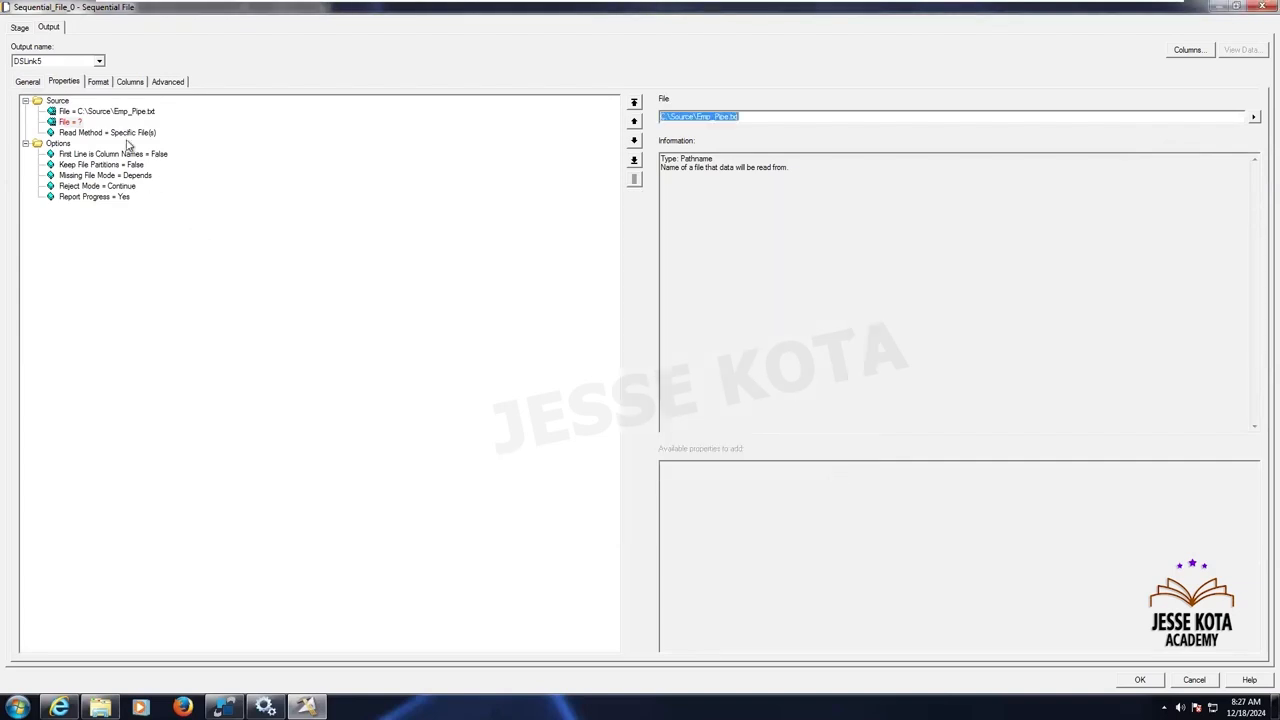
click(126, 136)
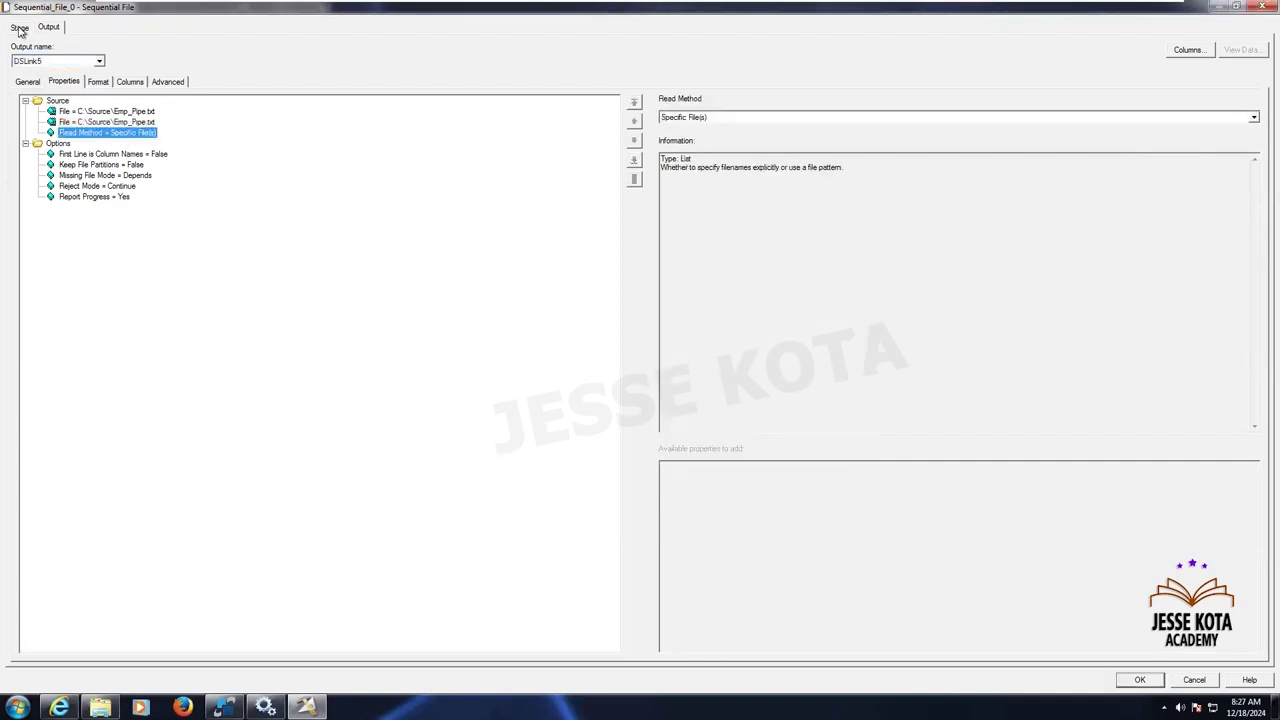
Check the stage's execution mode, compare it with the Sequential File Stage slide in the browser, and return to the virtual machine
click(20, 28)
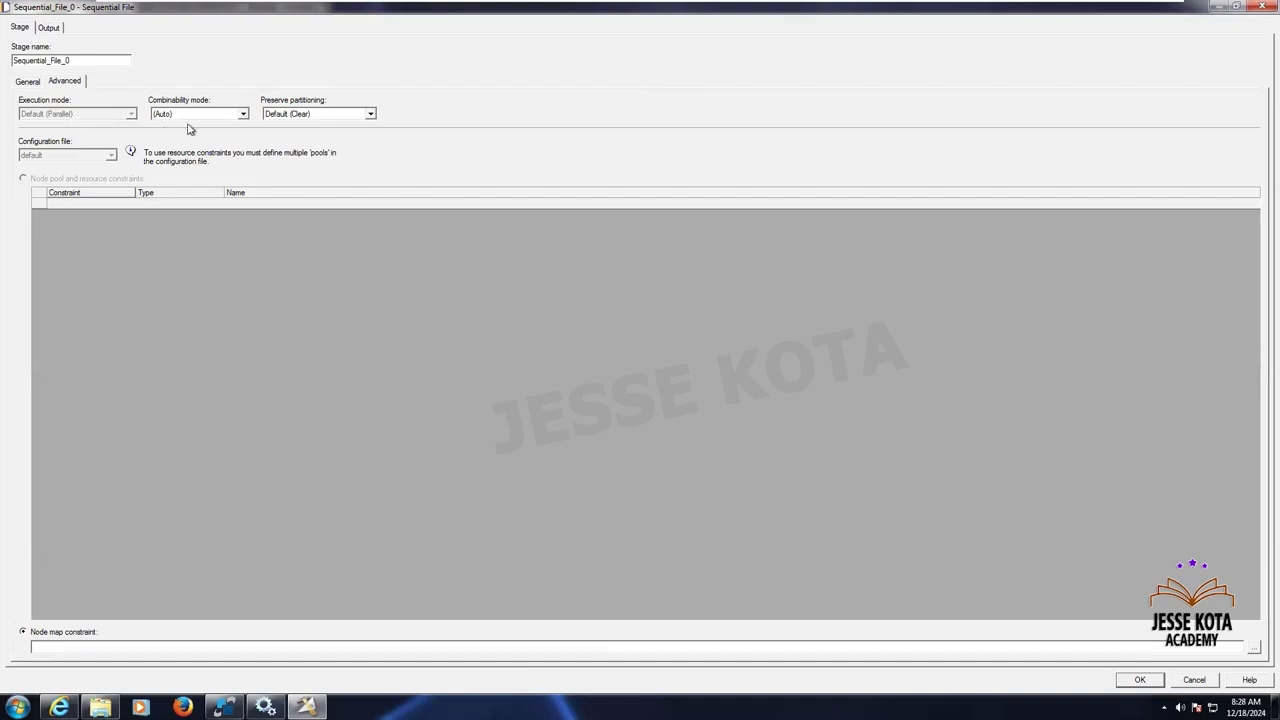
mouse_move(970, 5)
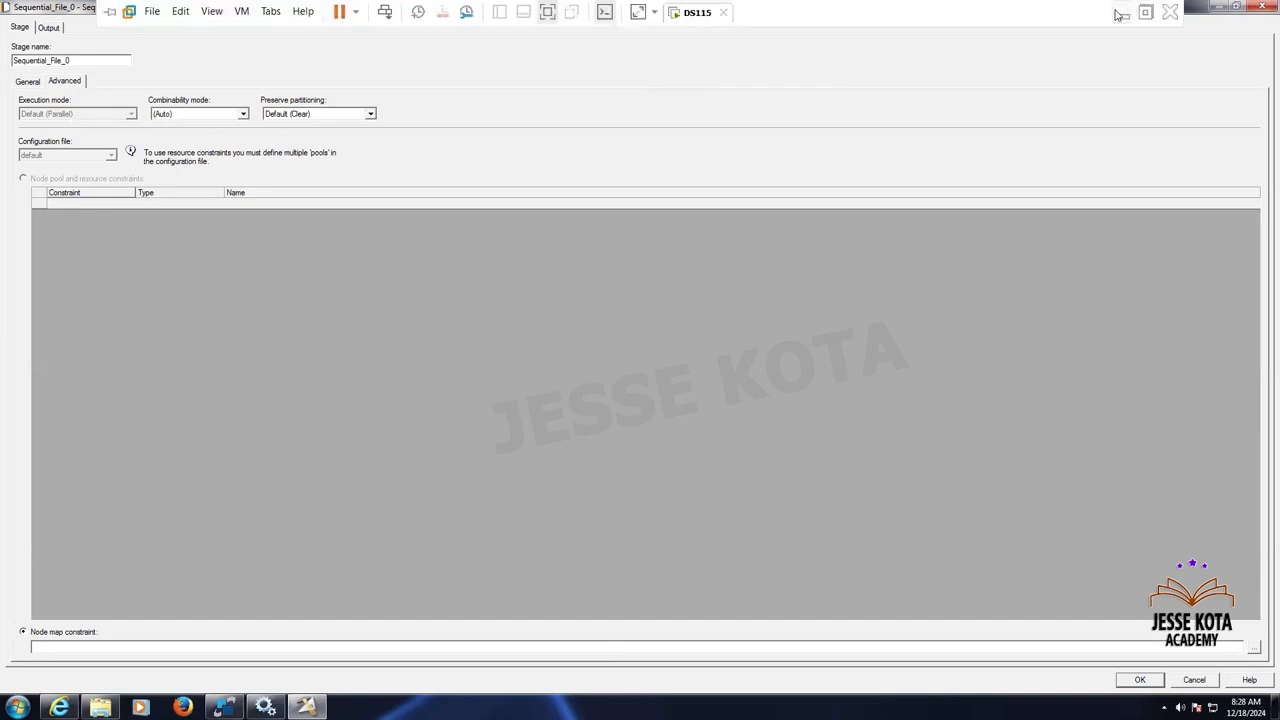
click(1122, 13)
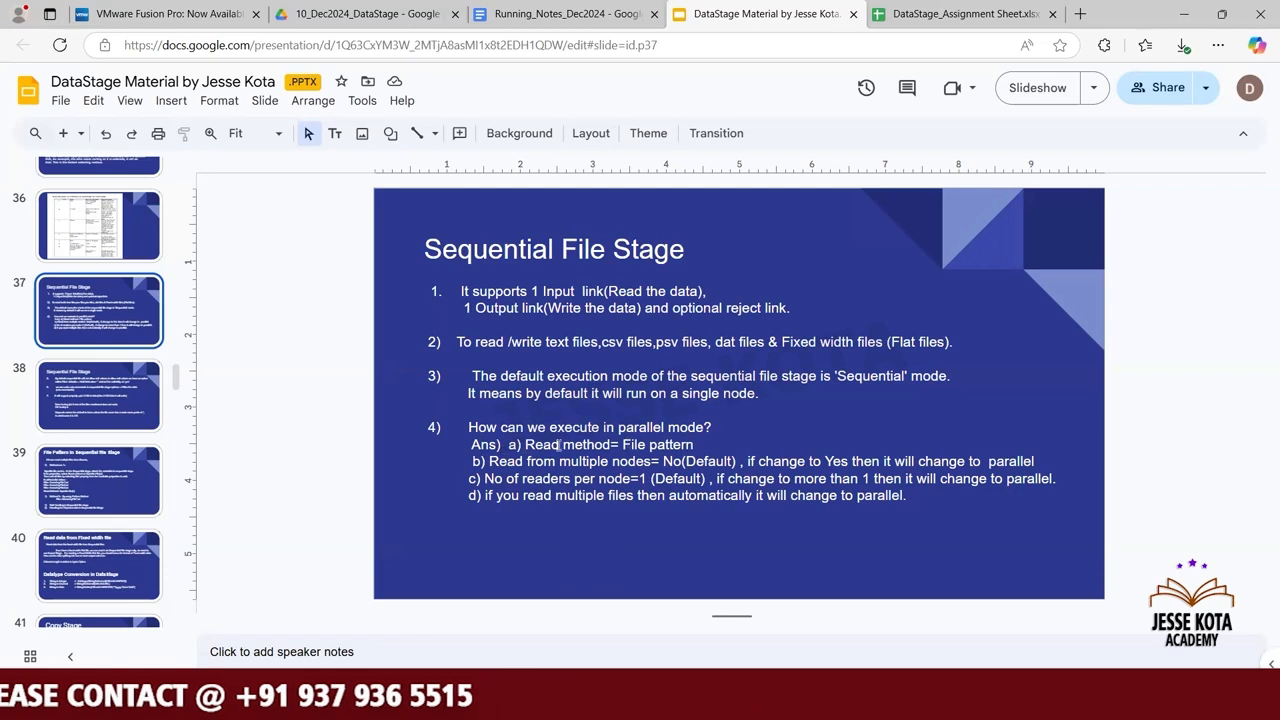
key(alt+Tab)
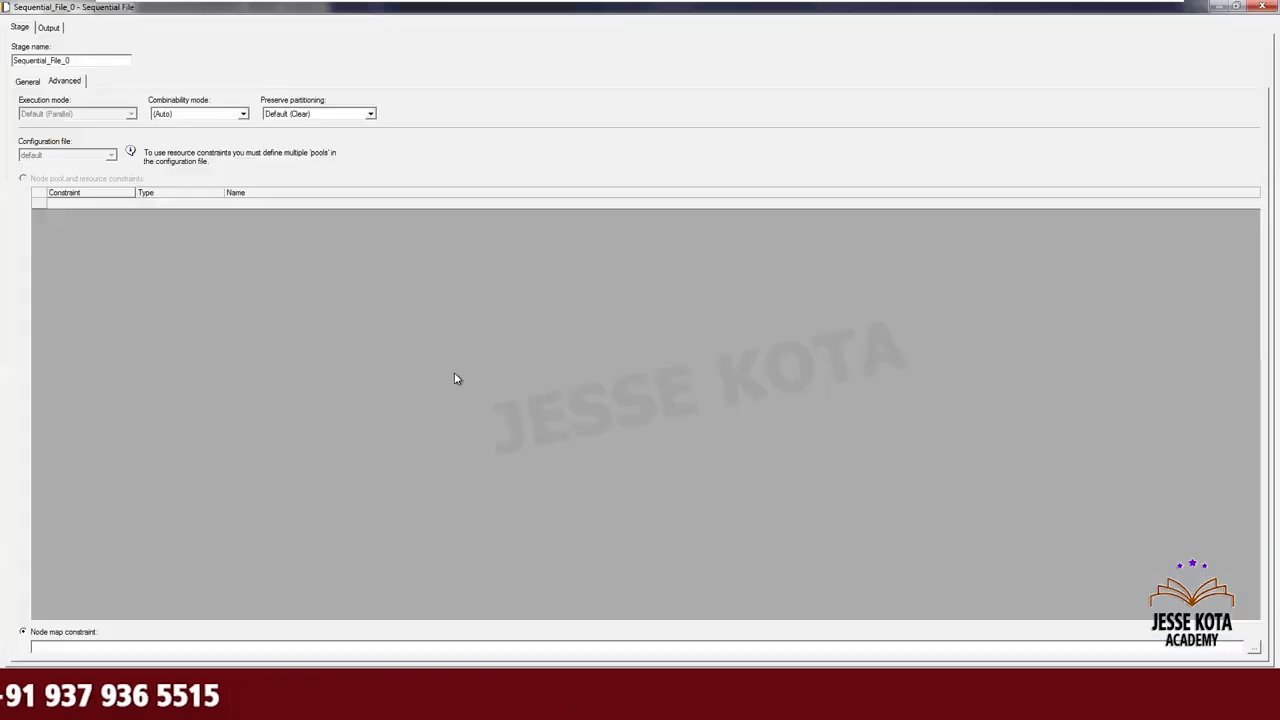
Set the Read Method to File Pattern, accept removal of the invalid properties, and check the stage's execution mode
click(50, 27)
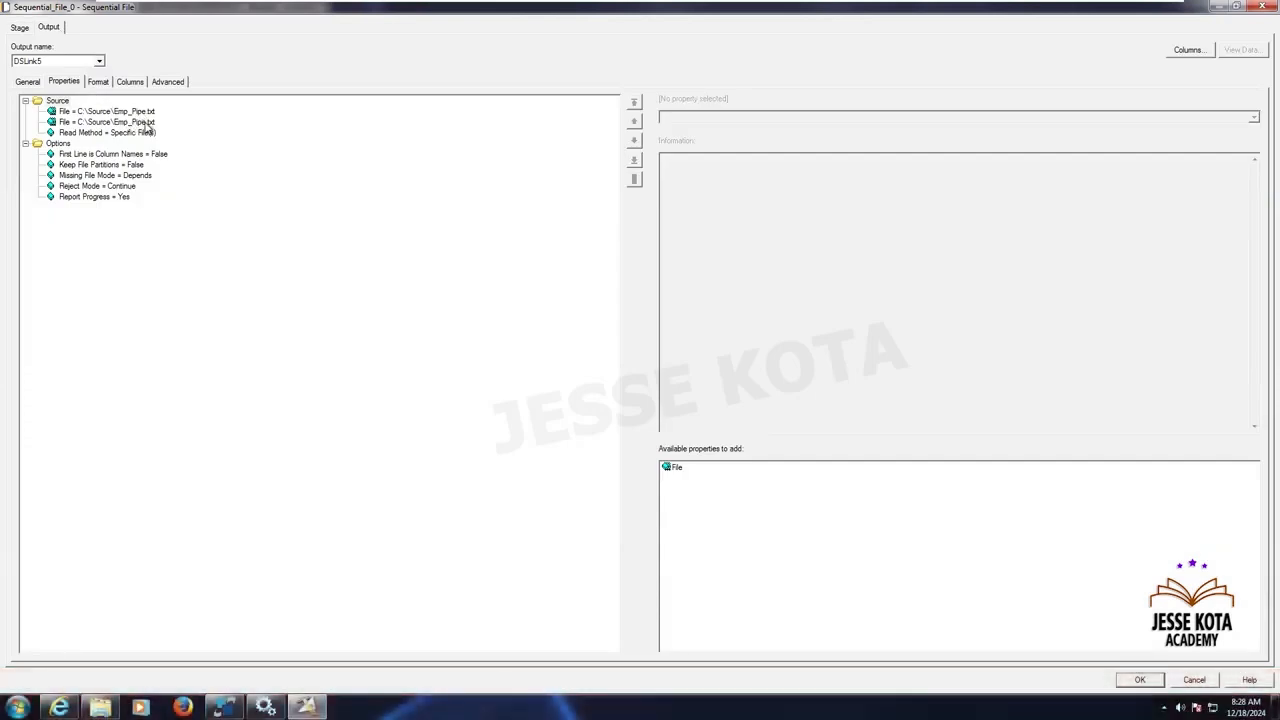
click(147, 123)
click(147, 133)
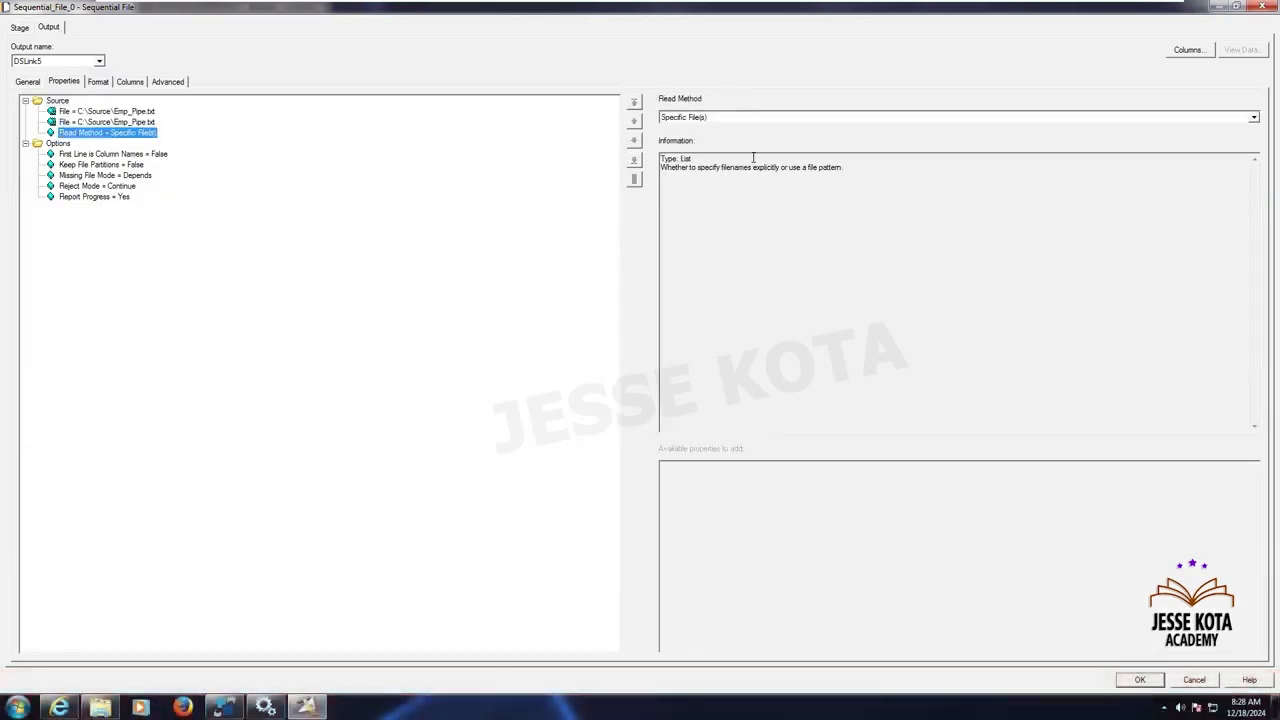
click(722, 118)
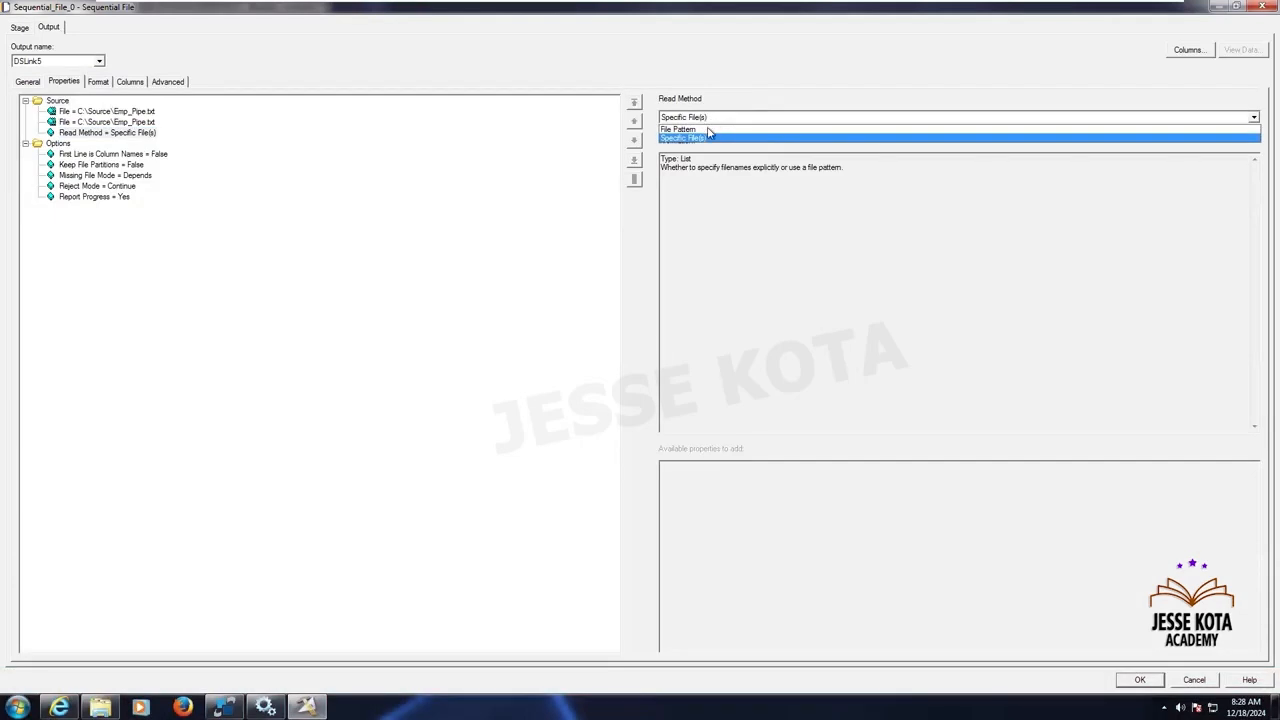
click(707, 131)
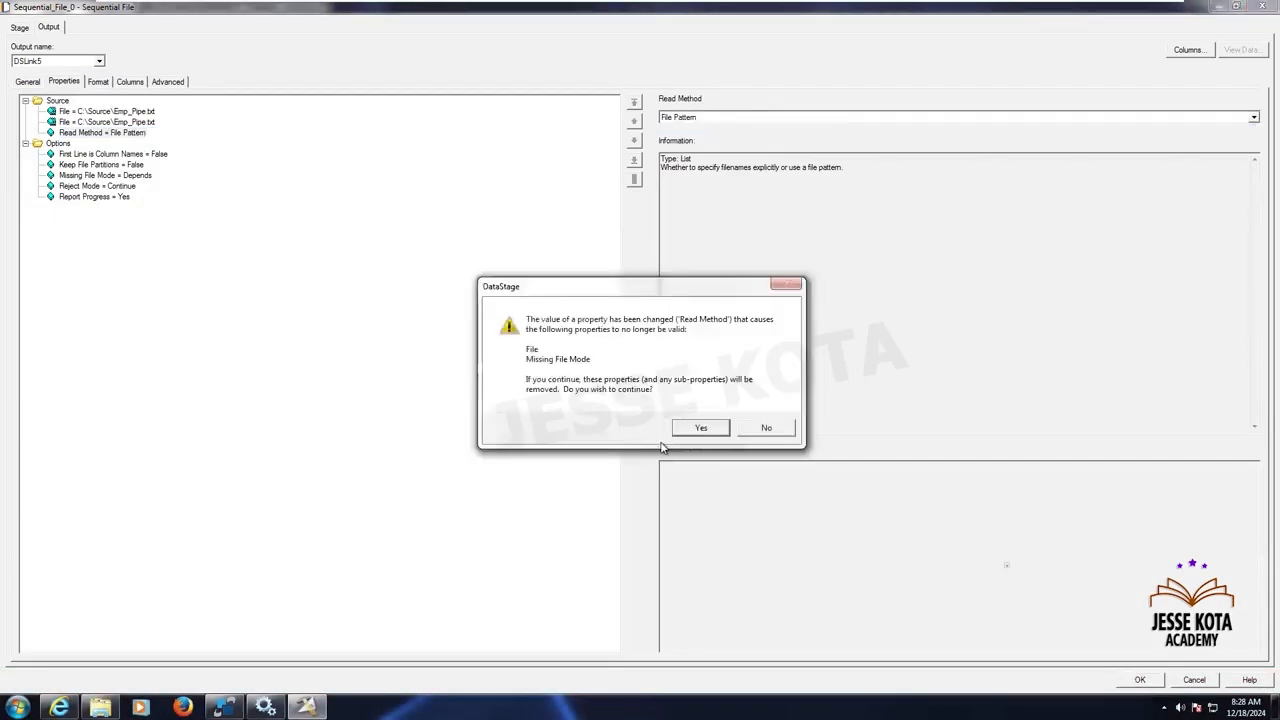
click(700, 427)
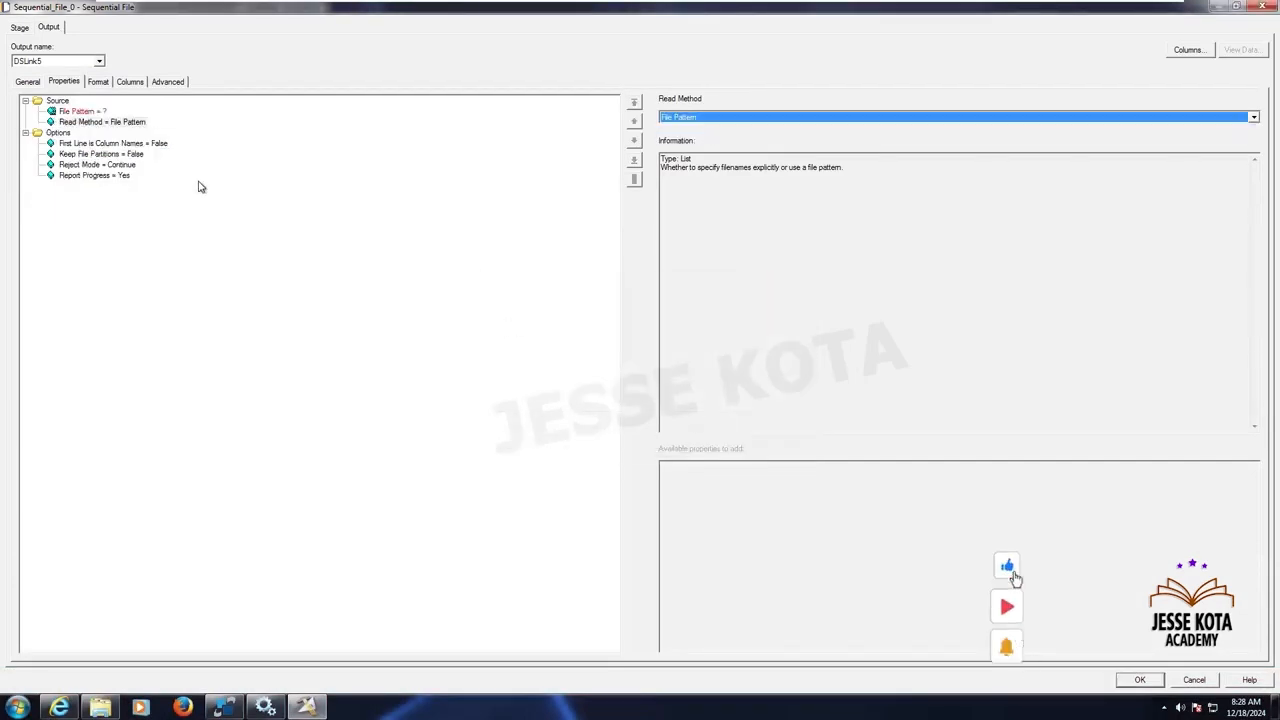
click(19, 27)
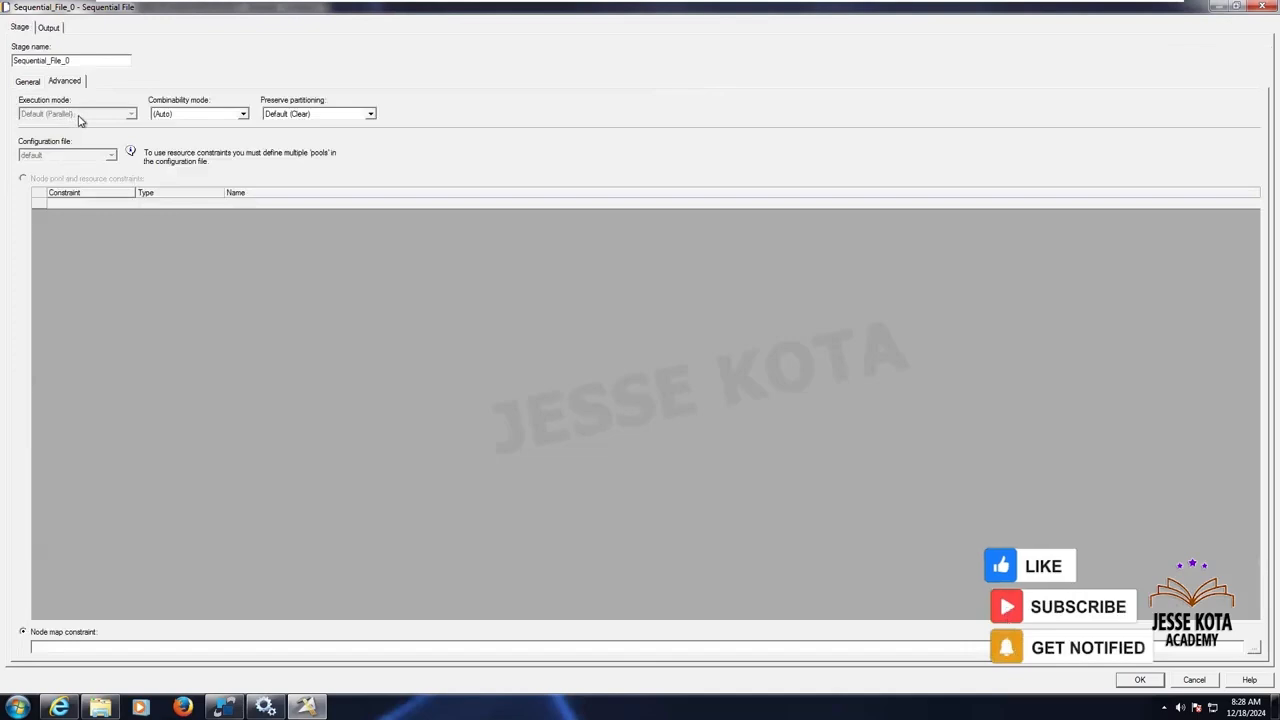
Set the Read Method back to Specific File(s) and check the stage's execution mode
click(49, 28)
click(120, 123)
click(677, 116)
click(685, 138)
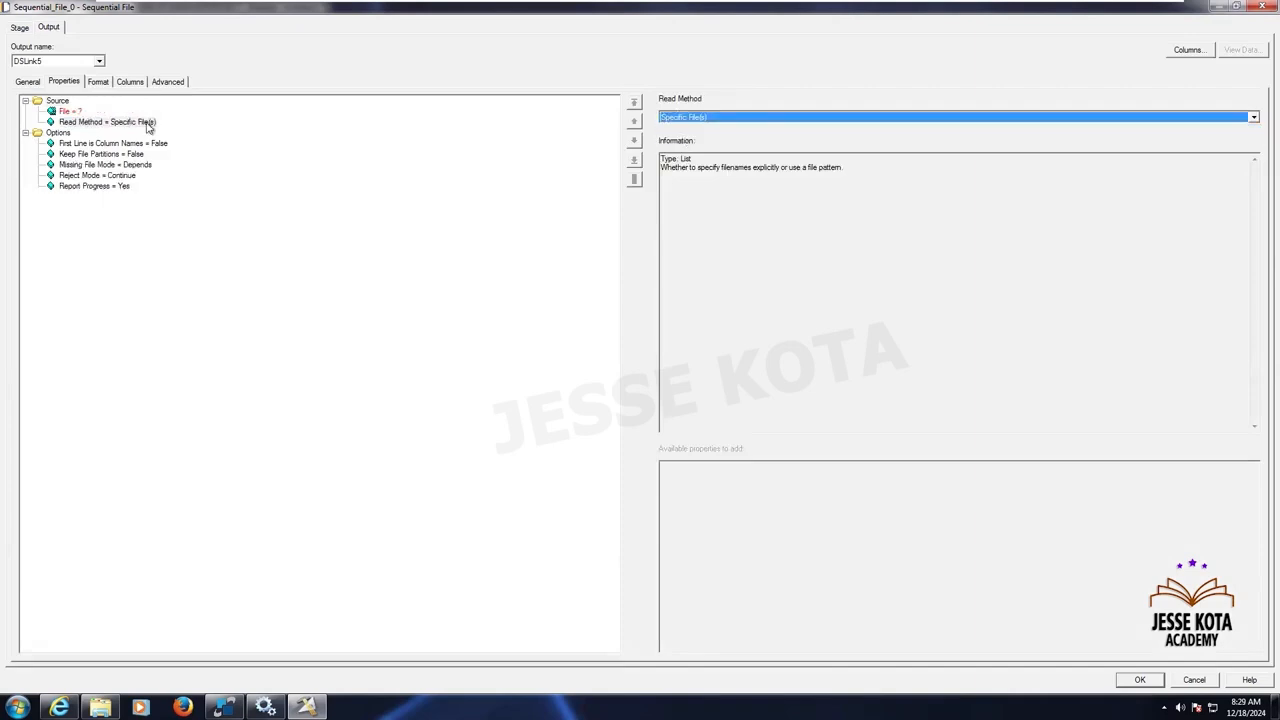
click(20, 27)
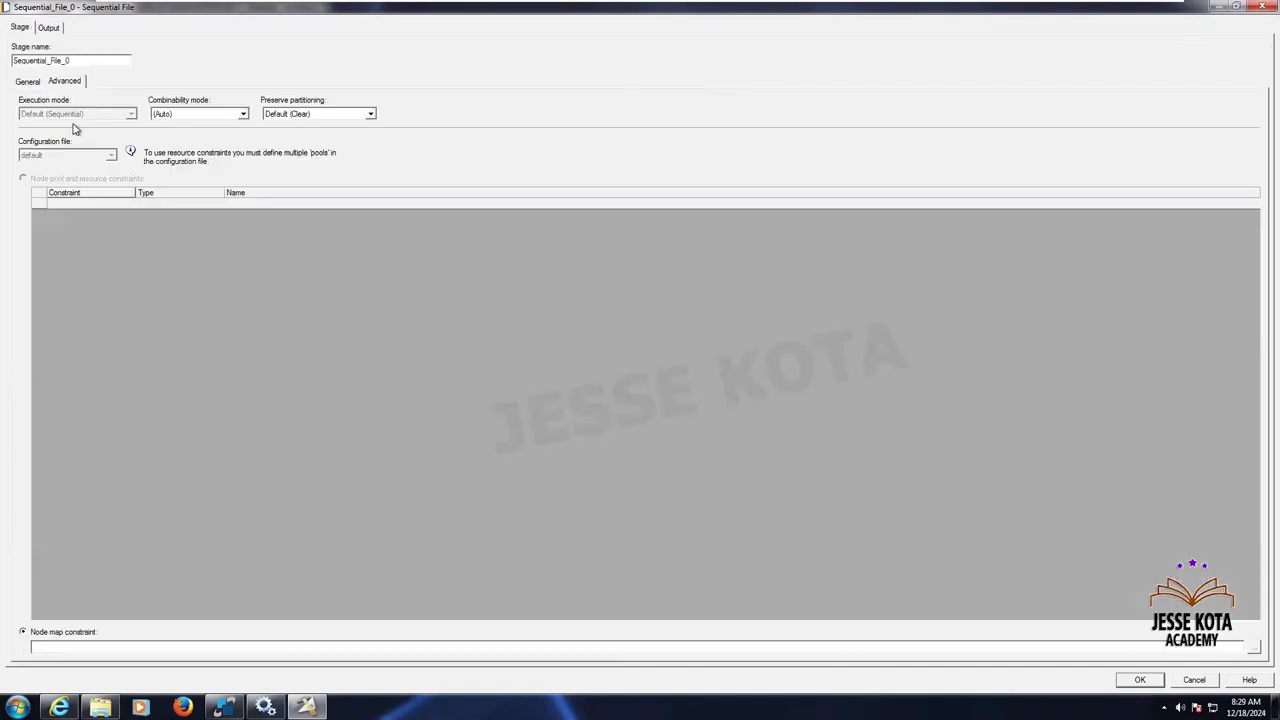
Set the Read Method to File Pattern again and check the stage's execution mode
click(48, 28)
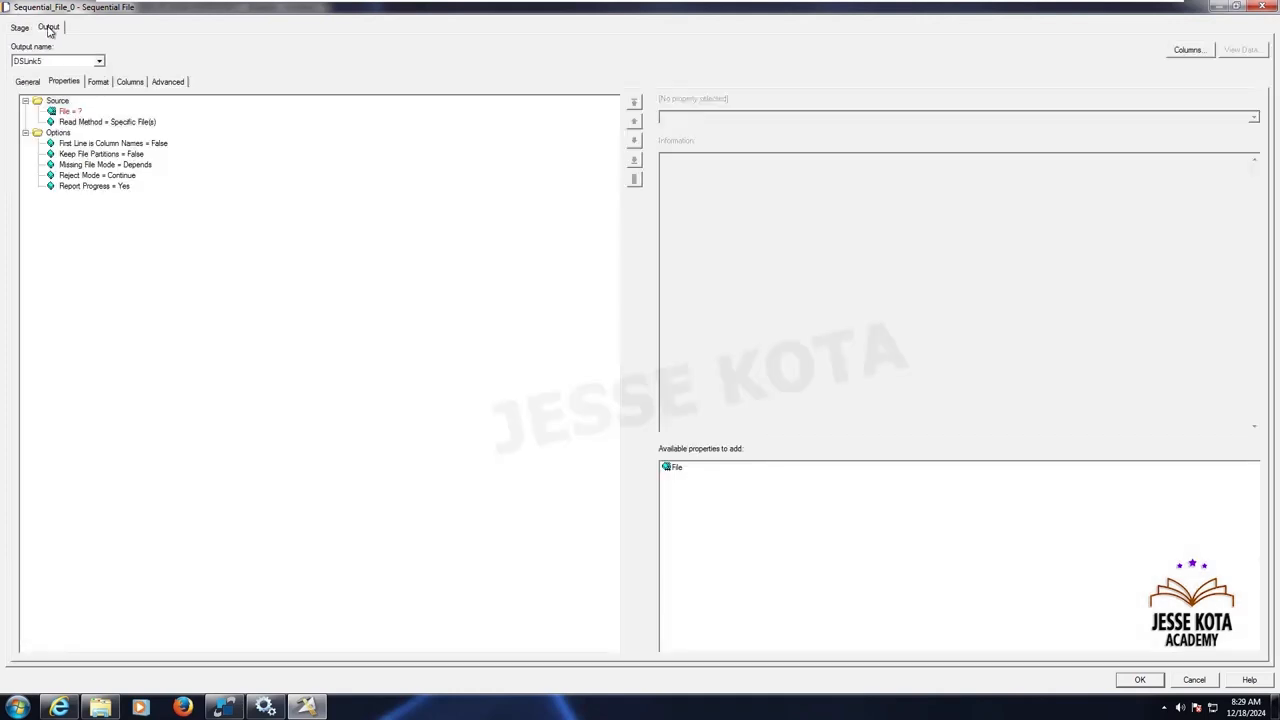
click(132, 122)
click(737, 123)
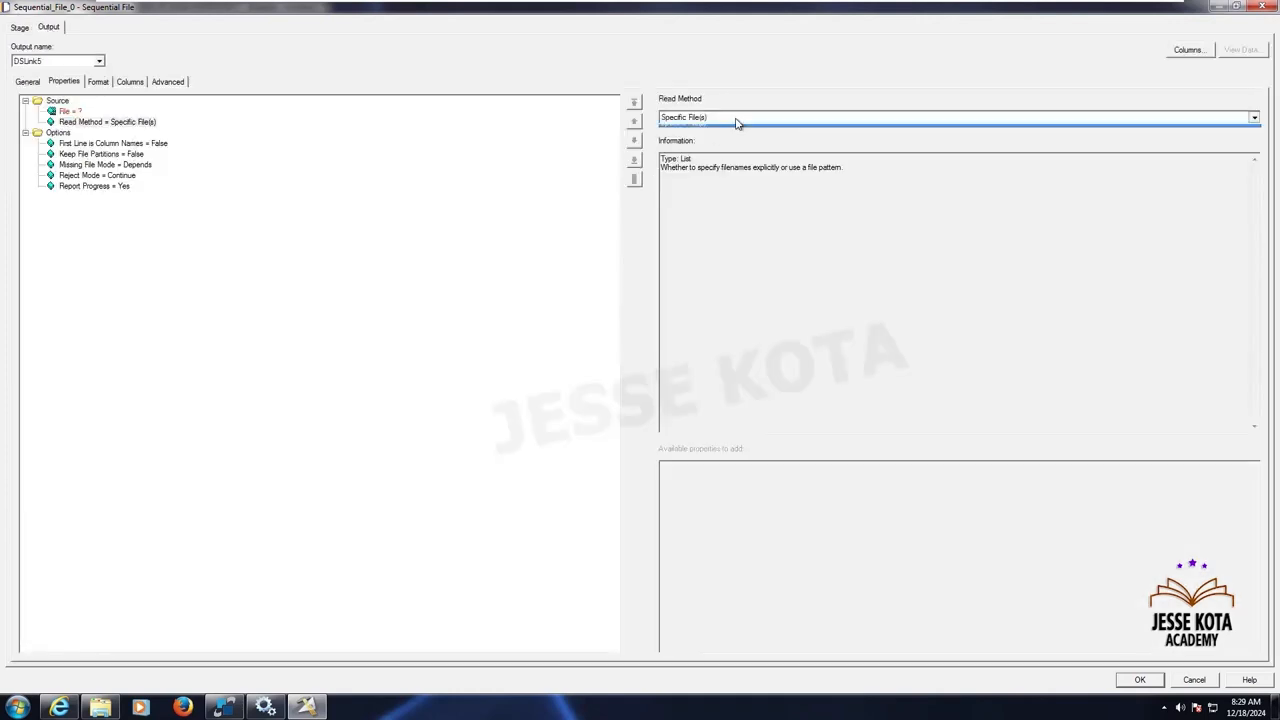
click(691, 131)
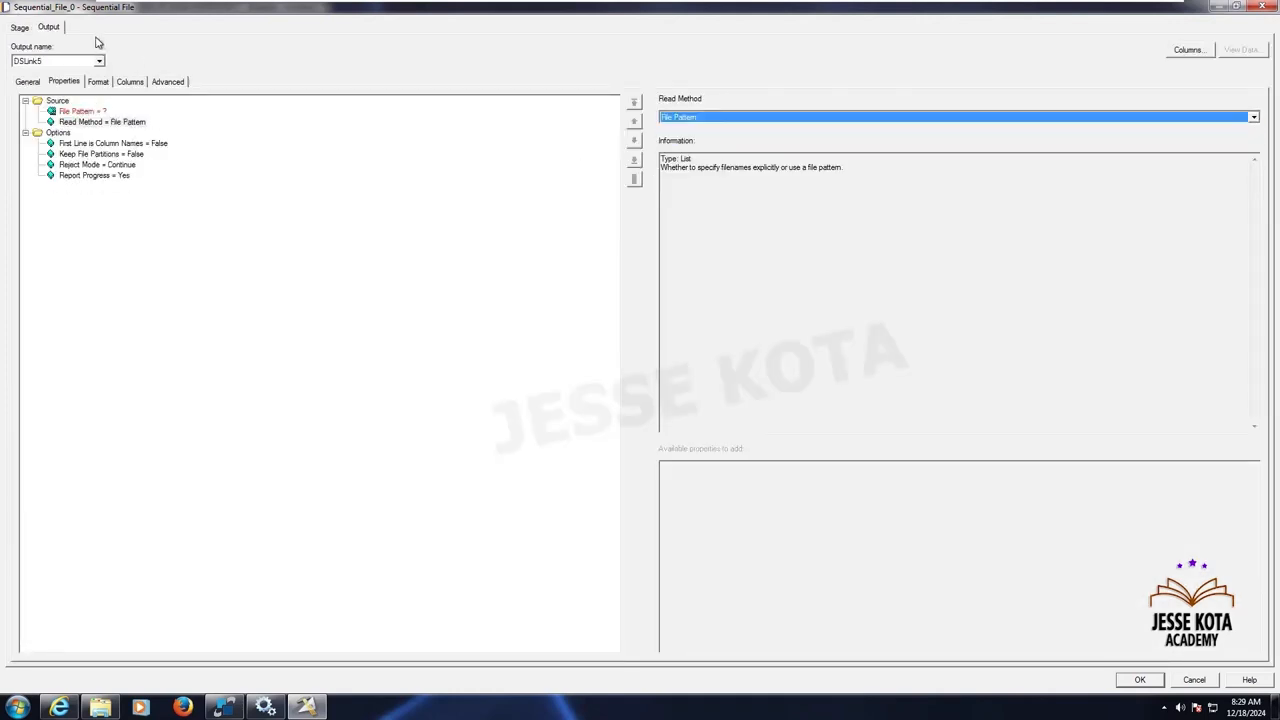
click(20, 28)
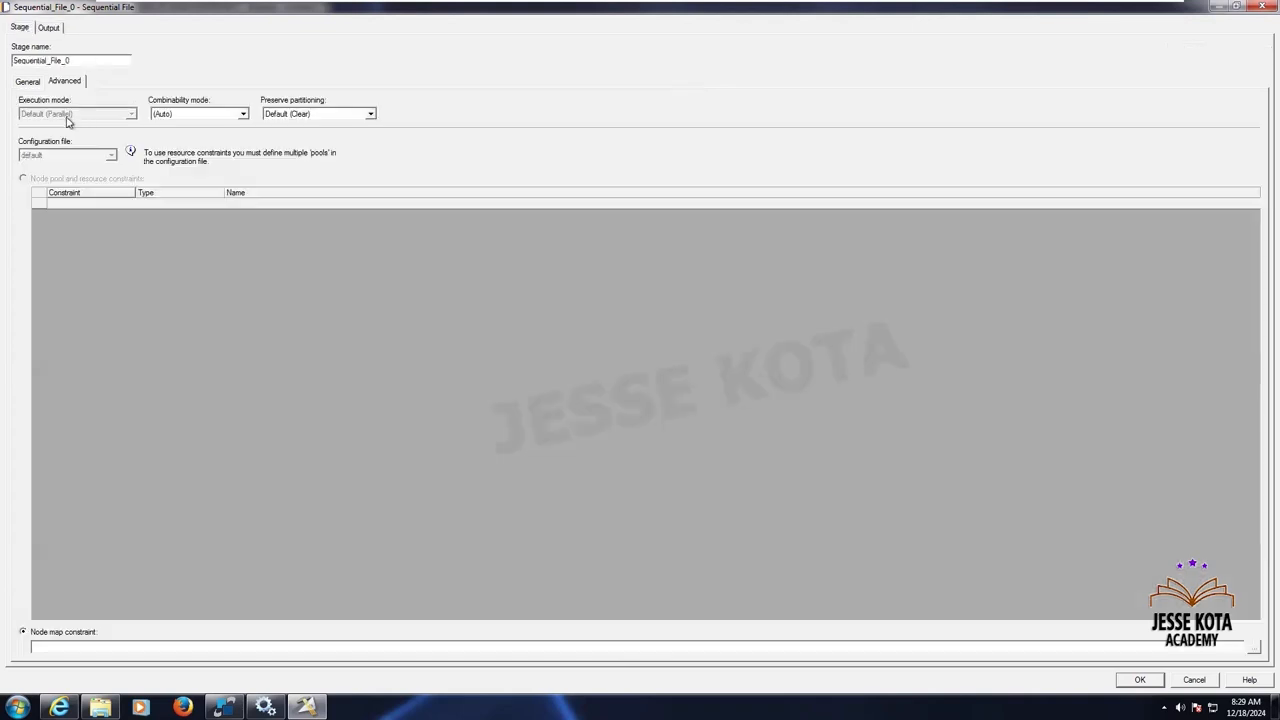
Review the Read Method setting against the stage's execution mode and switch to the Sequential File Stage slide in the browser
click(49, 28)
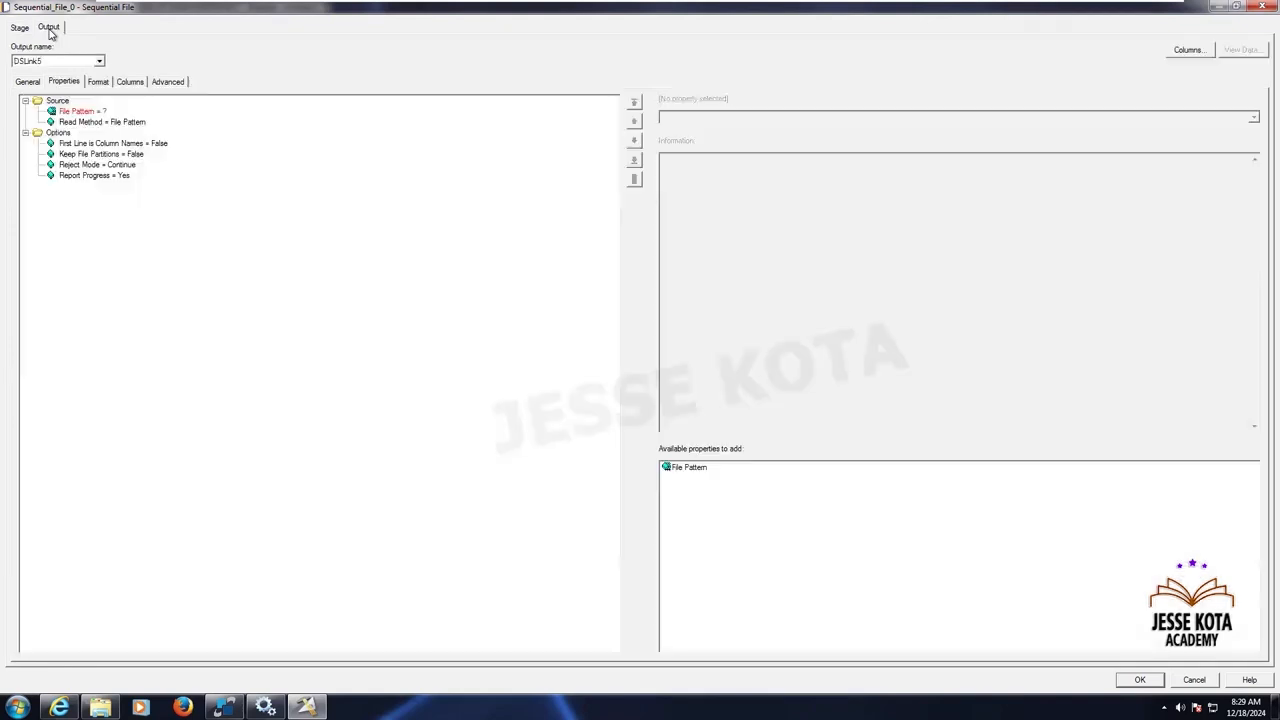
click(128, 122)
click(19, 28)
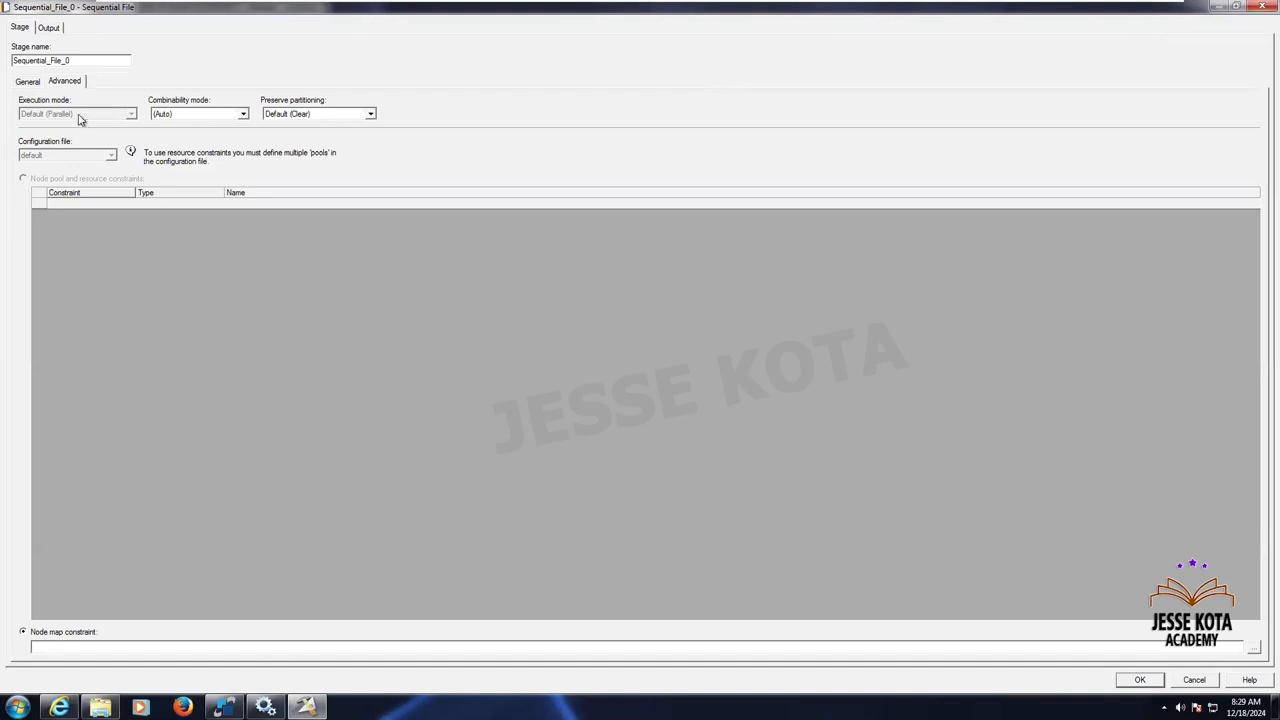
mouse_move(826, 5)
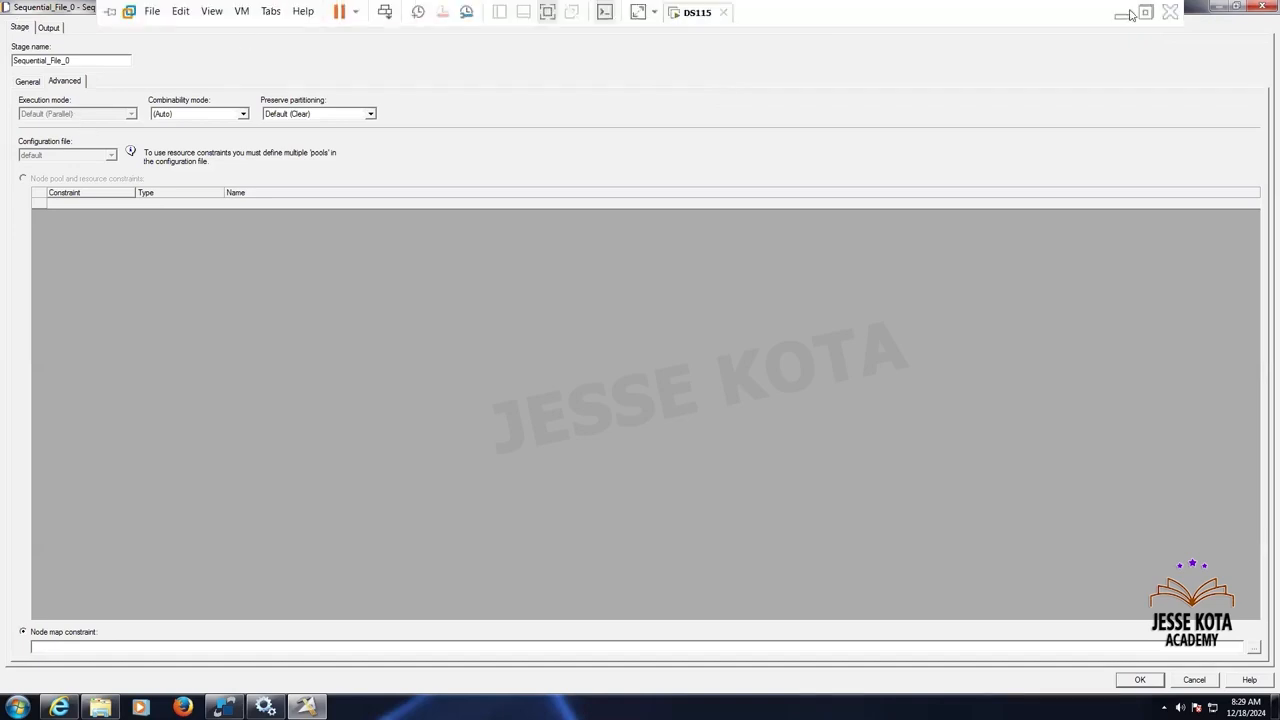
click(1124, 14)
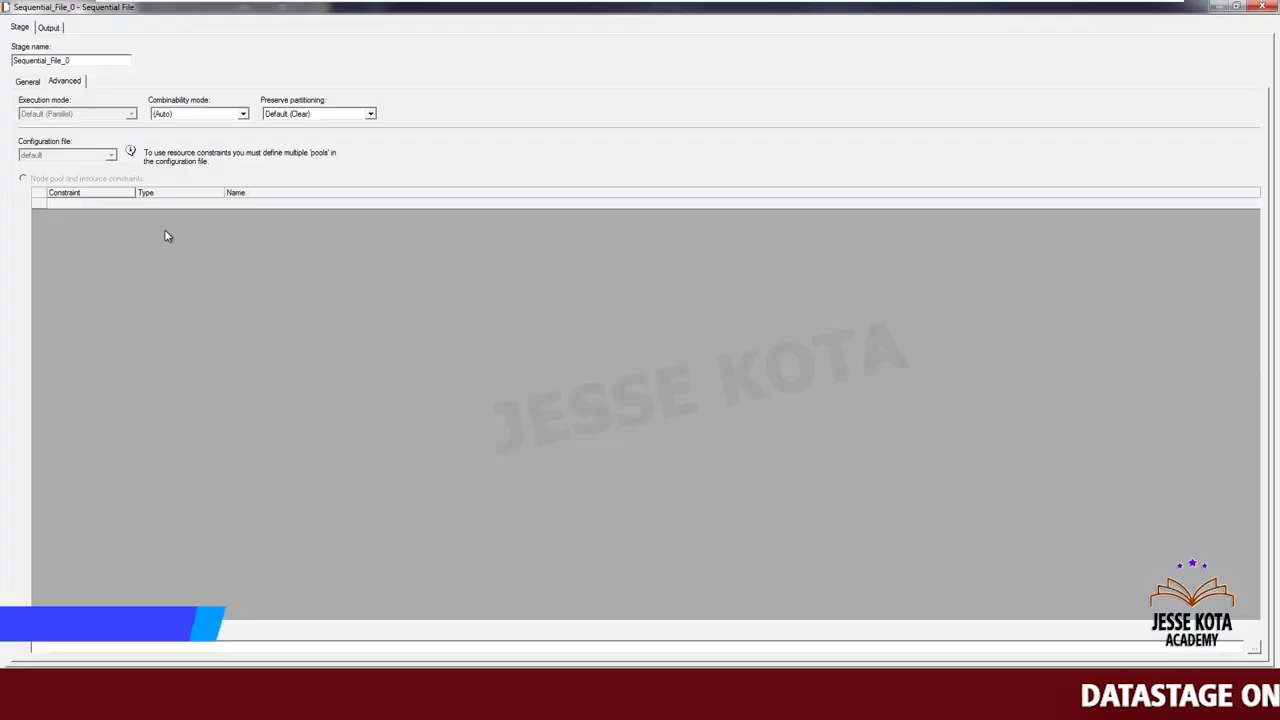
Return to the stage editor, restore the Read Method to Specific File(s), and check the resulting execution mode
click(49, 28)
click(113, 122)
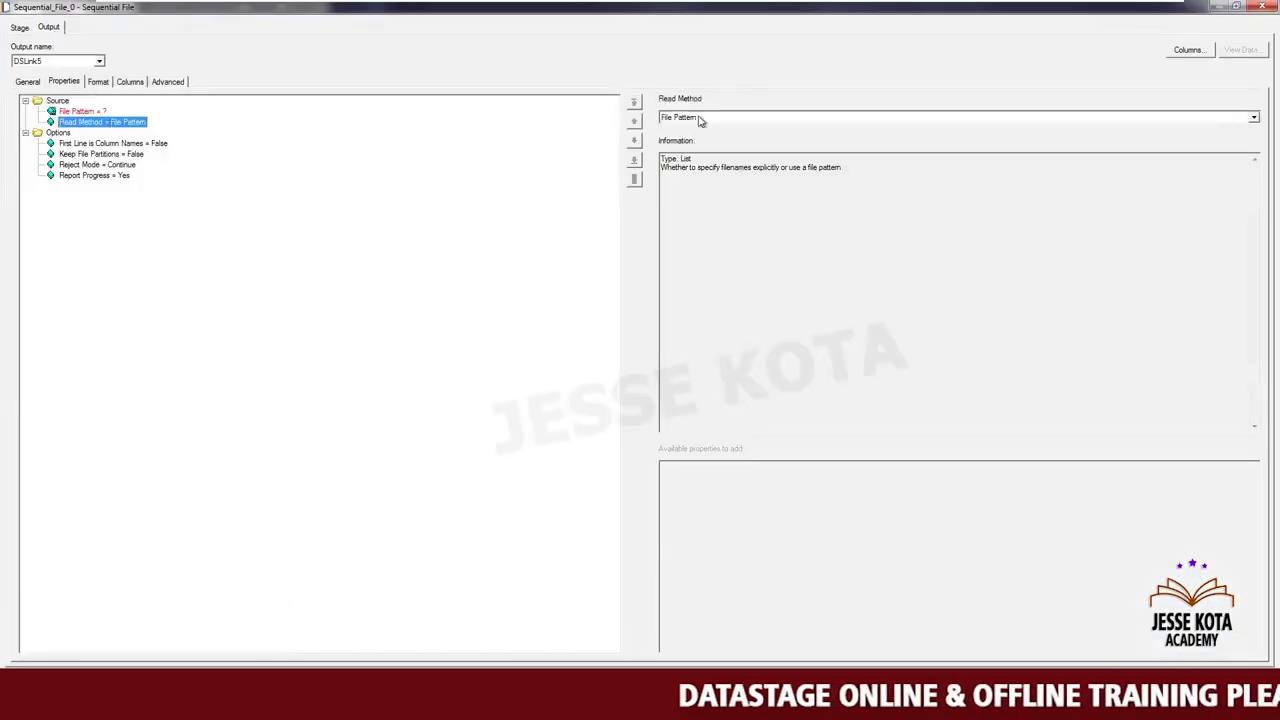
click(700, 118)
click(690, 138)
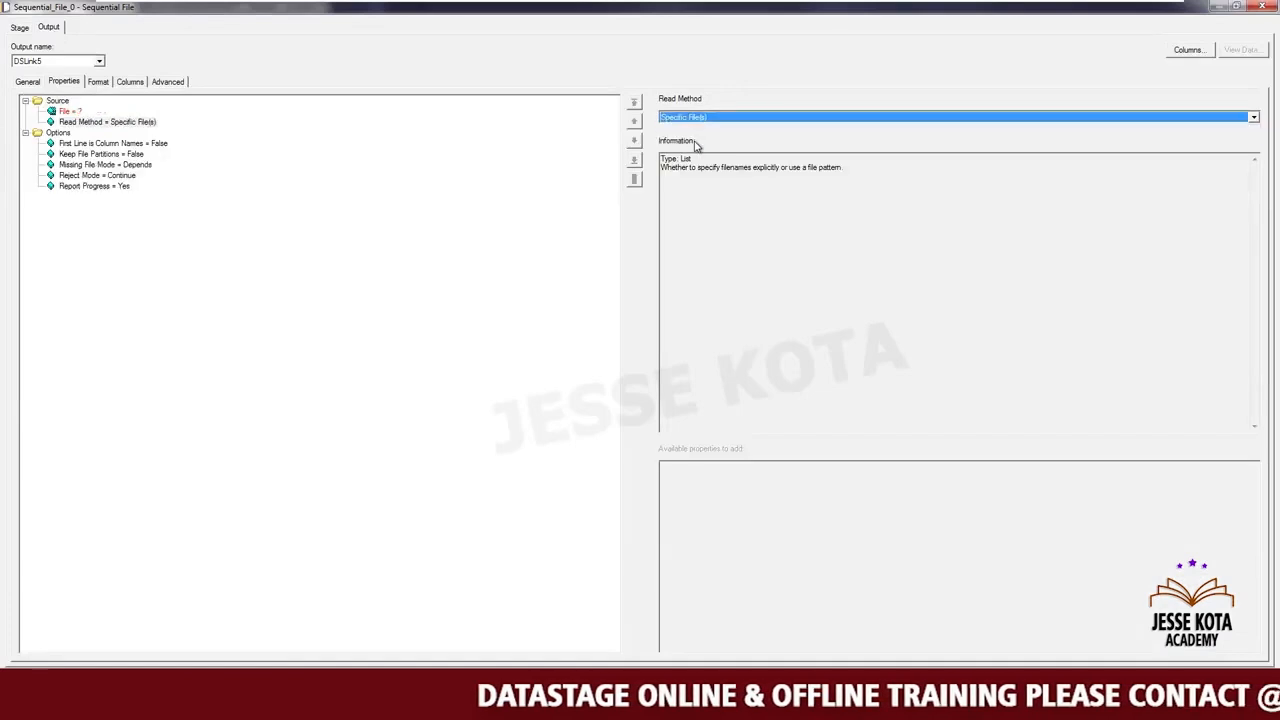
click(17, 27)
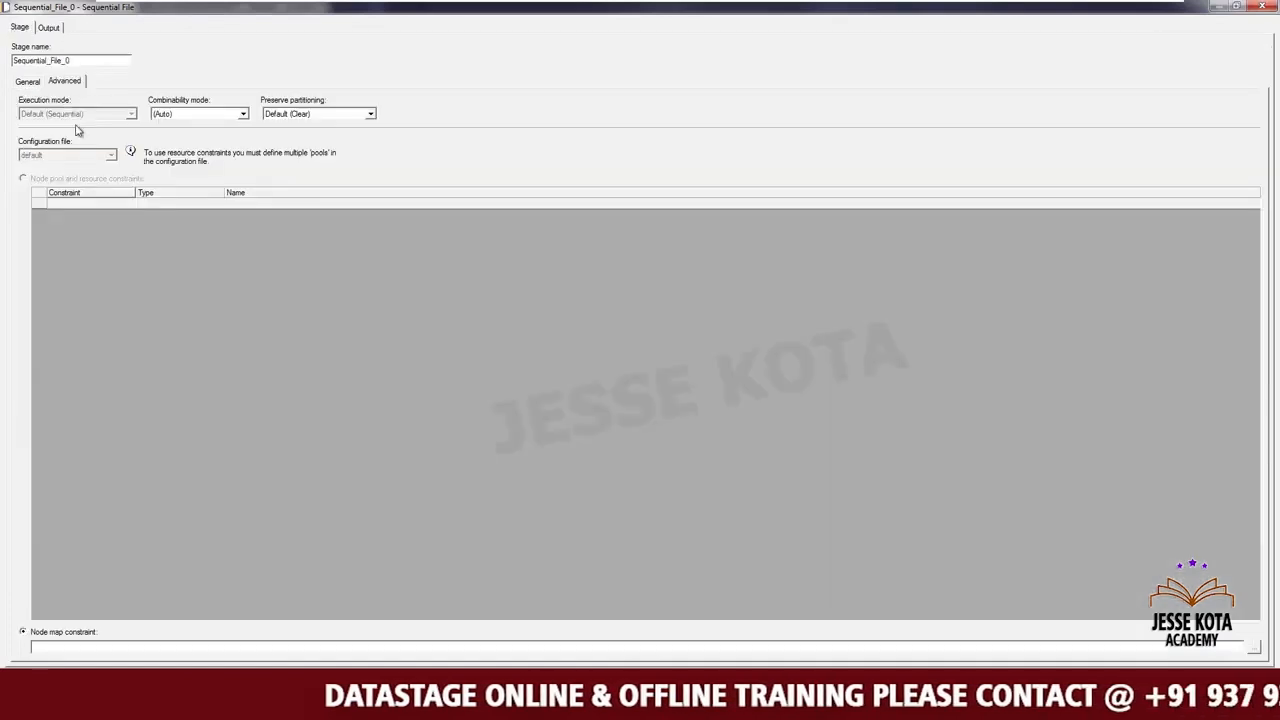
Add the Read From Multiple Nodes property to the output options after consulting the slide on parallel execution
click(50, 27)
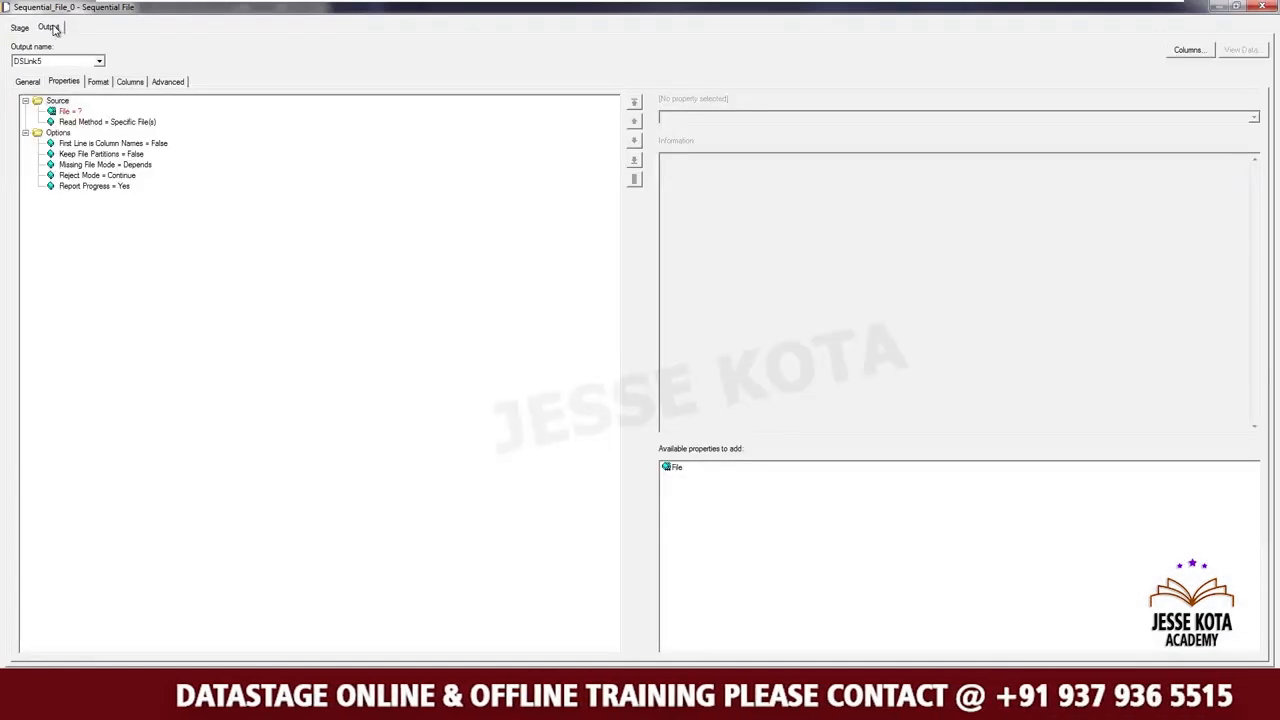
click(57, 132)
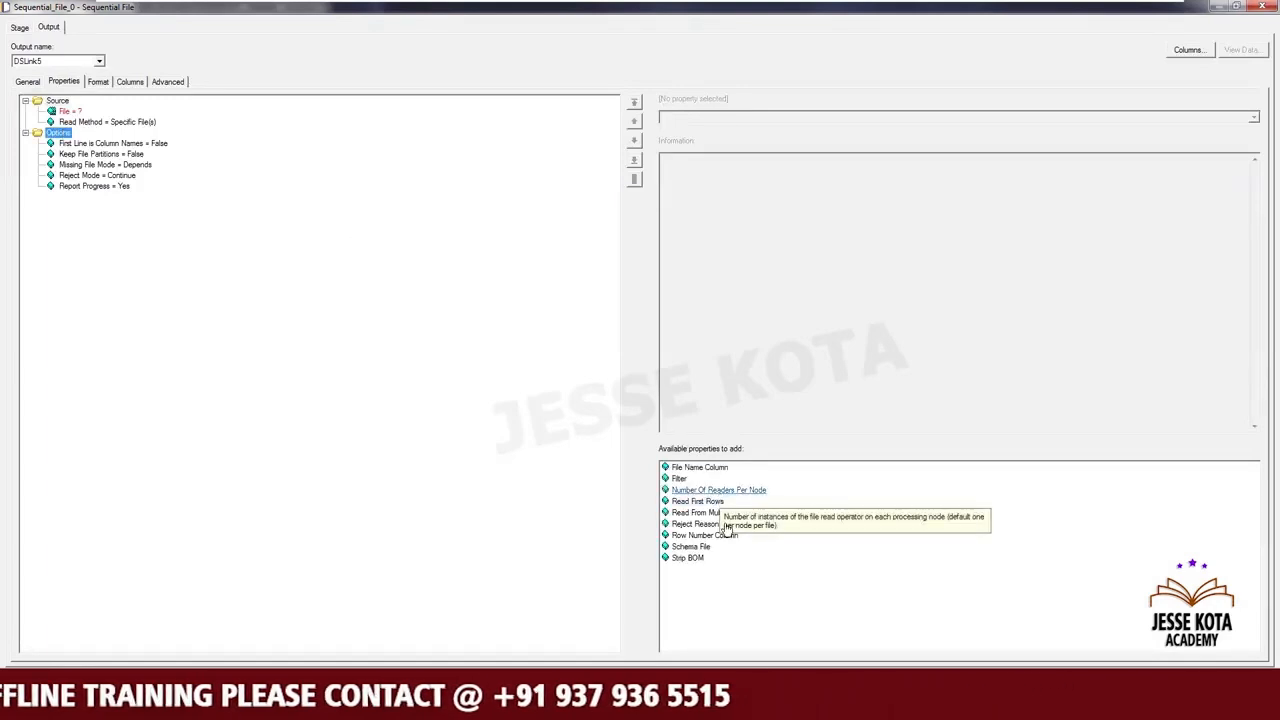
mouse_move(1065, 6)
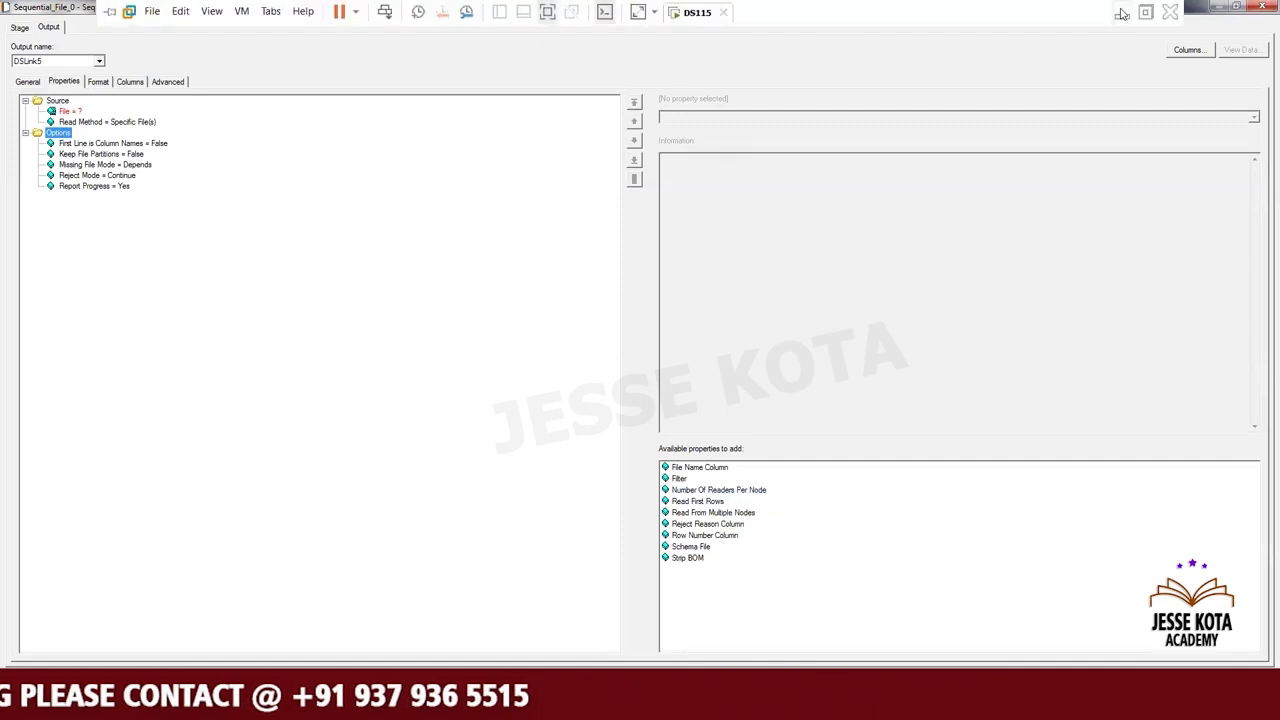
click(1122, 13)
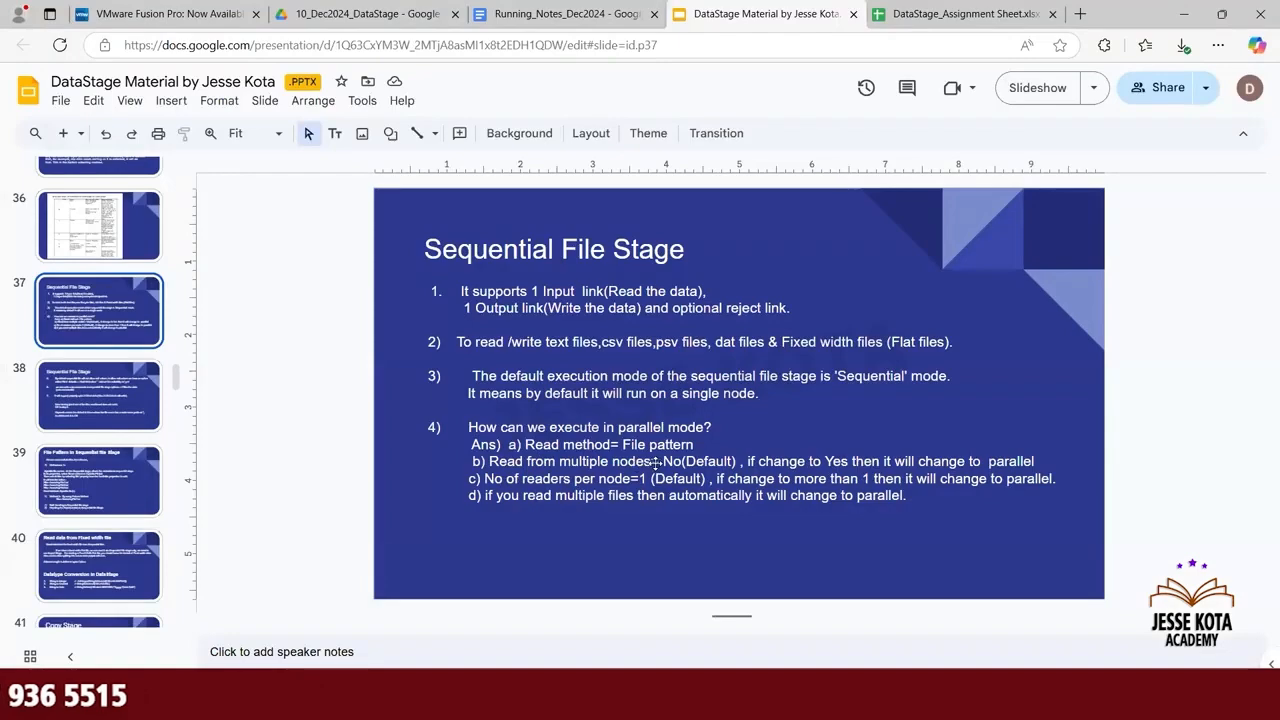
click(597, 705)
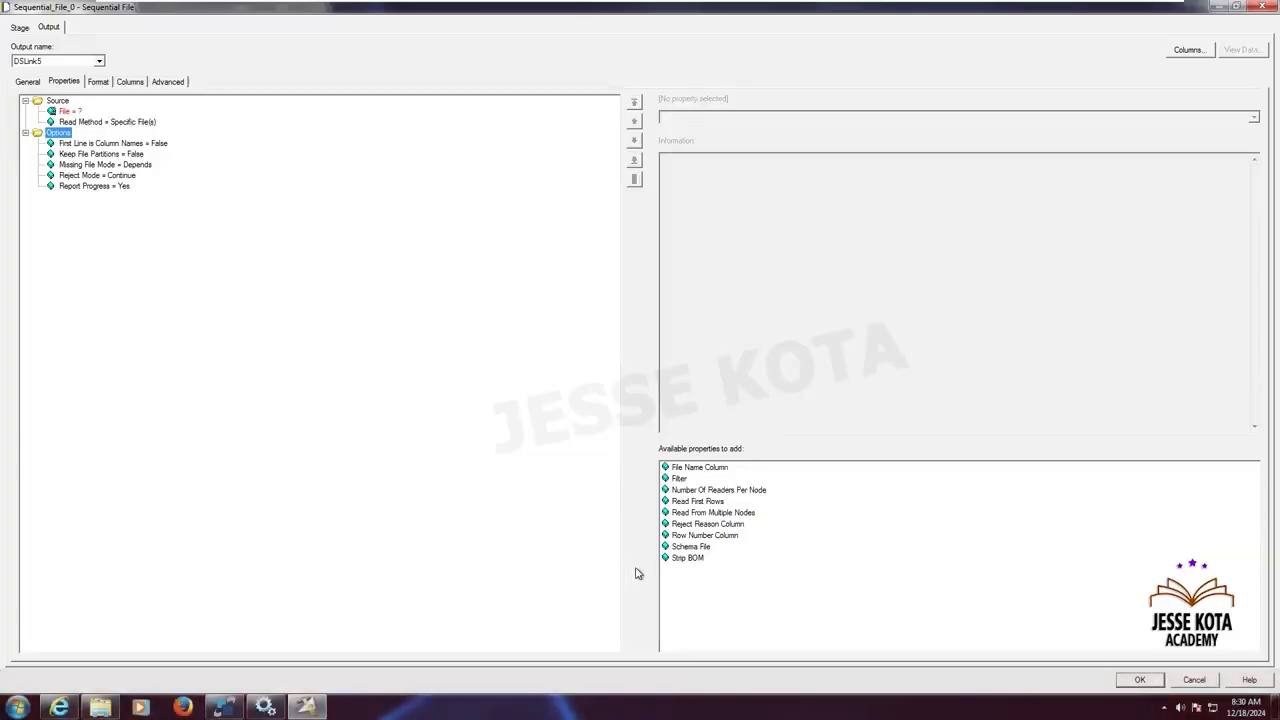
double_click(723, 513)
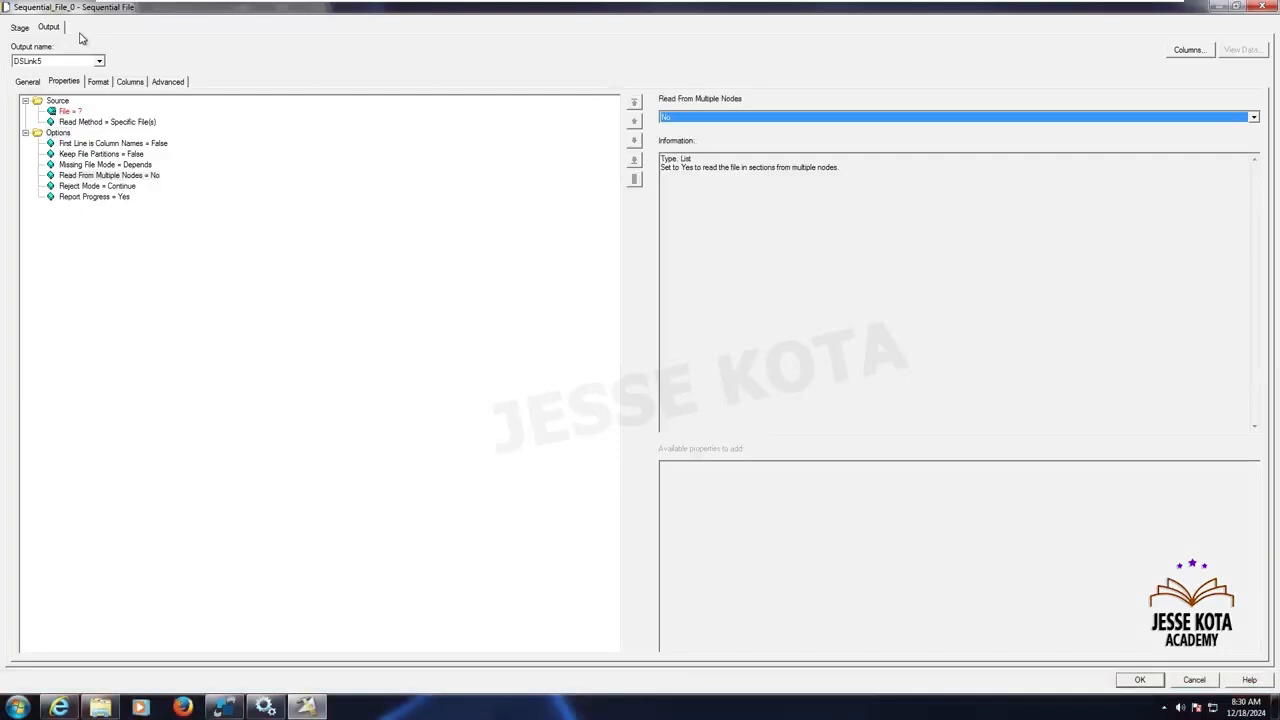
Set Read From Multiple Nodes to Yes and compare the stage's execution mode before and after the change
click(22, 28)
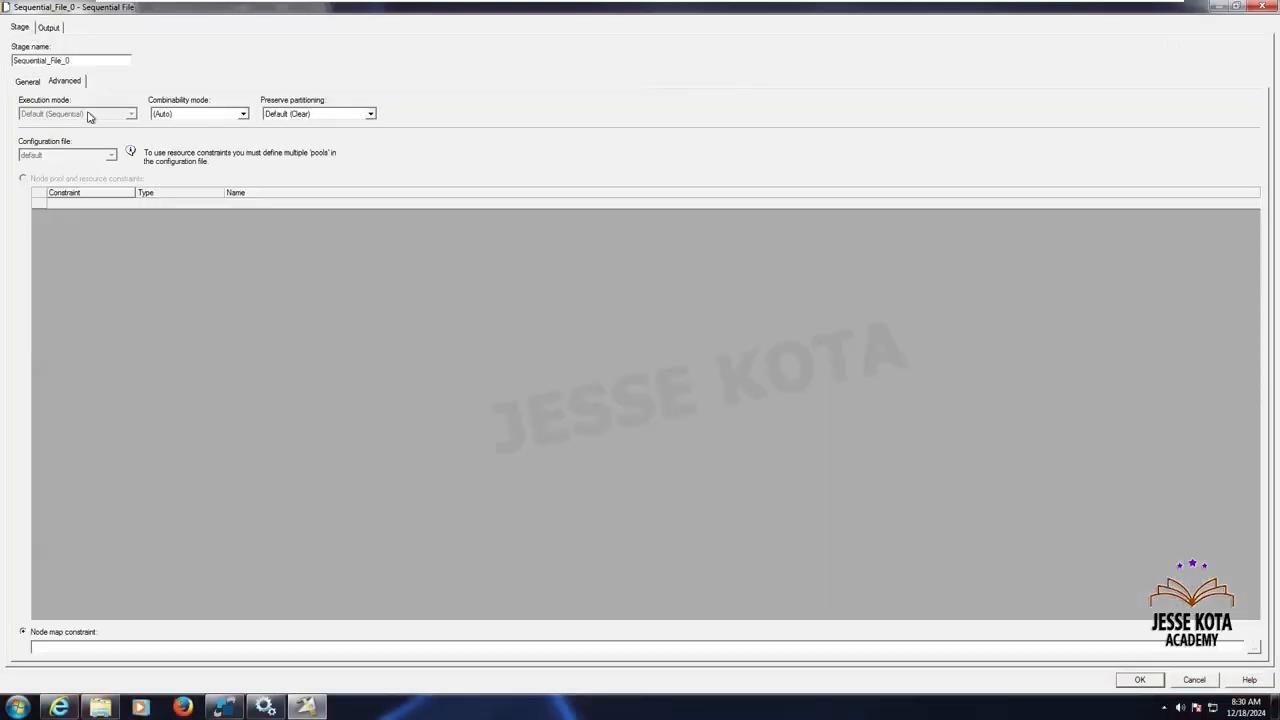
click(47, 28)
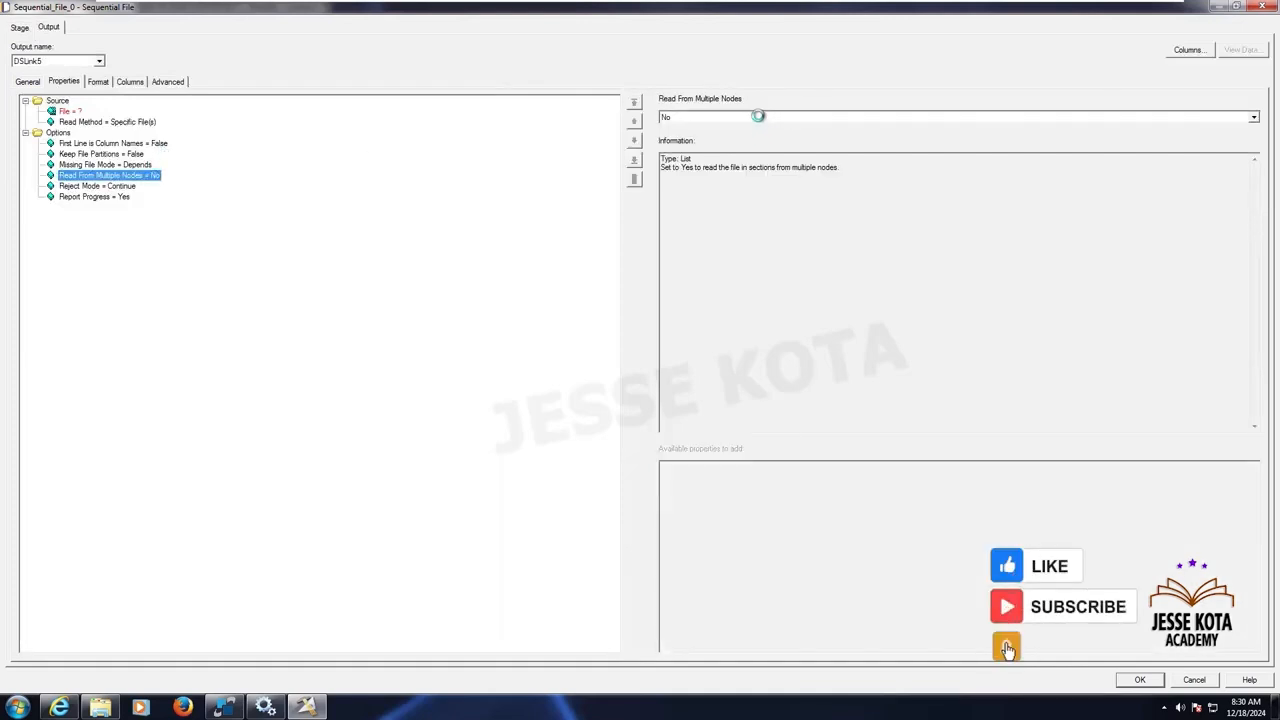
click(758, 116)
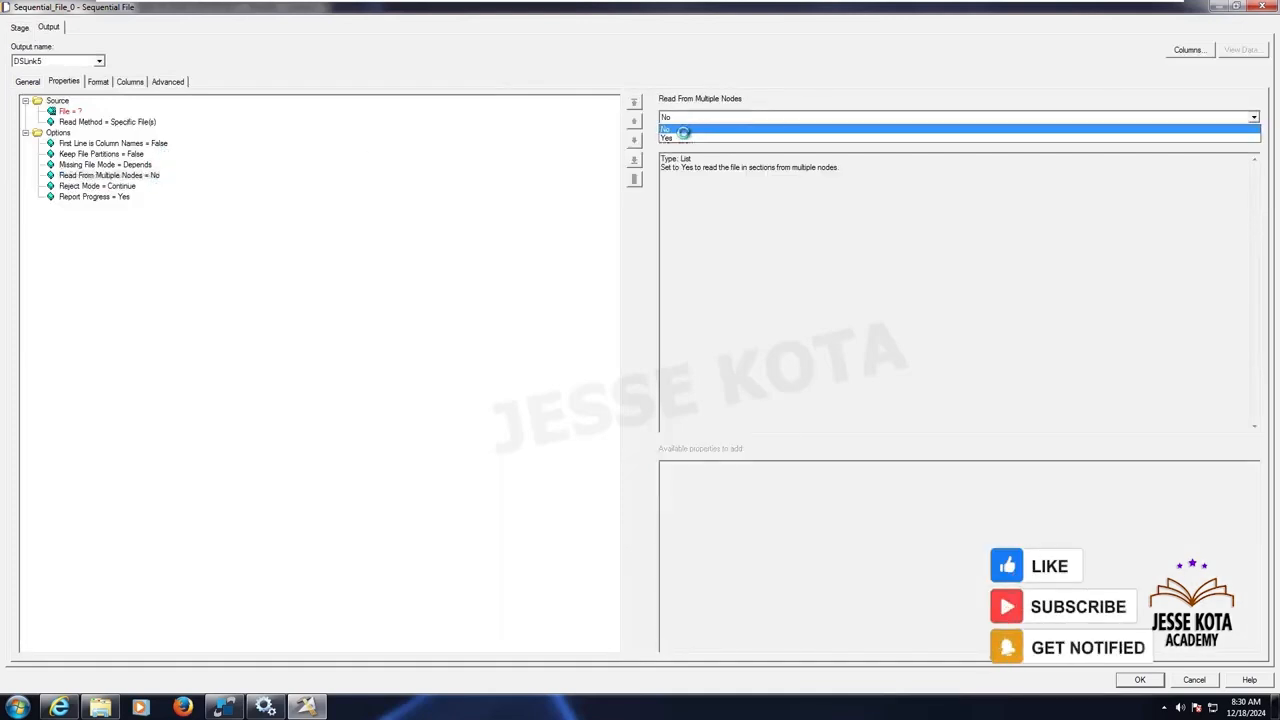
click(678, 129)
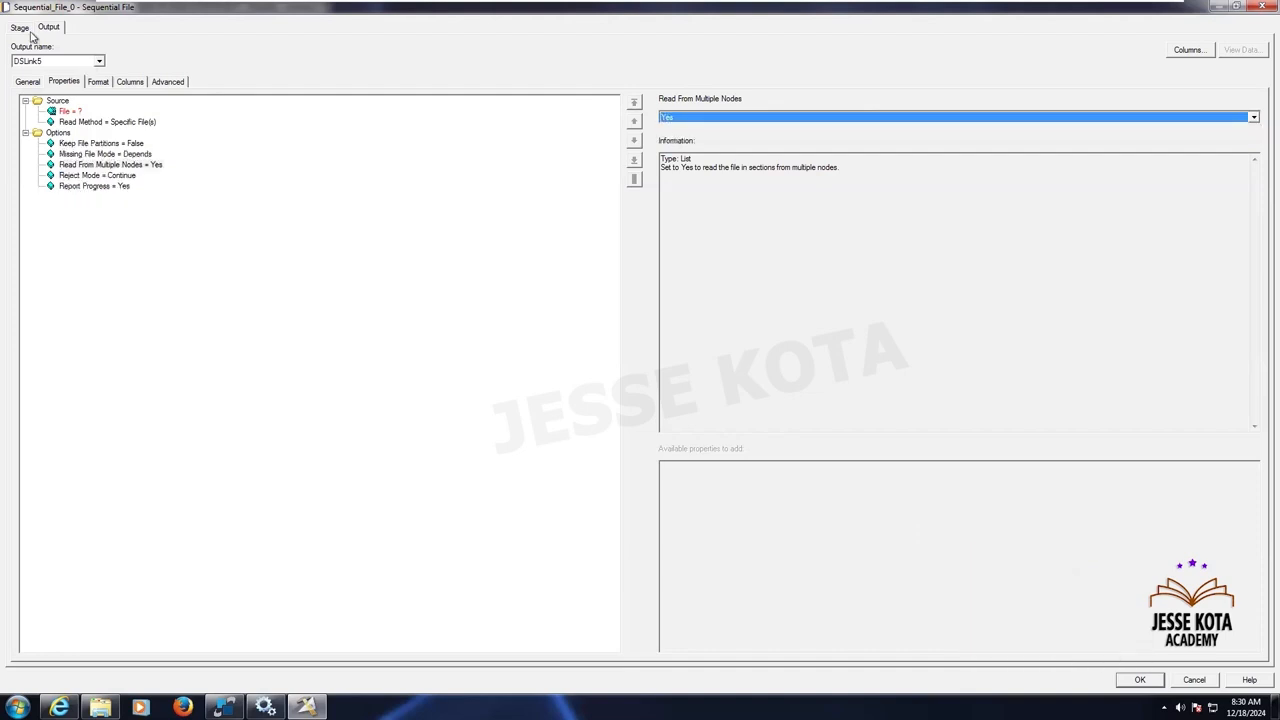
click(20, 28)
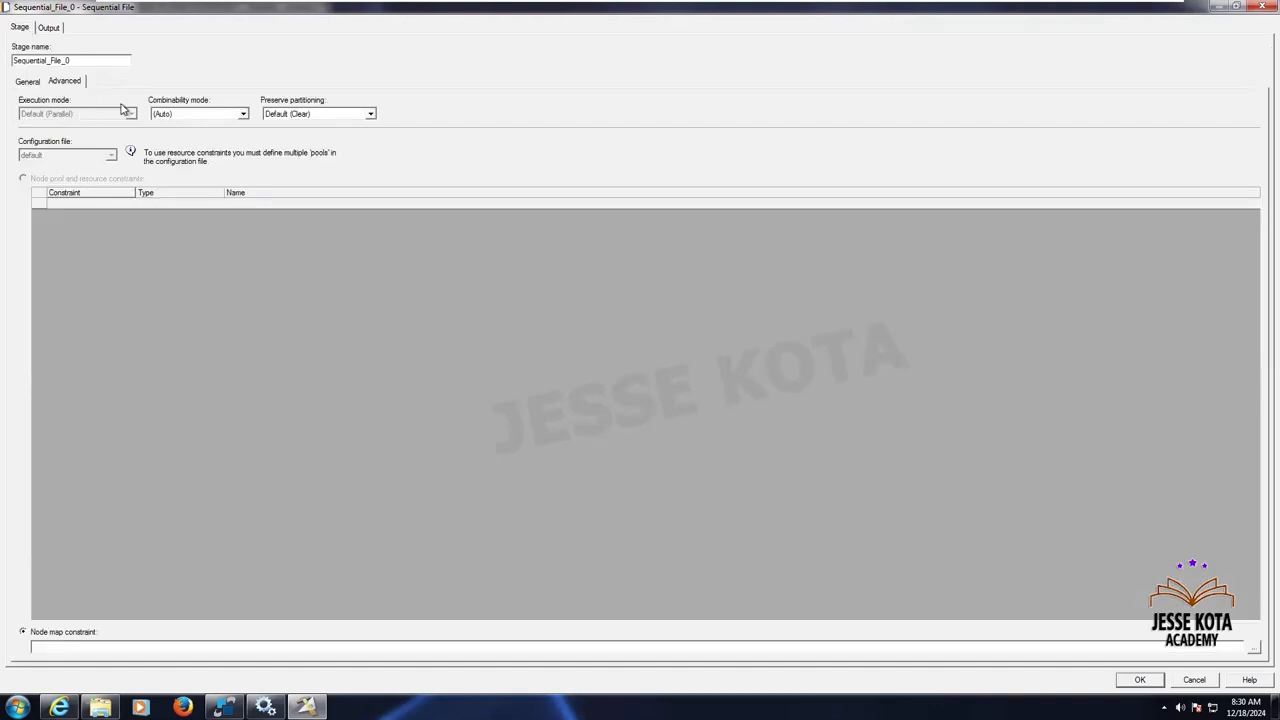
Remove the Read From Multiple Nodes property from the output options and check the stage's execution mode
click(50, 27)
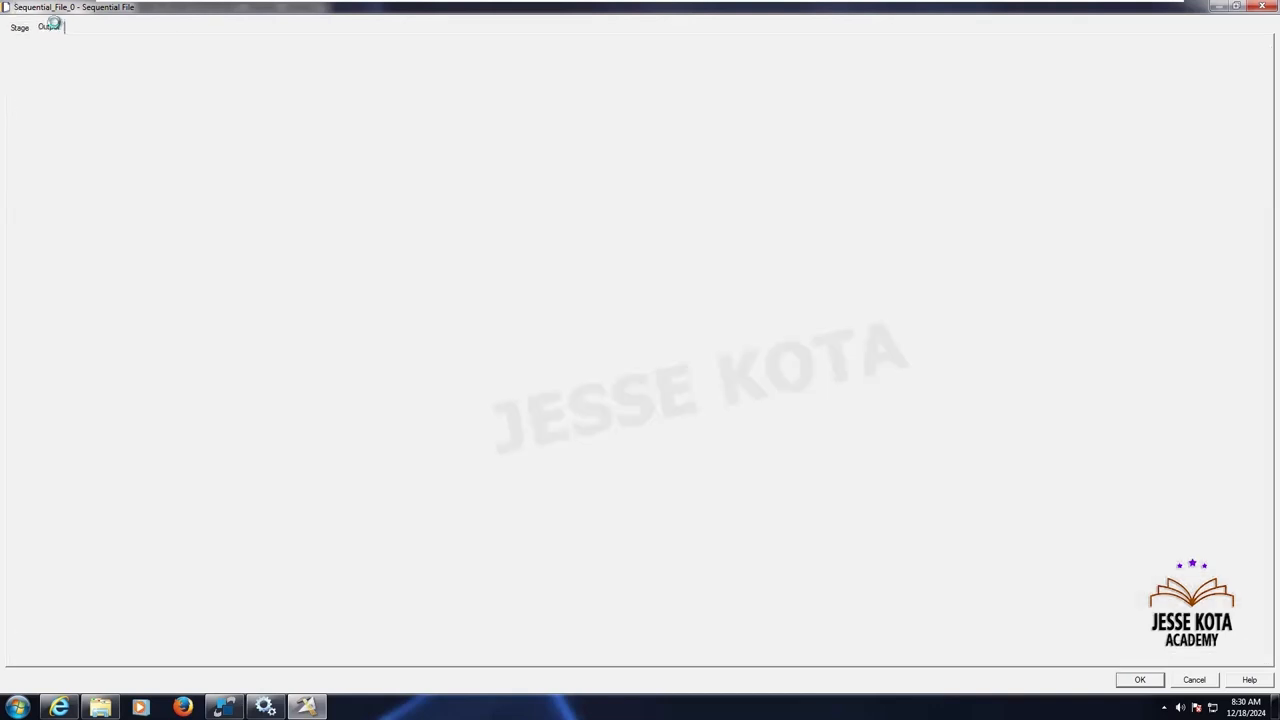
click(141, 165)
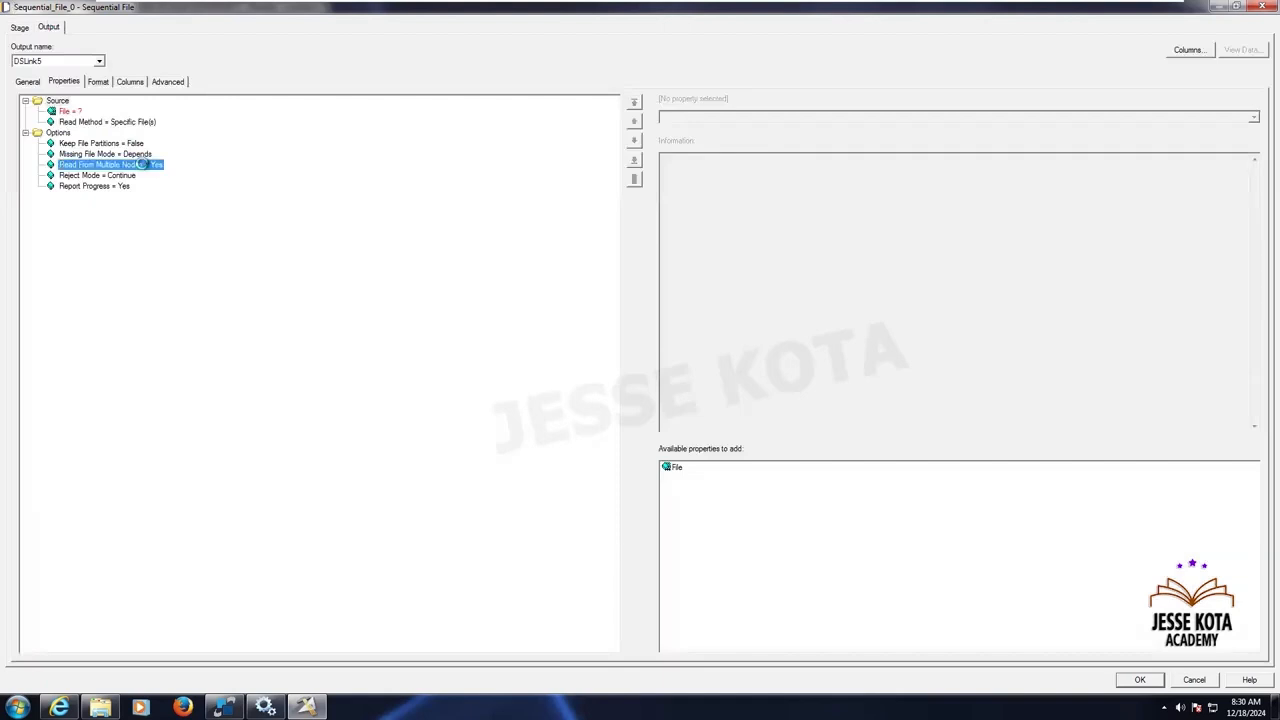
key(Delete)
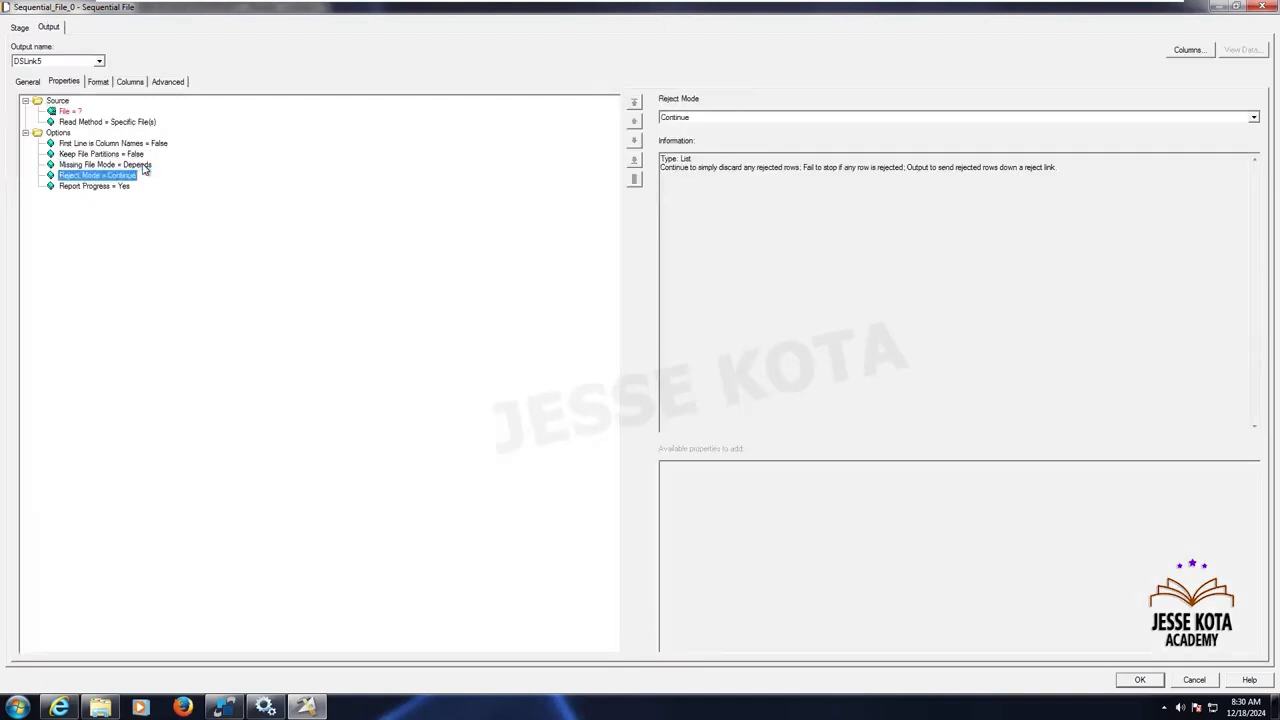
click(20, 28)
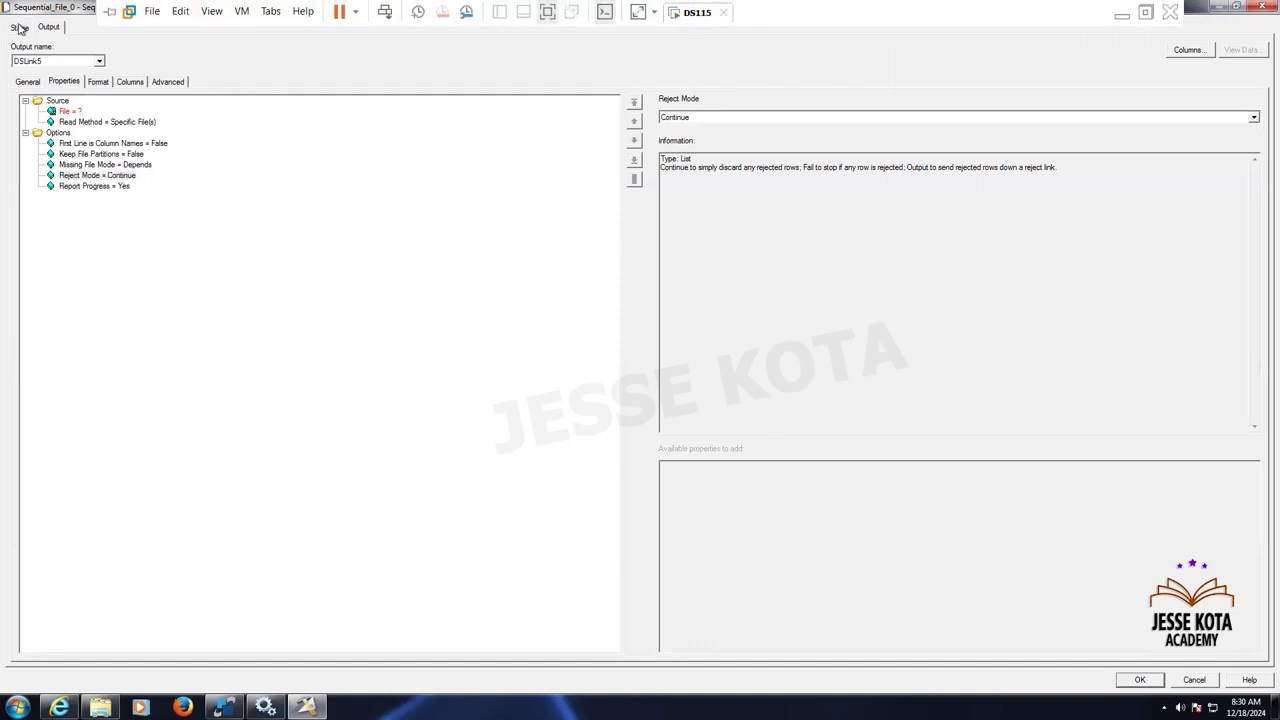
mouse_move(657, 5)
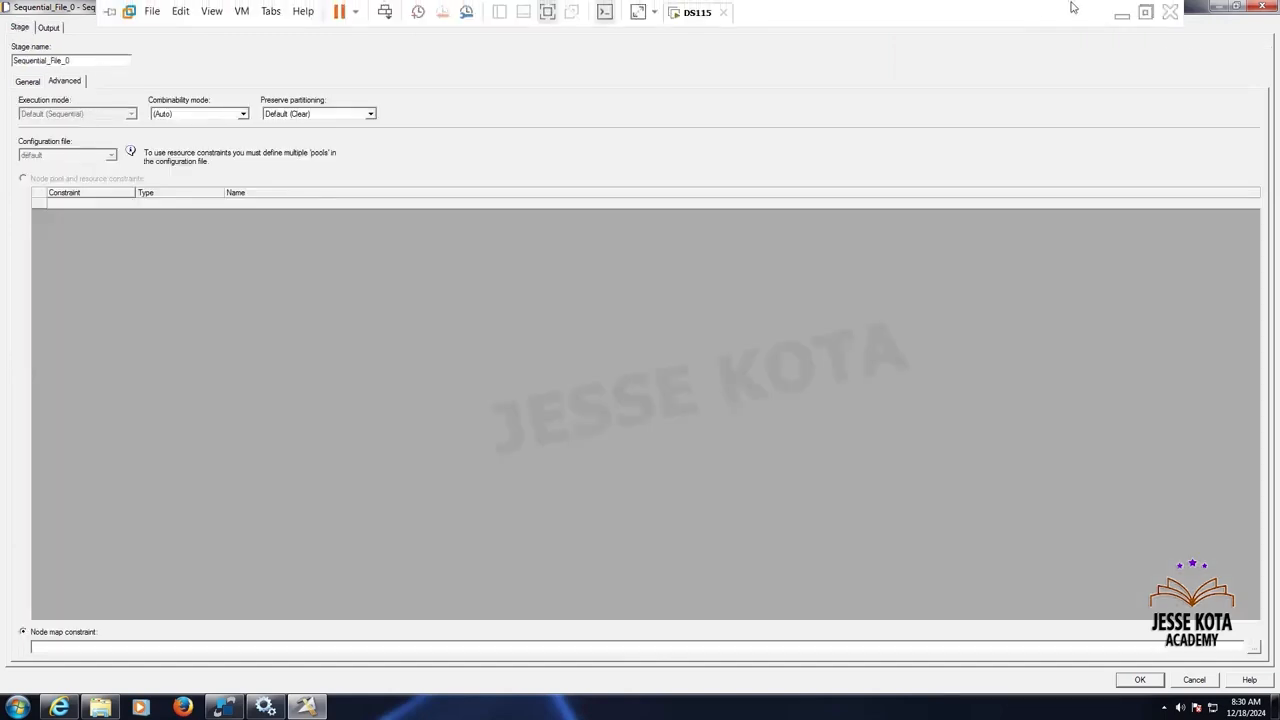
click(1121, 14)
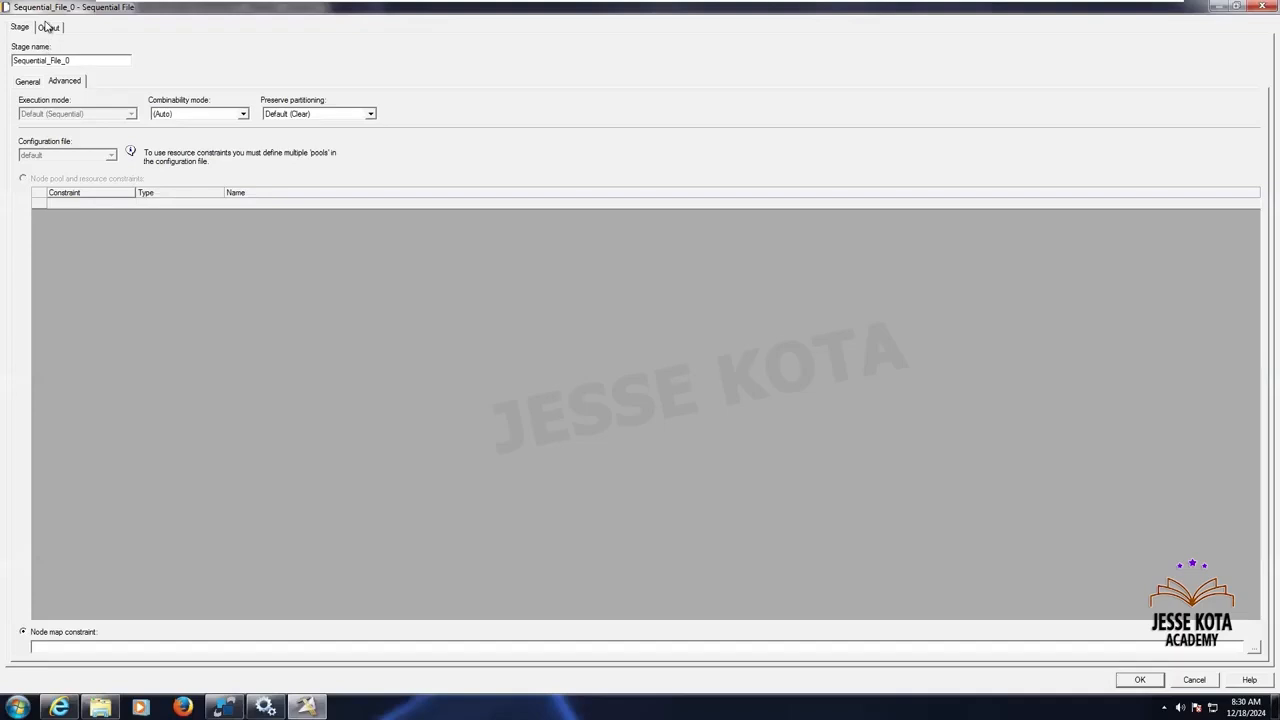
Add the Number Of Readers Per Node property to the output options and check the stage's execution mode
click(48, 27)
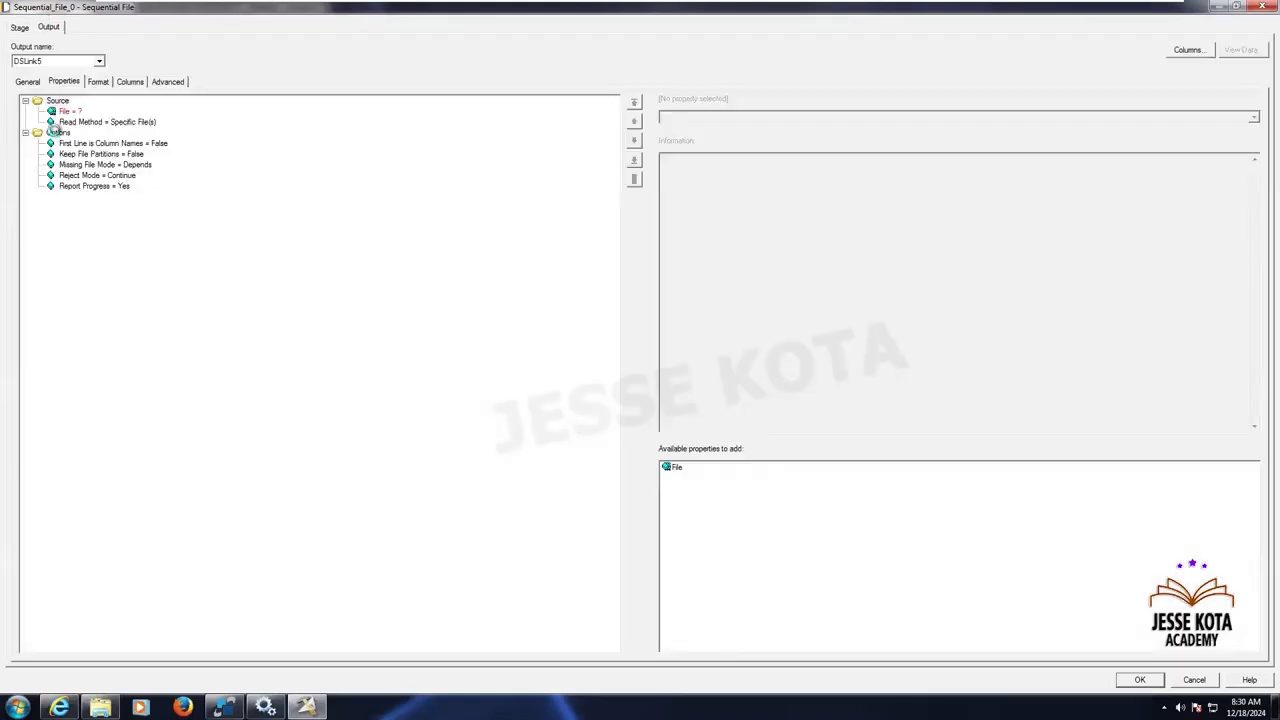
click(57, 132)
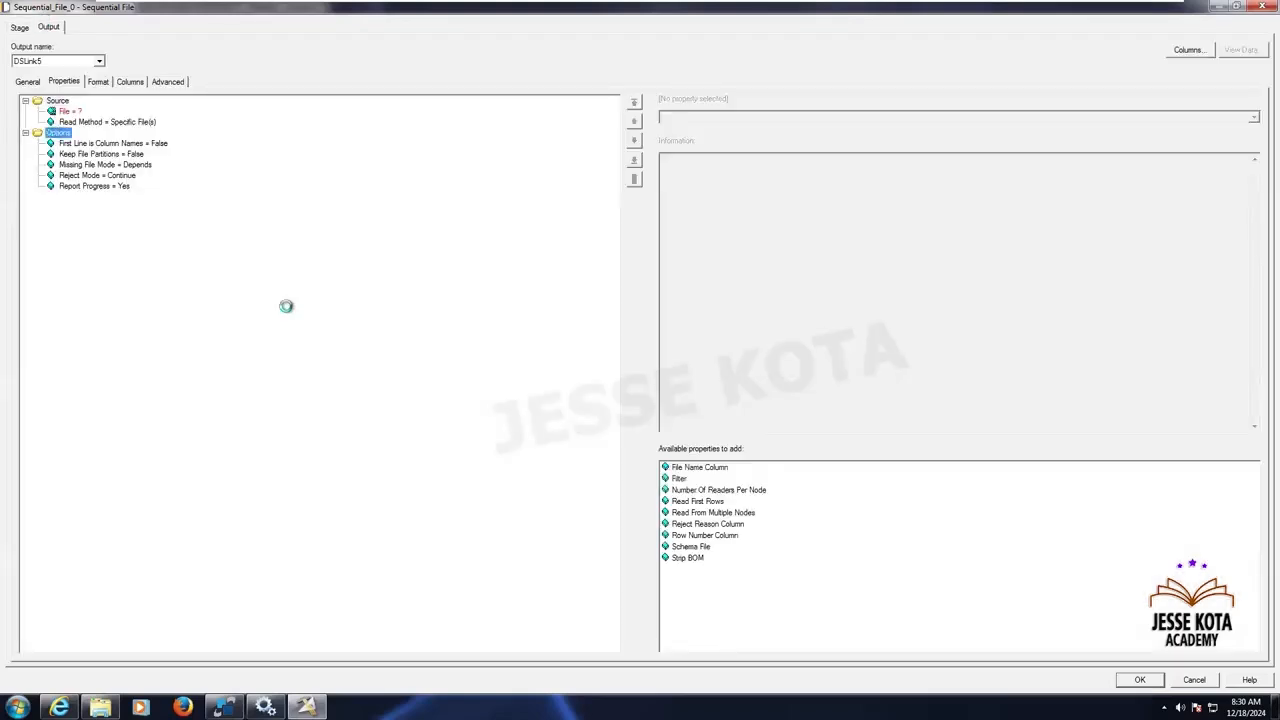
double_click(718, 491)
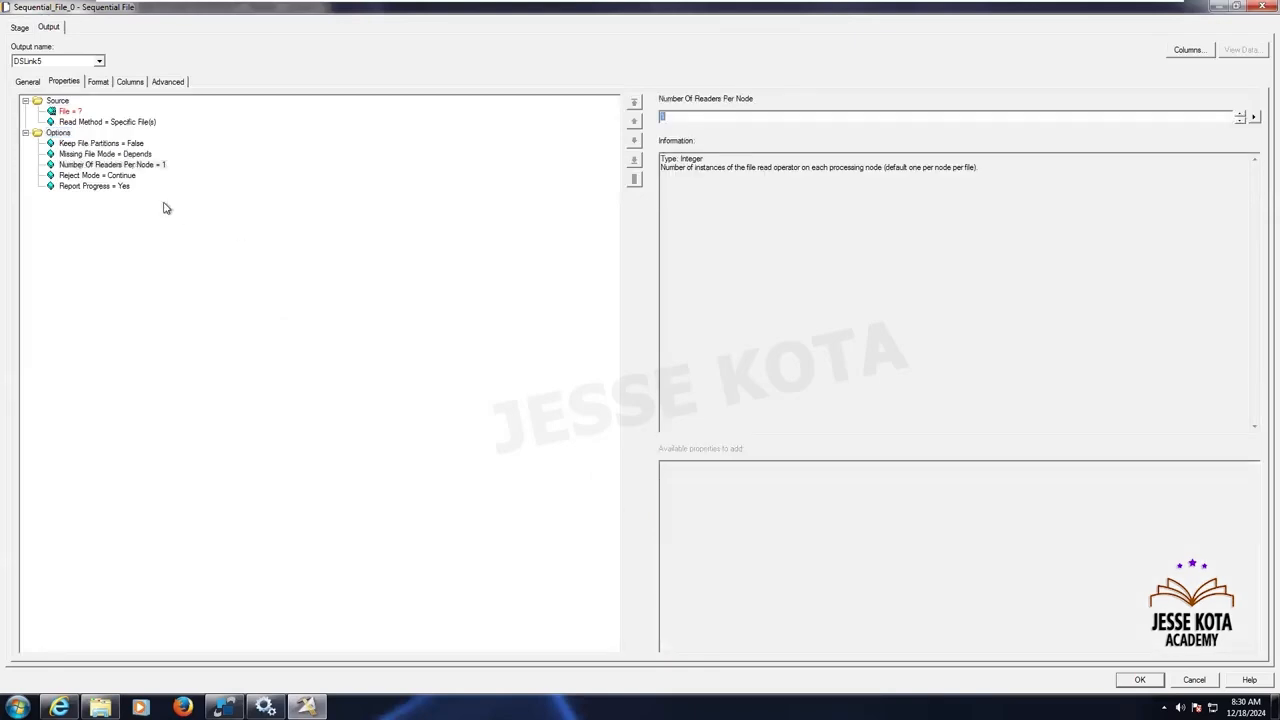
click(105, 143)
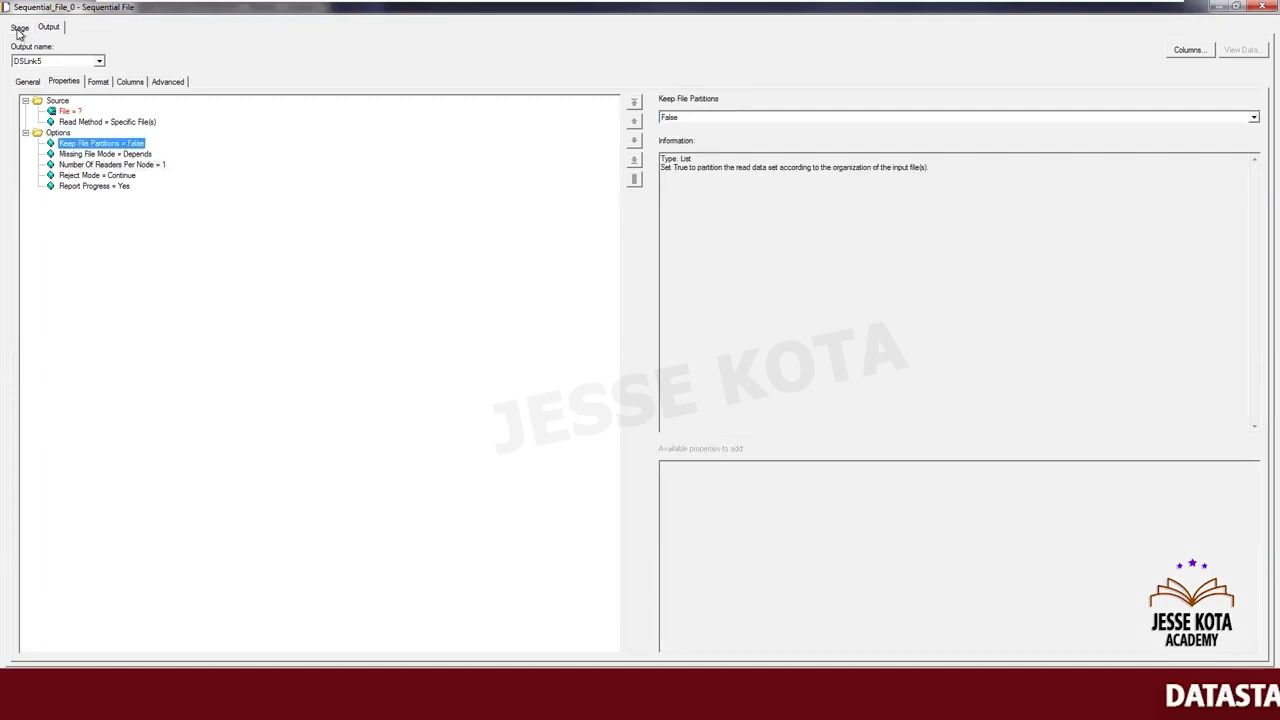
click(19, 28)
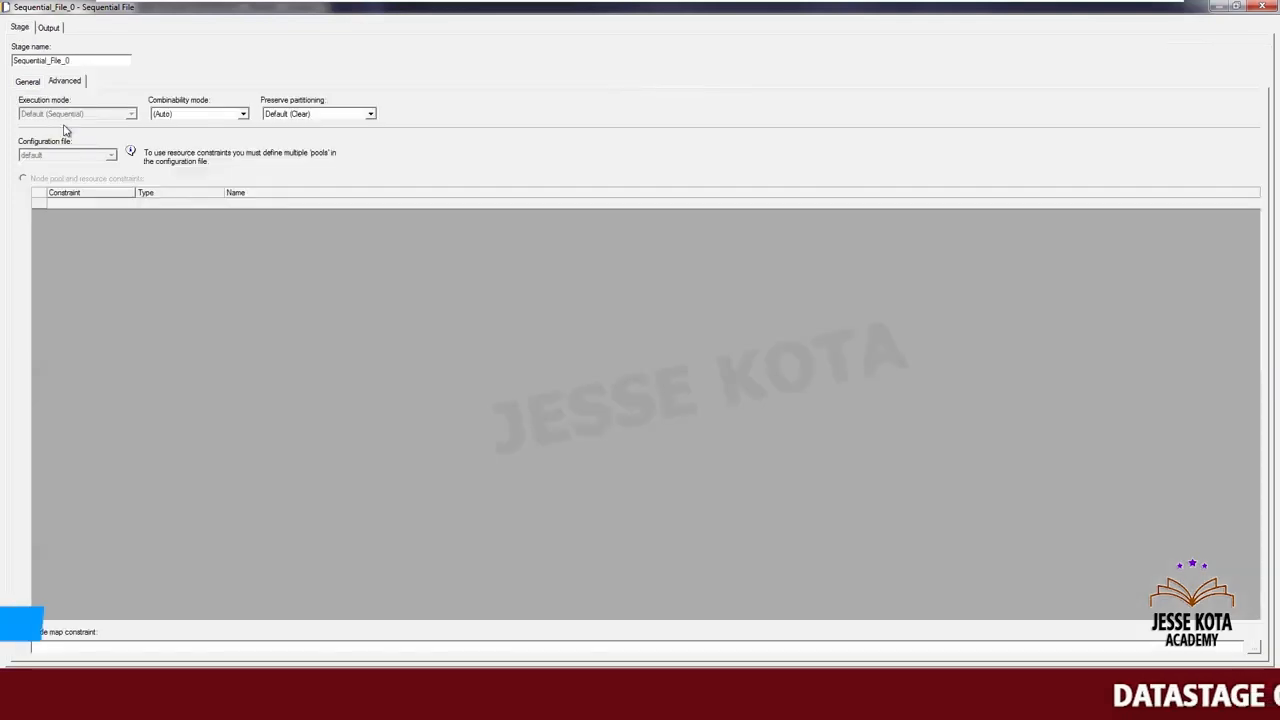
Set Number Of Readers Per Node to 2 and check the stage's execution mode
click(49, 28)
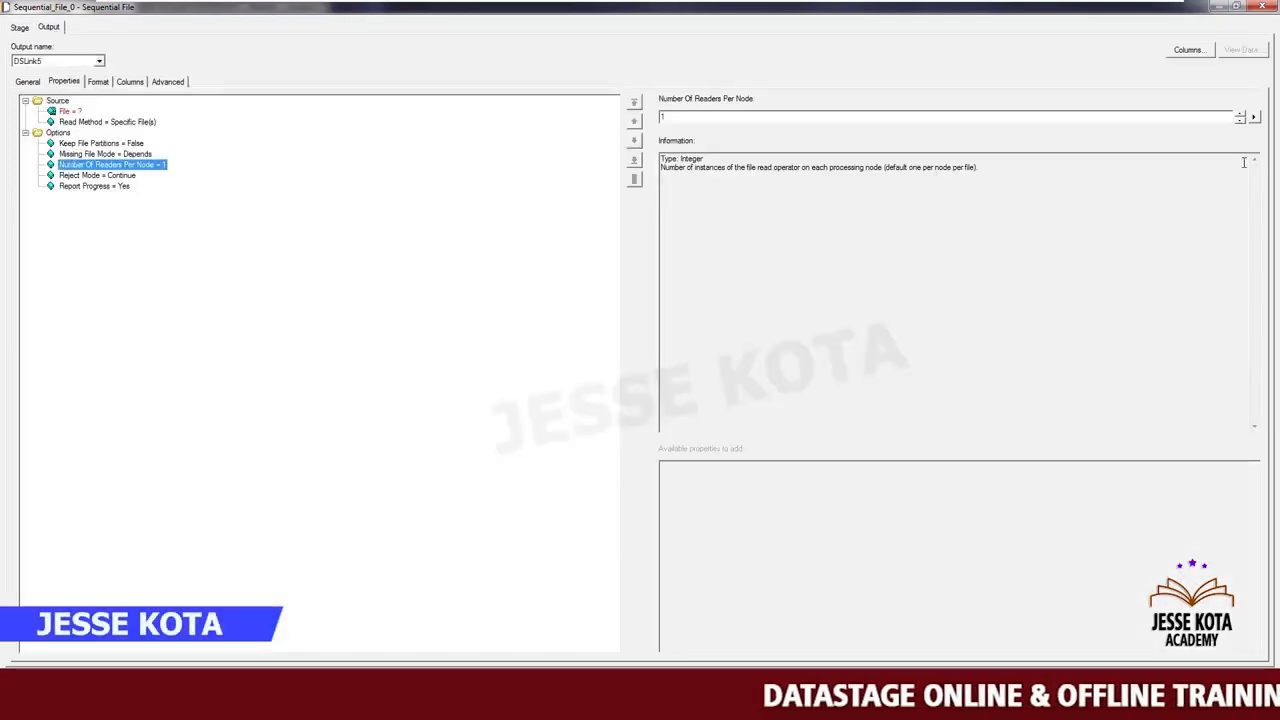
click(1240, 121)
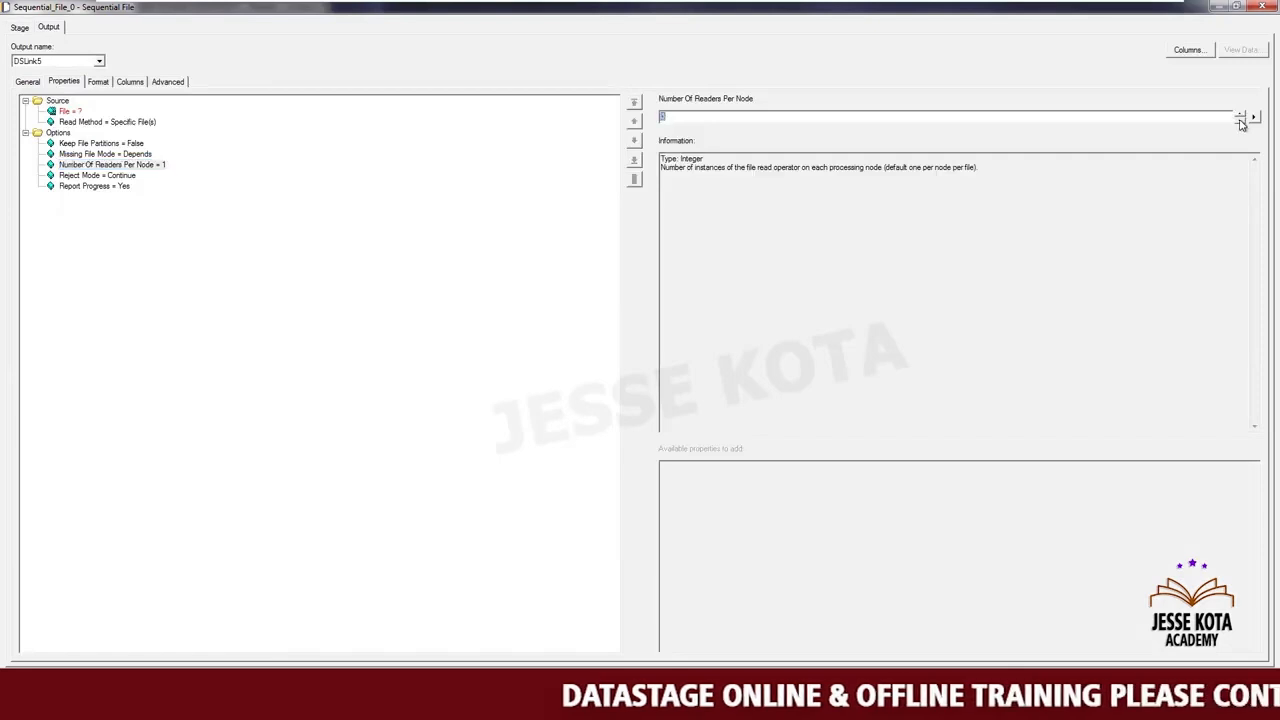
text(2)
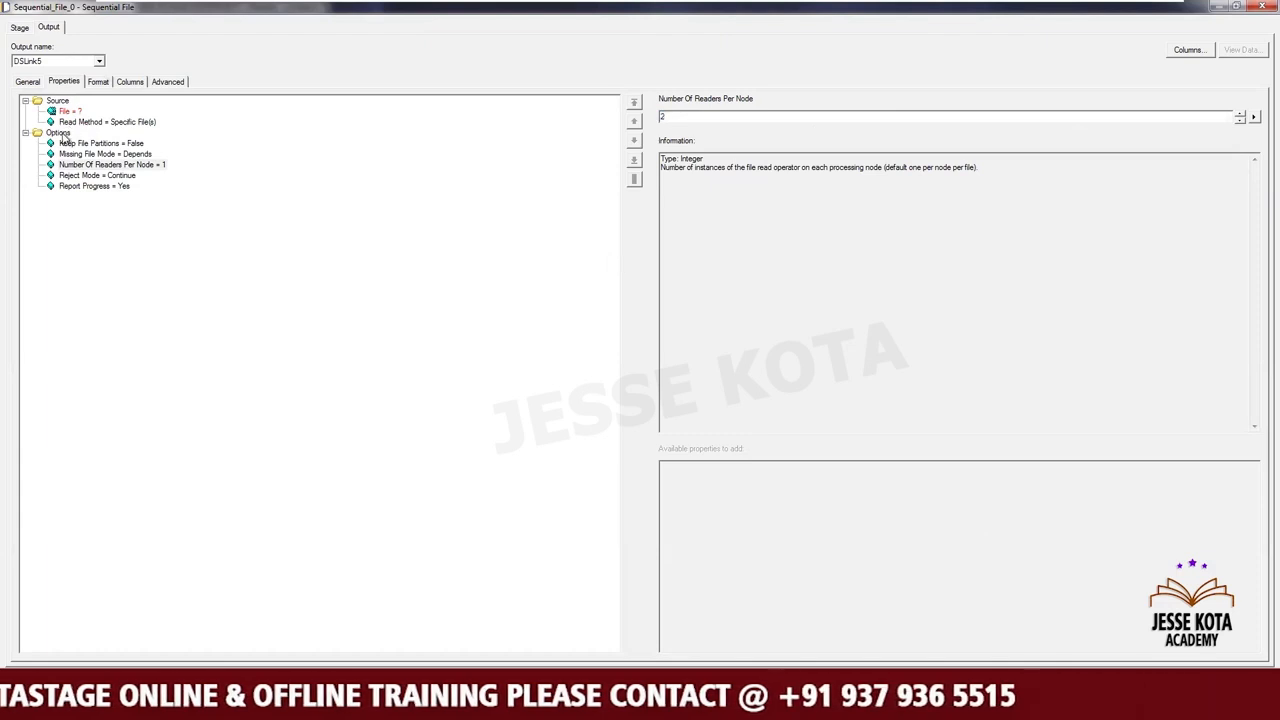
click(100, 143)
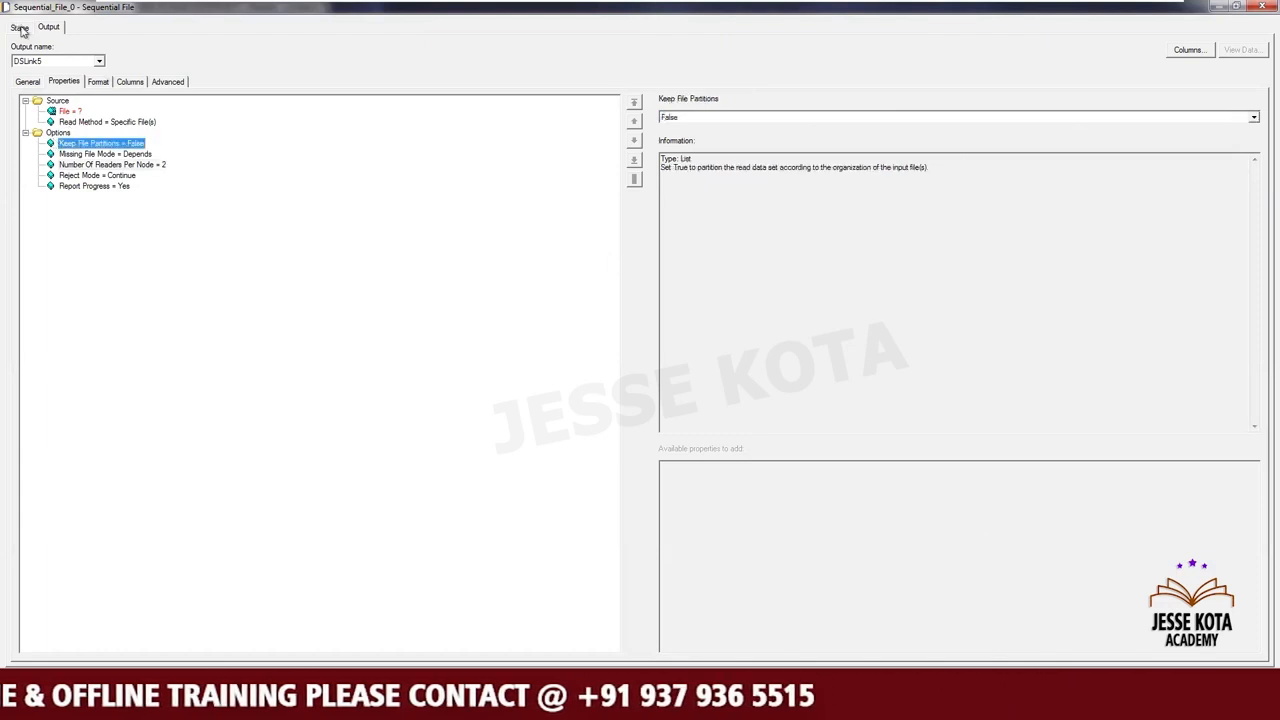
click(19, 26)
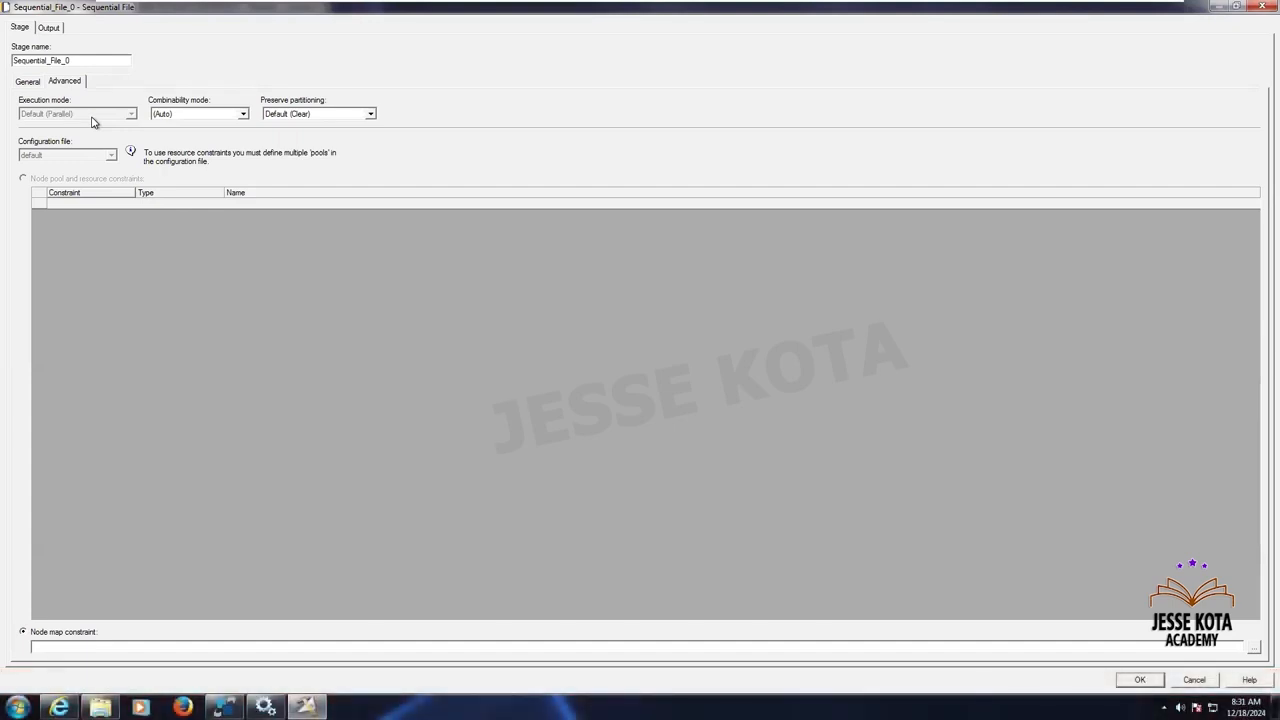
Consult the Sequential File Stage slide on null values, and add the line ='' under the Sequential file Stage heading in the Running_Notes_Dec2024 document
click(49, 27)
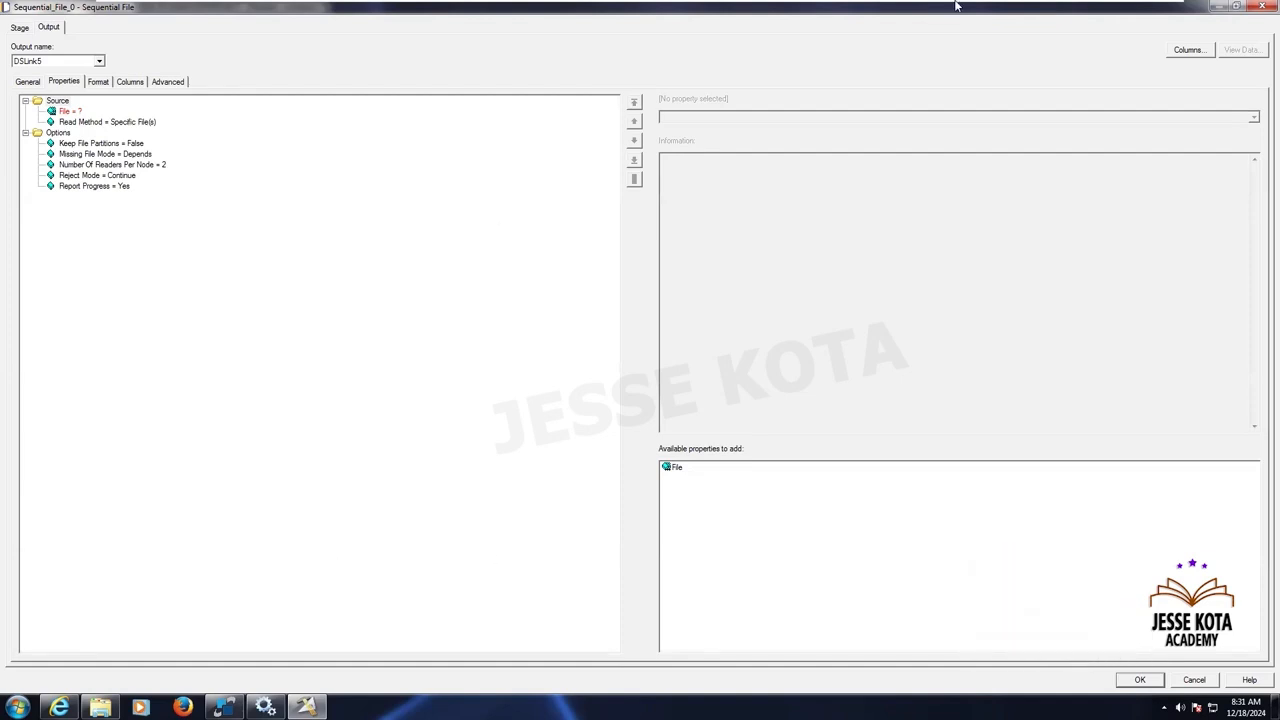
click(1122, 12)
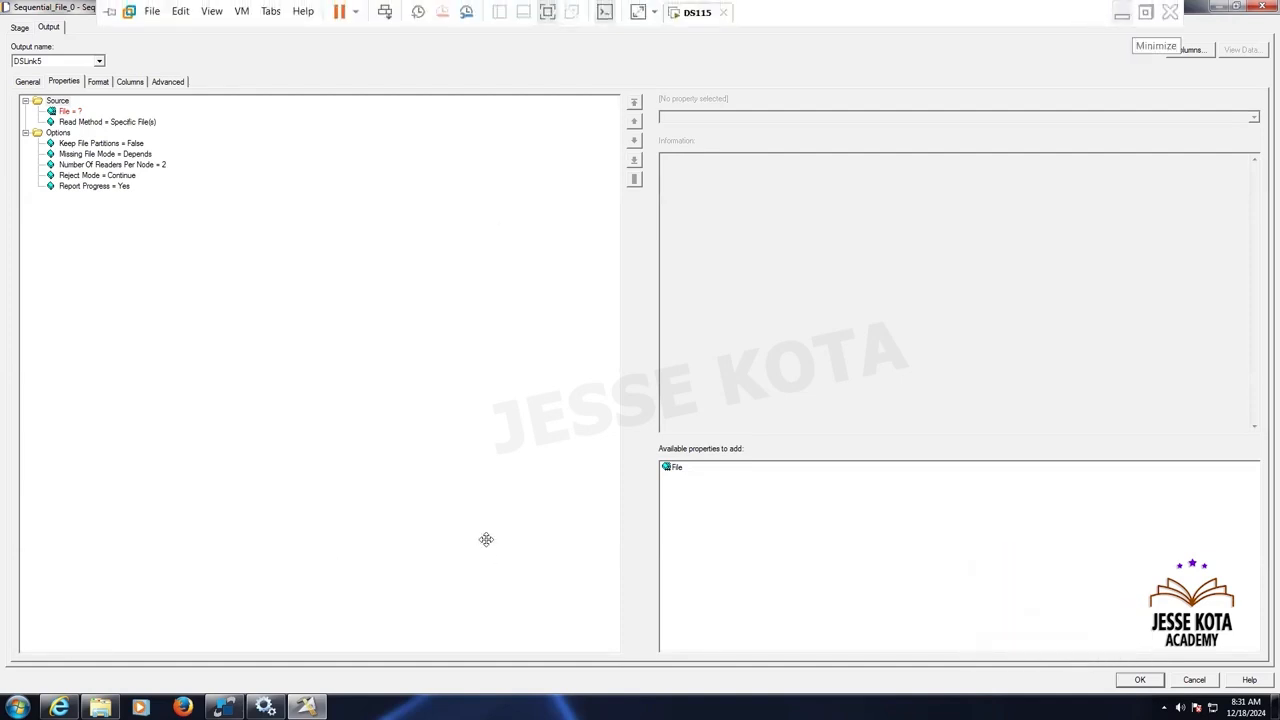
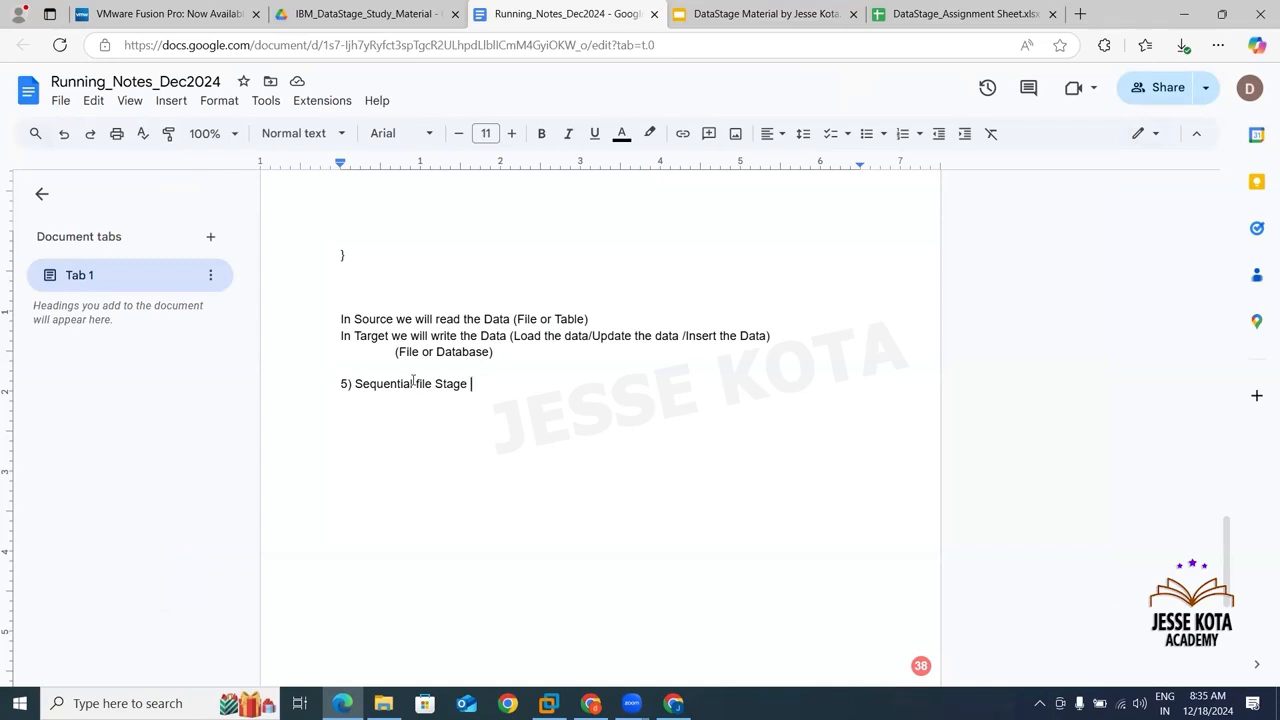
click(775, 10)
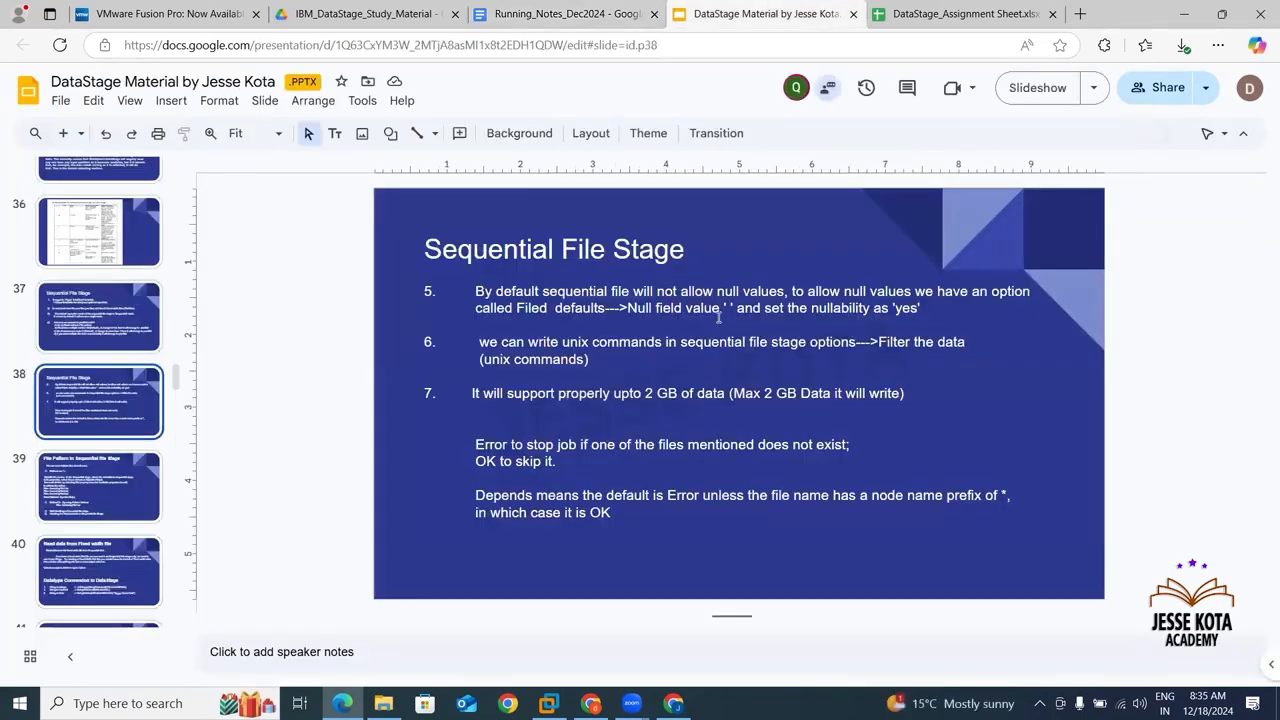
click(590, 10)
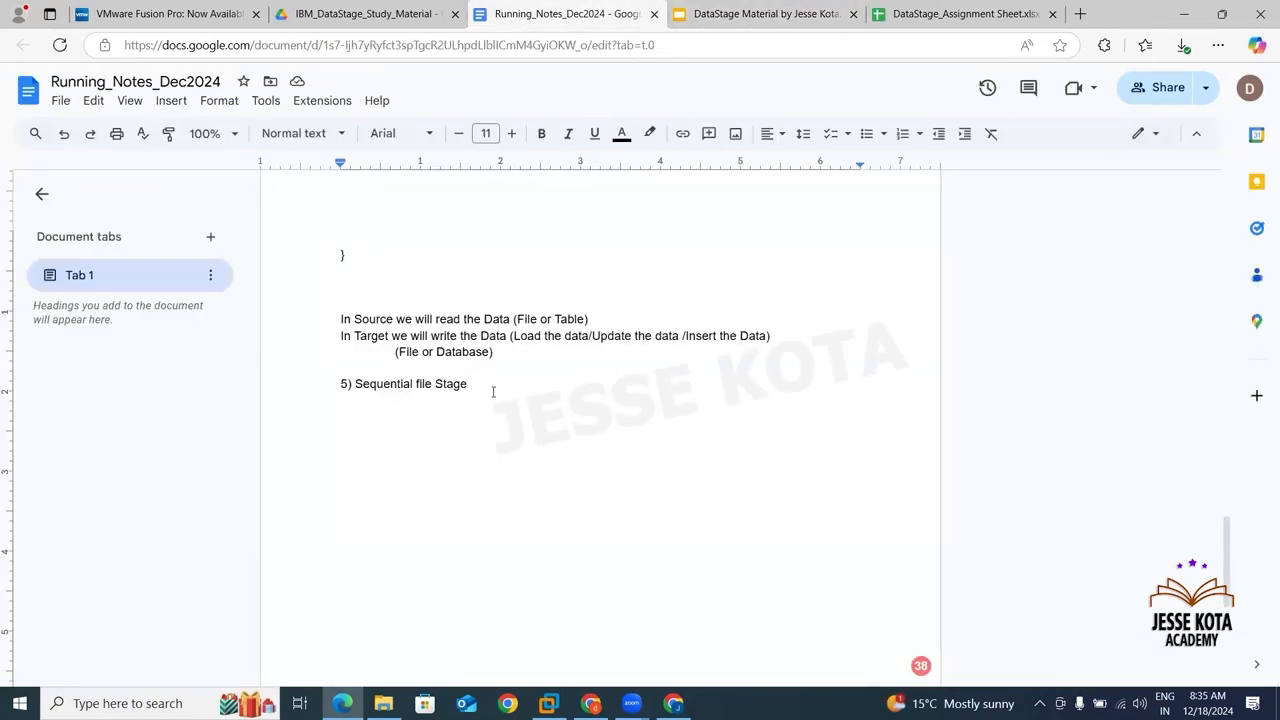
key(Return)
text(=")
Return to the DataStage stage editor and add a Null field value of '' to the field defaults of the output format
click(549, 703)
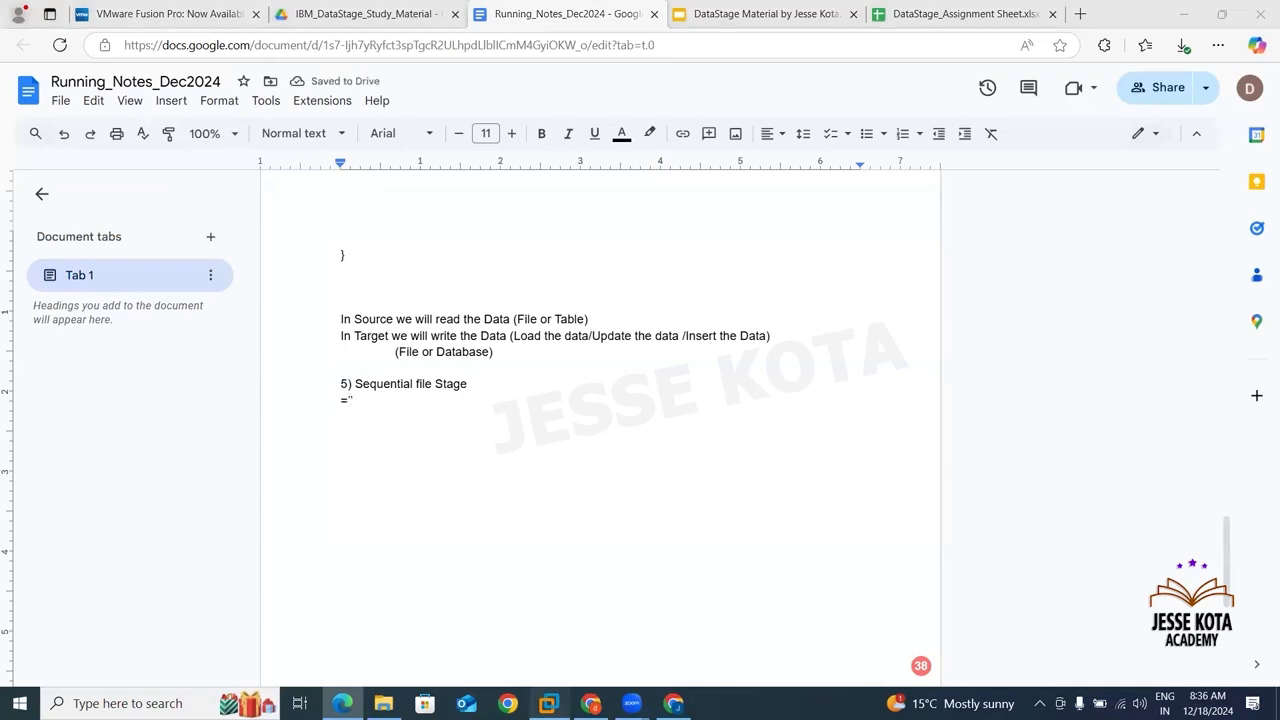
click(98, 81)
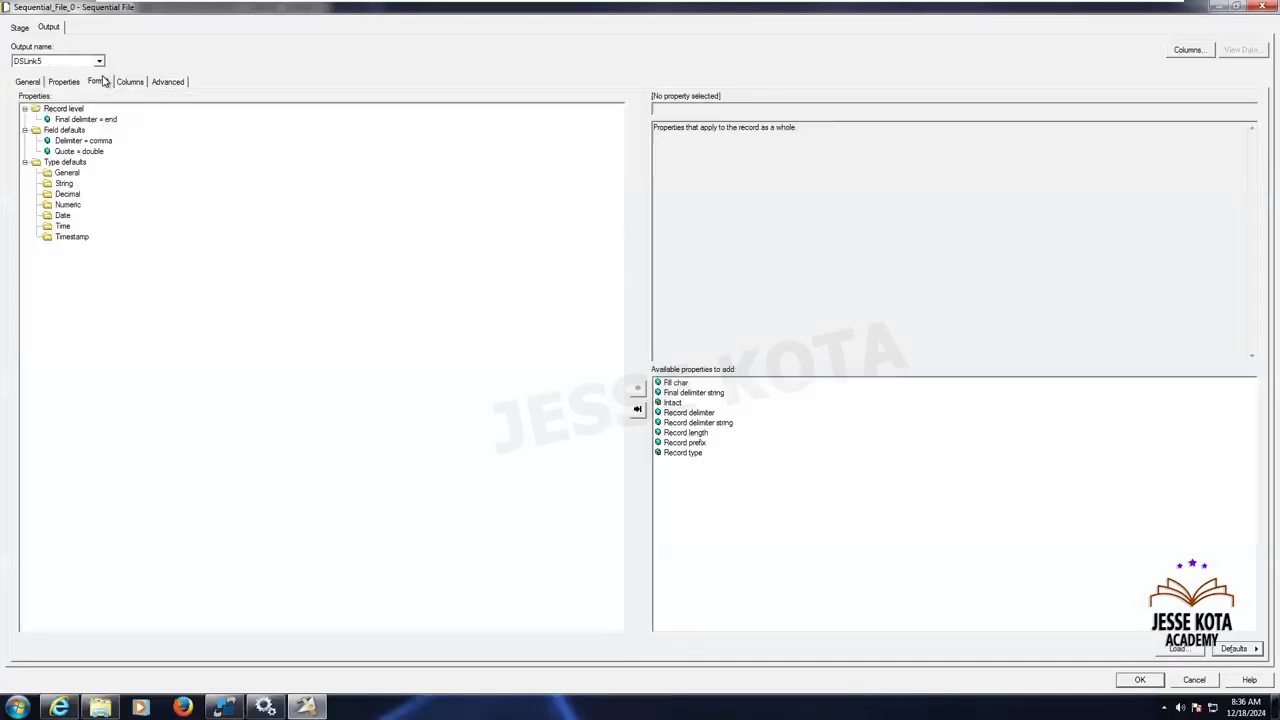
click(67, 131)
double_click(699, 417)
click(689, 109)
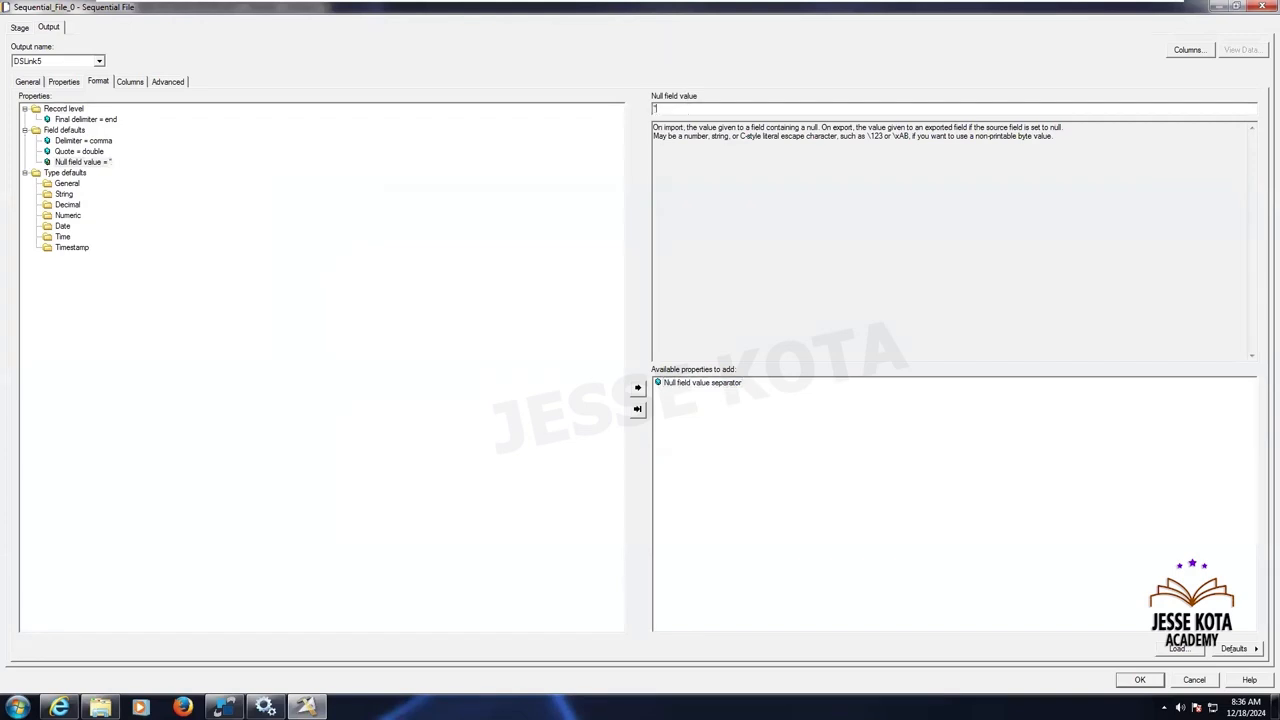
Remove the Number Of Readers Per Node property from the stage's output options
click(66, 84)
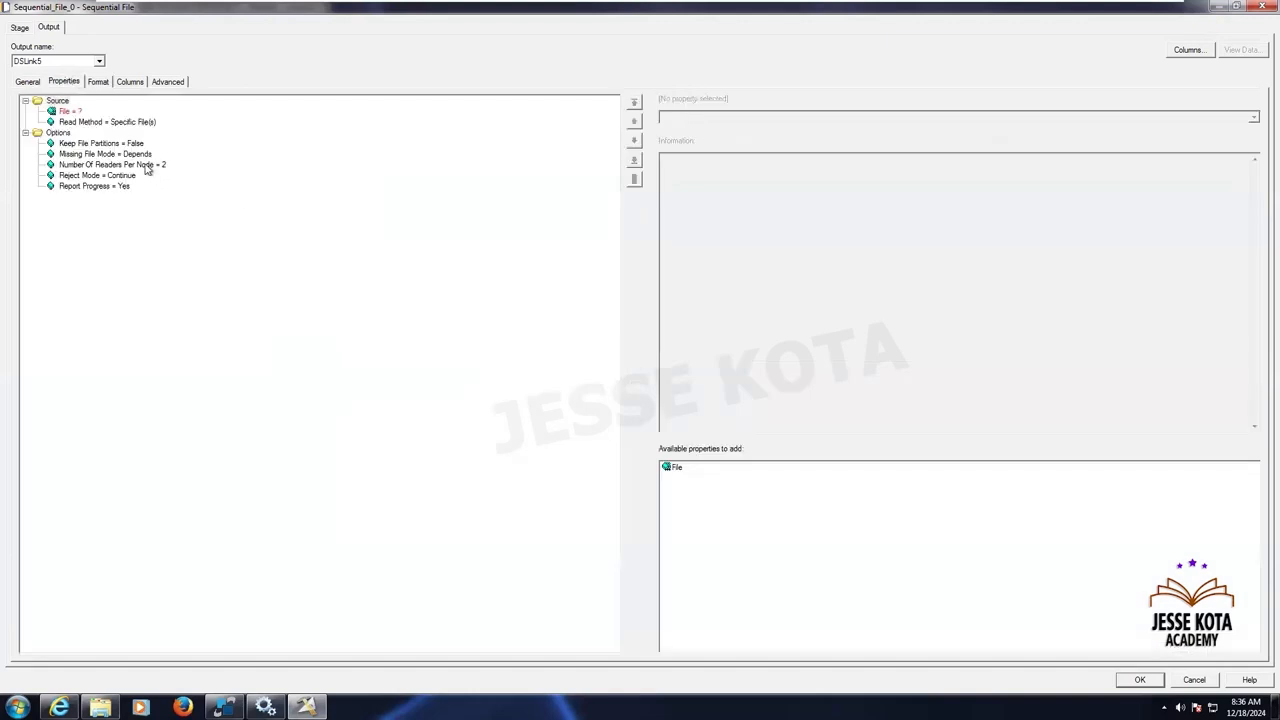
click(146, 166)
key(Delete)
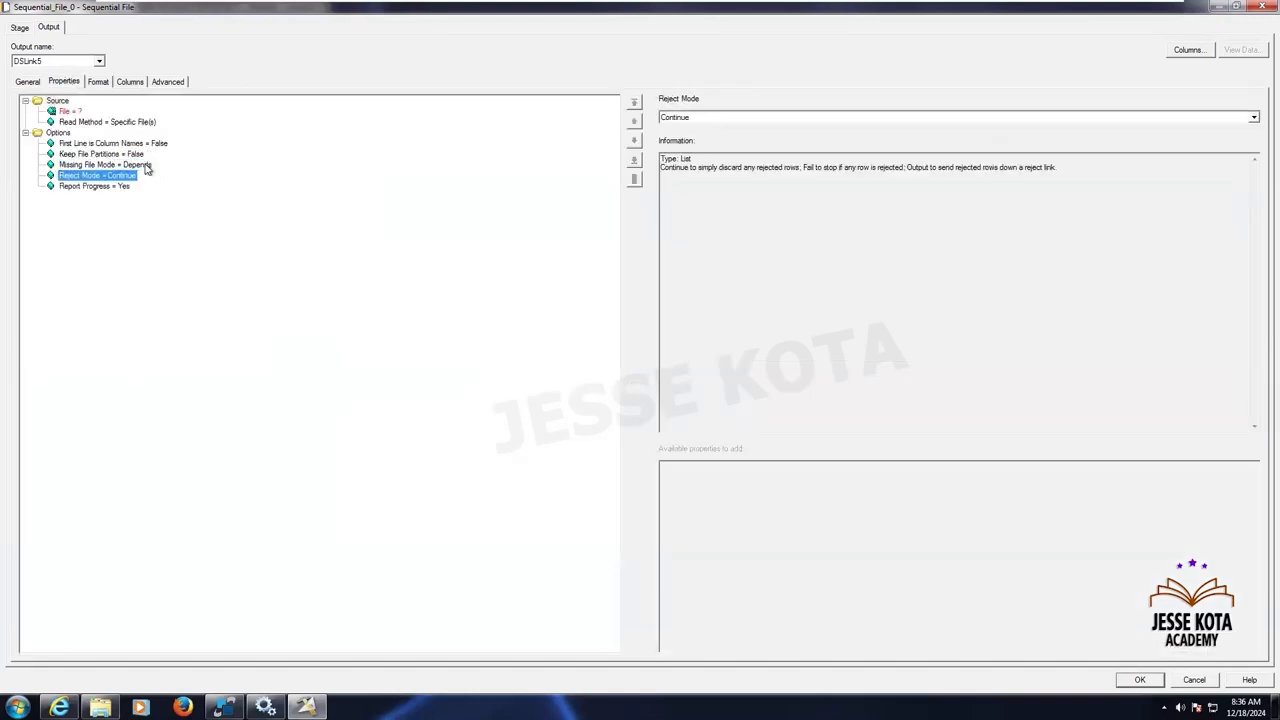
Add the Filter property to the output options, remove it again, and display the available option properties
click(57, 132)
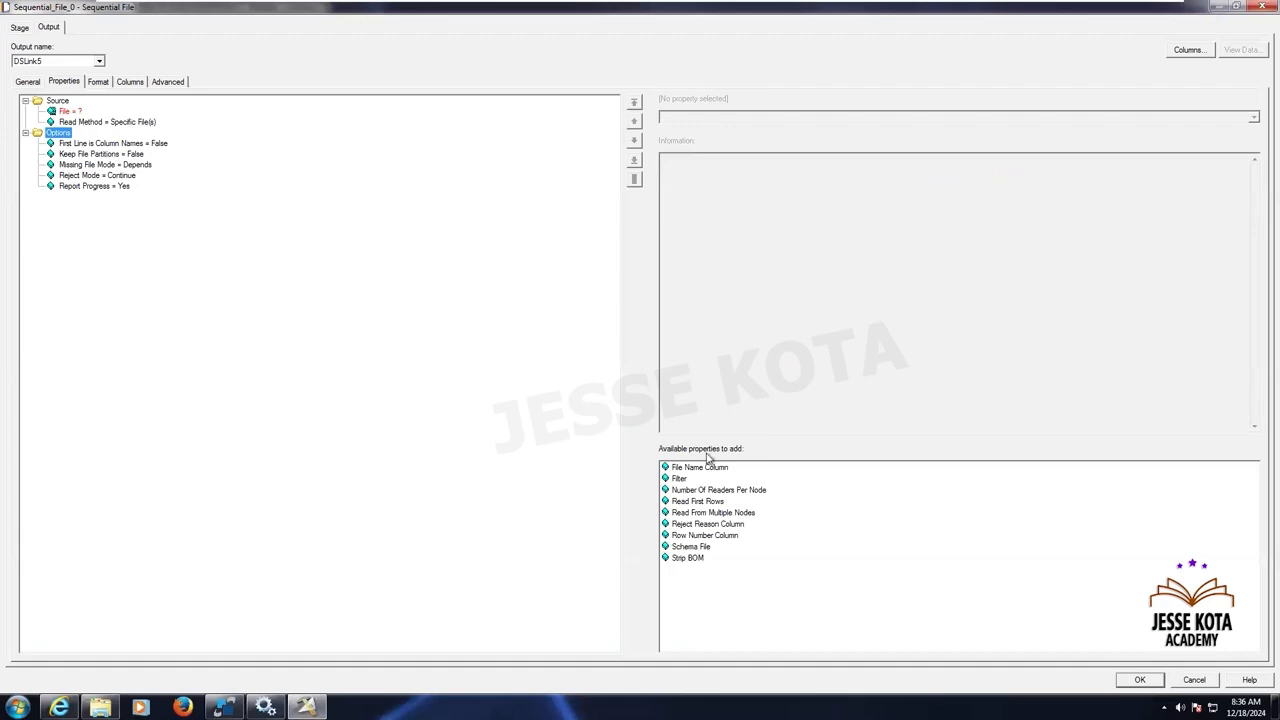
double_click(679, 479)
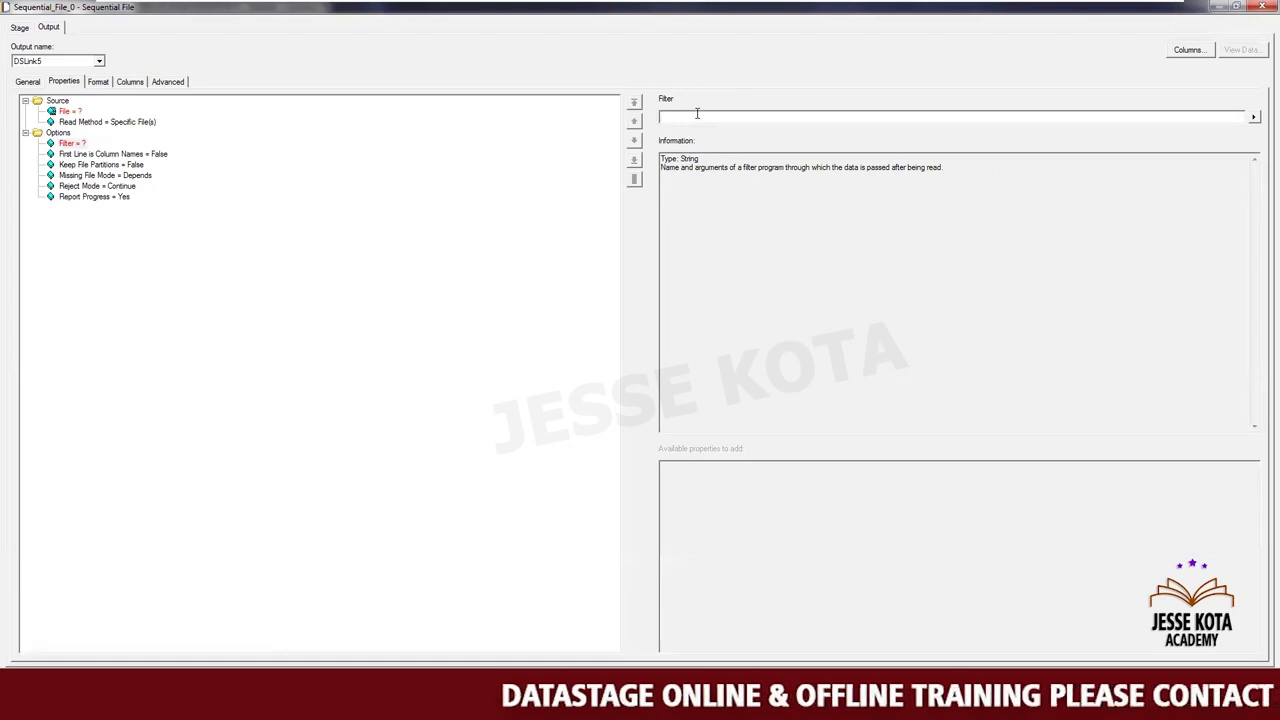
click(86, 145)
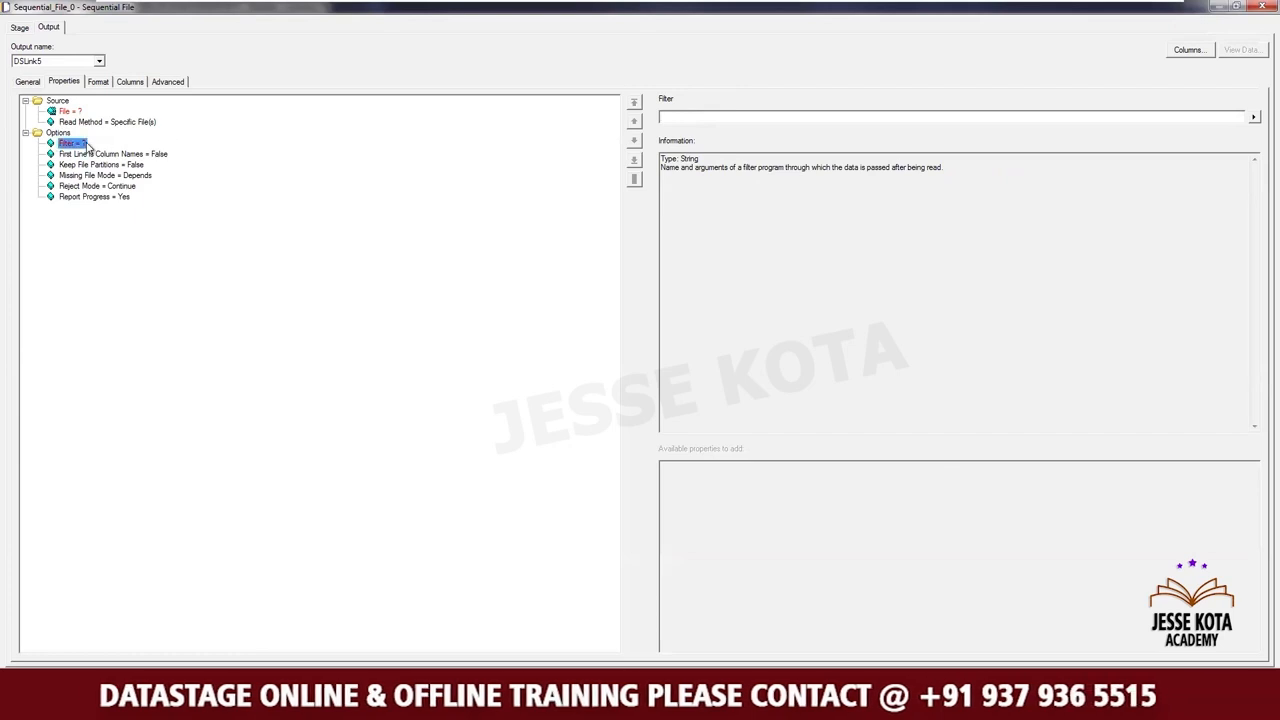
key(Delete)
click(58, 132)
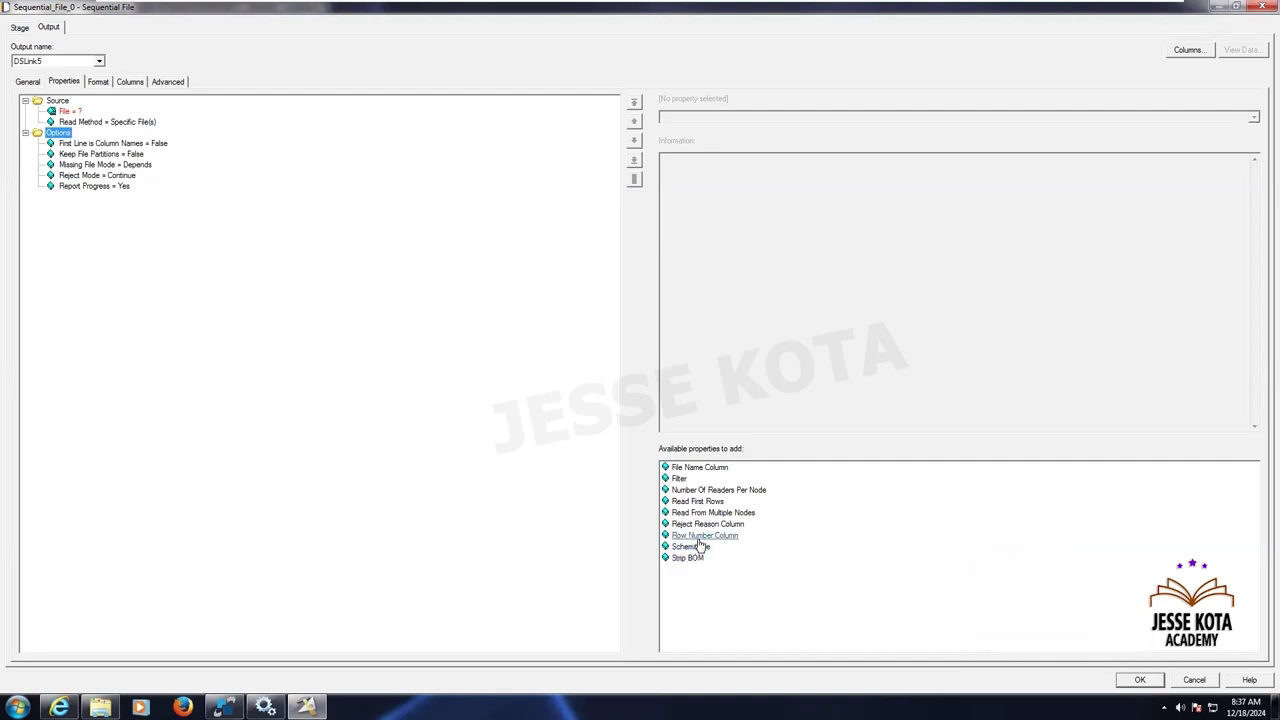
Add the Row Number Column property to the output options, remove it again, and check the Columns page before returning to the properties
click(703, 538)
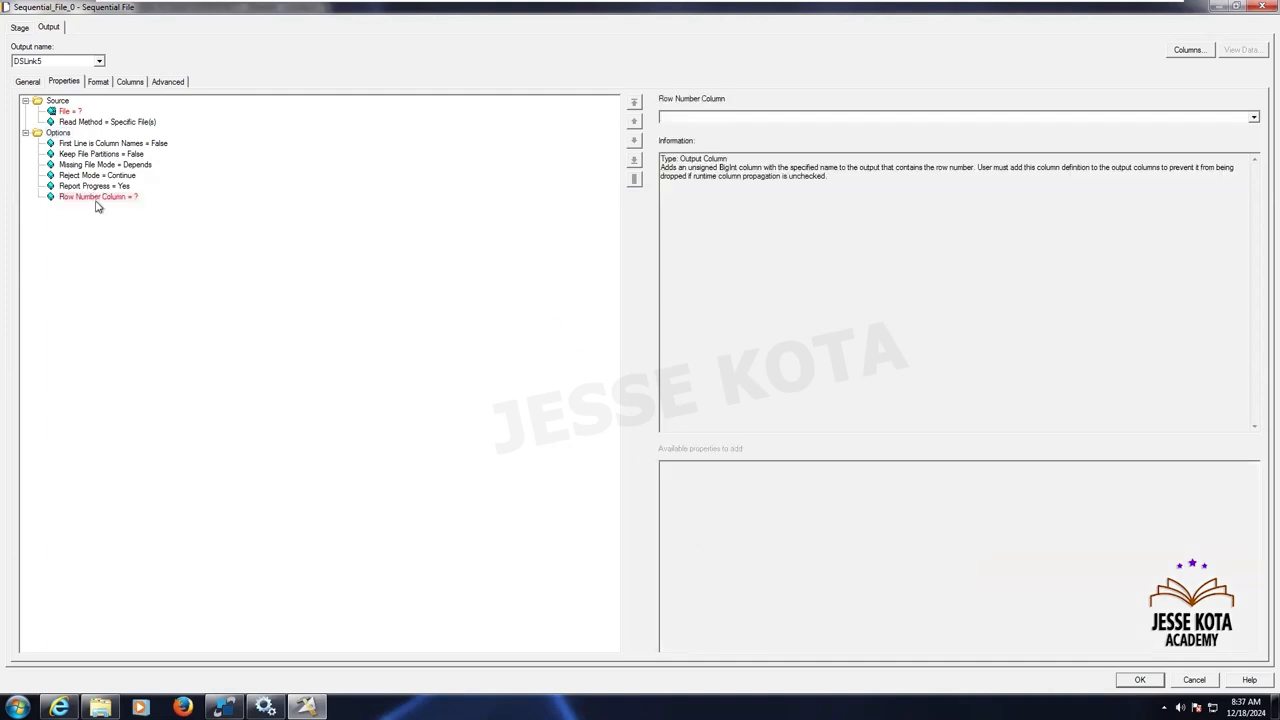
click(96, 198)
key(Delete)
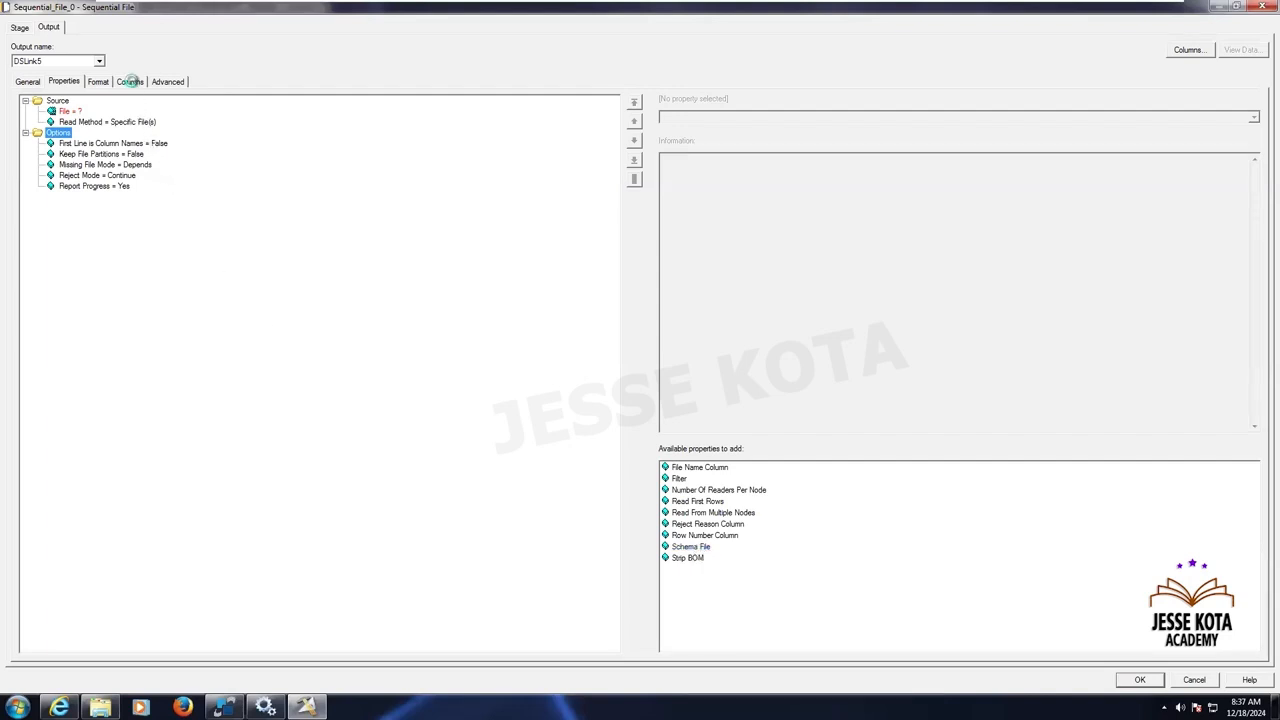
click(129, 81)
click(60, 83)
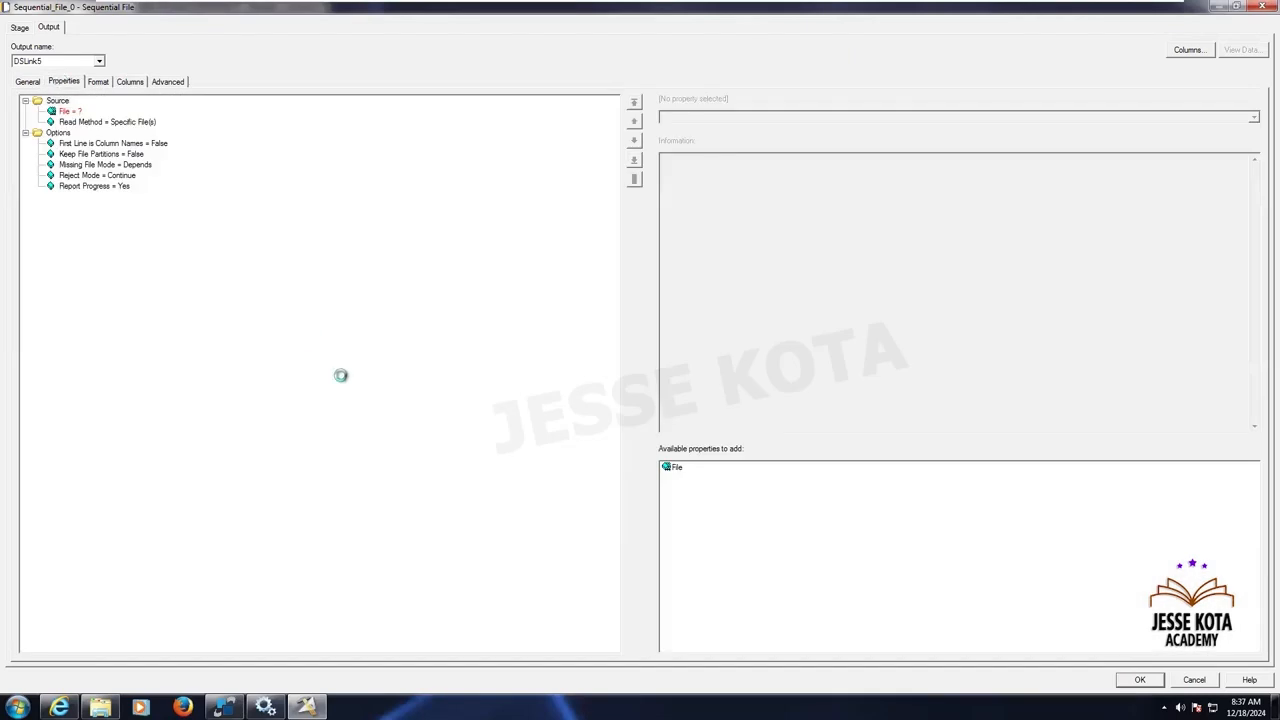
Set the First Line is Column Names option to True for the stage's output
click(58, 132)
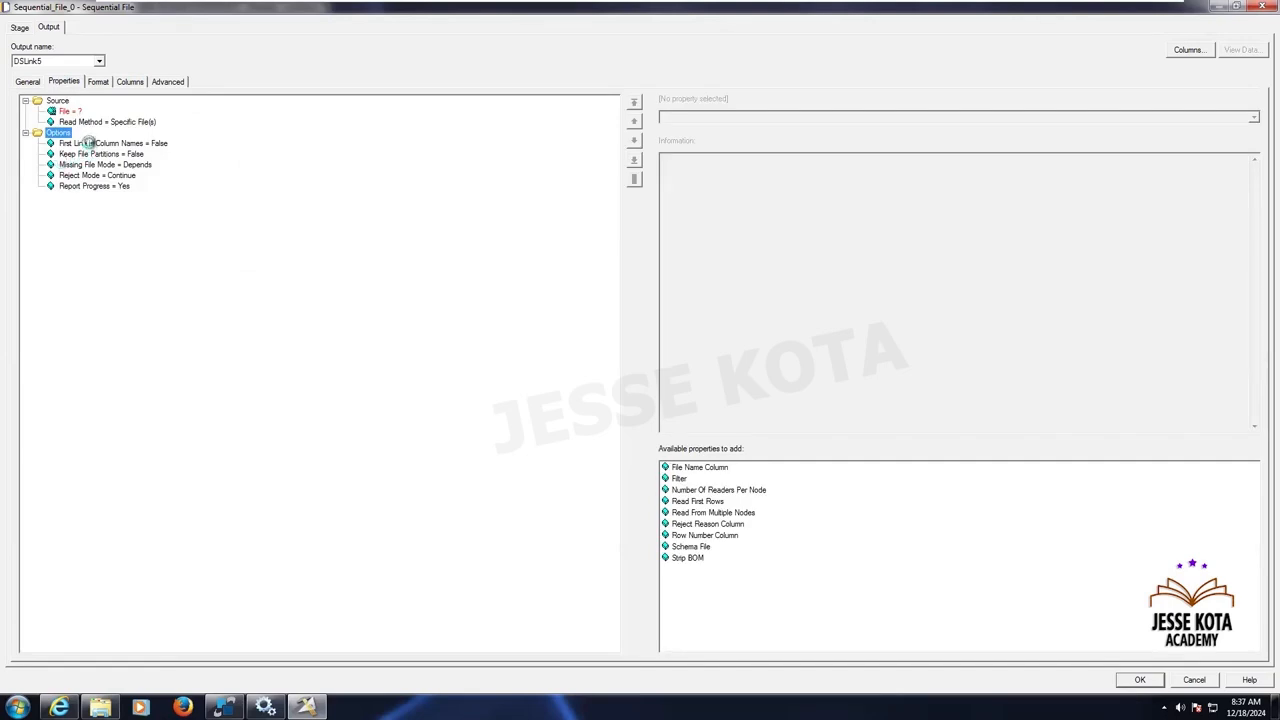
click(88, 143)
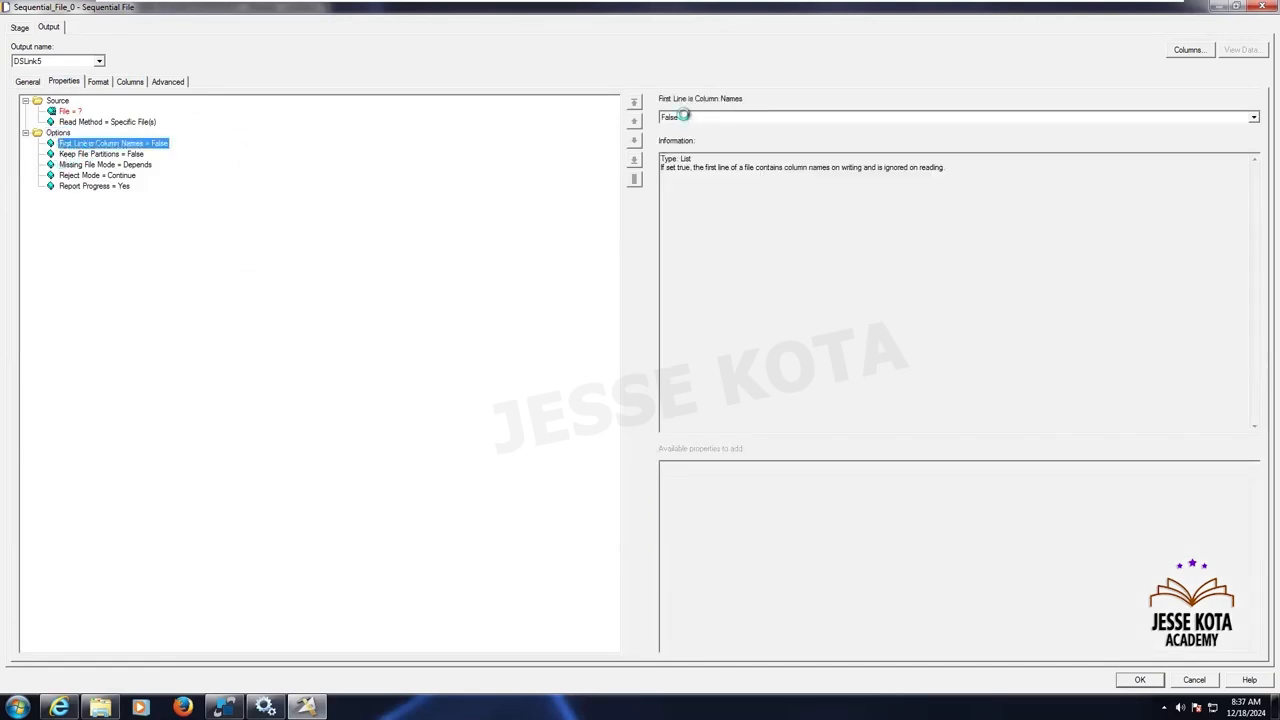
click(680, 116)
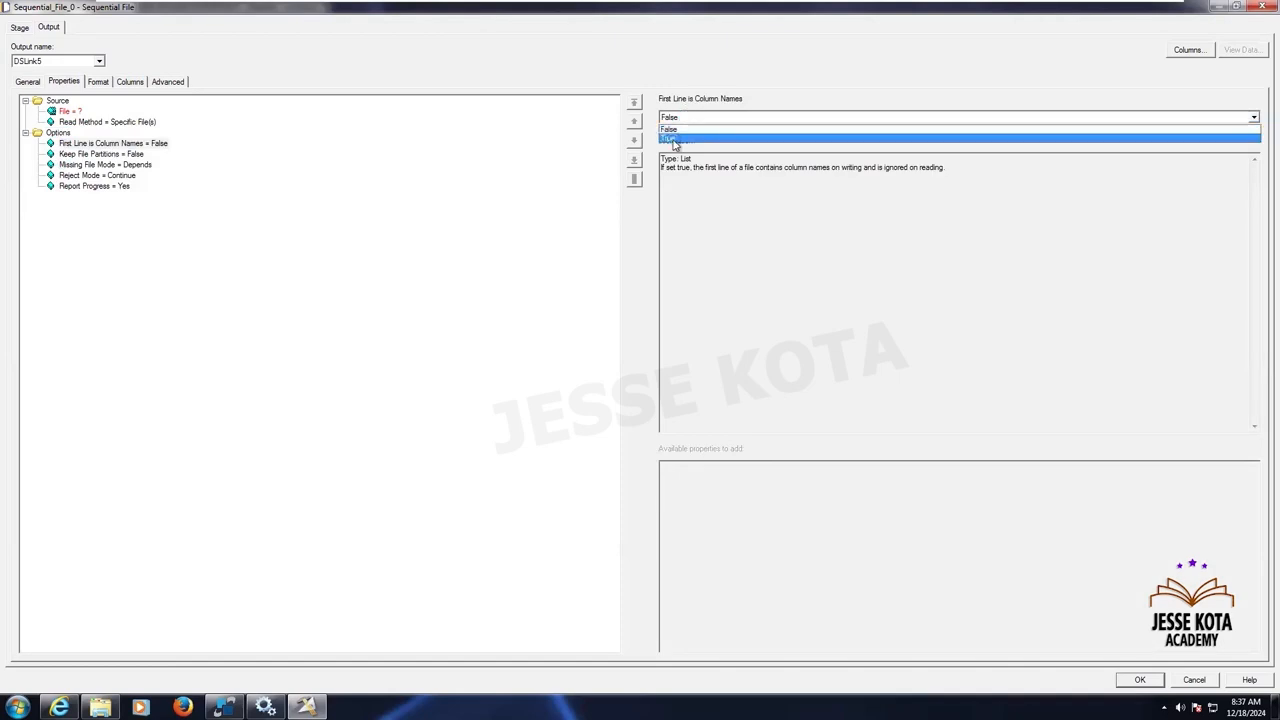
click(675, 138)
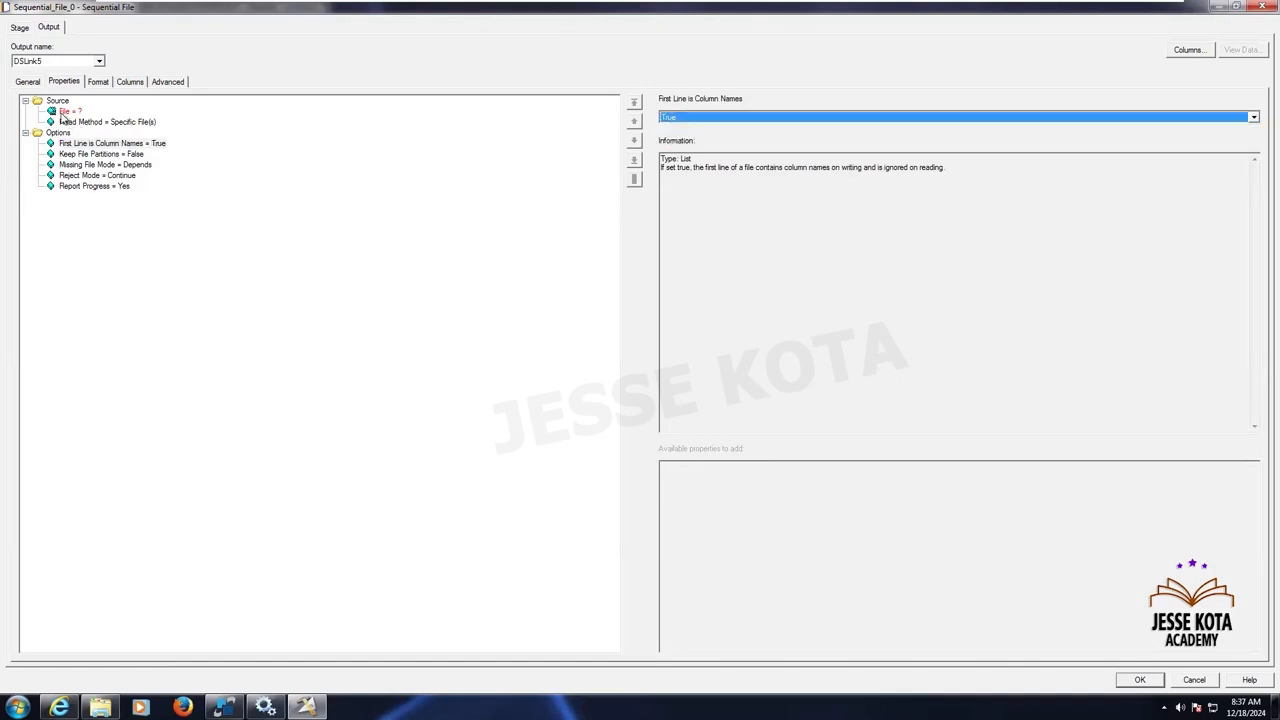
Set the source File property to Emp_Pipe.txt by browsing the server's Source folder
click(66, 111)
click(1253, 117)
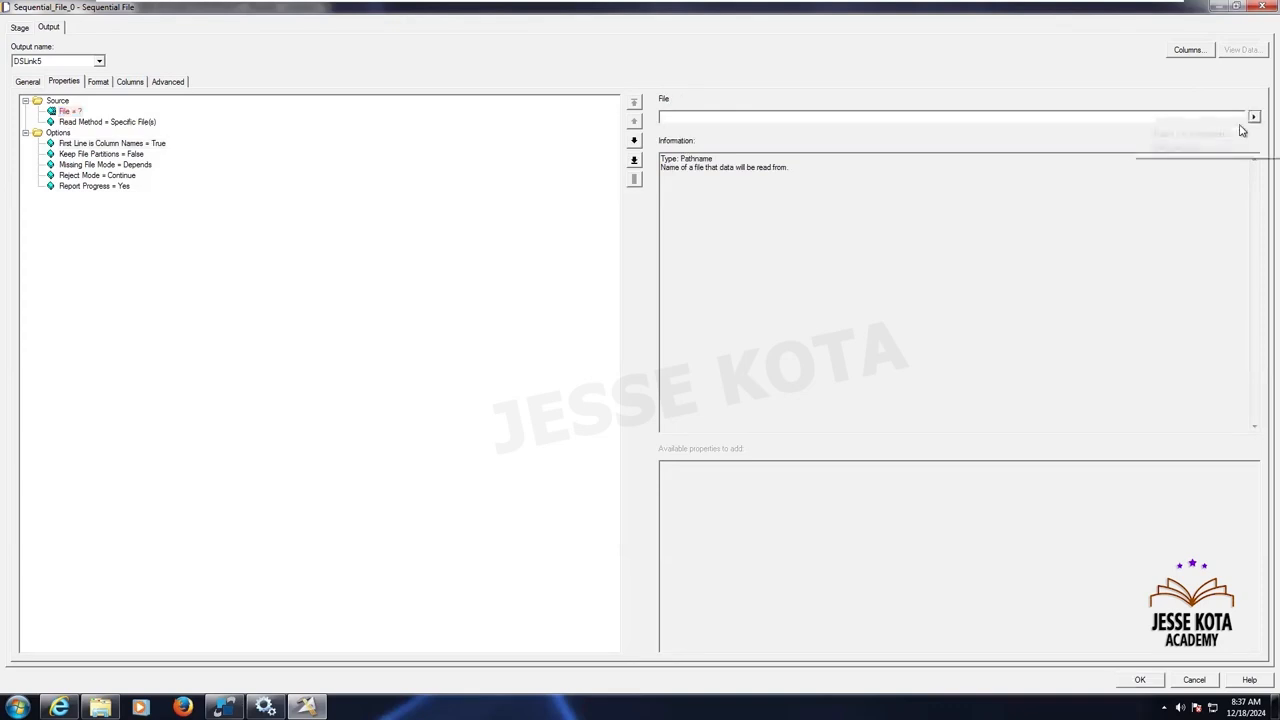
click(1205, 149)
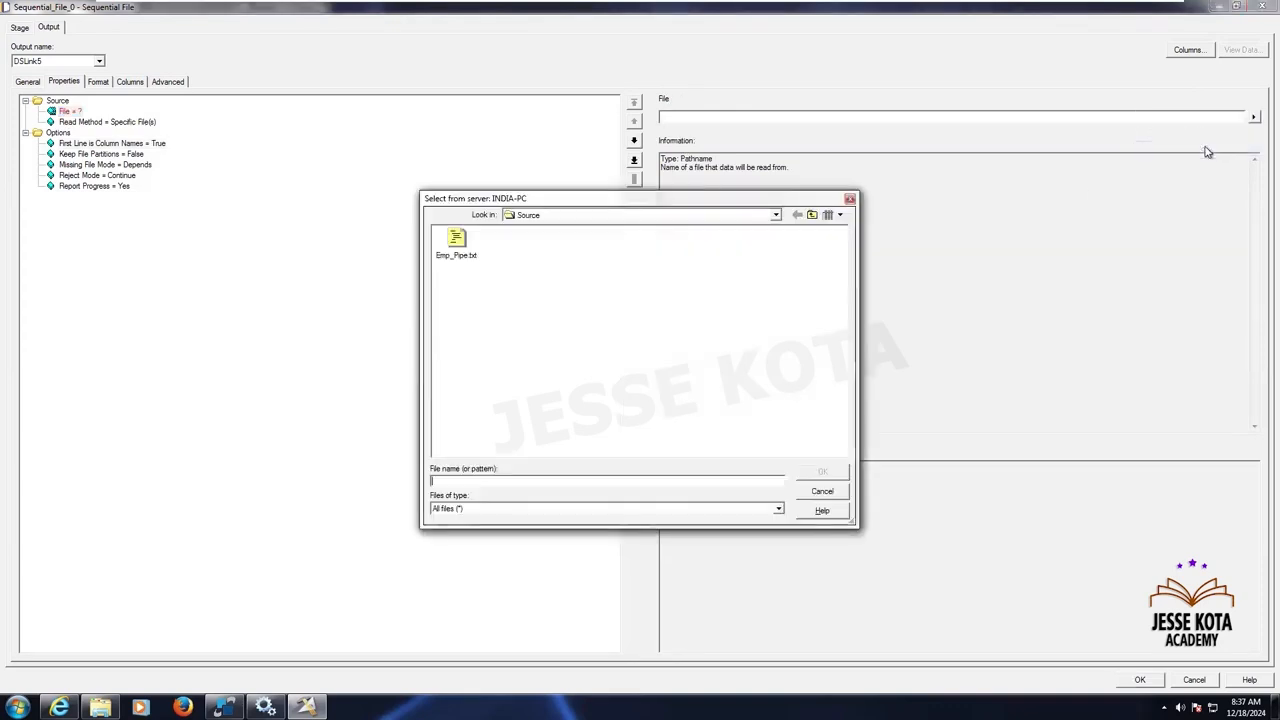
click(458, 250)
click(814, 476)
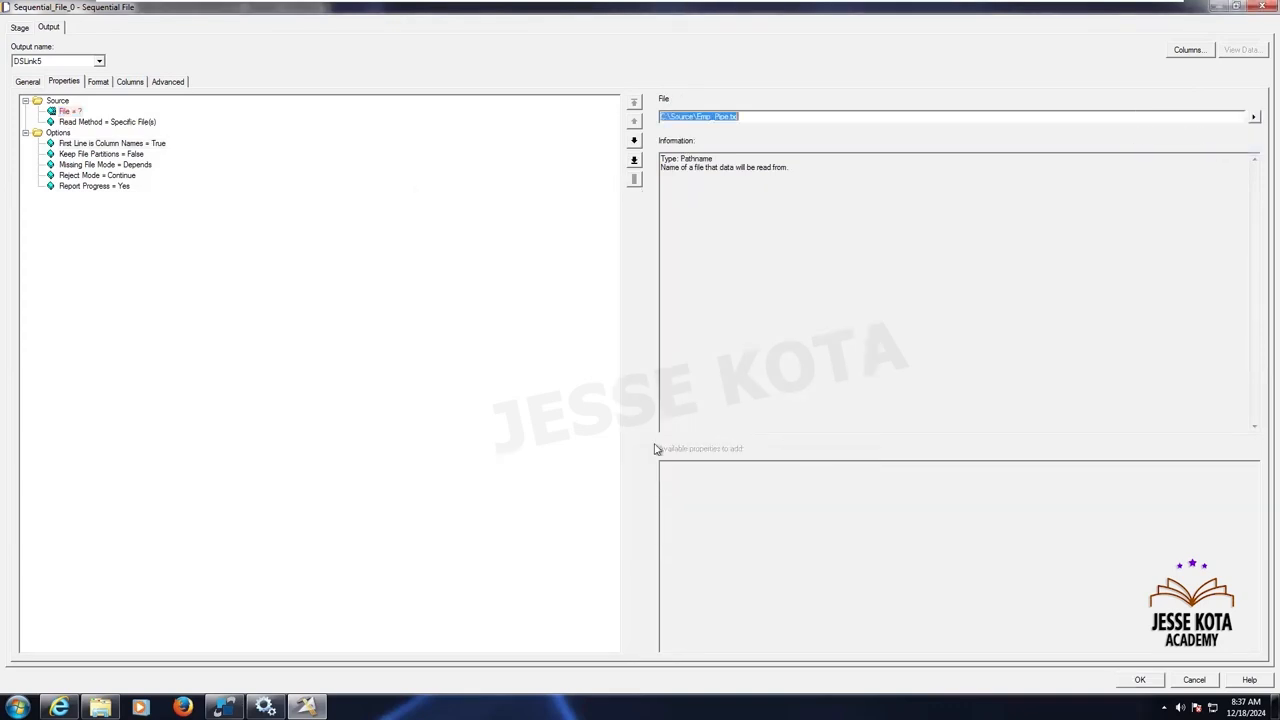
Switch to File Explorer and open the Emp_Pipe text file from the C:\Source folder to view its contents
click(150, 692)
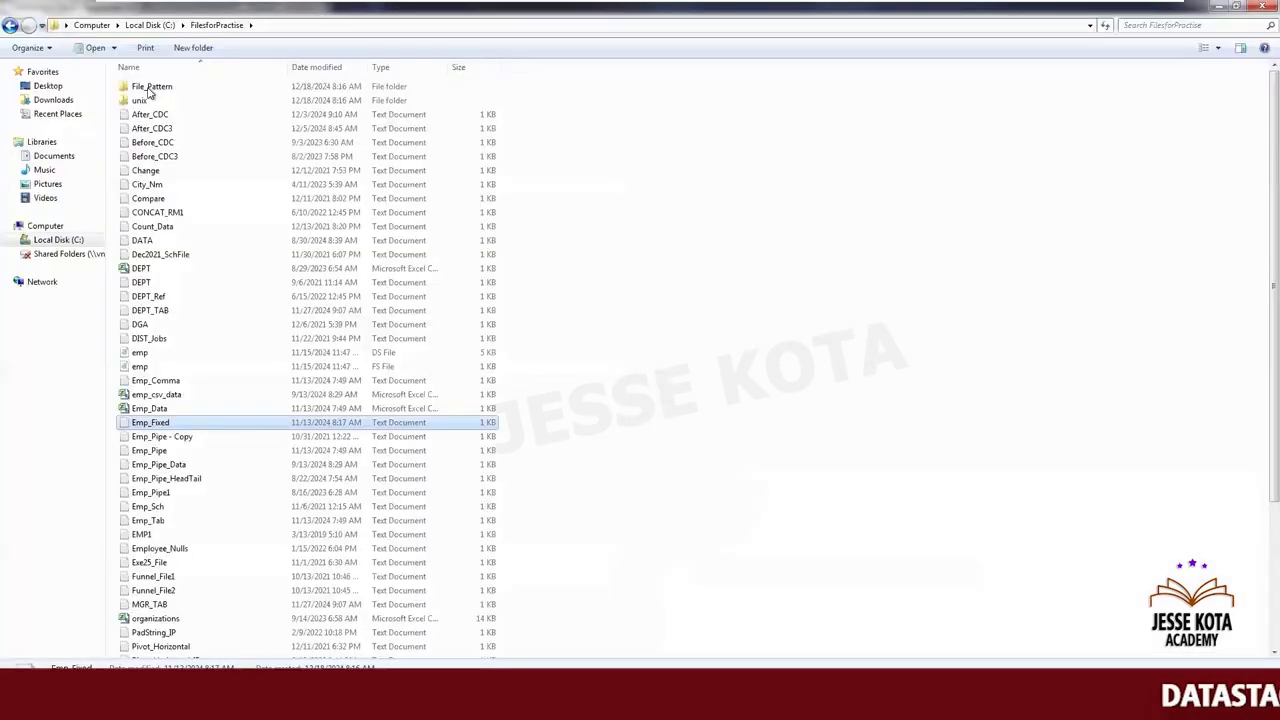
click(157, 27)
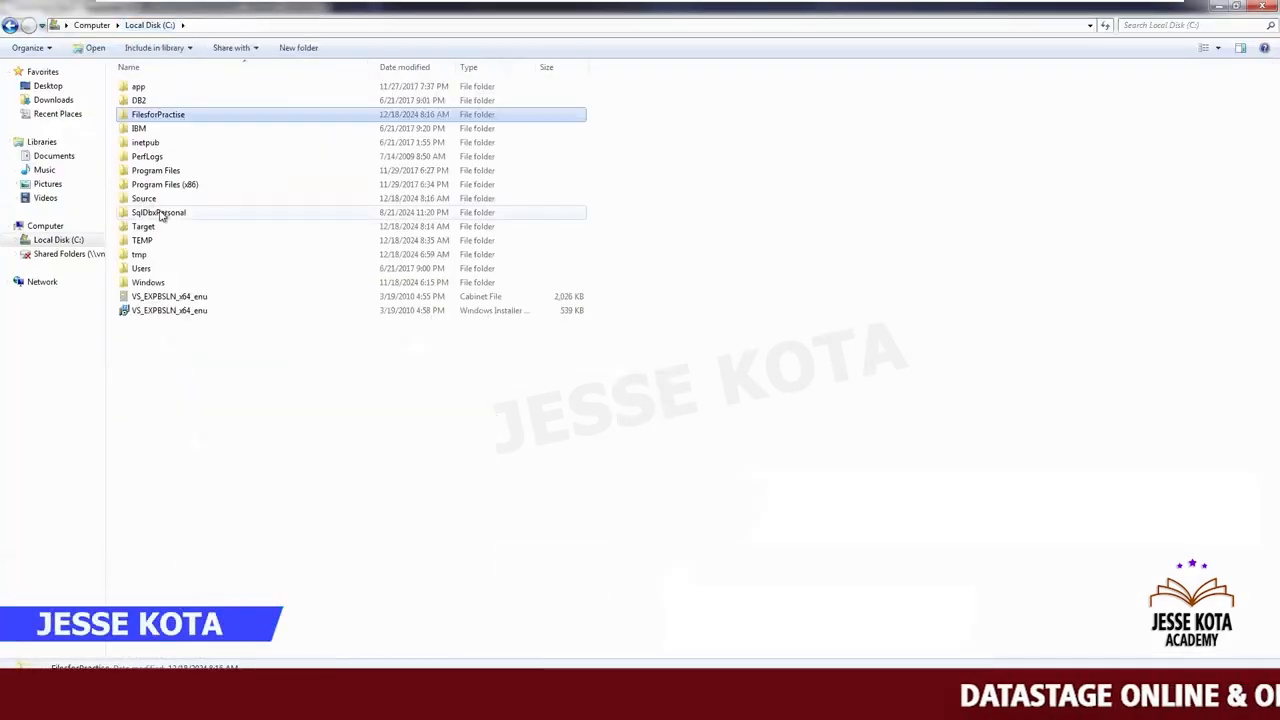
double_click(150, 202)
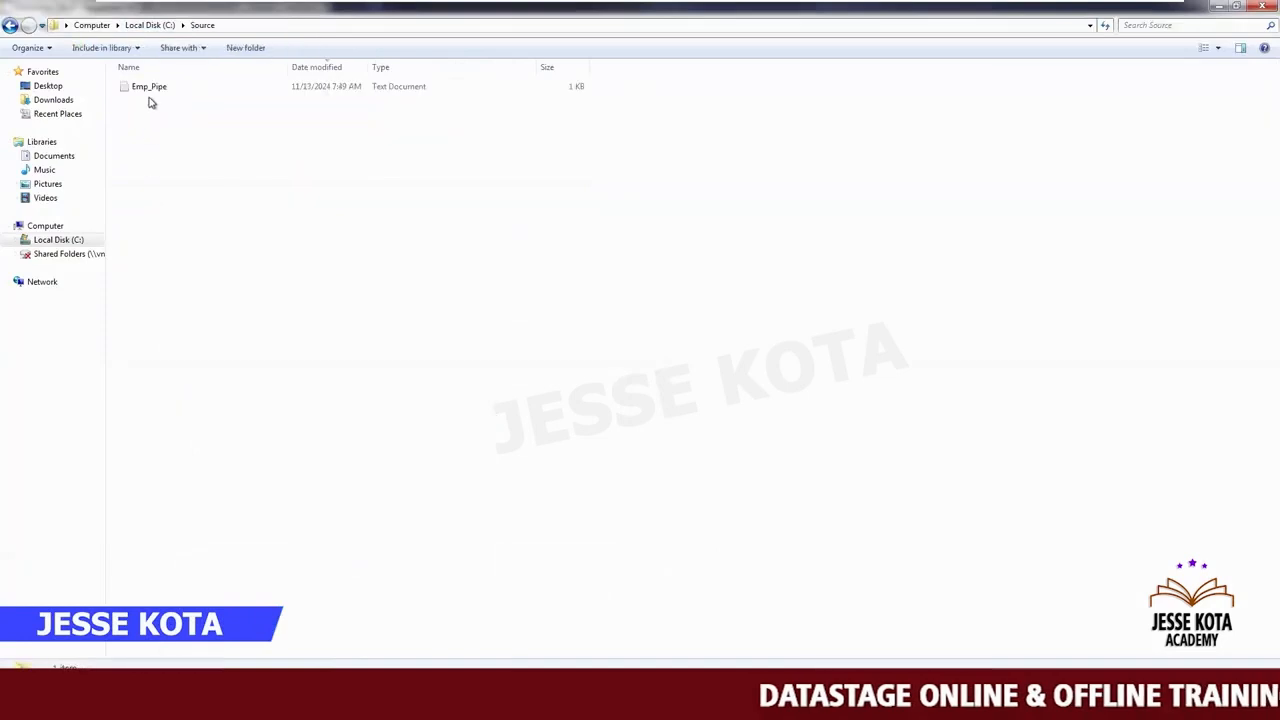
double_click(155, 88)
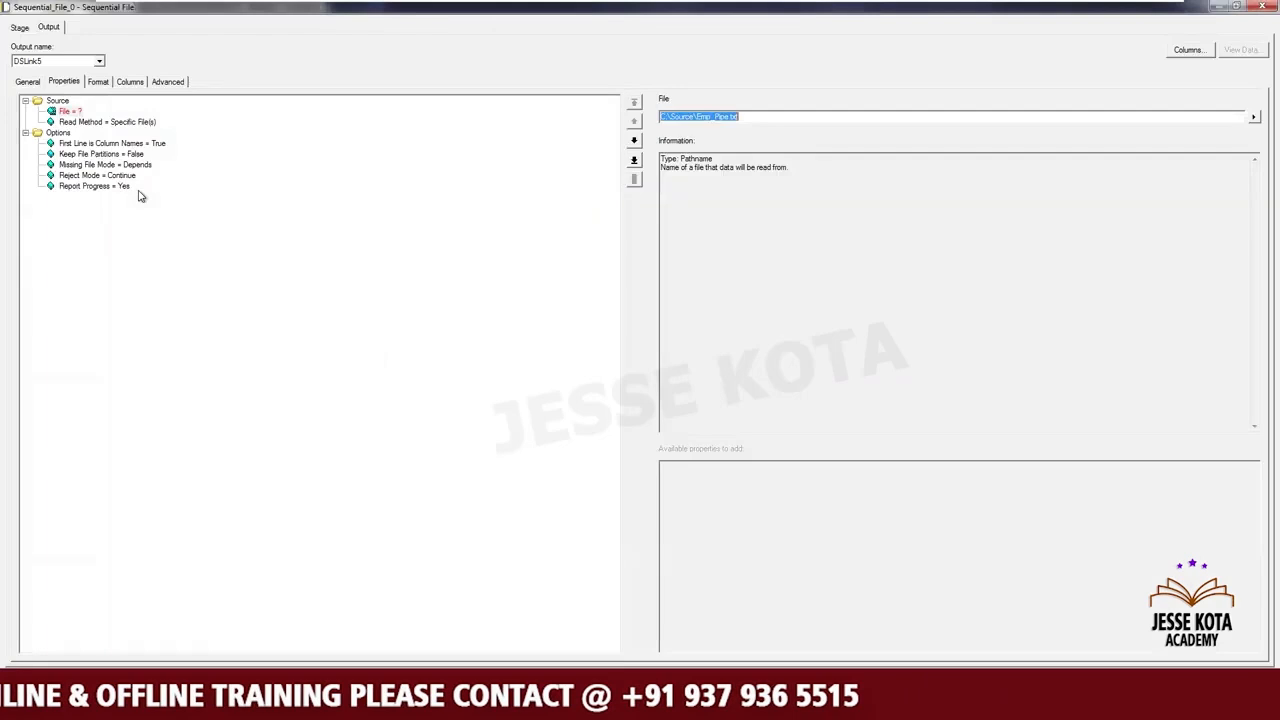
Review the descriptions of First Line is Column Names, Keep File Partitions and Missing File Mode, keeping Missing File Mode at Depends
click(143, 144)
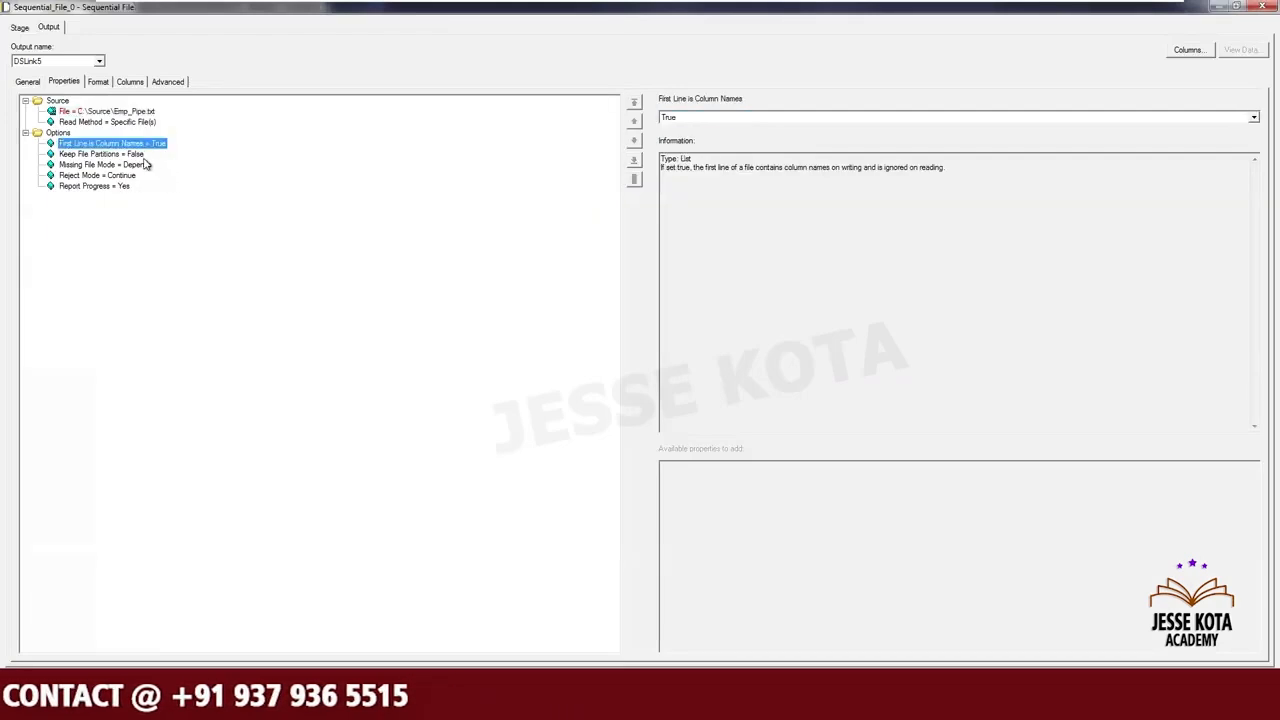
click(140, 155)
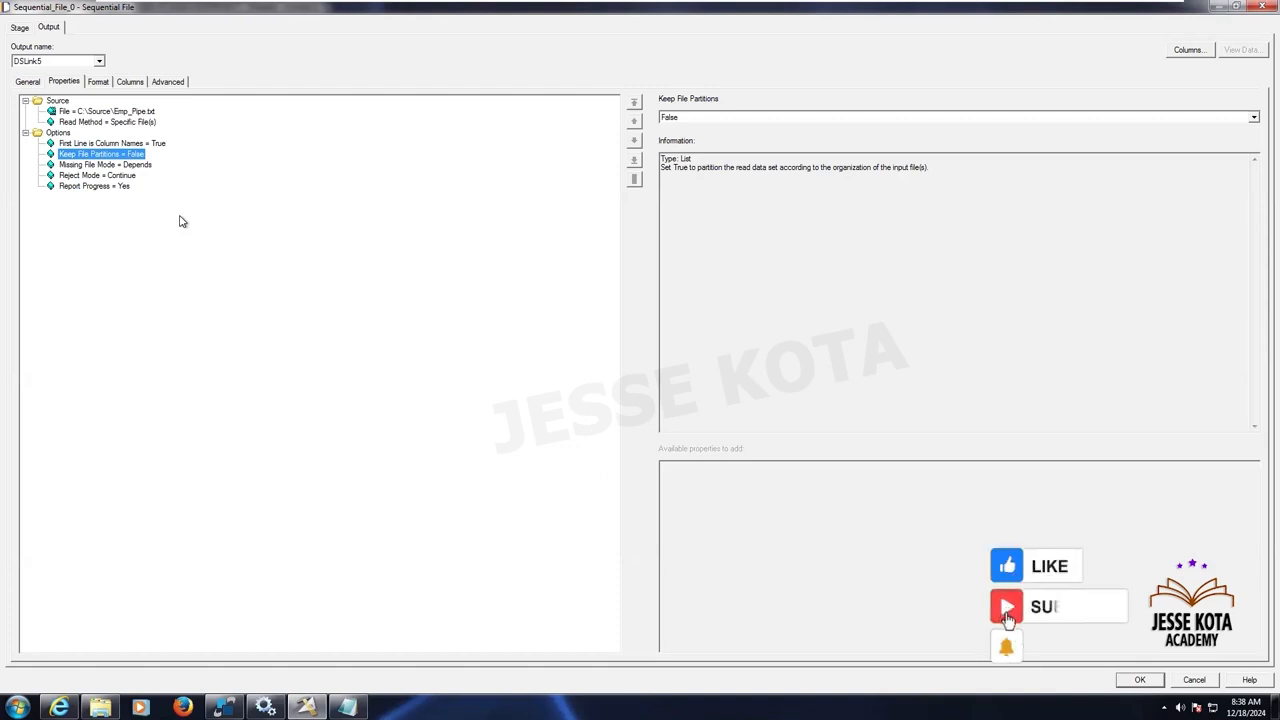
click(112, 165)
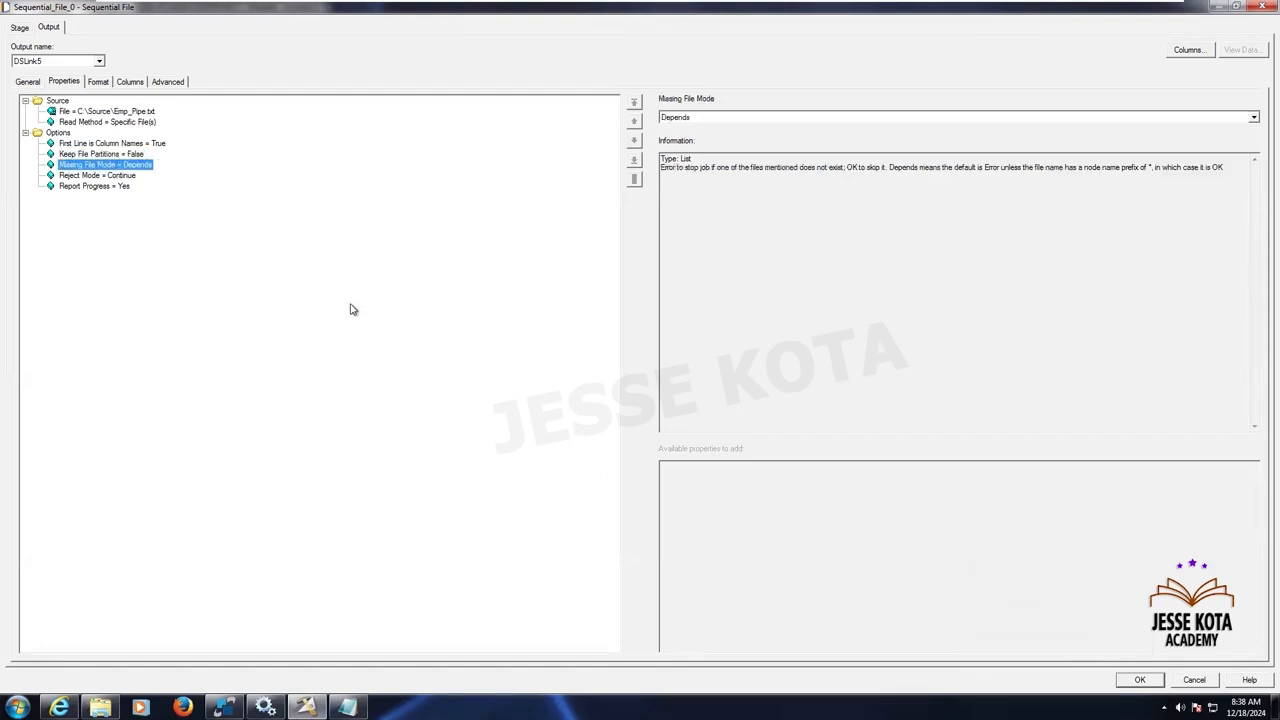
click(143, 112)
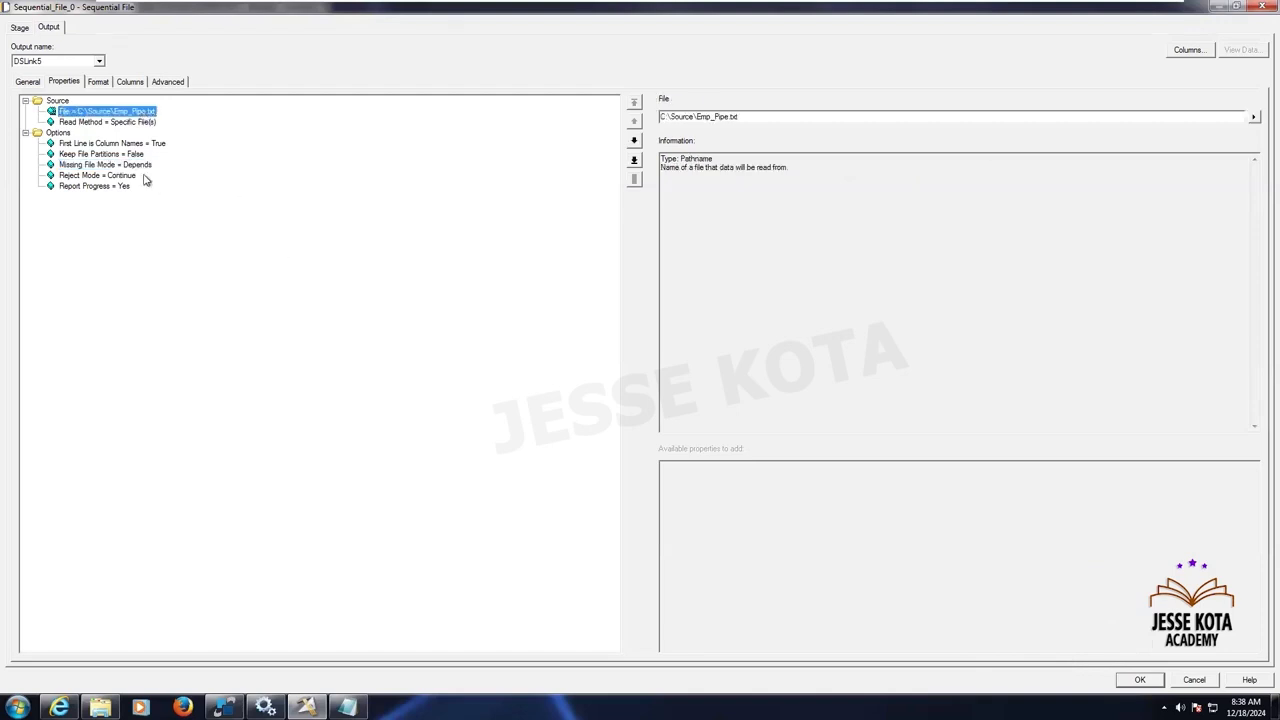
click(141, 167)
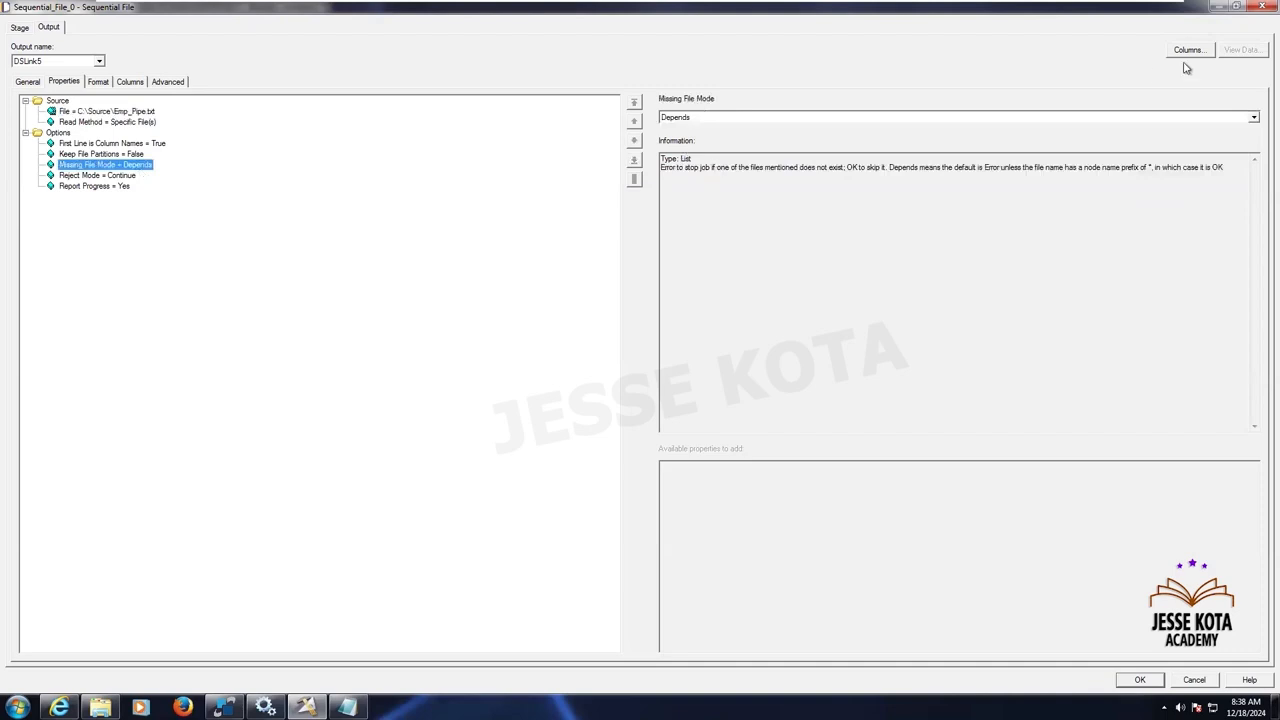
click(1242, 120)
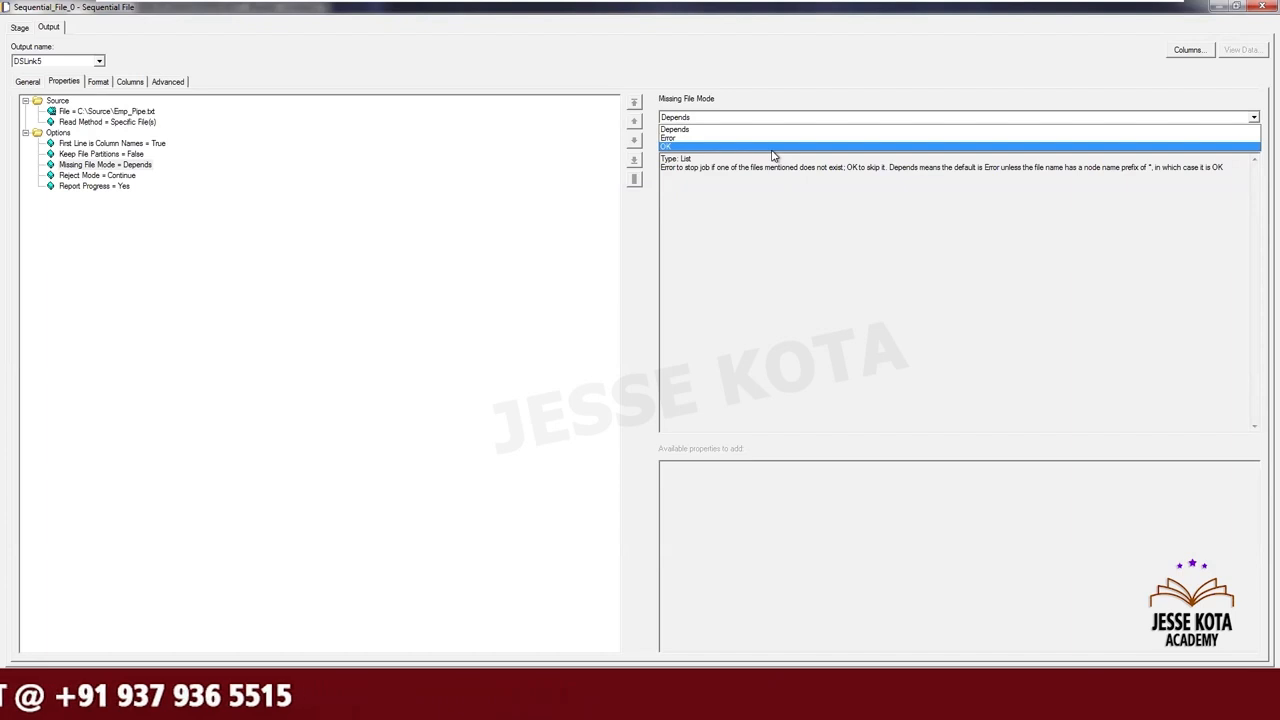
click(688, 130)
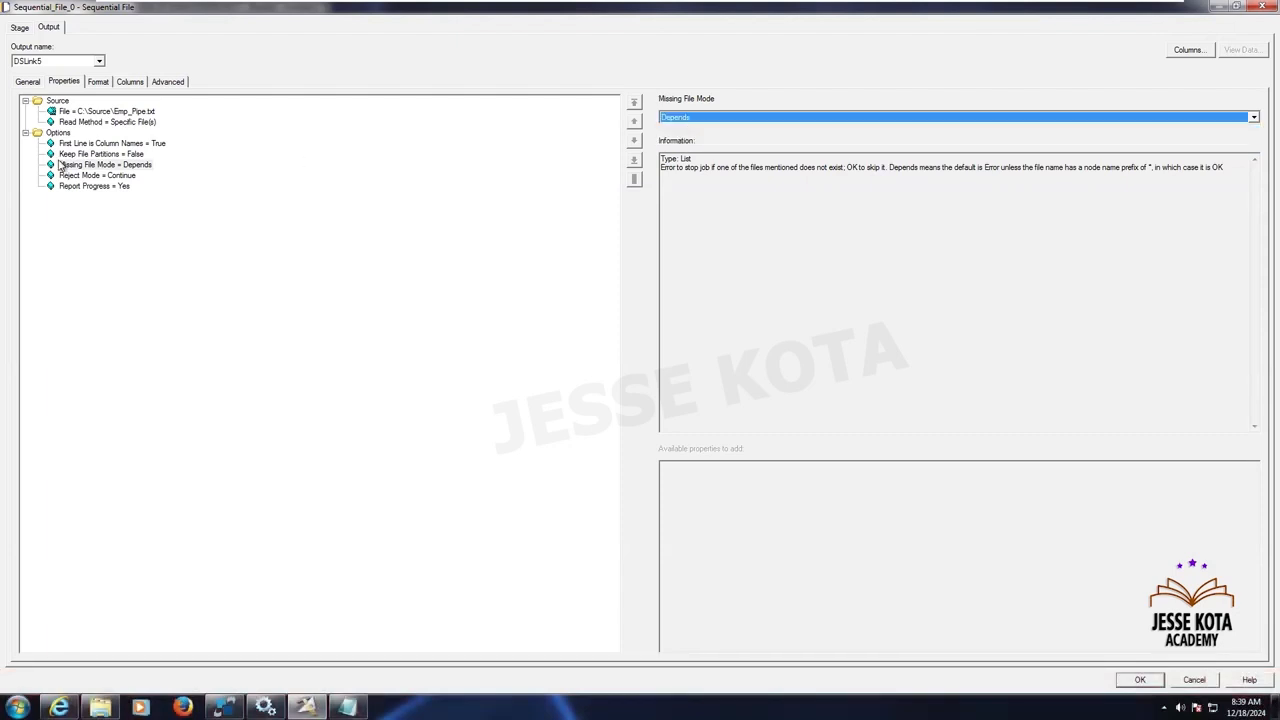
click(133, 154)
click(140, 165)
click(148, 115)
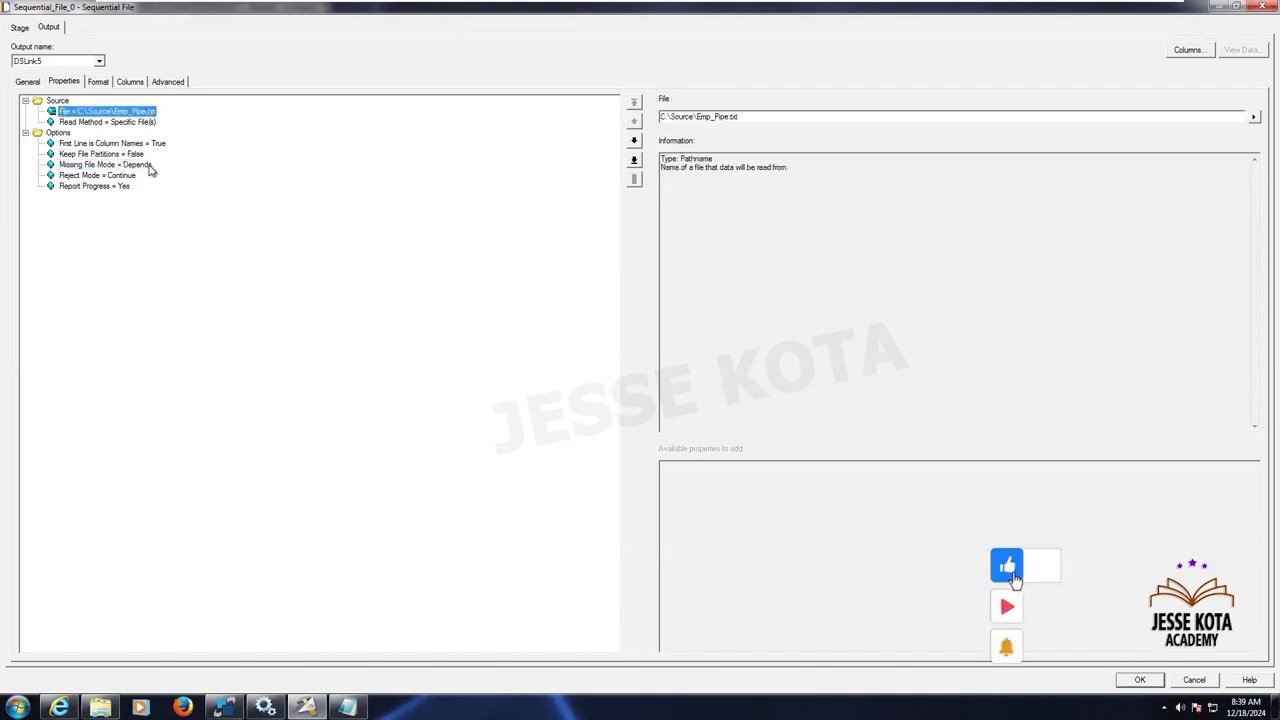
Examine the Reject Mode choices, keep Continue, and read the description of the Report Progress option
click(127, 177)
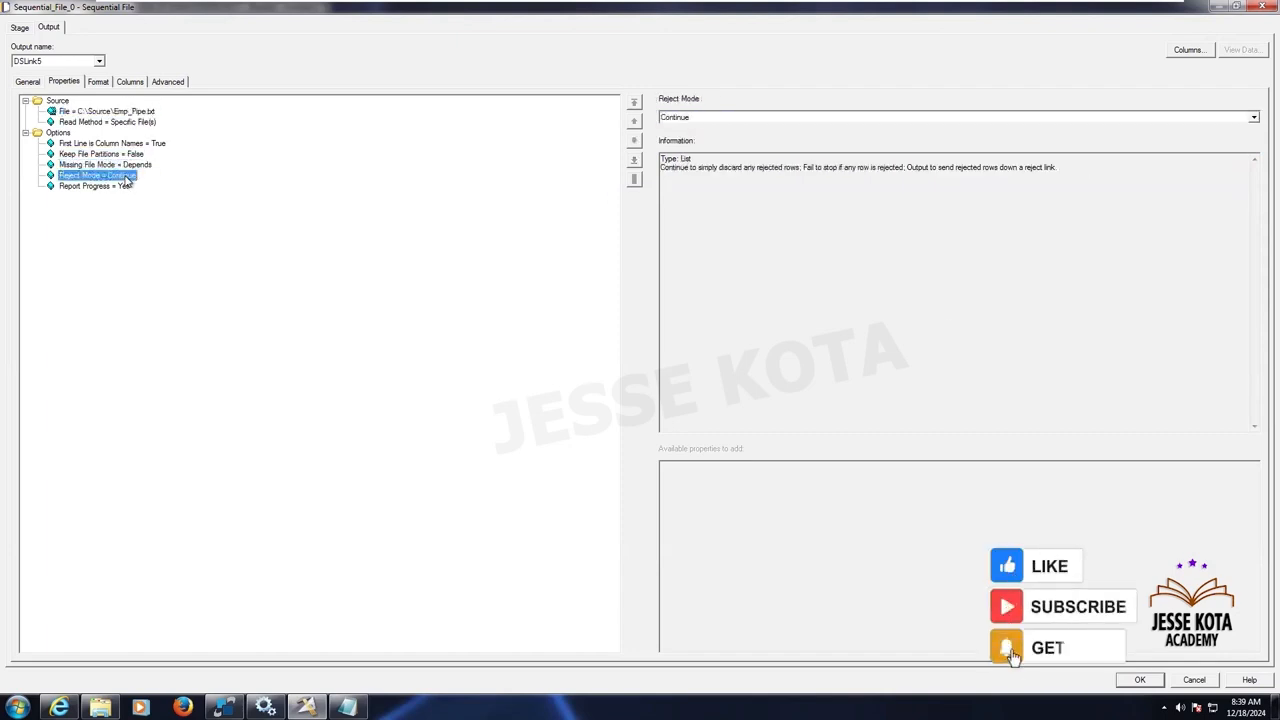
click(728, 120)
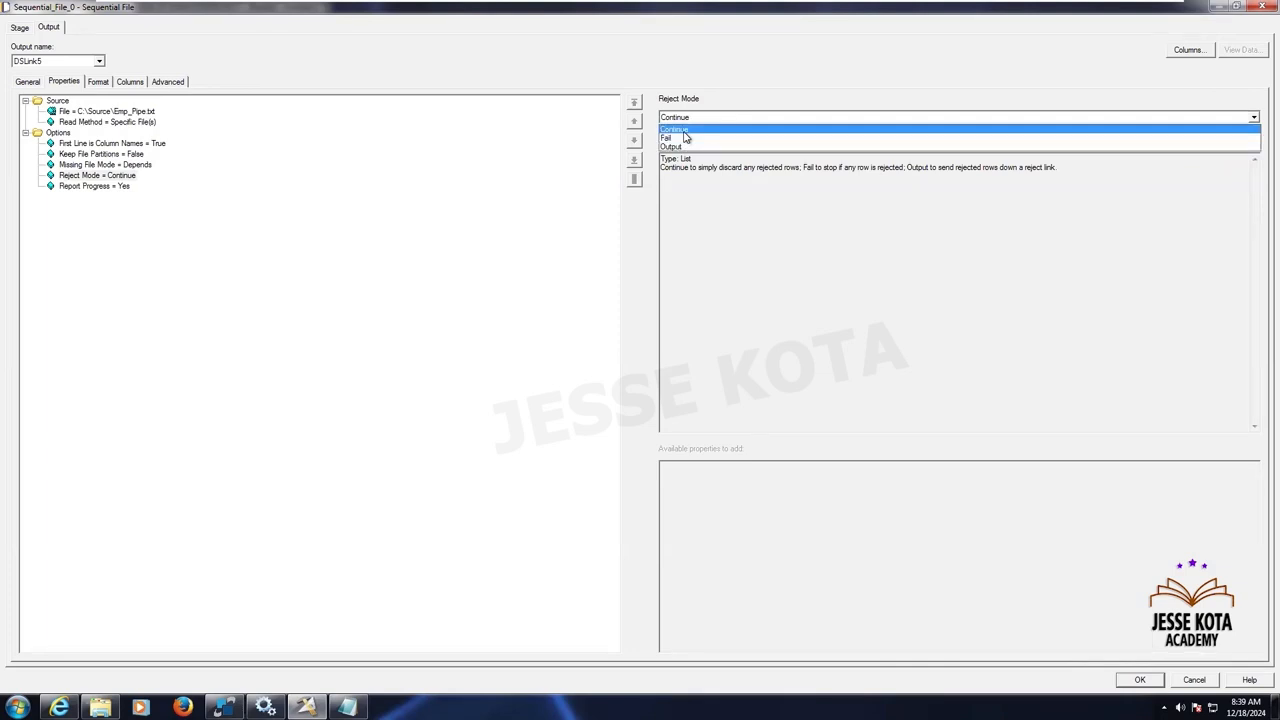
click(685, 131)
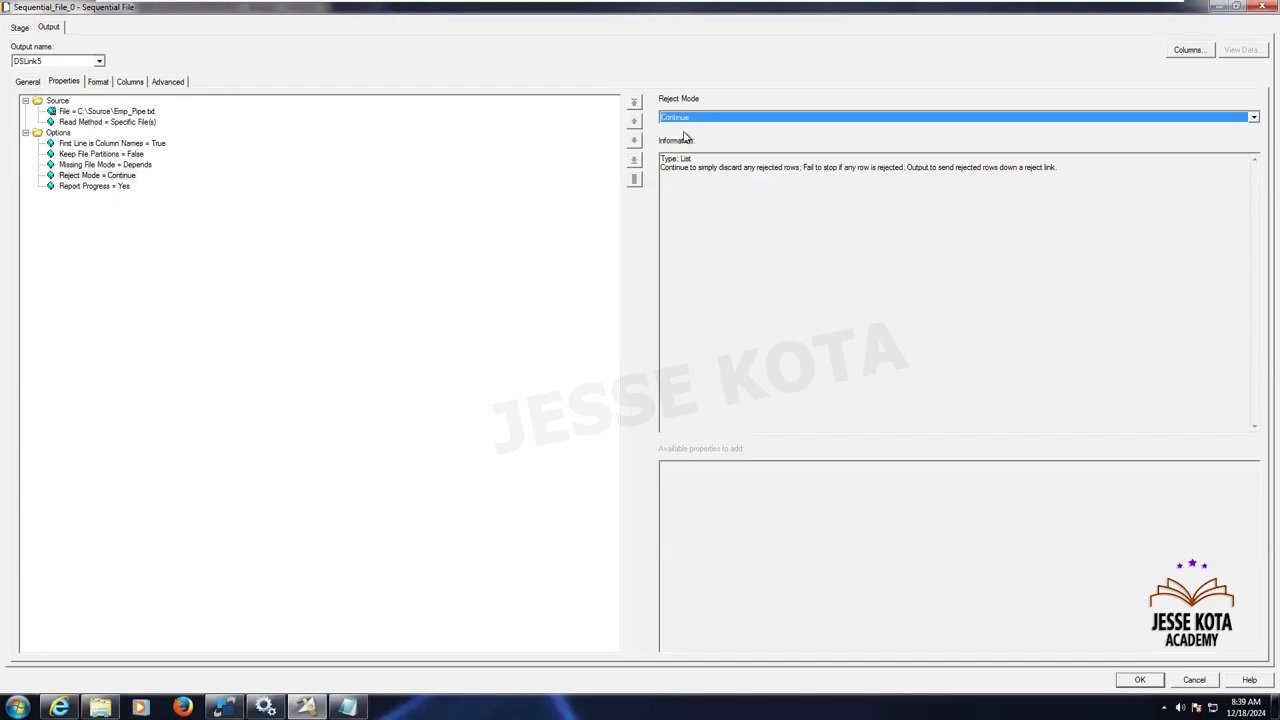
click(87, 190)
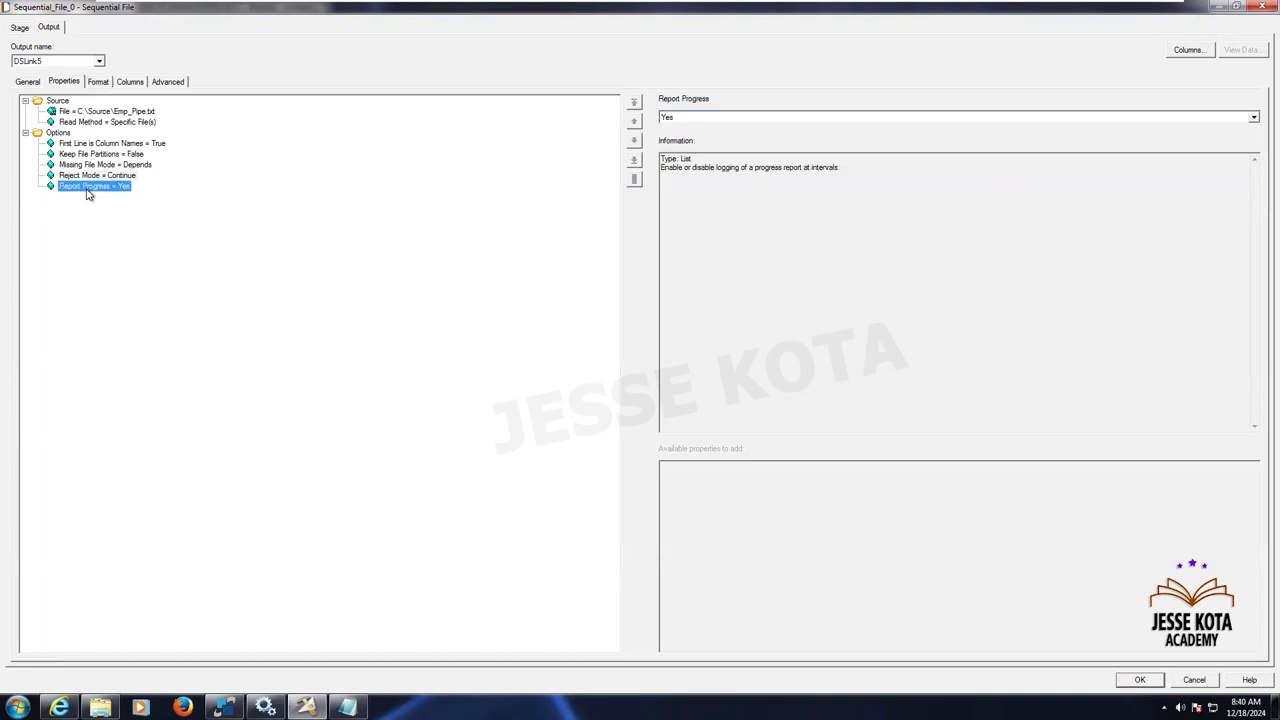
Switch to the DataStage Material presentation in the browser and consult the Sequential File Stage slide on file size and missing files
mouse_move(829, 5)
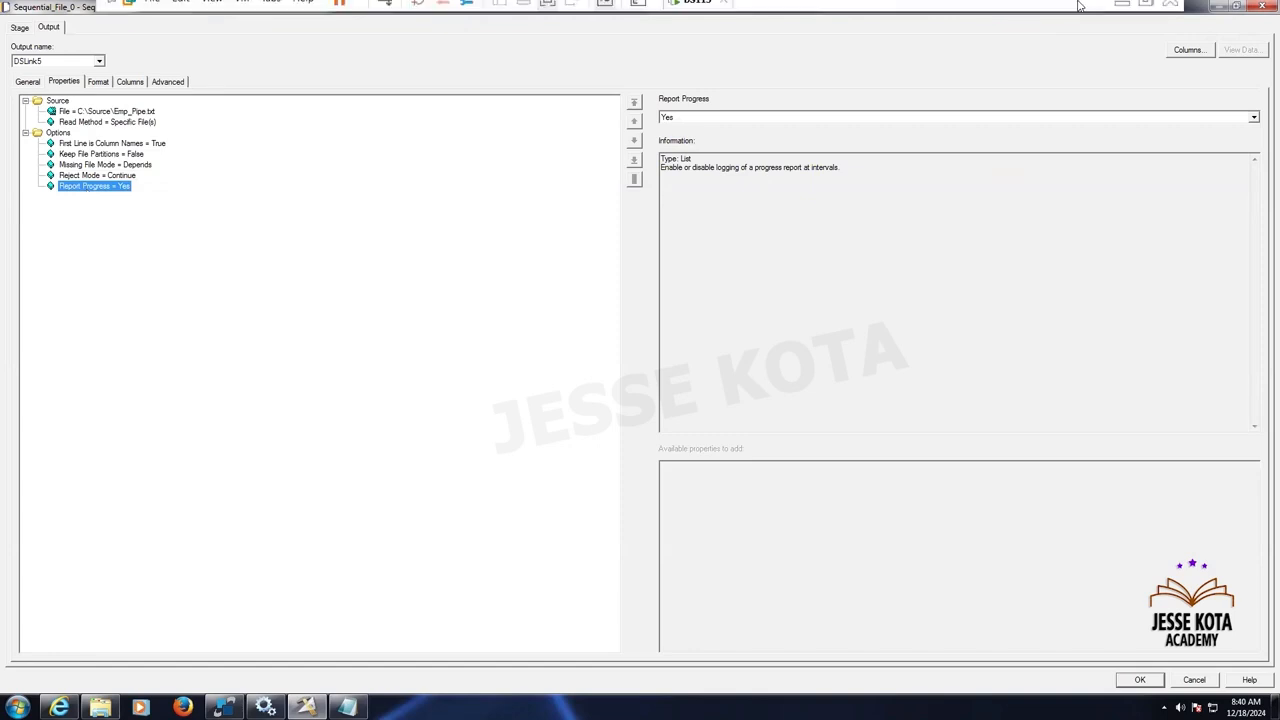
click(1122, 12)
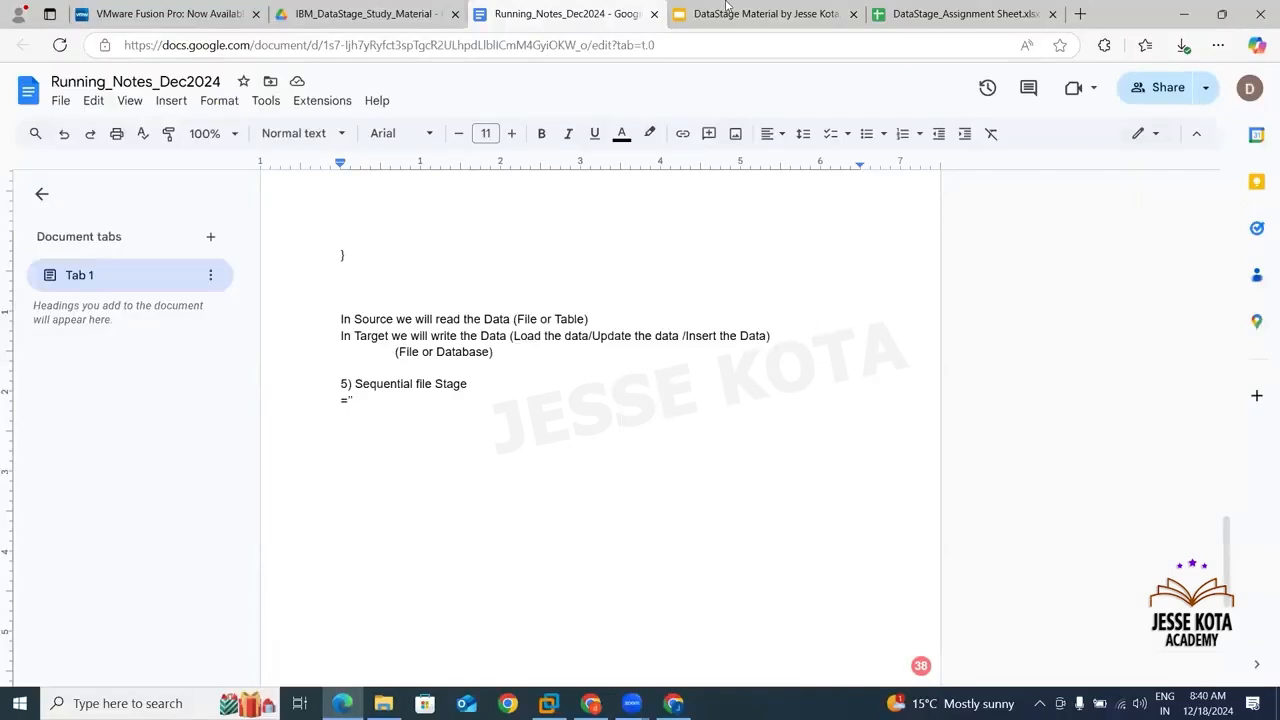
click(730, 10)
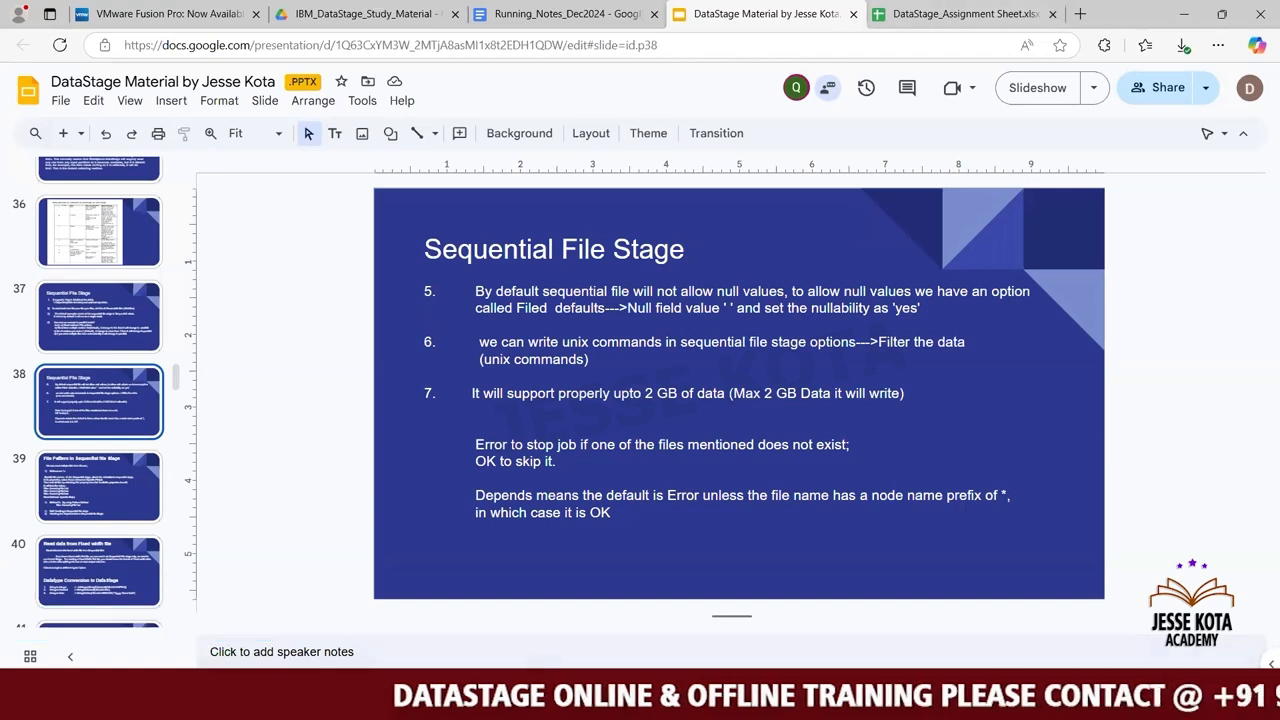
Return to the DataStage stage editor and examine the record-level Final delimiter format setting against the contents of the Emp_Pipe file in Notepad
key(alt+Tab)
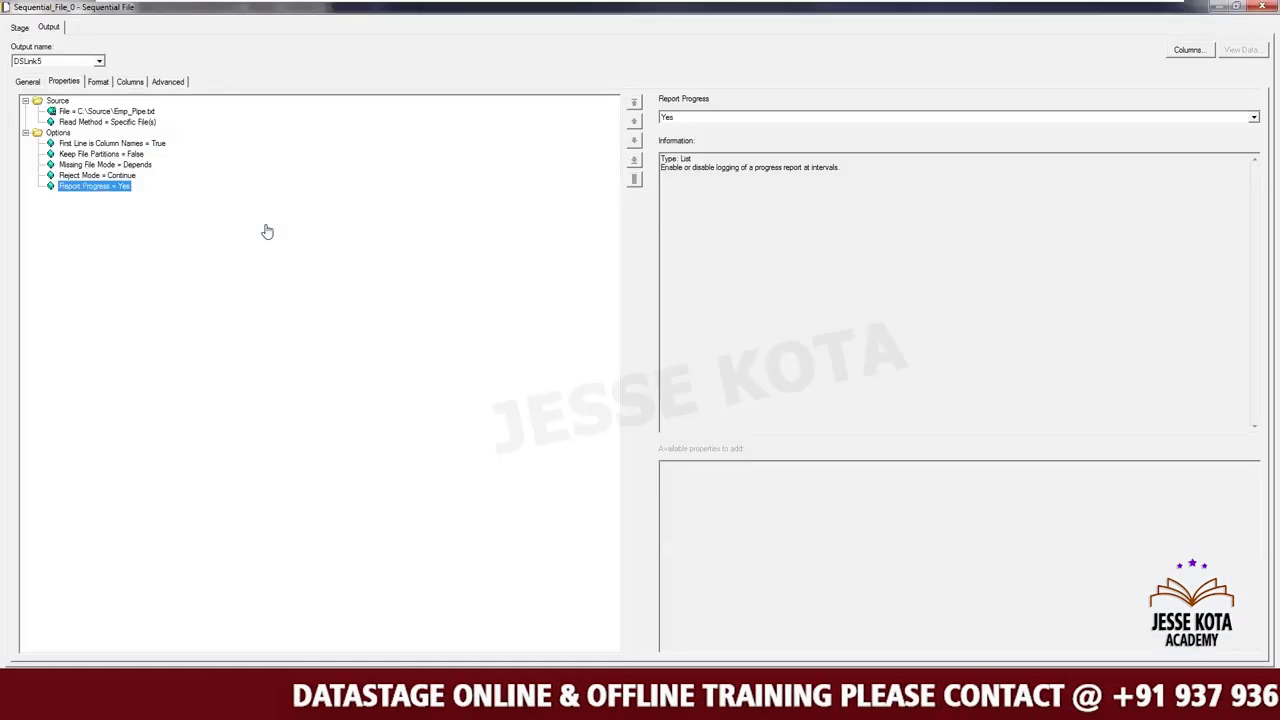
click(120, 111)
click(97, 81)
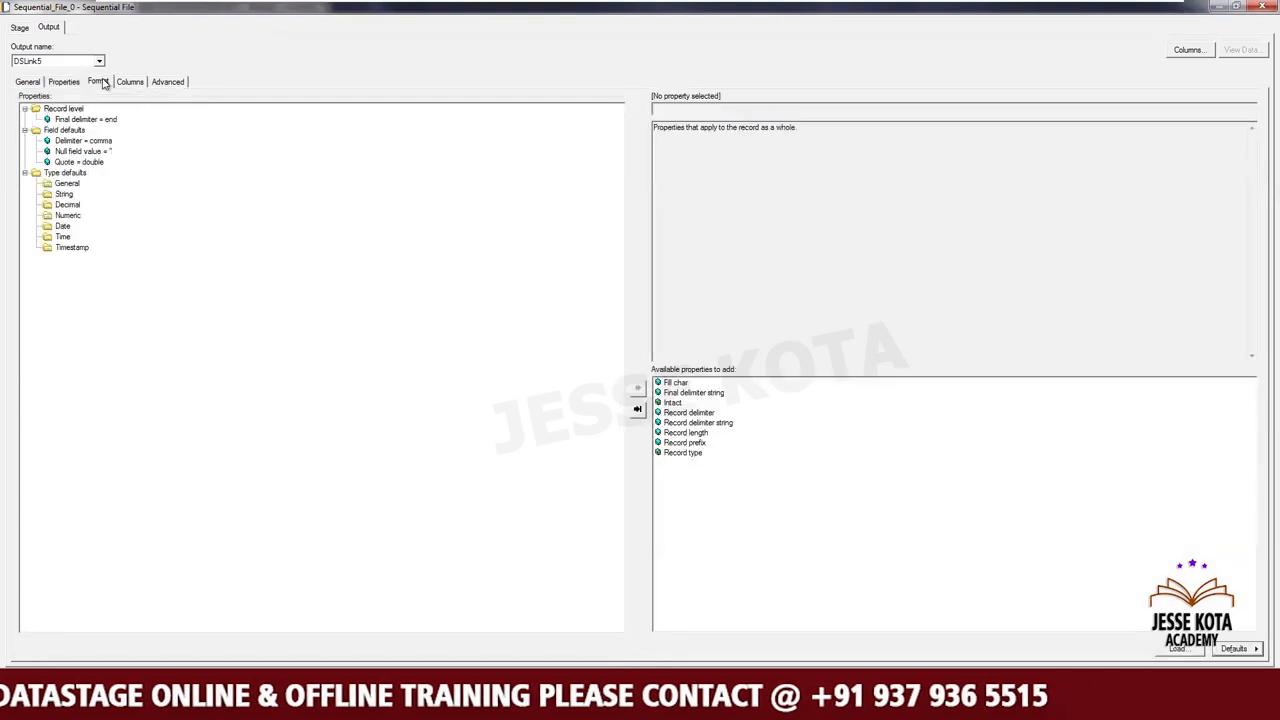
click(87, 119)
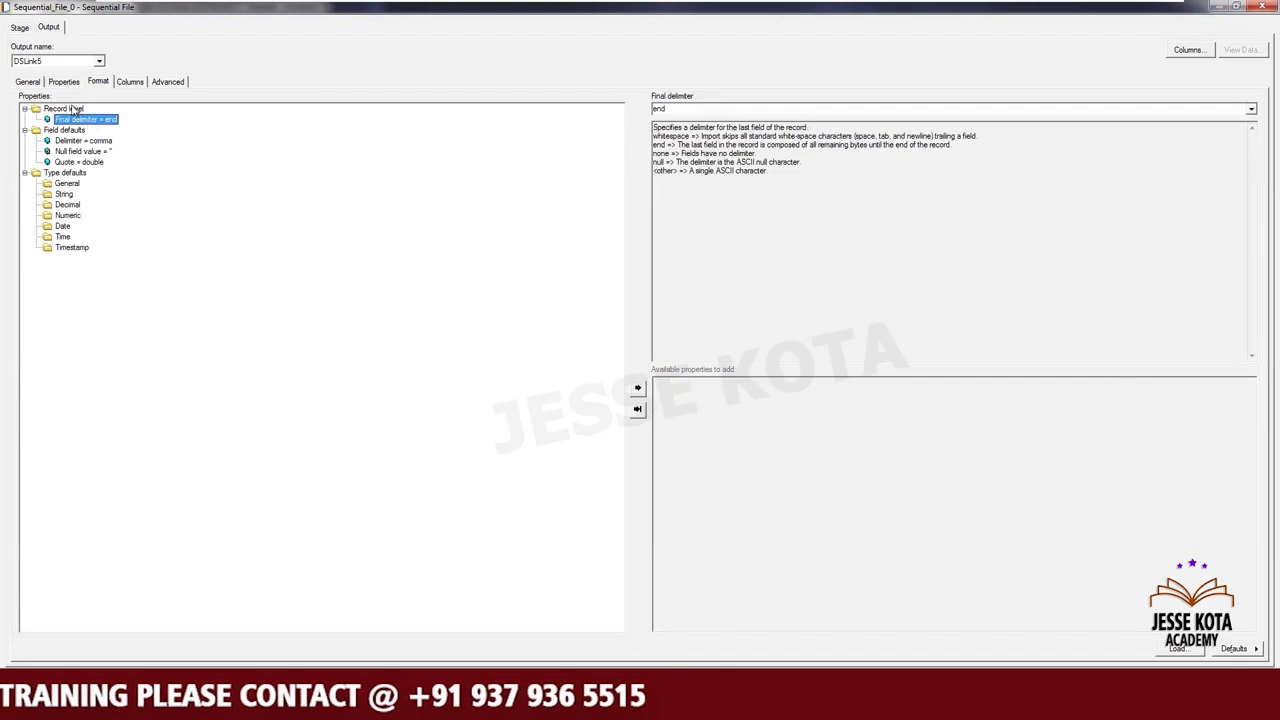
click(73, 109)
click(86, 119)
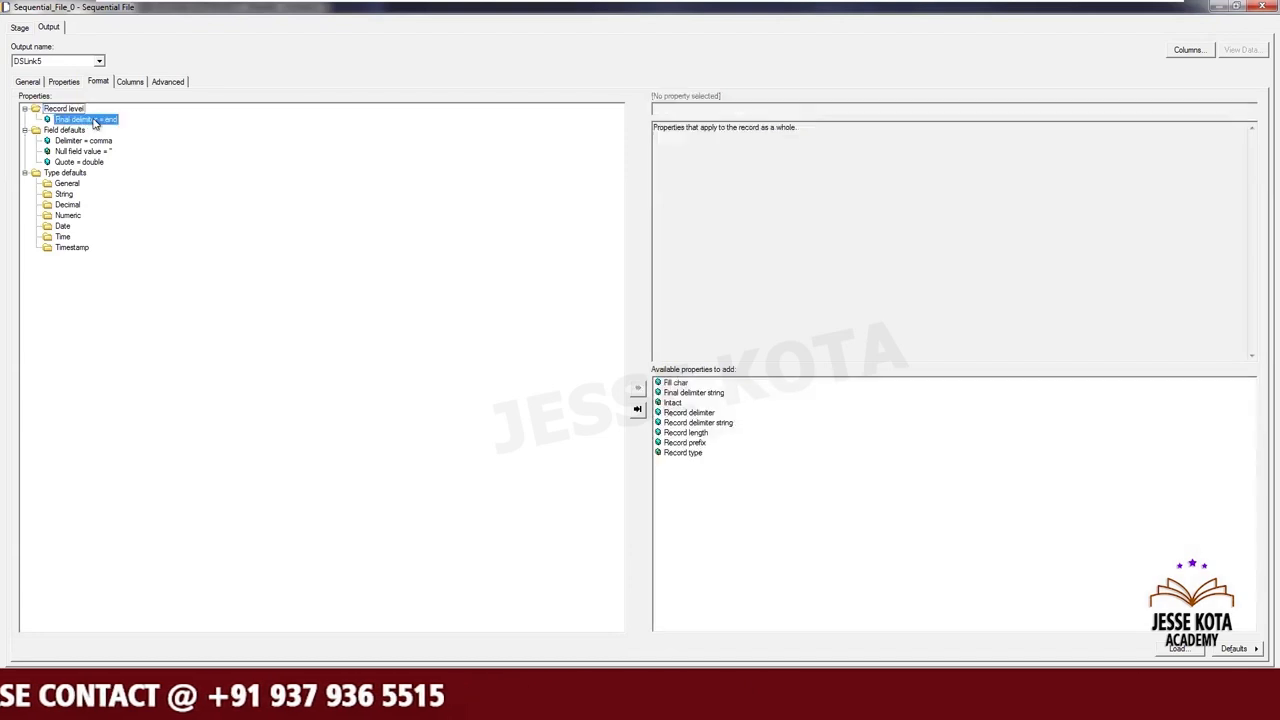
click(402, 704)
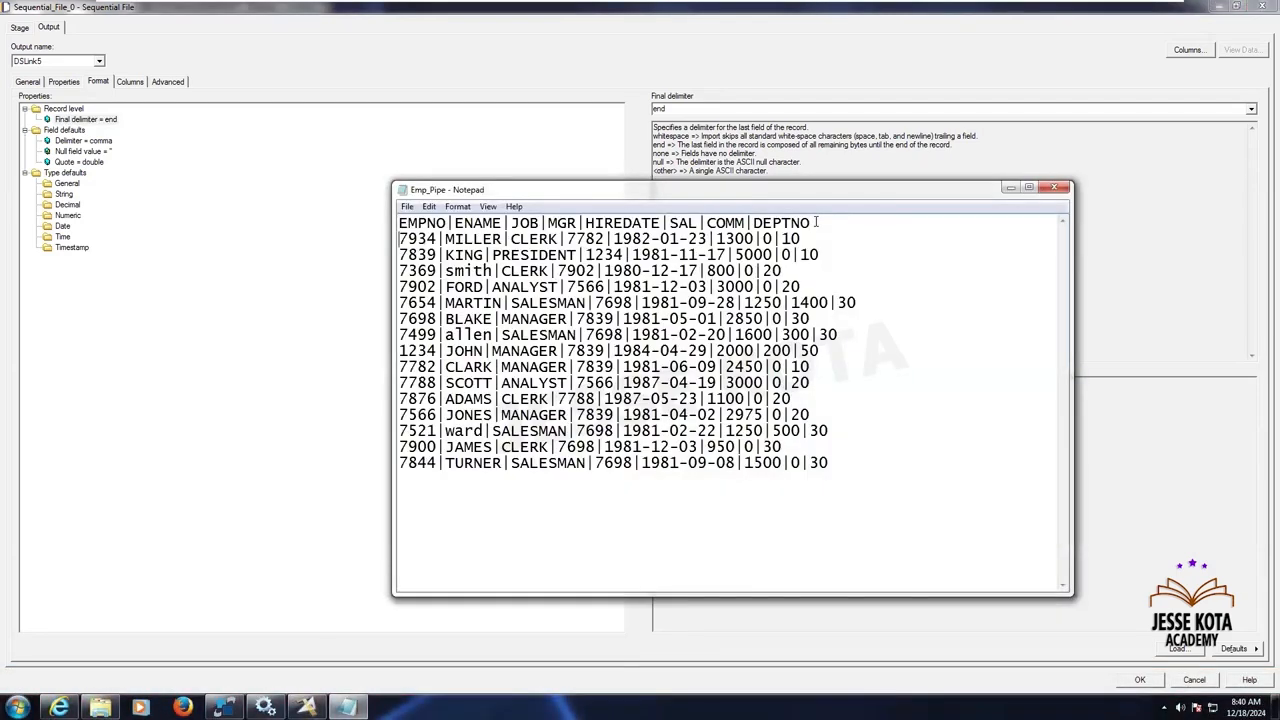
click(1010, 187)
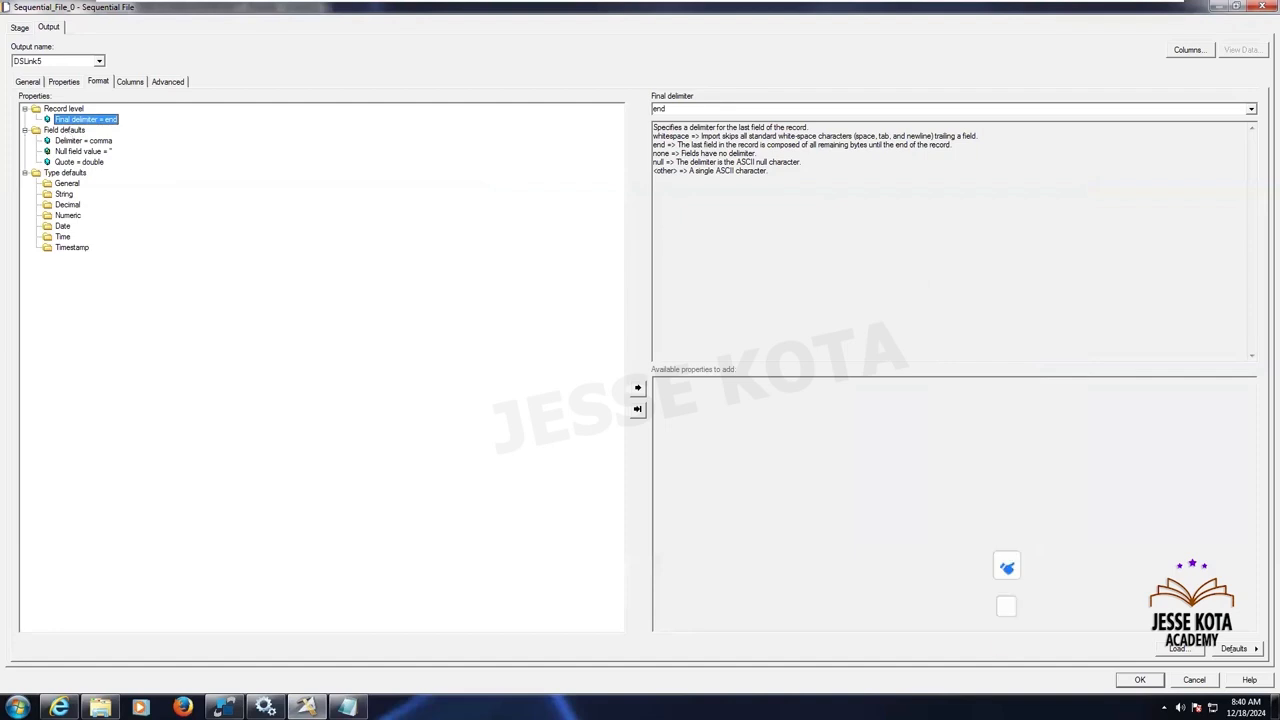
Highlight the header row of the Emp_Pipe file in Notepad to check how the record ends, and return to the stage editor
click(346, 707)
drag(814, 222, 376, 225)
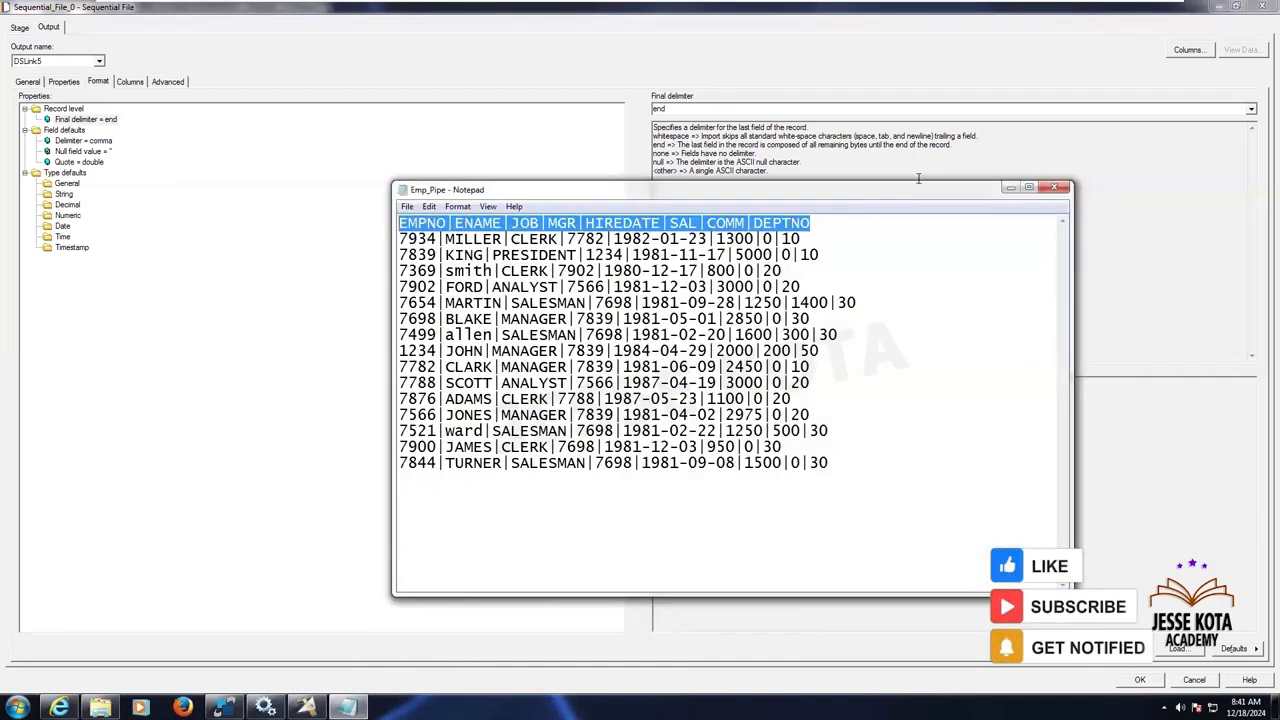
click(1011, 189)
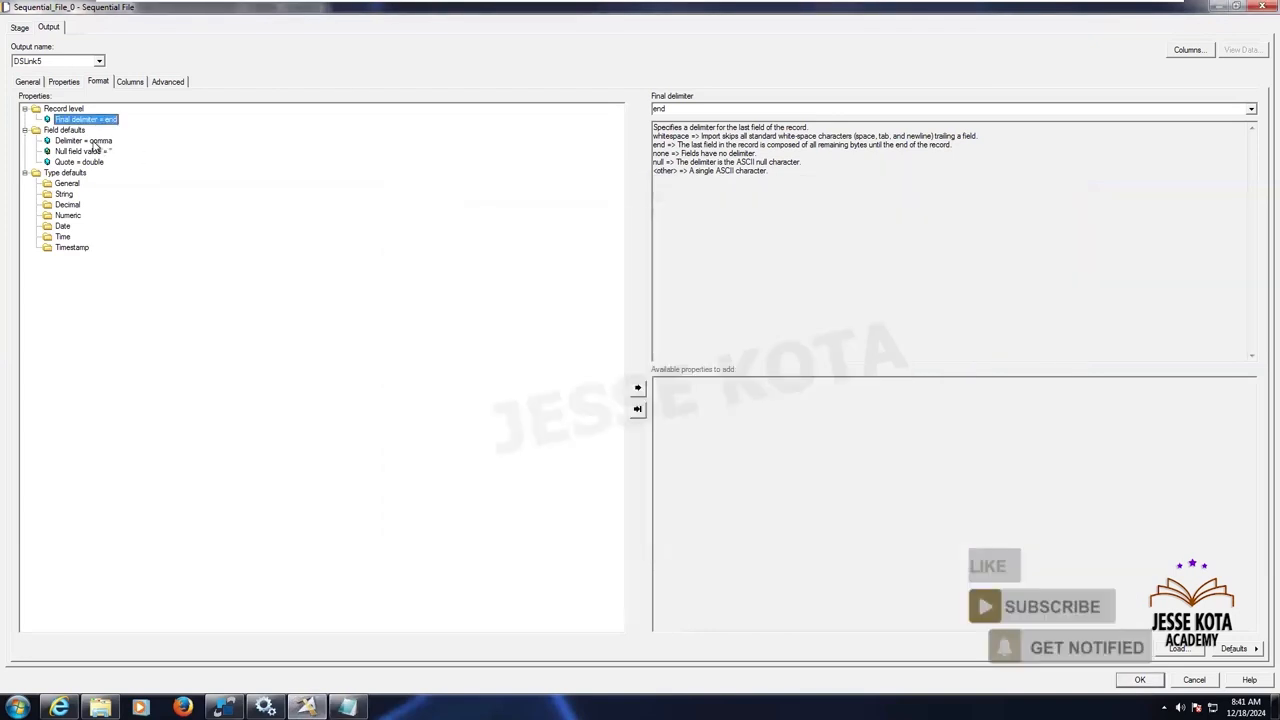
Read the field-level Delimiter and Field defaults descriptions and compare them with the column separators in the Emp_Pipe file
click(86, 141)
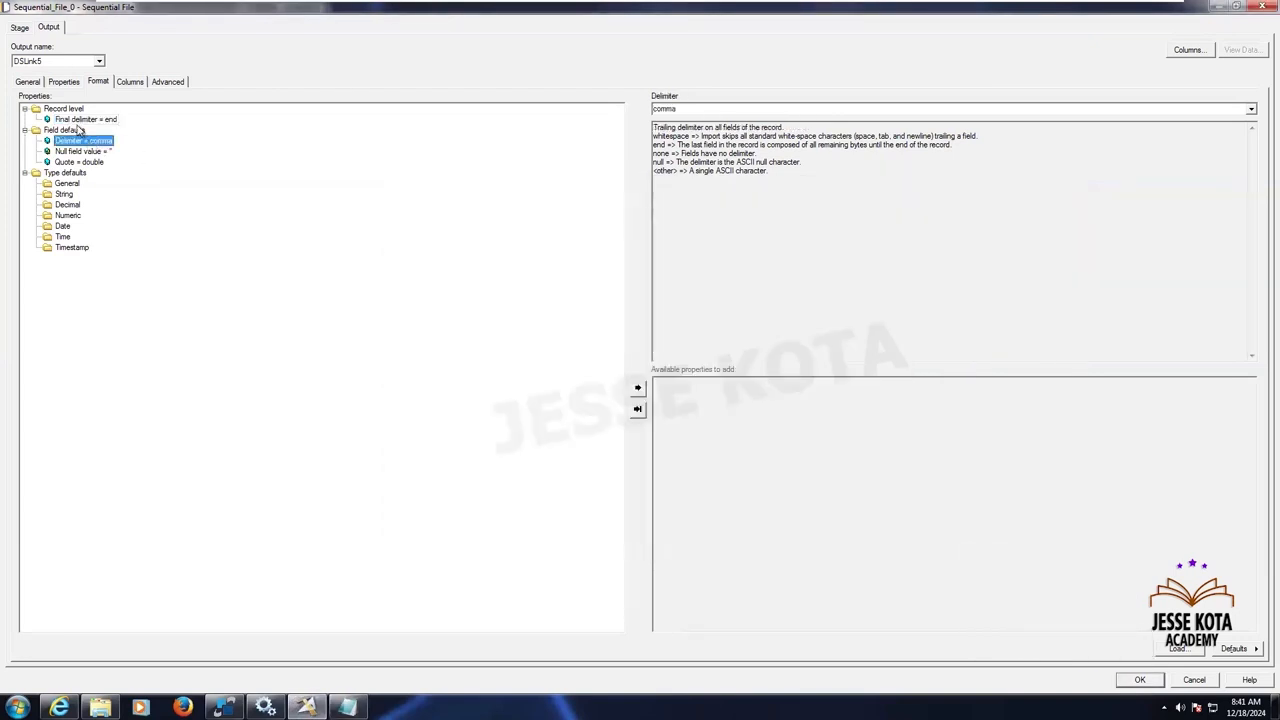
click(80, 130)
click(347, 707)
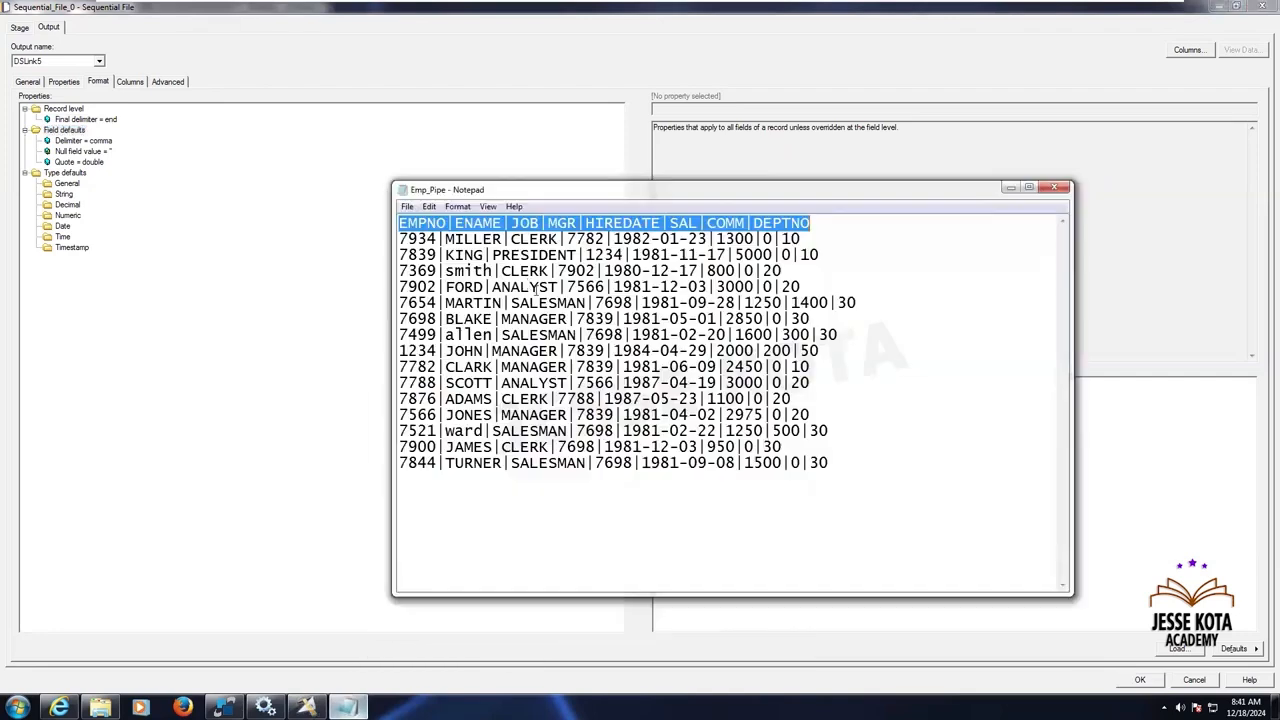
drag(503, 238, 386, 223)
click(1010, 187)
Review the available choices for the field-level Delimiter and select the blank entry to clear its value
click(90, 141)
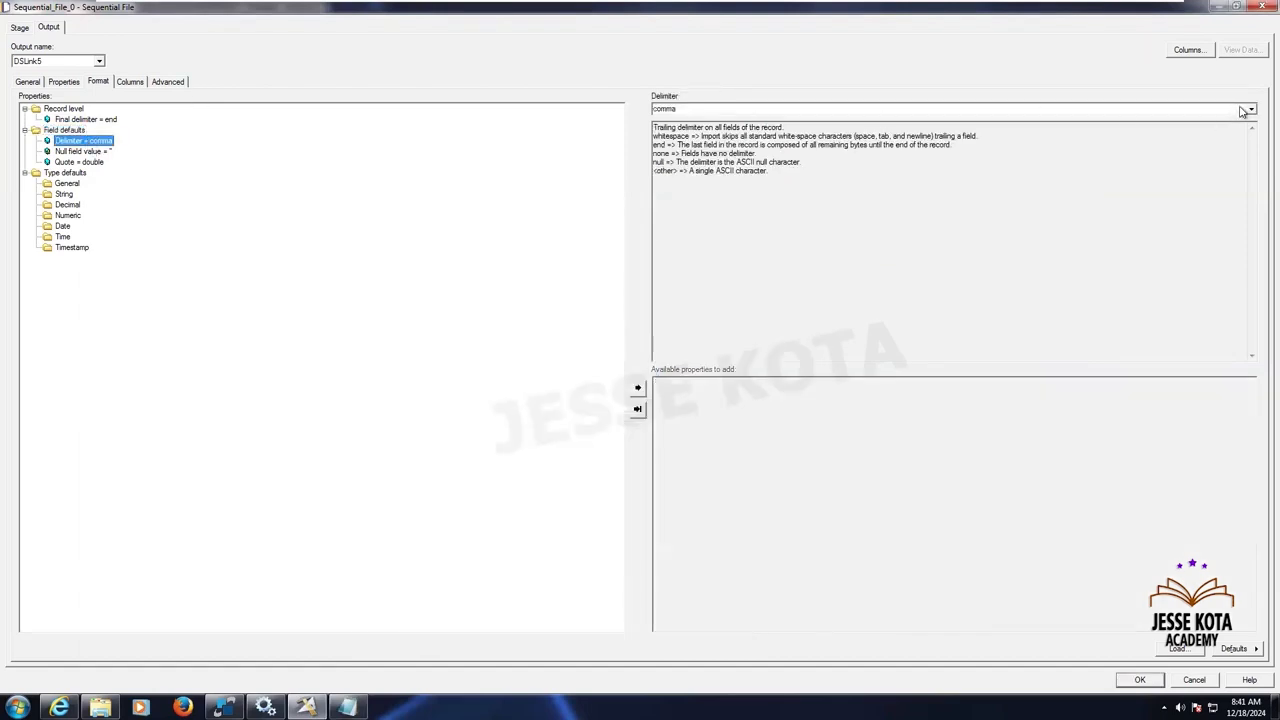
click(1250, 109)
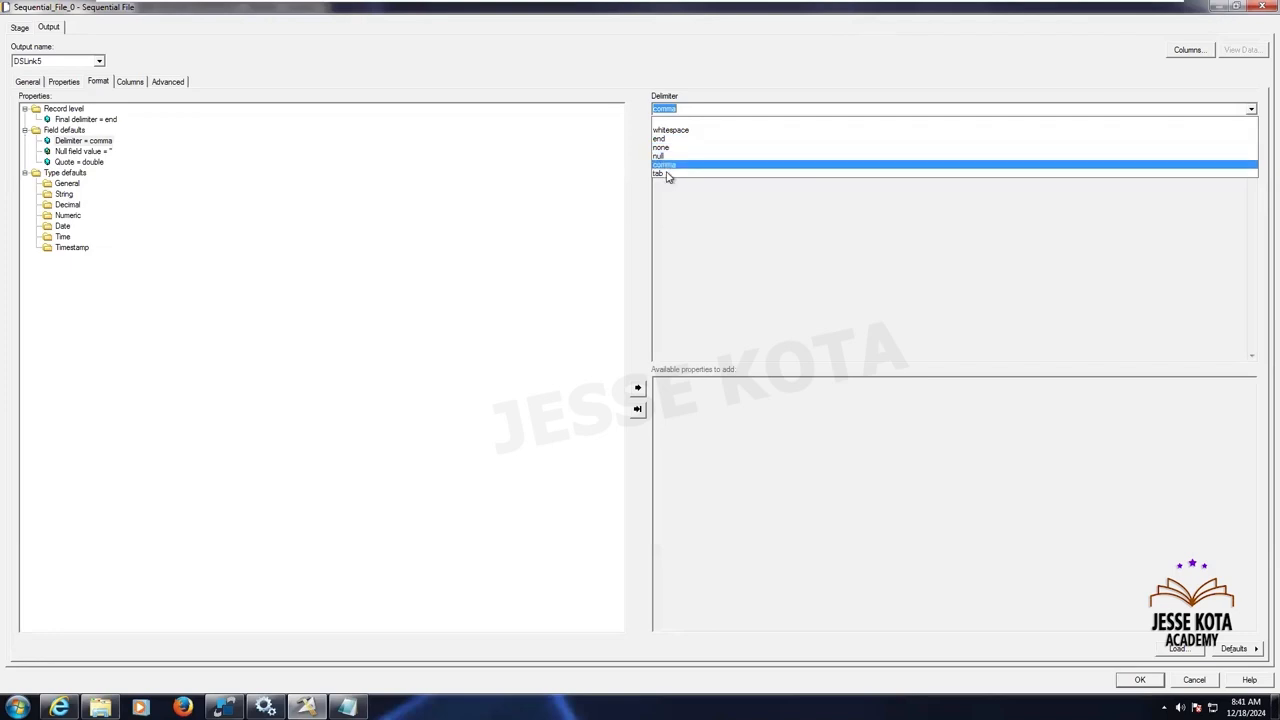
click(676, 121)
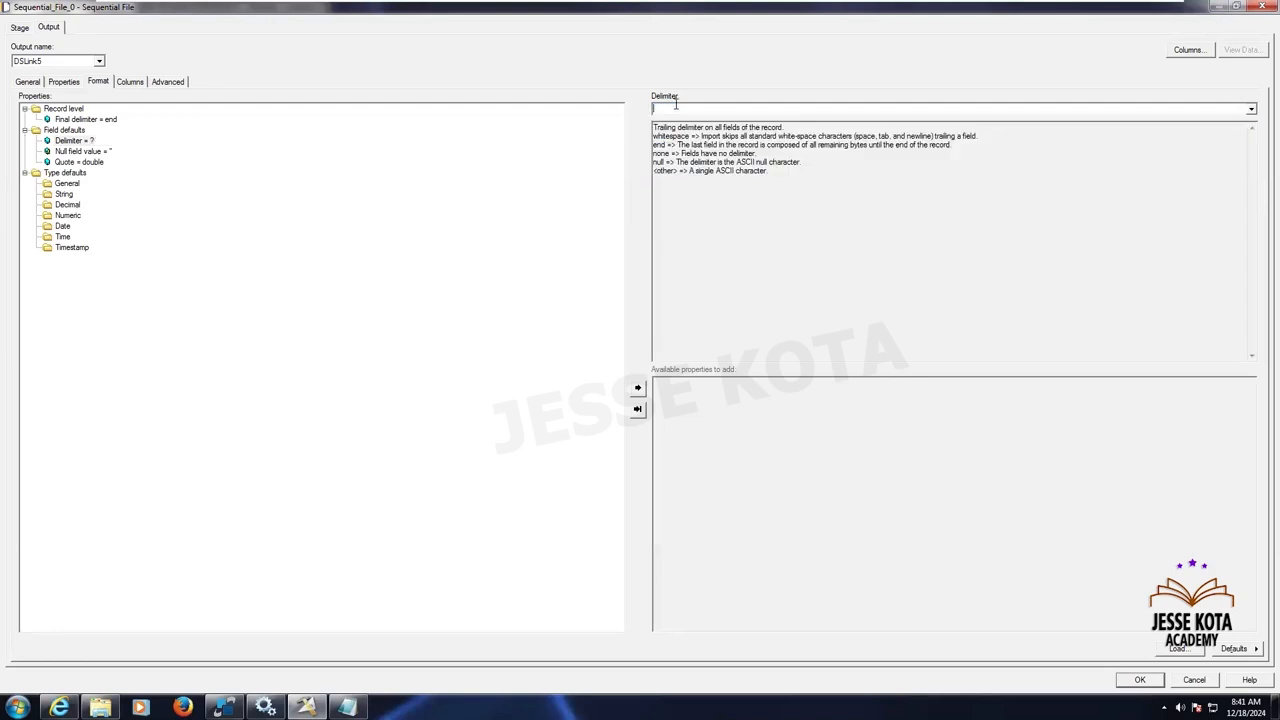
Set the Delimiter field default of the sequential file output format to a pipe (|)
click(95, 152)
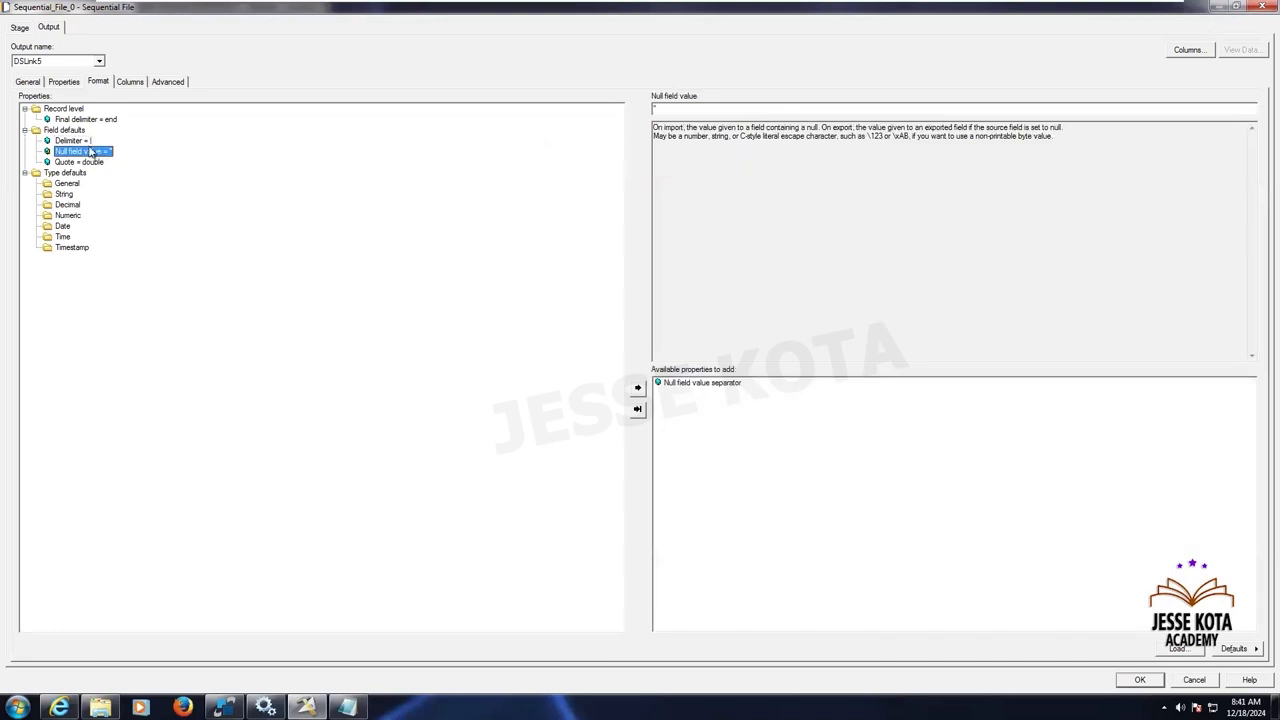
click(86, 141)
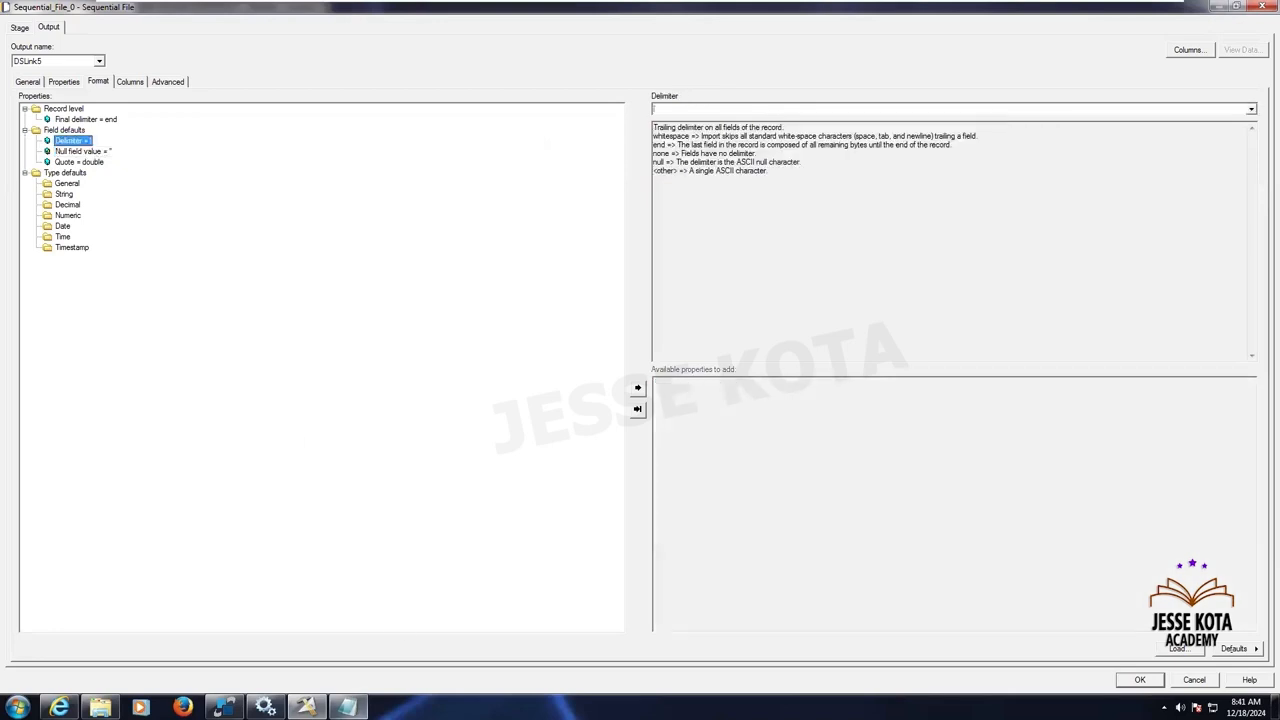
click(348, 707)
click(348, 707)
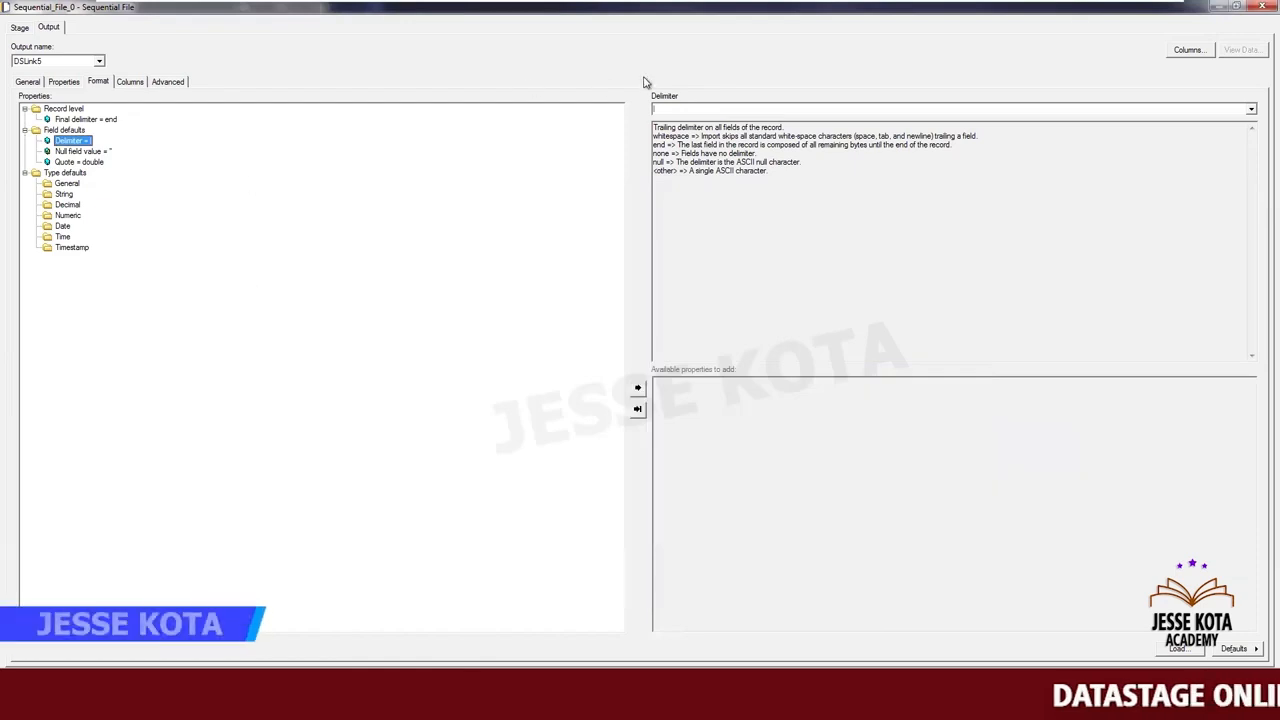
click(676, 109)
key(BackSpace)
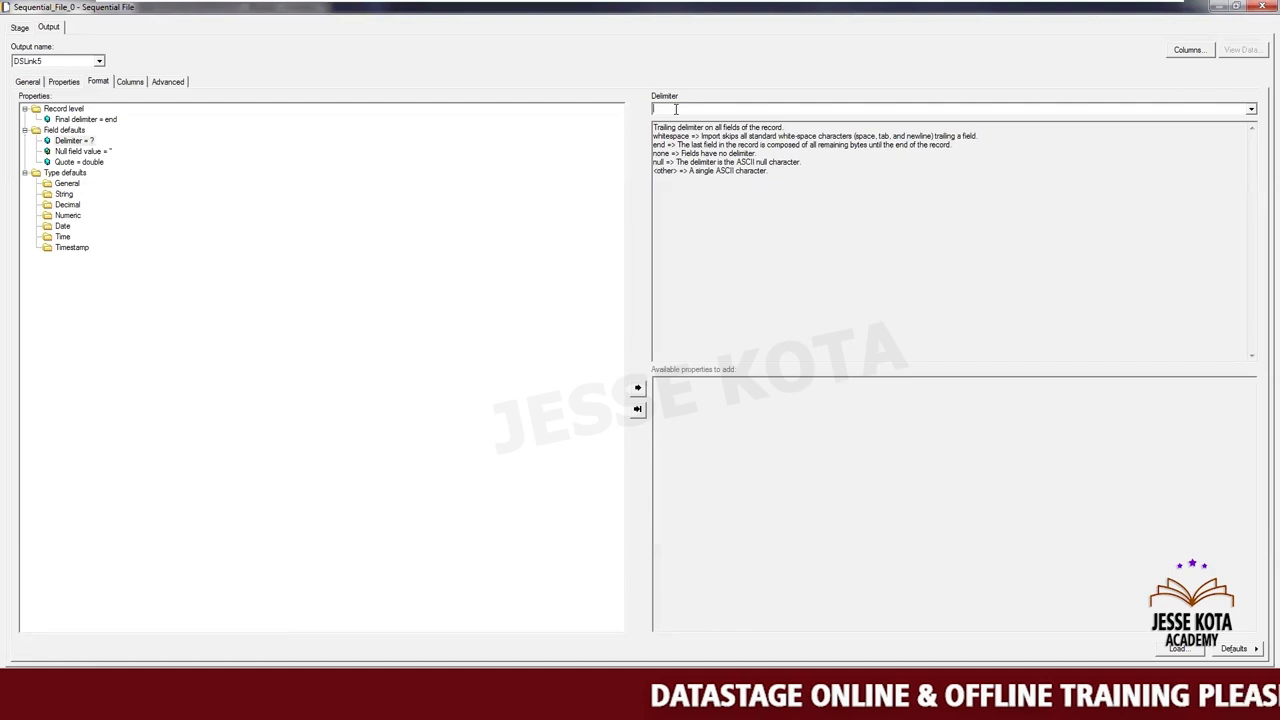
text(|)
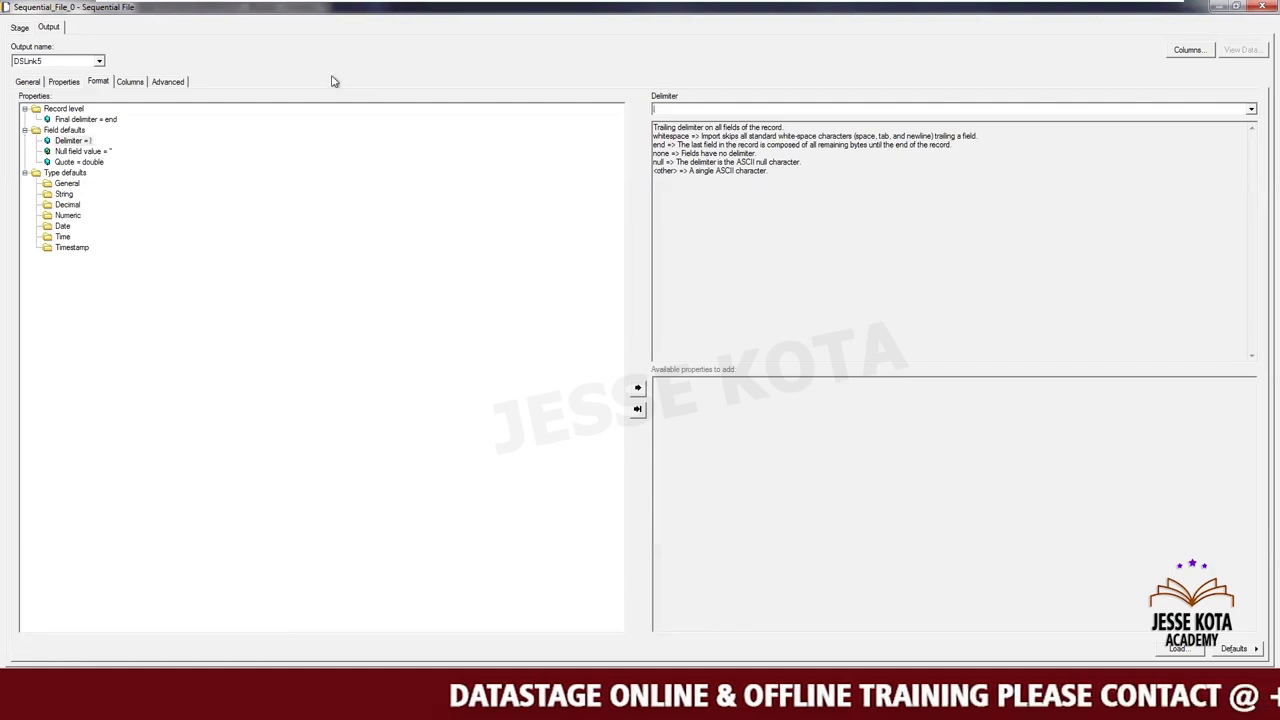
Review the Null field value and Quote settings under the field defaults
click(92, 152)
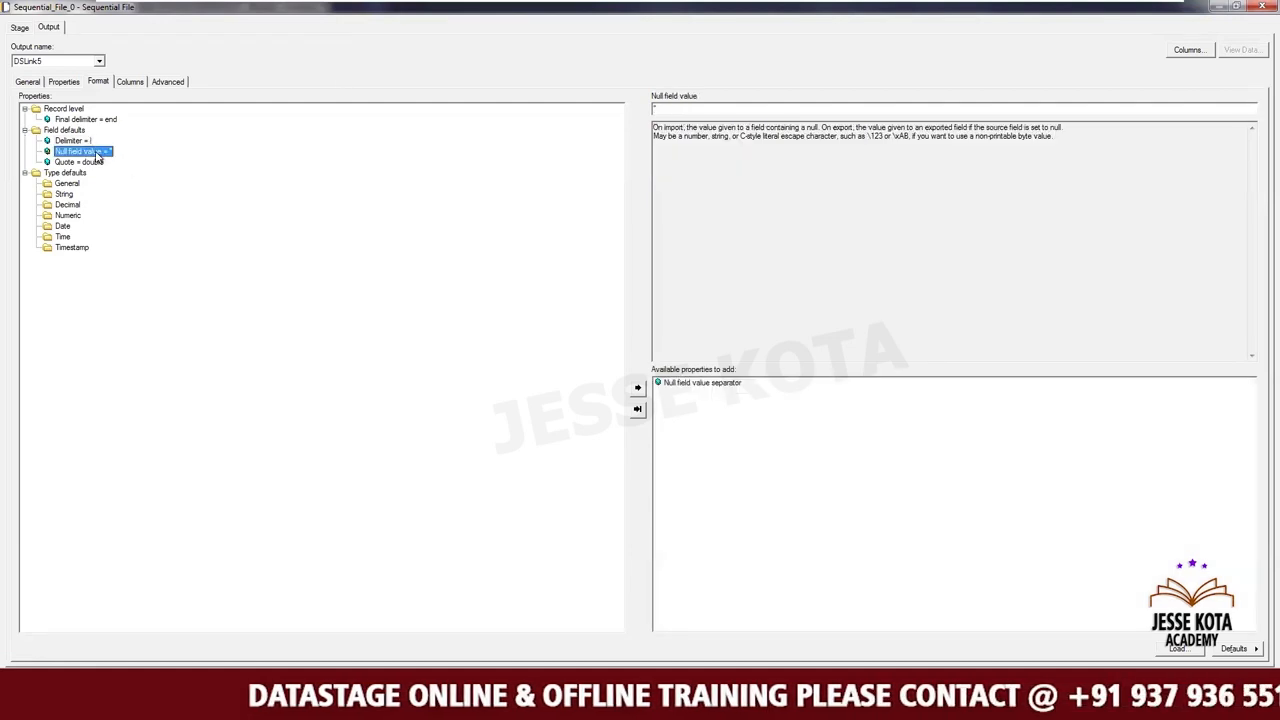
click(675, 111)
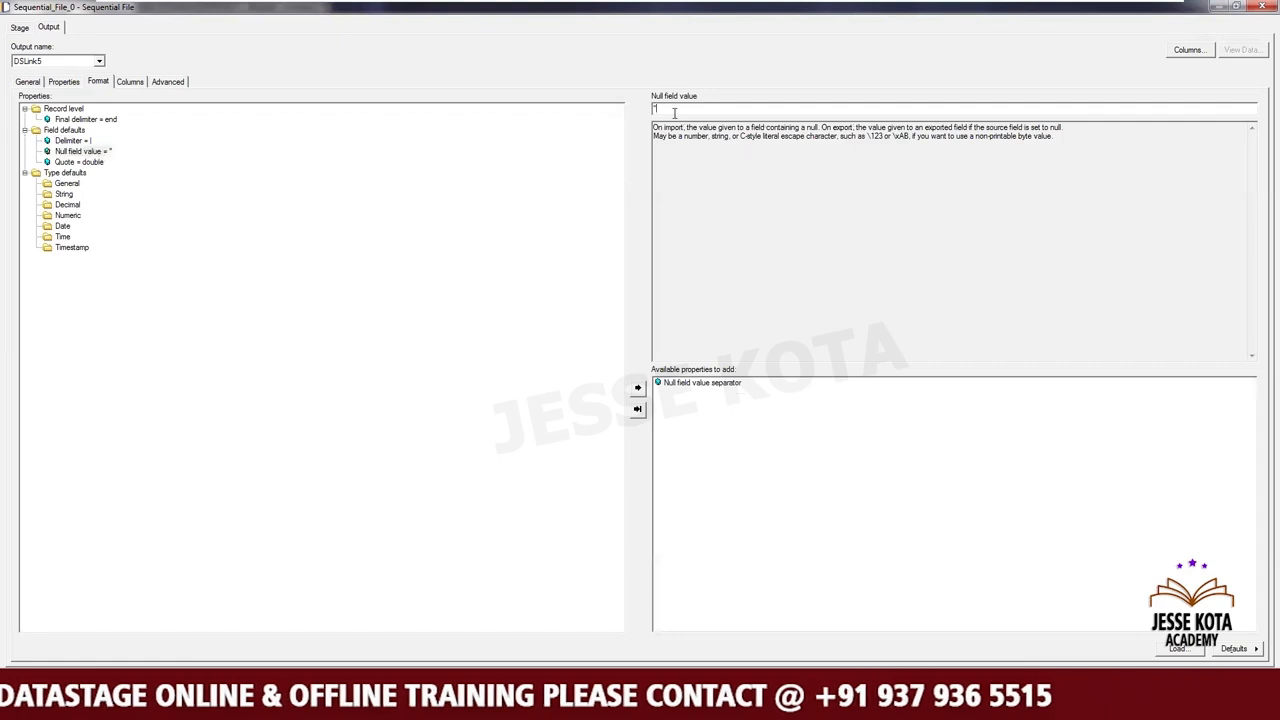
click(80, 162)
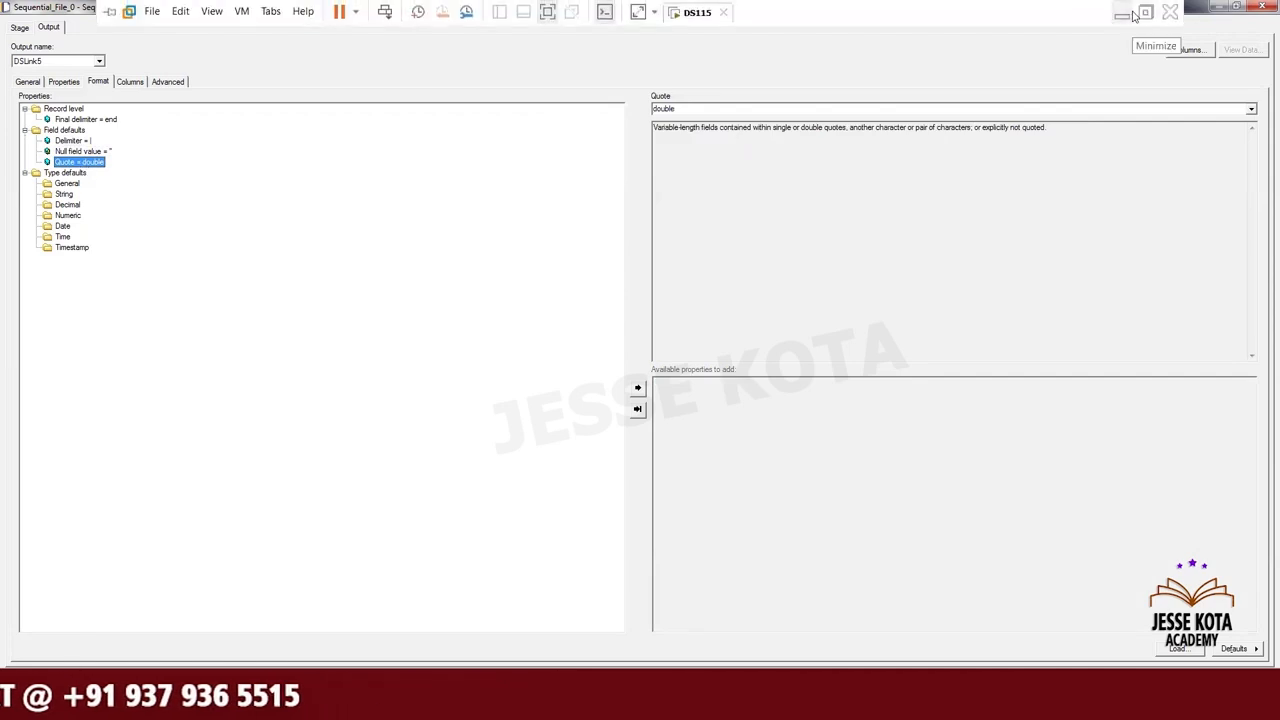
Switch to the Running_Notes_Dec2024 document in Google Docs and add the line "Quote = Double" below the Sequential file Stage notes
click(1124, 15)
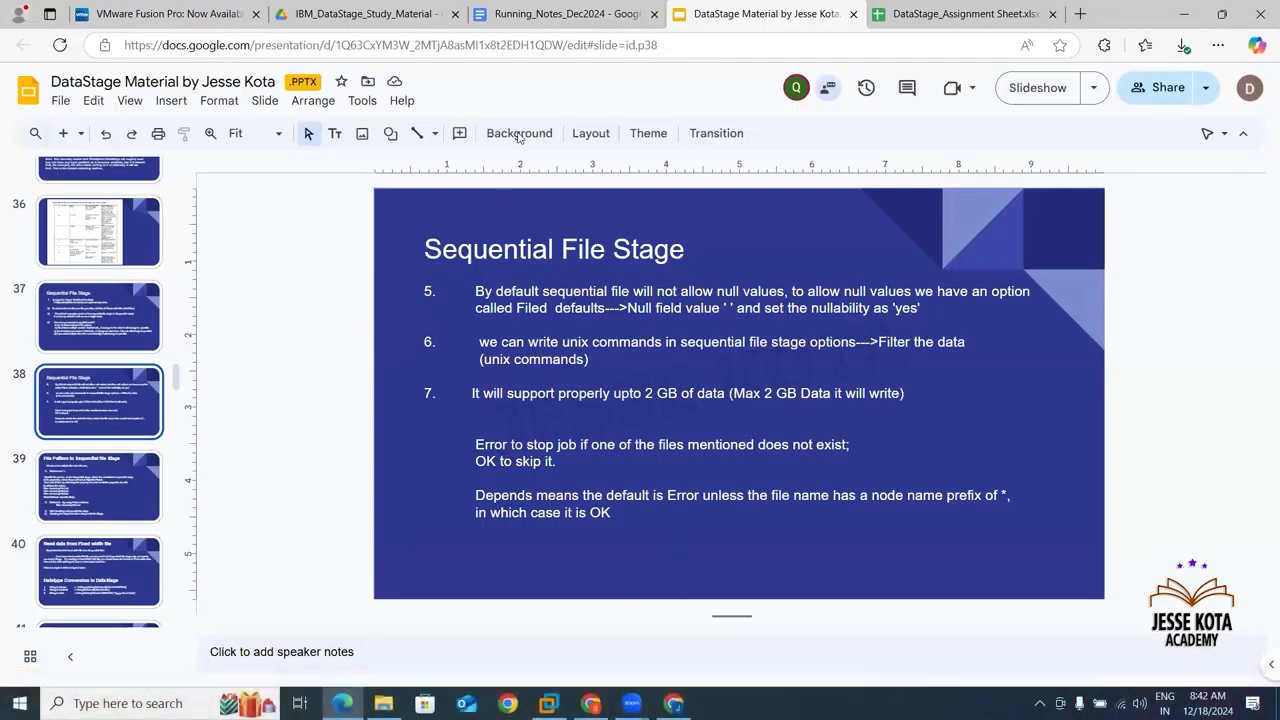
click(545, 14)
key(Return)
key(Return)
text(Qu)
text(= Double)
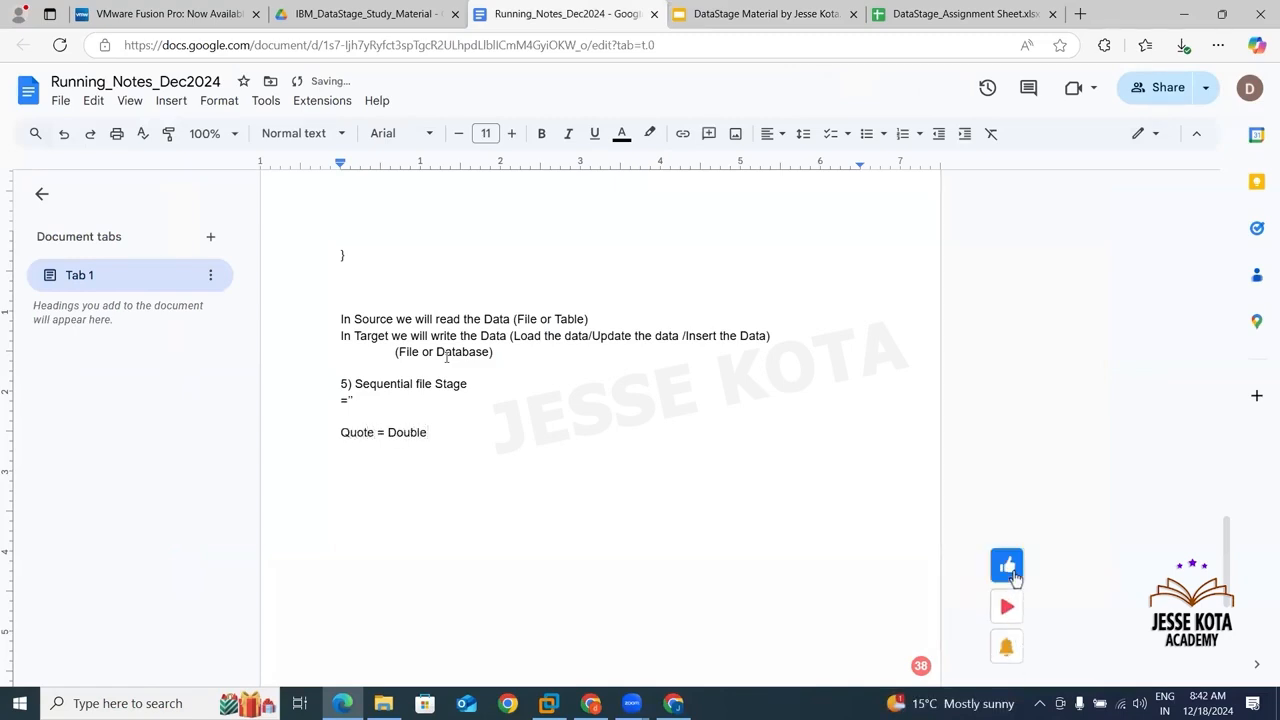
key(Return)
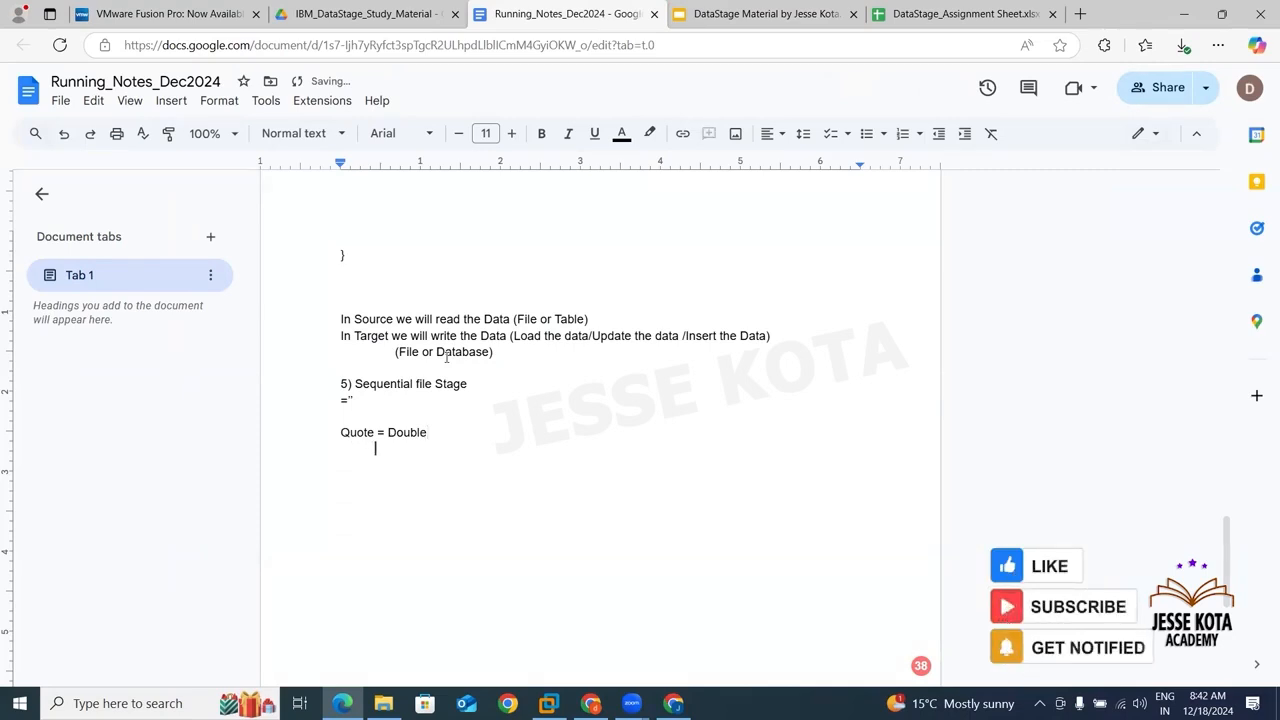
Return to DataStage in the virtual machine, check the Emp_Pipe text file for quotes, and set the Quote field default to none
click(549, 703)
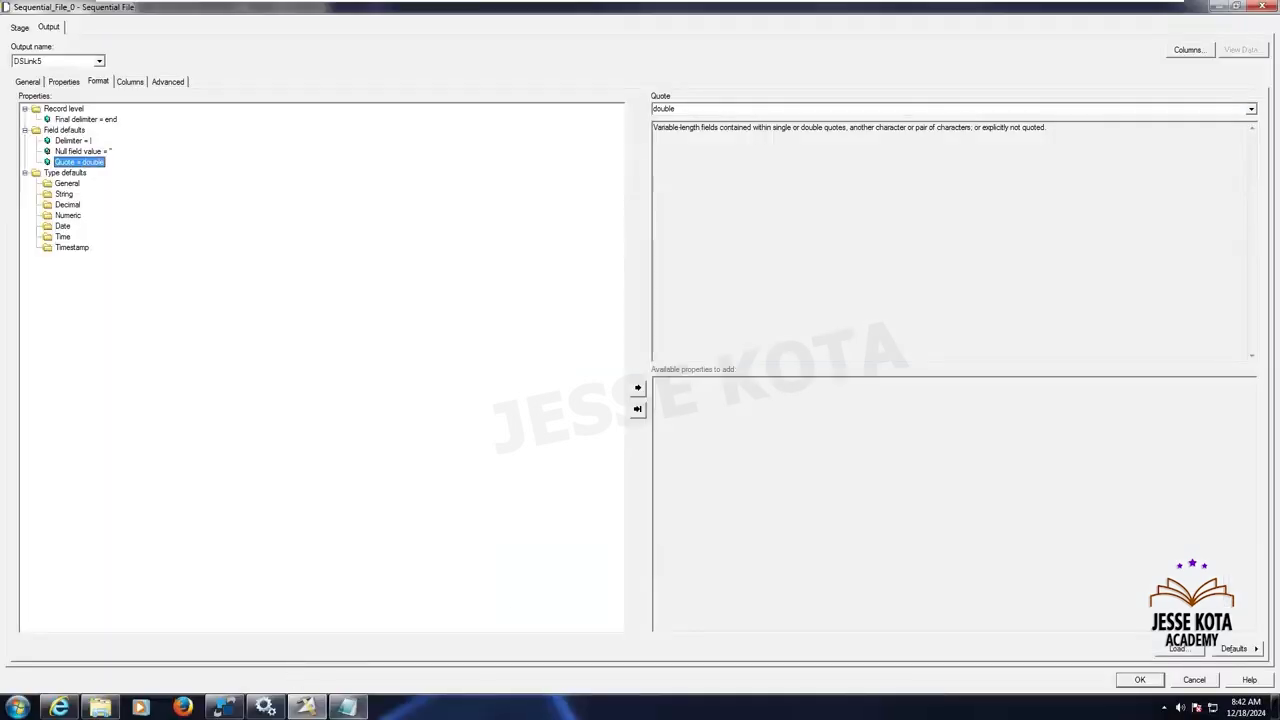
click(346, 707)
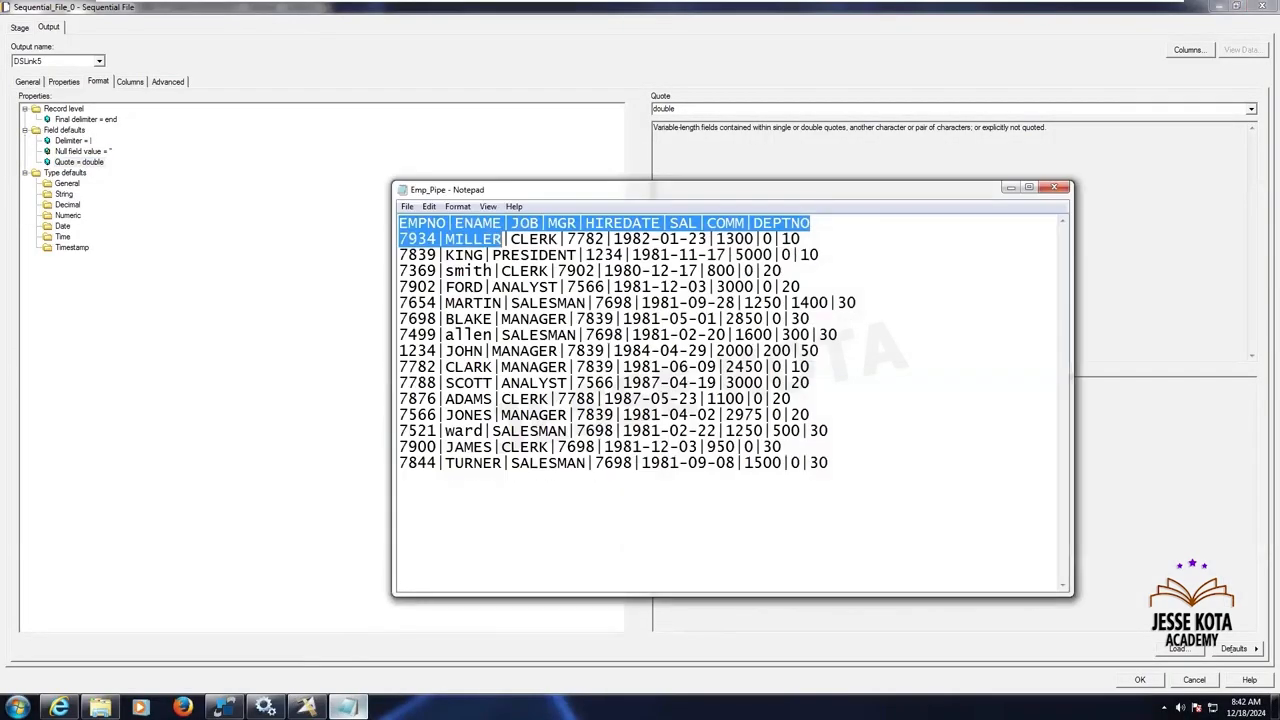
click(549, 6)
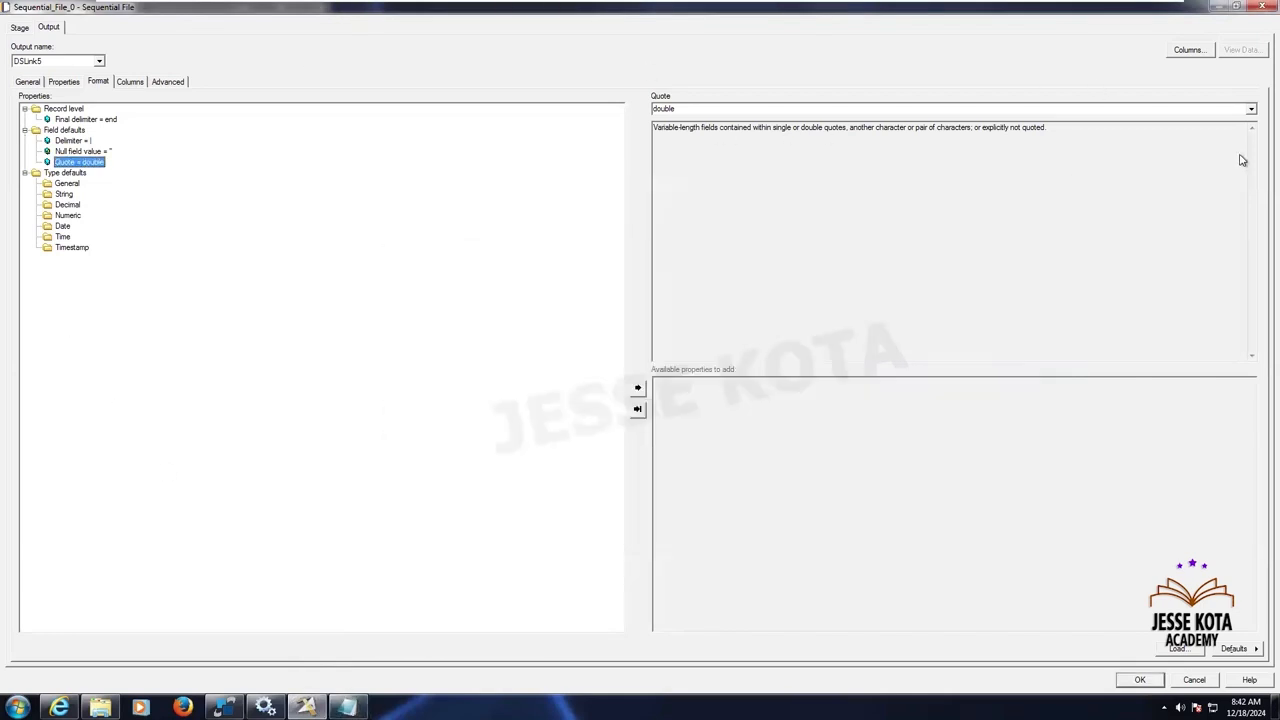
click(1244, 110)
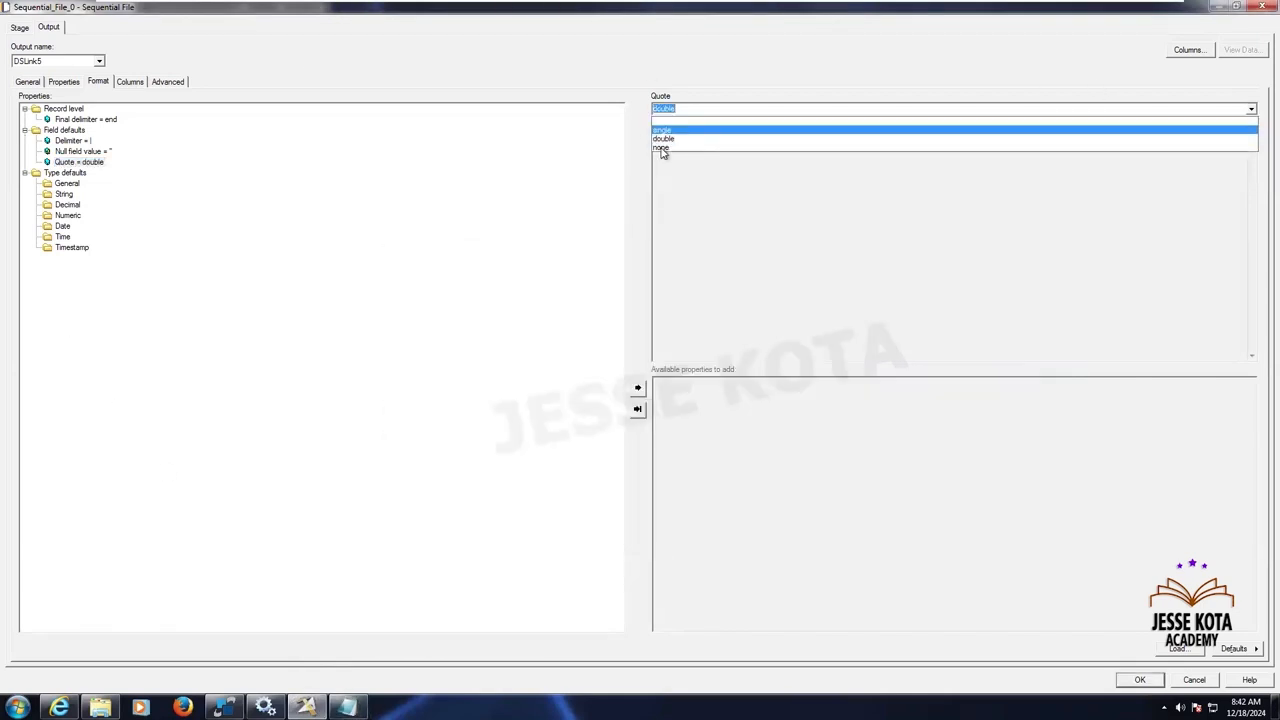
click(662, 148)
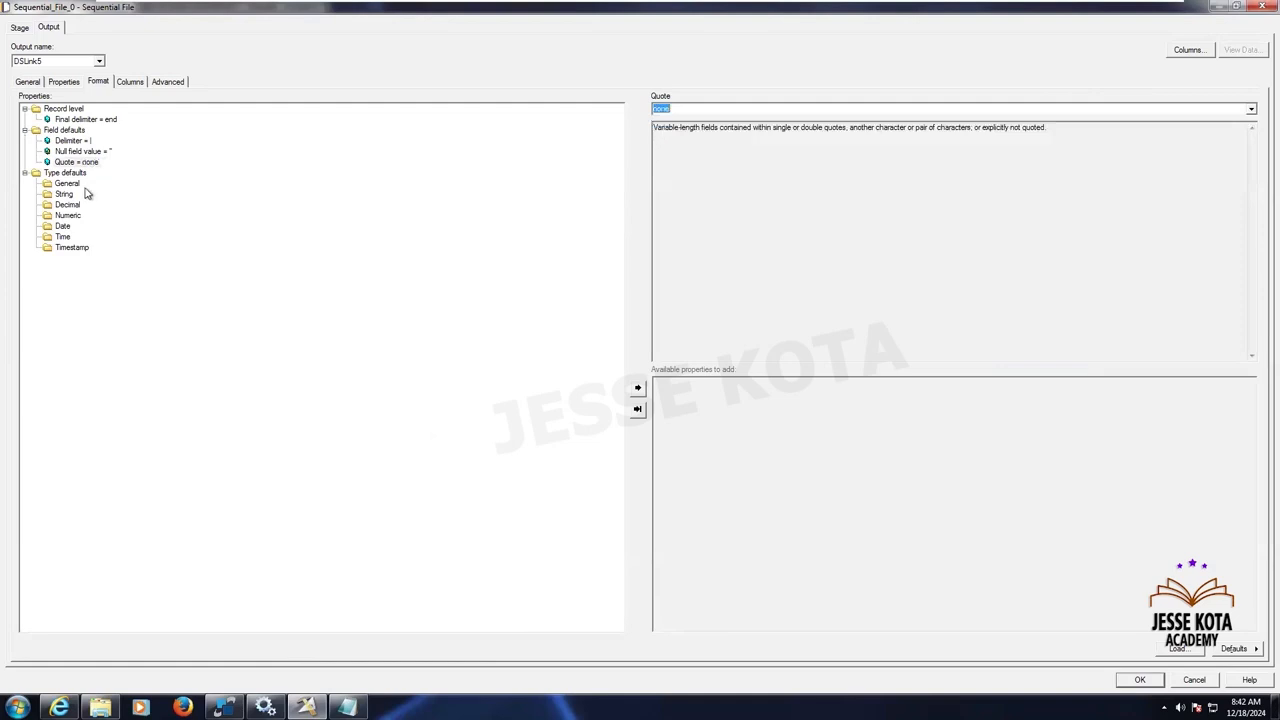
Start an import of sequential file definitions from the Table Definitions folder to load the output link's columns
click(131, 82)
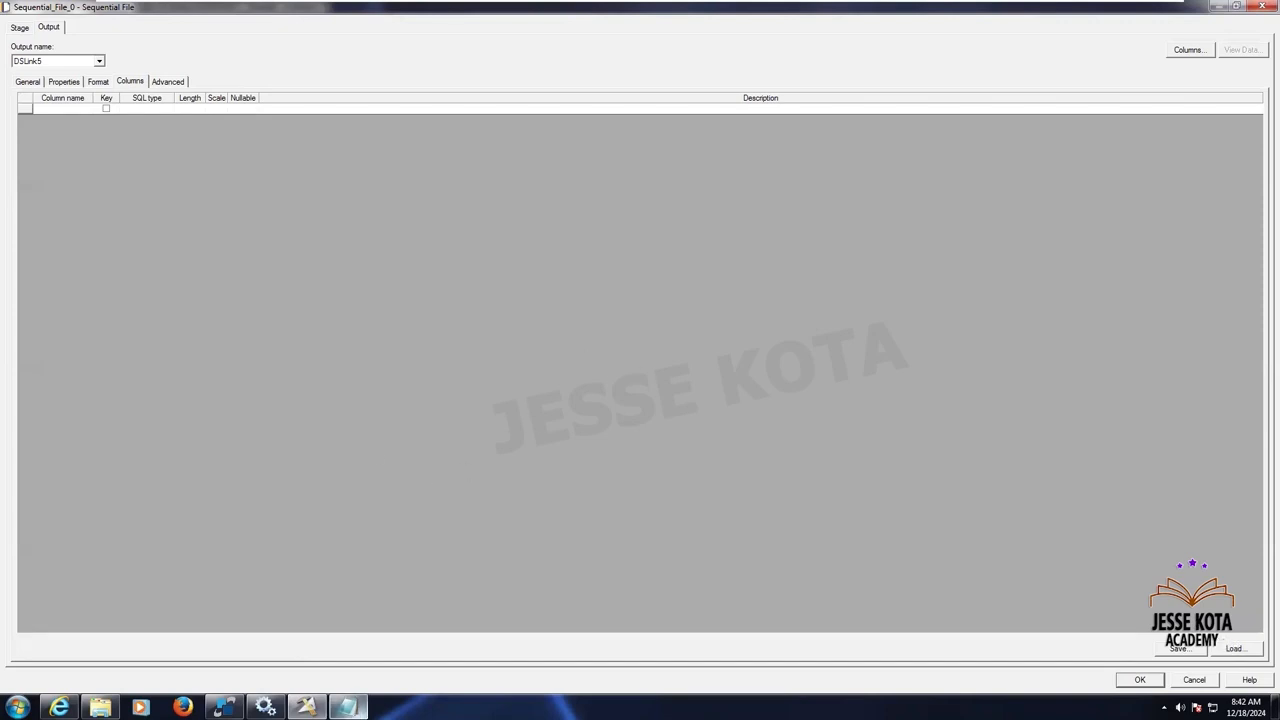
click(346, 707)
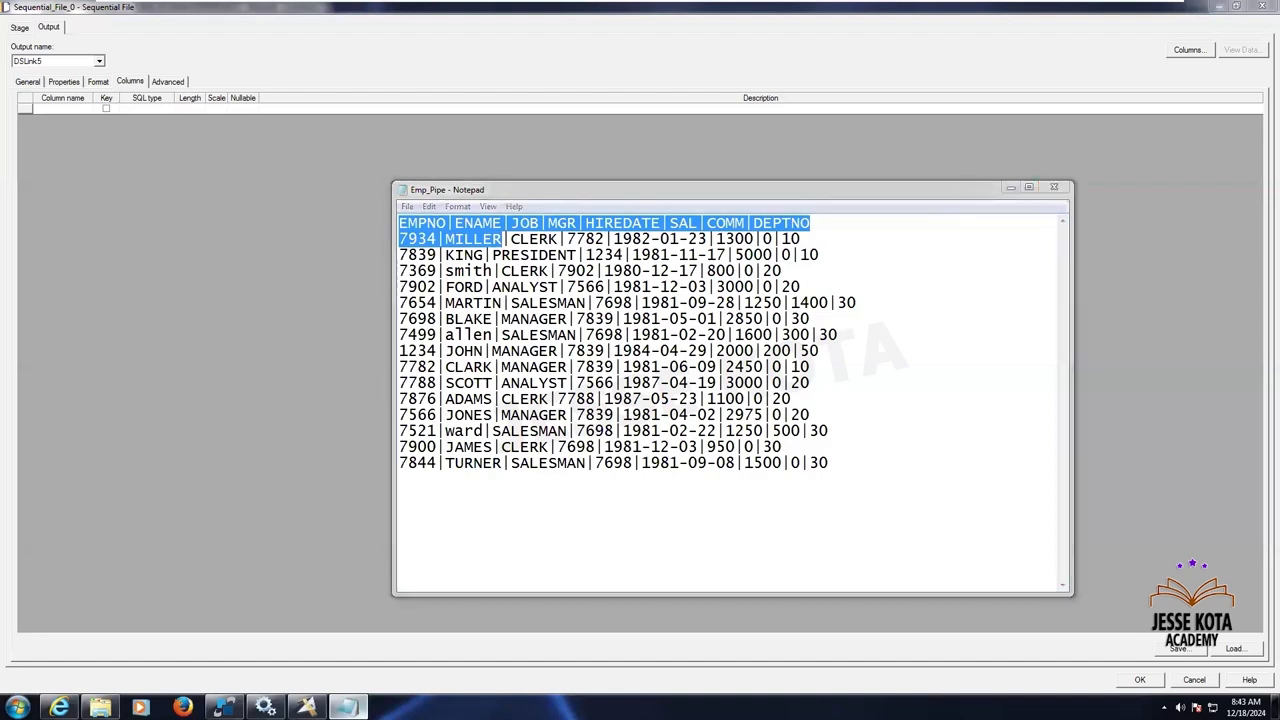
click(631, 613)
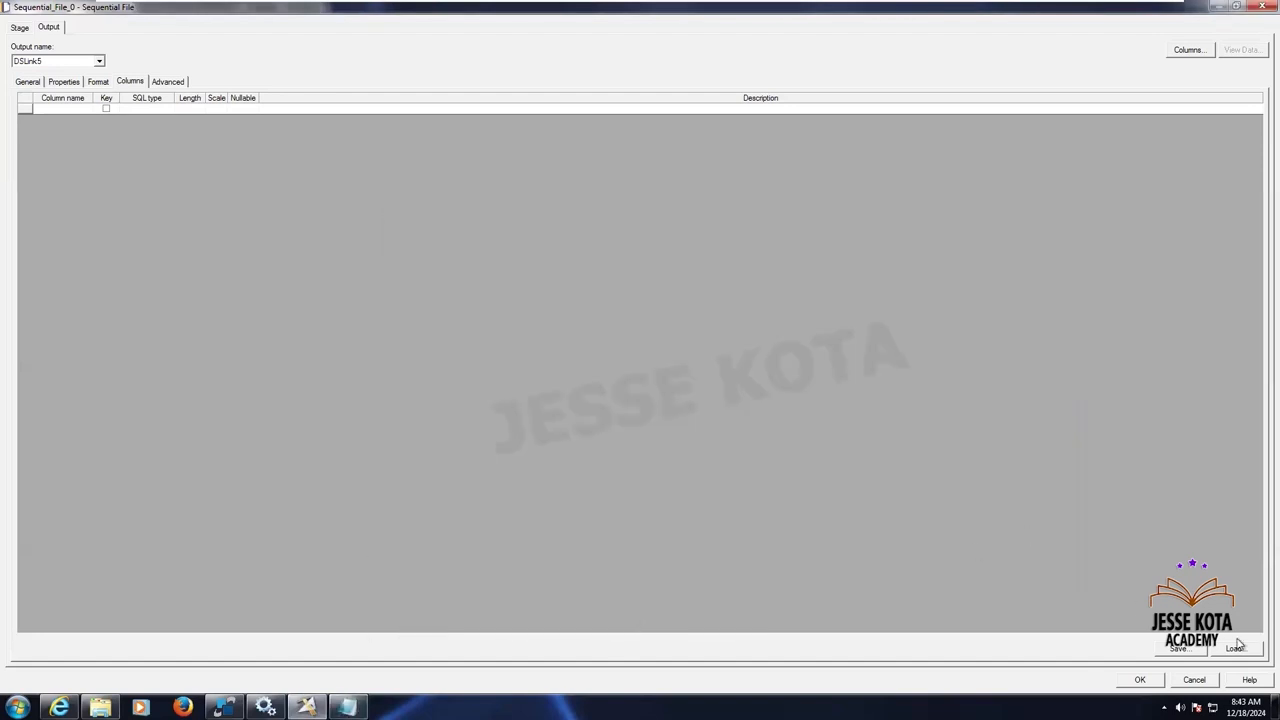
click(1235, 648)
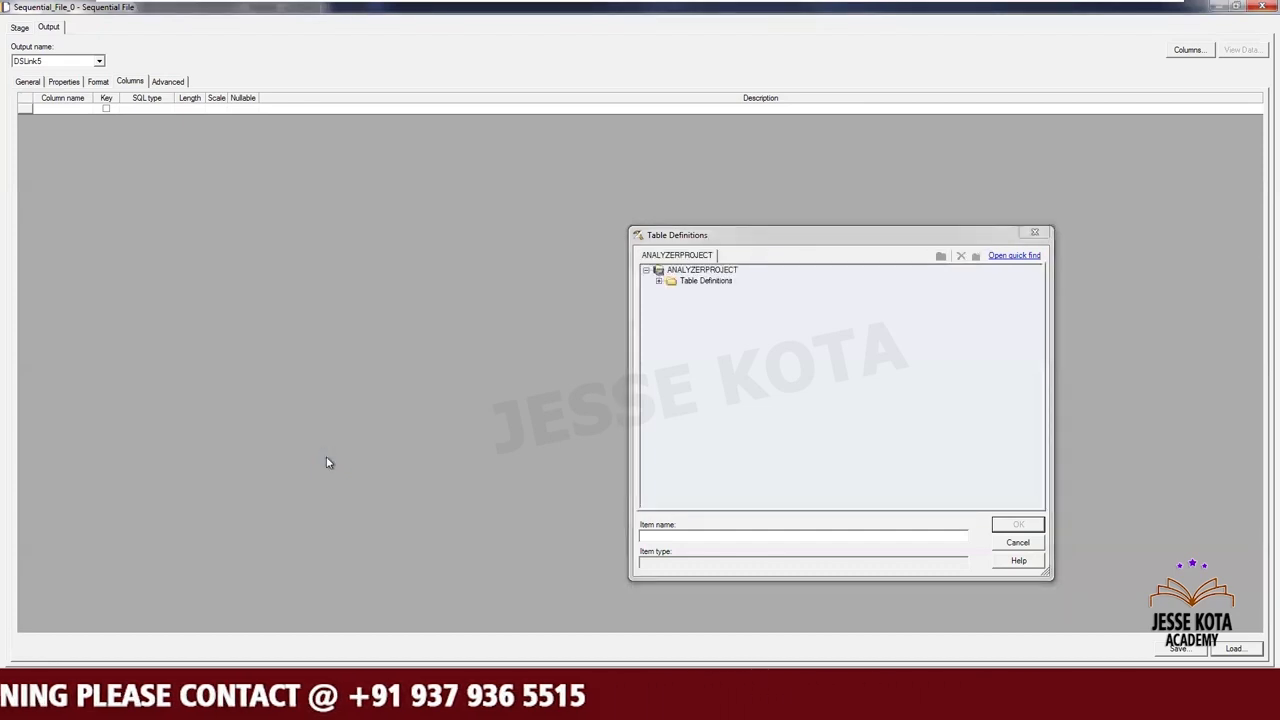
click(660, 282)
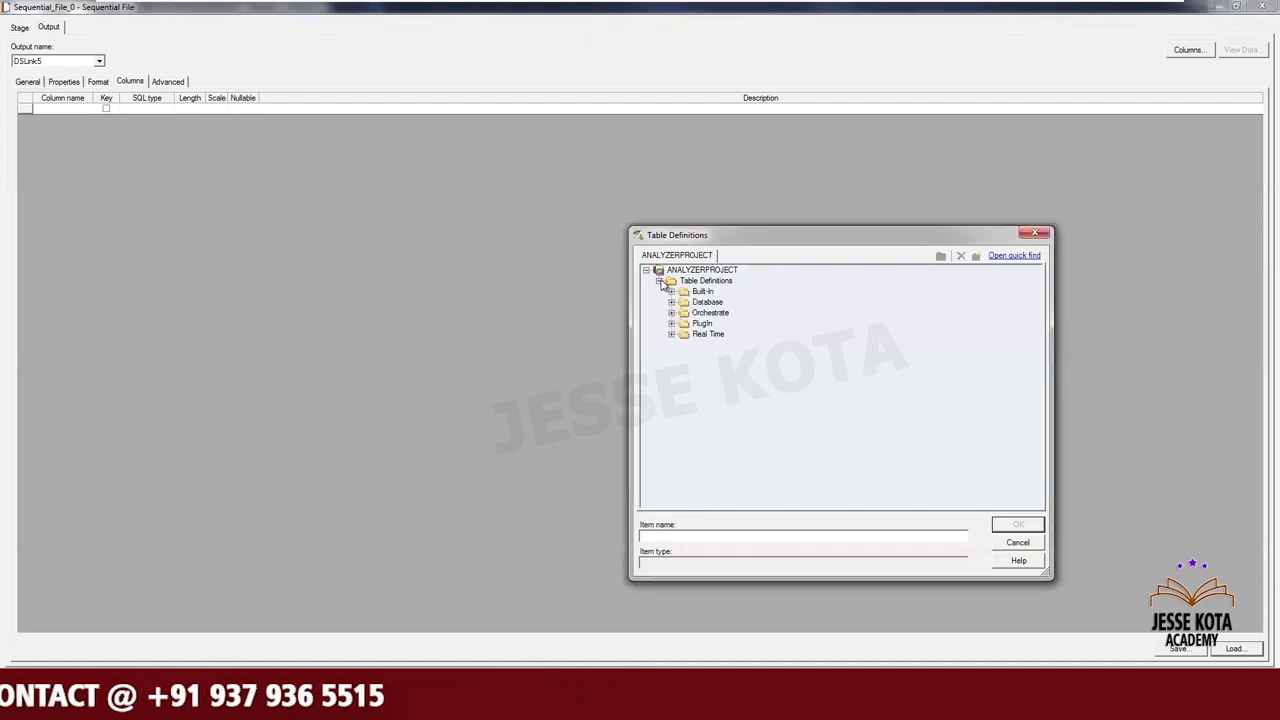
right_click(716, 283)
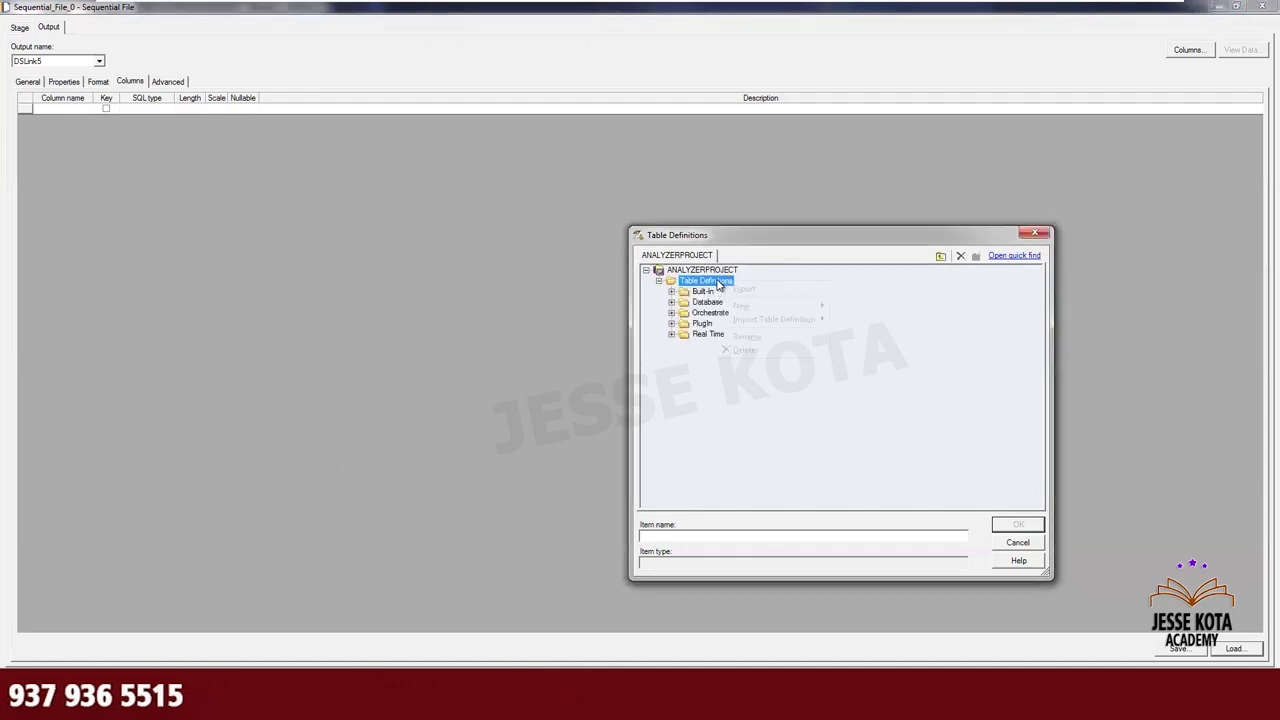
mouse_move(763, 320)
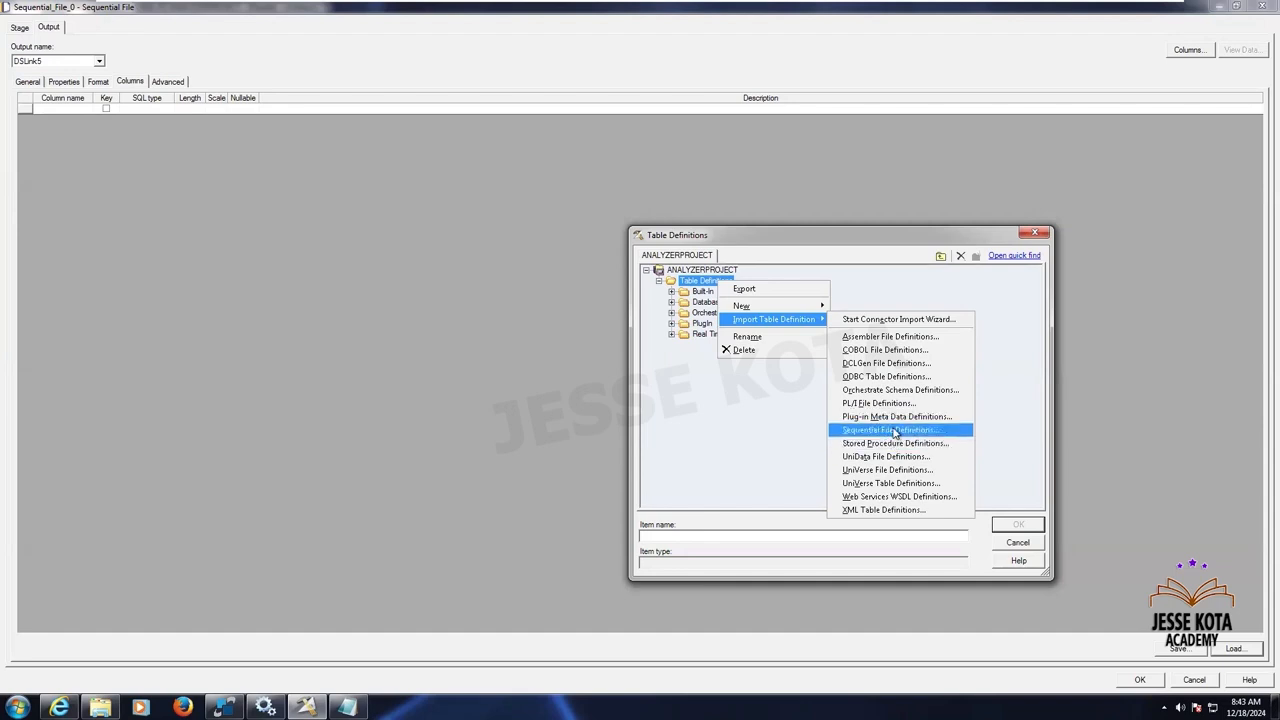
click(893, 430)
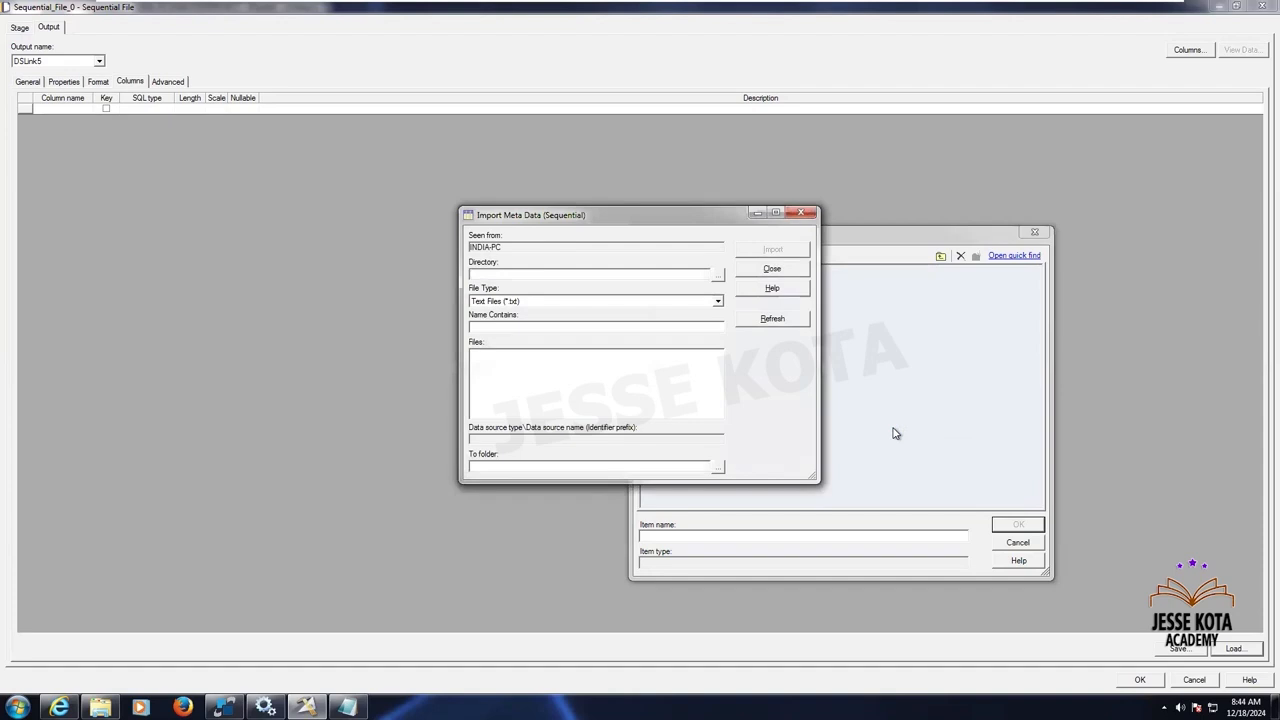
Set the metadata import directory to C:\Source
click(717, 276)
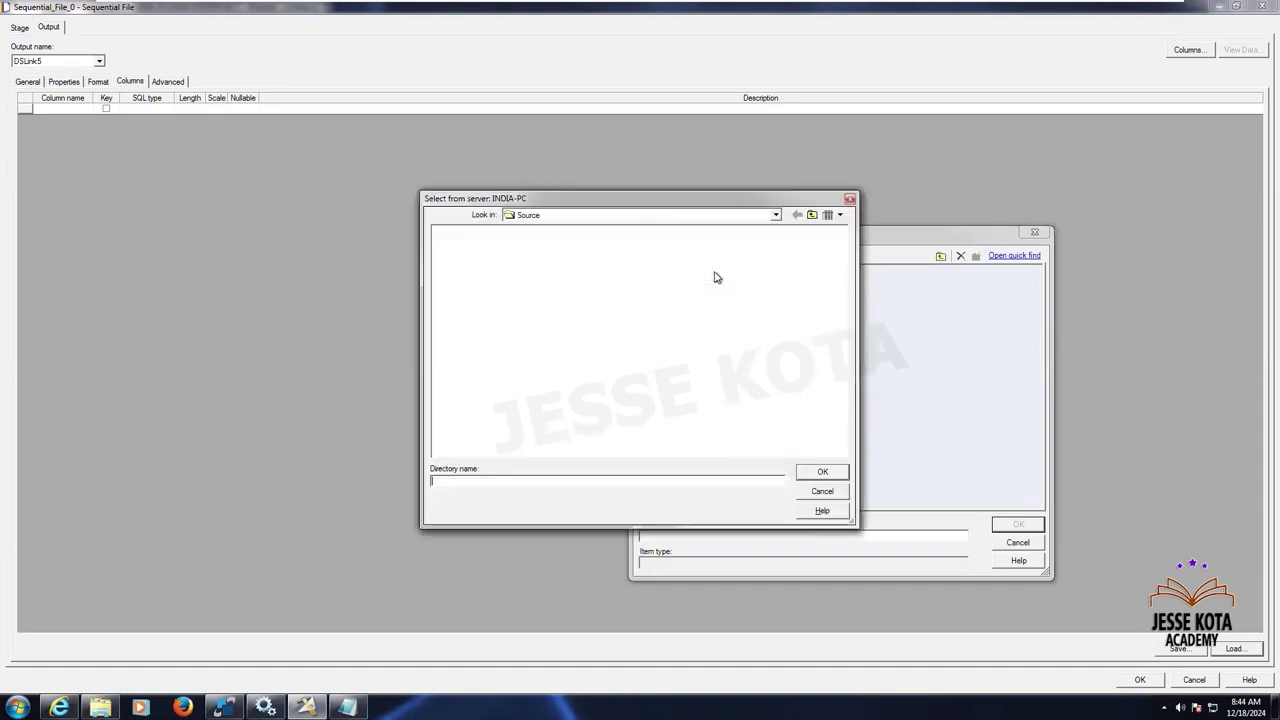
click(822, 473)
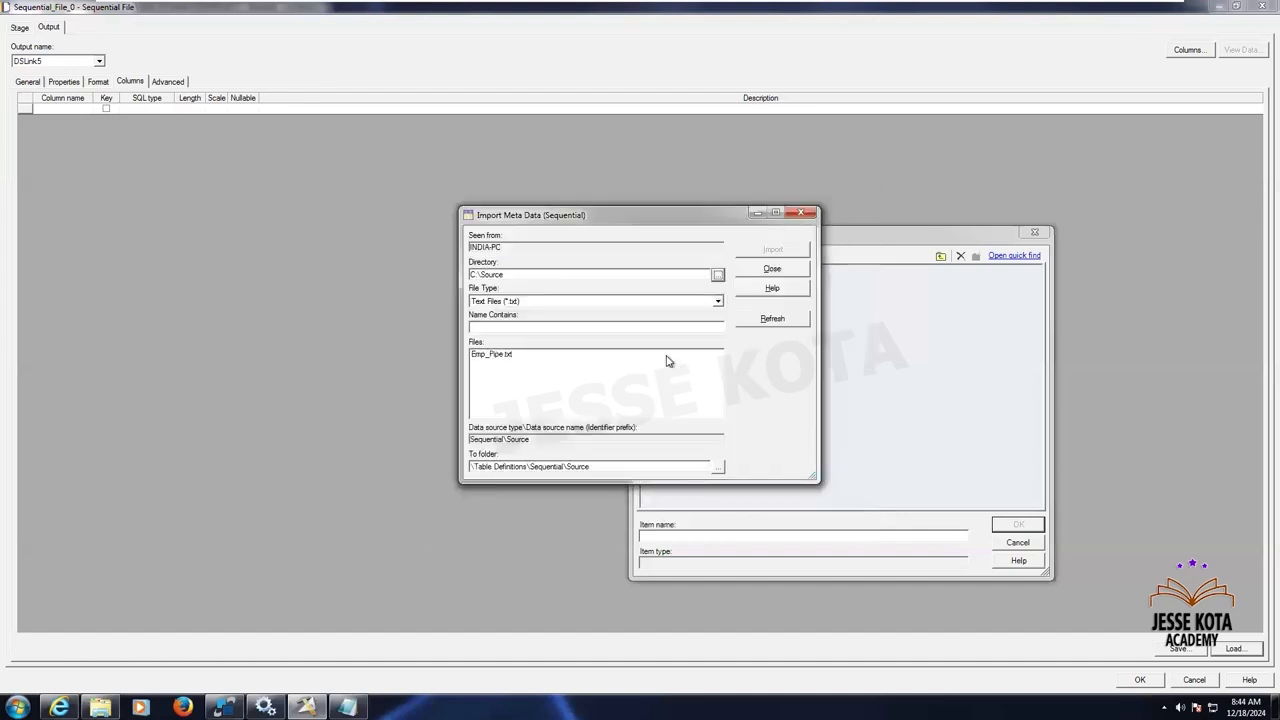
click(493, 358)
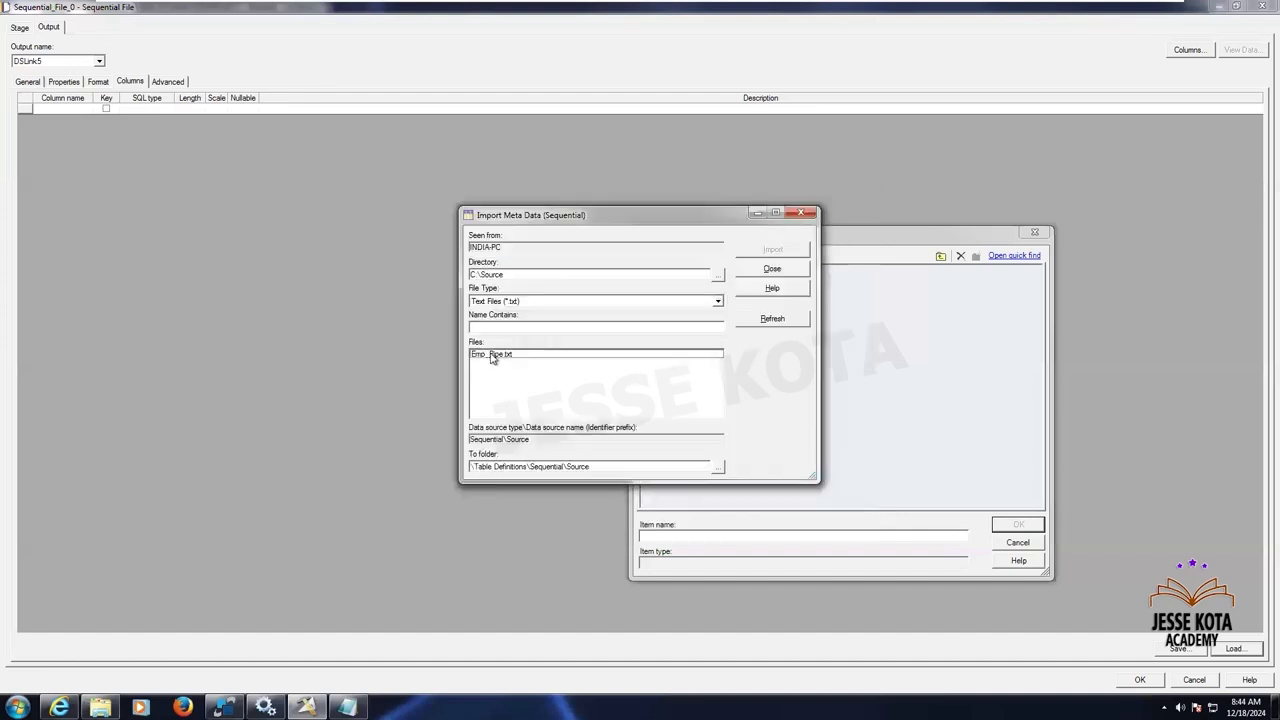
click(493, 358)
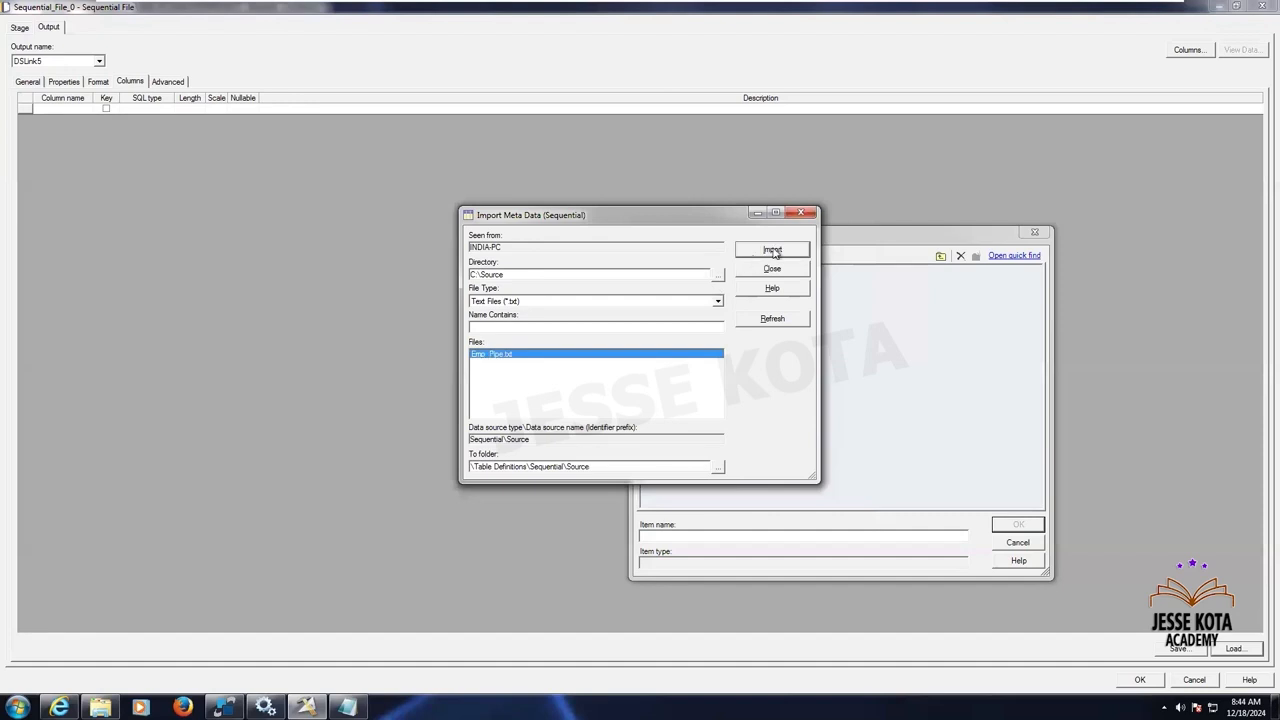
click(718, 277)
click(822, 474)
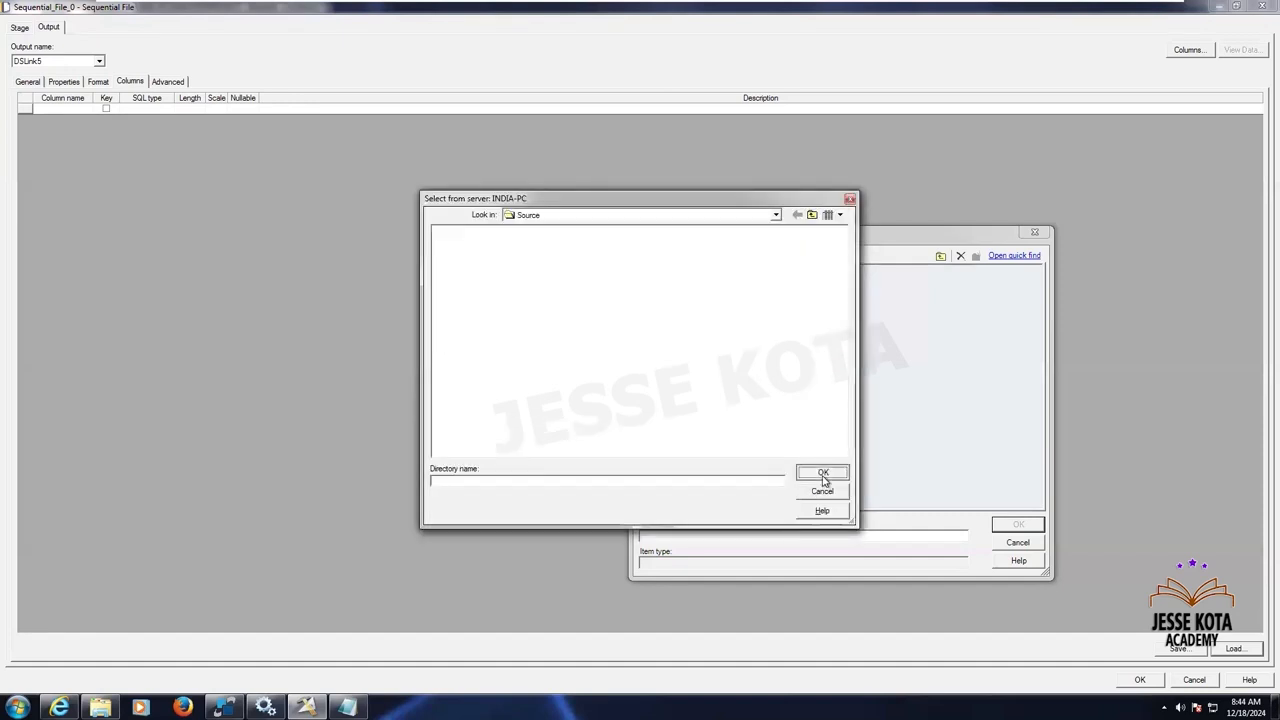
Set the import file type to All Files (*.*) and select Emp_Pipe.txt
click(717, 302)
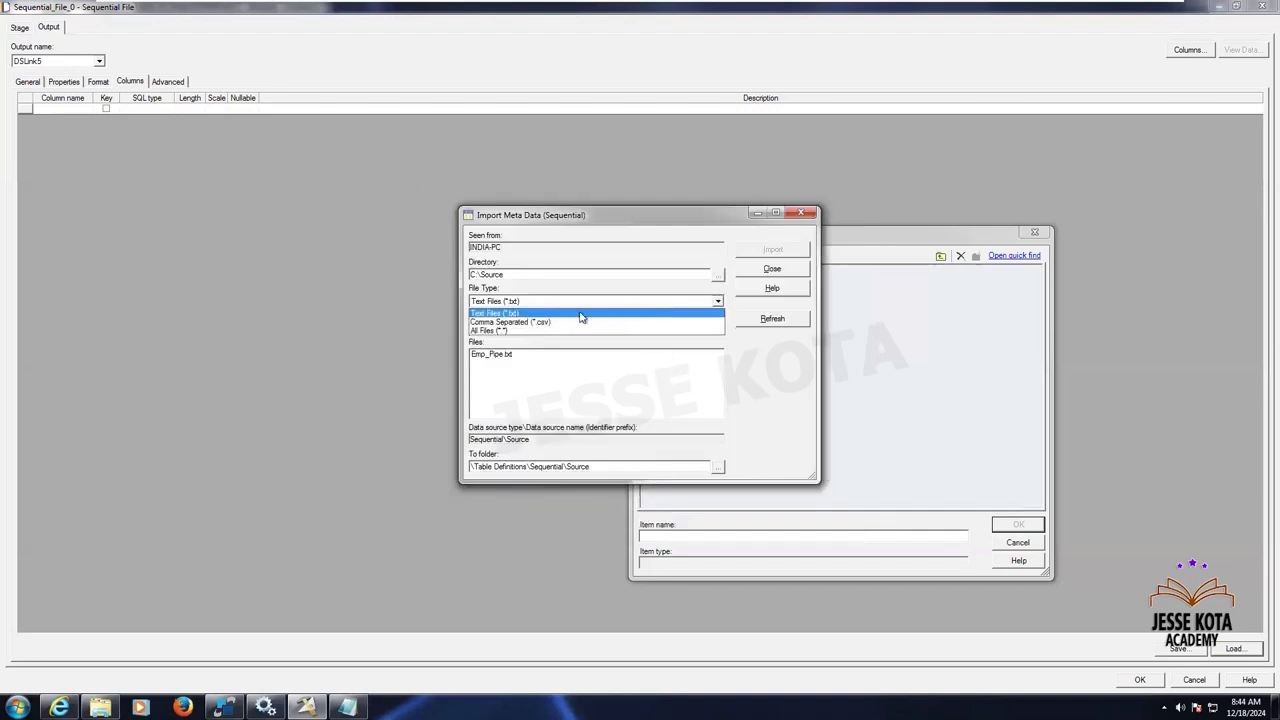
click(506, 330)
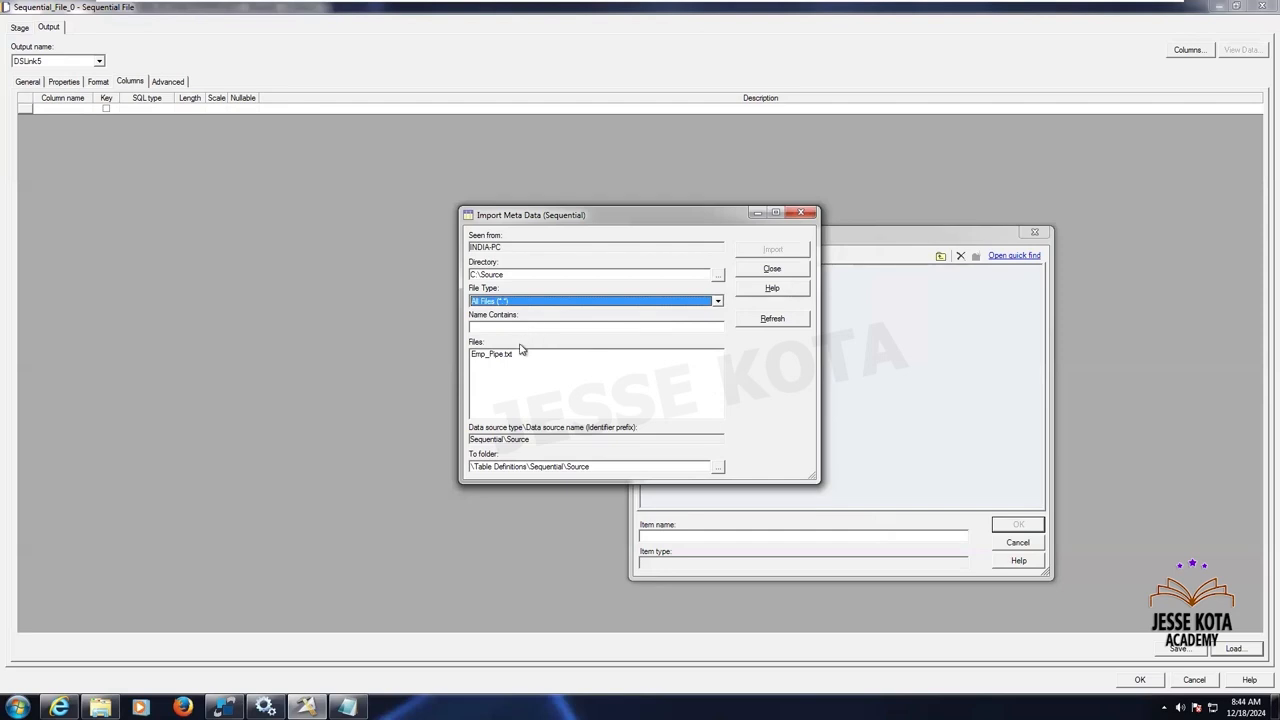
click(717, 302)
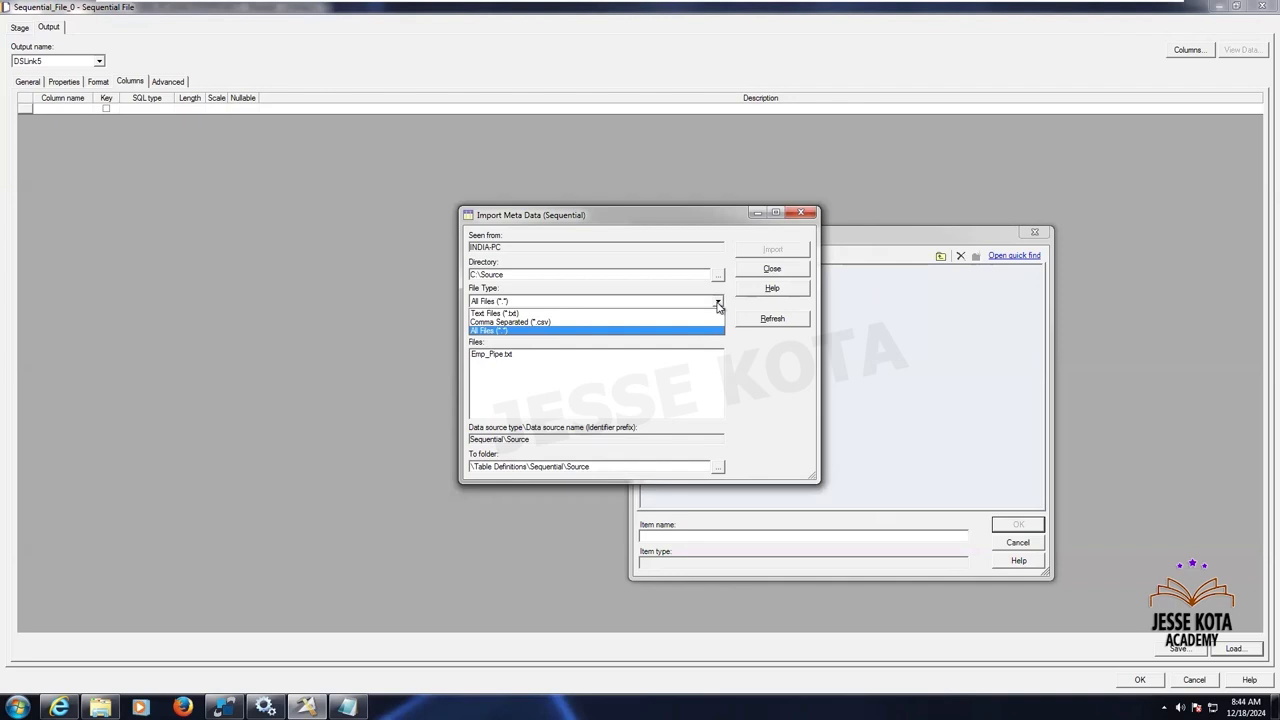
click(506, 331)
click(496, 355)
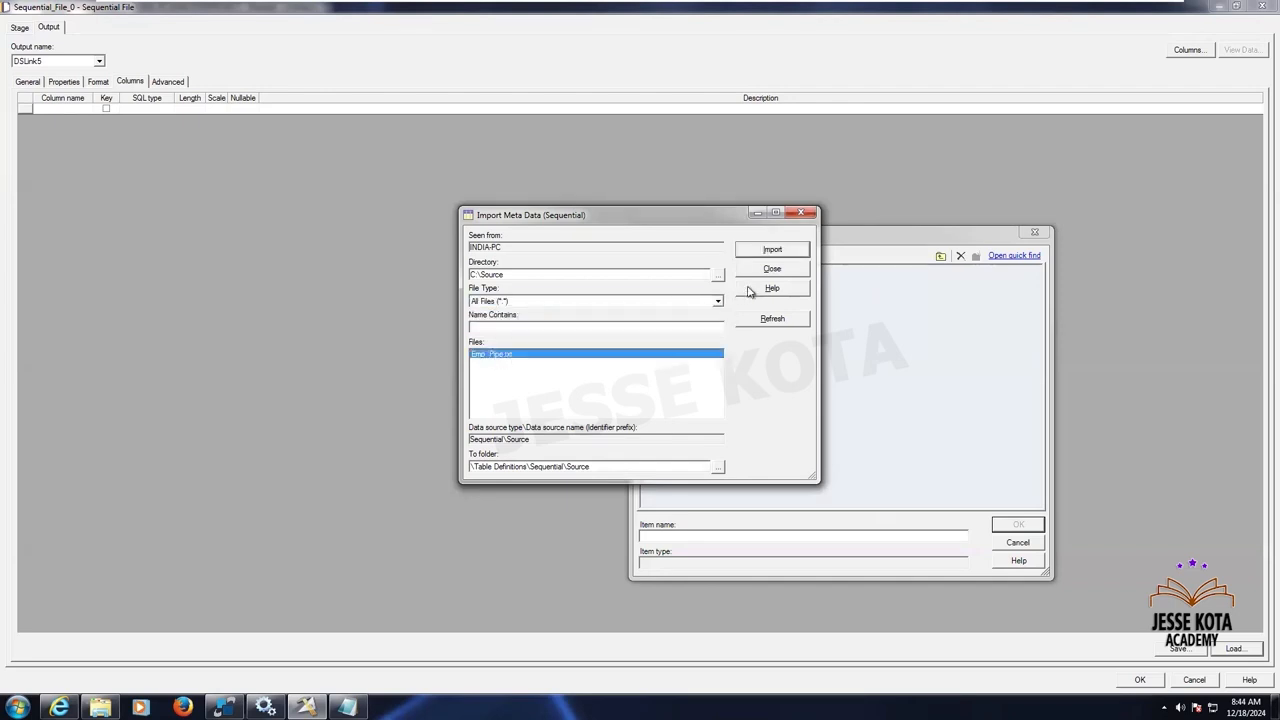
Start importing Emp_Pipe.txt with the first line as column names and | as the other delimiter, and review the derived column definitions
click(766, 257)
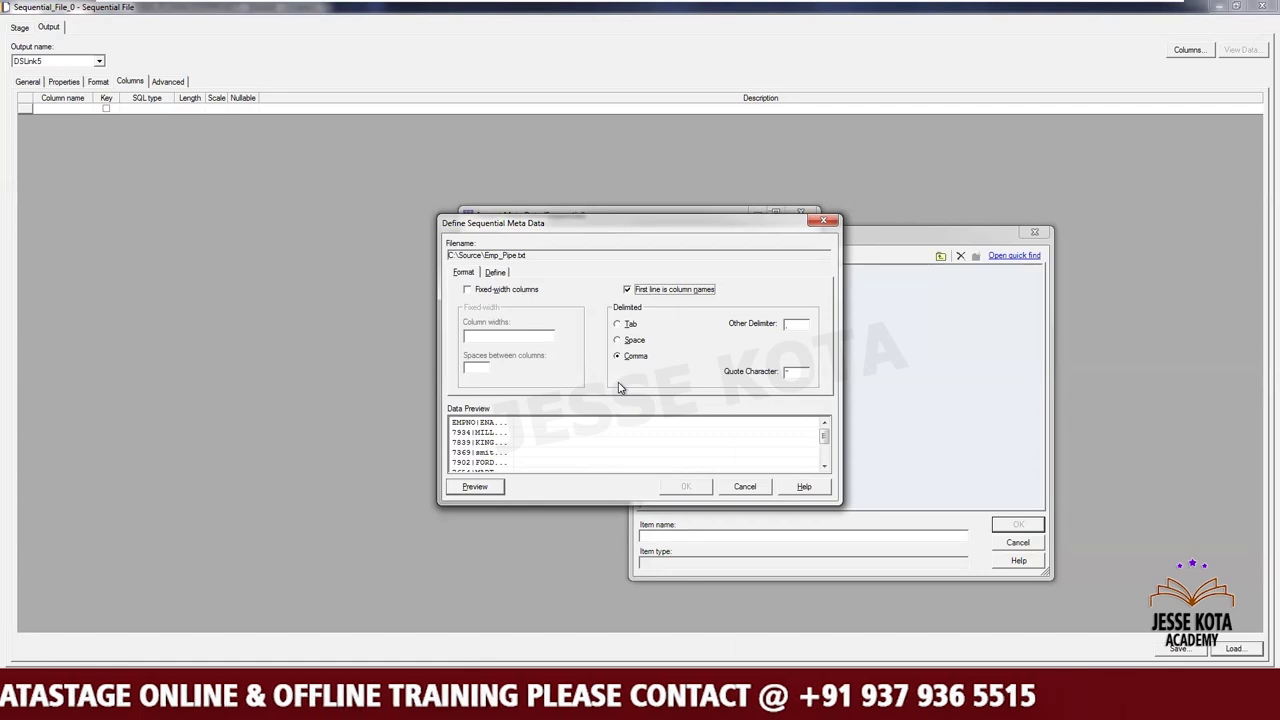
click(795, 324)
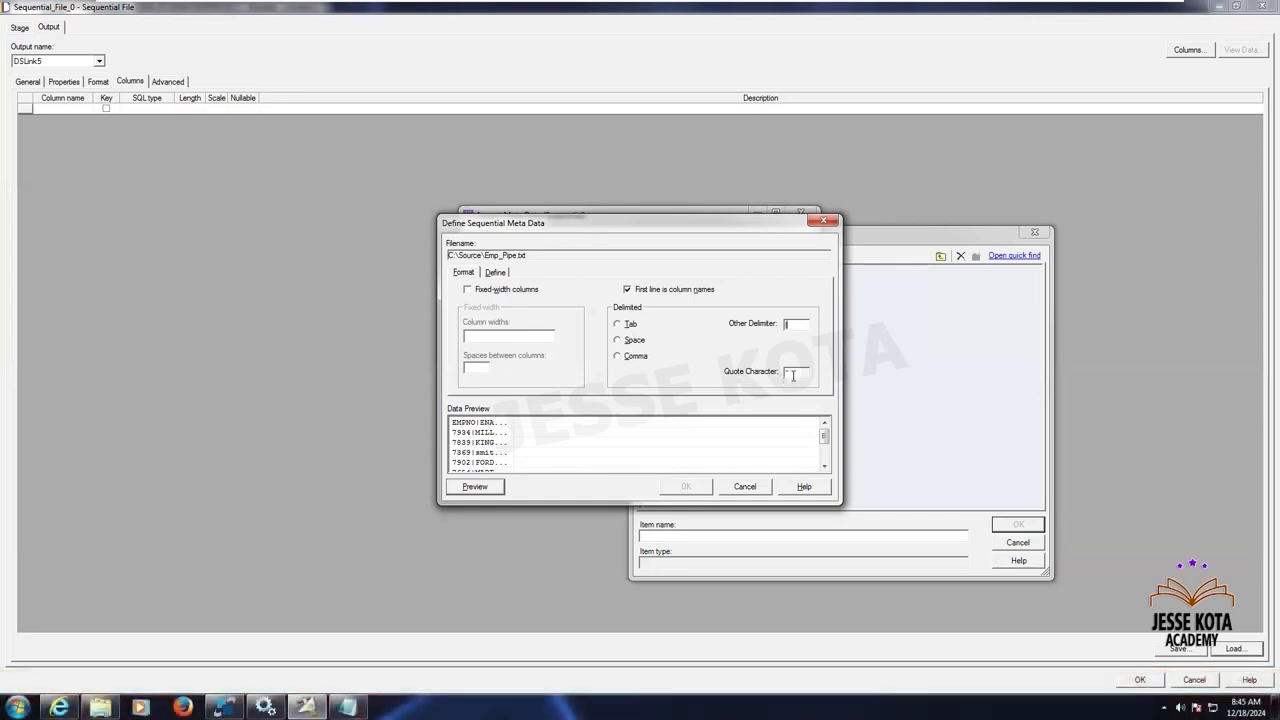
click(497, 272)
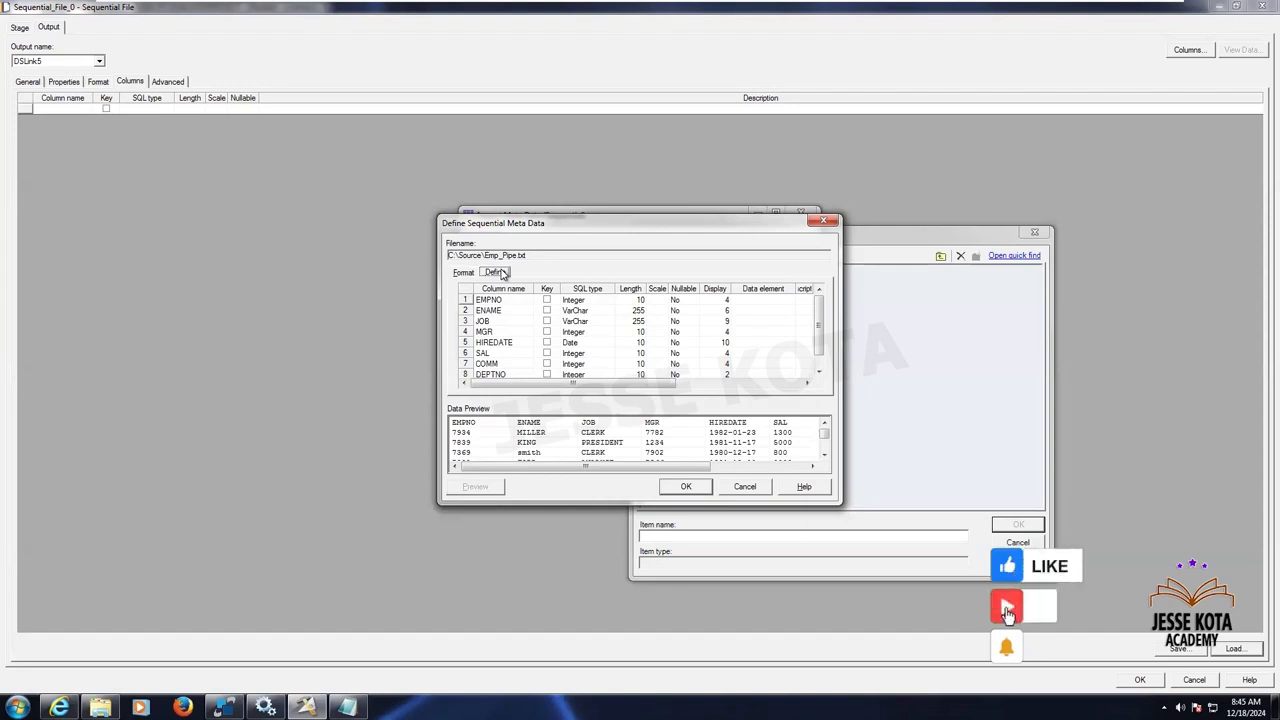
click(820, 372)
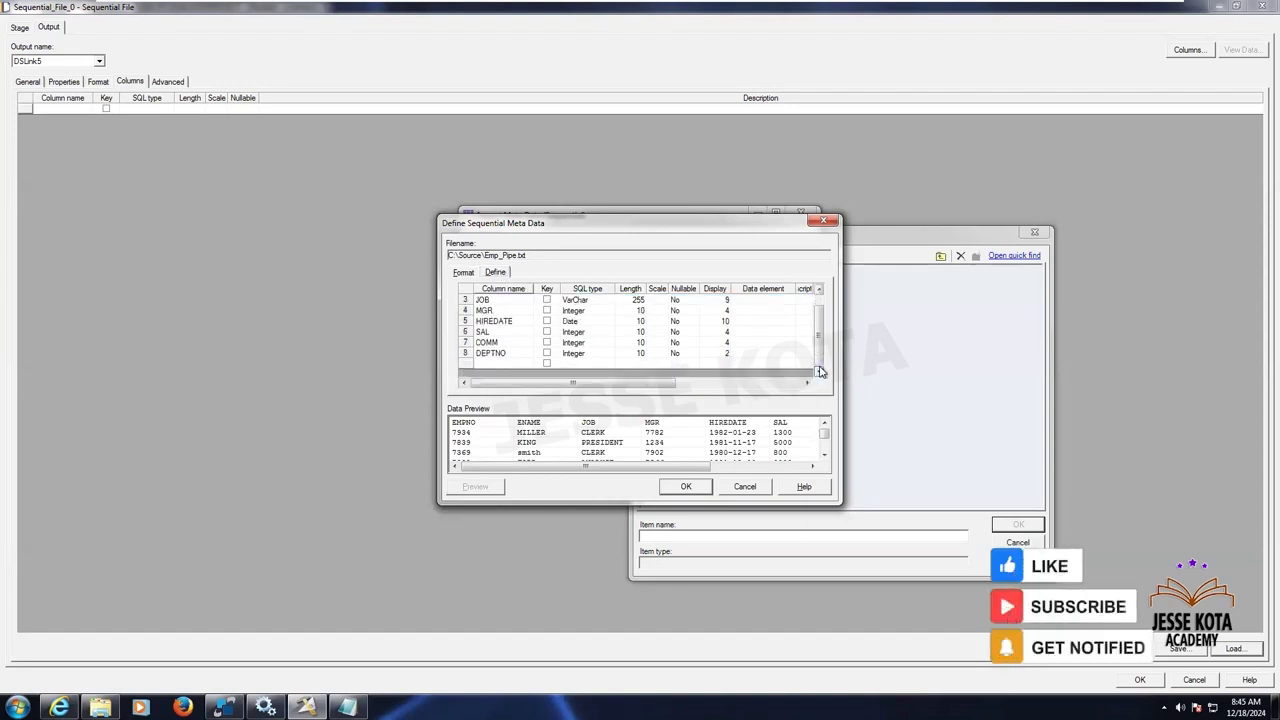
click(820, 289)
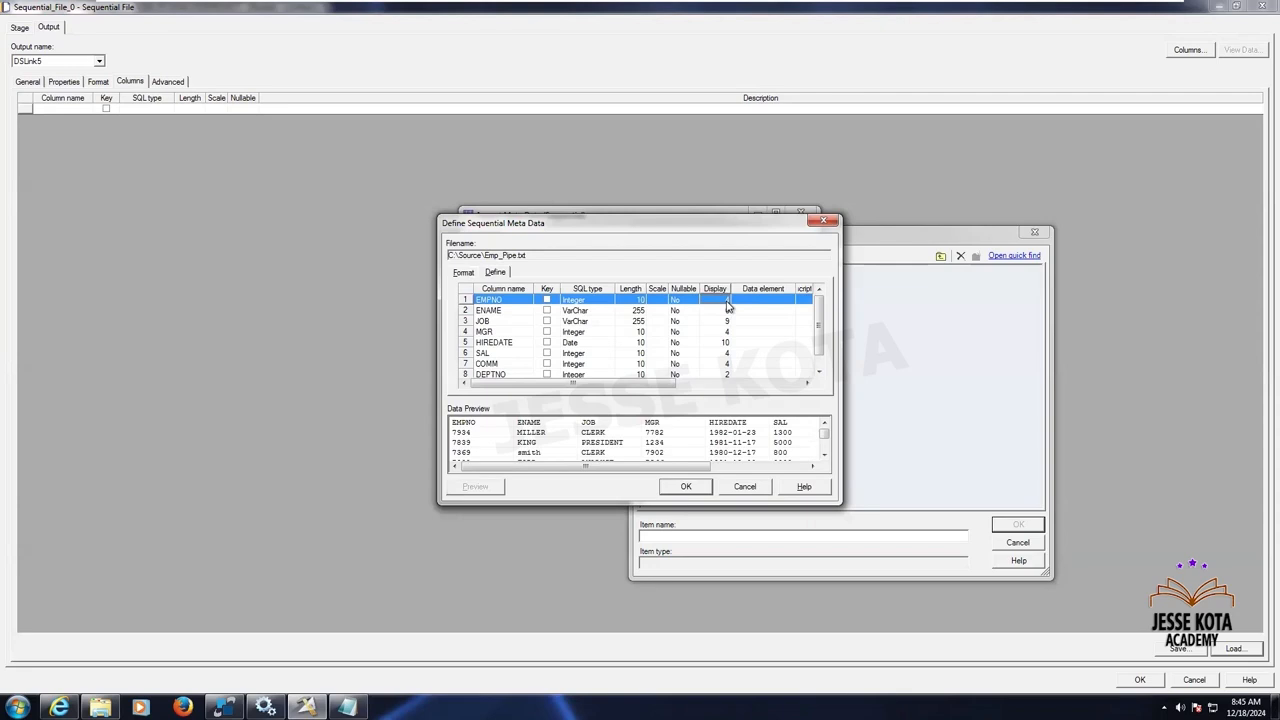
Set the column lengths to 4 for EMPNO, 6 for ENAME, 9 for JOB and 4 for MGR
click(638, 300)
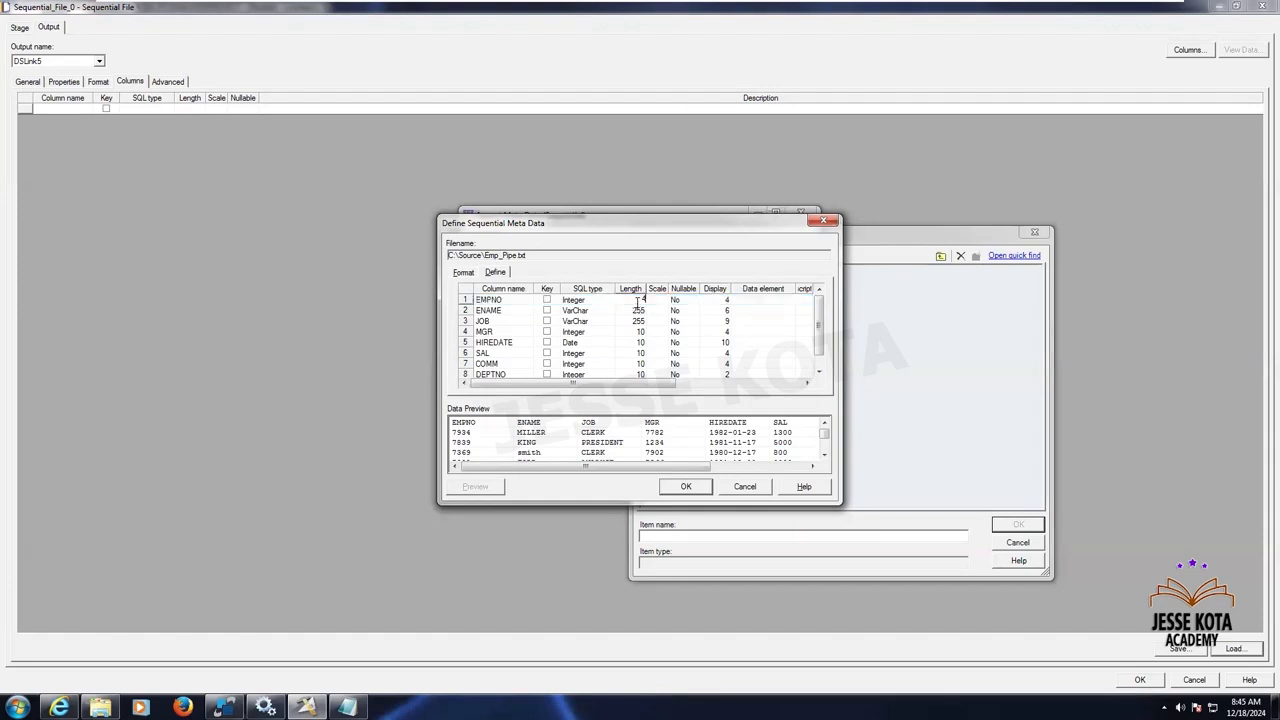
click(628, 312)
text(6)
click(629, 323)
text(9)
click(631, 333)
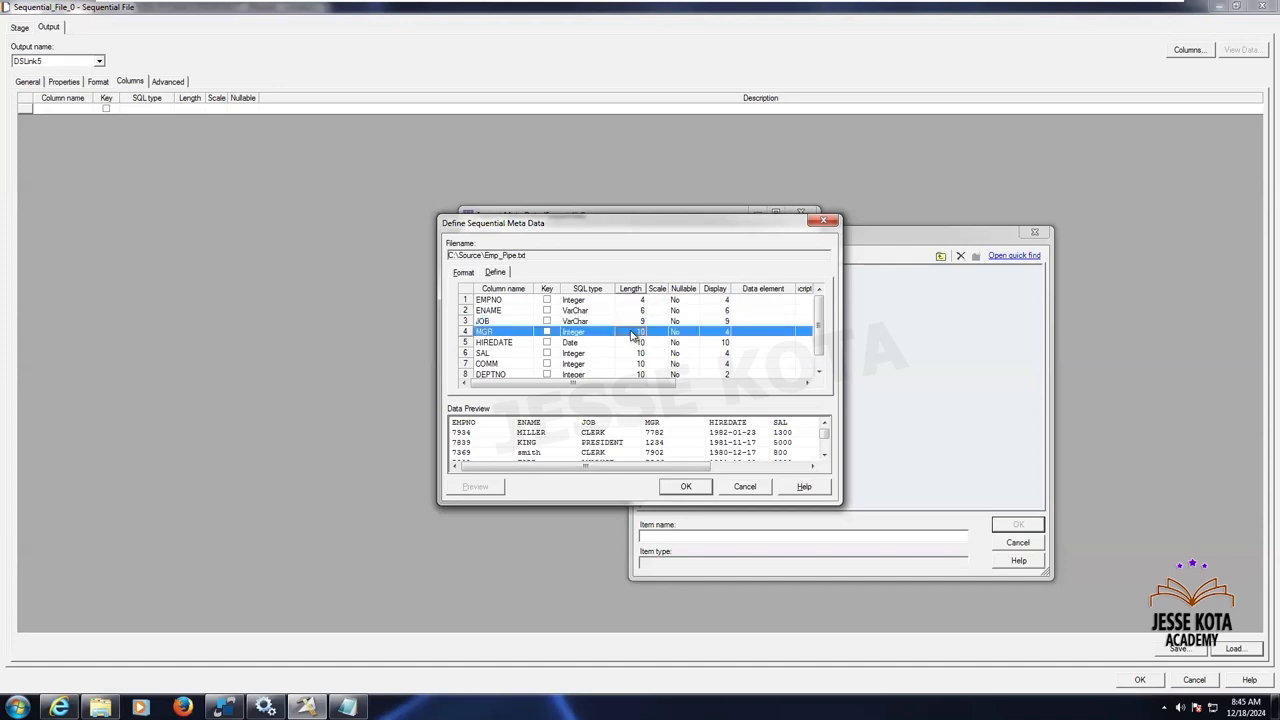
text(4)
click(632, 344)
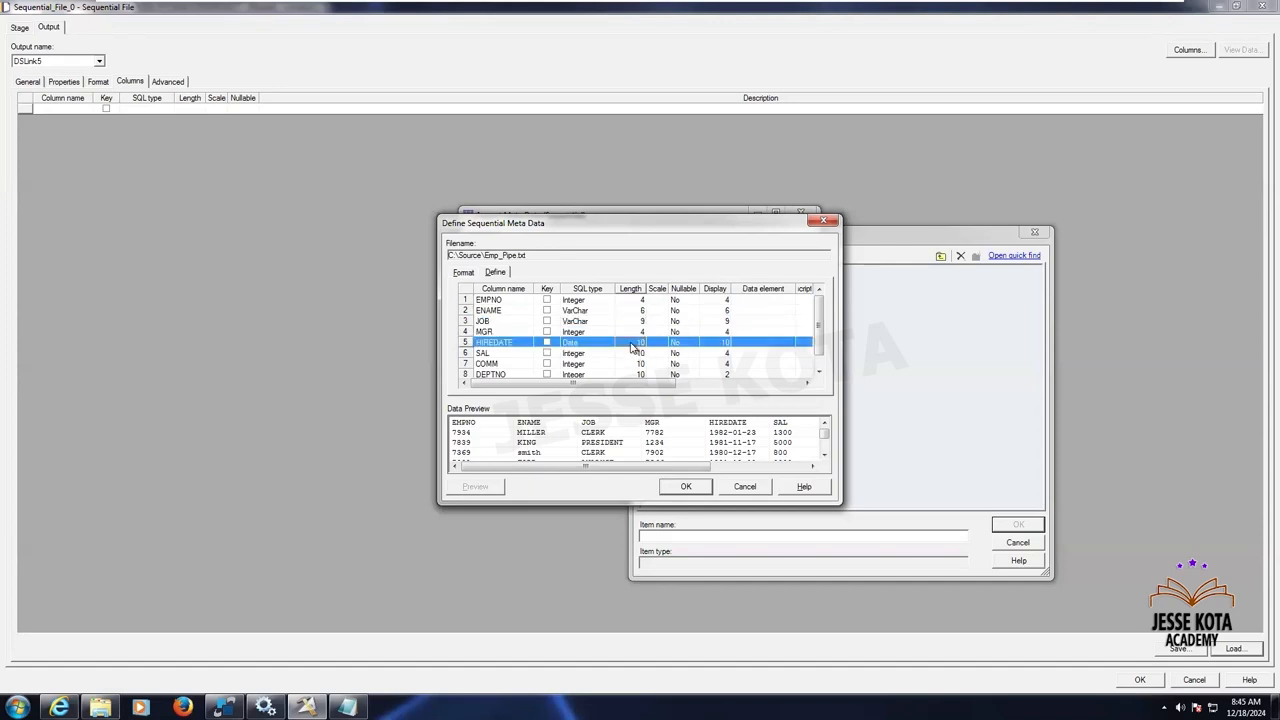
Set the column lengths to 4 for SAL, 4 for COMM and 2 for DEPTNO
click(634, 354)
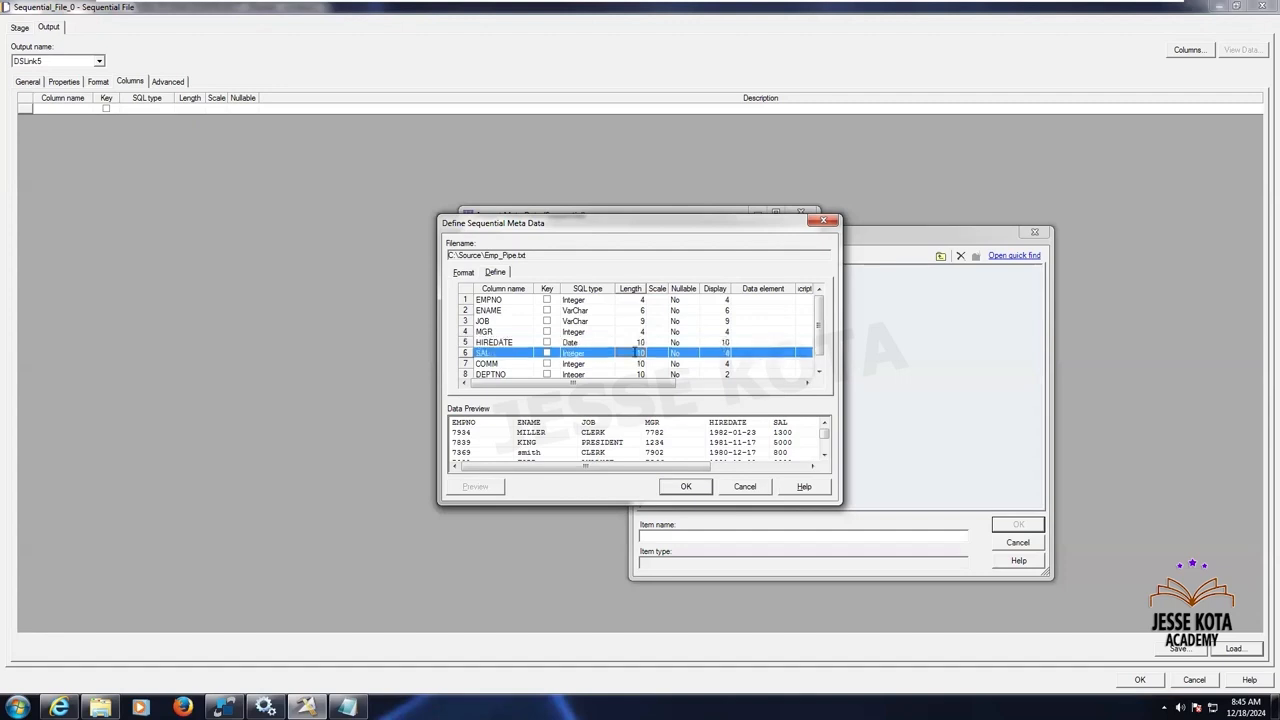
click(638, 354)
text(4)
click(634, 364)
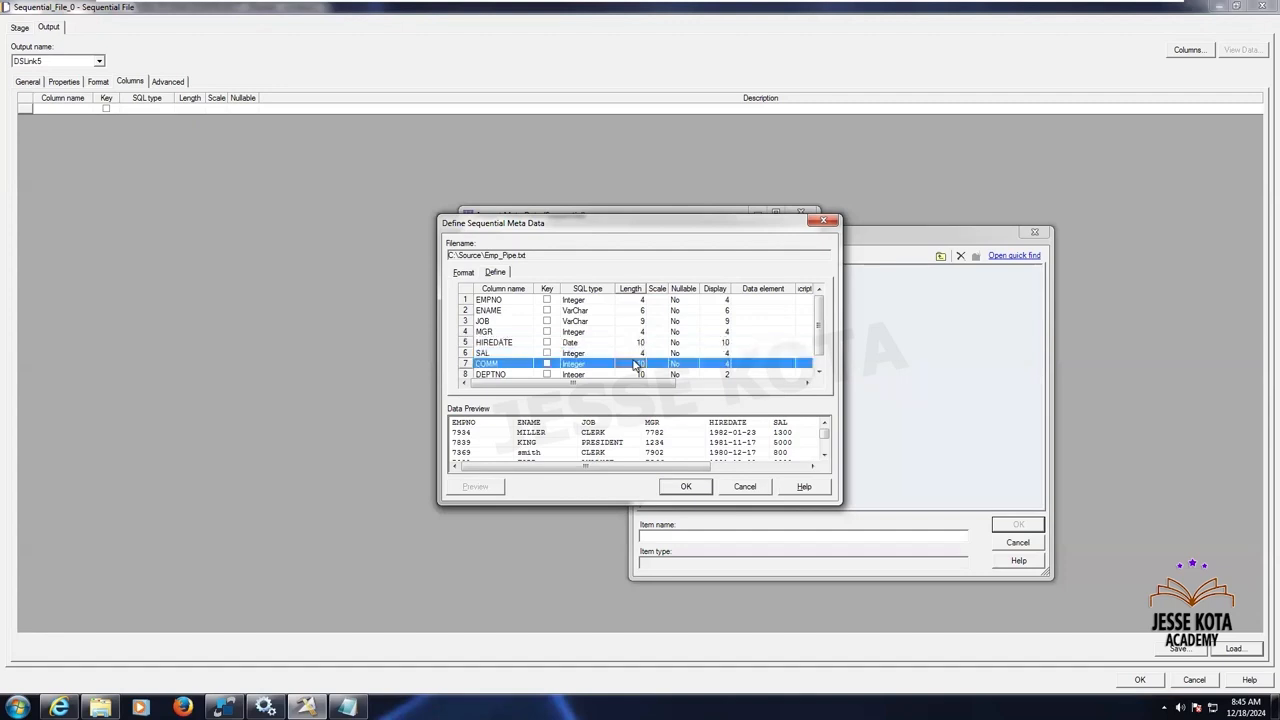
click(634, 364)
text(4)
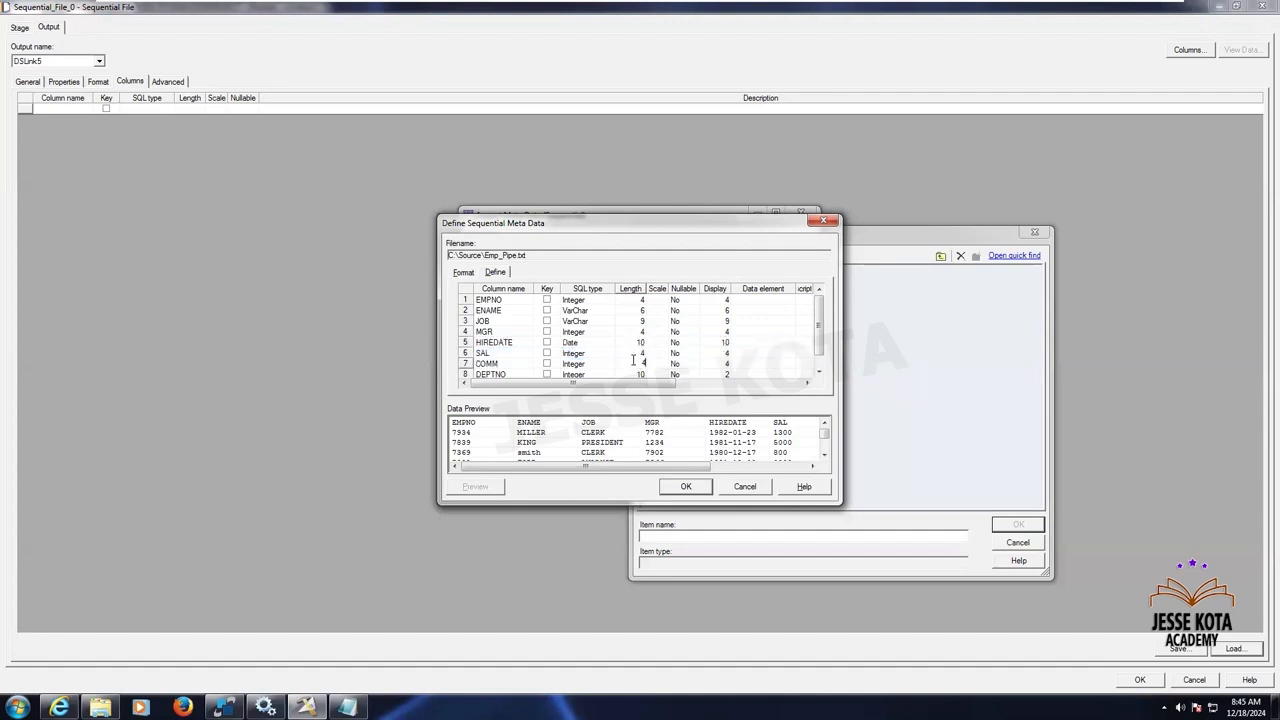
click(818, 374)
click(818, 374)
click(633, 355)
click(633, 355)
text(2)
click(670, 342)
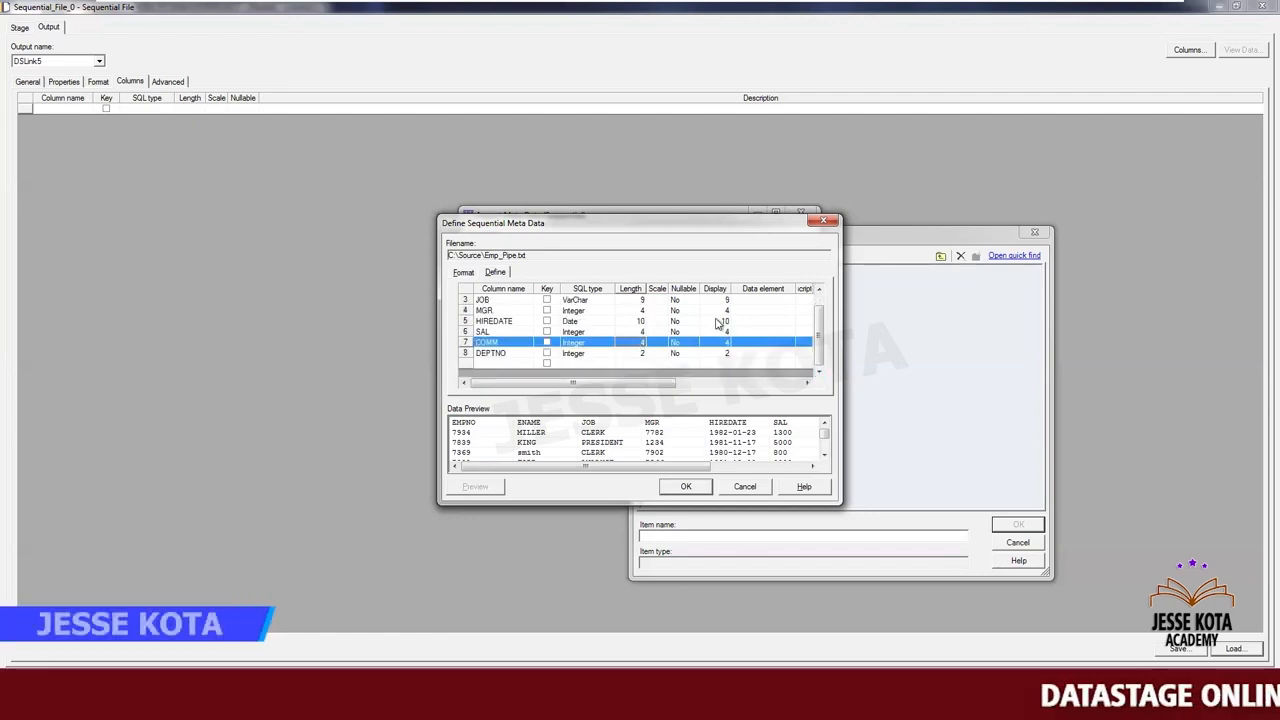
Set Nullable to Yes for all eight columns, from EMPNO through DEPTNO
click(818, 300)
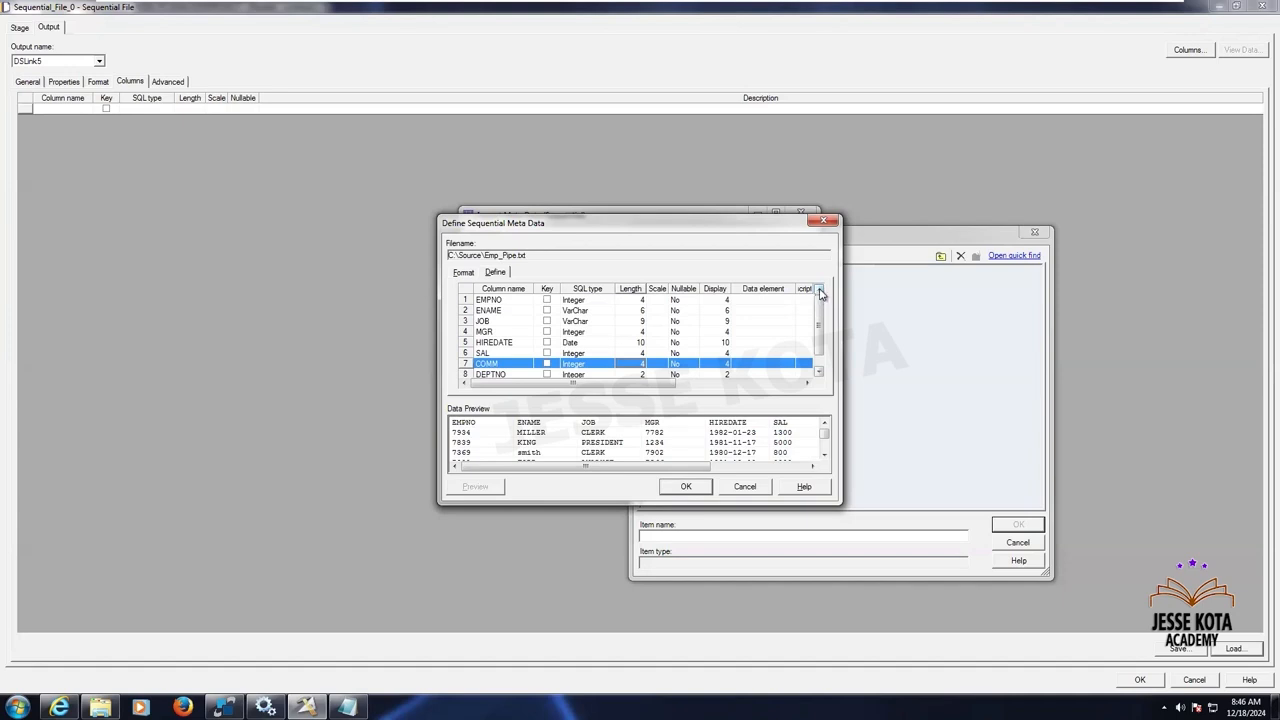
click(688, 301)
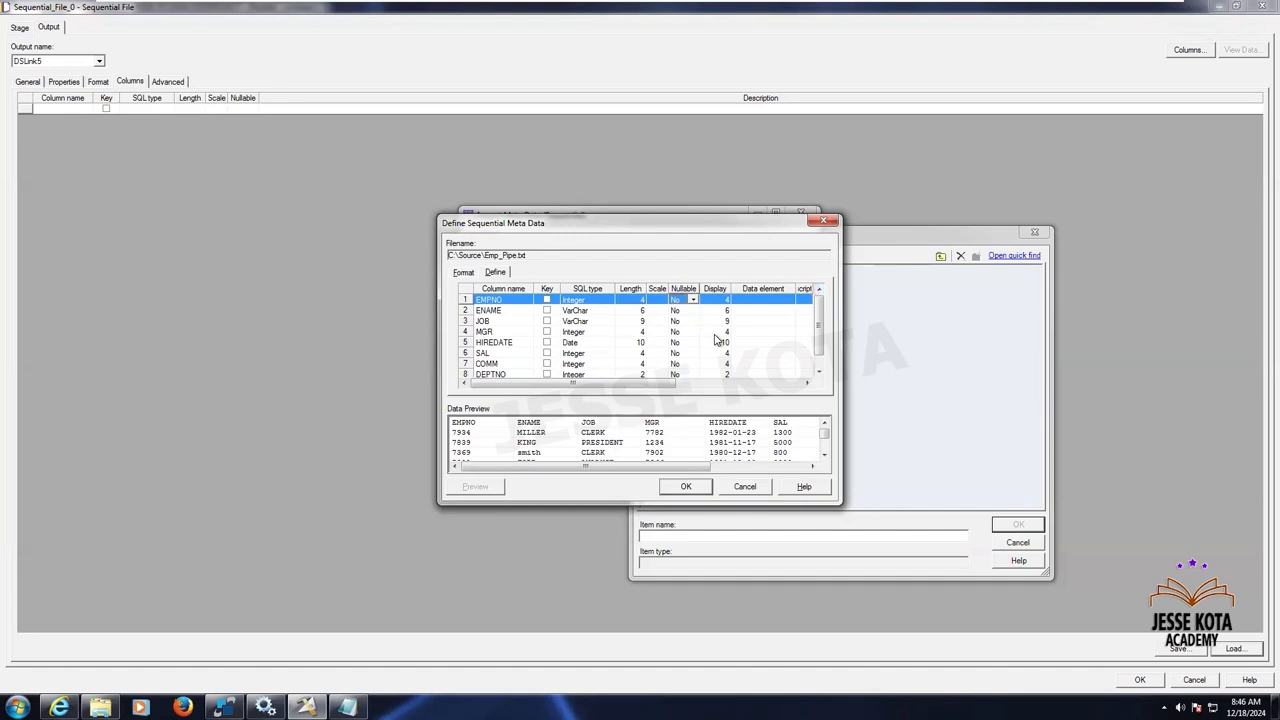
key(y)
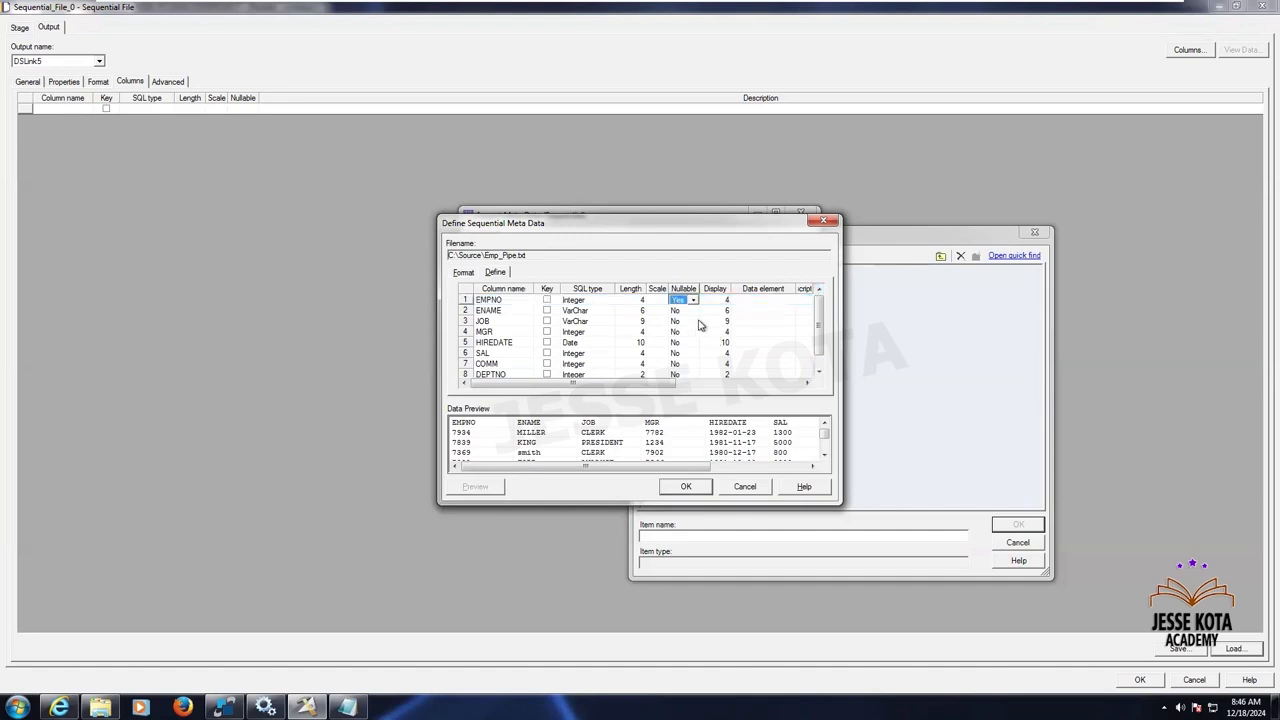
click(691, 311)
key(y)
click(685, 321)
key(y)
click(687, 332)
key(y)
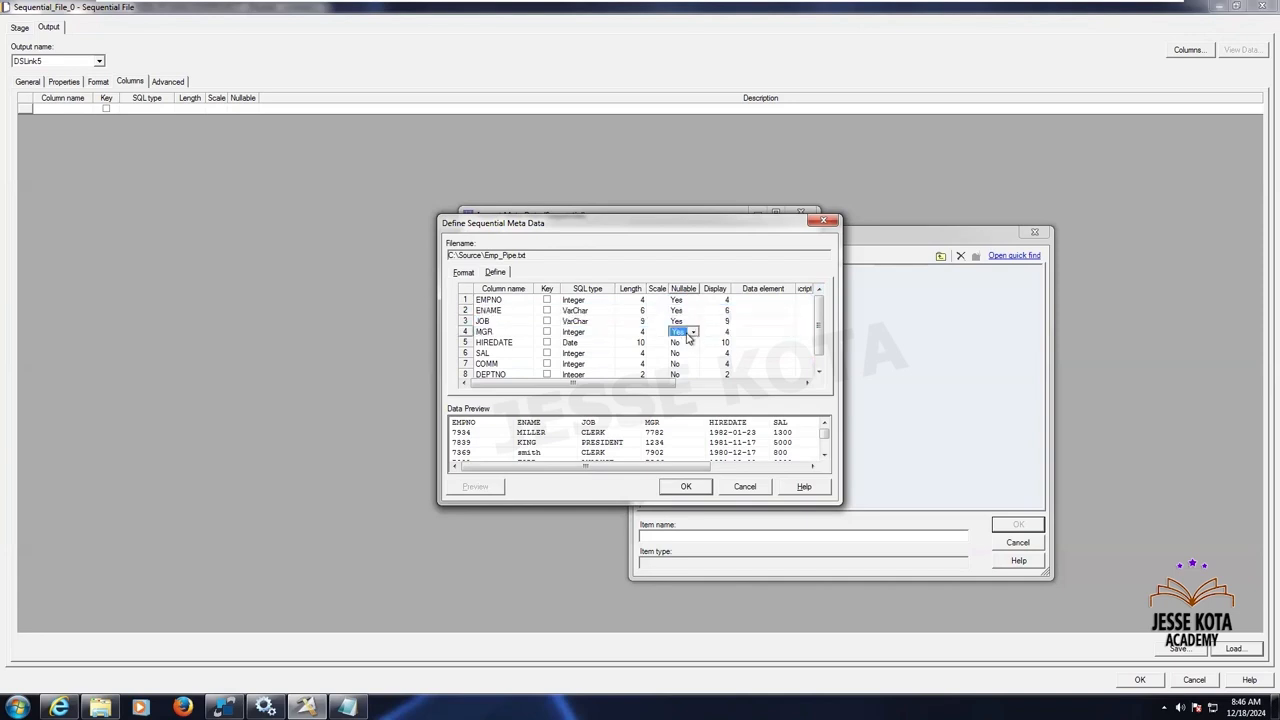
click(689, 343)
key(y)
click(686, 354)
key(y)
click(686, 366)
key(y)
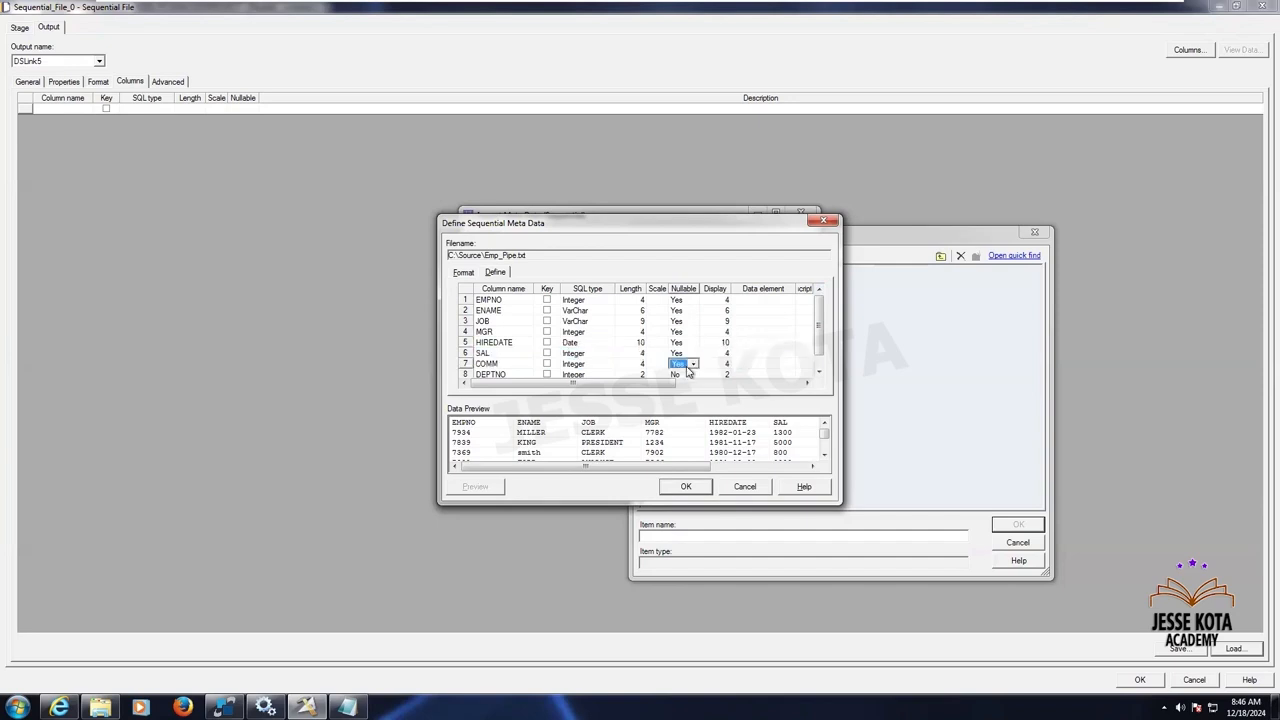
click(690, 375)
key(y)
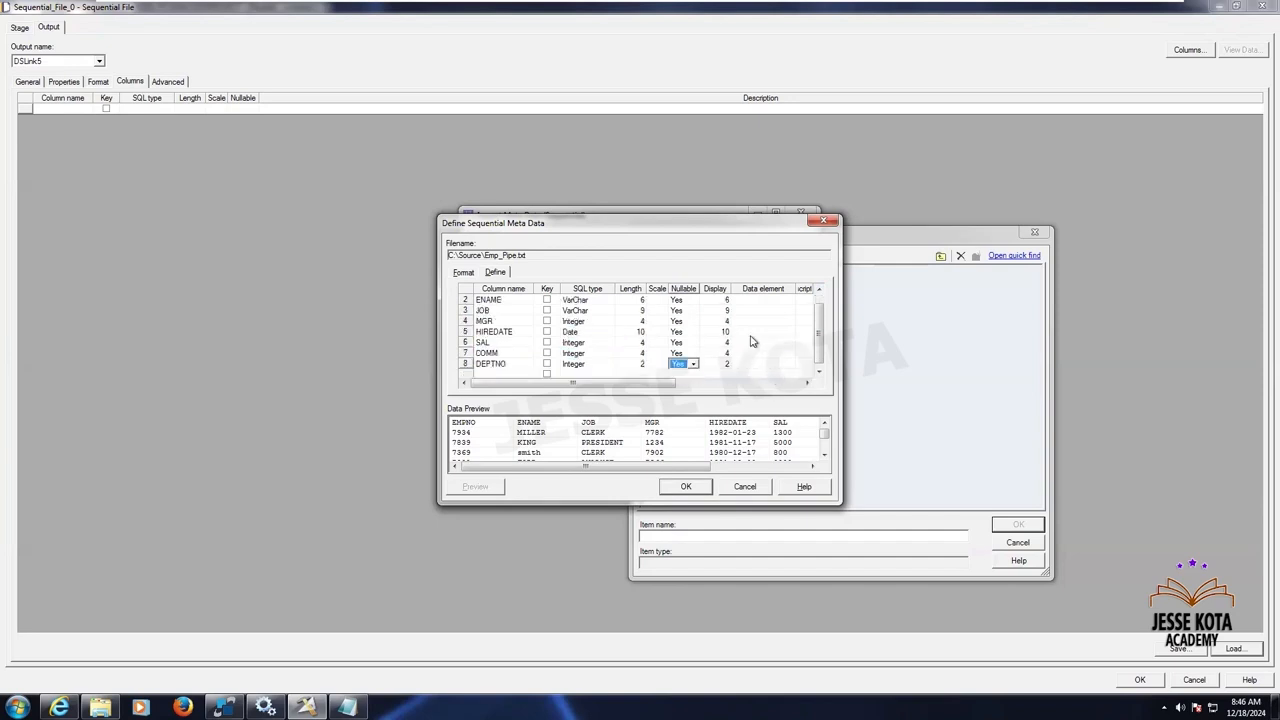
Accept the Emp_Pipe.txt column definitions and close the sequential metadata import
click(716, 331)
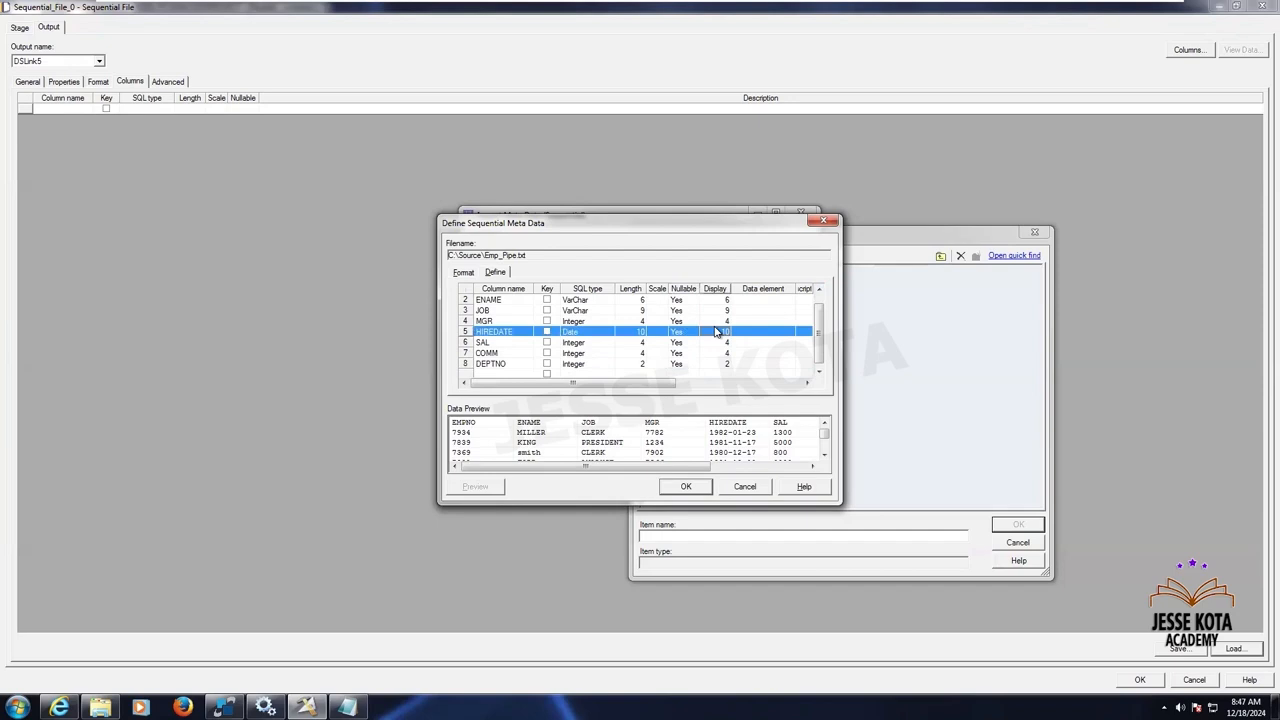
click(820, 372)
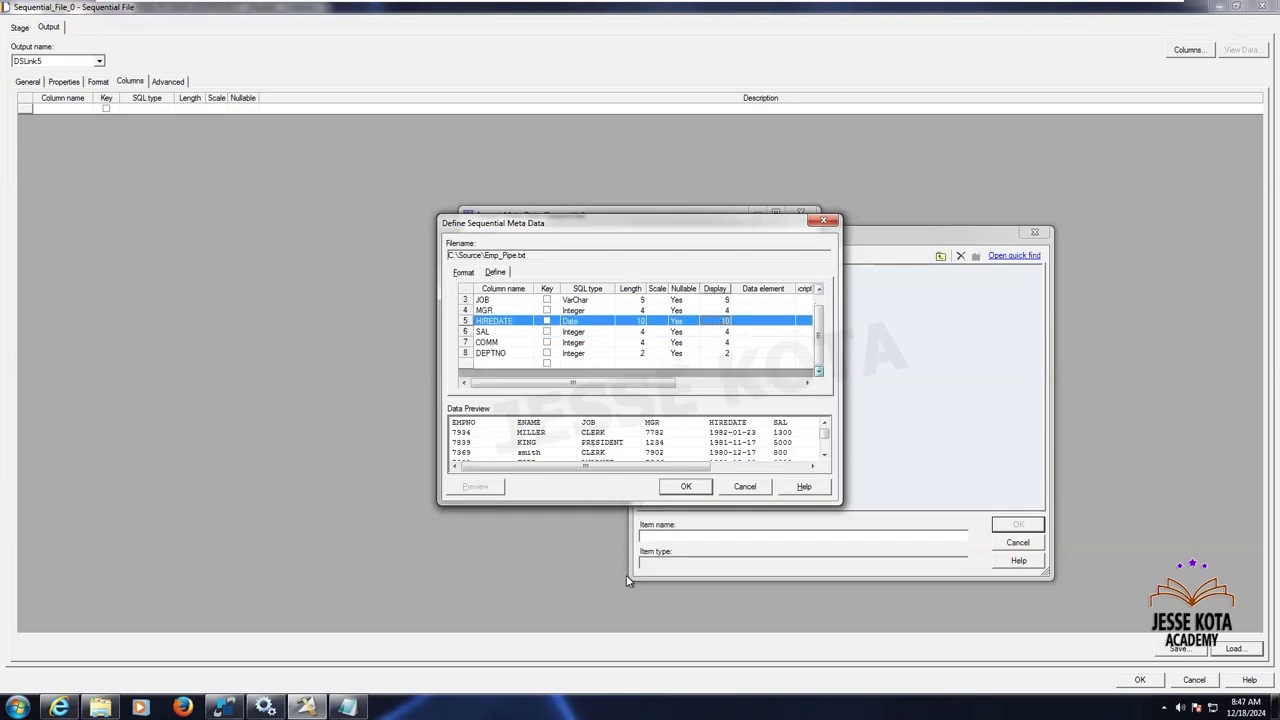
click(690, 488)
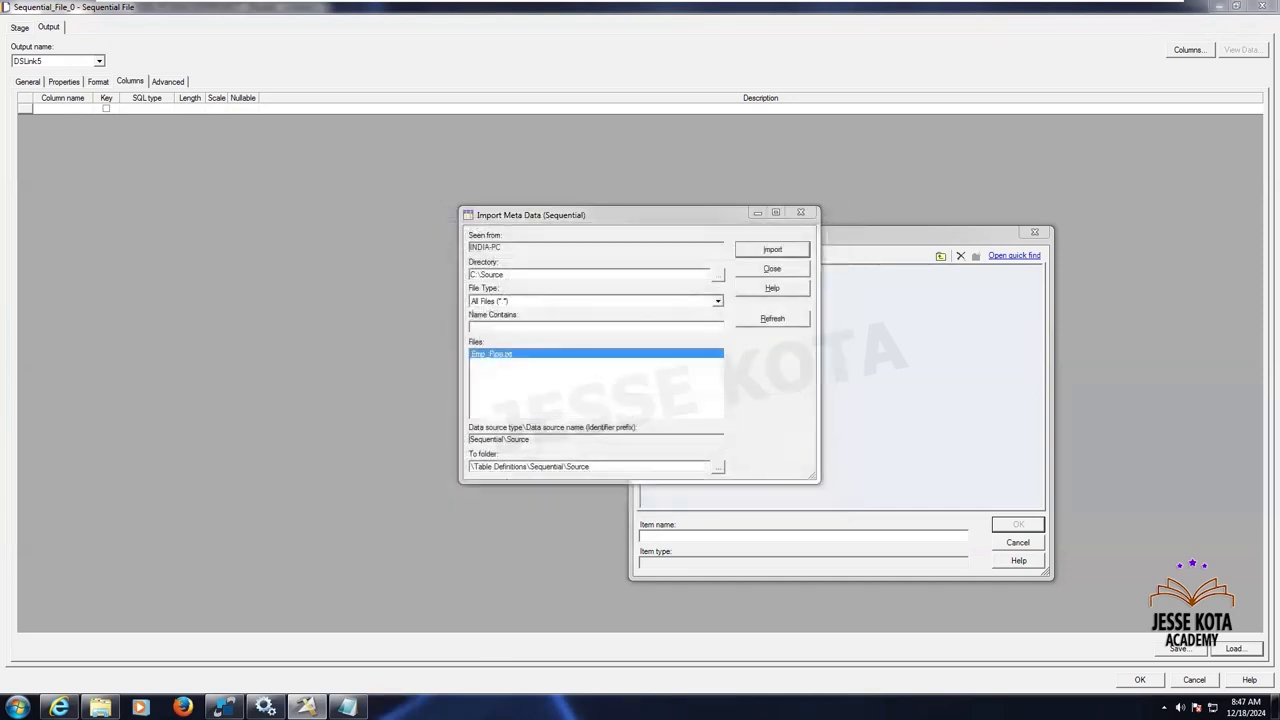
click(772, 269)
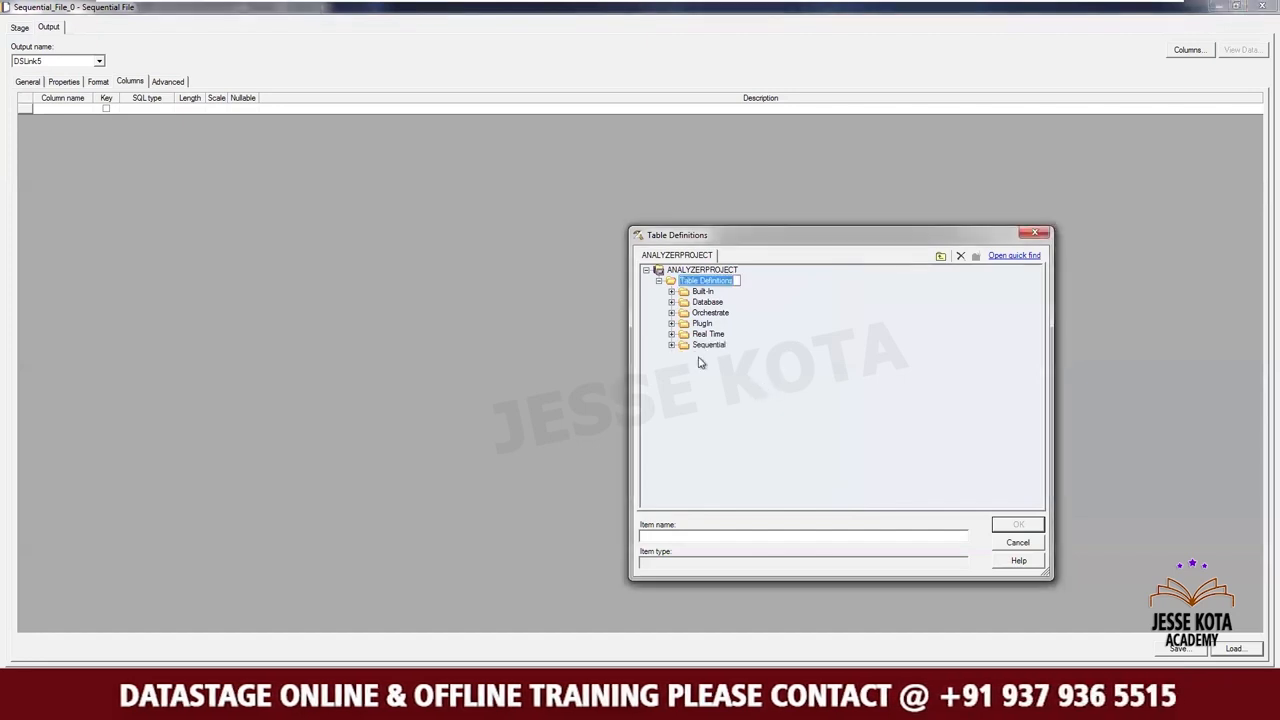
Load all columns of the Emp_Pipe.txt table definition from the Sequential\Source folder into the output link
click(671, 345)
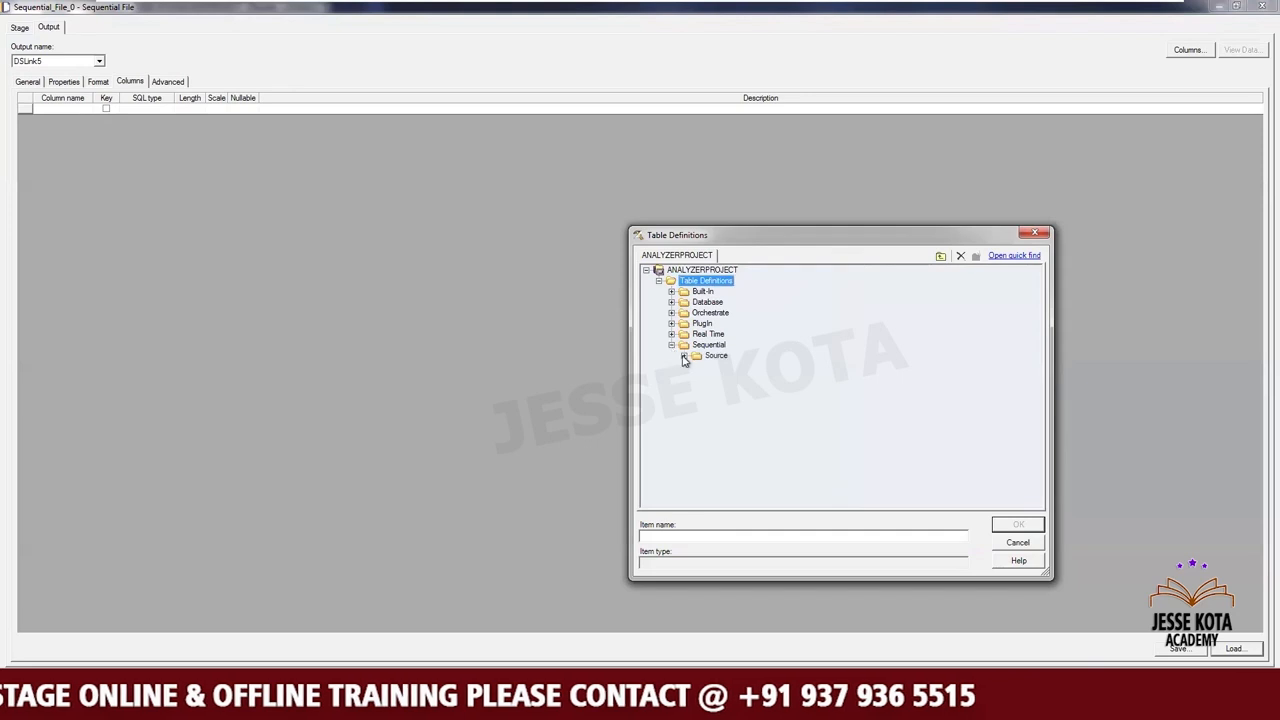
click(684, 356)
click(736, 366)
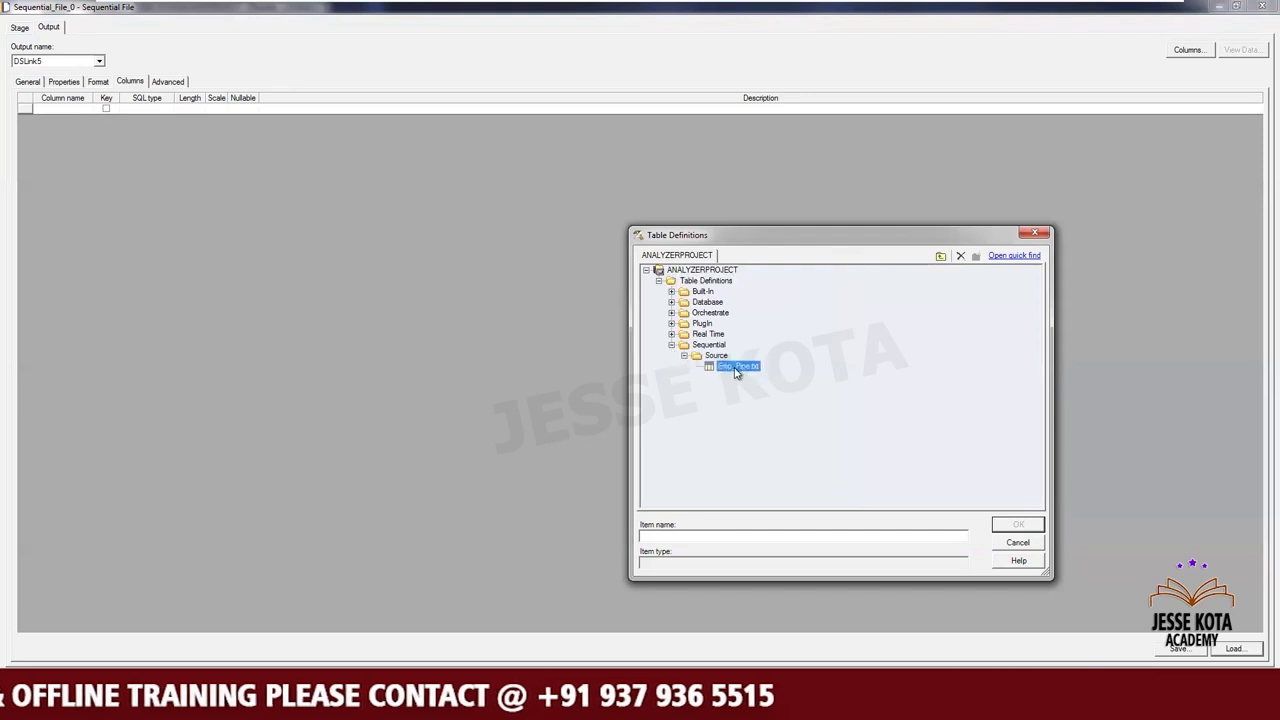
click(1017, 520)
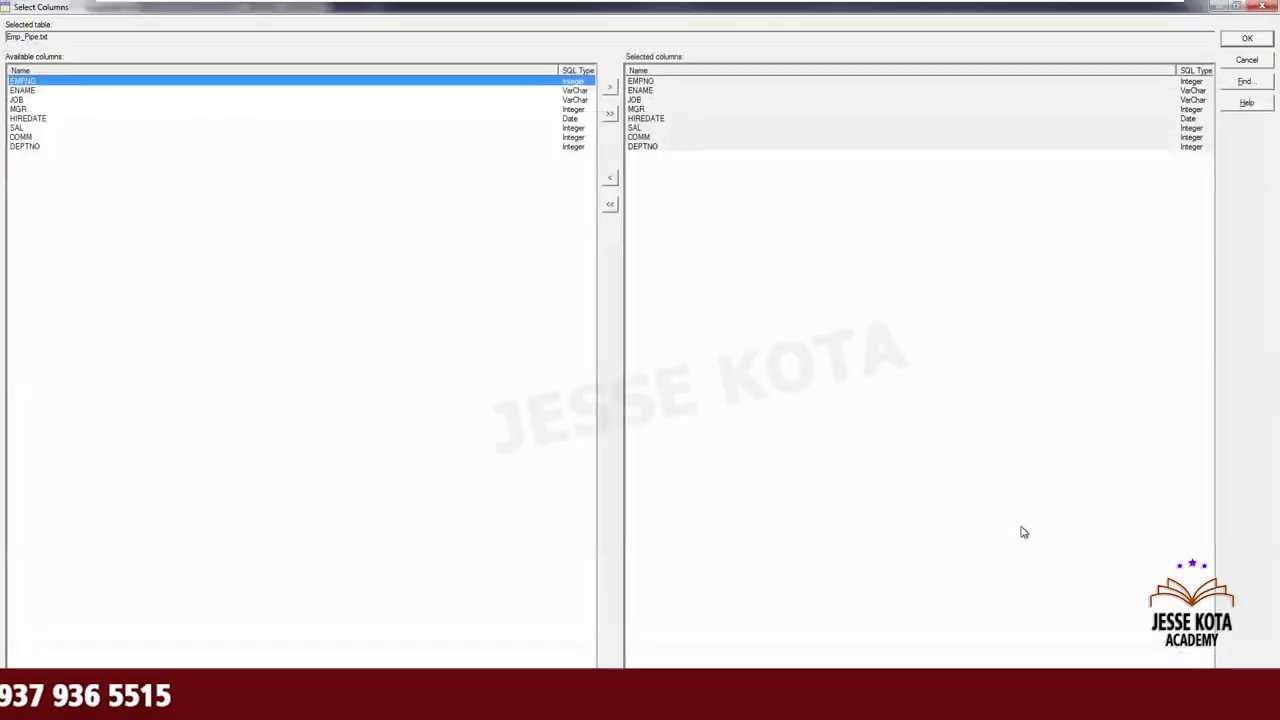
click(1245, 40)
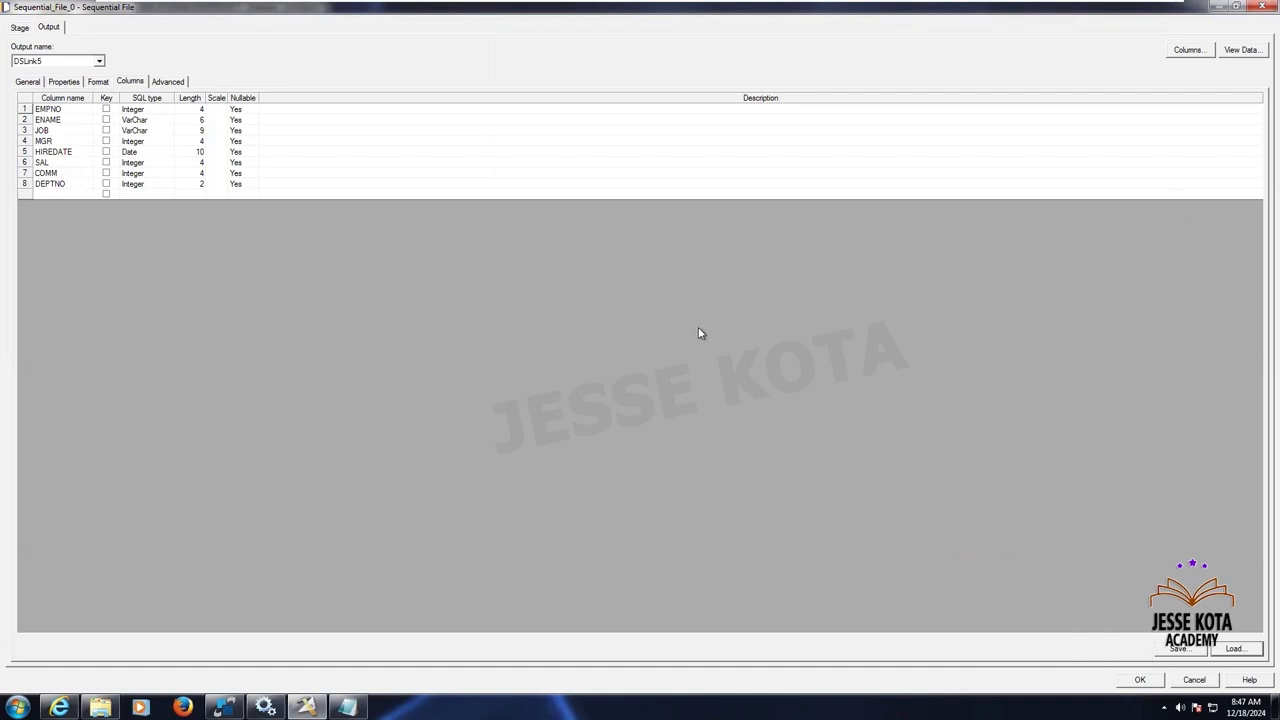
Delete all the loaded columns from the output link's column grid
click(63, 110)
key(shift+Down)
key(shift+Down)
key(shift+Down)
key(shift+Down)
key(shift+Down)
key(shift+Down)
key(shift+Down)
key(shift+Down)
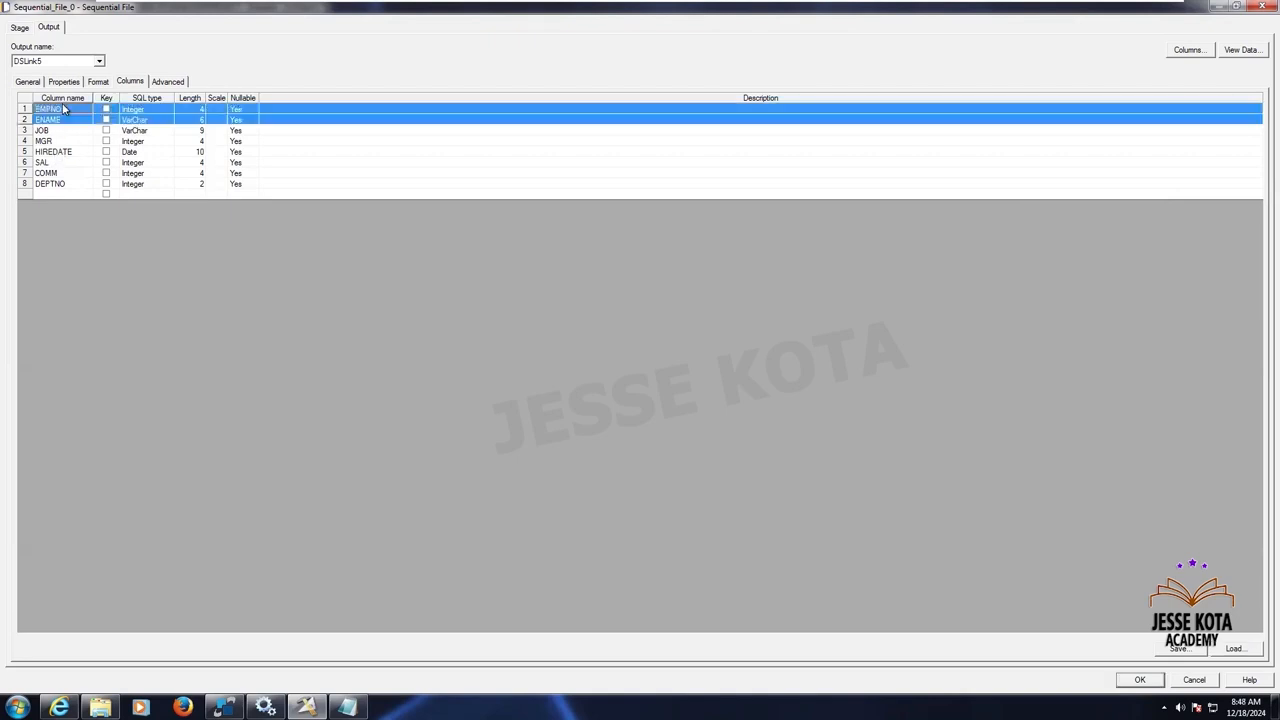
key(Delete)
key(Return)
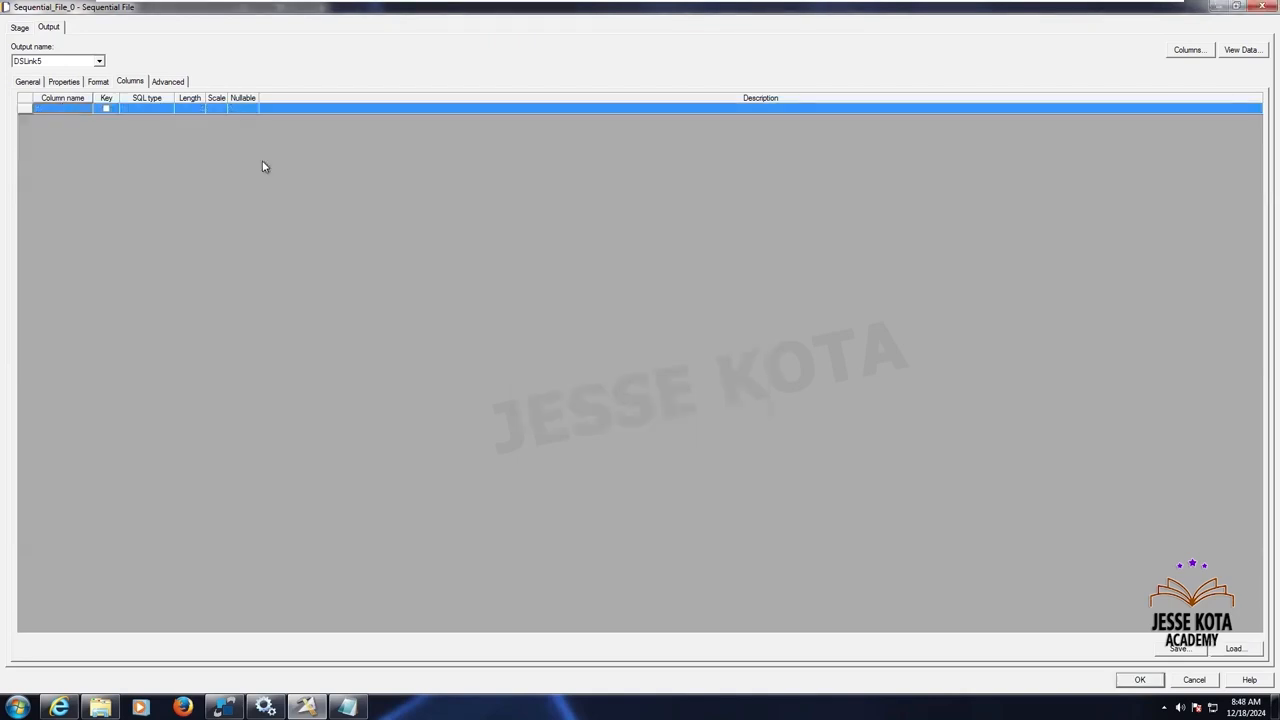
Reload the Emp_Pipe.txt table definition into the output link, clearing the column selection and adding all columns again
click(1234, 649)
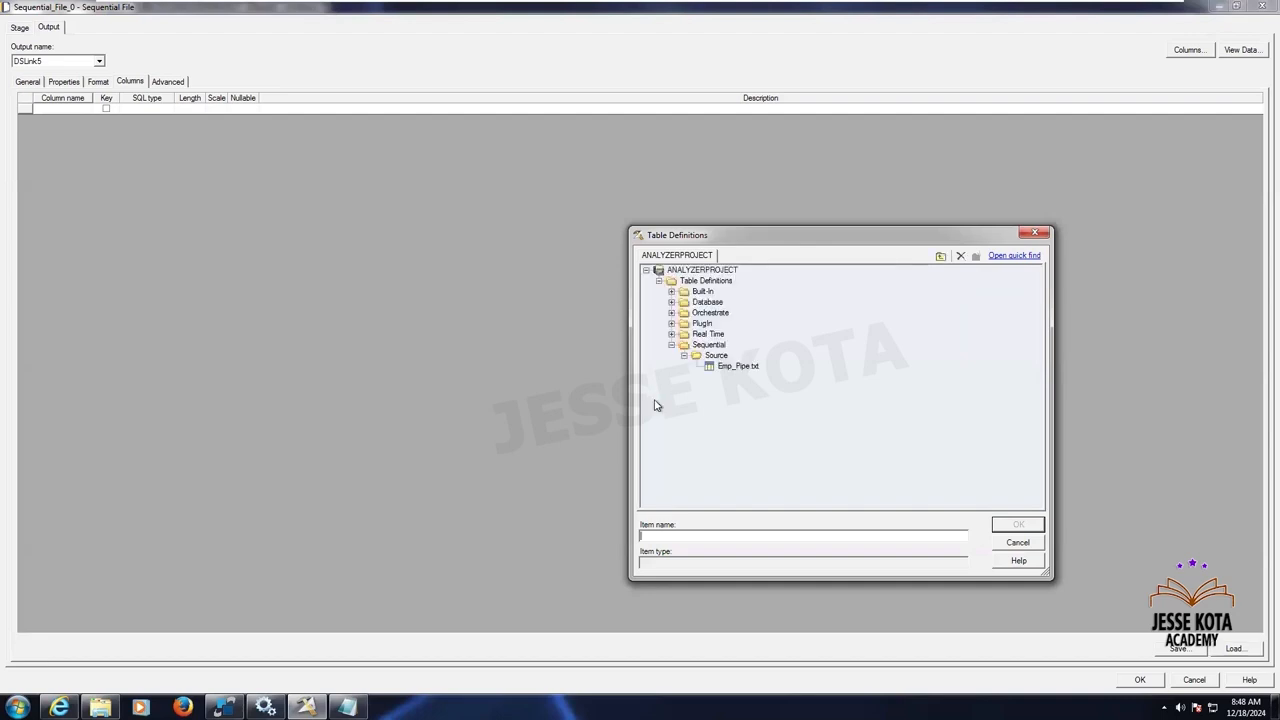
click(730, 367)
click(1016, 525)
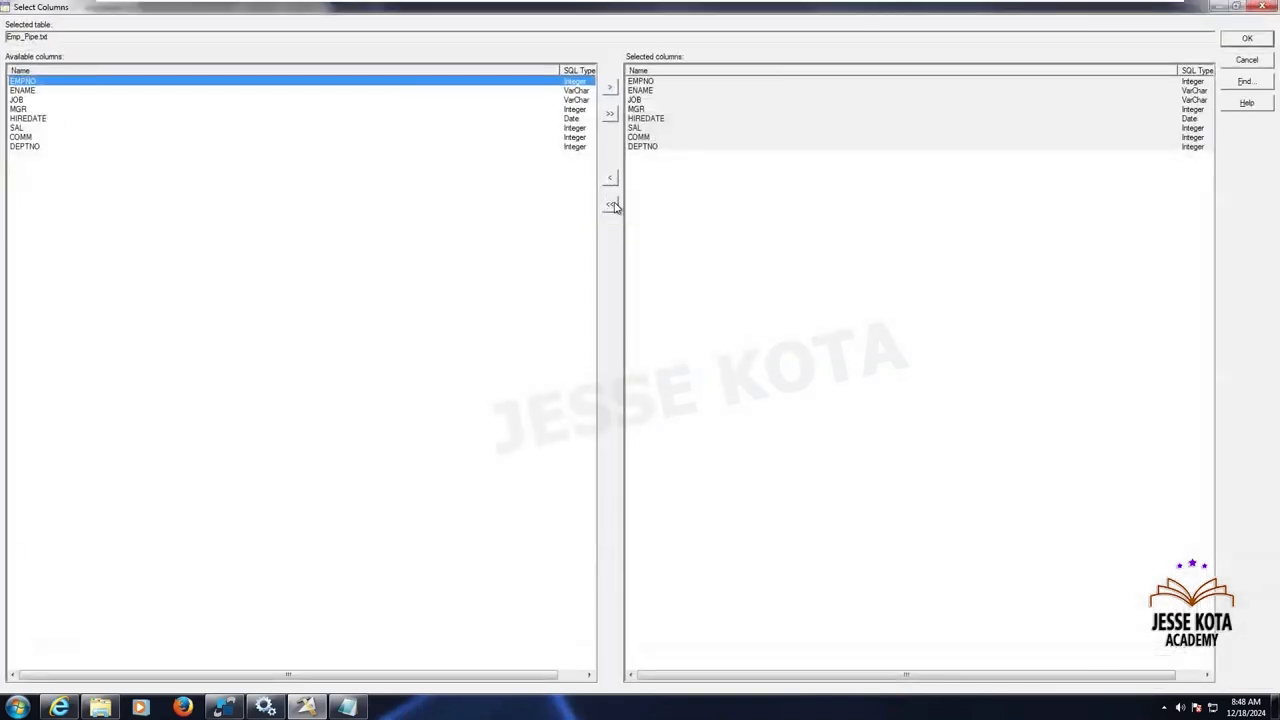
click(612, 205)
click(580, 82)
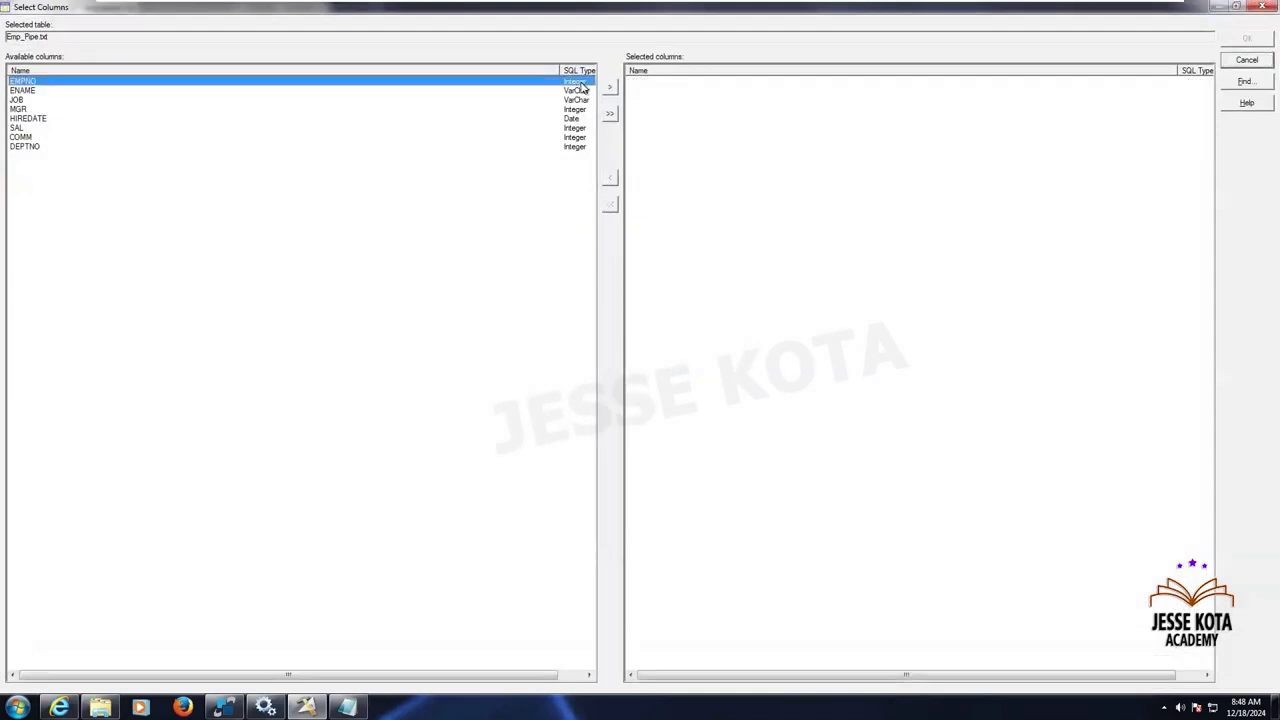
click(610, 89)
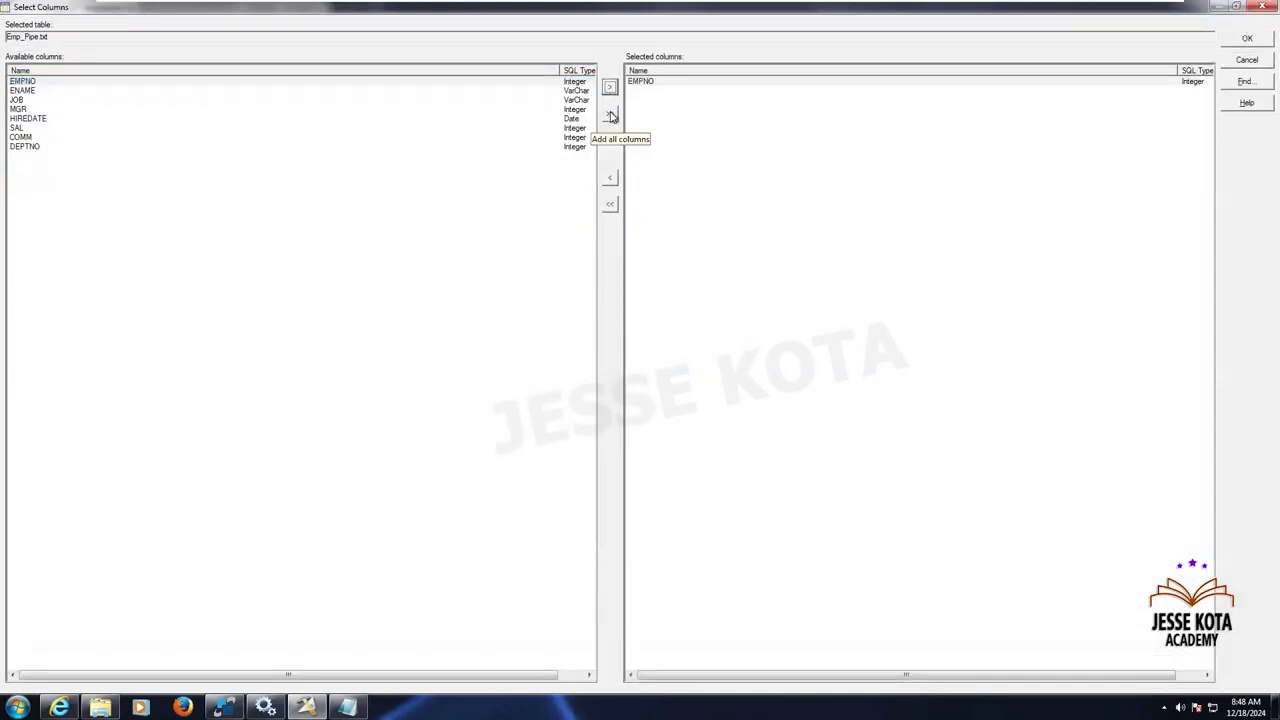
click(610, 115)
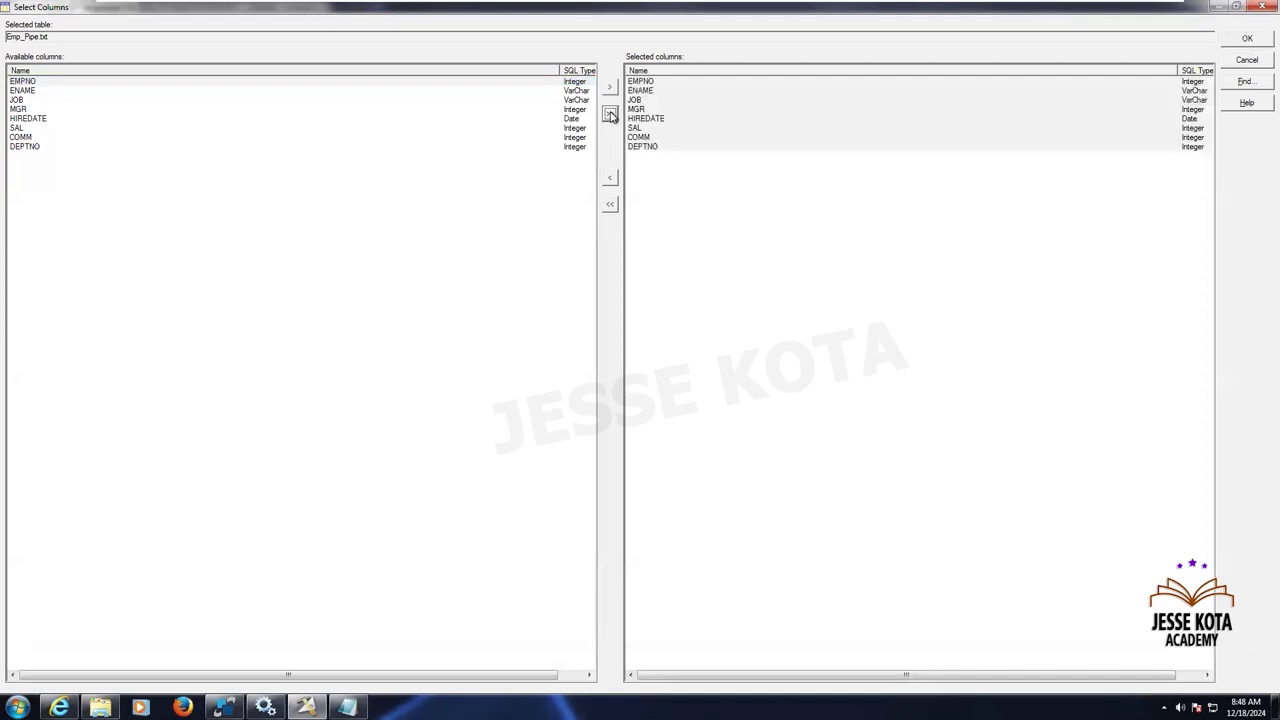
click(1243, 42)
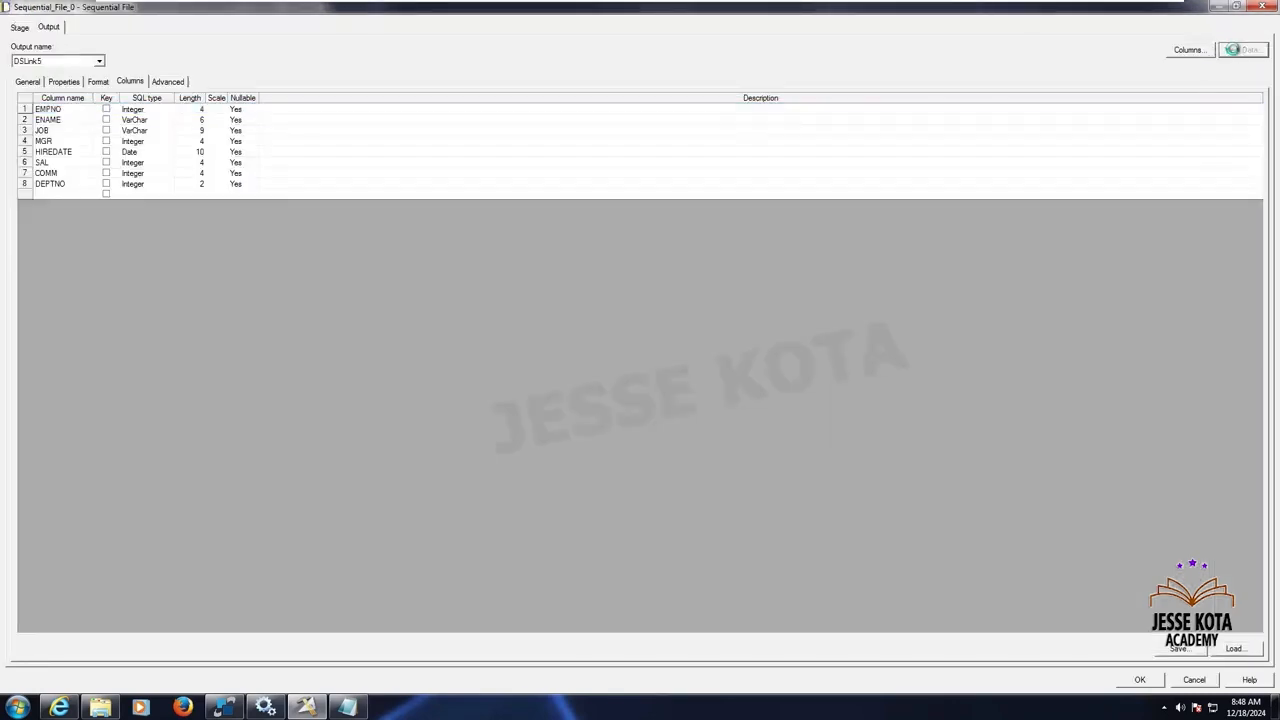
View the output link's data
click(757, 317)
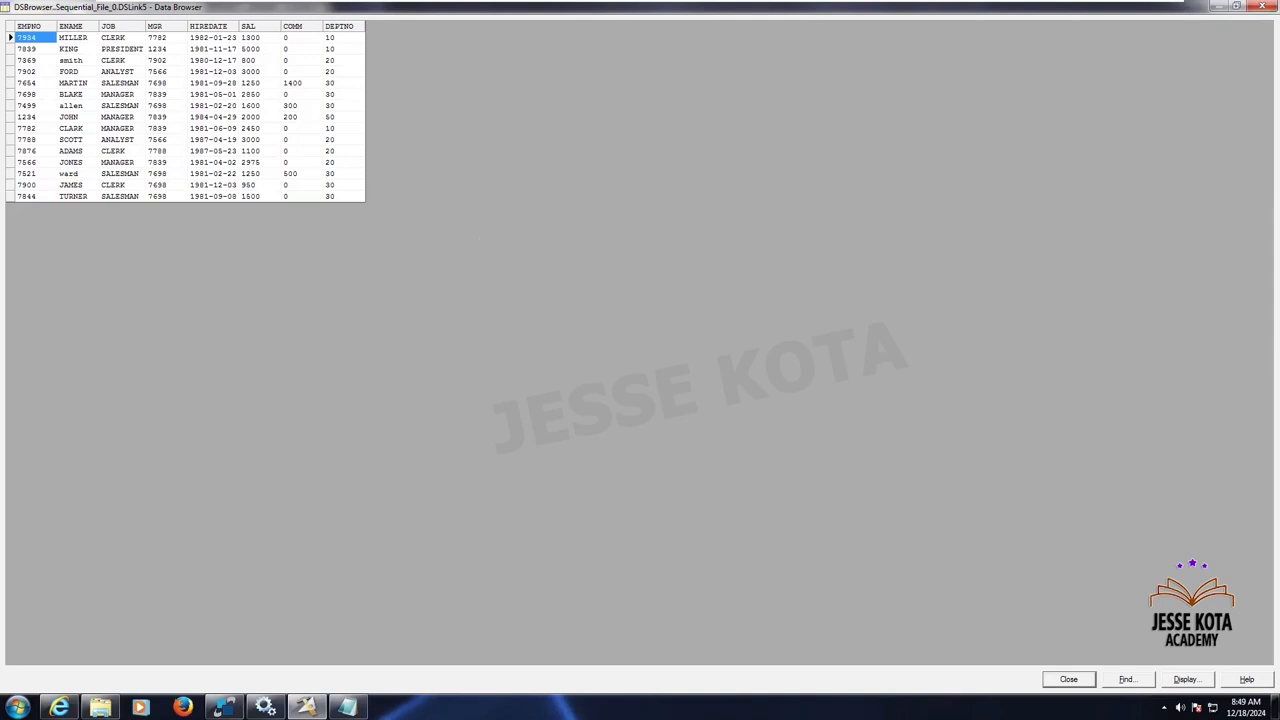
Close the data view and the Sequential File stage, and open the Transformer_1 stage editor
click(1069, 679)
click(1139, 679)
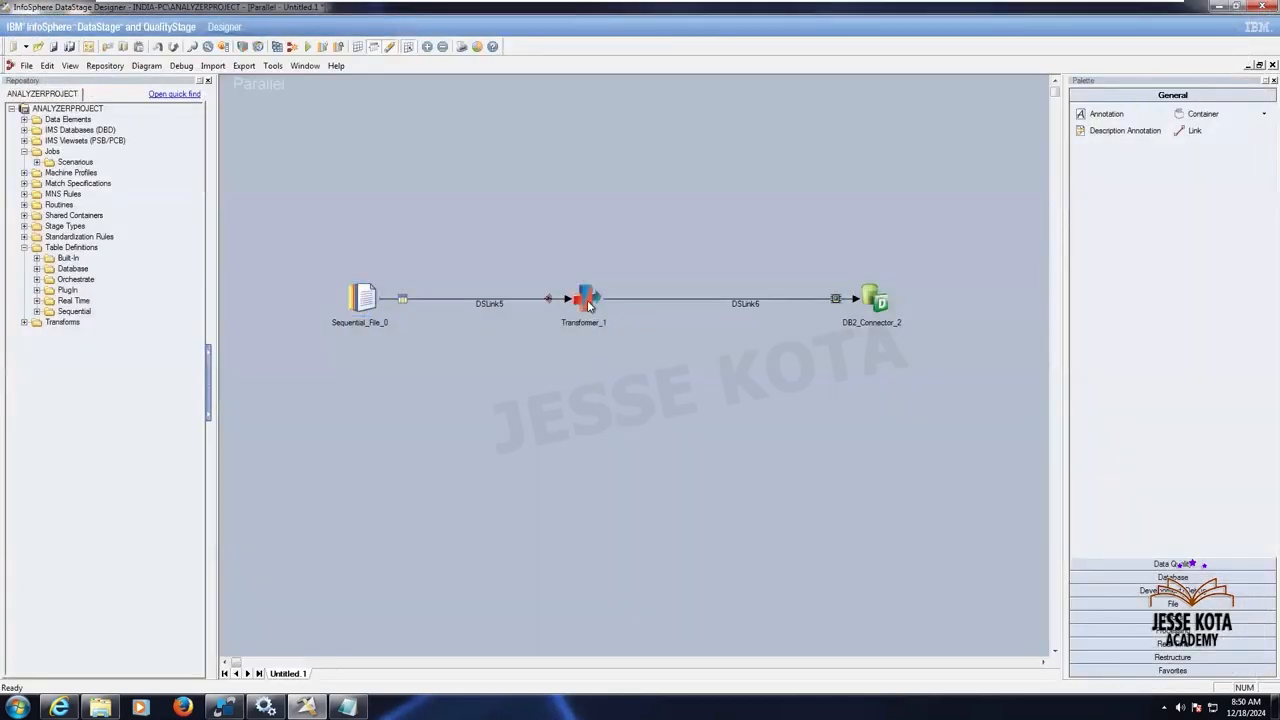
double_click(589, 306)
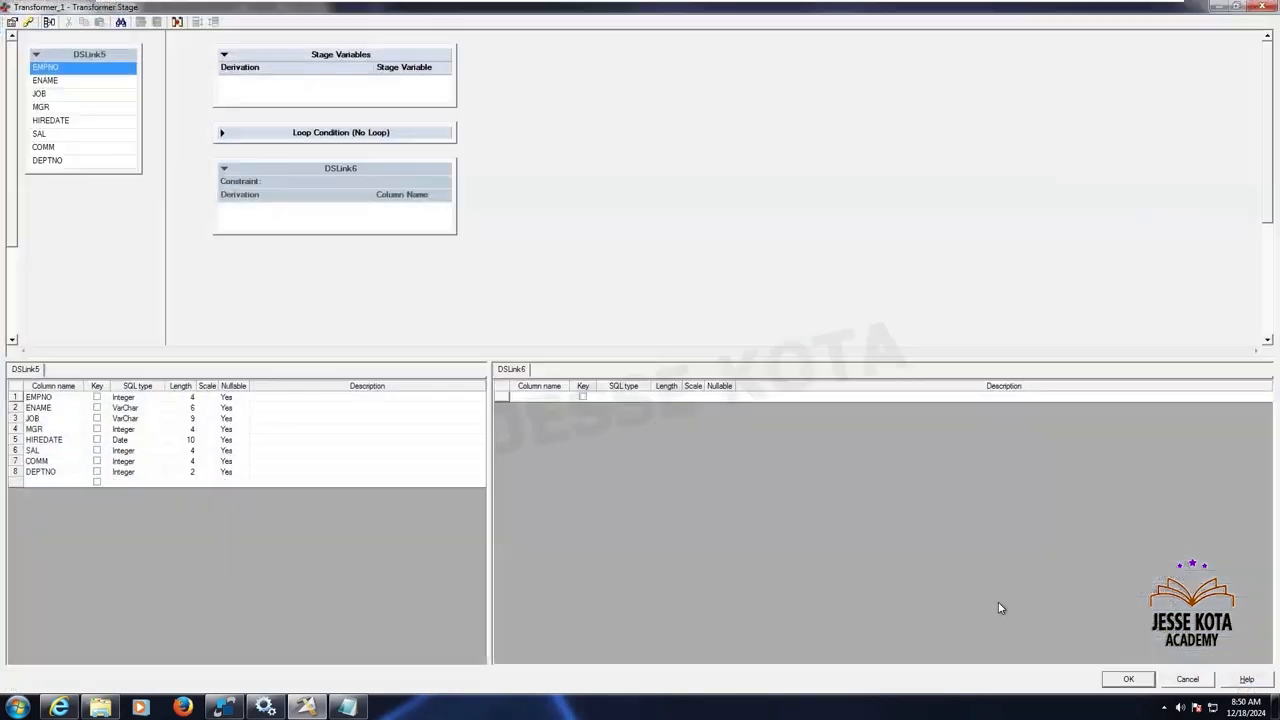
Map only the EMPNO column from DSLink5 to the DSLink6 output link
click(78, 136)
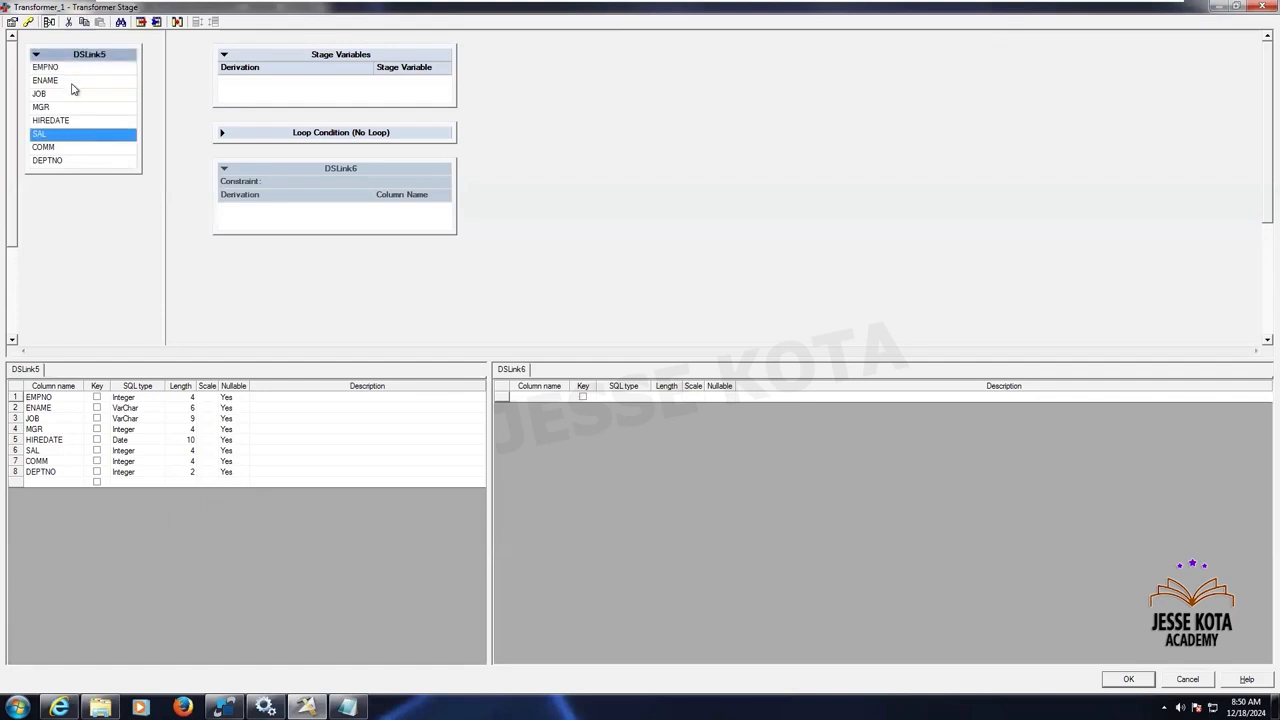
click(72, 84)
drag(89, 68, 251, 214)
click(85, 86)
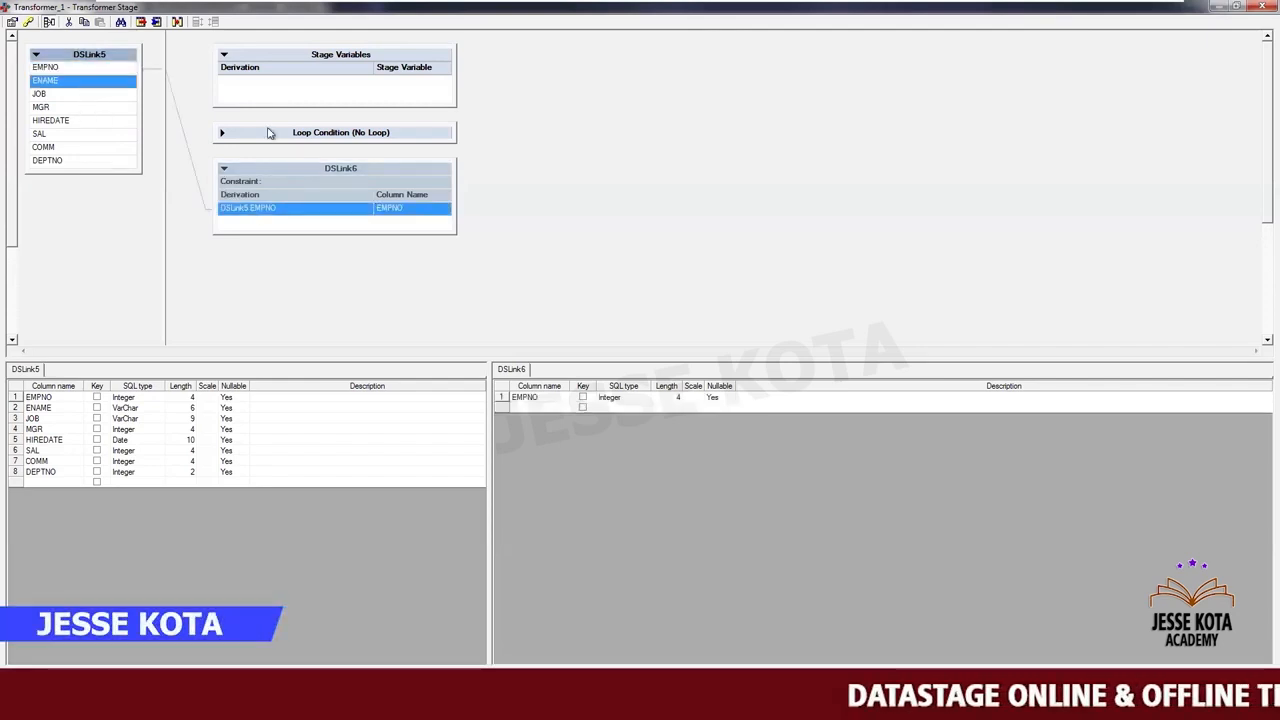
Delete the mapped EMPNO column from the DSLink6 output columns
click(530, 399)
key(Delete)
key(Return)
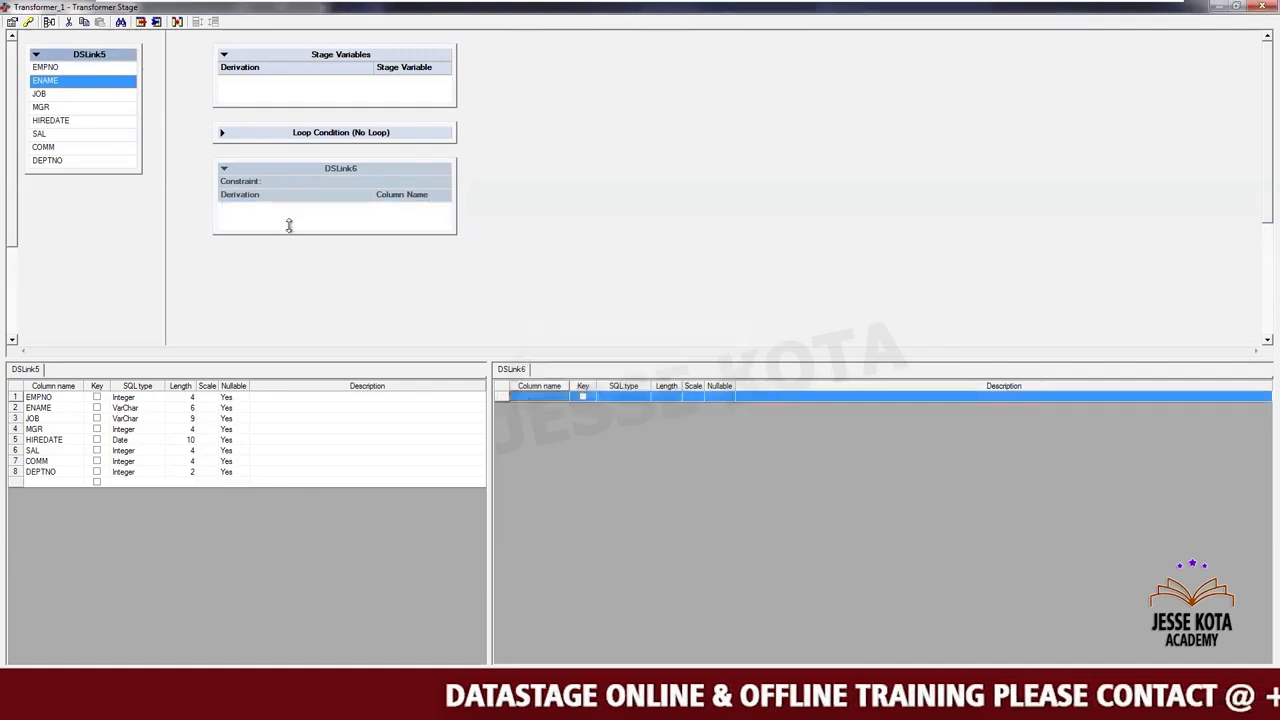
Map all the DSLink5 input columns to the DSLink6 output link and confirm the Transformer stage
click(97, 108)
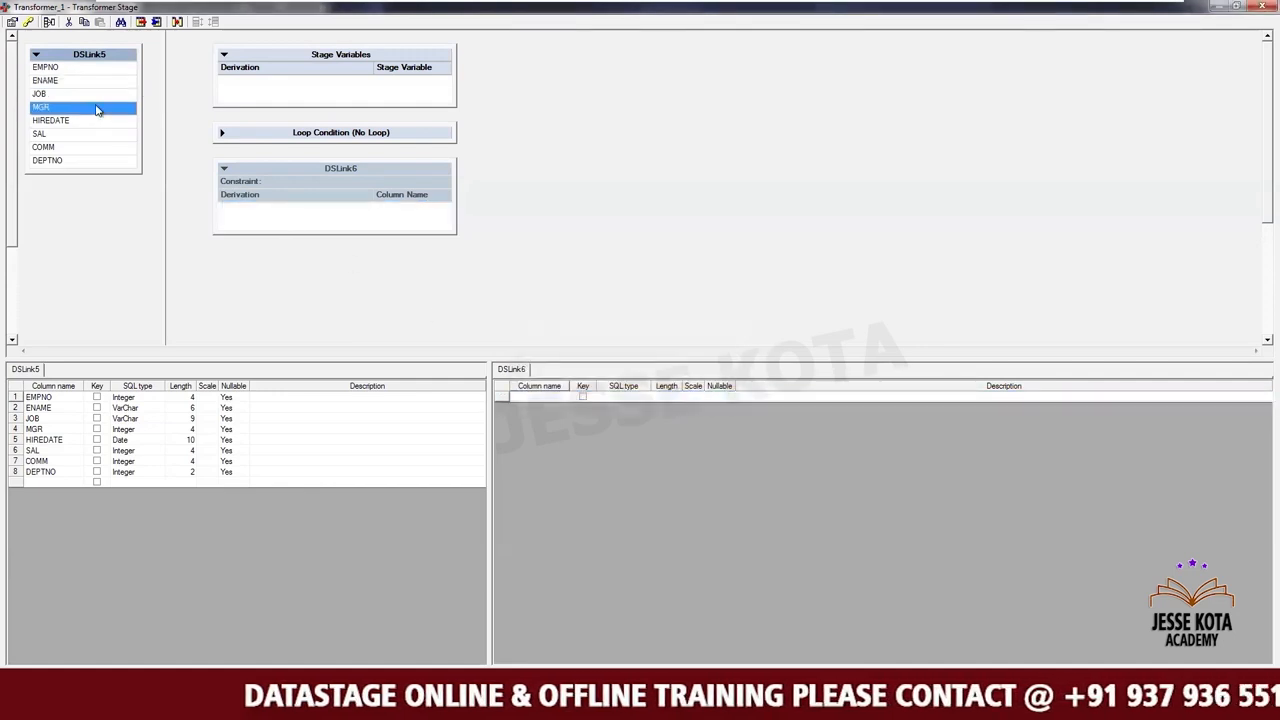
click(88, 68)
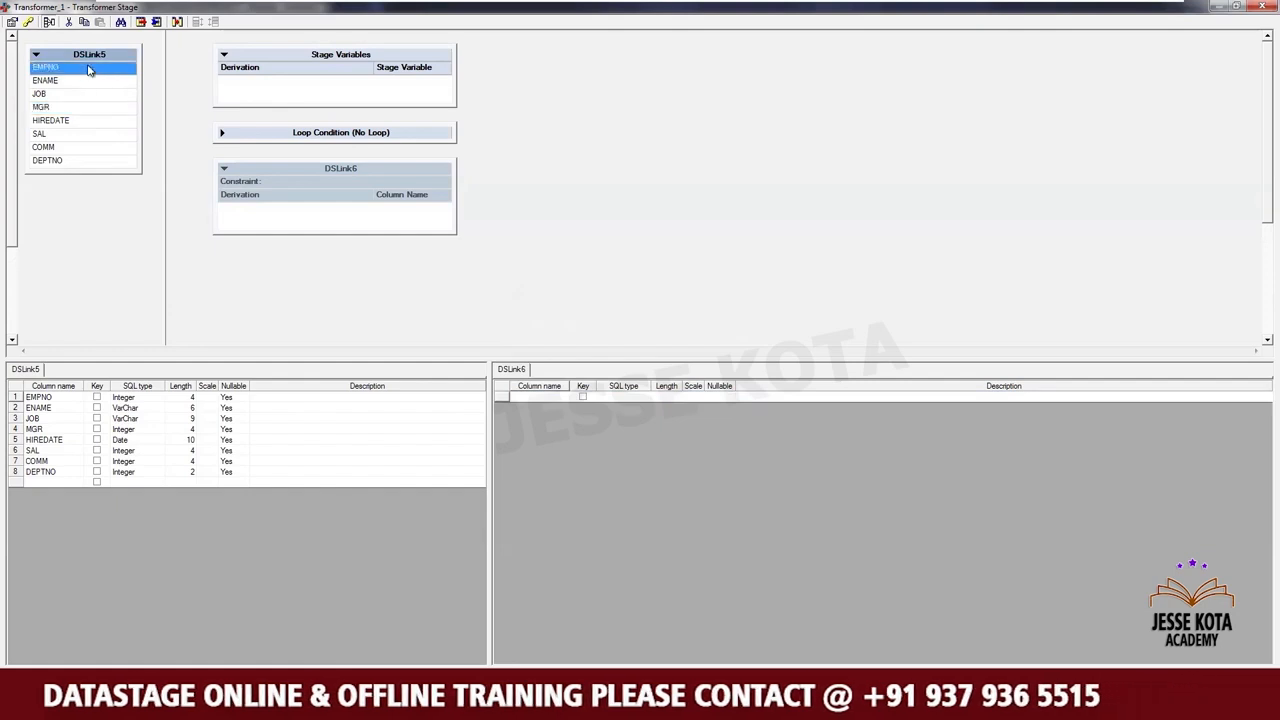
key(ctrl+a)
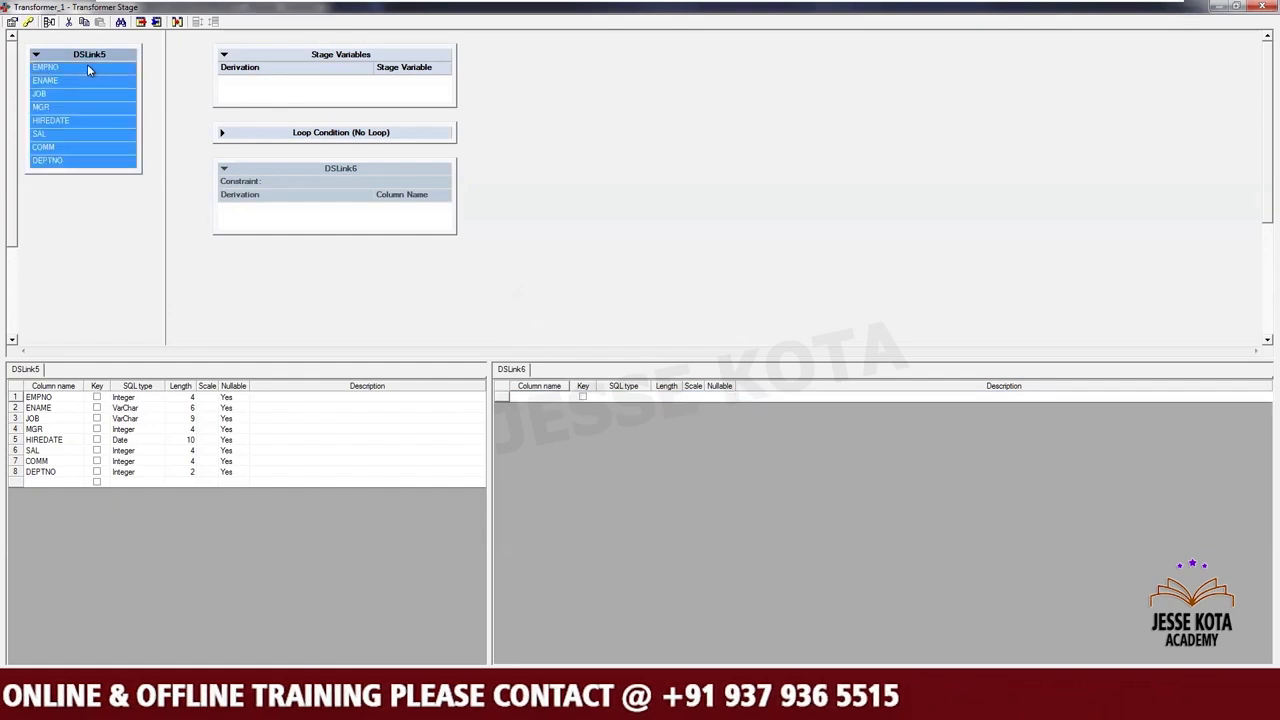
drag(123, 59, 262, 225)
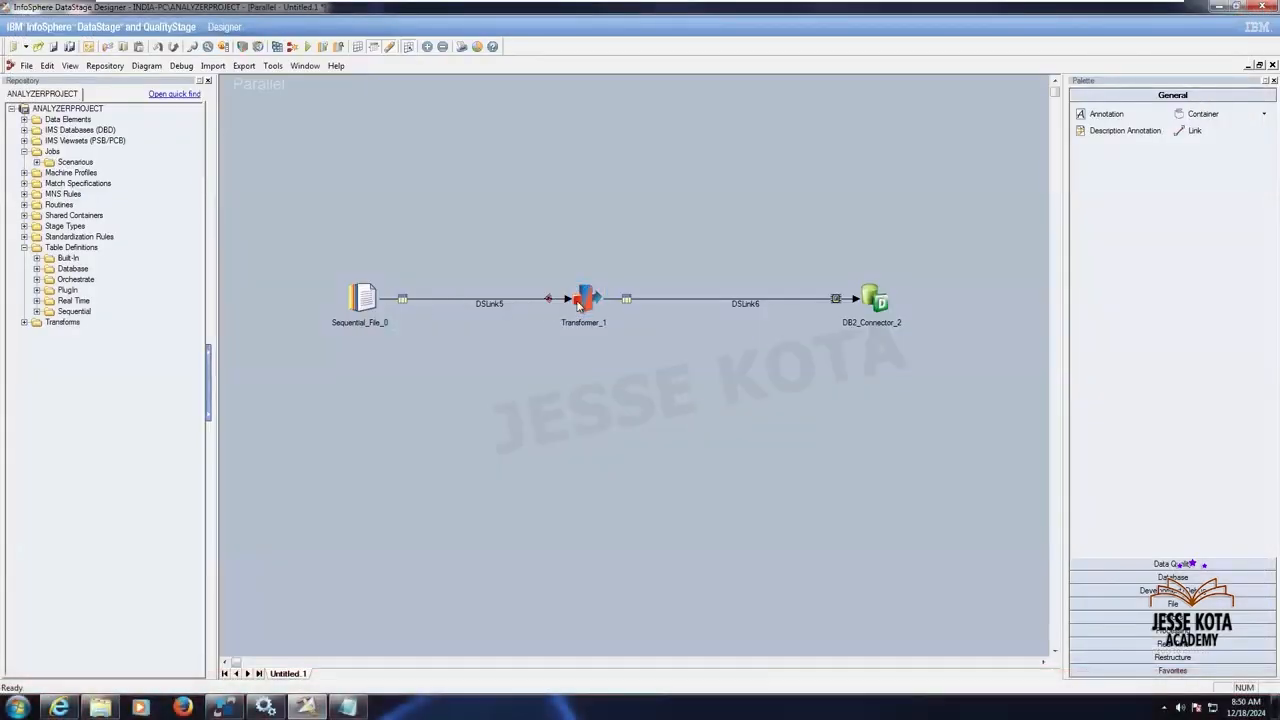
Reopen the Transformer_1 stage to review its column mappings, and close it again
click(577, 305)
double_click(577, 305)
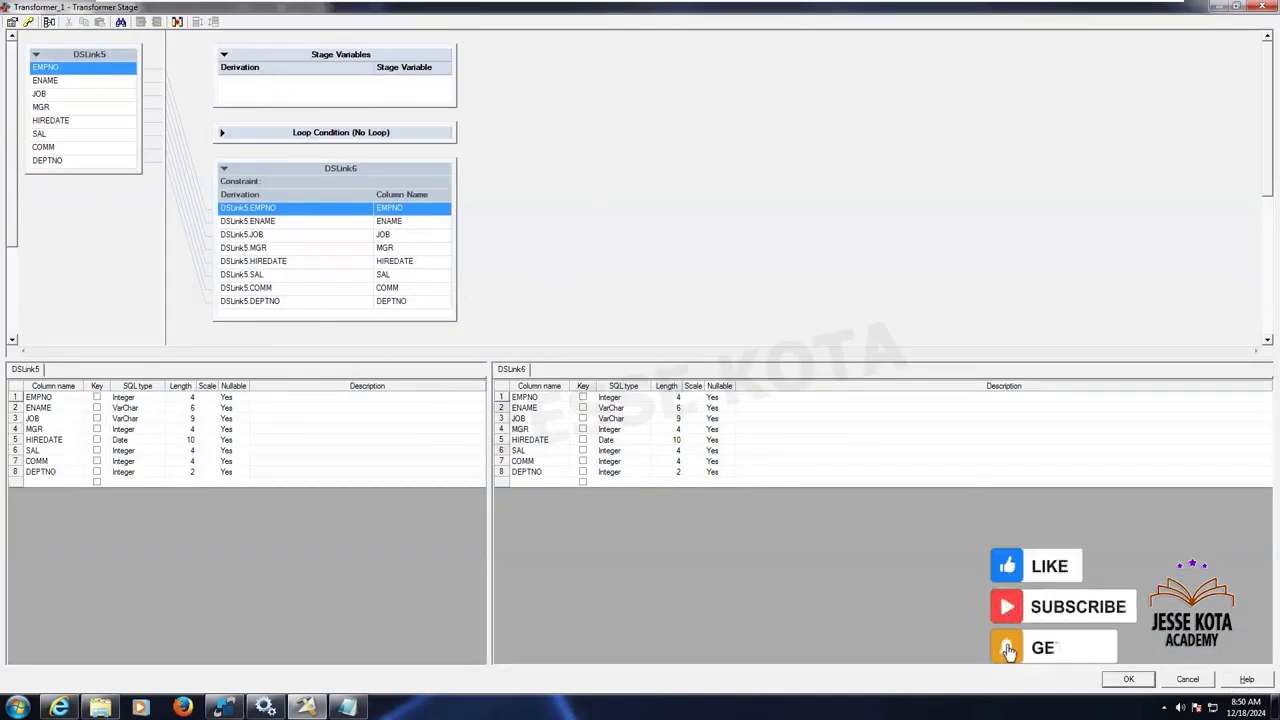
click(1128, 679)
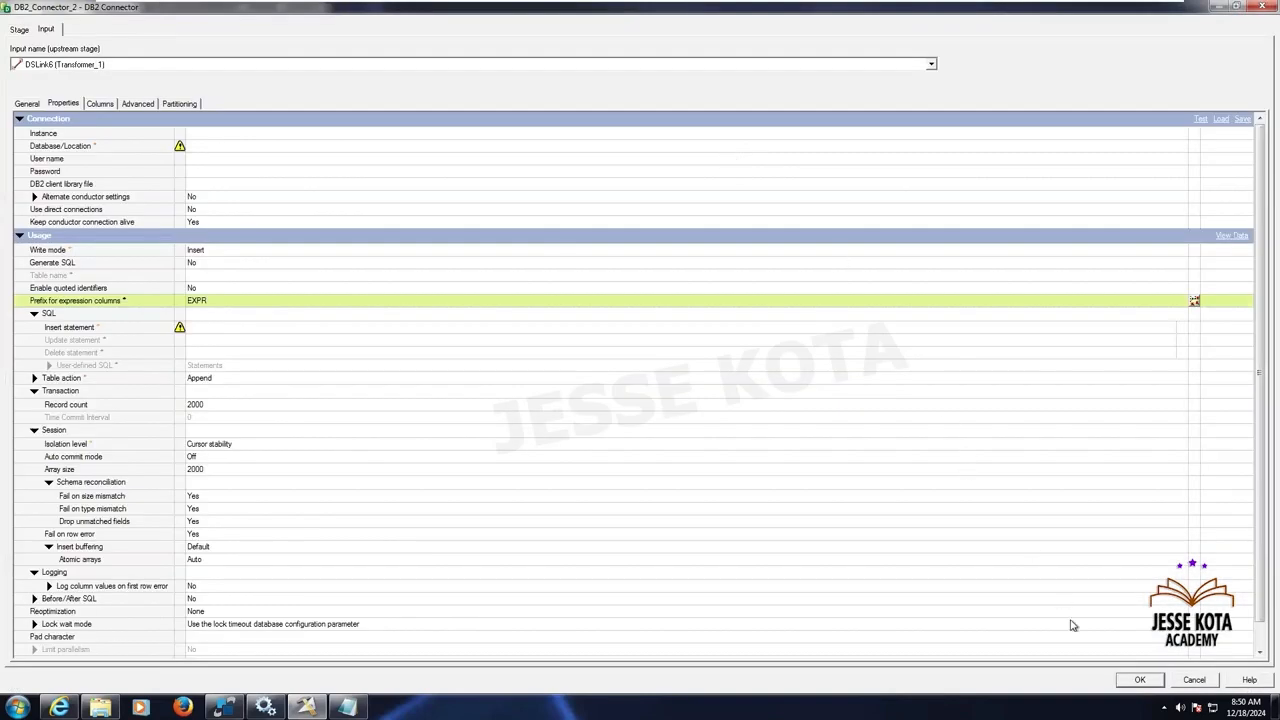
In the DB2_Connector_2 properties, set the database to XMETA, the write mode to Insert and Generate SQL to Yes
click(228, 147)
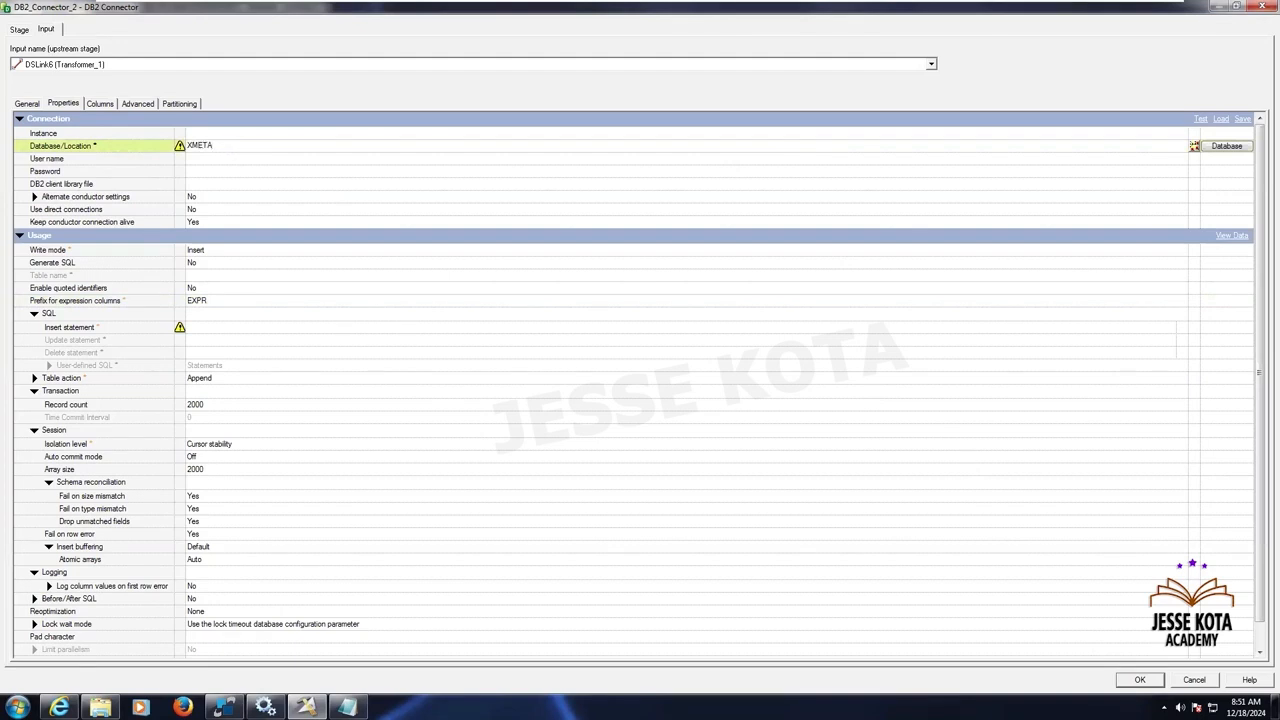
click(203, 251)
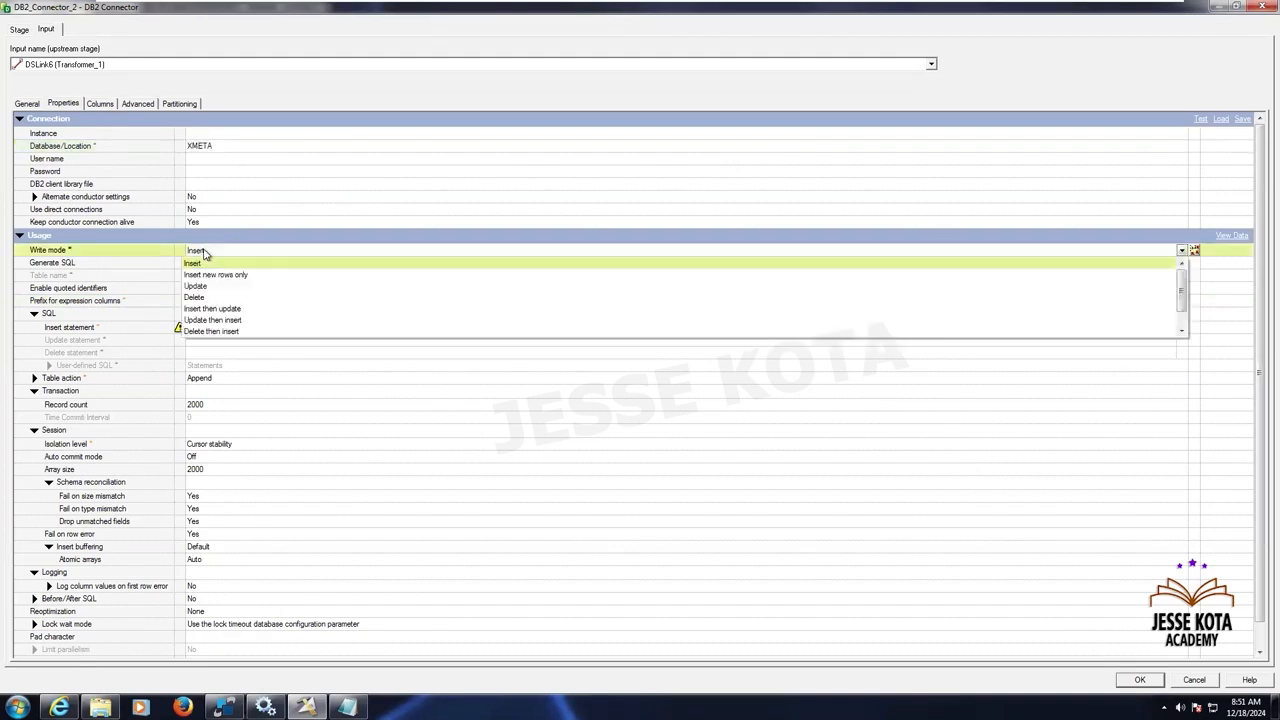
click(205, 265)
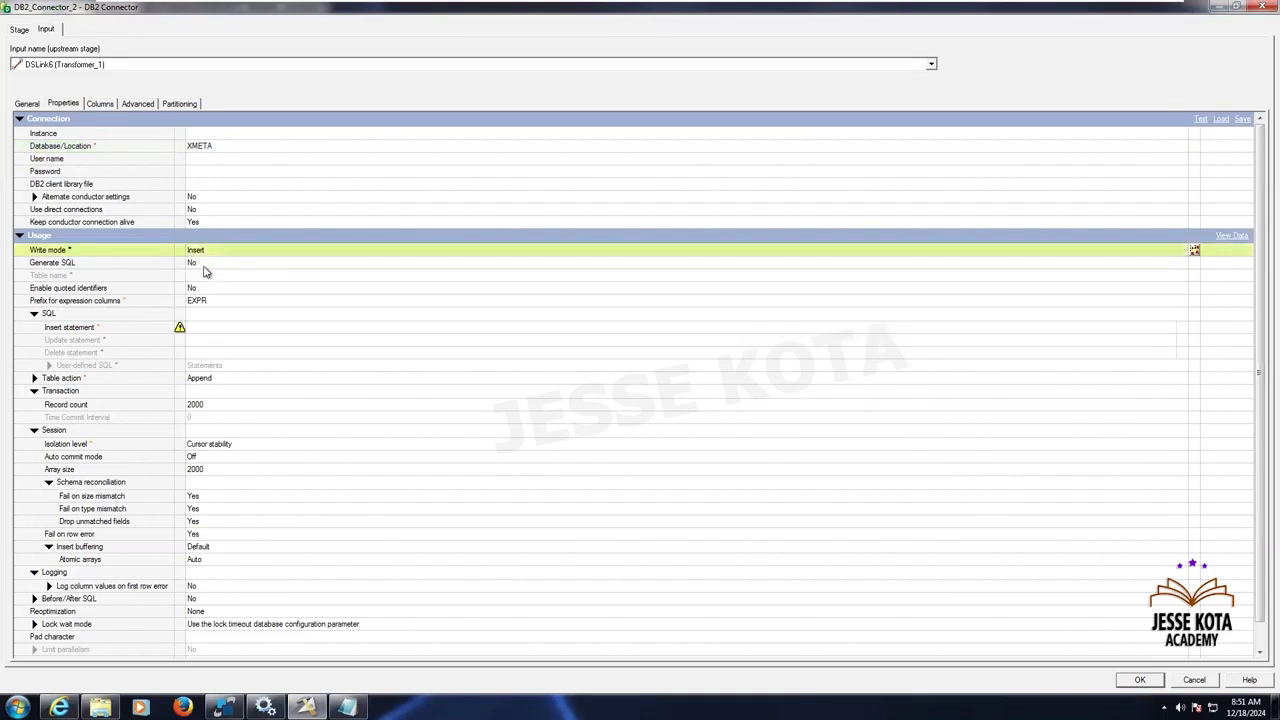
click(203, 265)
click(204, 280)
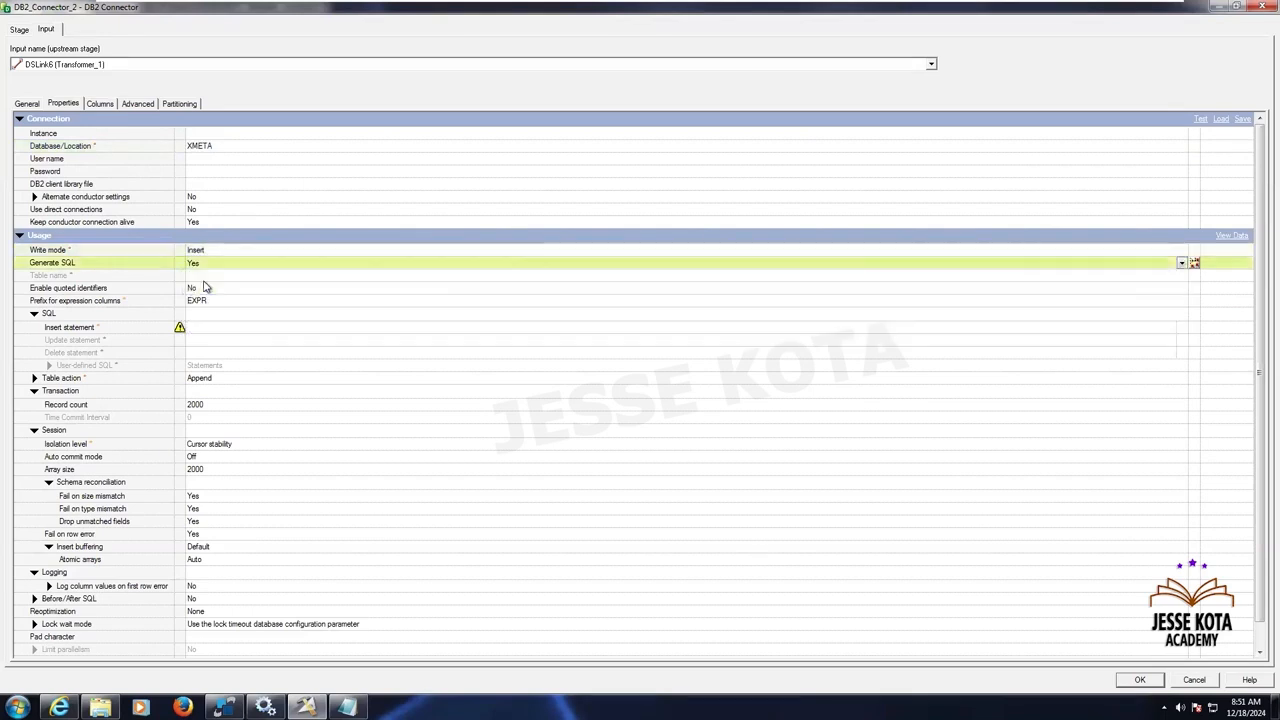
Set the DB2 connector's table action to Create and its table name to EMP_DATA
click(205, 275)
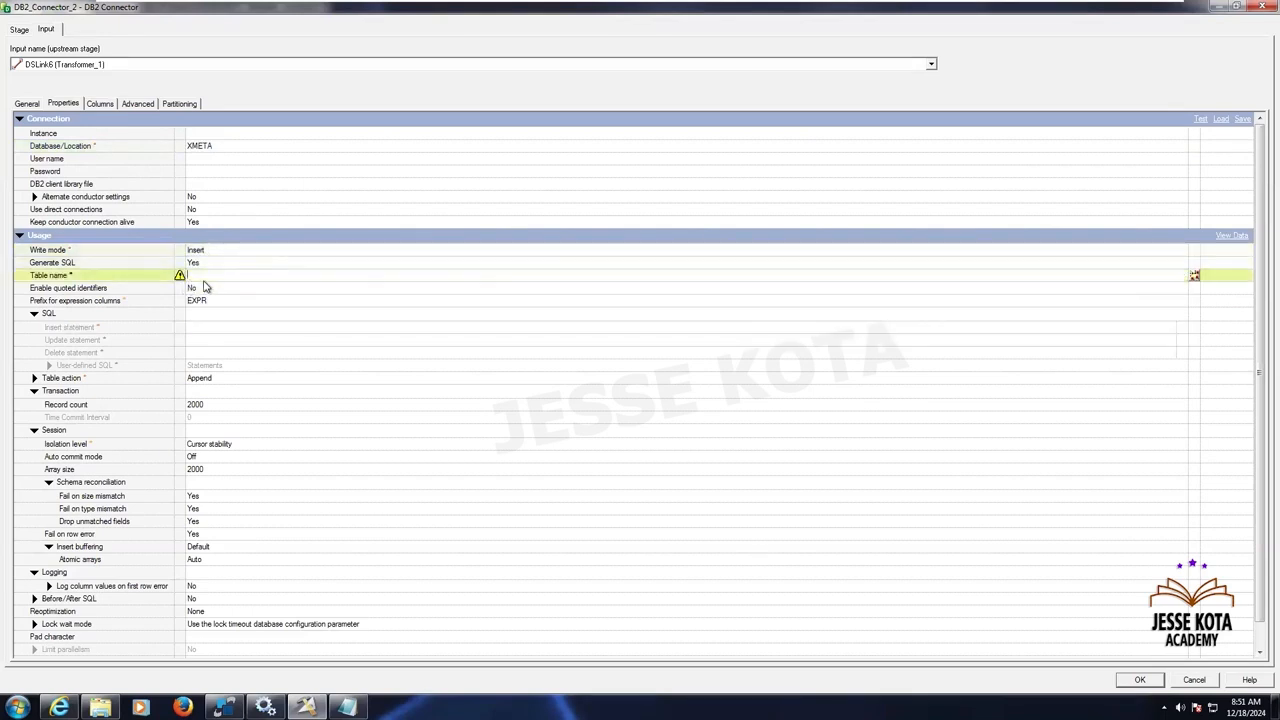
click(221, 372)
click(205, 378)
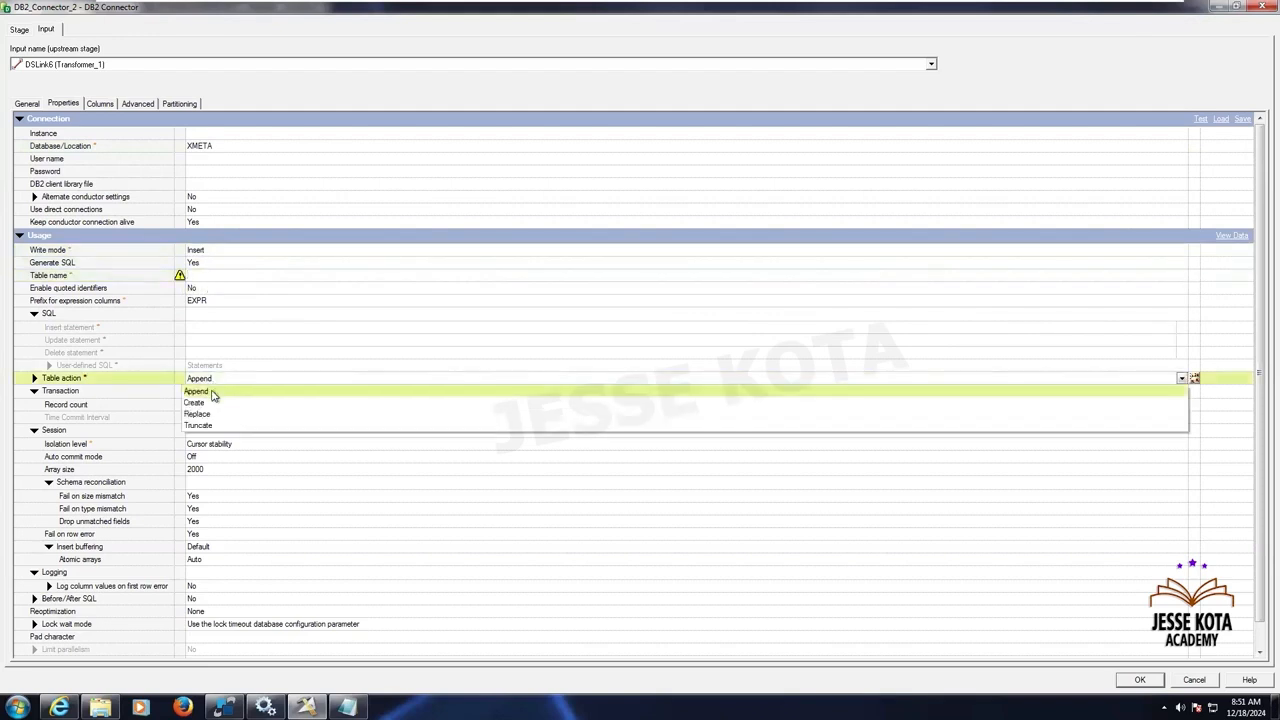
click(199, 403)
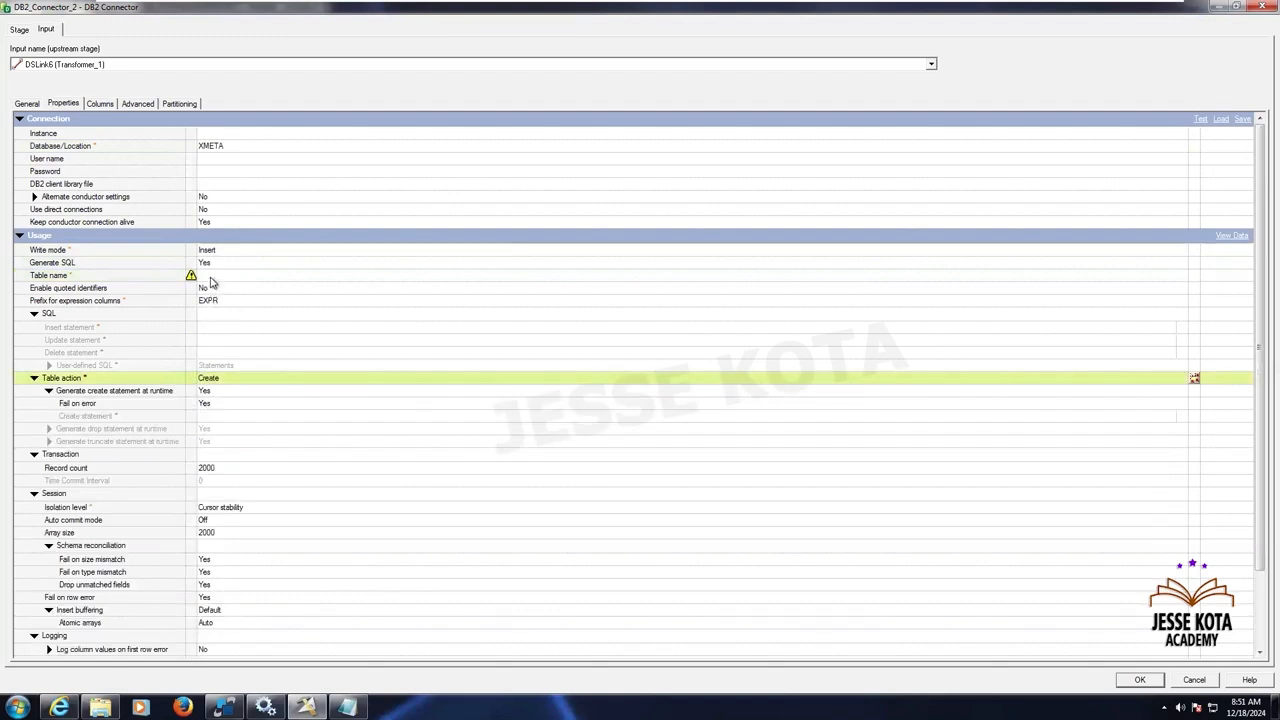
click(210, 277)
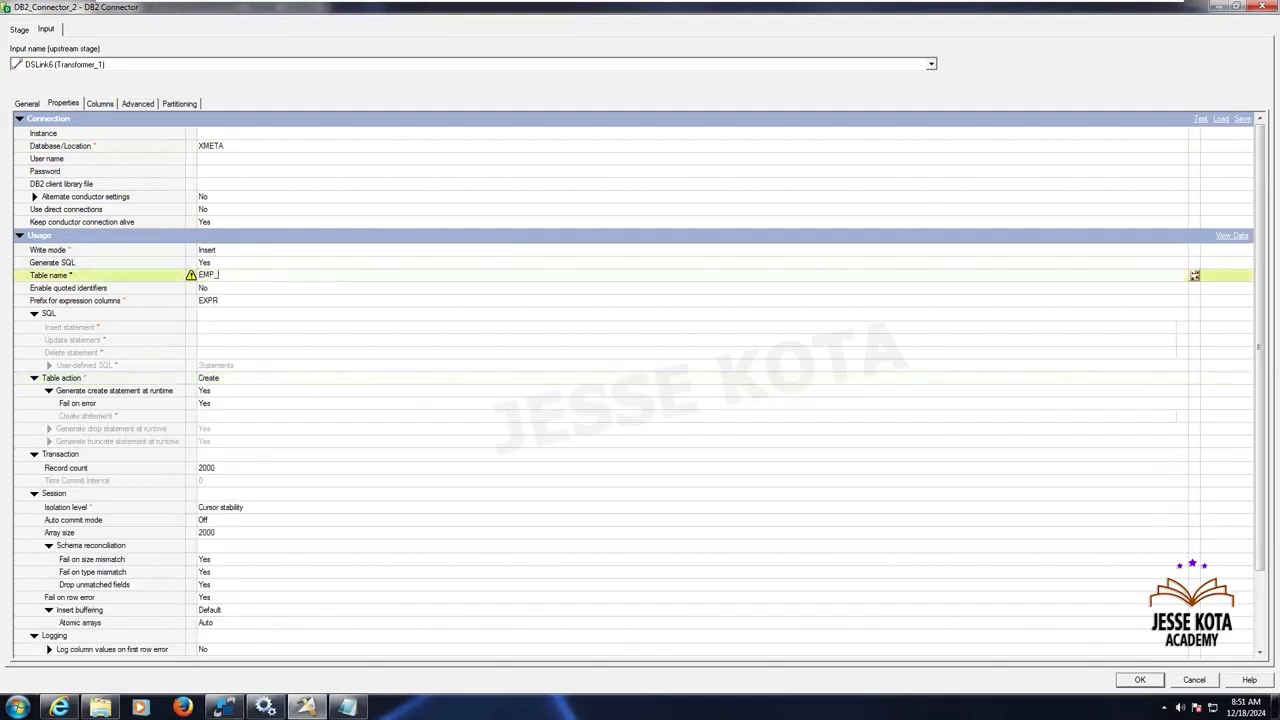
key(ctrl+a)
Switch to SqlDbx and run SELECT * FROM EMP_DATA to check whether the target table already exists
click(224, 708)
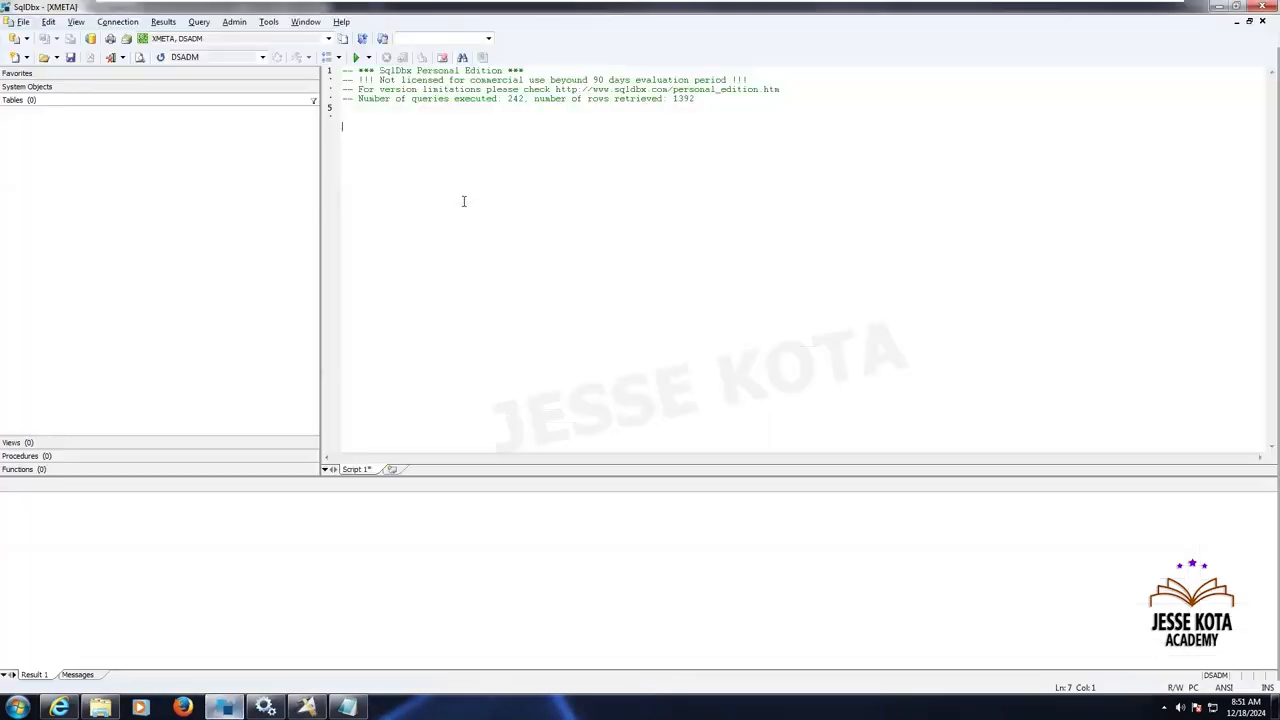
key(ctrl+a)
text(SELECT * FROM EMP_DATA)
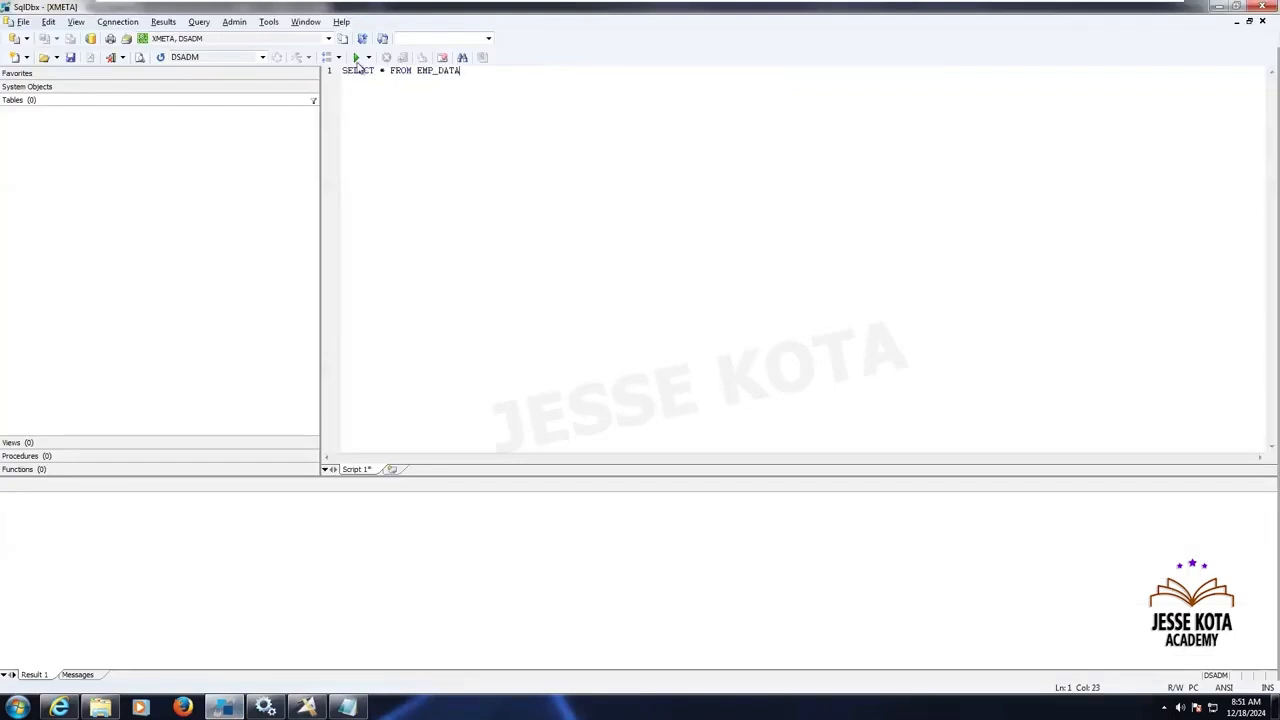
click(356, 58)
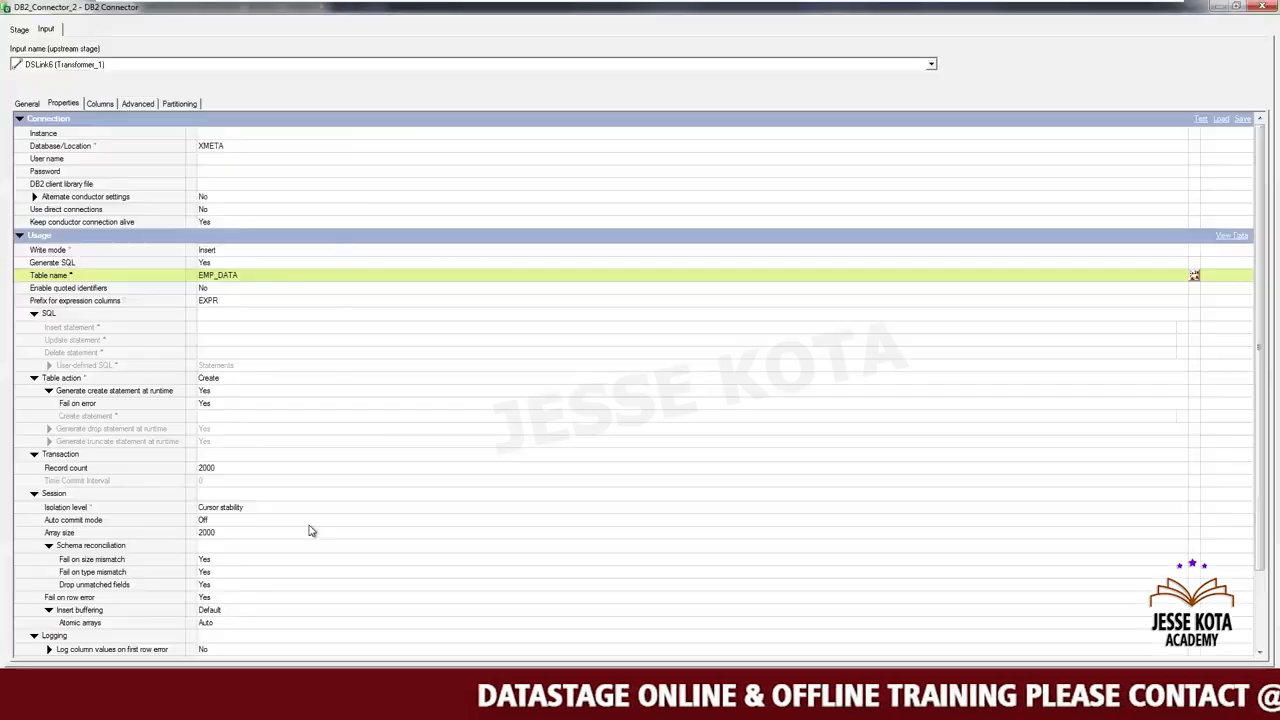
click(290, 695)
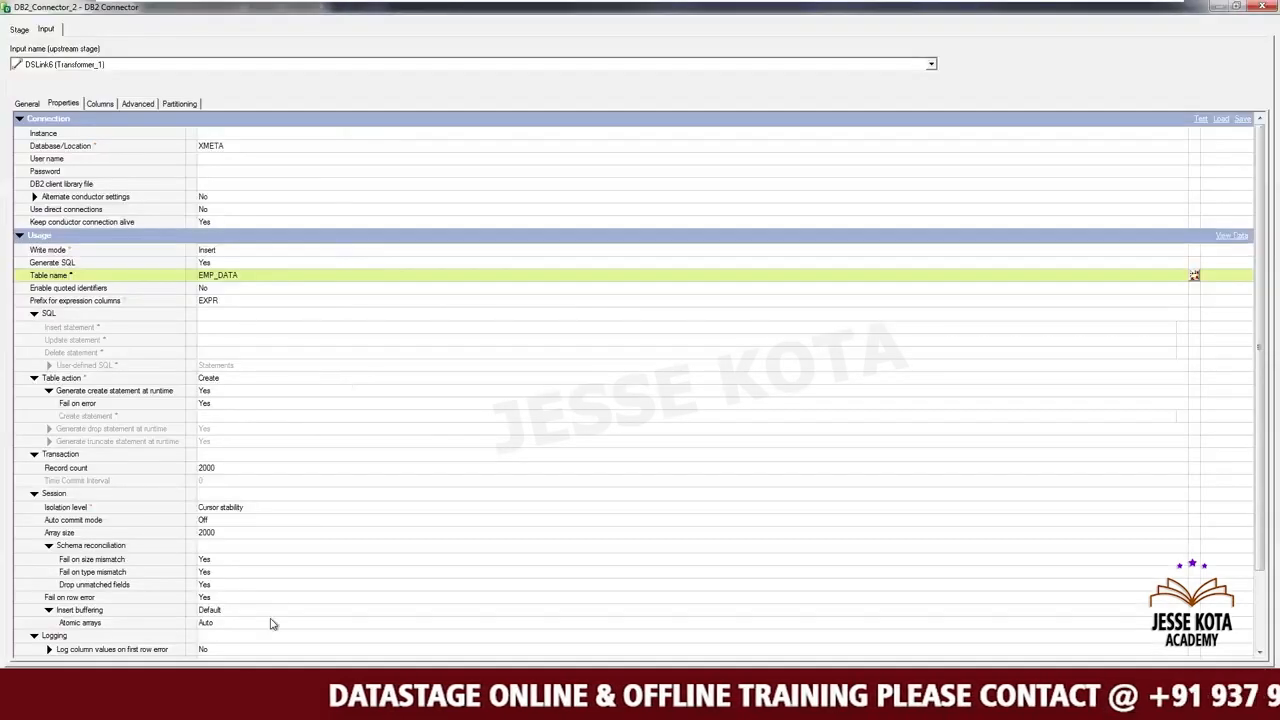
click(275, 698)
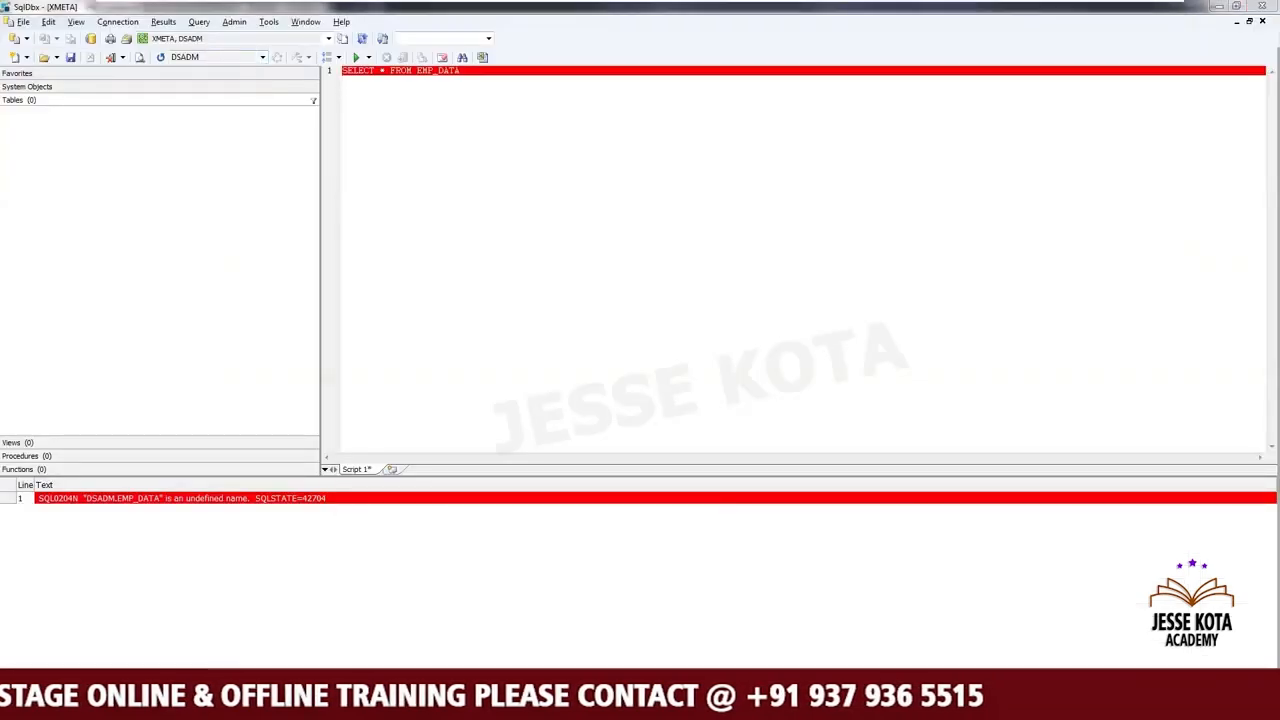
Return to the DB2 connector in DataStage Designer, review its remaining properties and confirm them
click(290, 695)
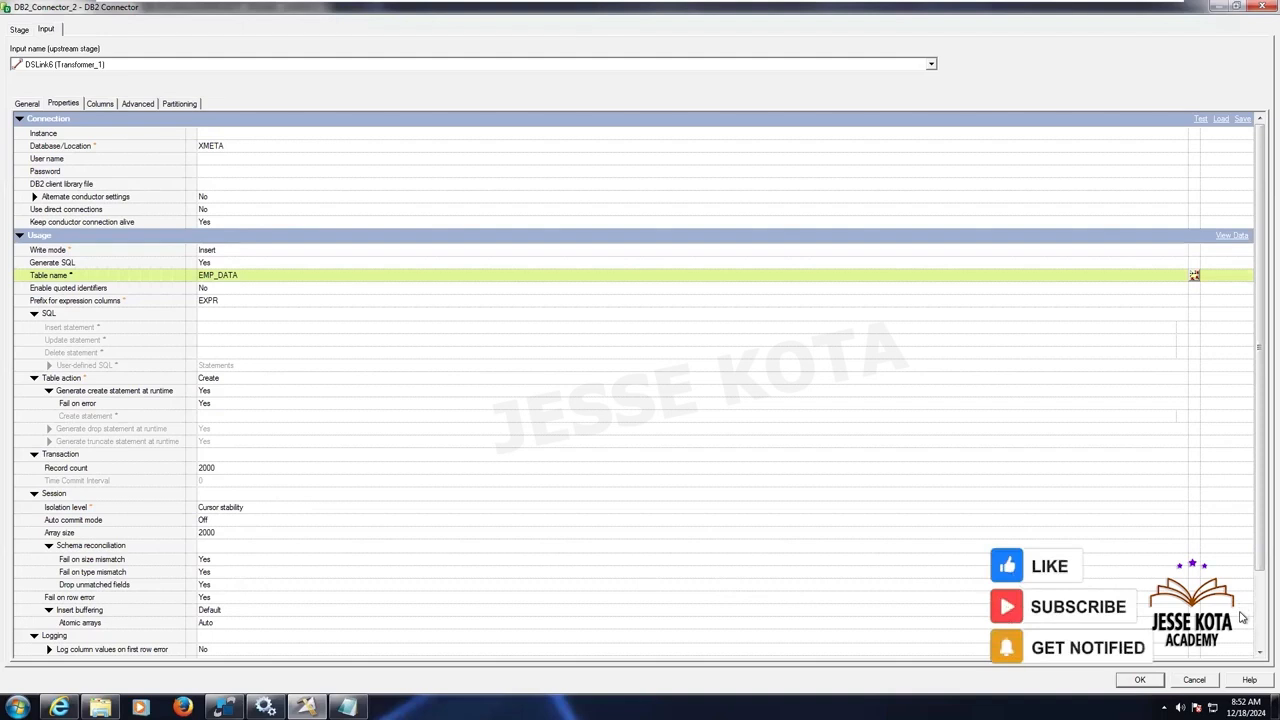
scroll(1241, 617, down, 3)
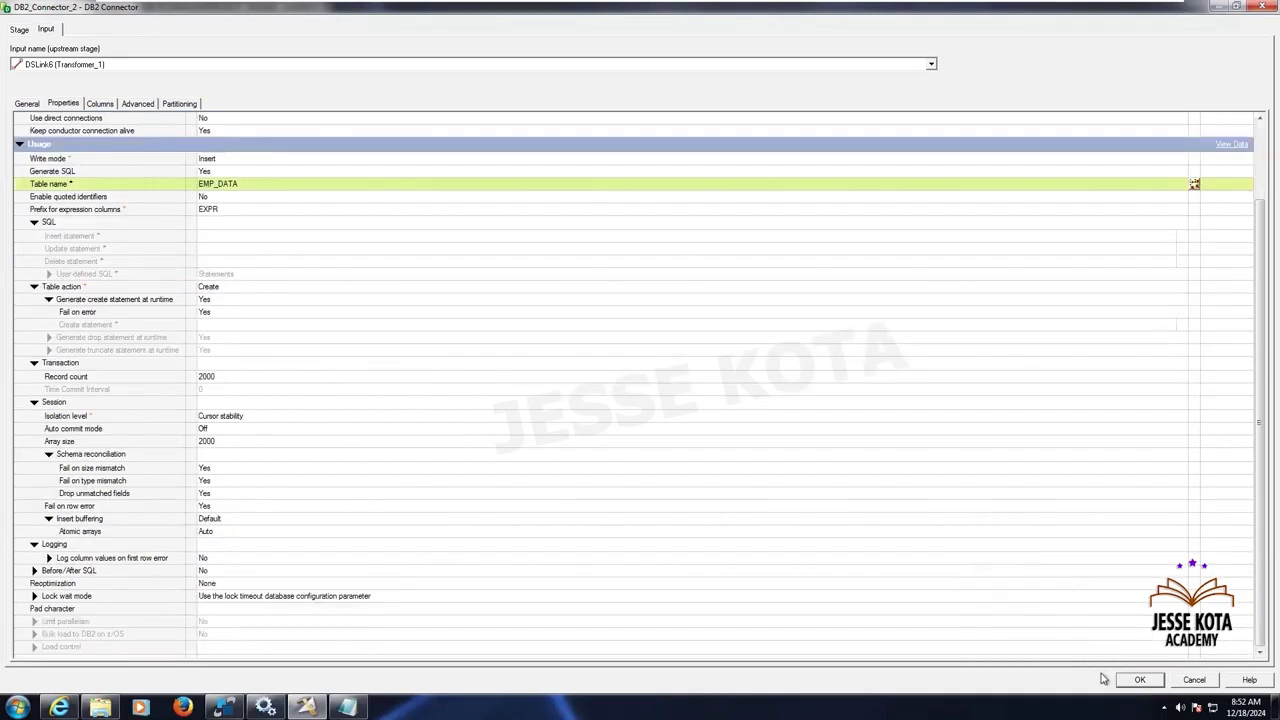
click(1140, 680)
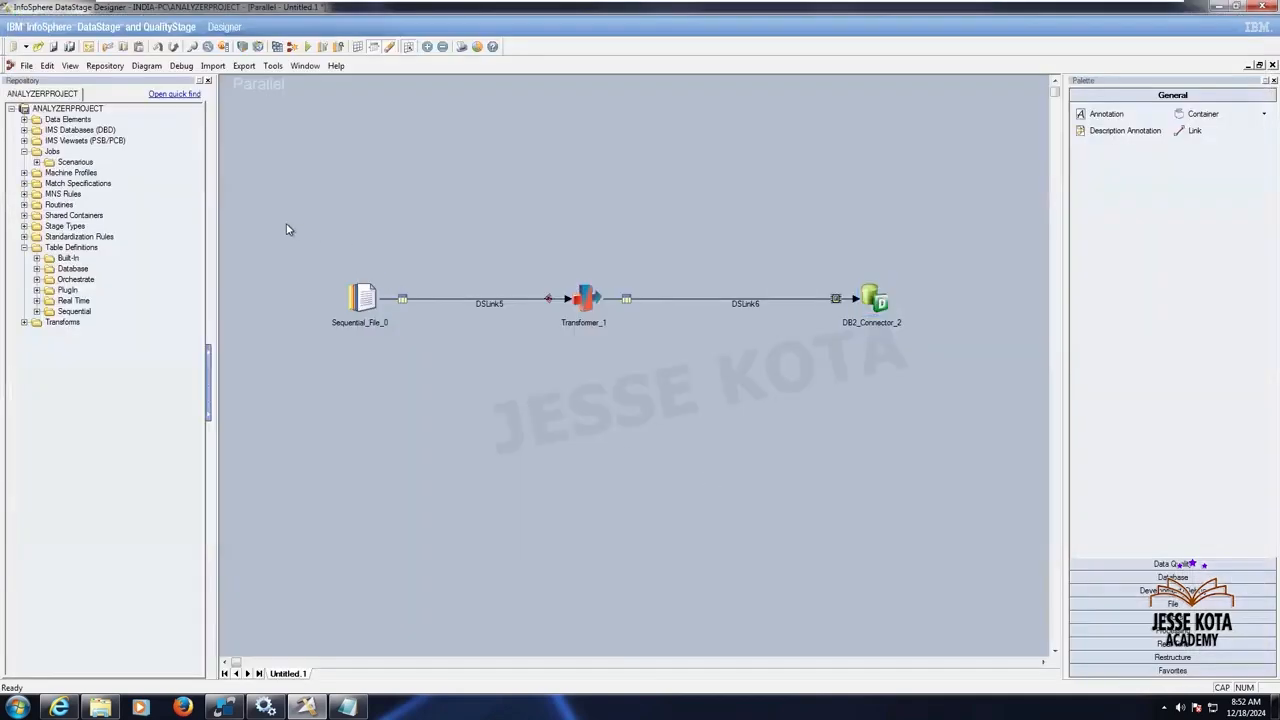
drag(286, 224, 949, 424)
click(949, 424)
Create a folder named DEC24_Batch under Jobs in the repository, and expand it
click(52, 152)
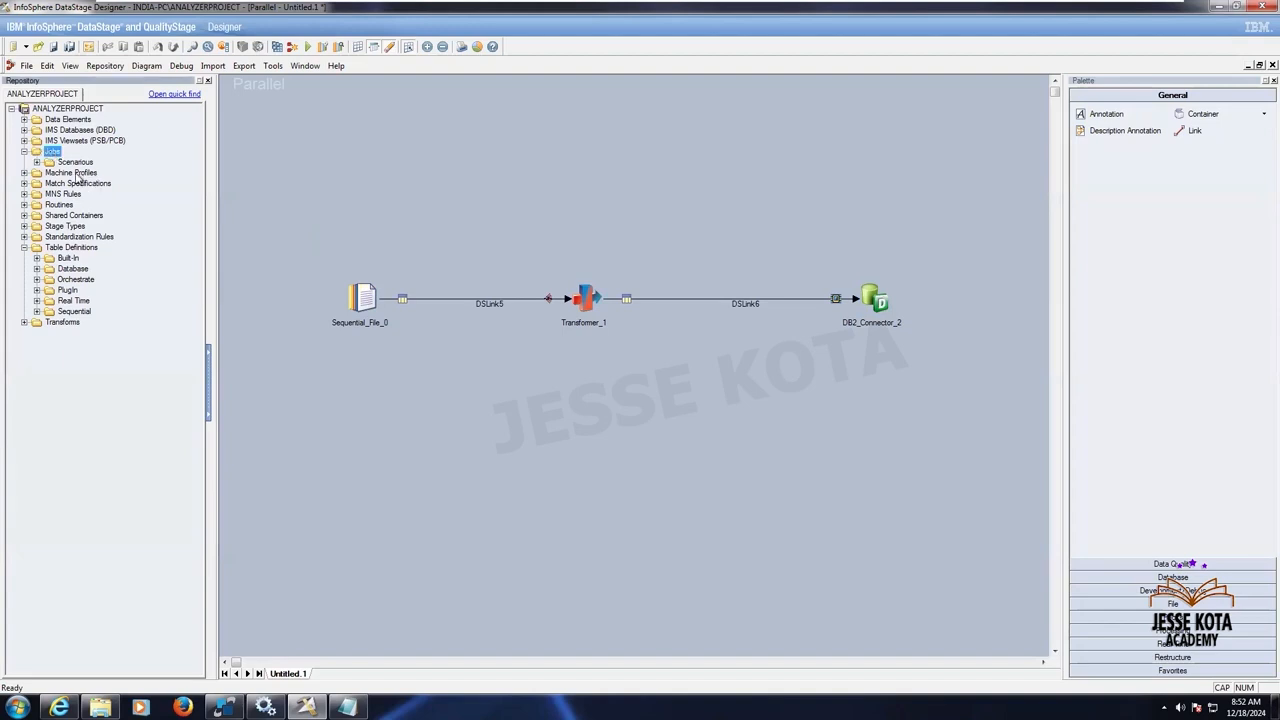
right_click(55, 157)
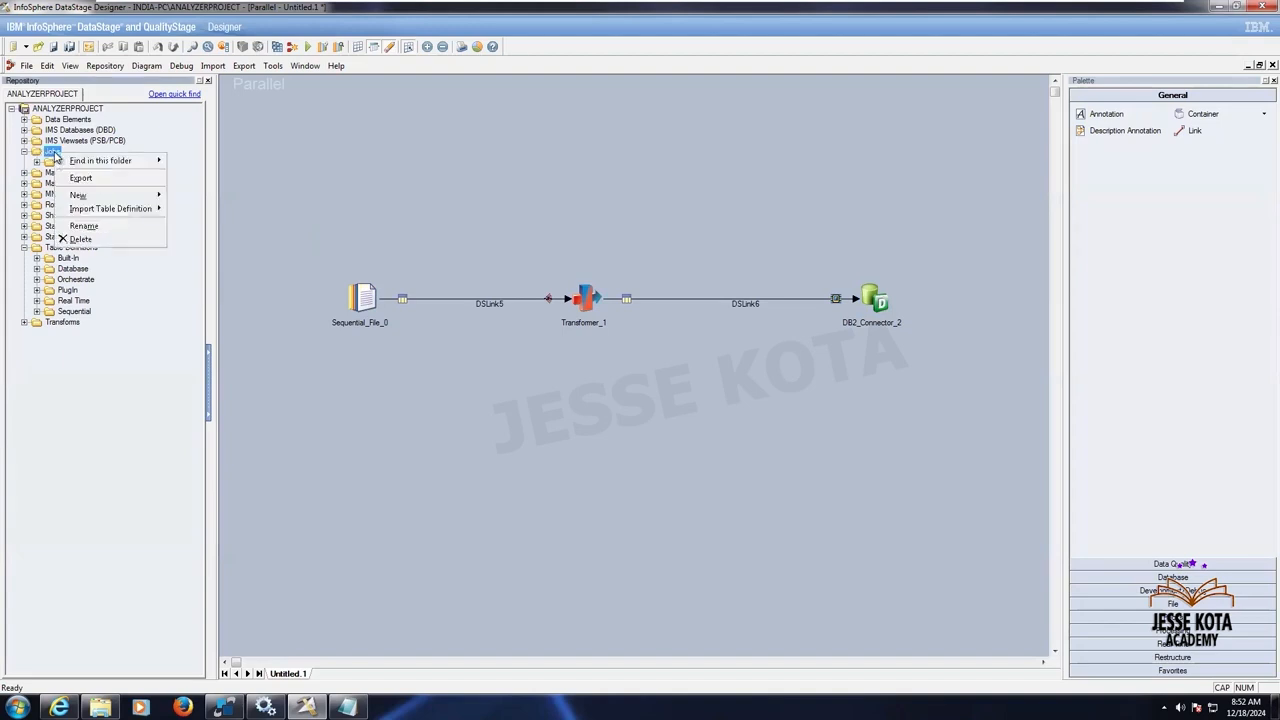
mouse_move(120, 204)
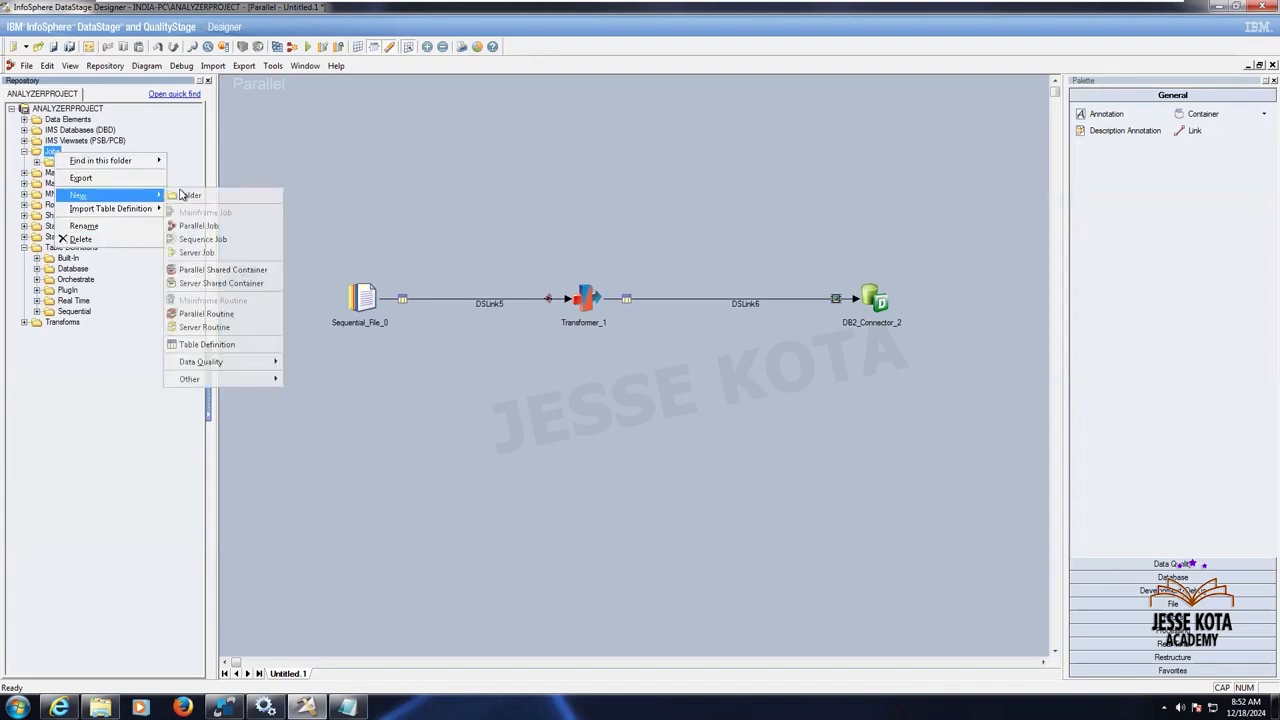
click(203, 196)
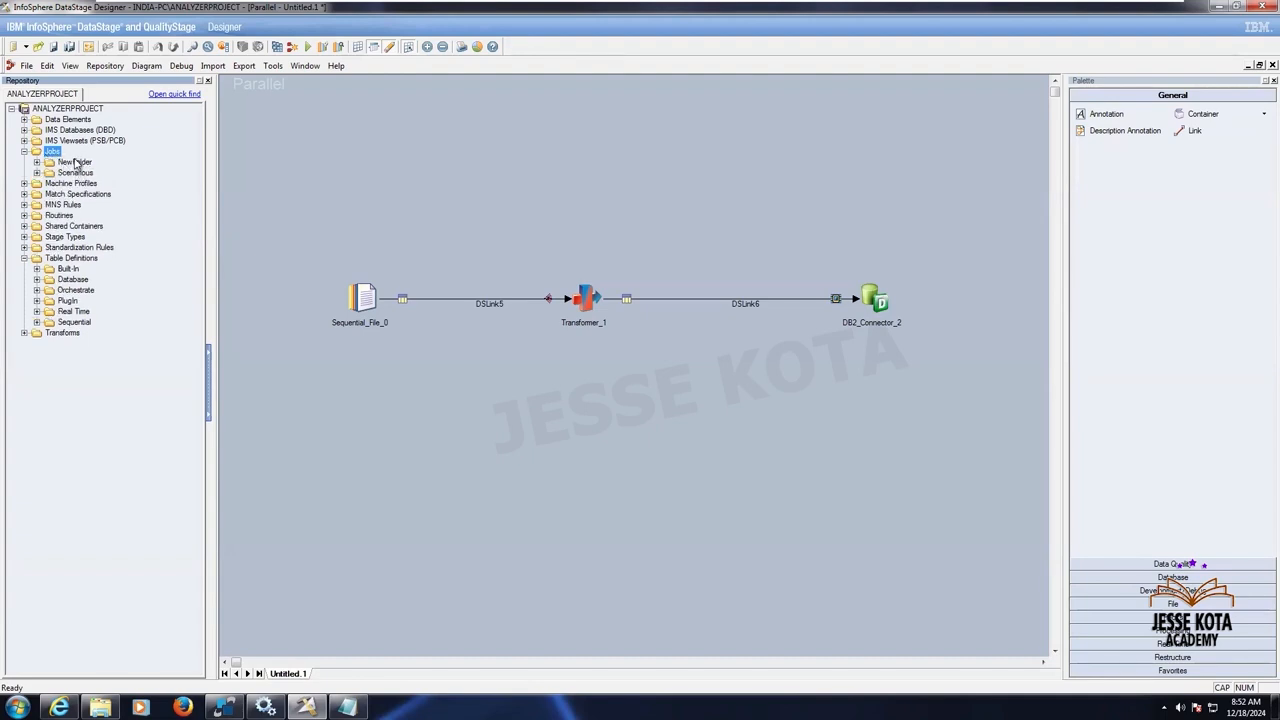
right_click(75, 163)
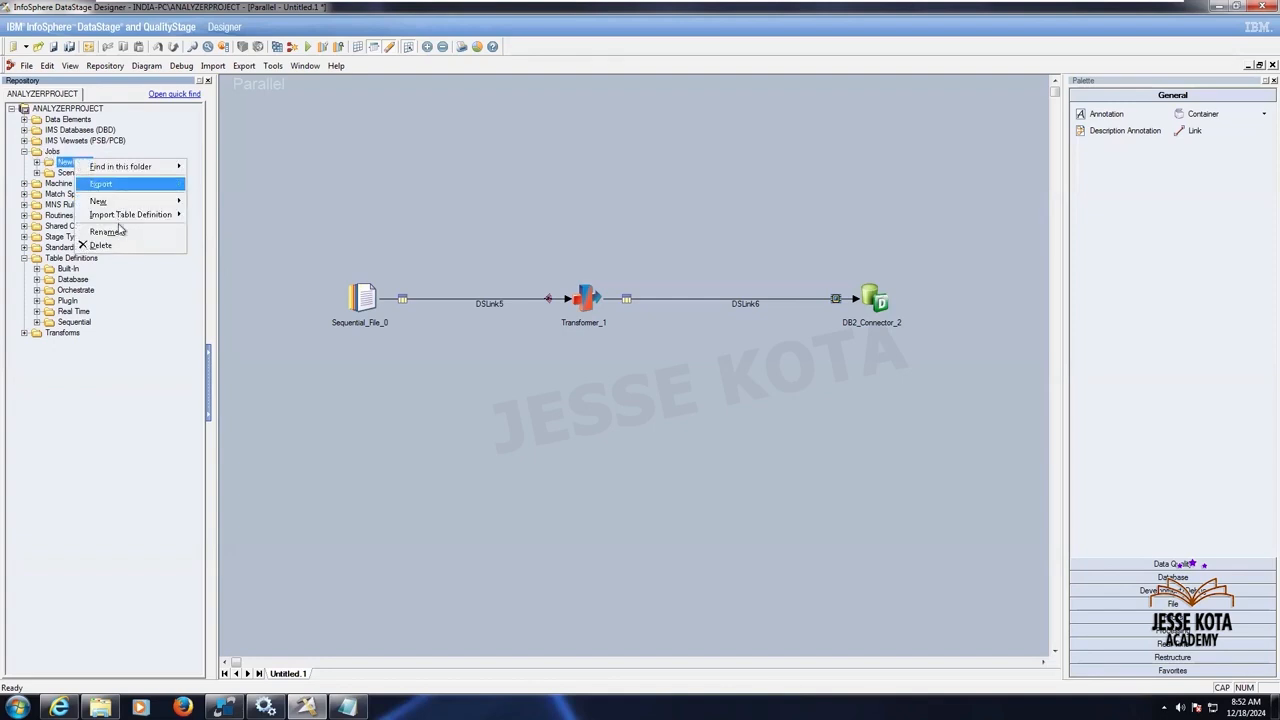
click(118, 237)
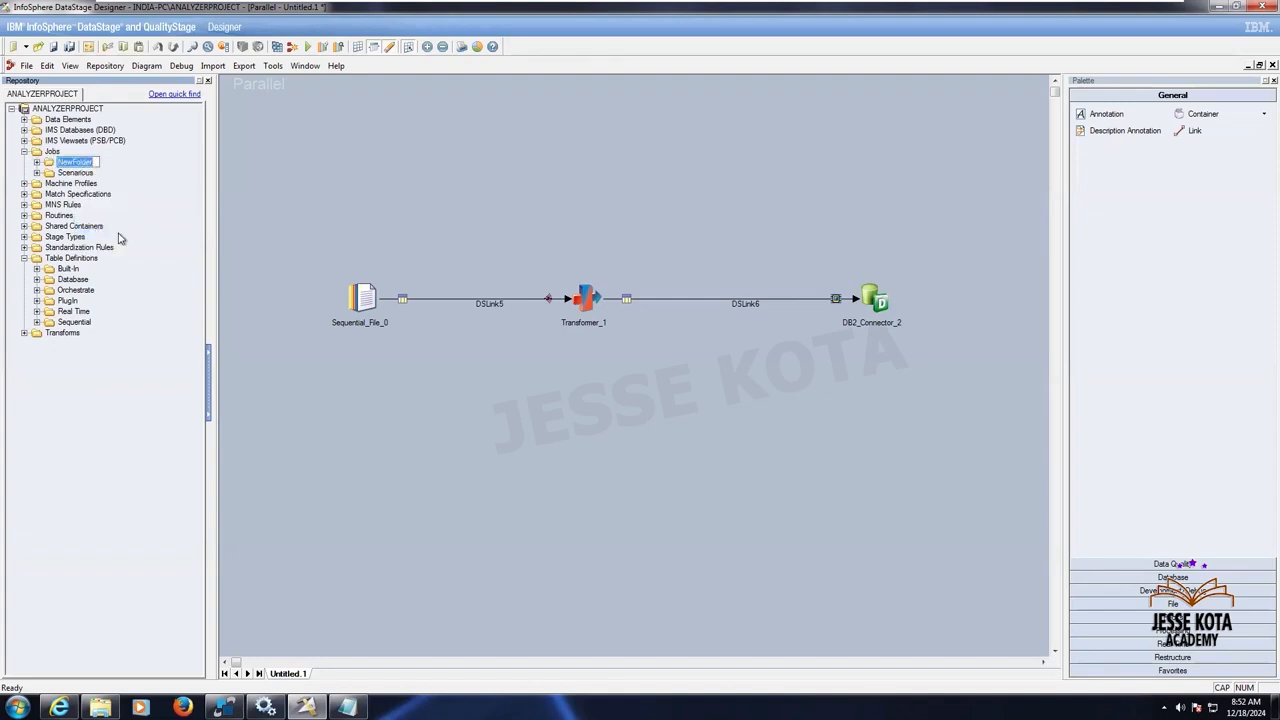
text(DEC24_Batch)
click(73, 175)
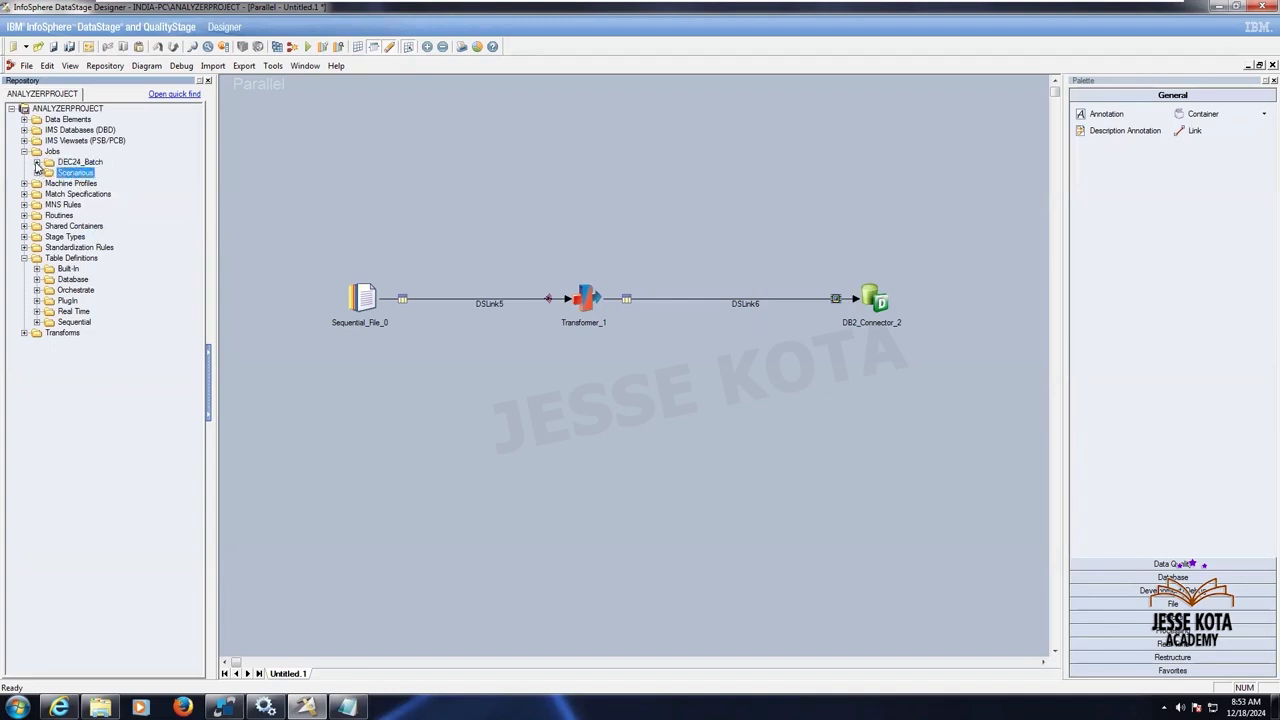
click(75, 163)
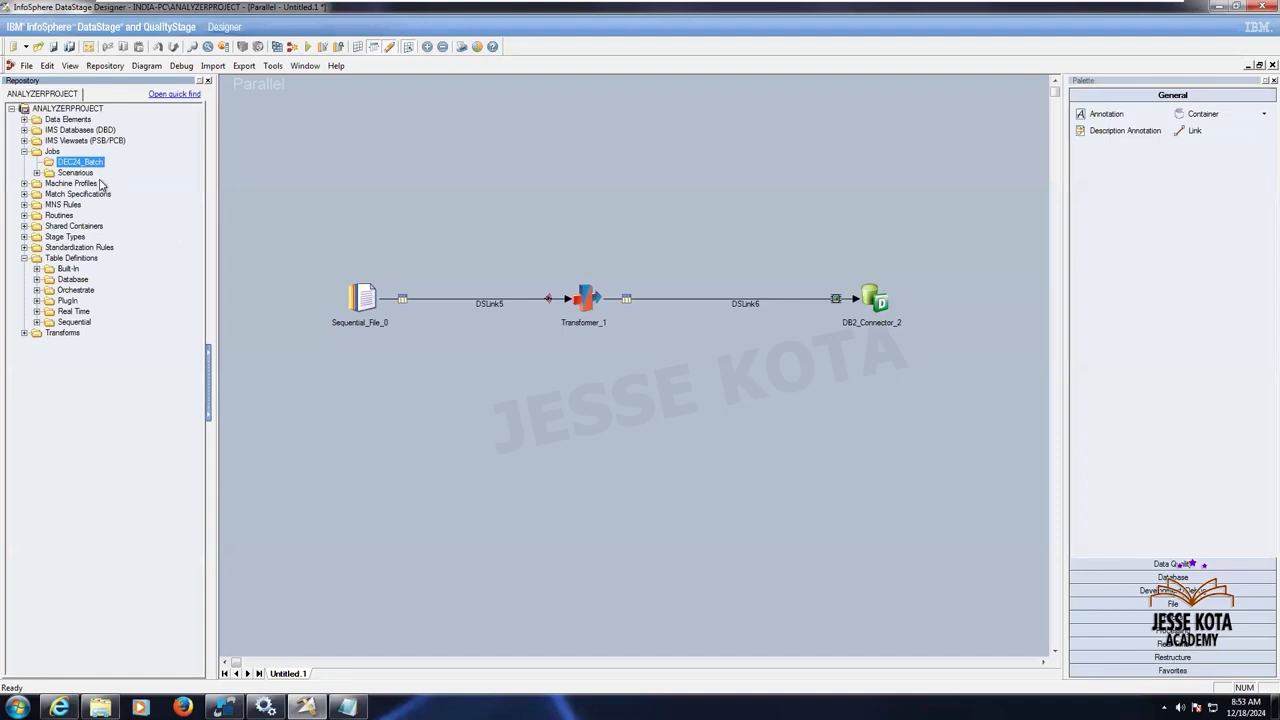
Start saving the parallel job and choose the DEC24_Batch folder under Jobs as its location
click(28, 66)
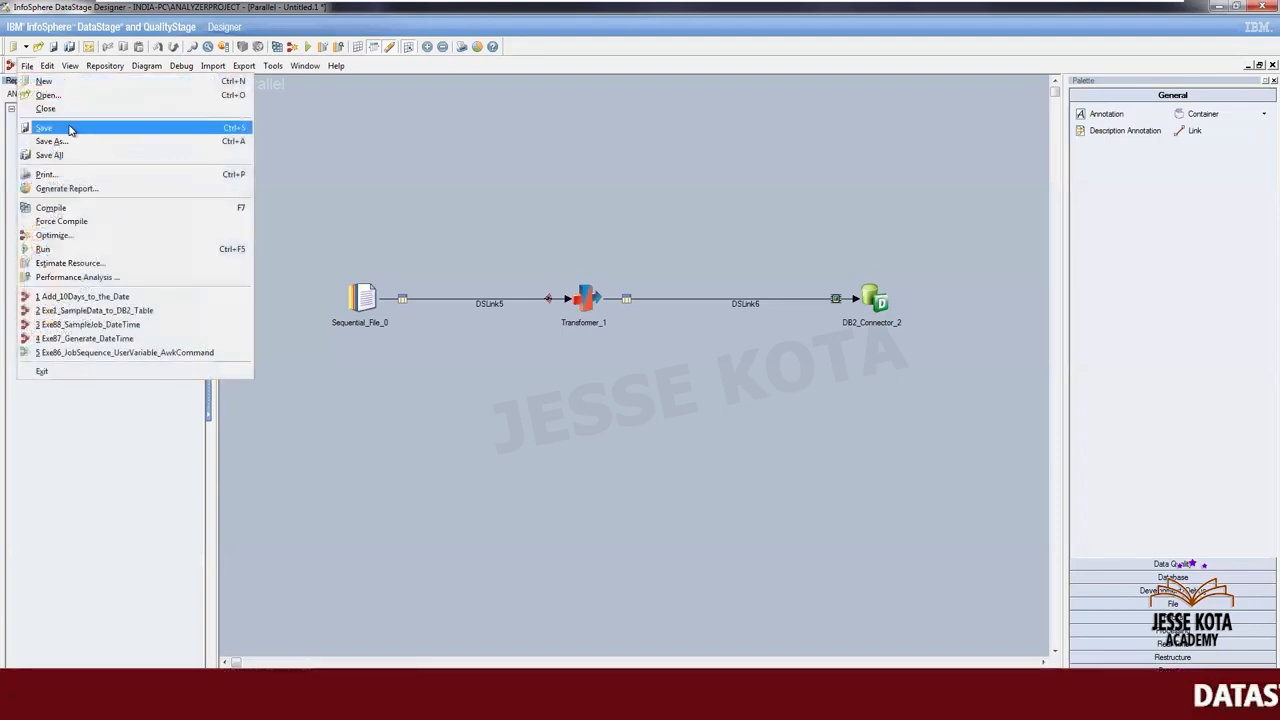
click(68, 127)
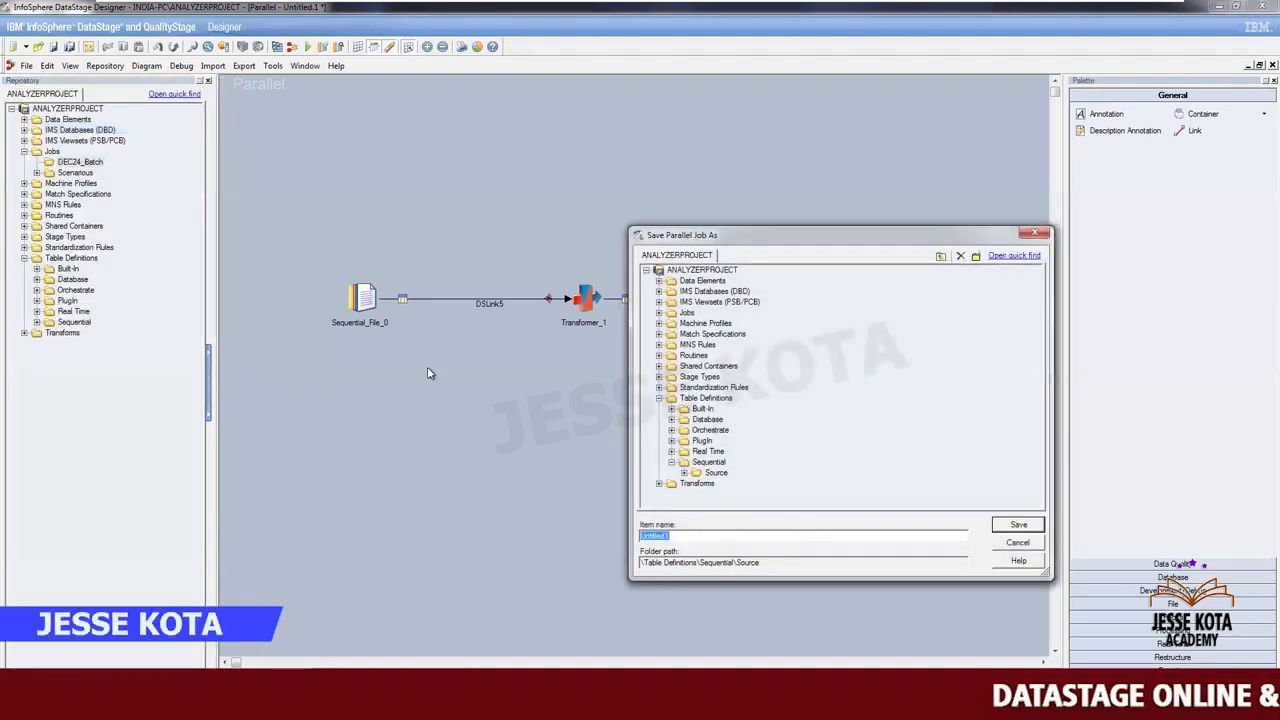
click(659, 312)
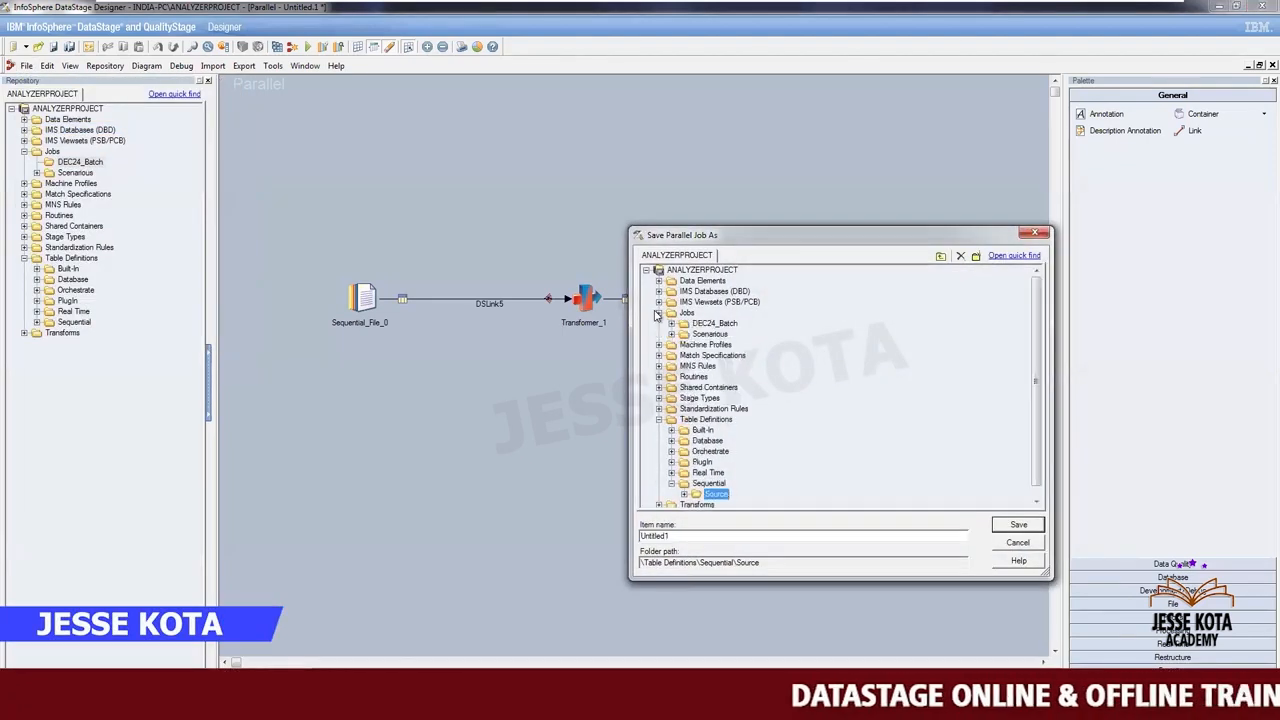
click(713, 323)
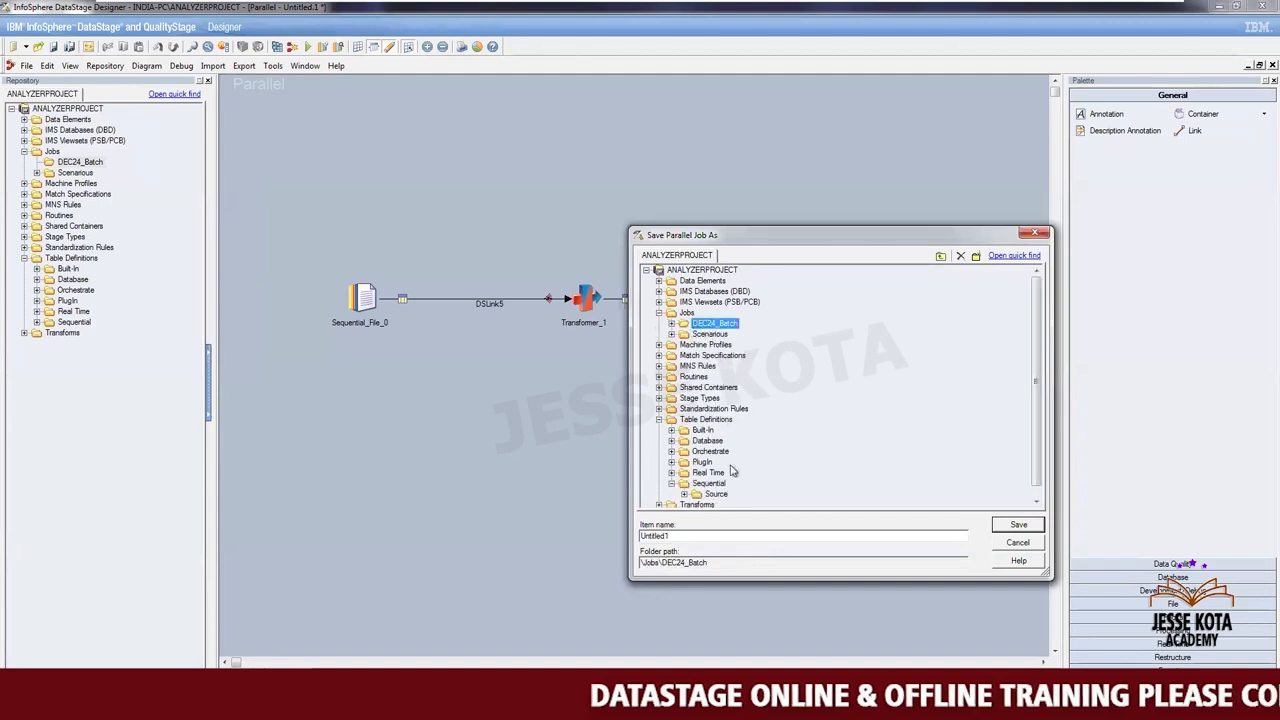
Name the job Exe1_Job_Sample_Data_Load_TAB and save it
click(700, 535)
key(BackSpace)
key(BackSpace)
key(BackSpace)
key(BackSpace)
key(BackSpace)
key(BackSpace)
key(BackSpace)
key(BackSpace)
key(BackSpace)
text(Exe1)
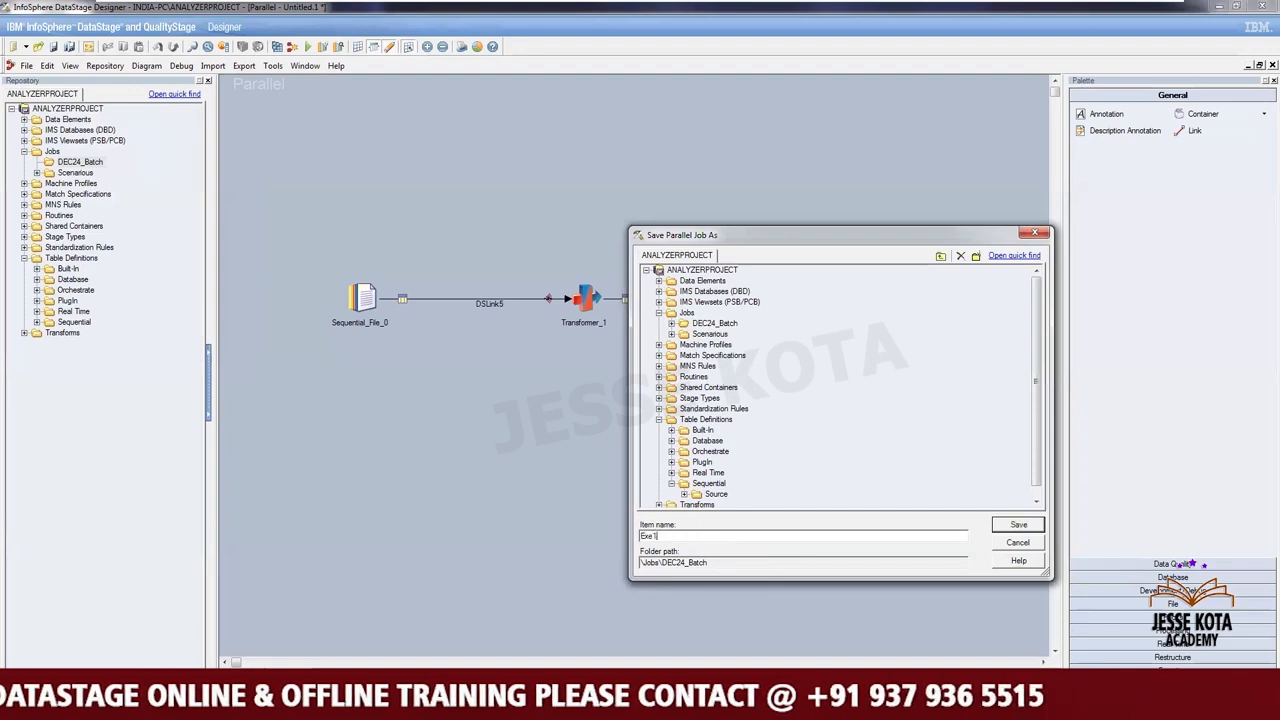
text(_Sam)
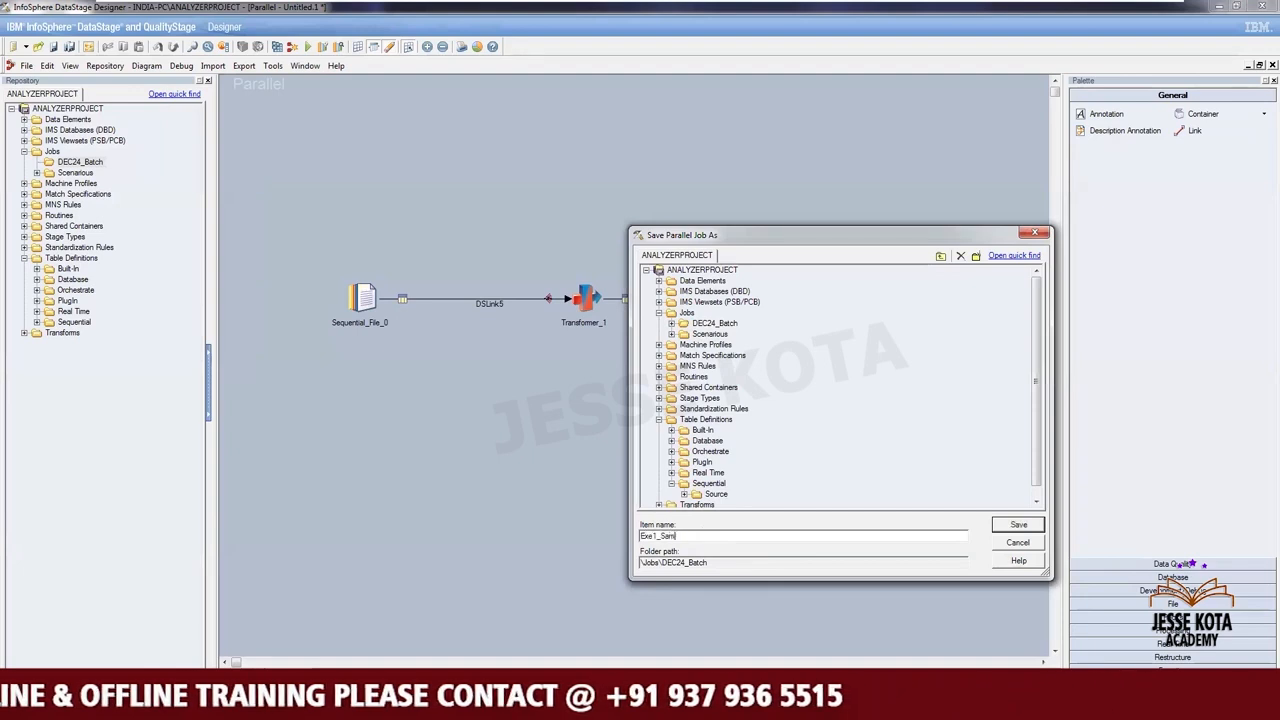
text(ple_Dat)
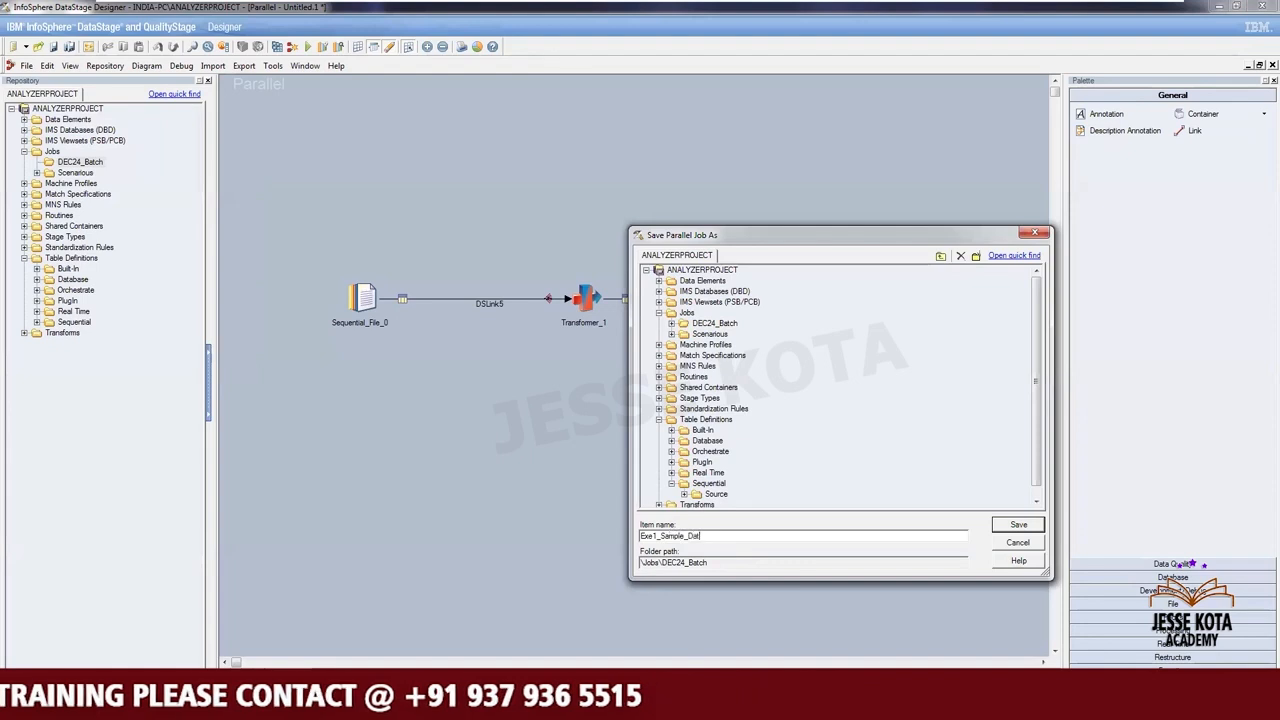
text(a_Loa)
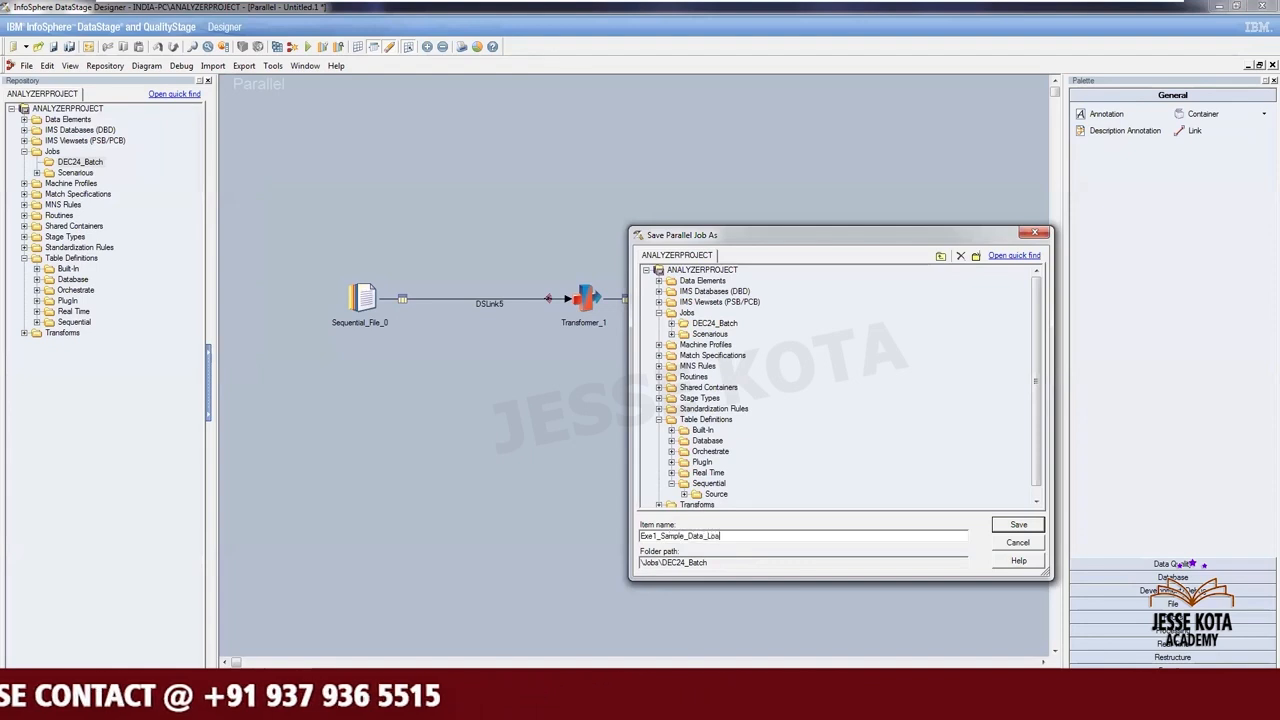
text(d_TAB)
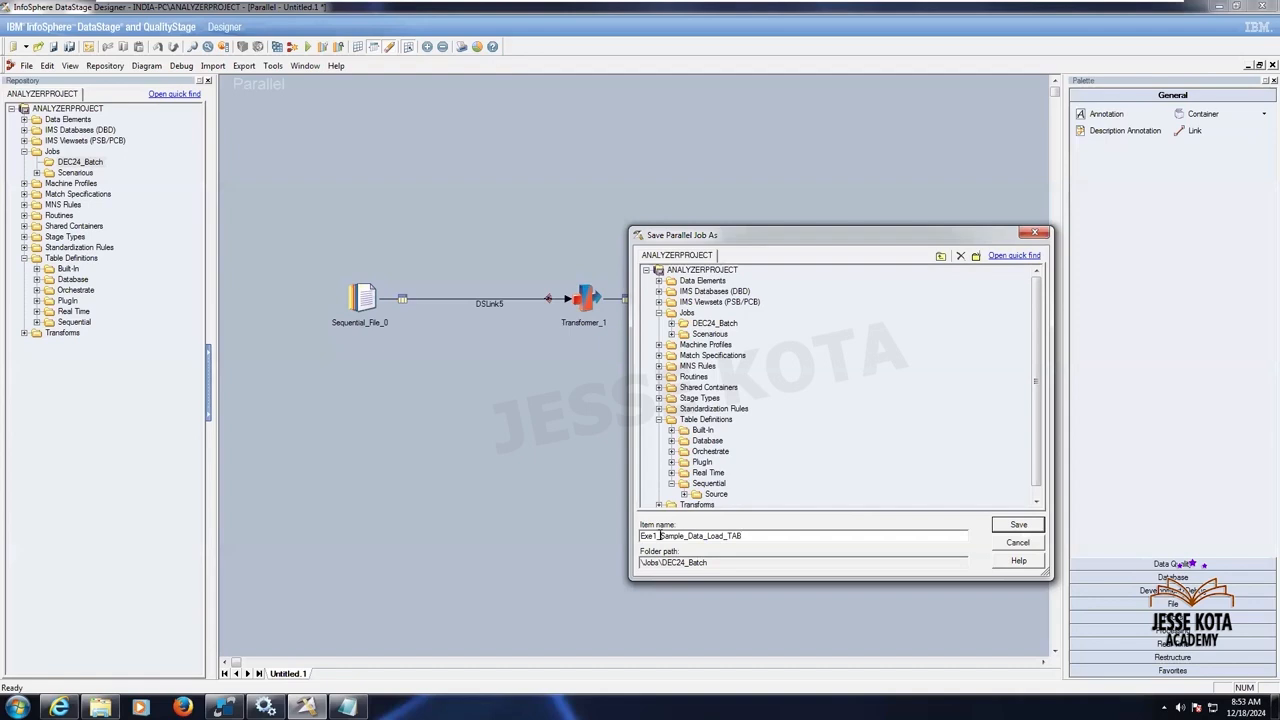
text(Job_)
click(1017, 527)
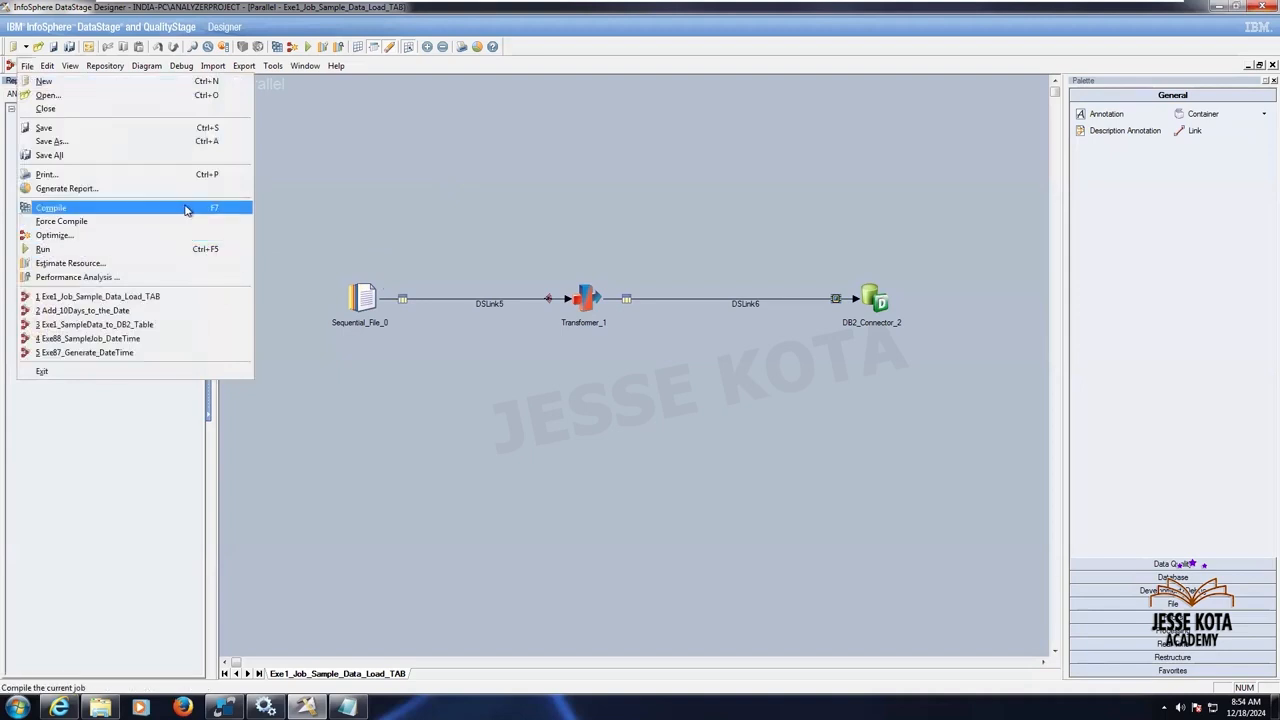
Compile the saved job, close the compilation status, and compile it once more
click(185, 208)
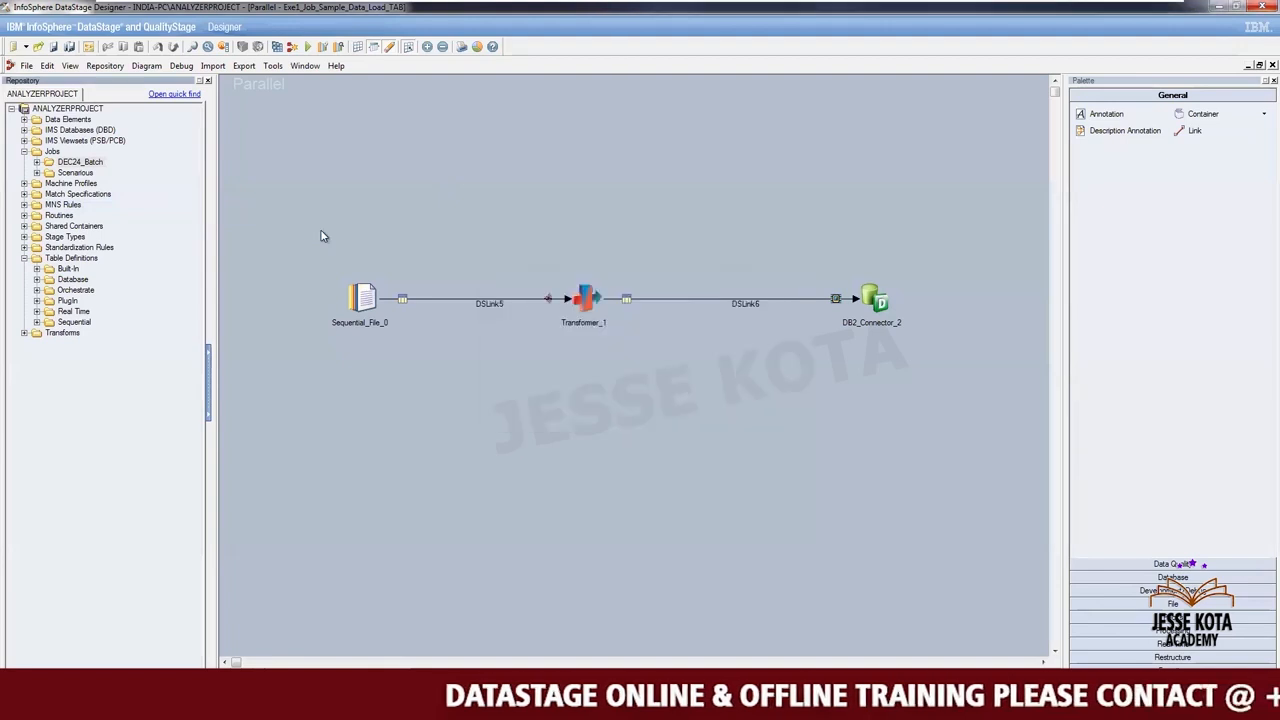
click(27, 65)
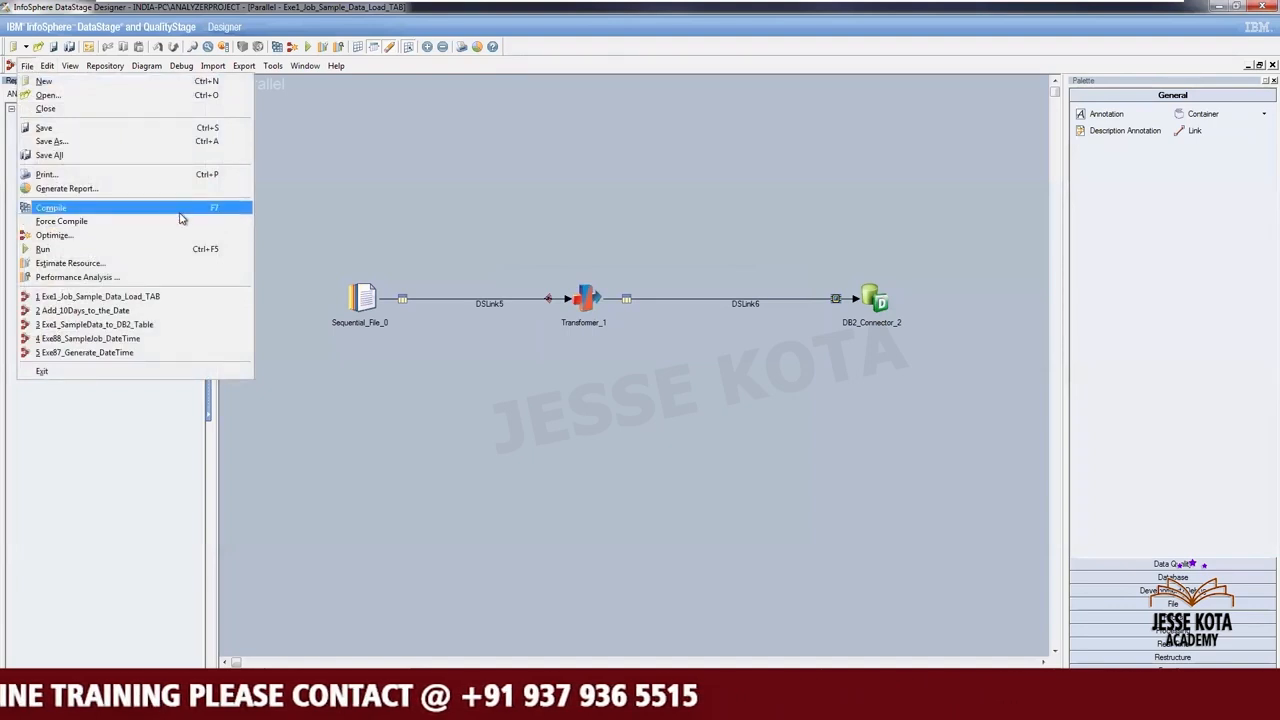
click(352, 189)
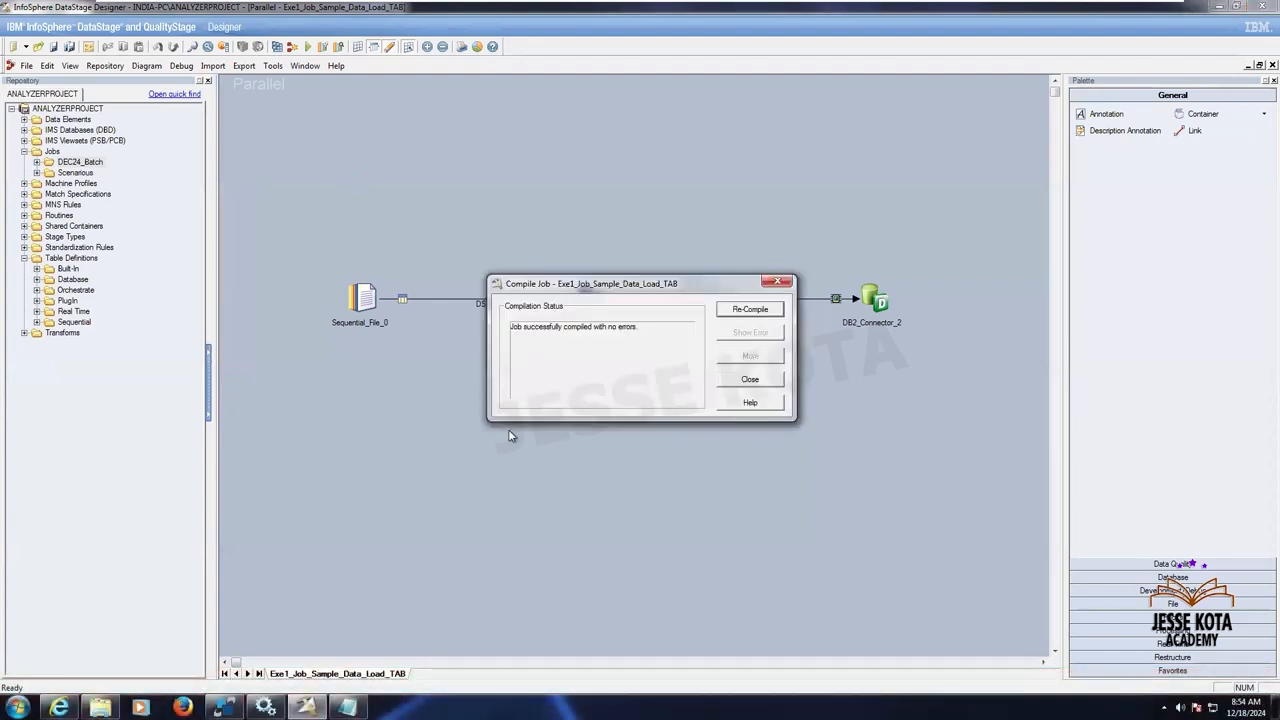
click(752, 380)
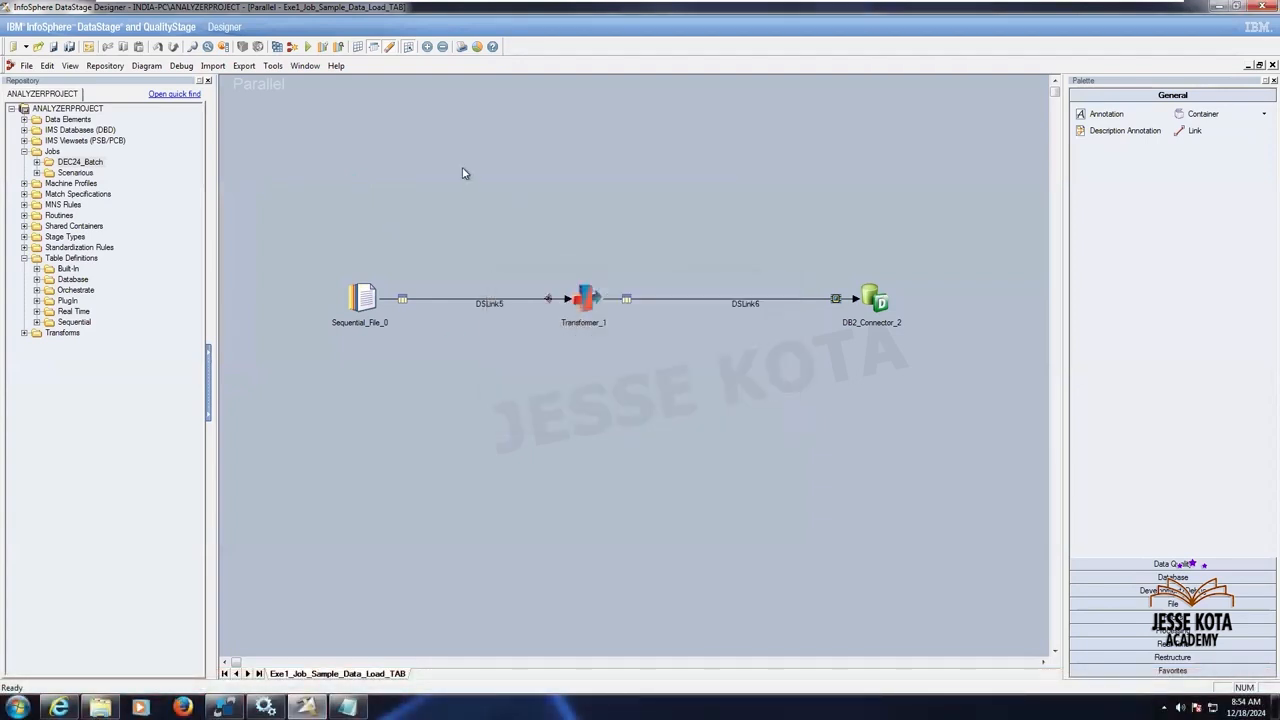
click(279, 47)
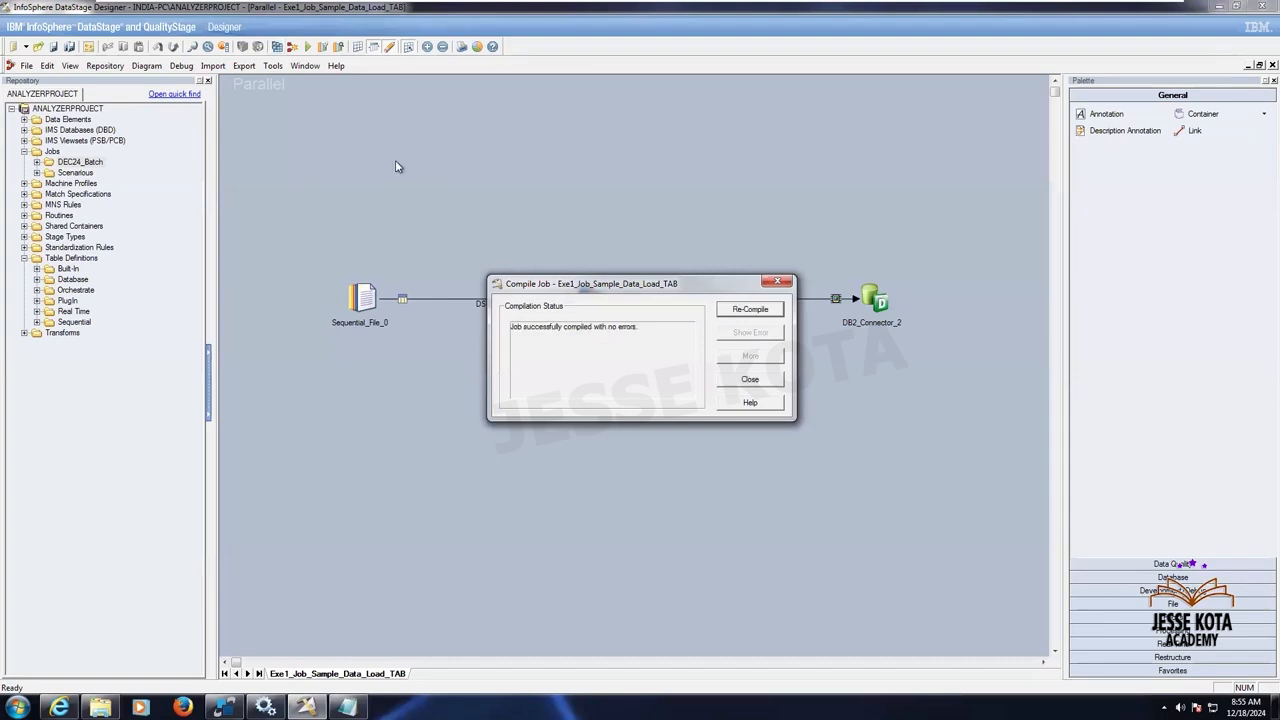
click(752, 380)
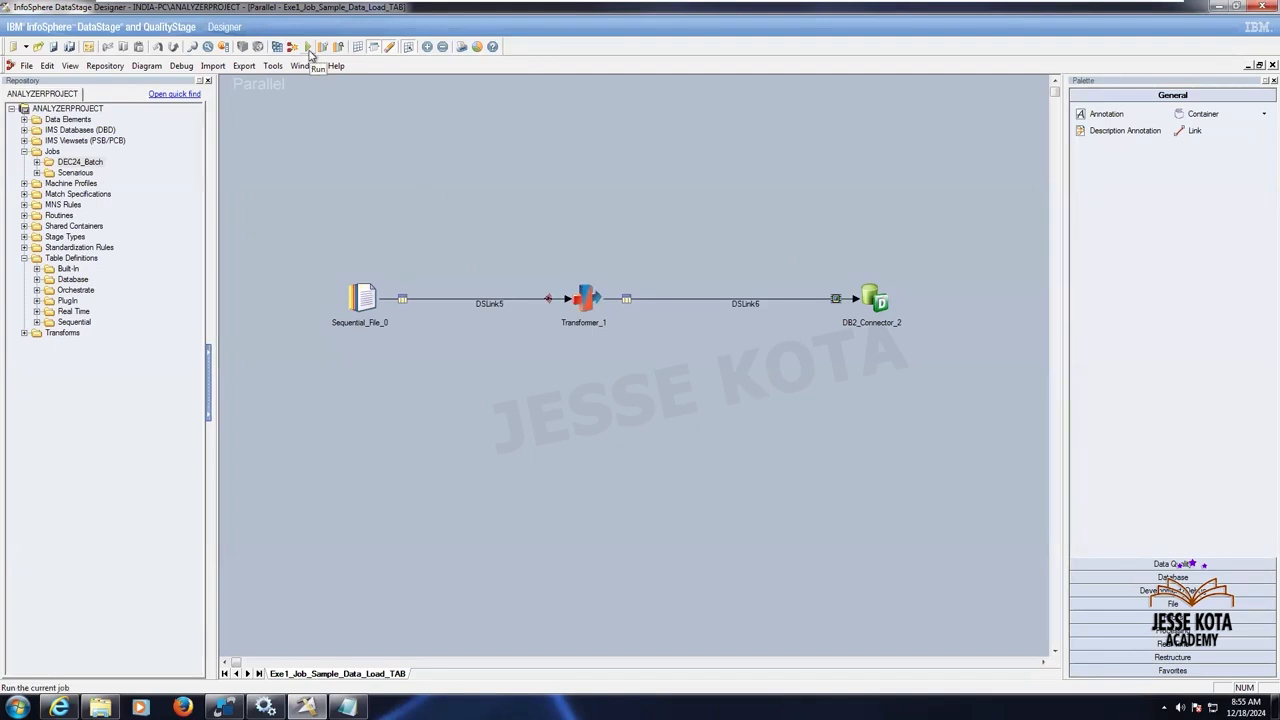
Run the job with no limit on warnings
click(28, 66)
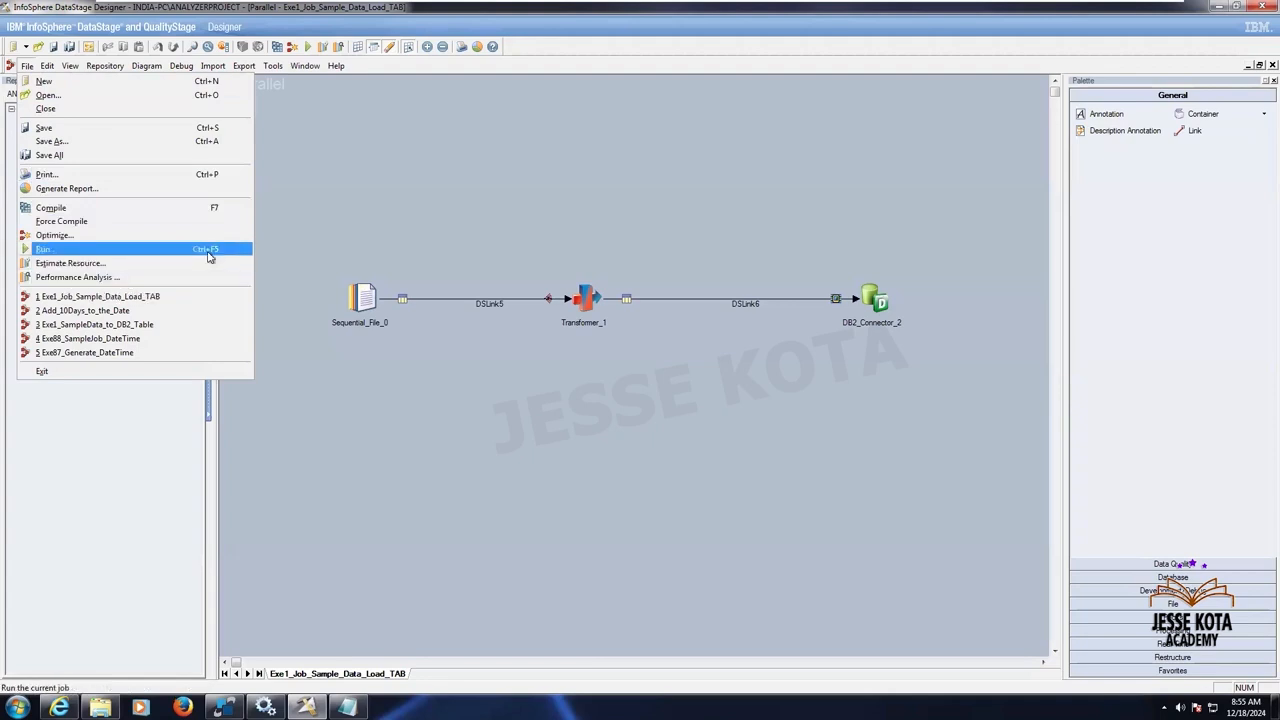
click(130, 256)
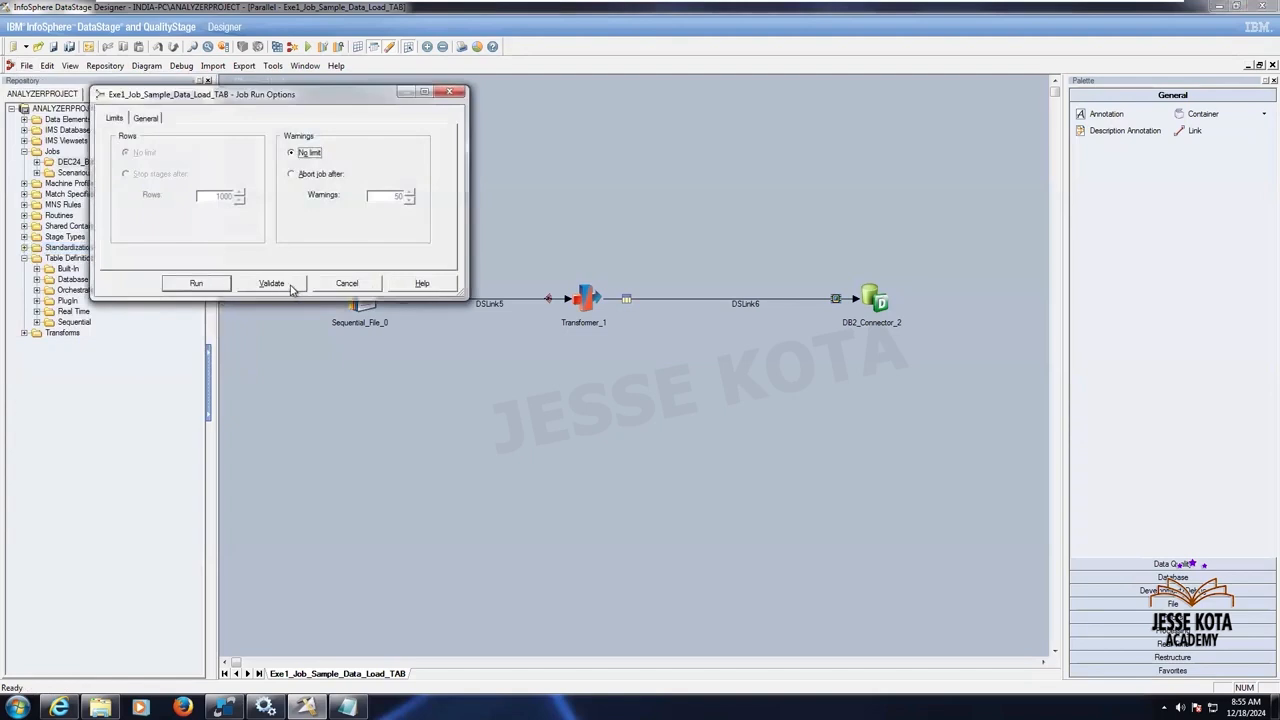
click(199, 284)
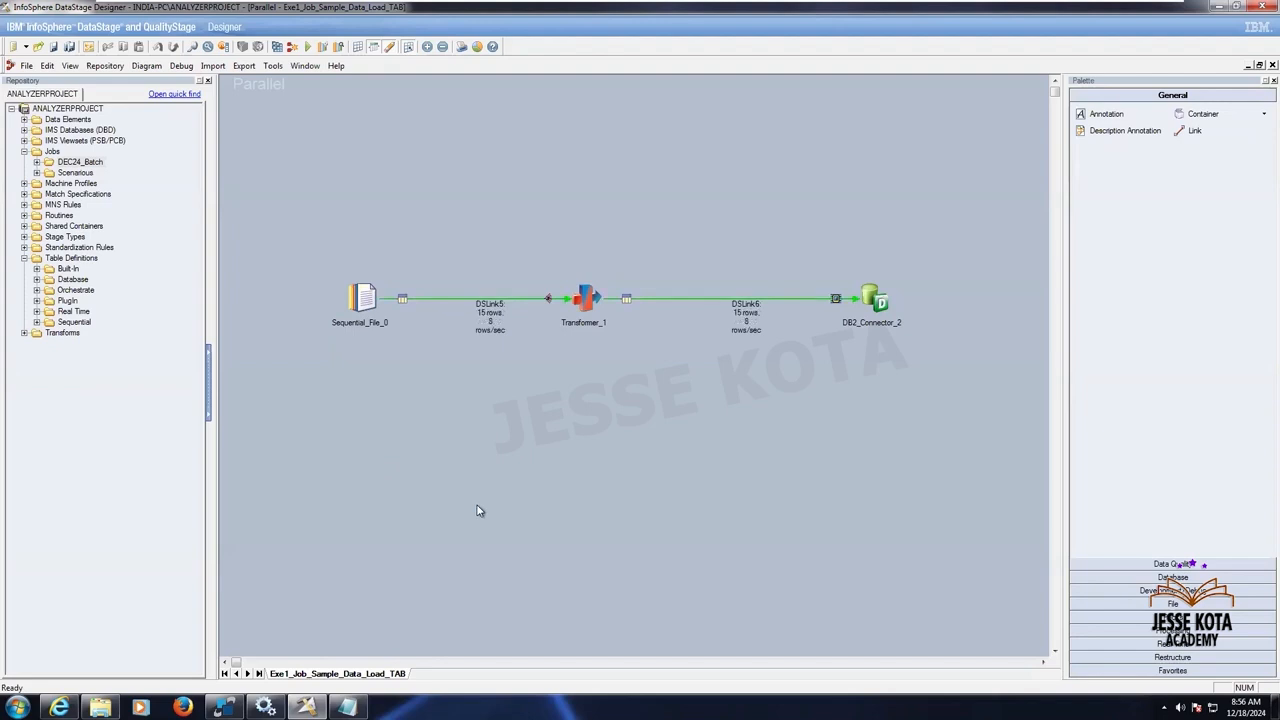
Display the job log and review the run's events through to the last entry
key(ctrl+l)
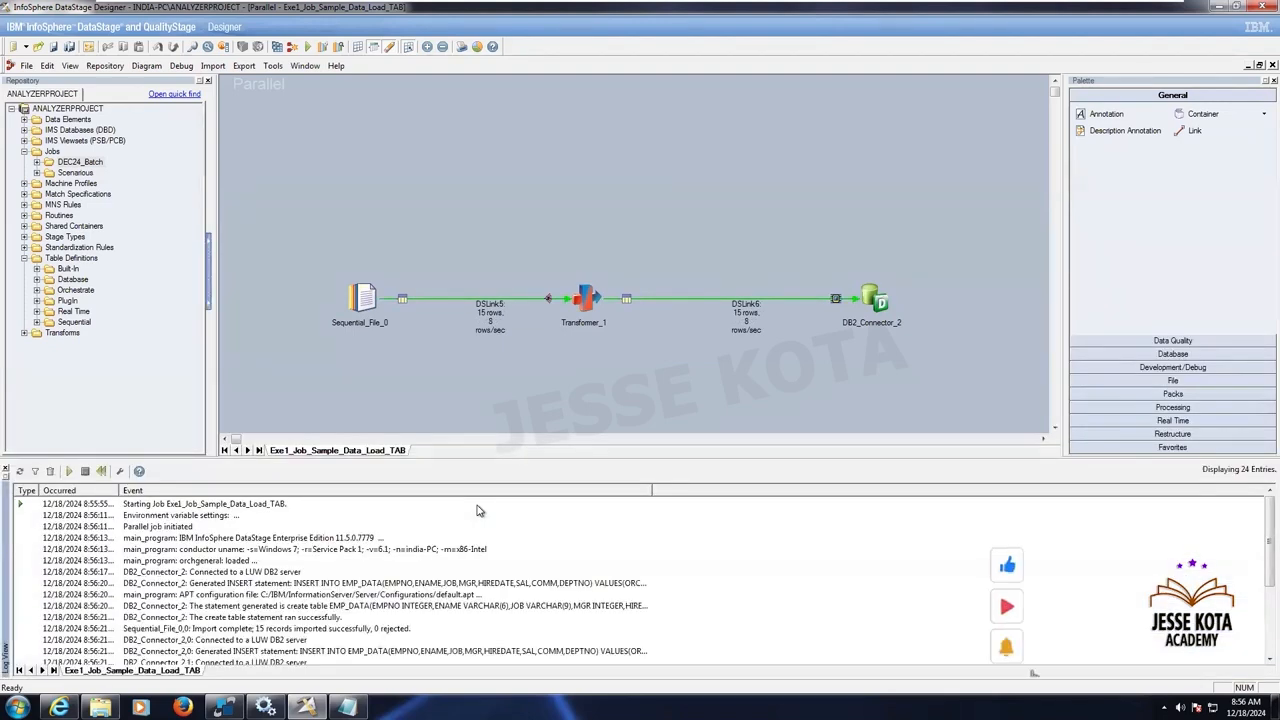
key(ctrl+l)
key(ctrl+l)
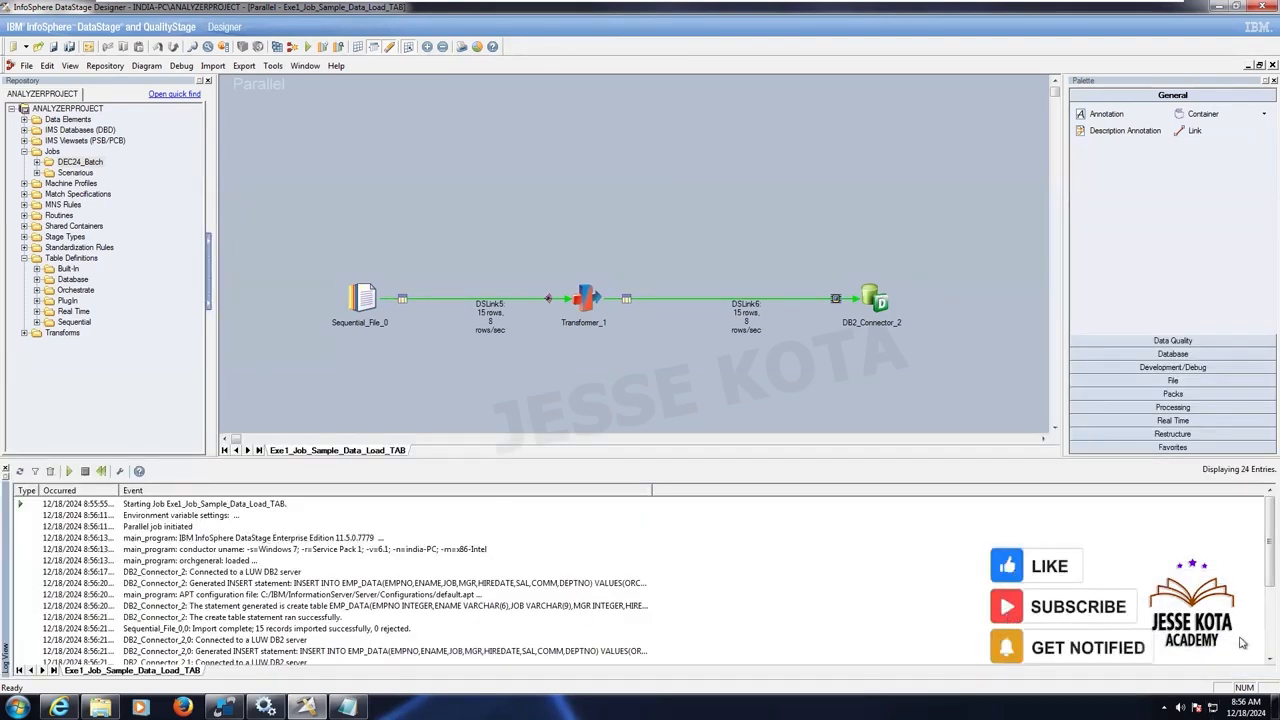
scroll(1244, 645, down, 3)
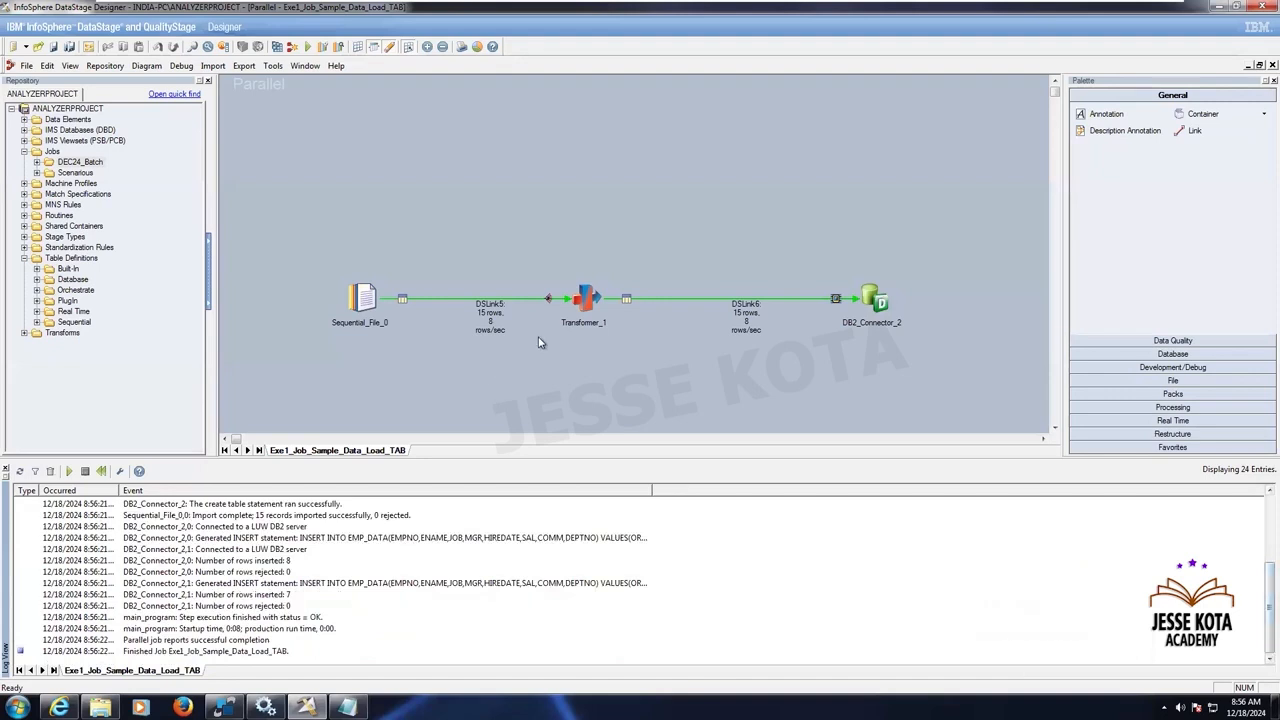
drag(290, 255, 937, 376)
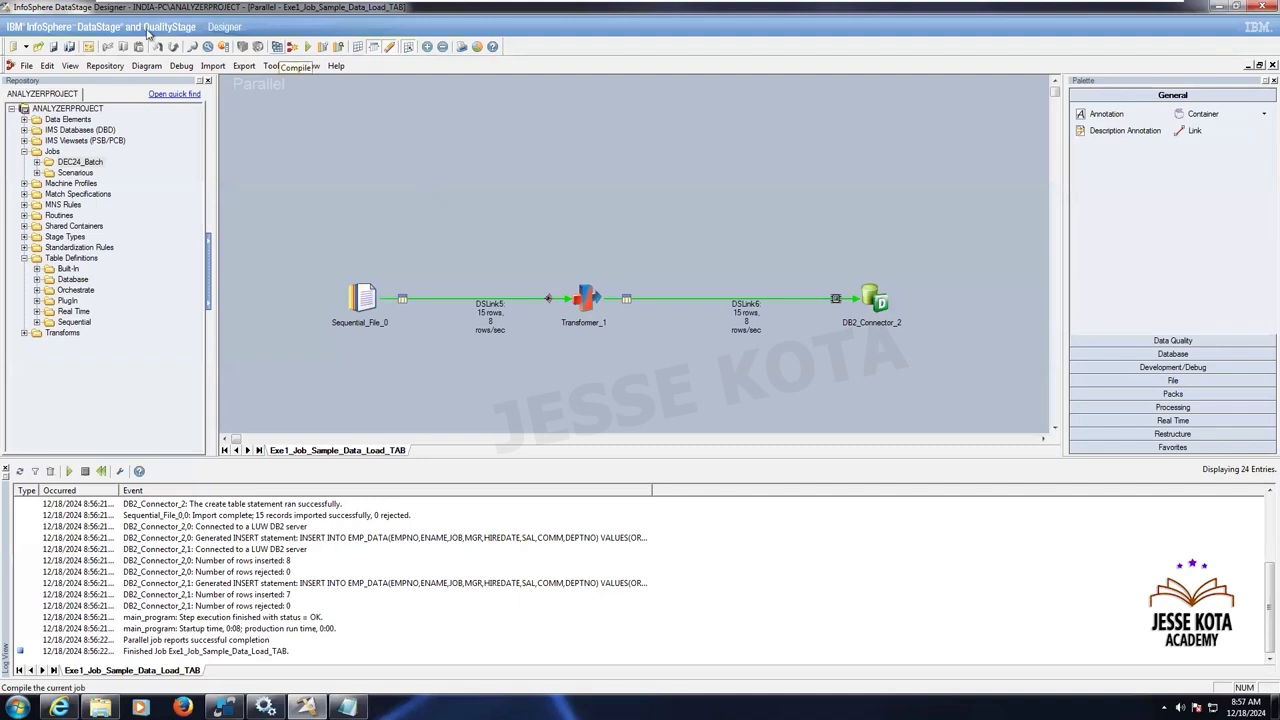
click(305, 47)
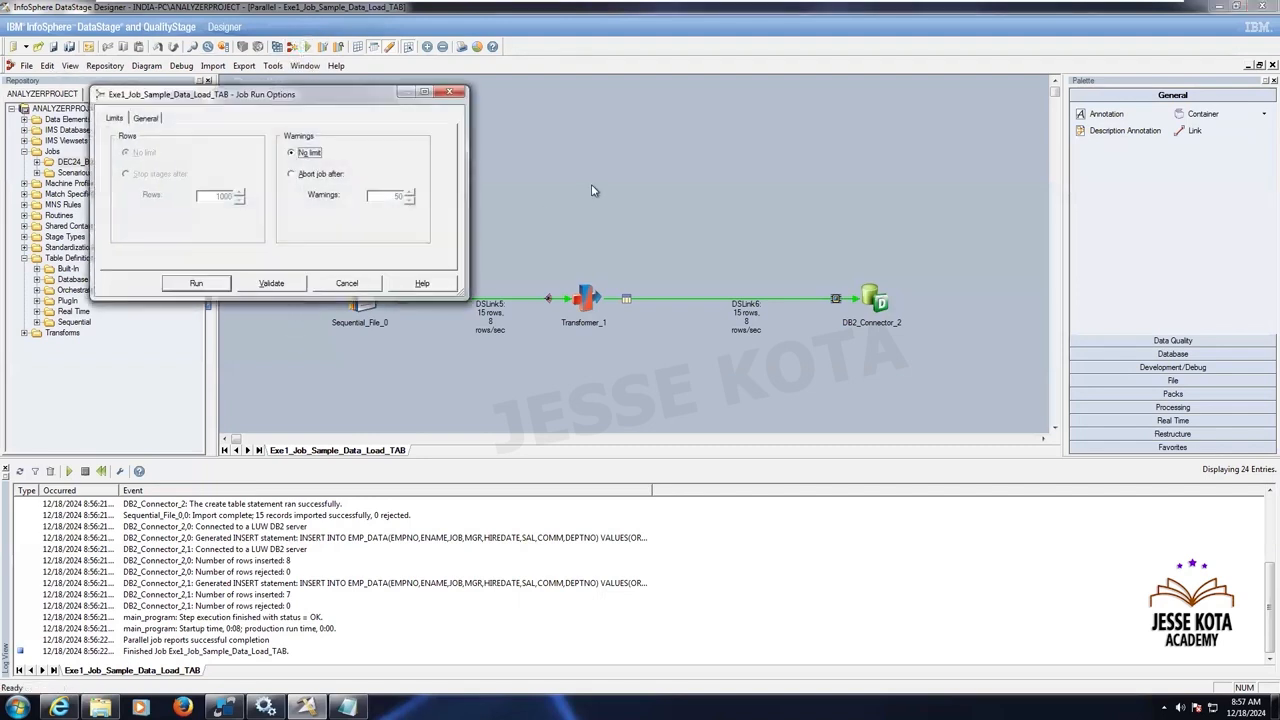
click(449, 92)
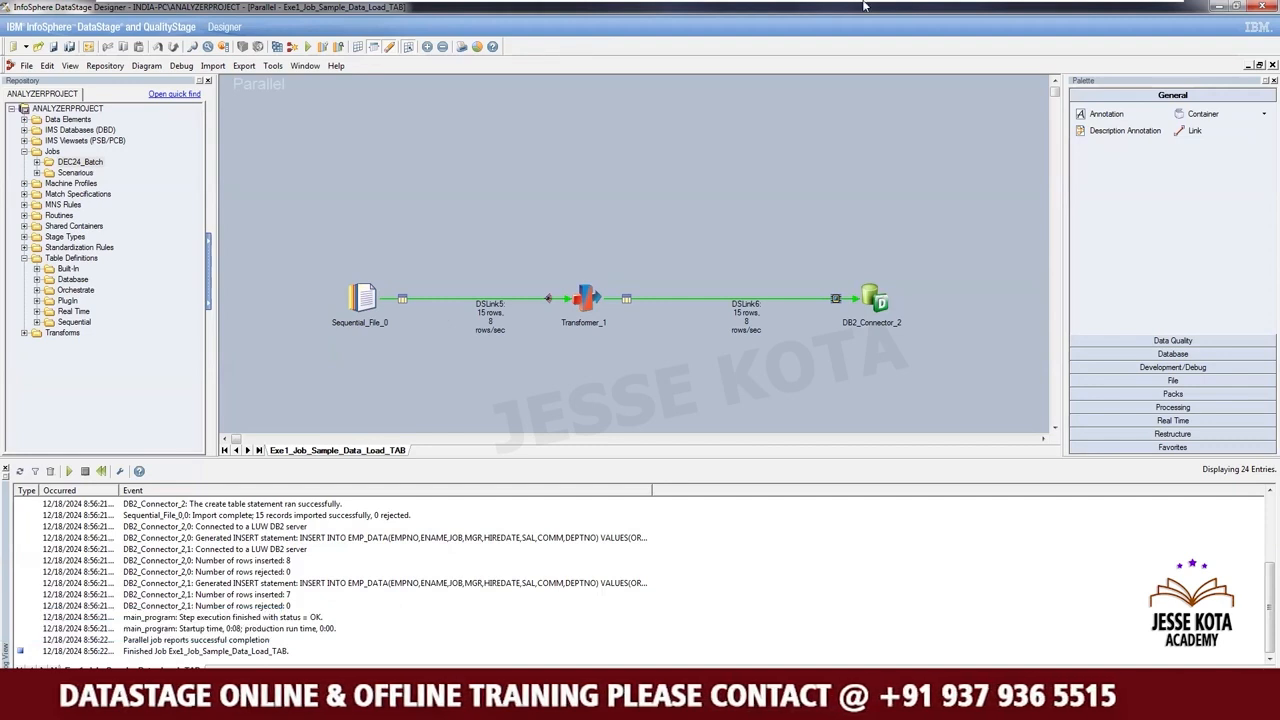
mouse_move(1122, 17)
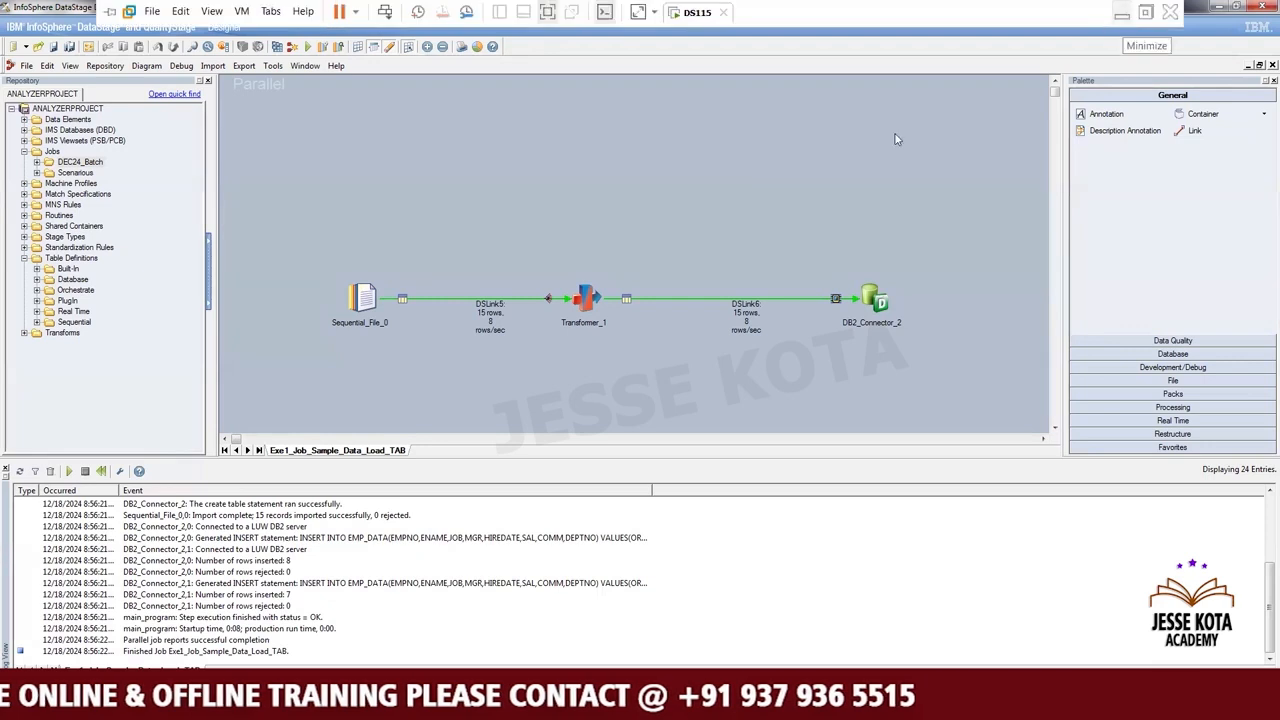
click(1122, 15)
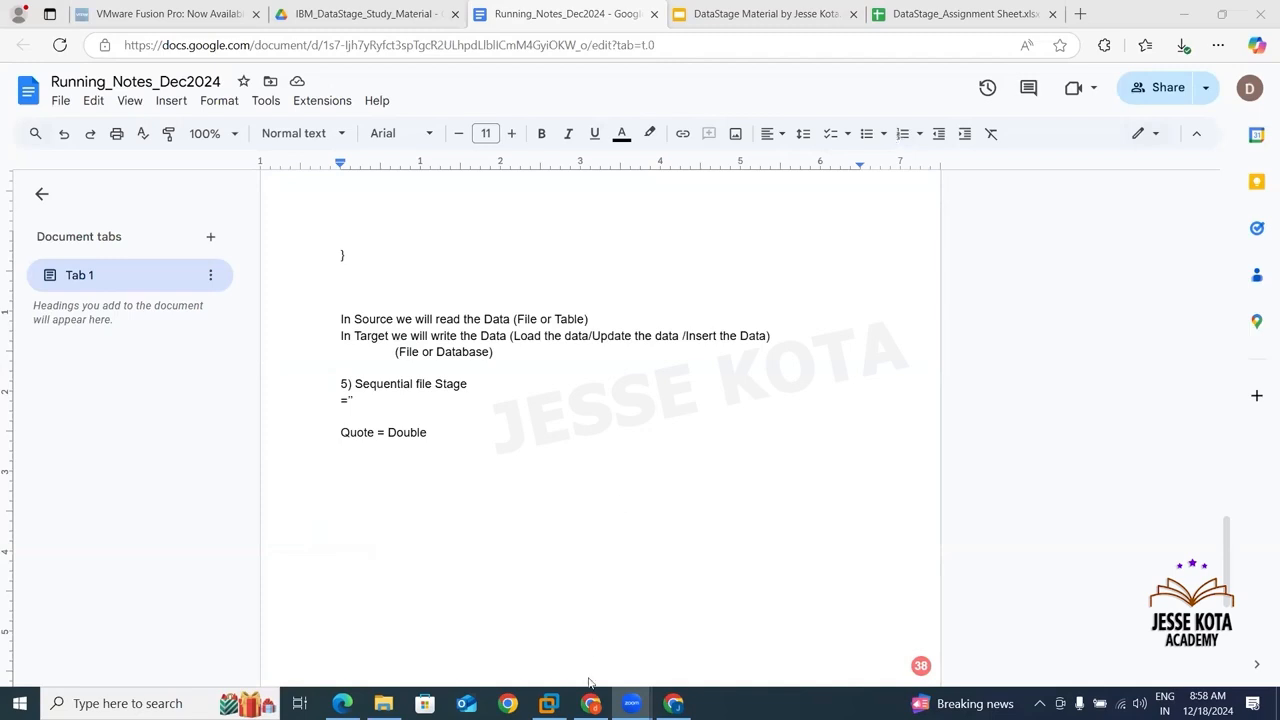
click(548, 703)
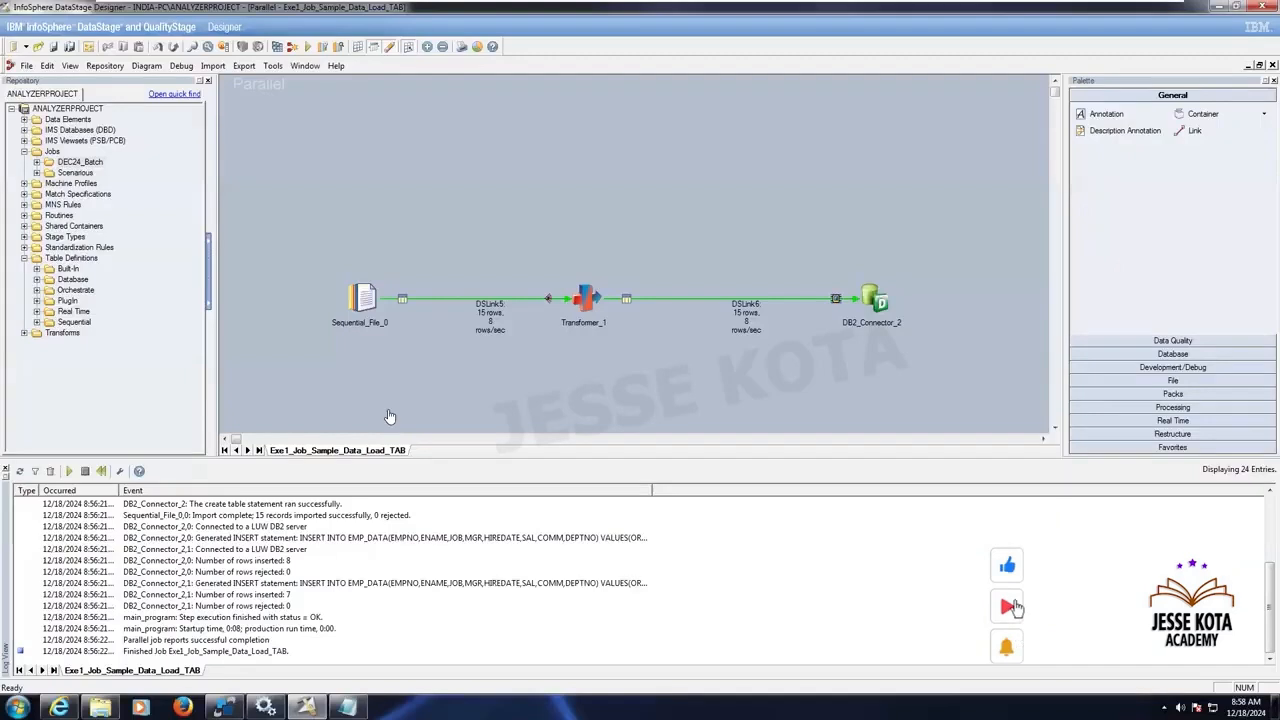
In the output columns of Sequential_File_0, mark EMPNO as a key and set its Nullable option to No
double_click(362, 300)
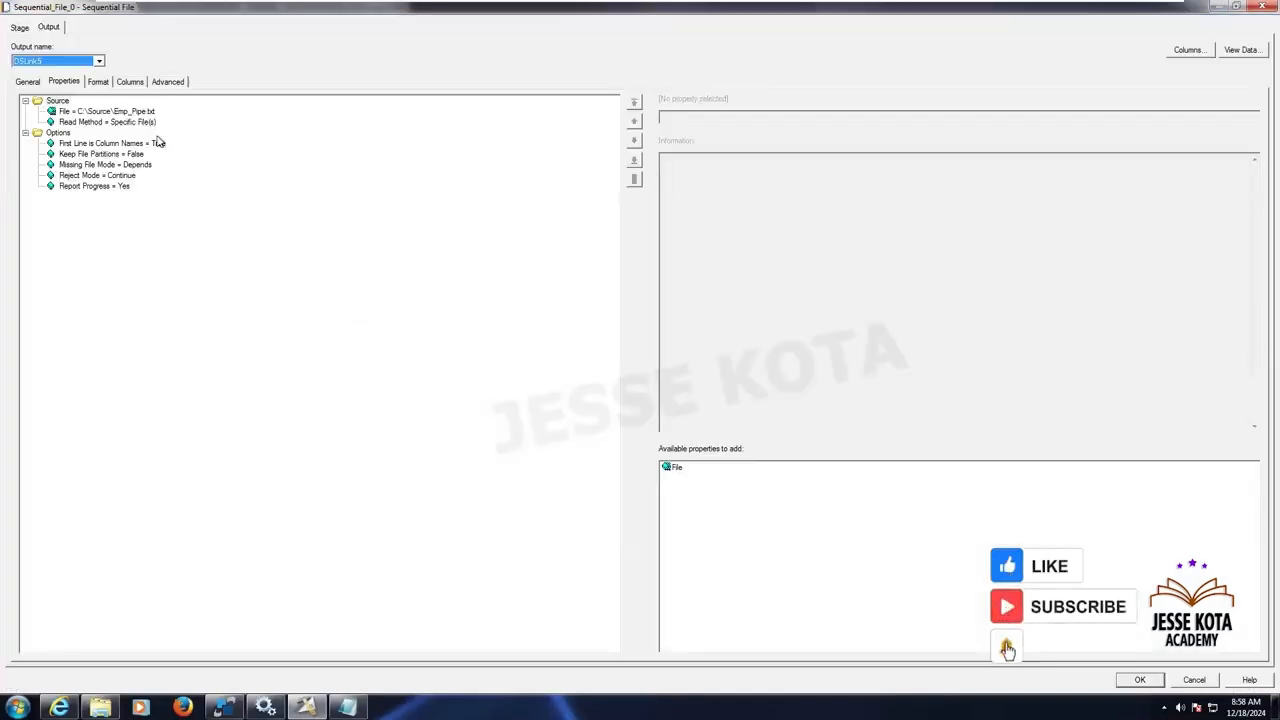
click(129, 82)
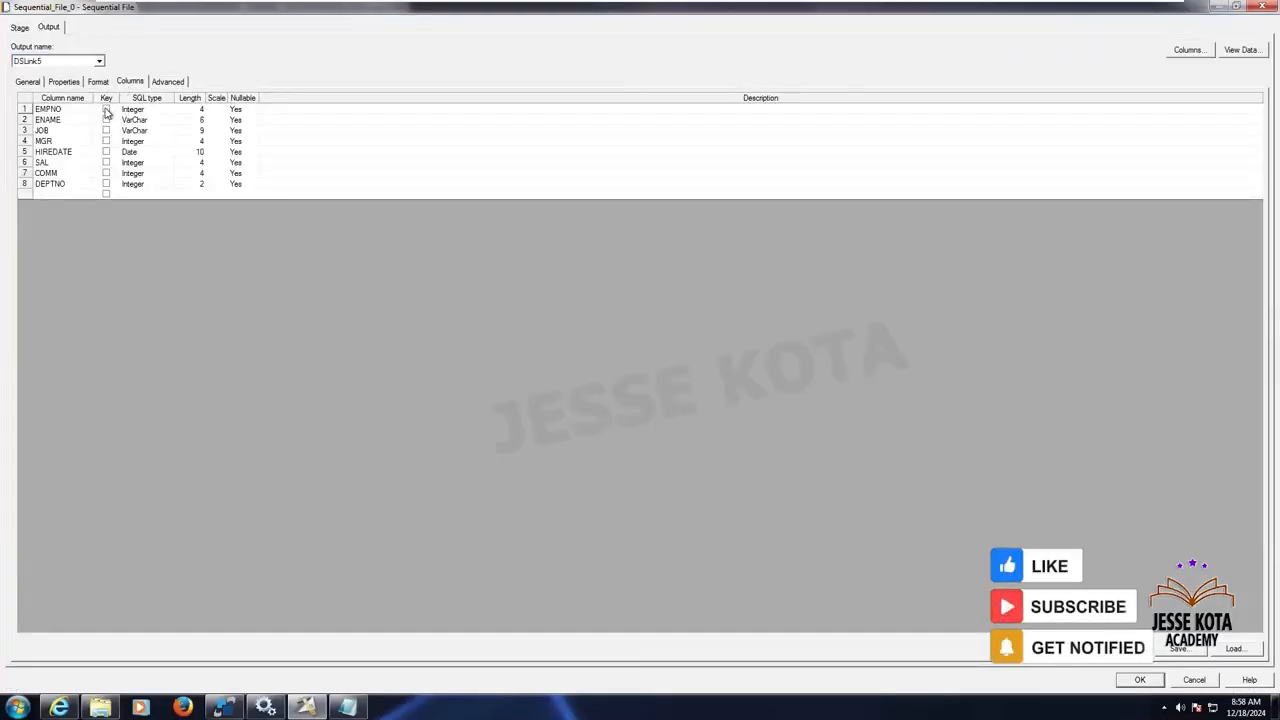
click(106, 111)
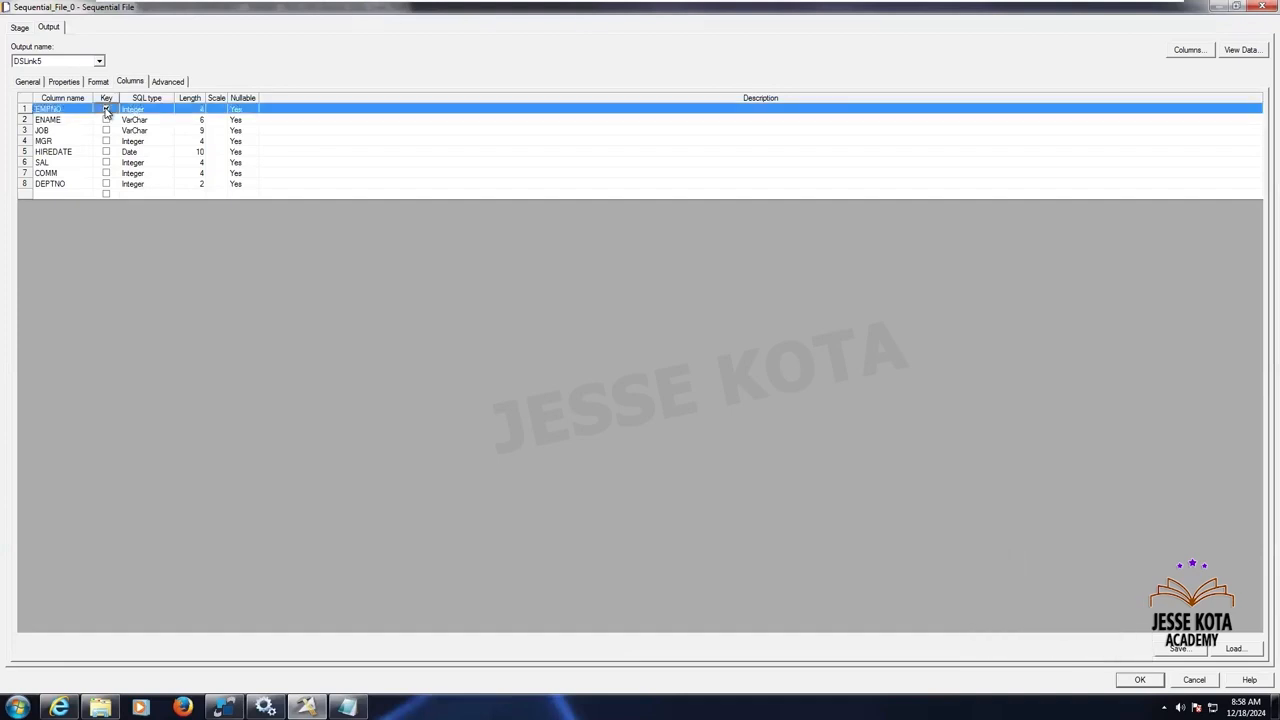
click(106, 109)
click(238, 109)
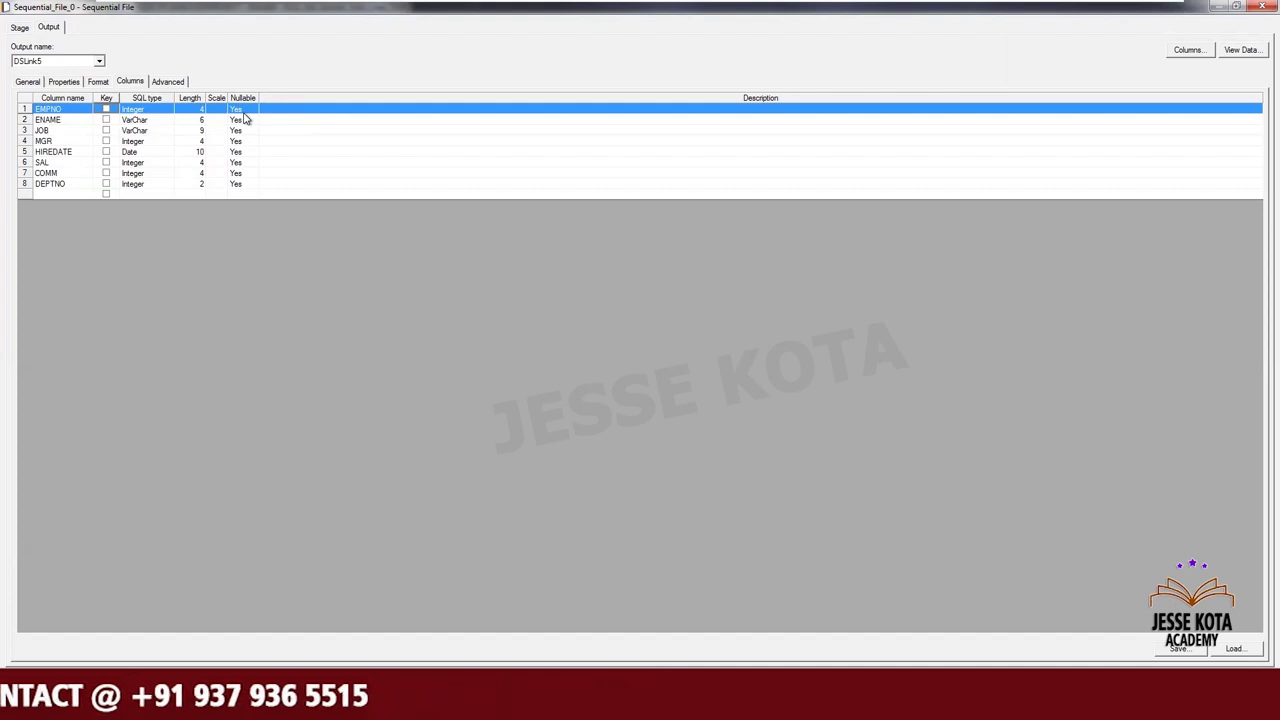
click(106, 108)
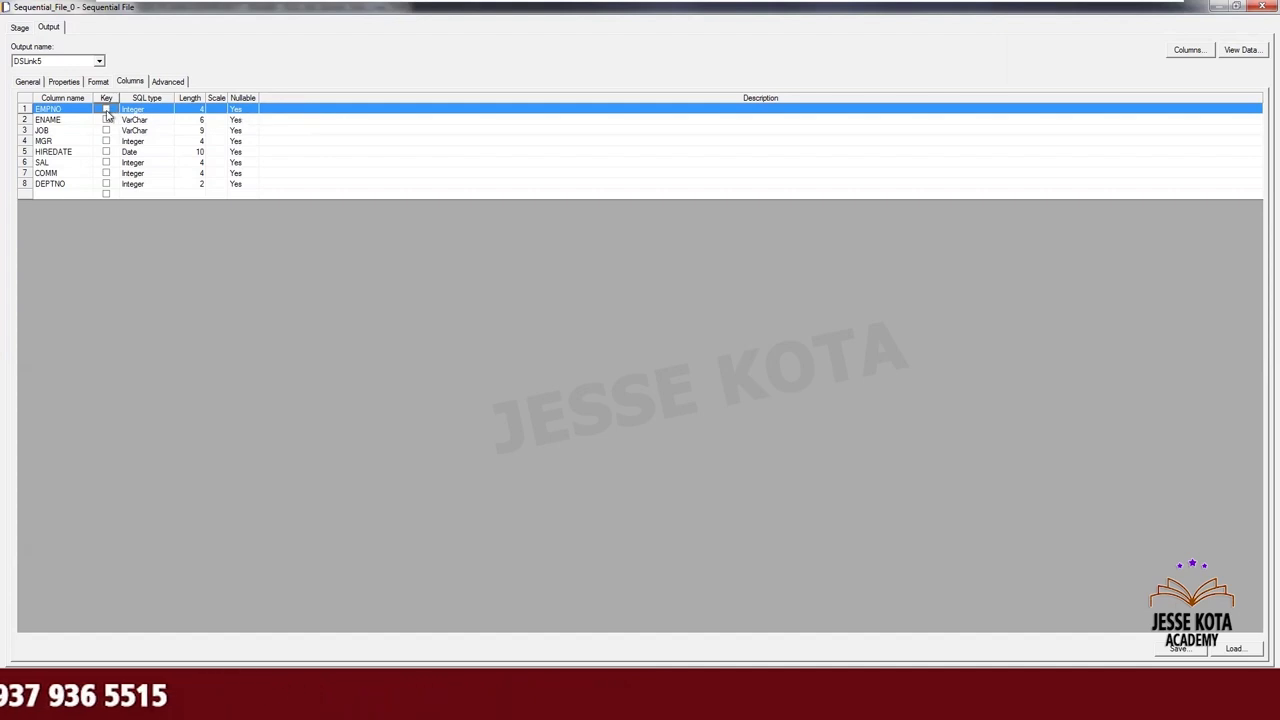
click(251, 109)
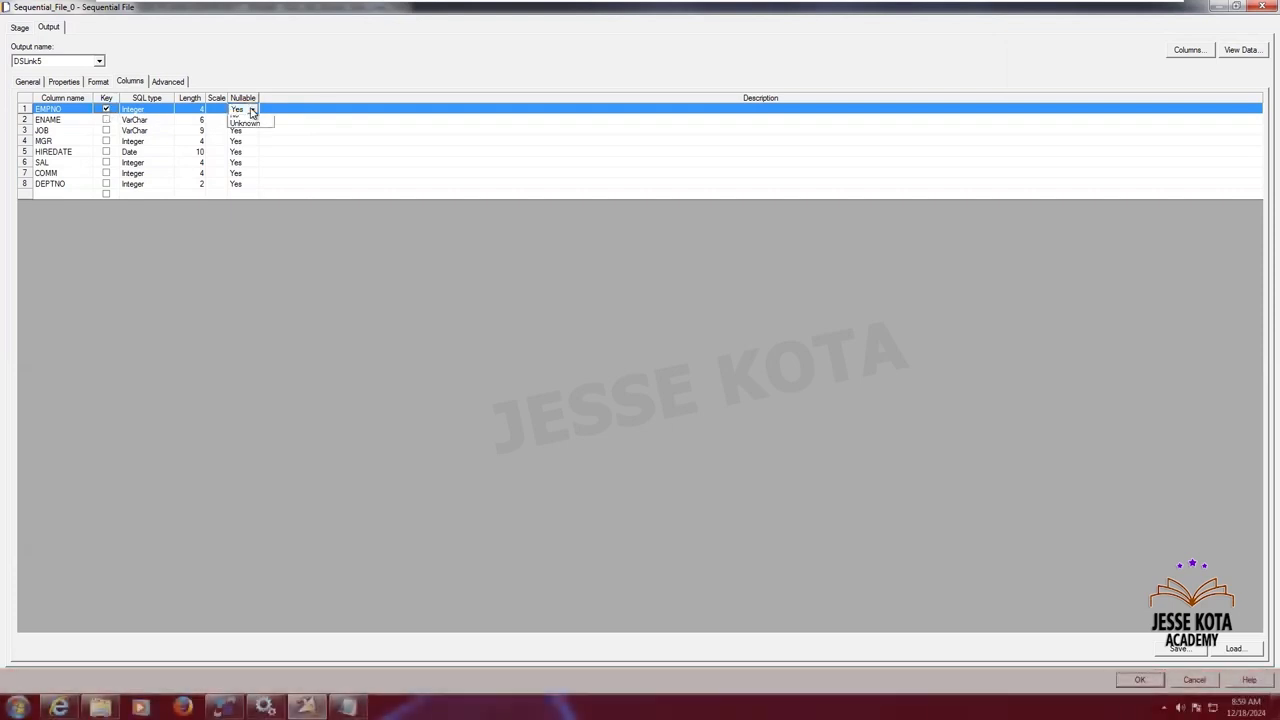
click(246, 133)
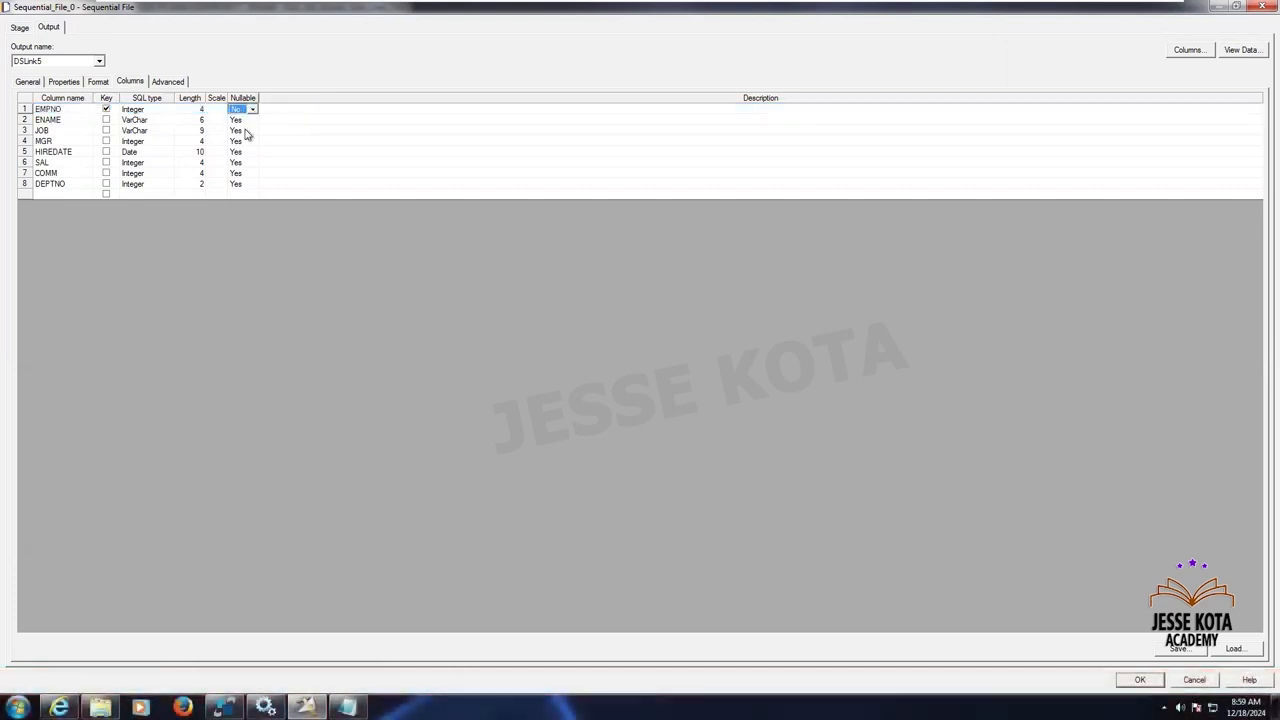
Try ENAME as an additional key column, and close the Sequential_File_0 editor without keeping the column changes
click(106, 120)
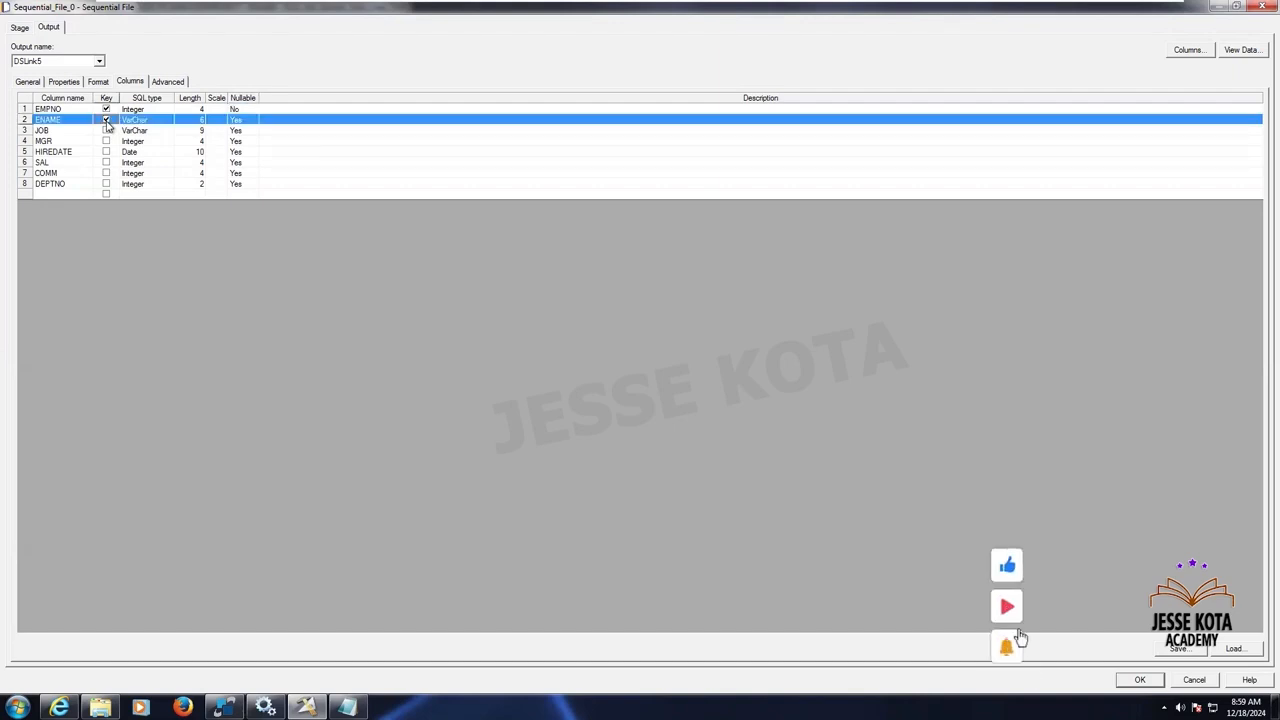
click(248, 121)
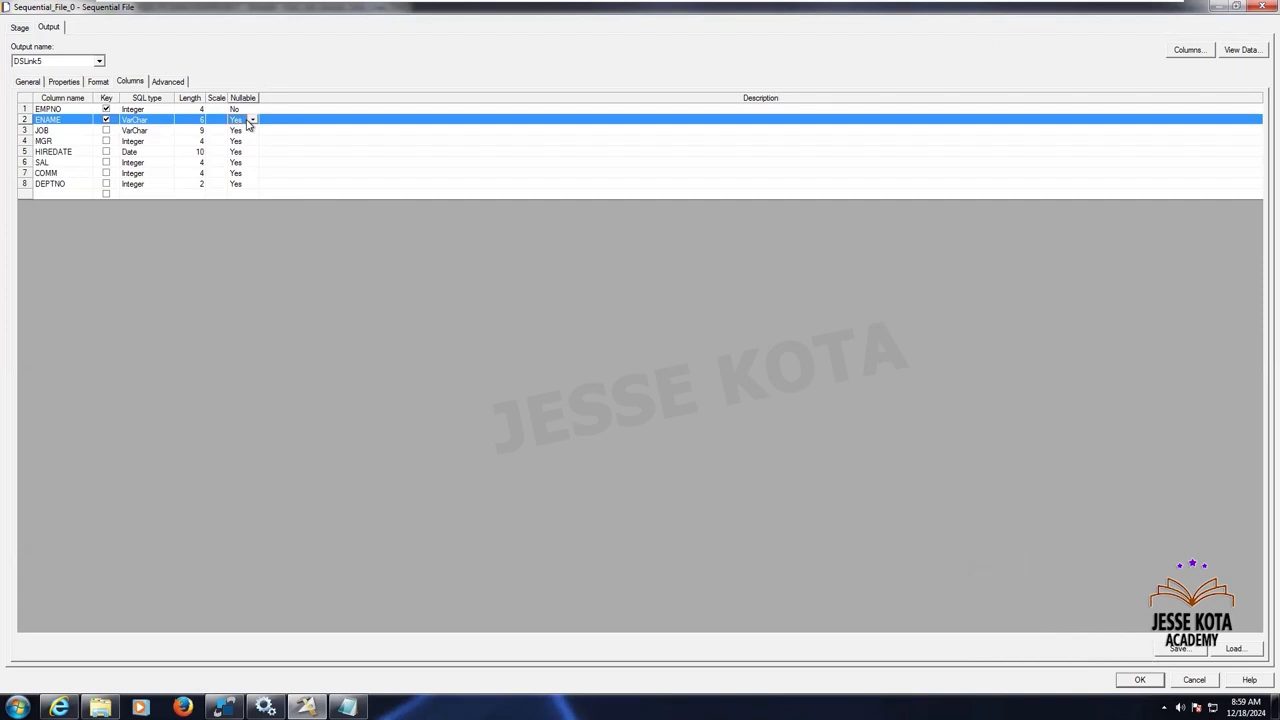
click(105, 110)
click(106, 120)
click(1194, 680)
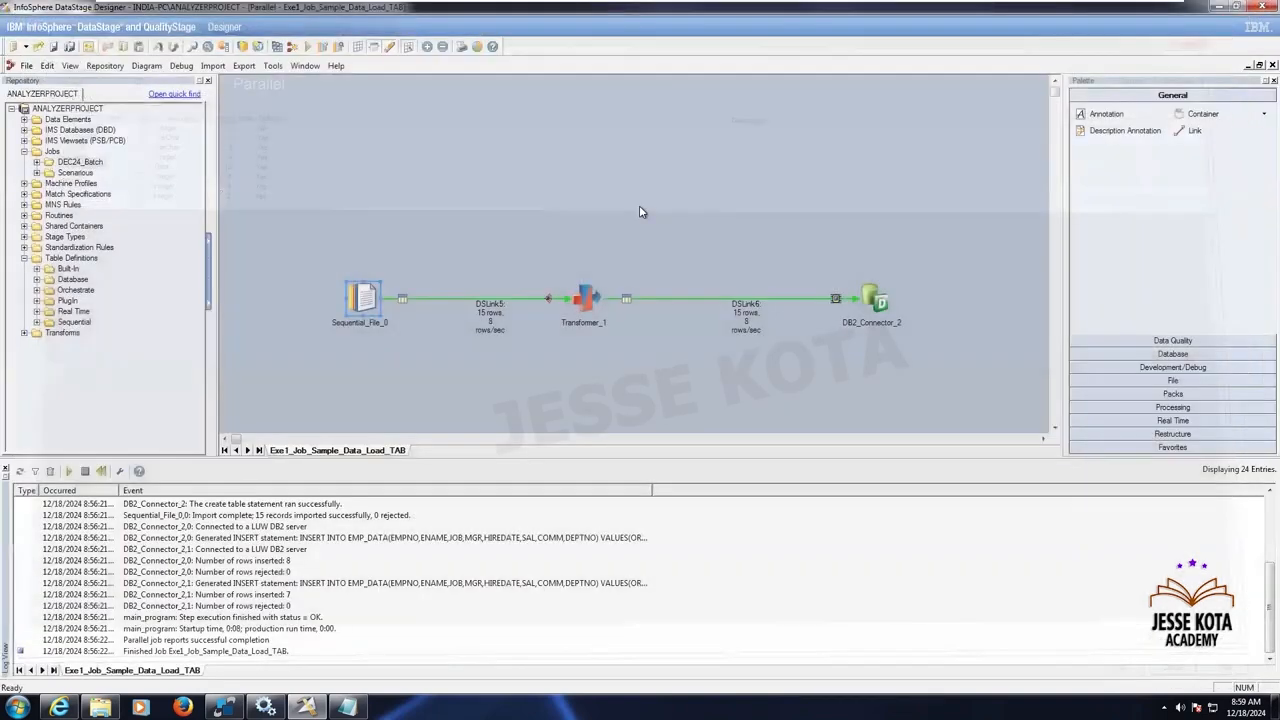
click(641, 211)
Switch to the host's browser and open the Blog page of datastagetraining.com in a new tab to find the article on Queued jobs
mouse_move(953, 3)
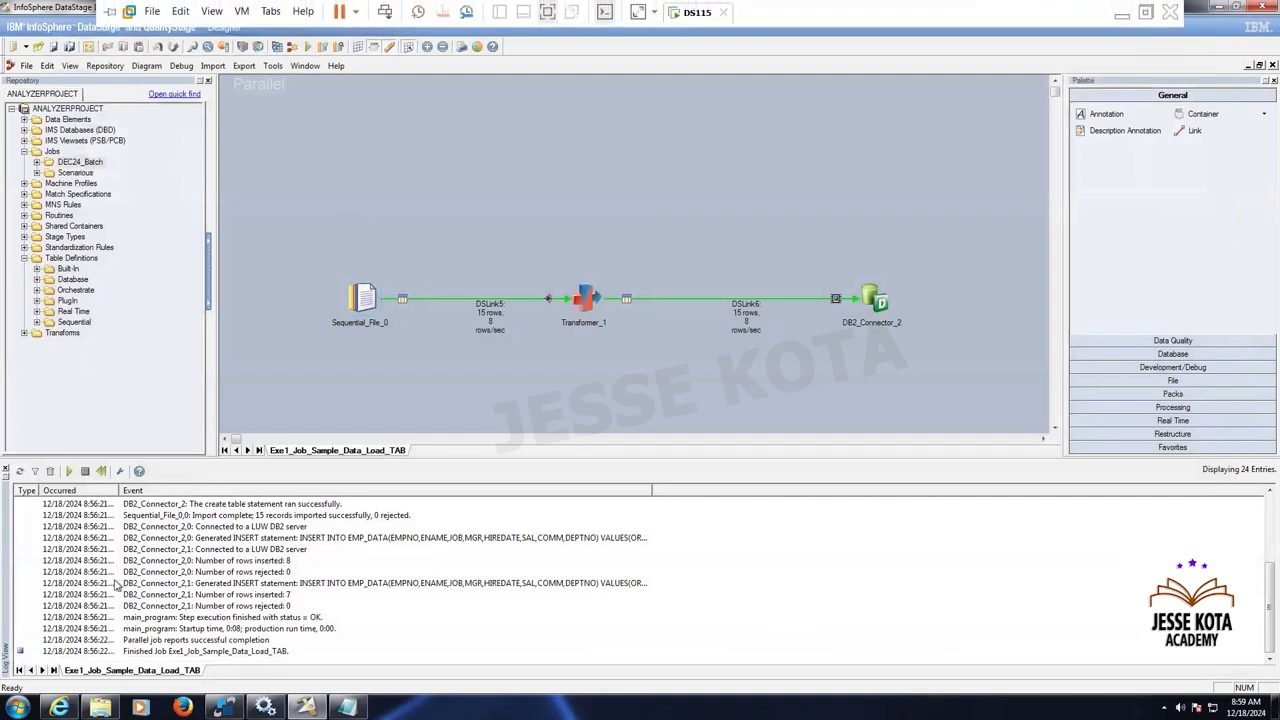
mouse_move(1010, 3)
click(1122, 12)
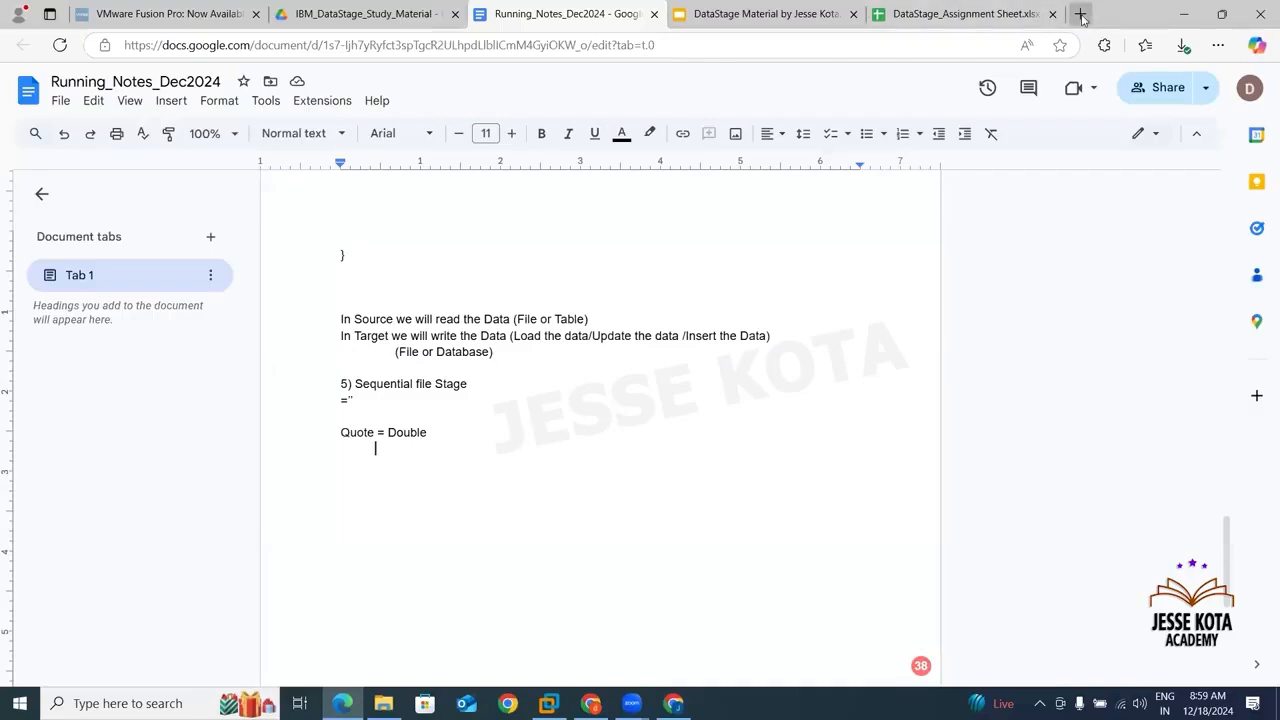
click(1055, 13)
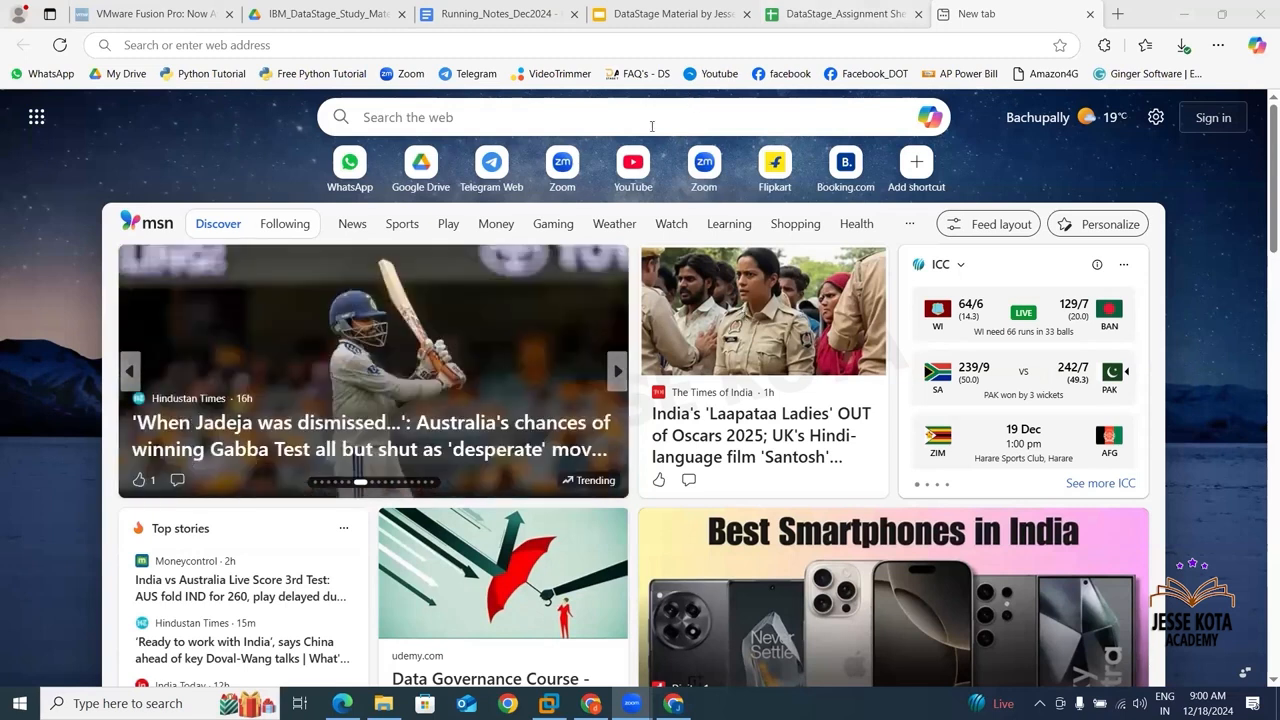
click(637, 73)
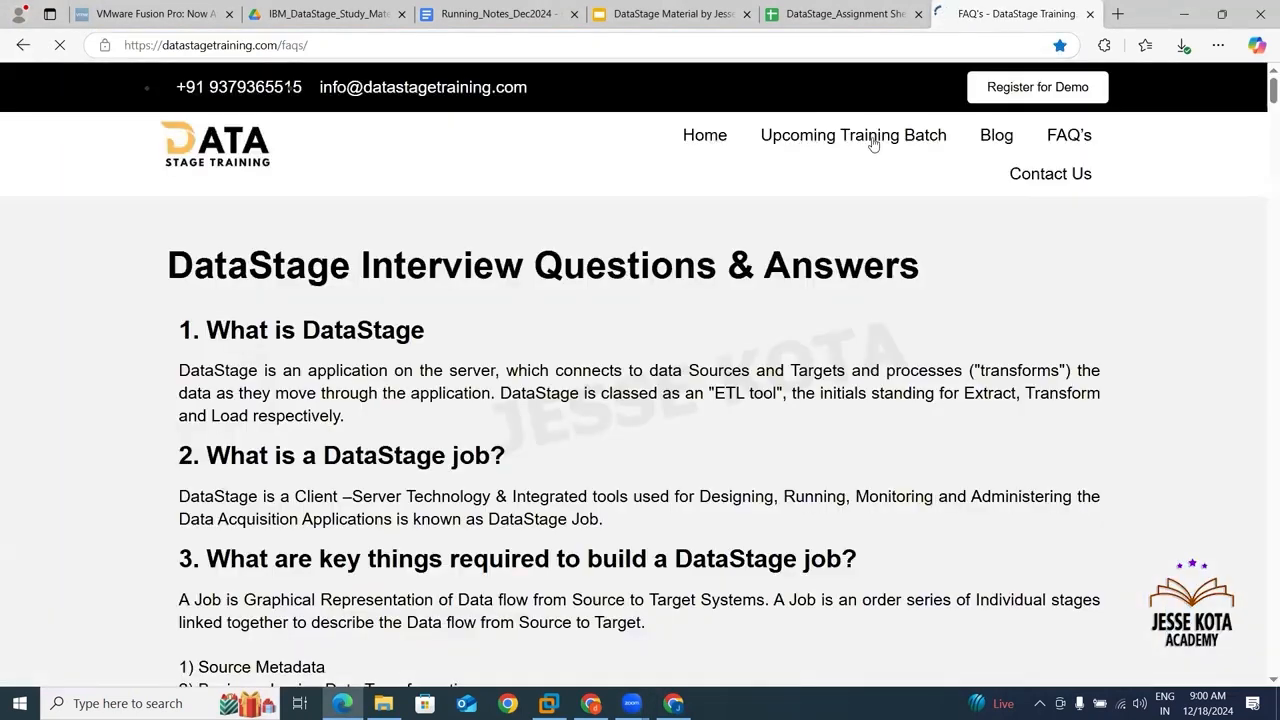
click(895, 148)
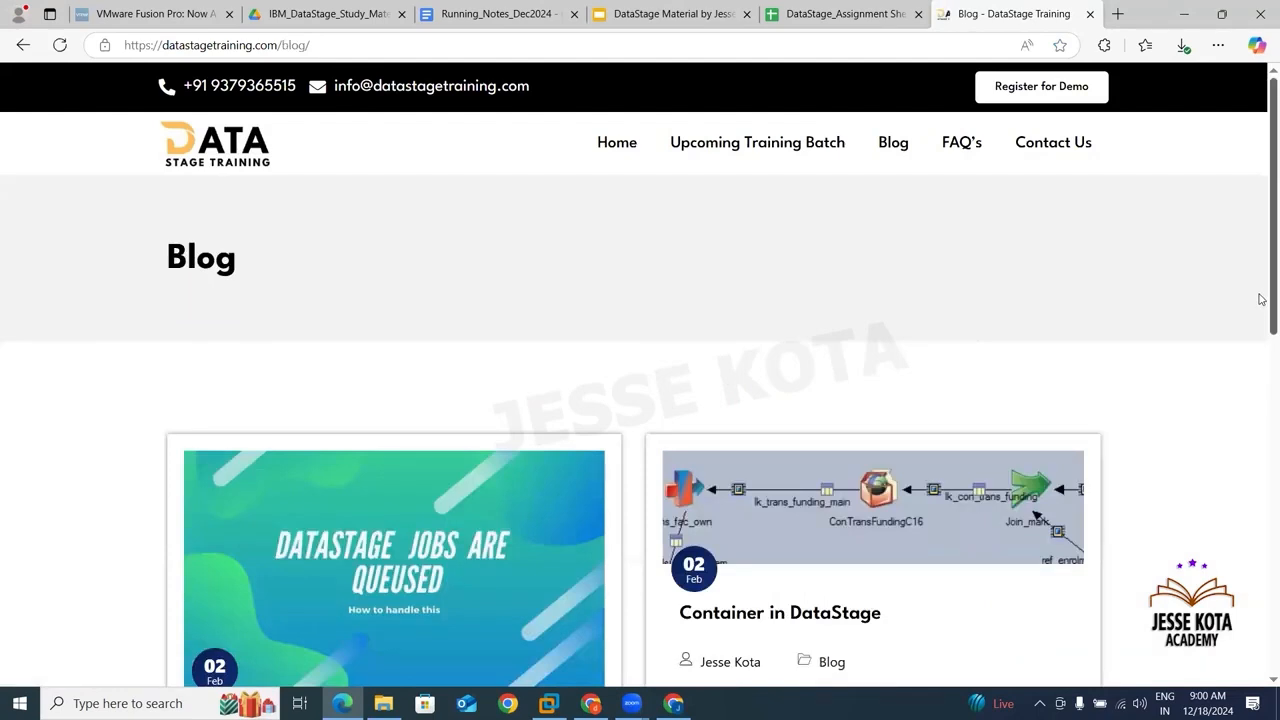
scroll(1260, 299, down, 2)
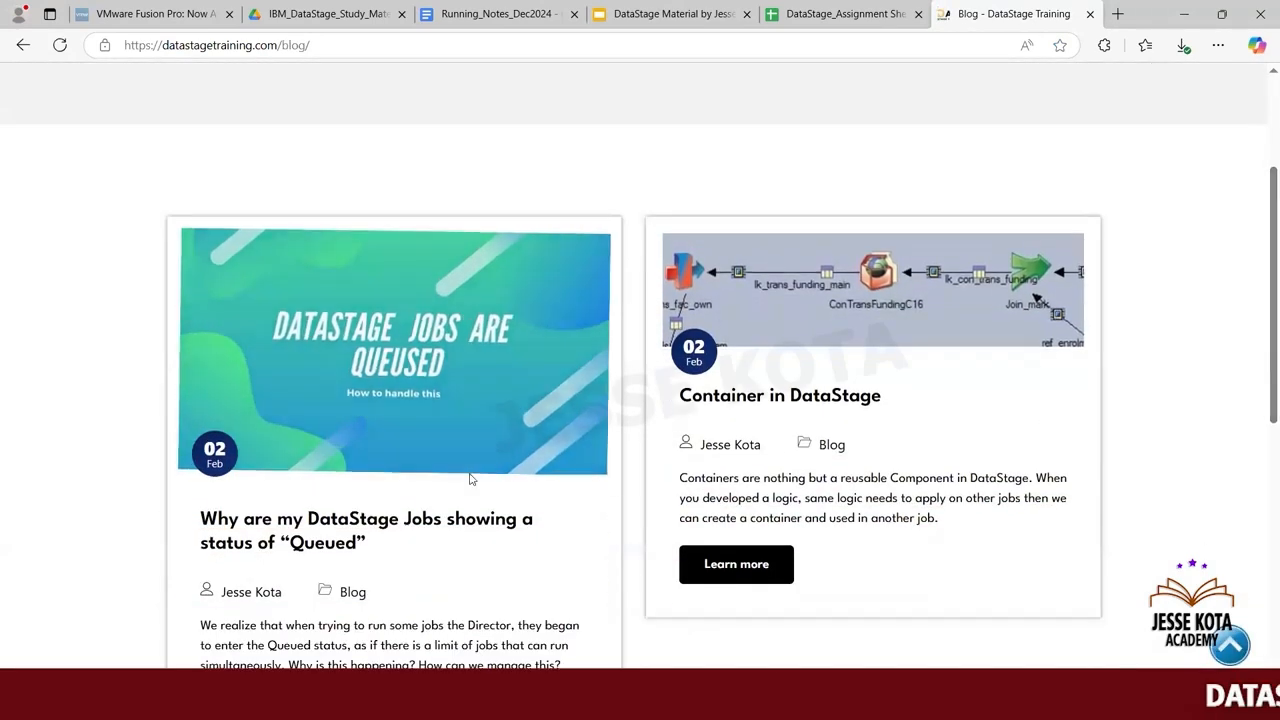
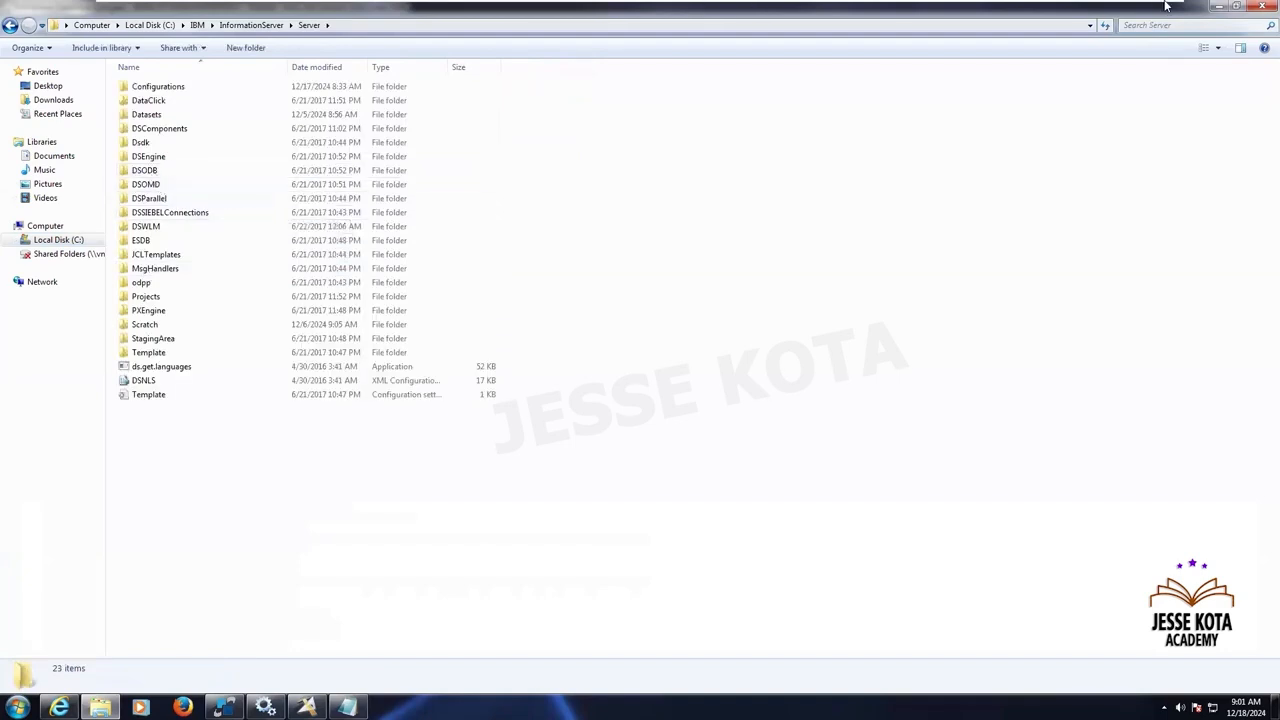
Switch to the virtual machine, enter the DSODB folder under InformationServer\Server, and open the DSODBConfig file
mouse_move(1168, 7)
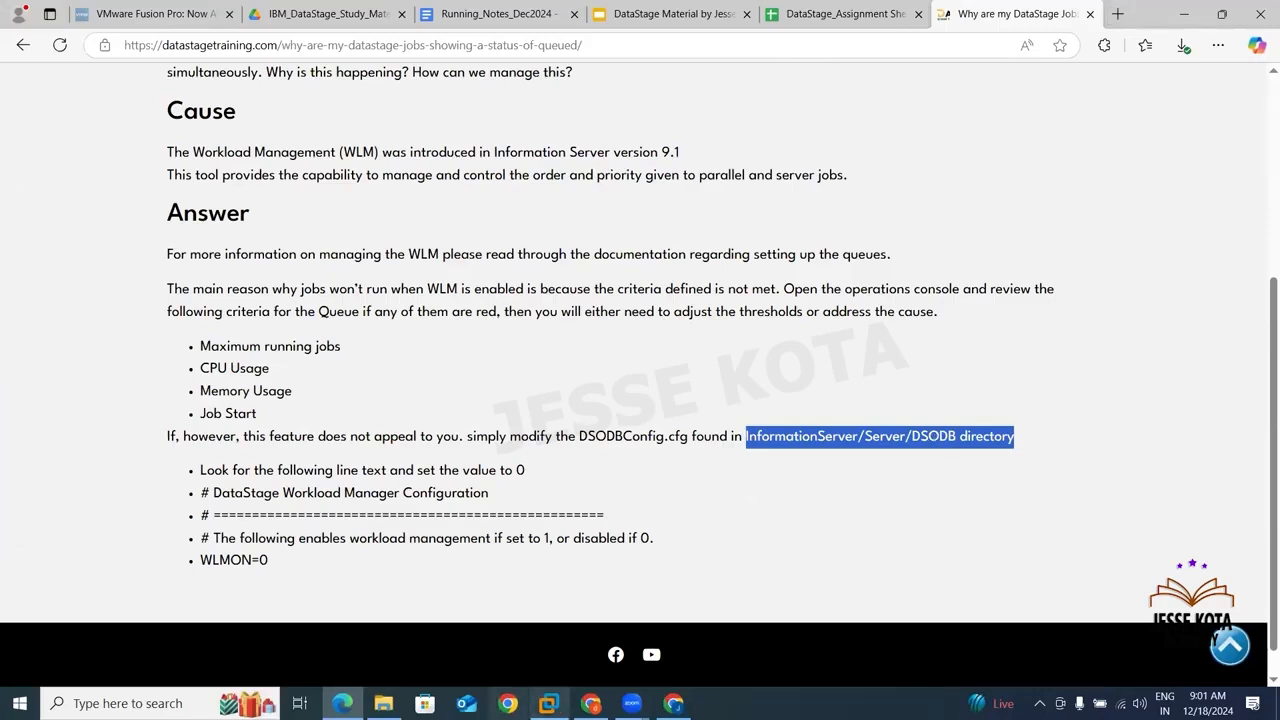
click(549, 703)
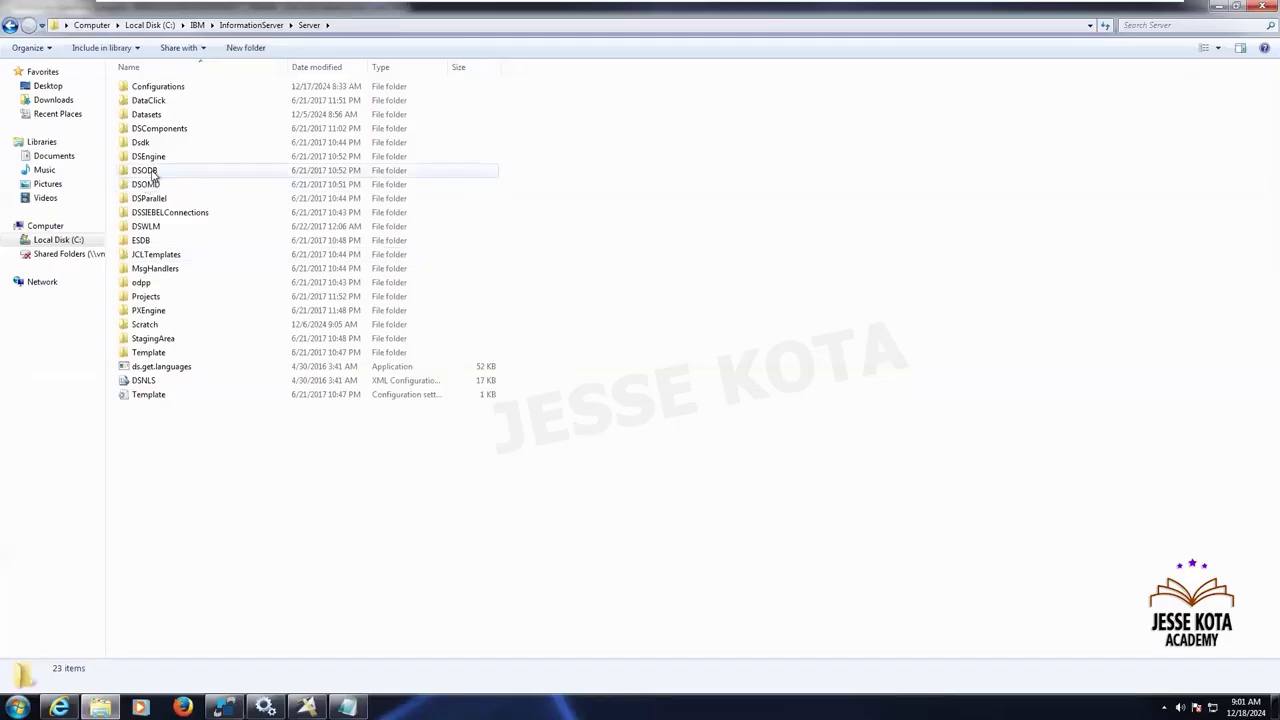
double_click(146, 172)
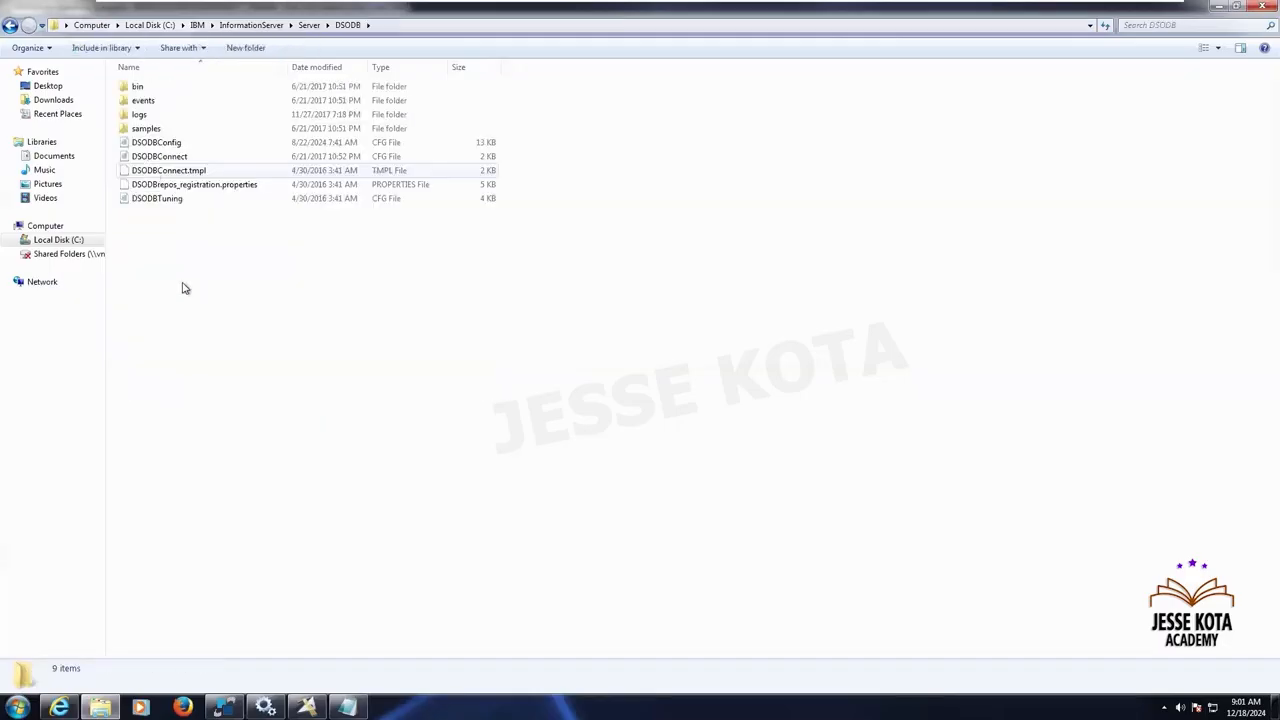
click(166, 145)
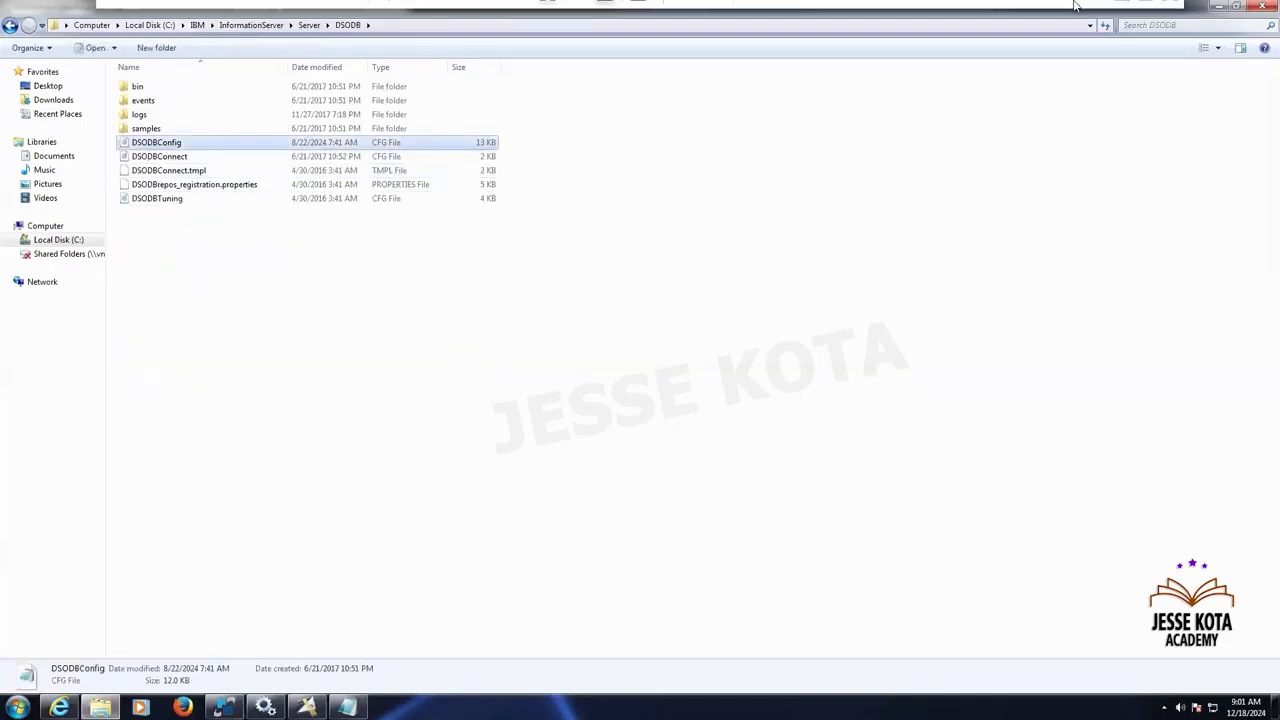
click(1122, 13)
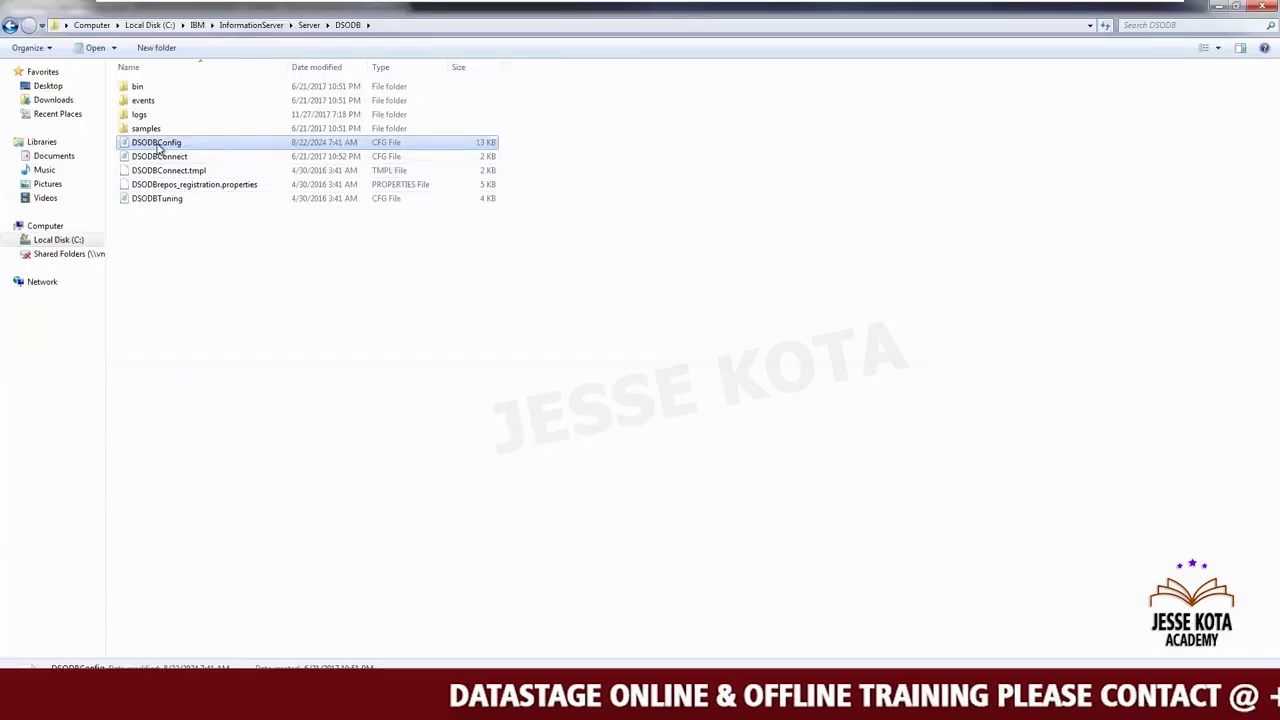
right_click(157, 146)
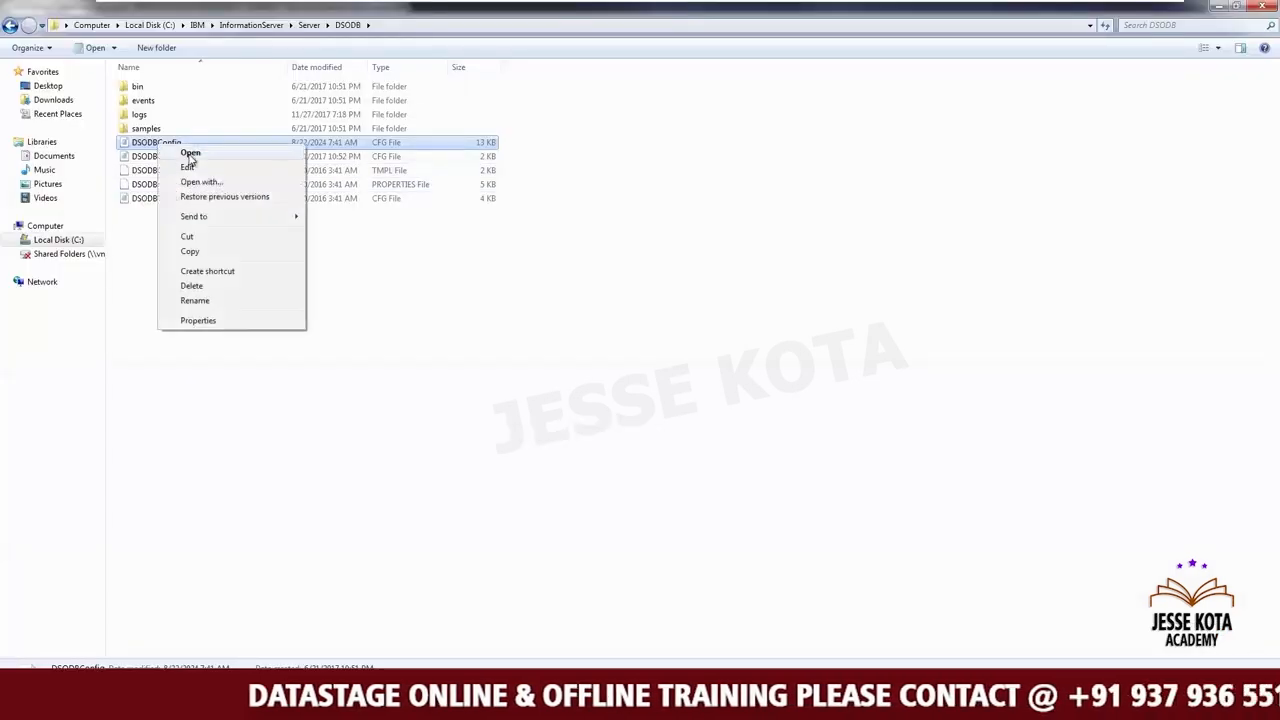
click(189, 155)
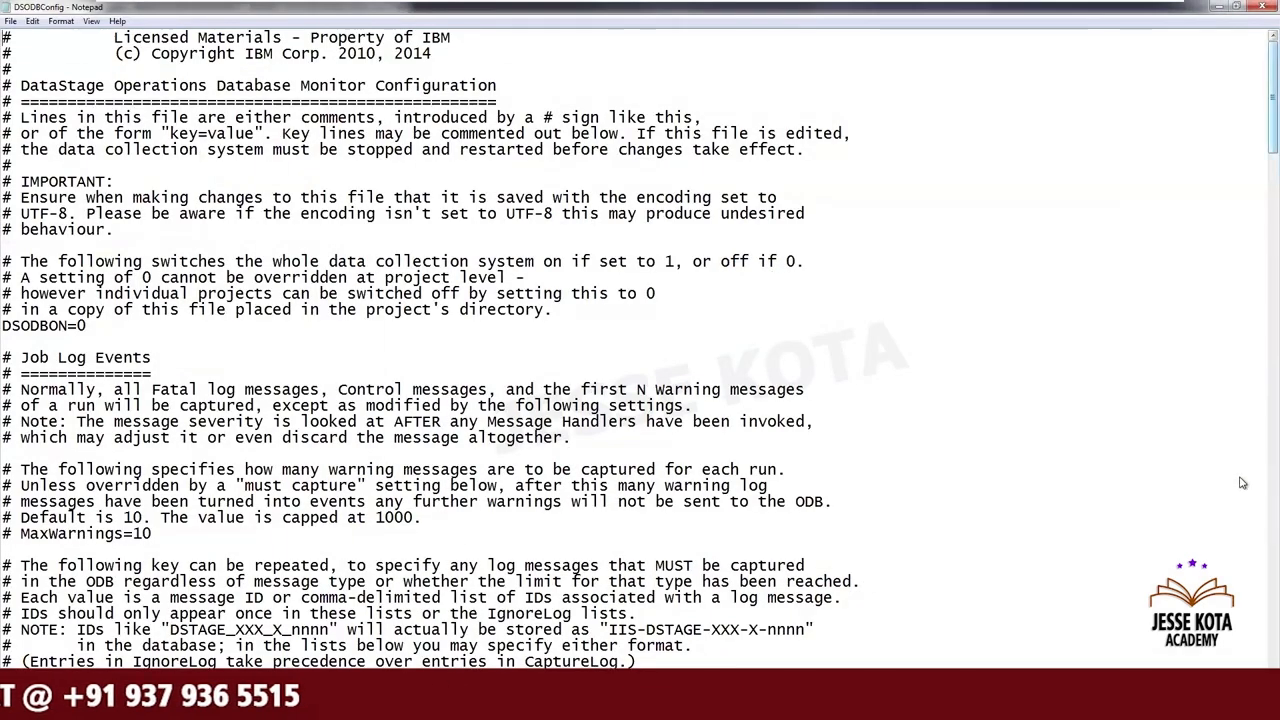
Set WLMON to 1 in the DataStage Workload Manager Configuration section of DSODBConfig
scroll(1240, 376, down, 9)
scroll(1240, 605, down, 2)
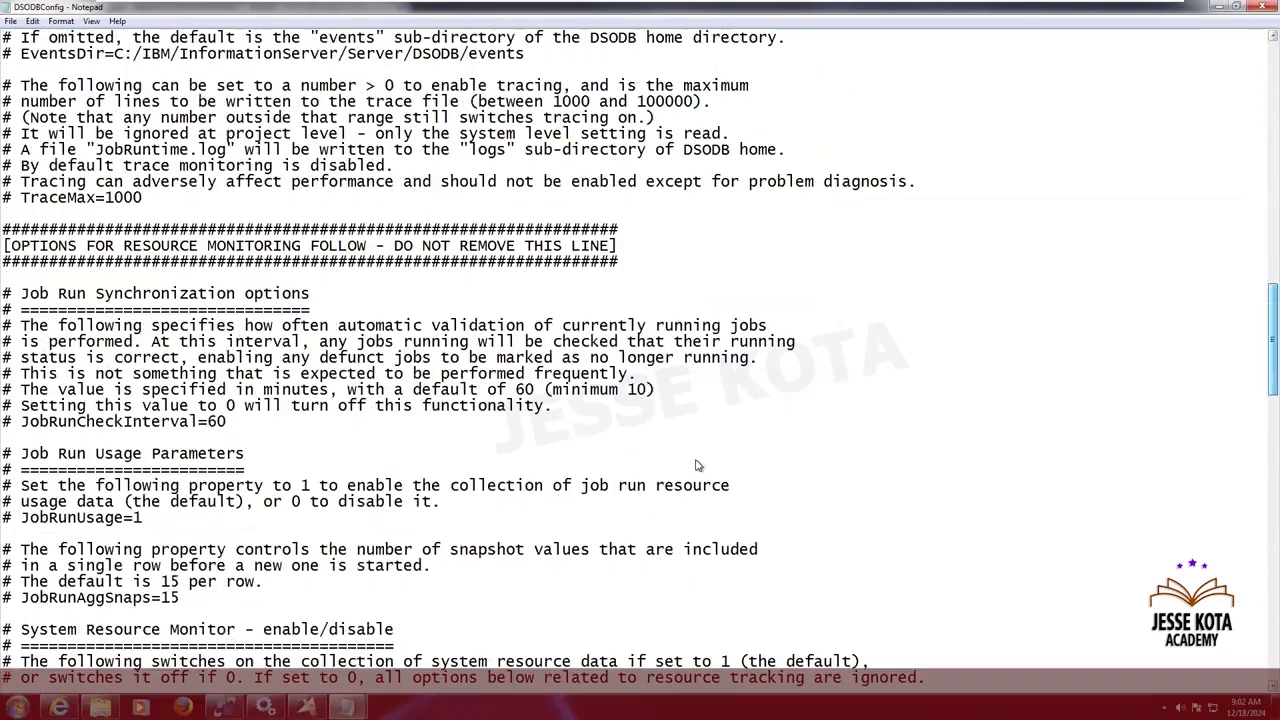
scroll(697, 465, down, 15)
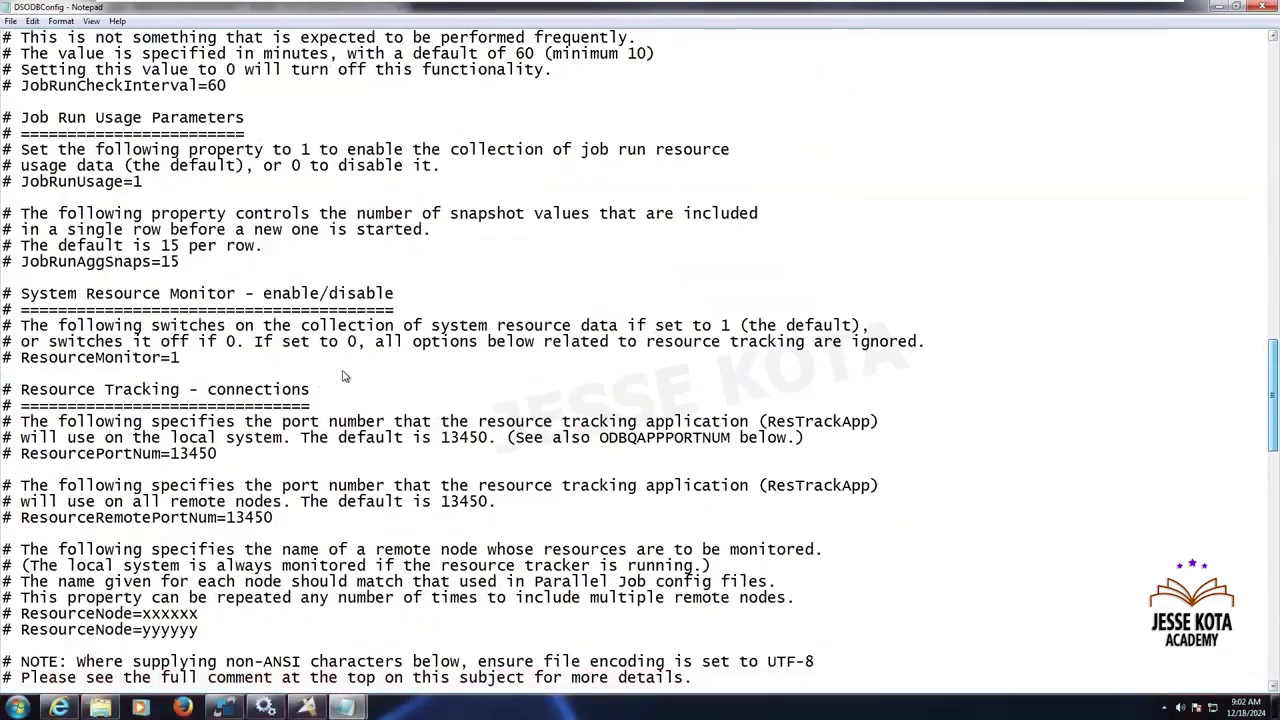
scroll(190, 387, down, 9)
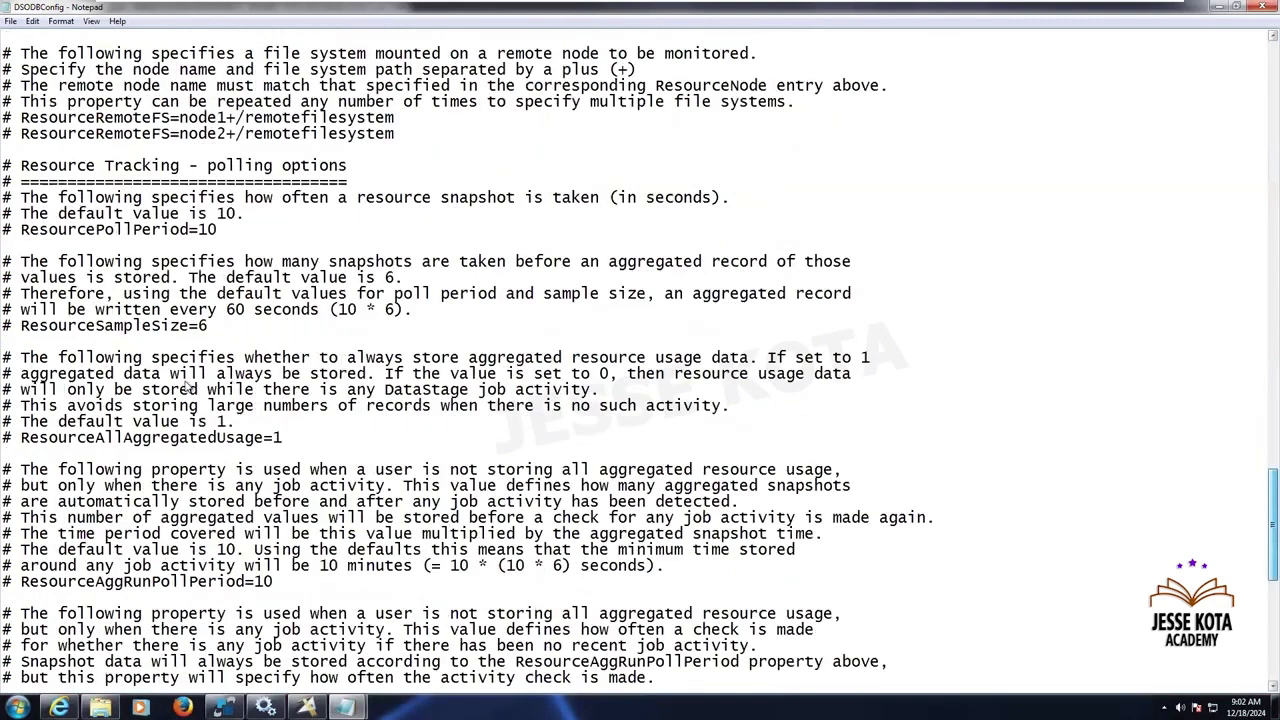
scroll(110, 380, down, 10)
click(110, 380)
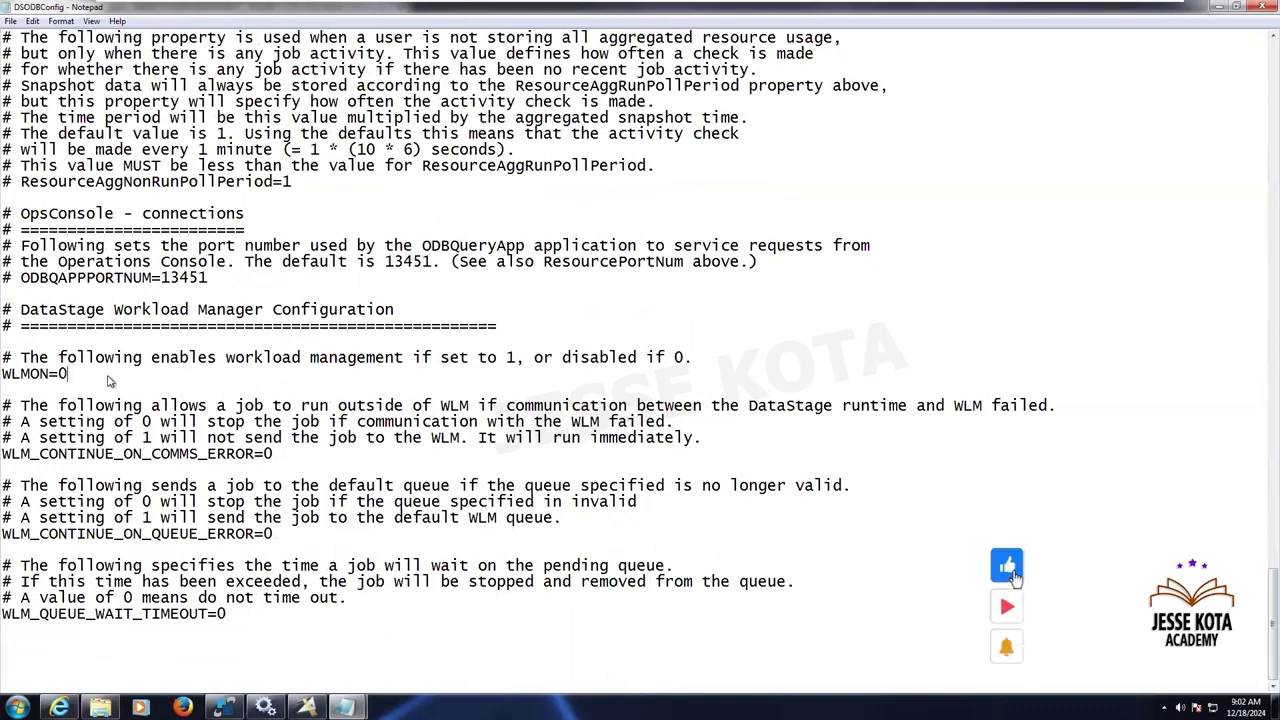
key(BackSpace)
text(1)
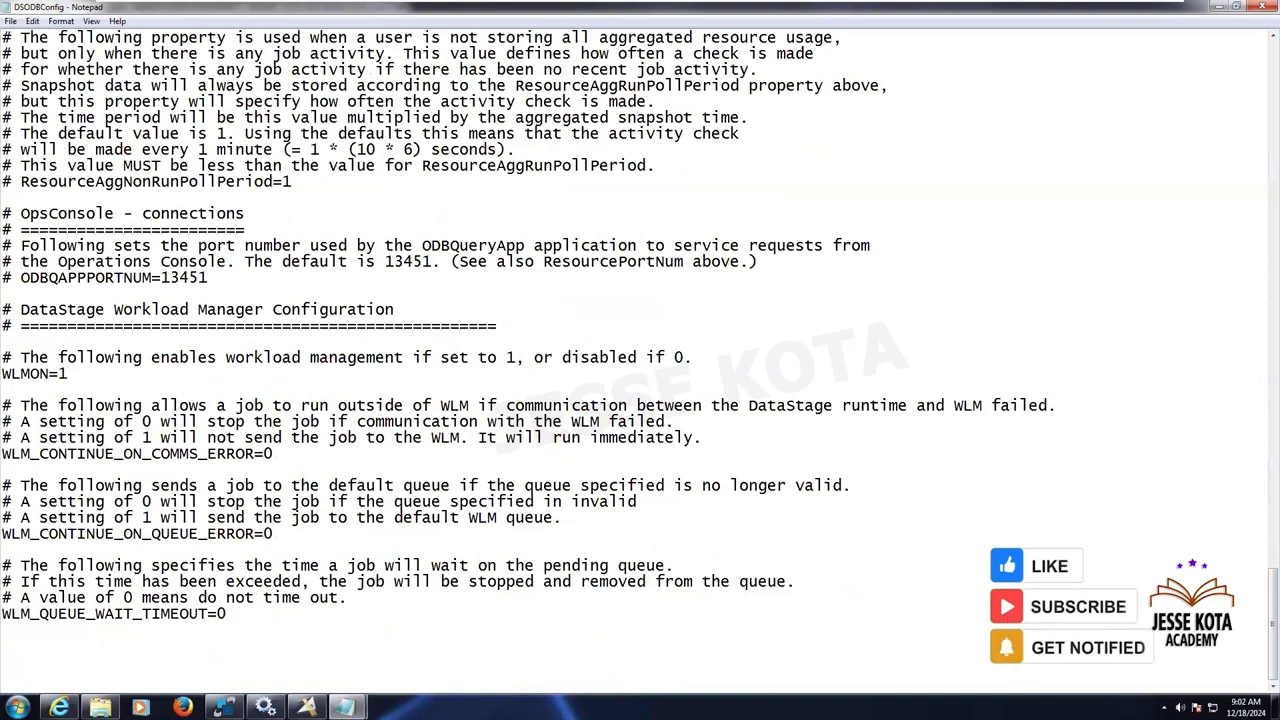
Set WLMON back to 0, and close DSODBConfig with its changes saved
key(BackSpace)
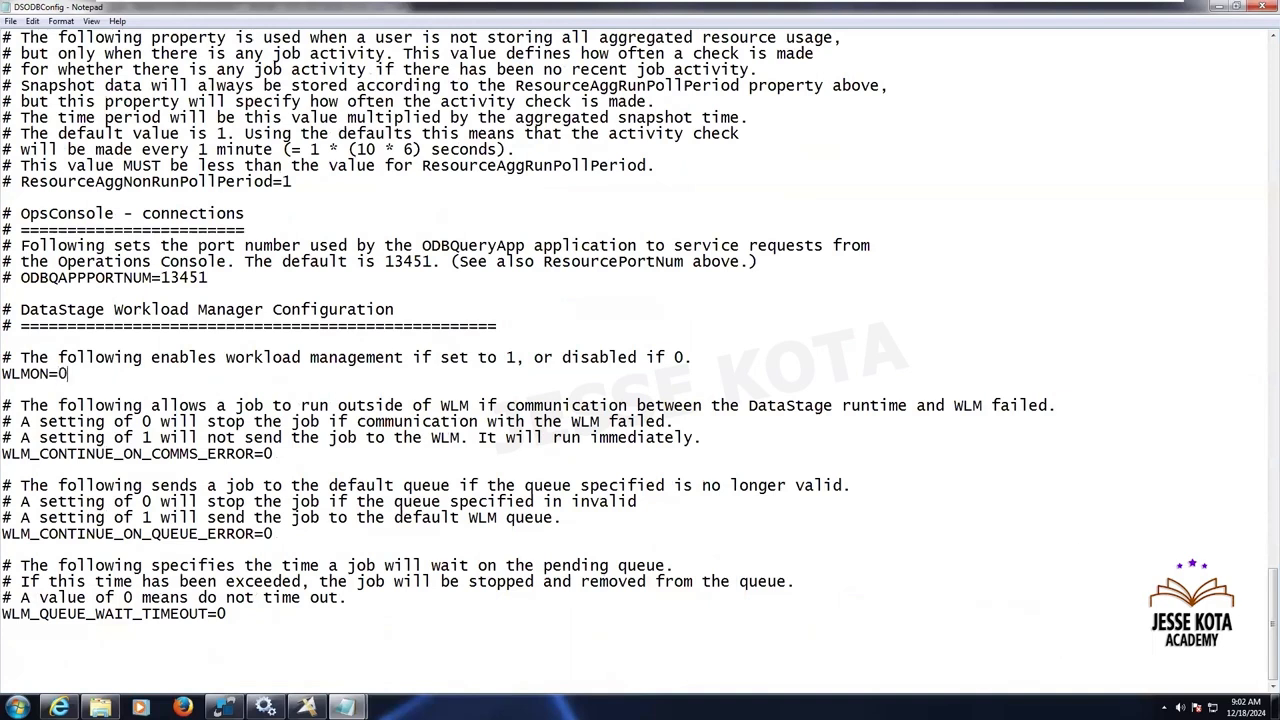
click(1248, 6)
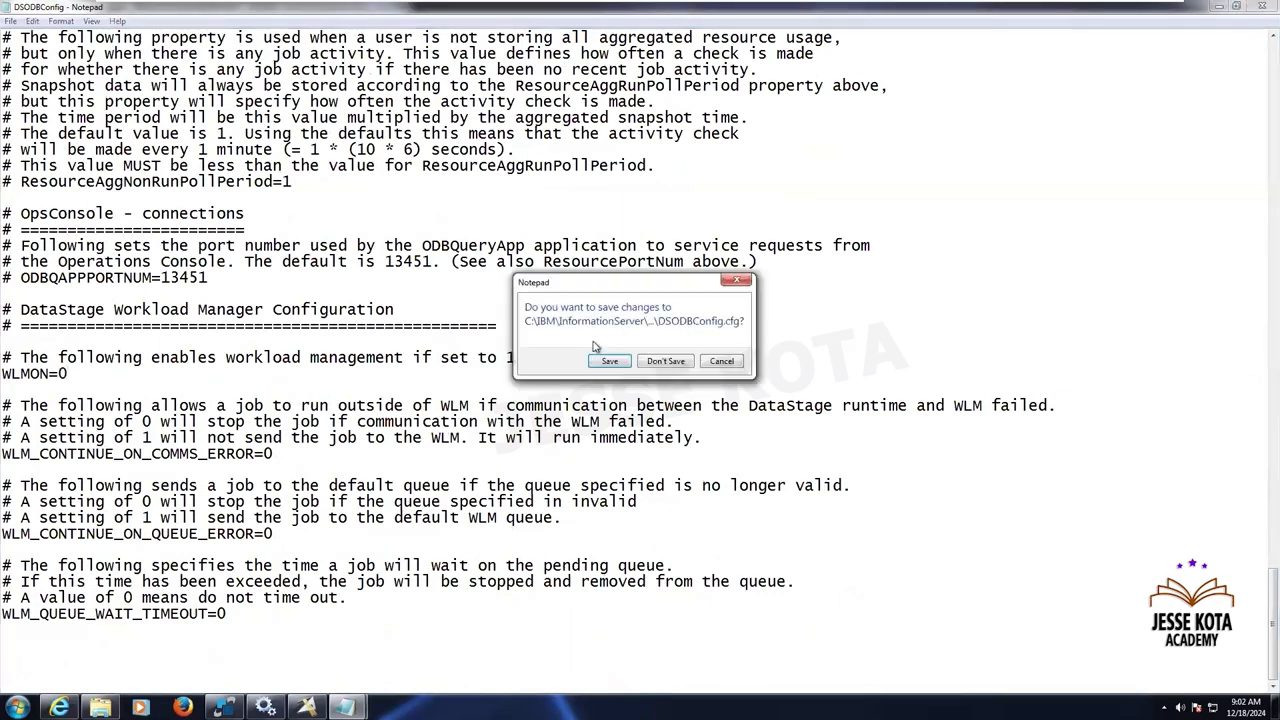
click(614, 361)
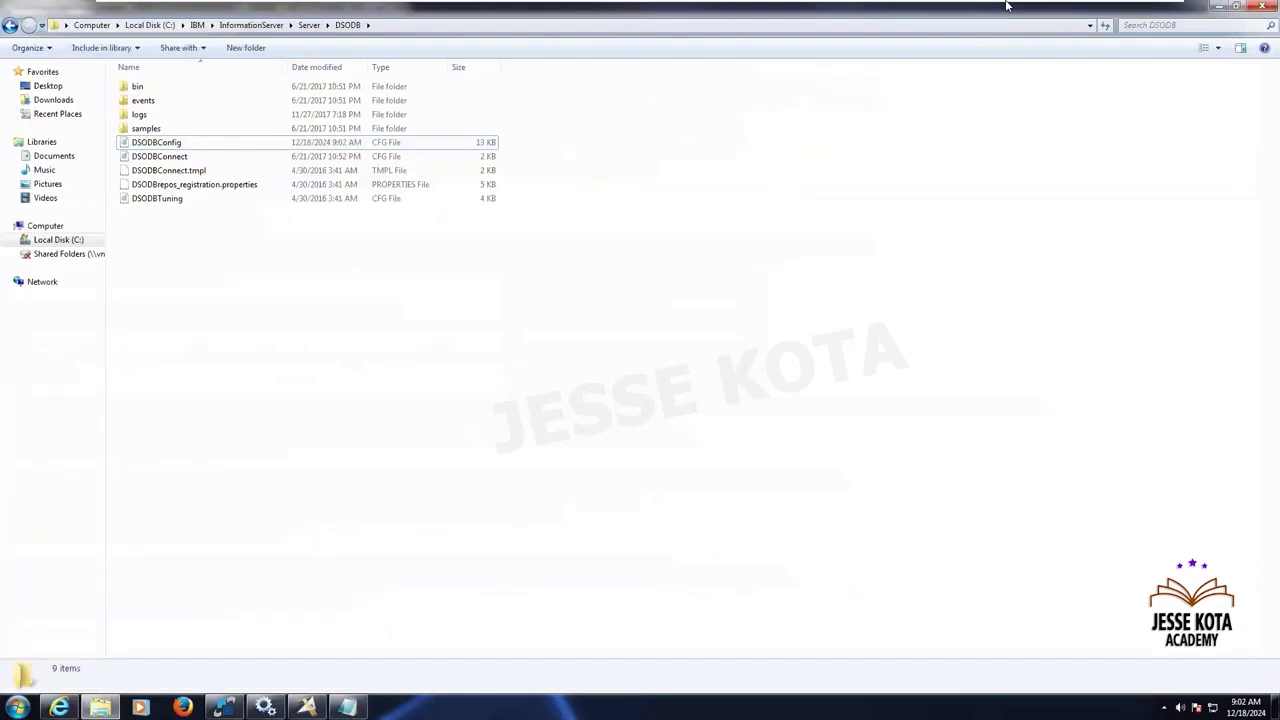
Copy the web address of the "Queued" status article and paste it as a titled link below "Quote = Double" in Running_Notes_Dec2024
mouse_move(1110, 18)
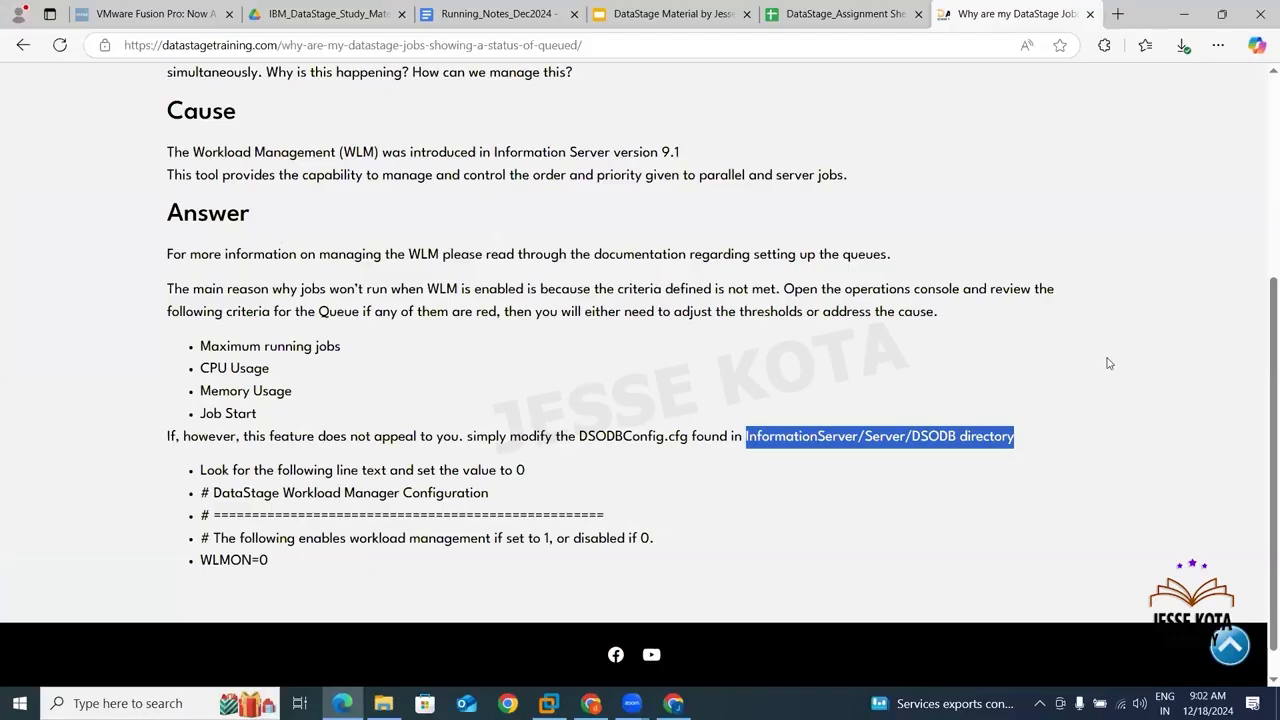
drag(1270, 374, 1262, 126)
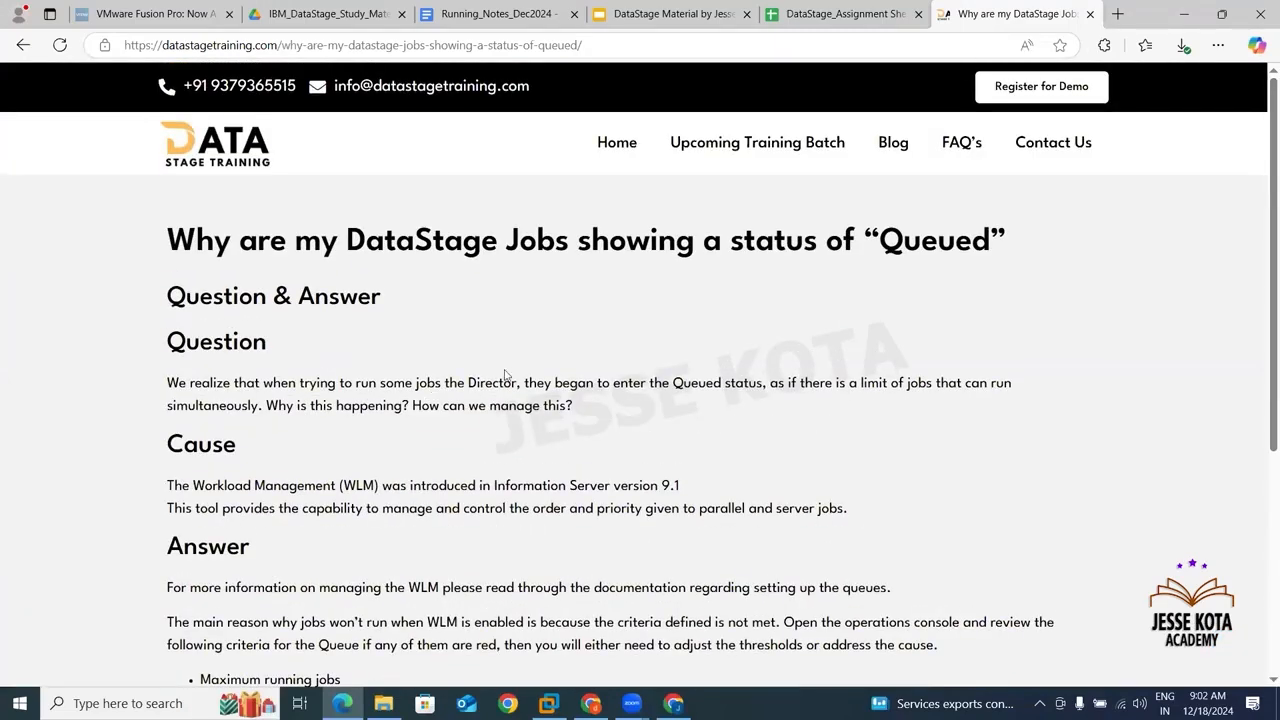
click(626, 38)
key(ctrl+c)
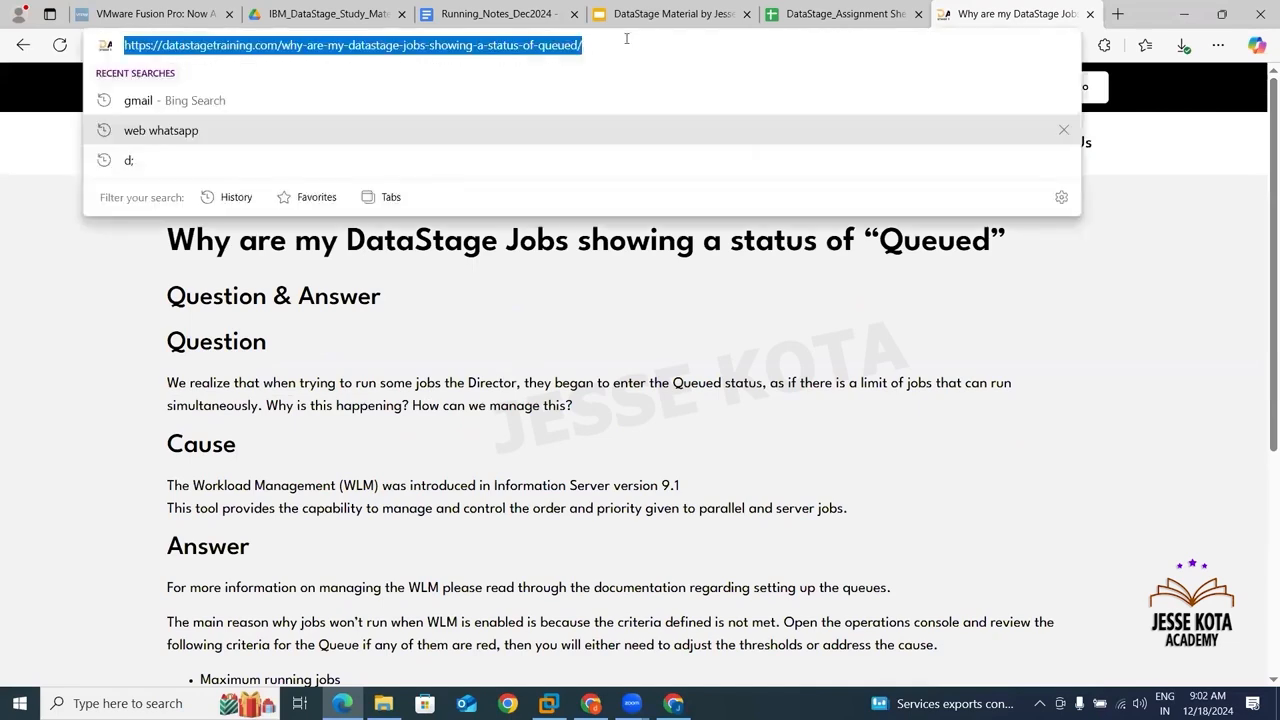
key(alt+Tab)
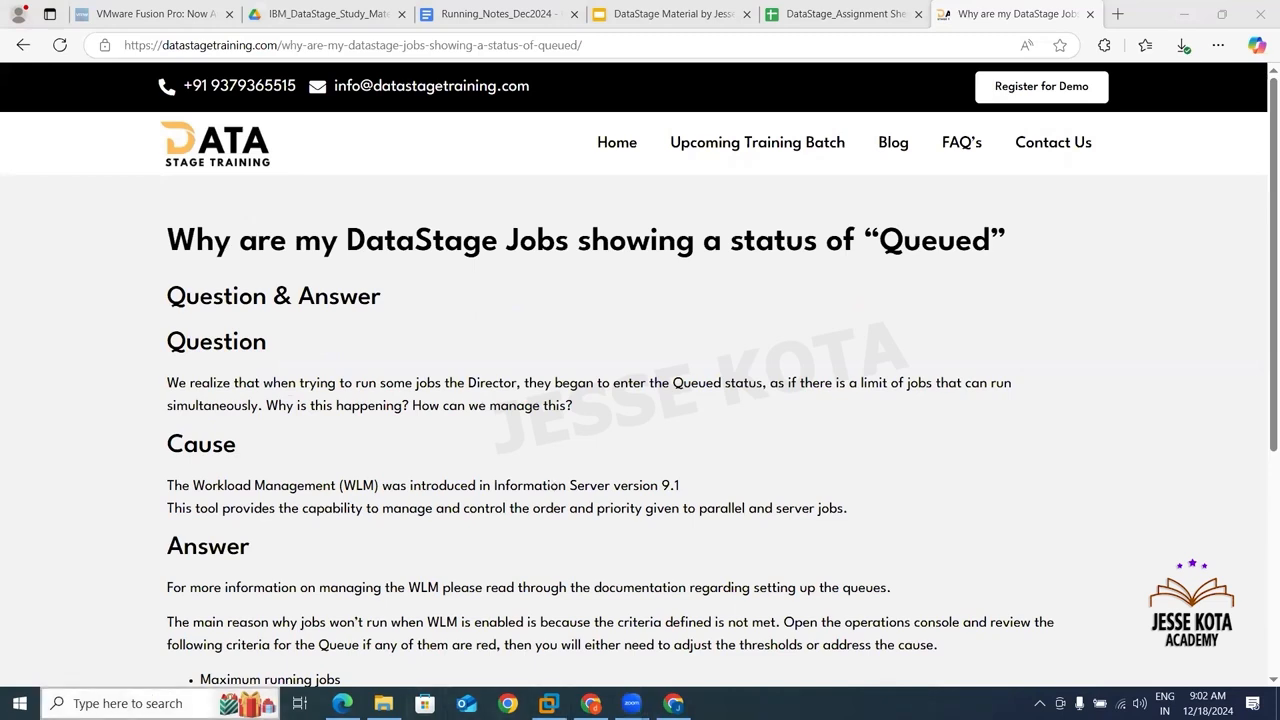
click(127, 703)
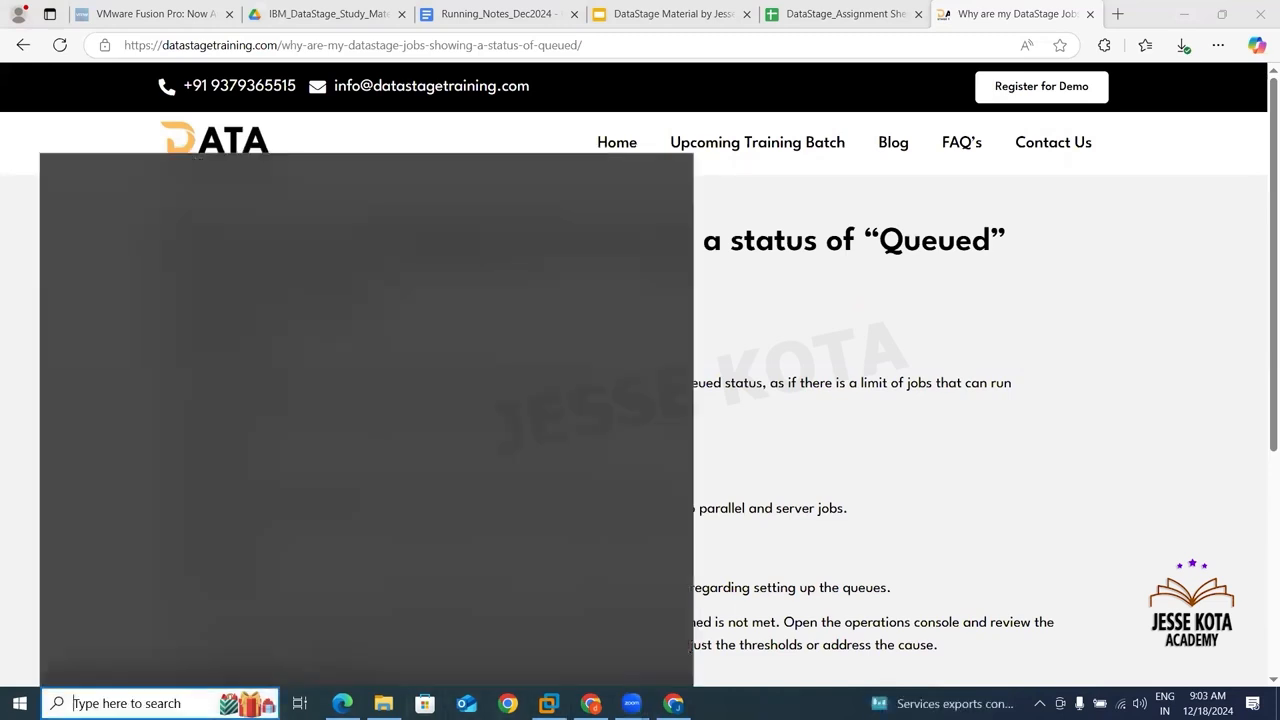
click(508, 12)
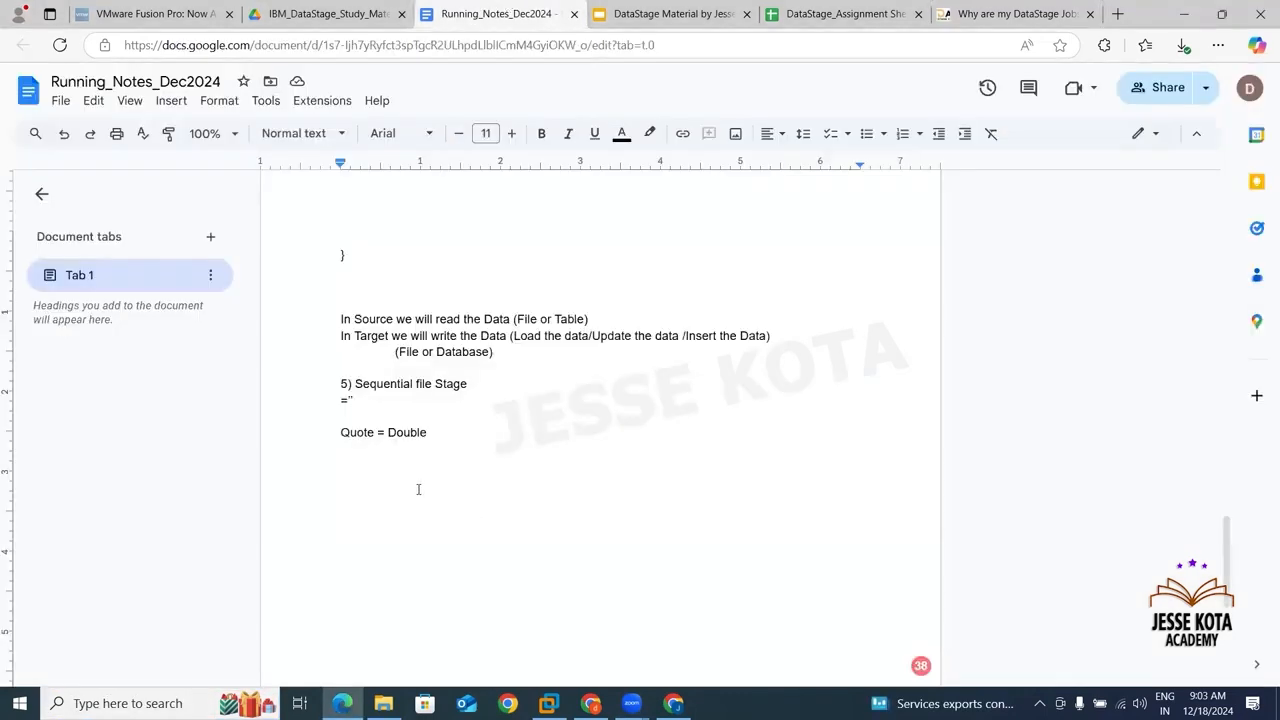
text(Why are my DataStage Jobs showing a status of "Queued" - DataStage Training)
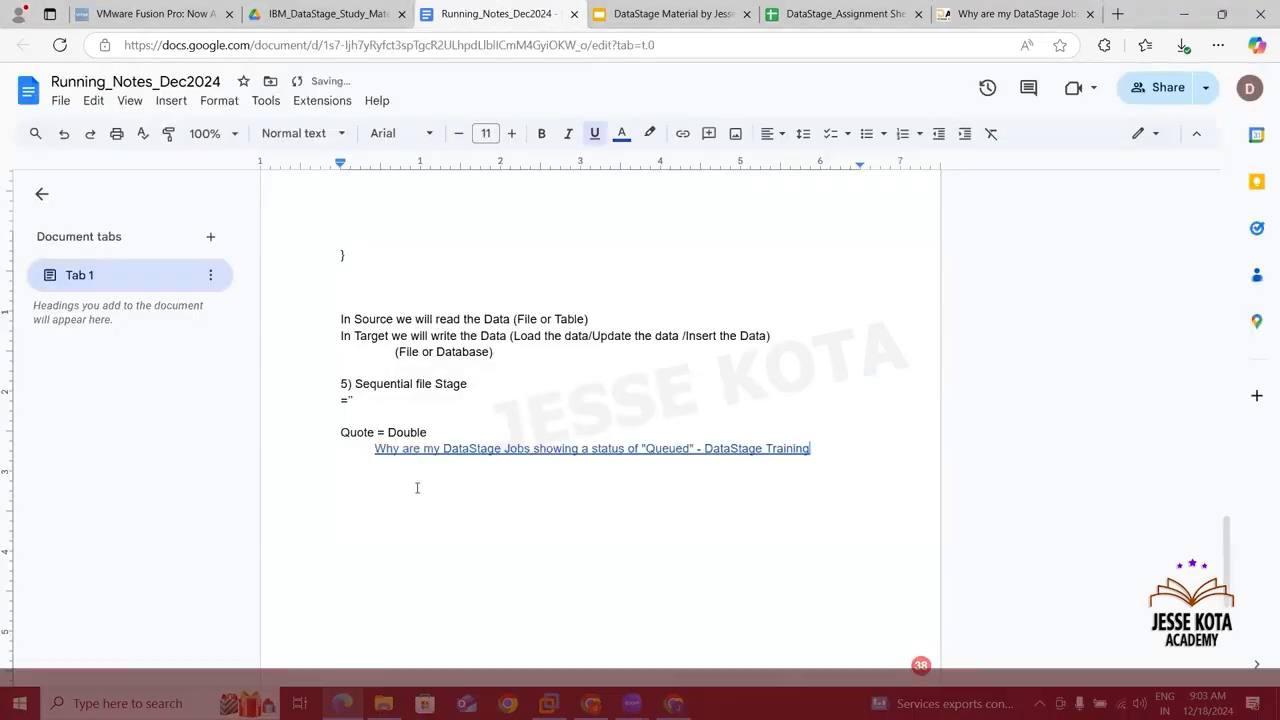
Open a blank Notepad window on the host and paste the article's web address into it
click(127, 703)
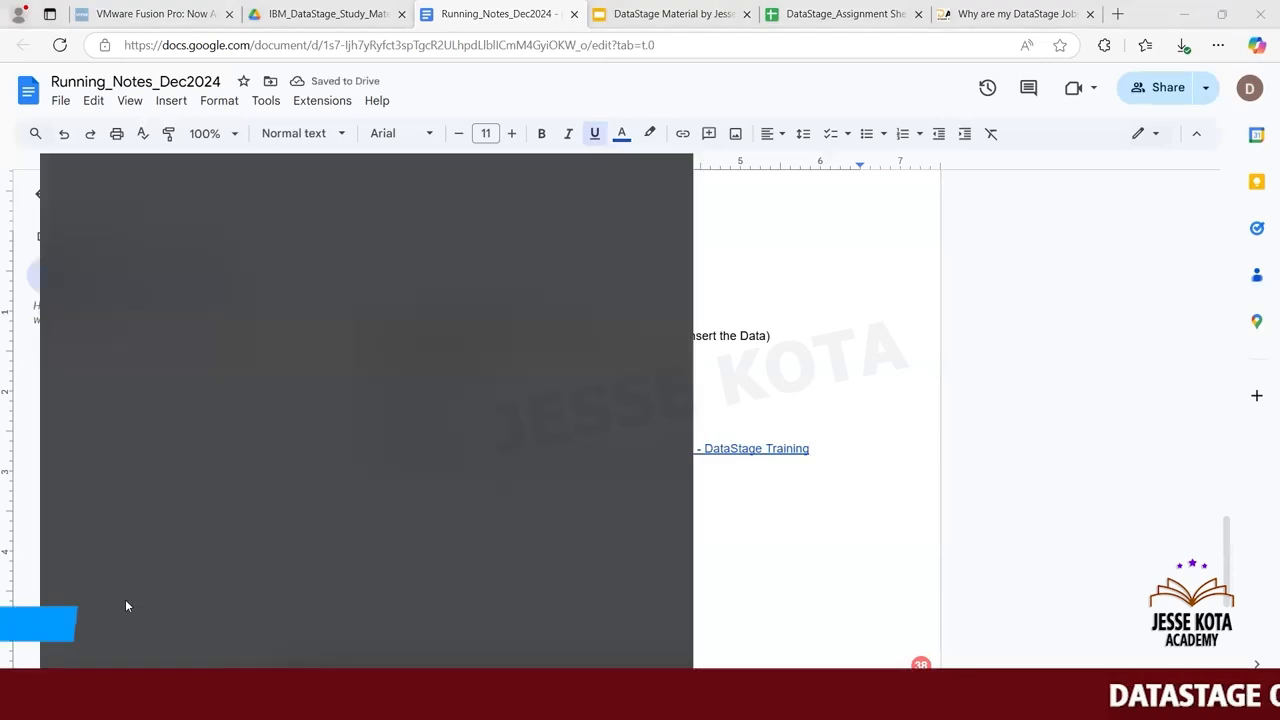
click(144, 554)
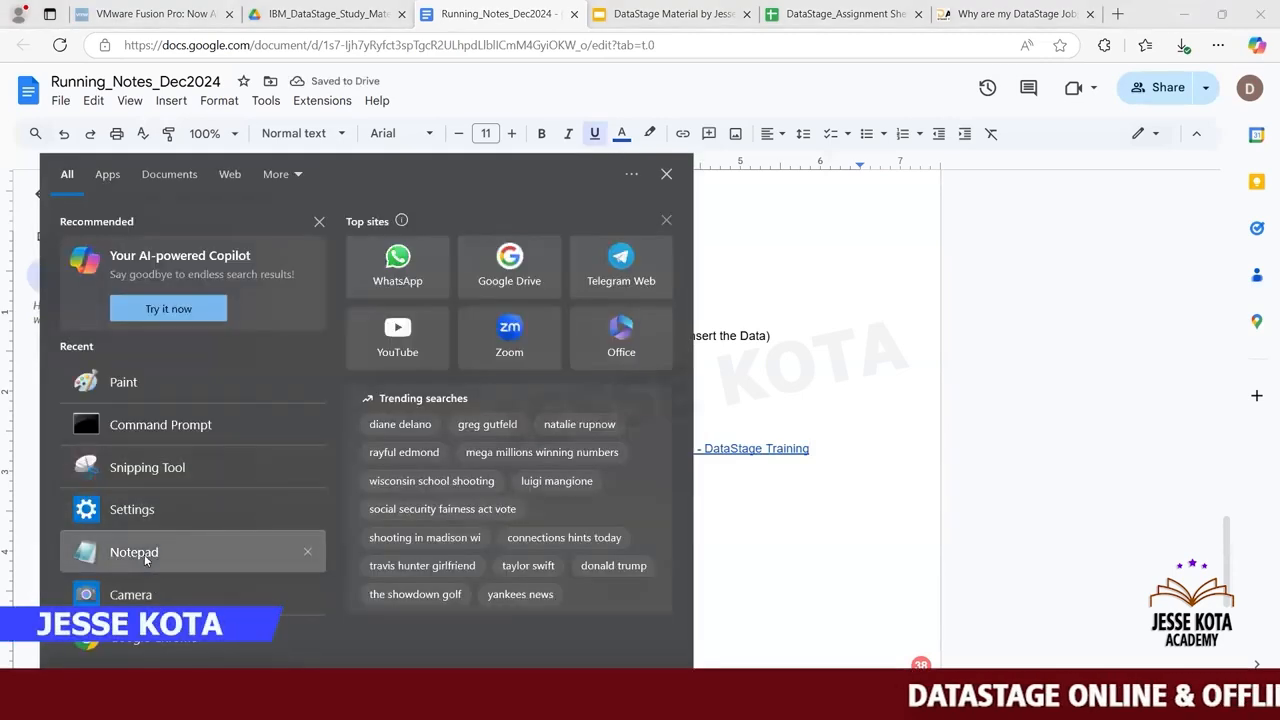
key(ctrl+v)
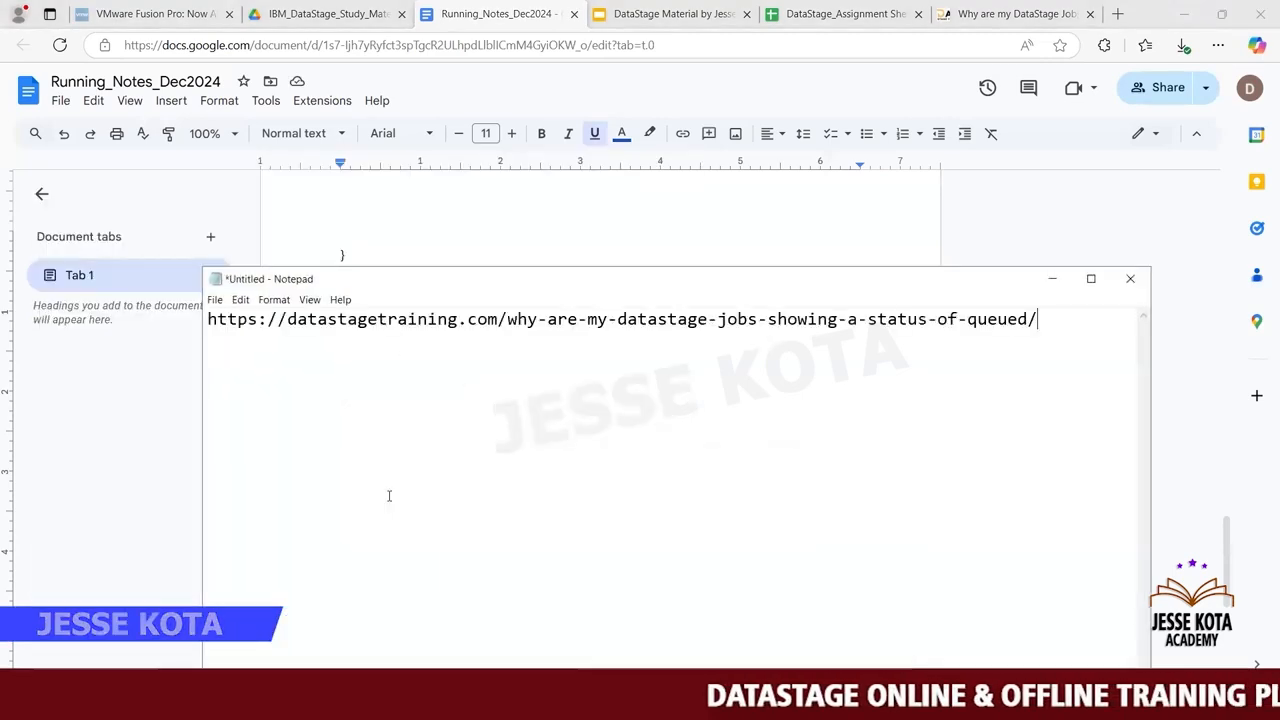
Paste the article's plain web address from Notepad into Running_Notes_Dec2024, below the titled "Queued" status link
key(ctrl+a)
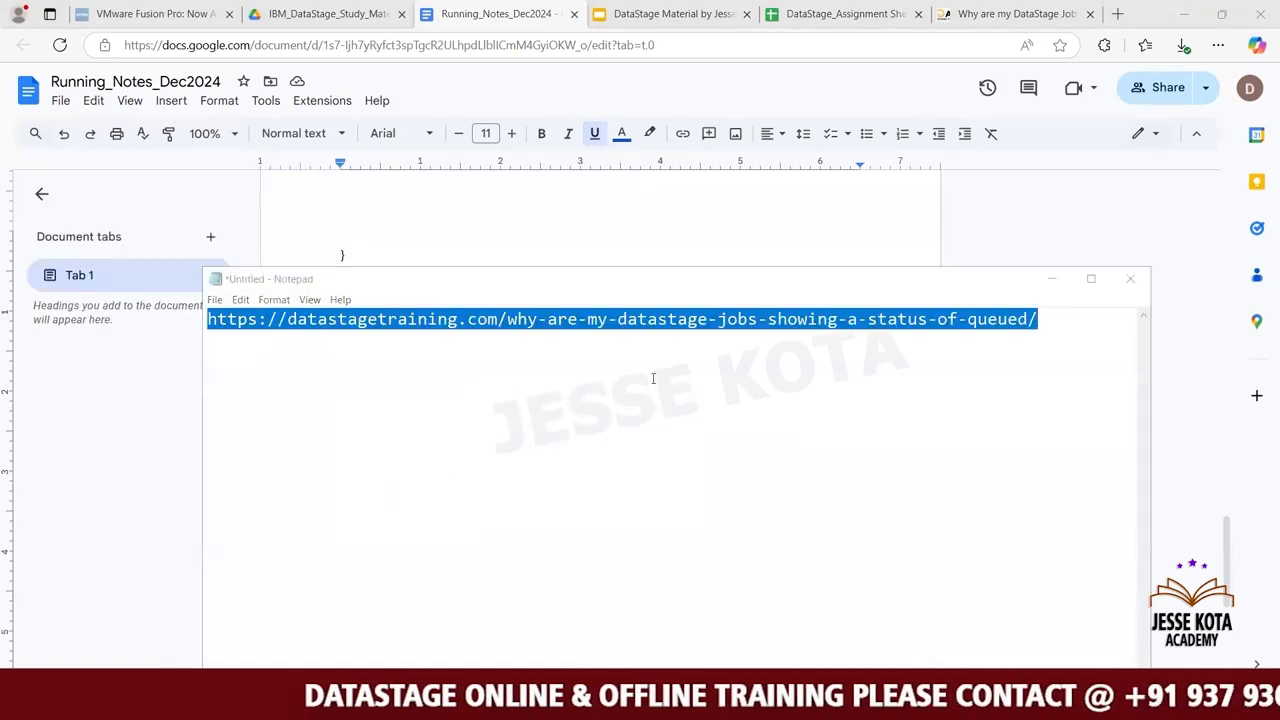
click(1055, 280)
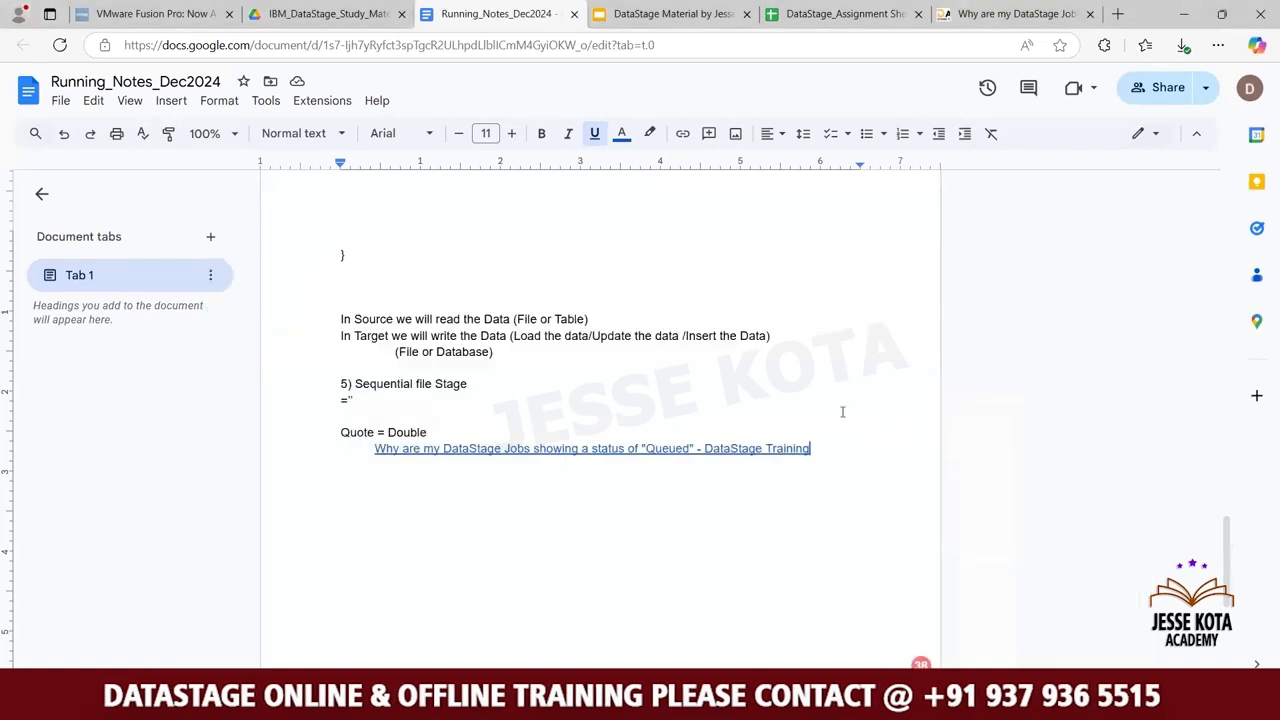
key(Return)
key(Return)
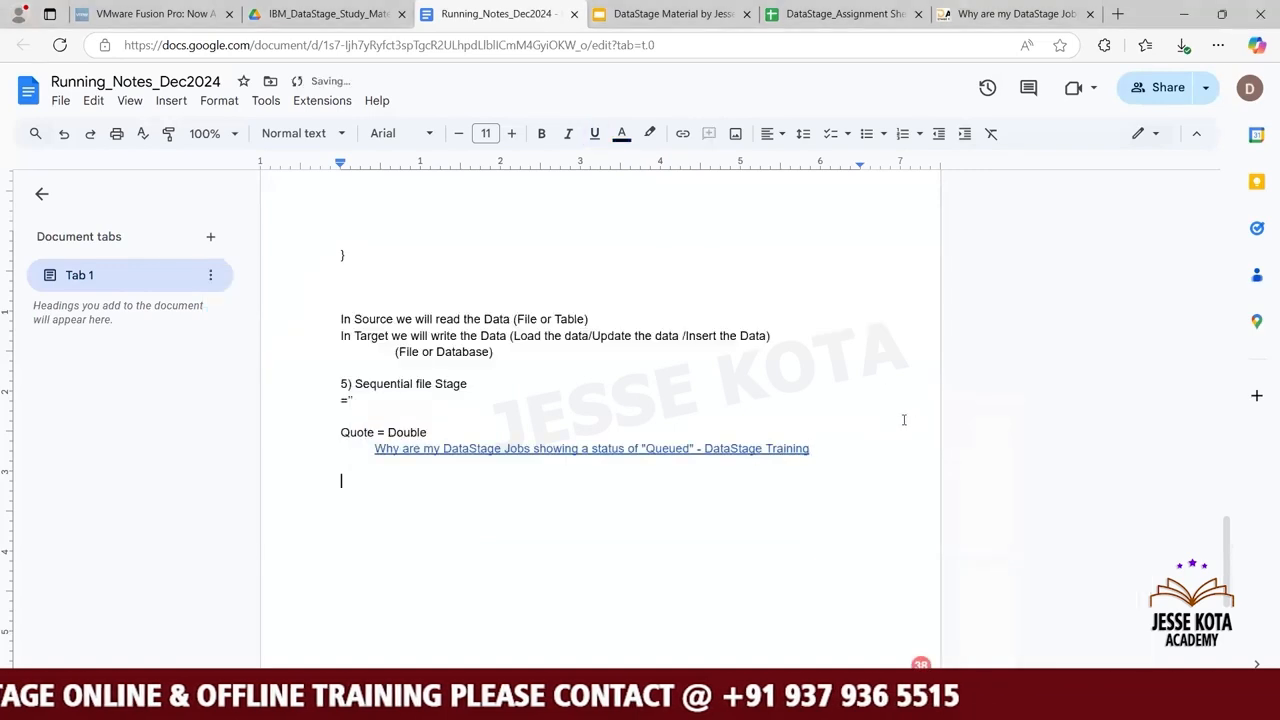
key(ctrl+v)
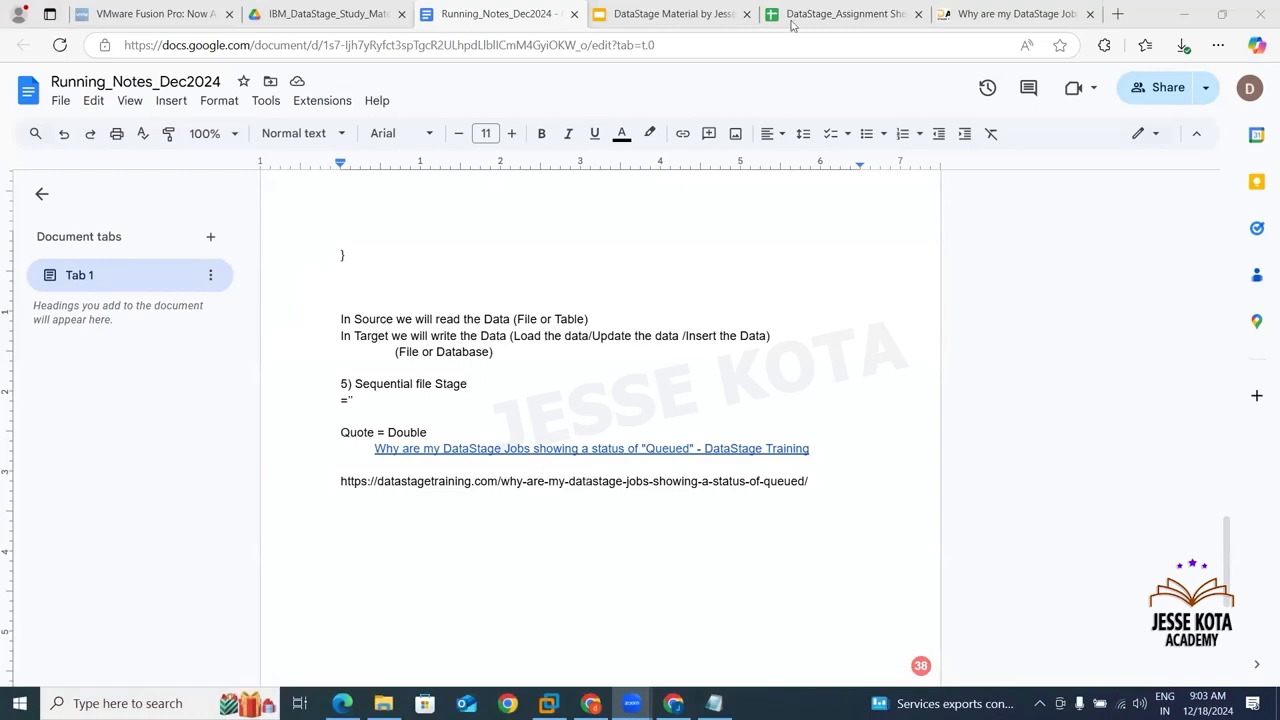
Check assignment 2 in DataStage_Assignment Sheet, and list EMP_Pipe.txt, EMP_Comma.txt, EMP_Tab.txt and EMP_Comma.csv below the article address in Running_Notes_Dec2024
click(840, 14)
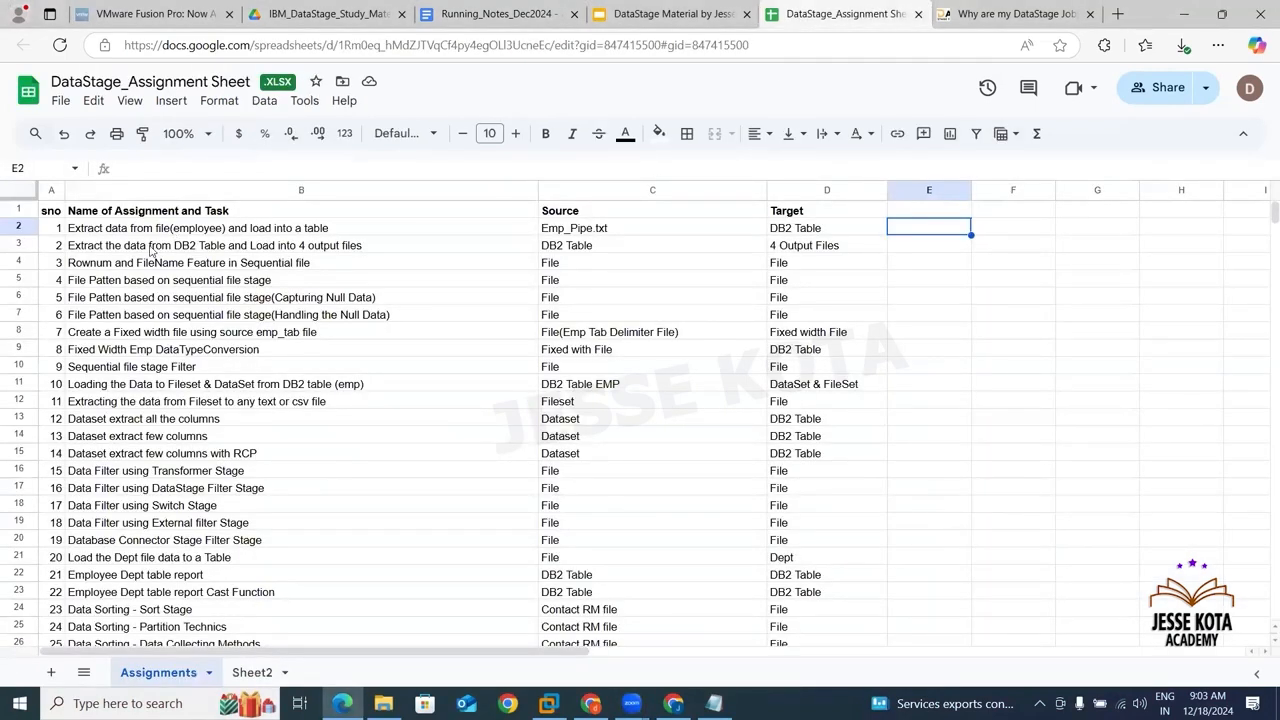
click(150, 252)
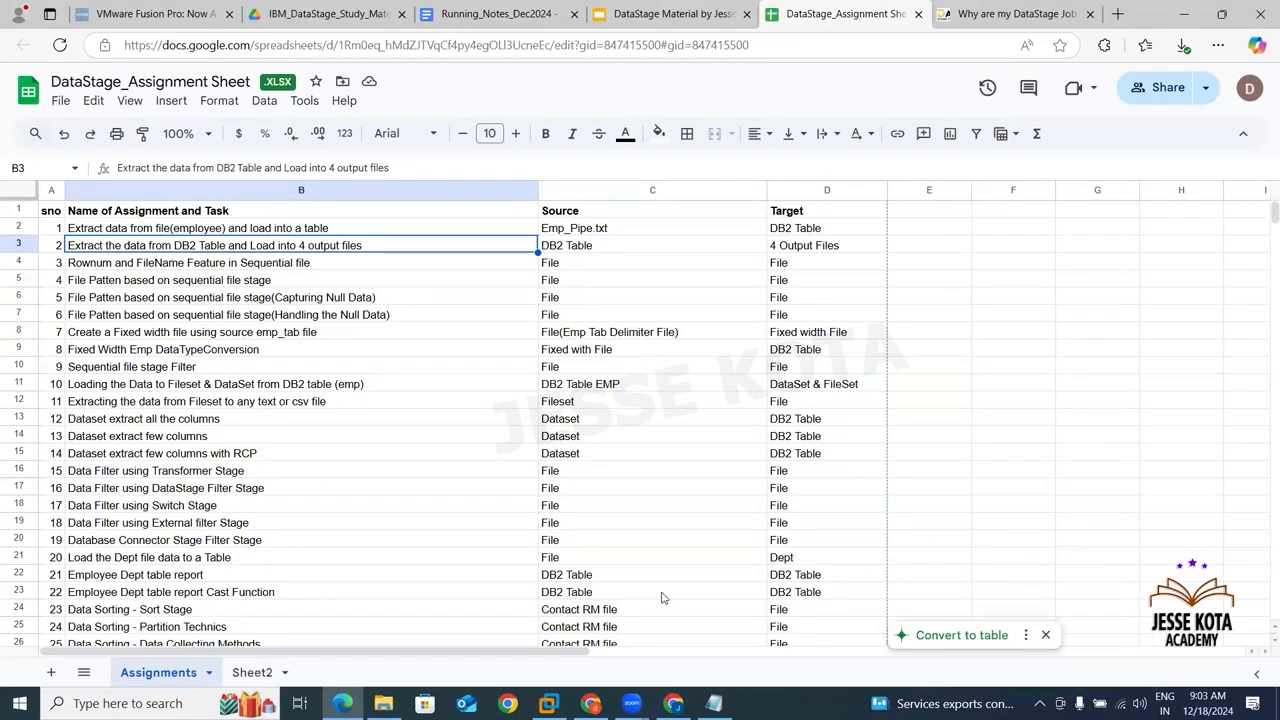
click(458, 8)
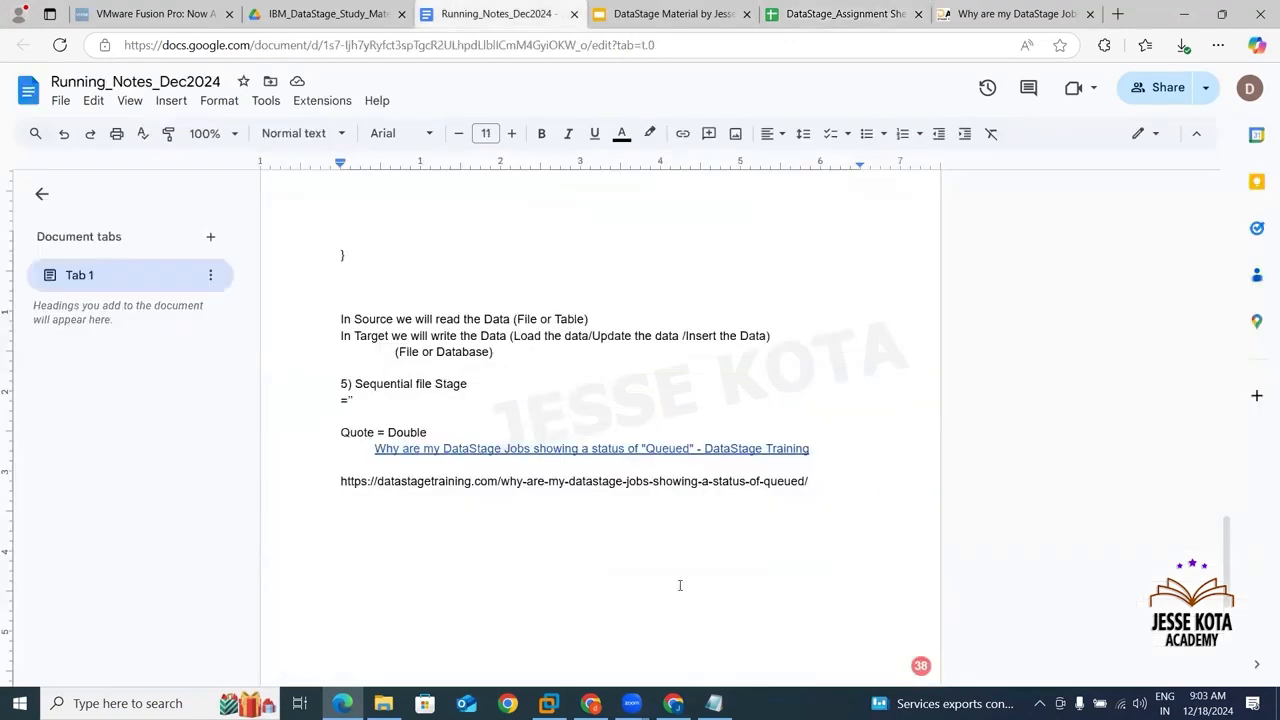
key(Return)
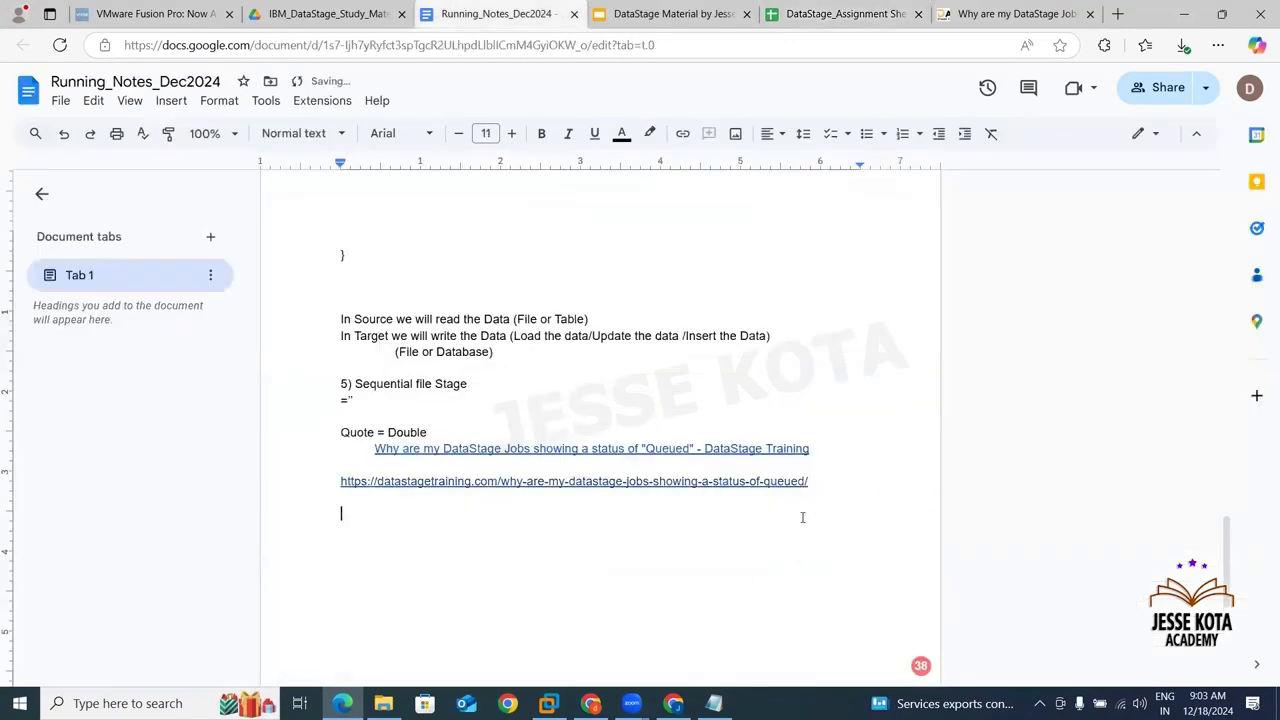
text(EMP_)
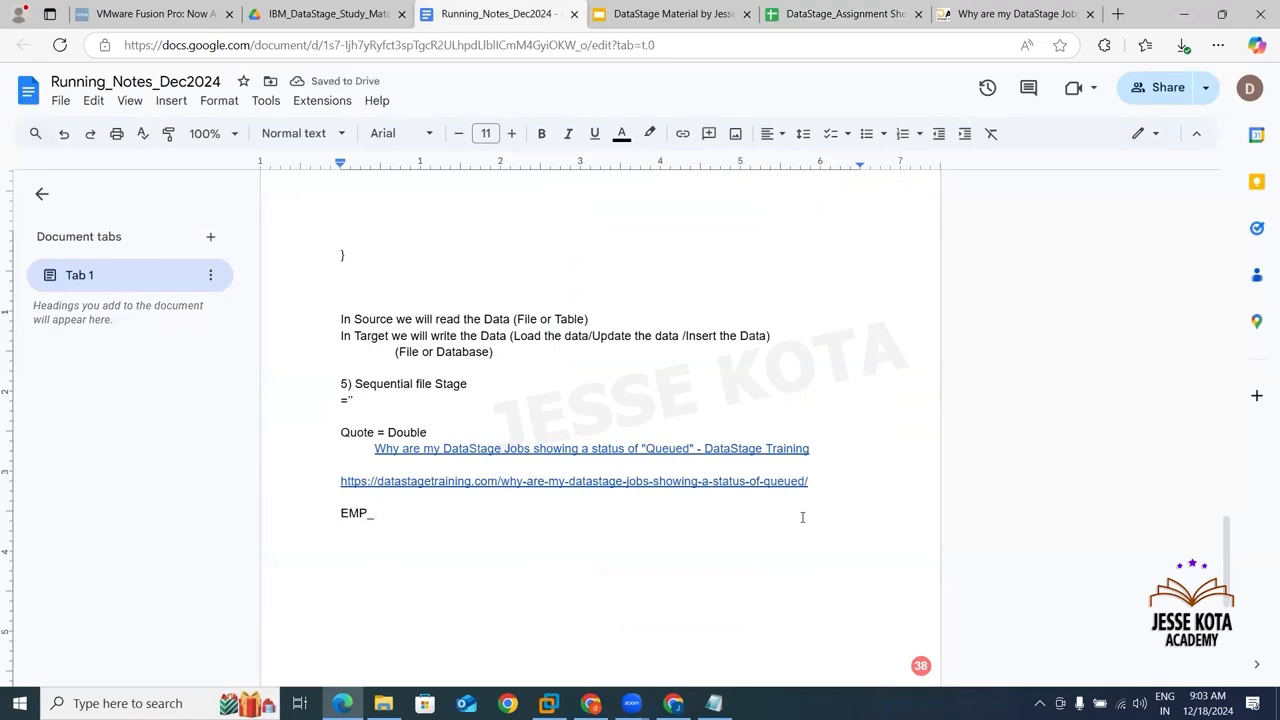
text(Pipe.txt)
key(Return)
text(EM)
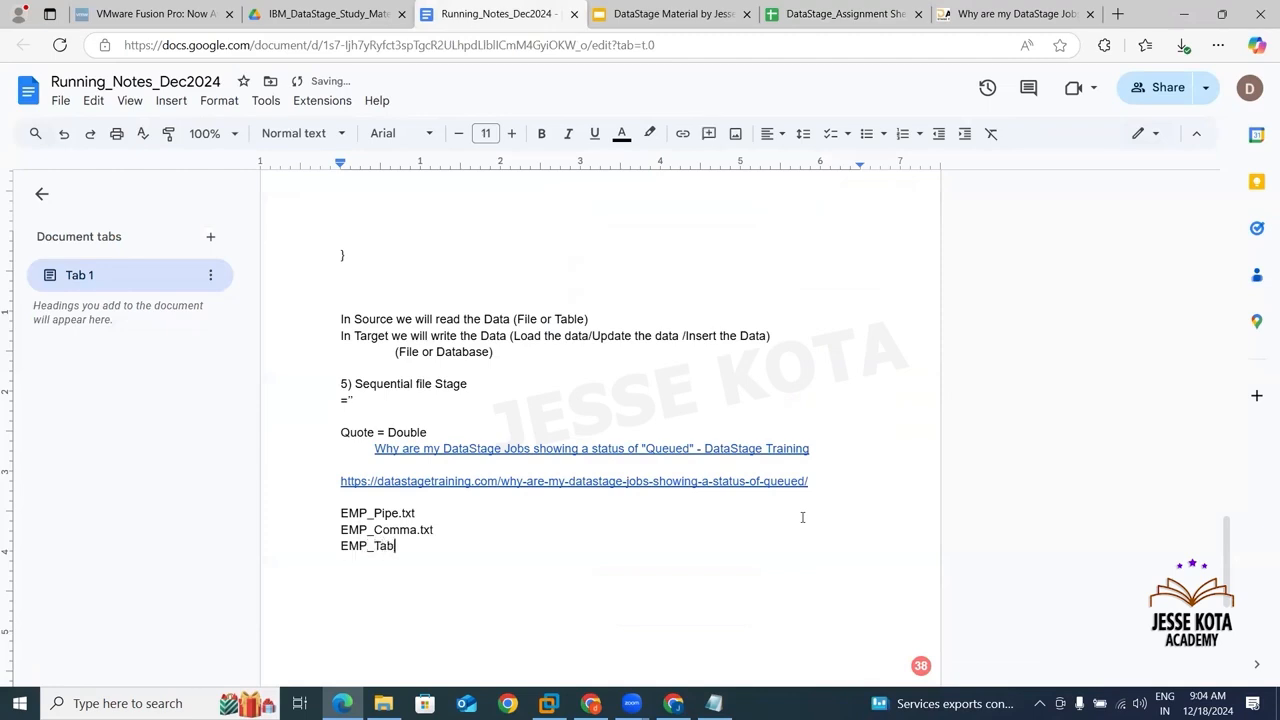
text(EMP_Comma.csv)
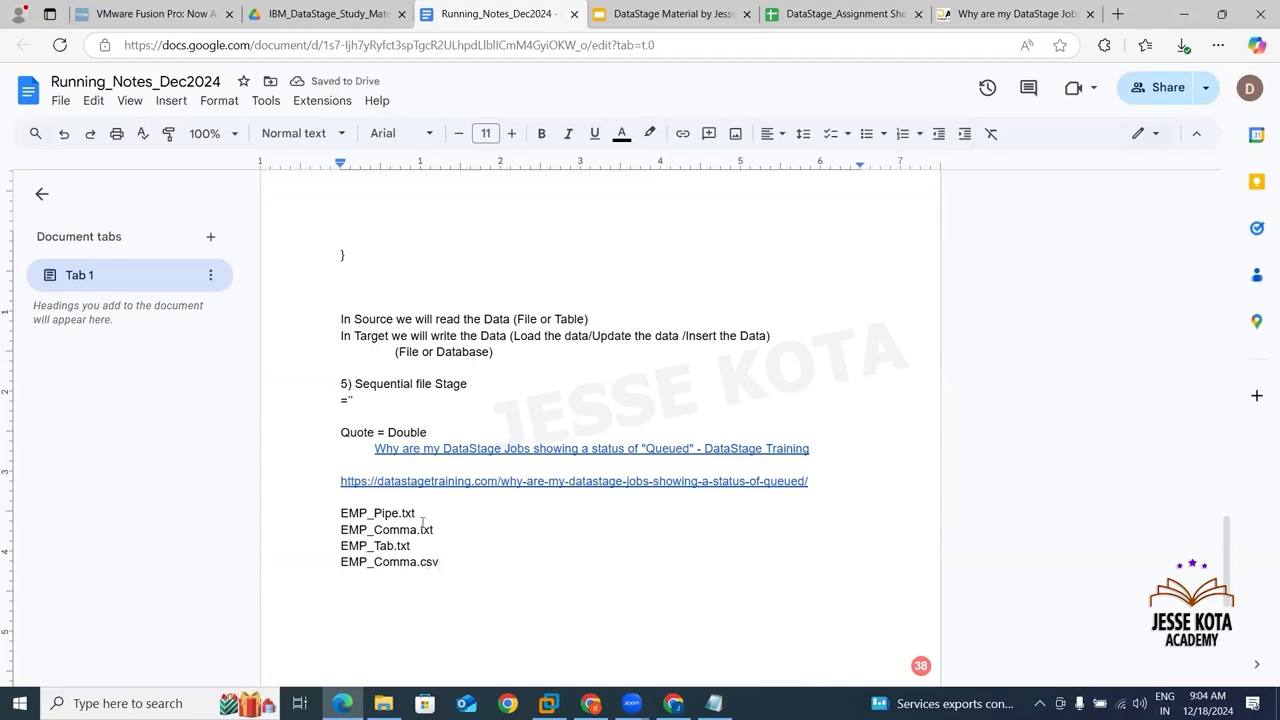
Review assignment 2's DB2 Table source in the assignment sheet, then switch to SqlDbx, reconnect to XMETA and select the DSADM schema
click(789, 13)
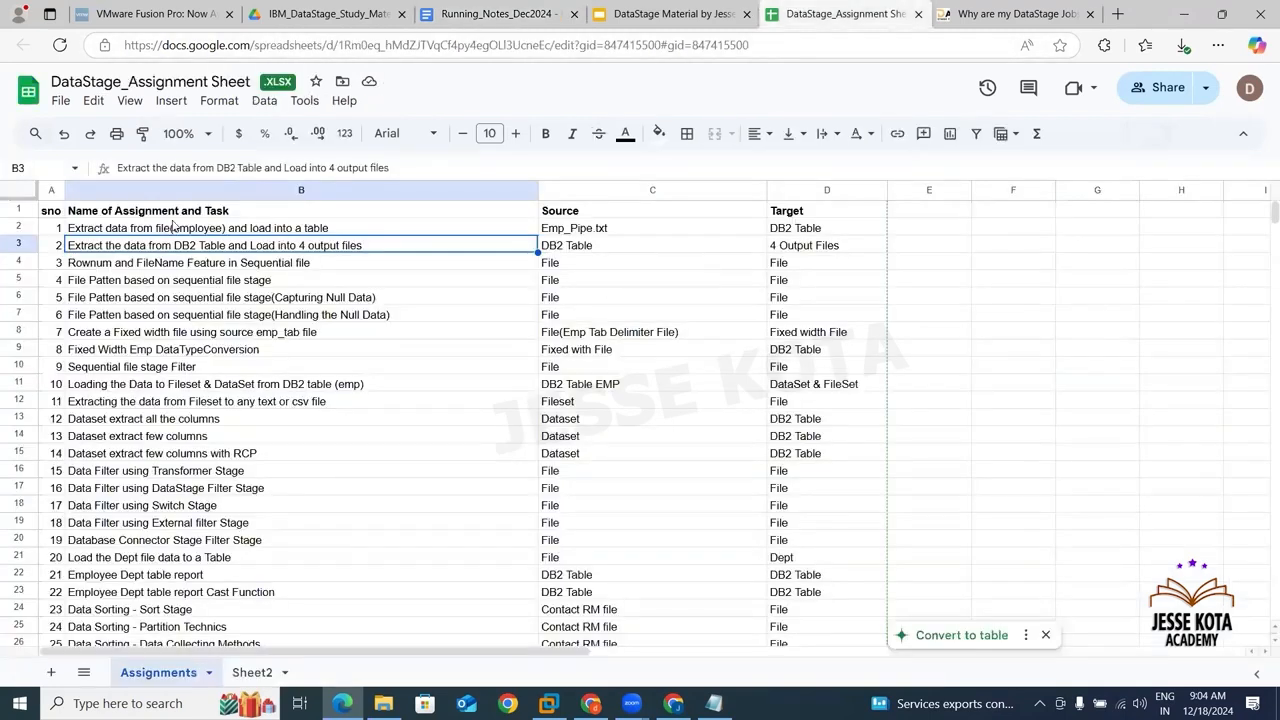
click(578, 251)
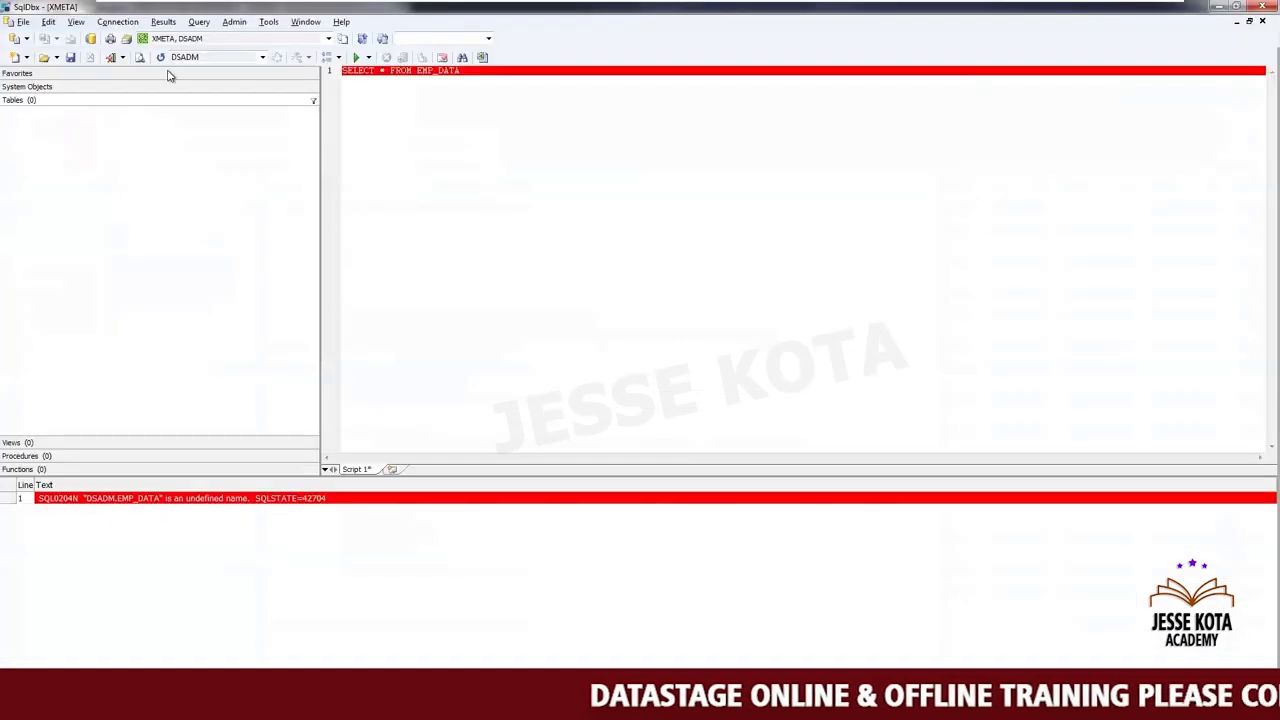
click(115, 22)
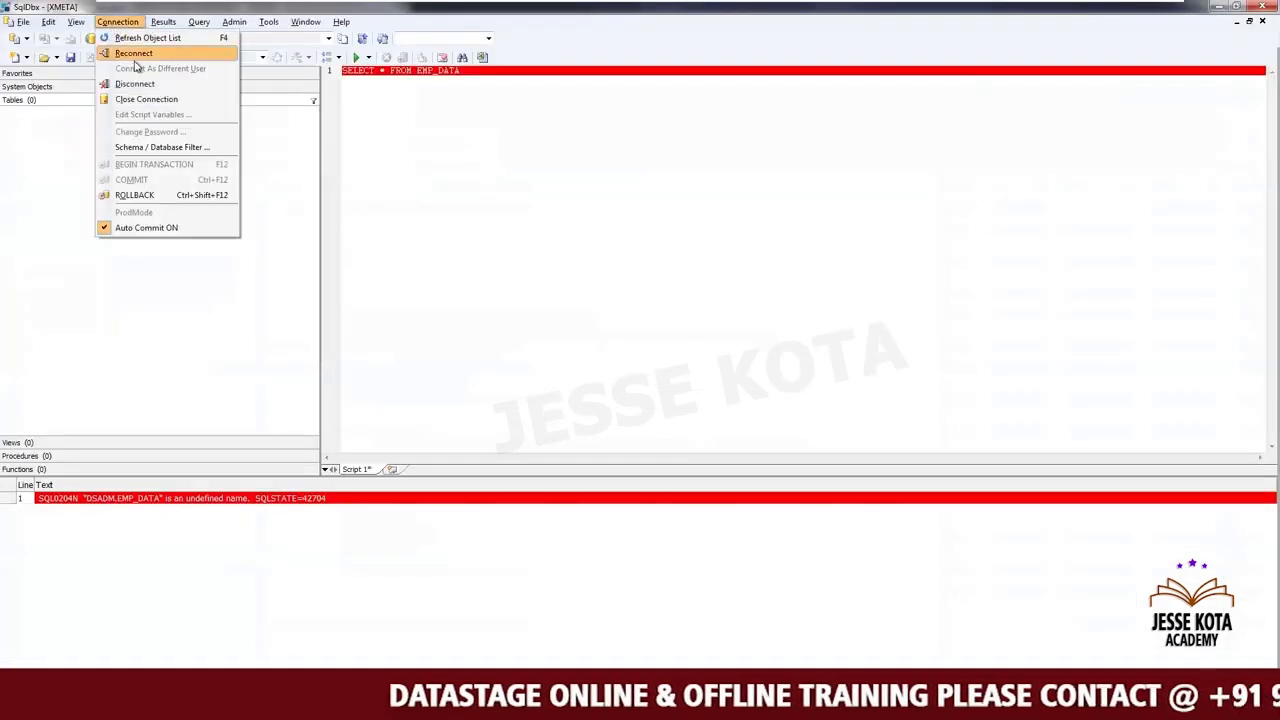
click(134, 54)
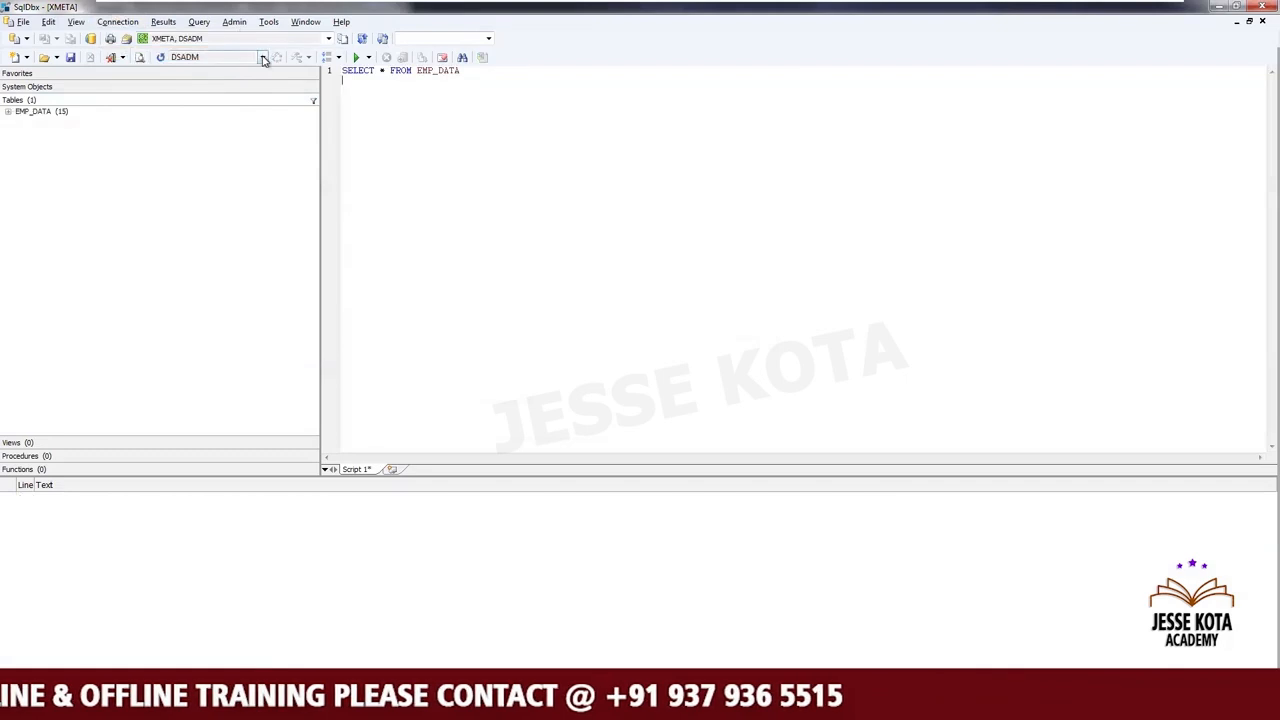
click(117, 21)
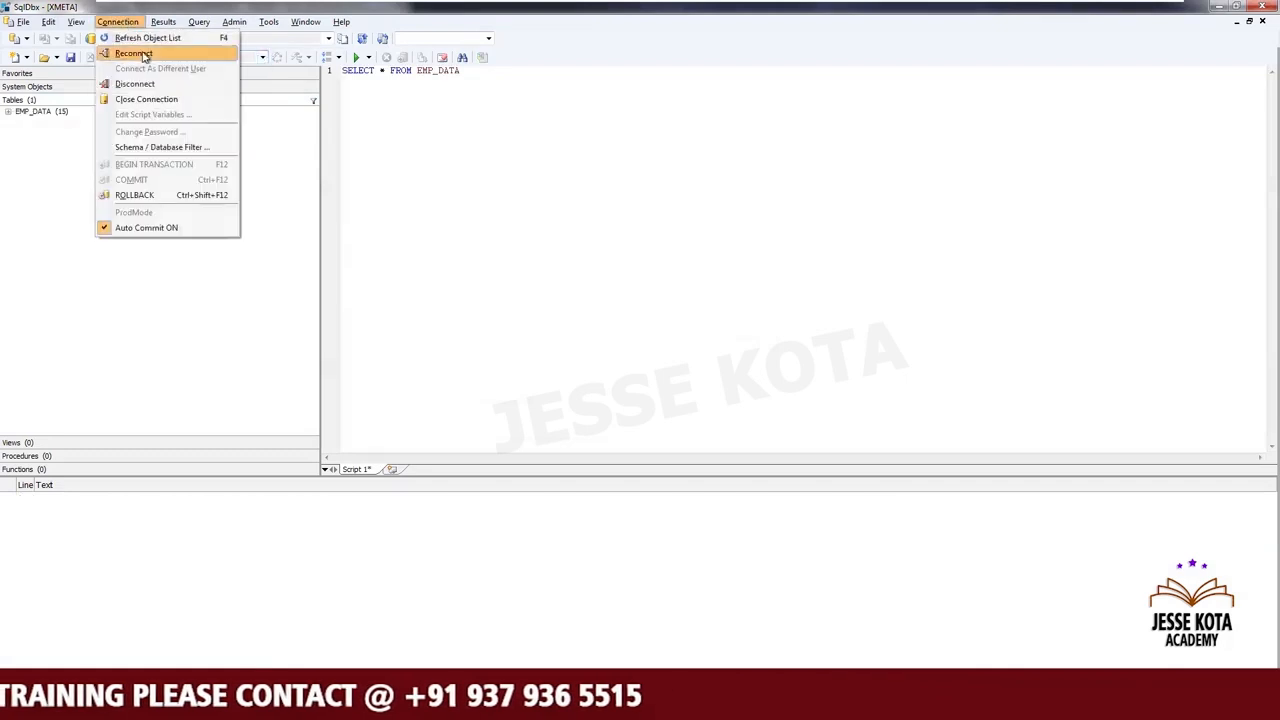
click(134, 53)
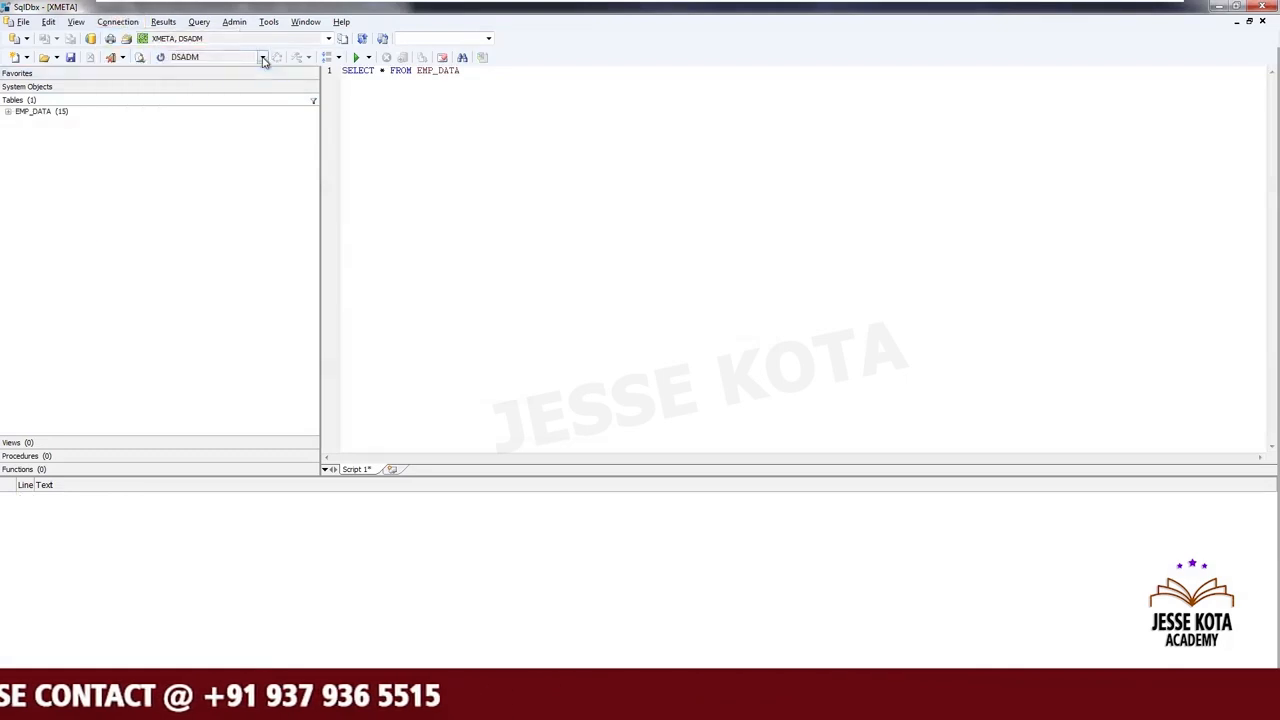
click(262, 58)
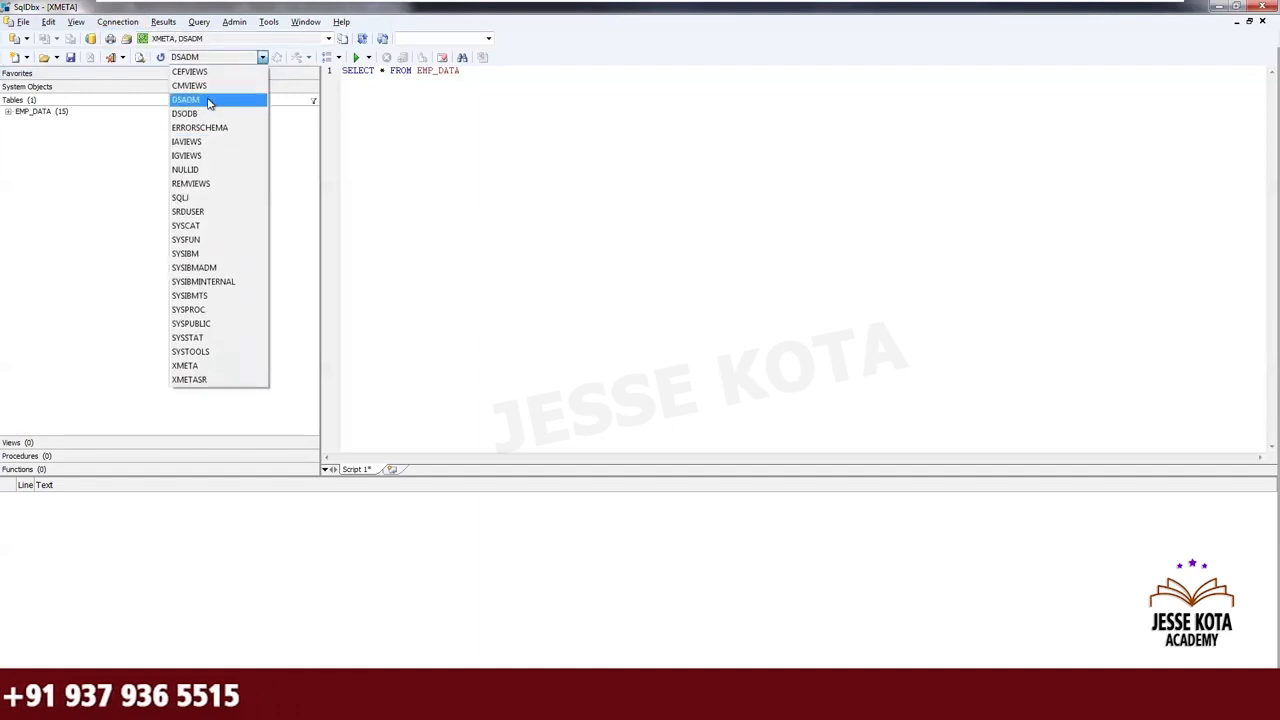
click(209, 103)
Query all rows of the EMP_DATA table and enlarge the results area to view them
click(58, 113)
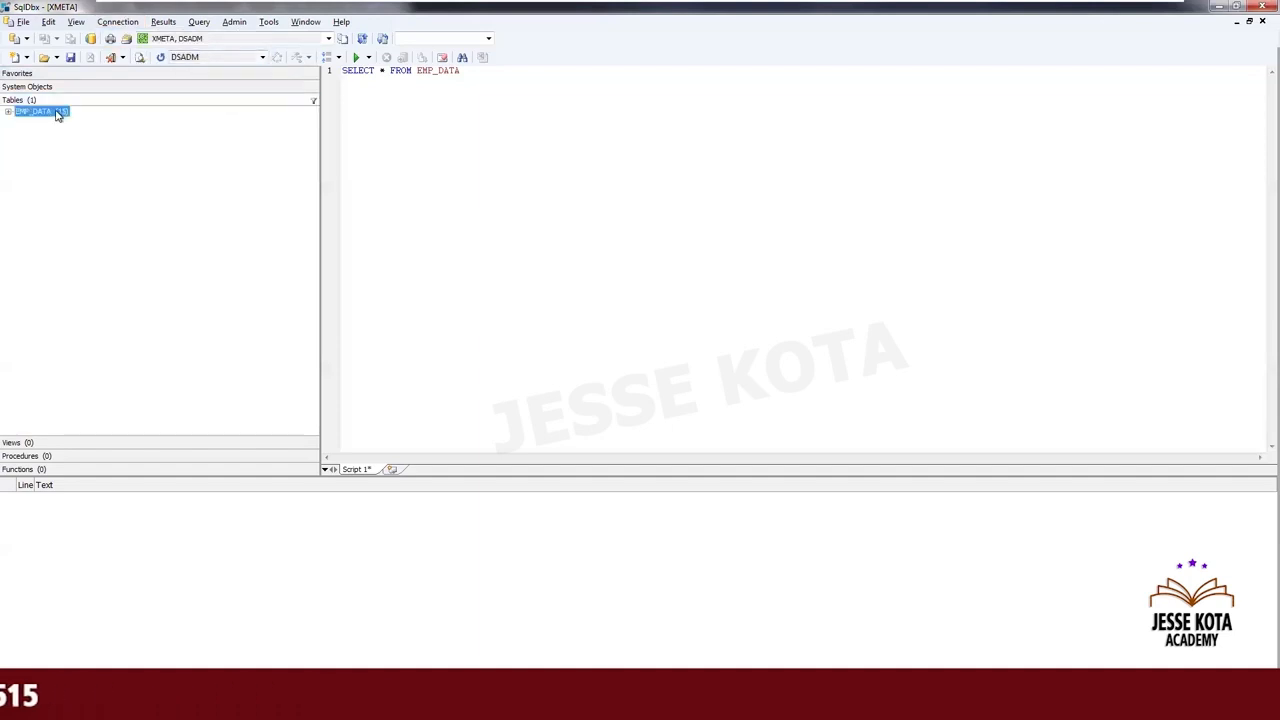
right_click(57, 113)
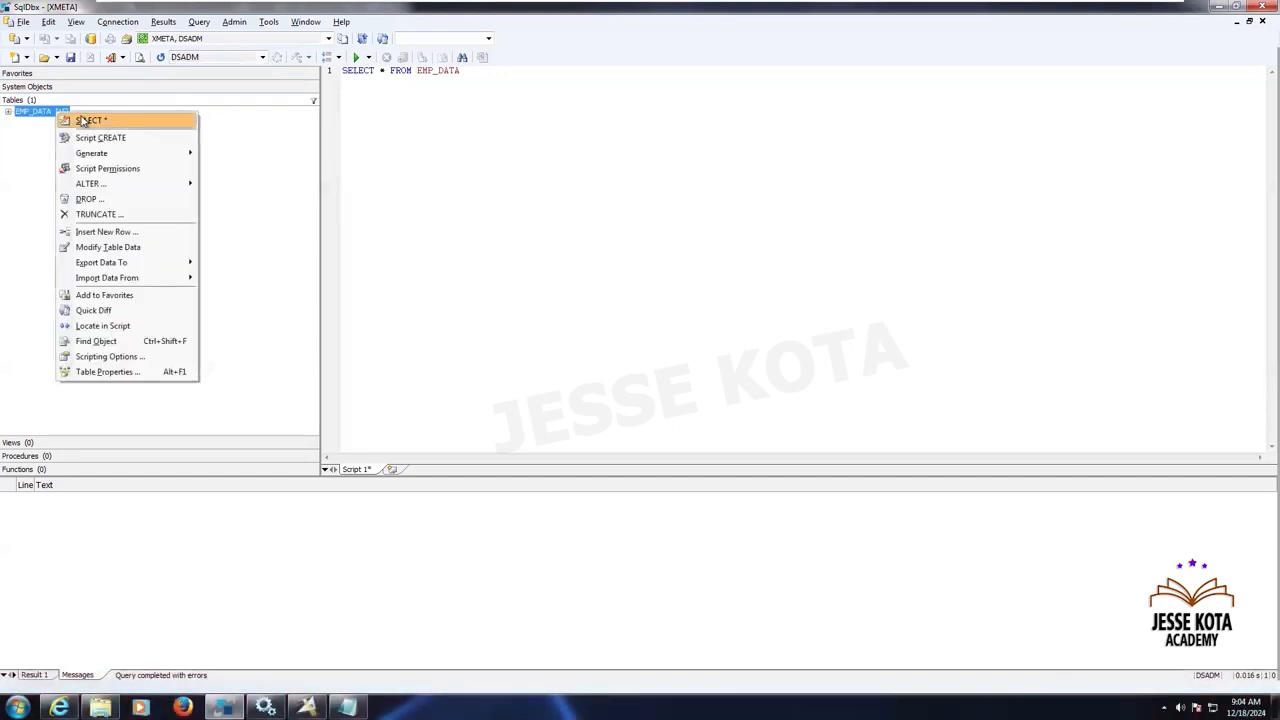
click(88, 120)
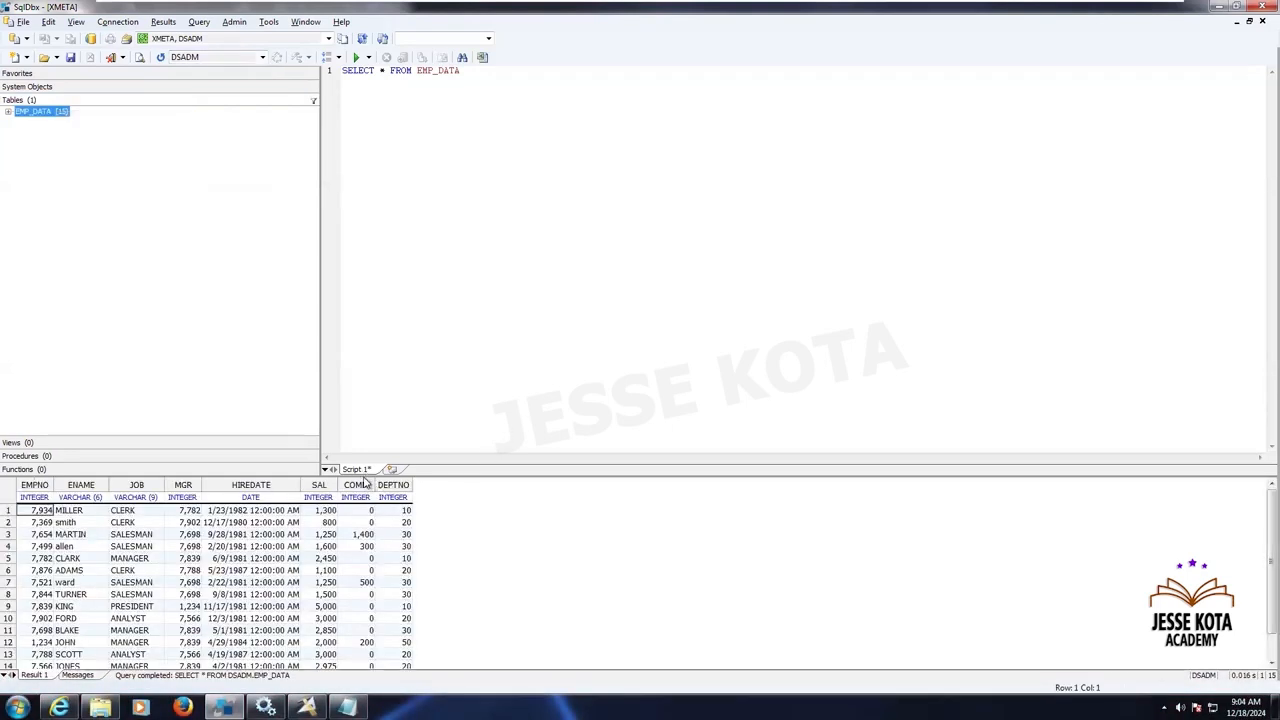
drag(363, 477, 362, 304)
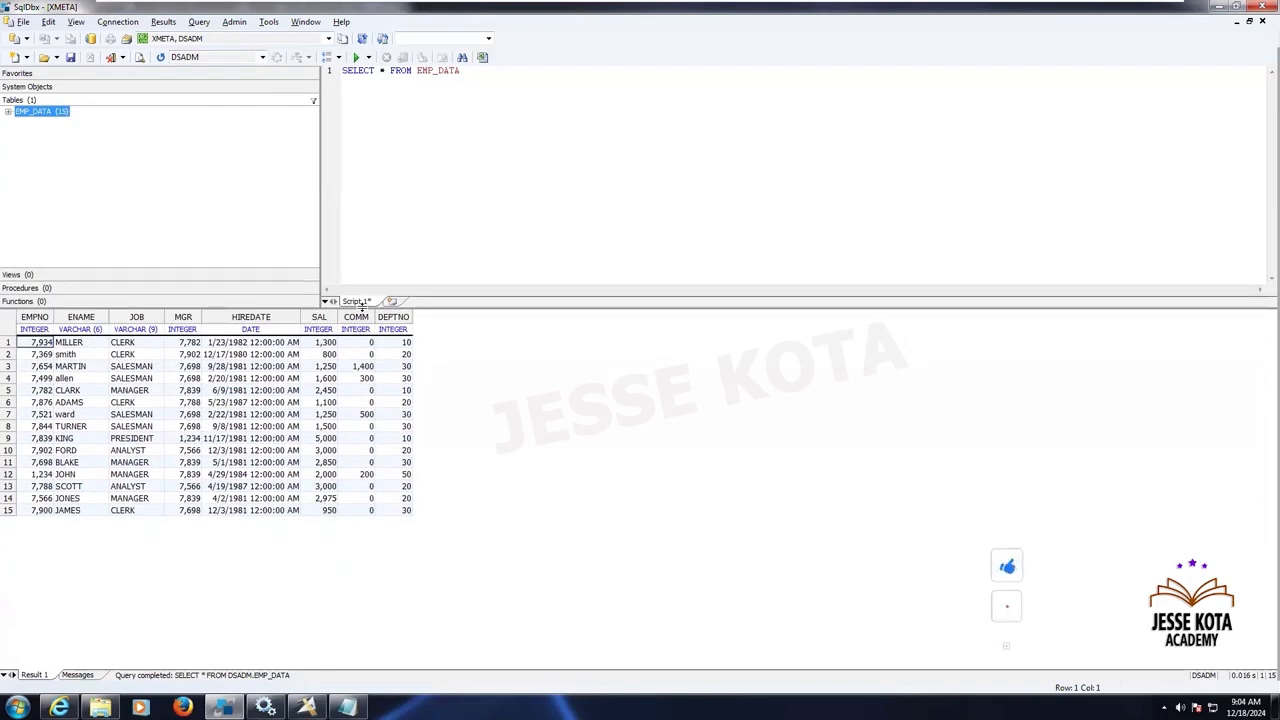
click(449, 137)
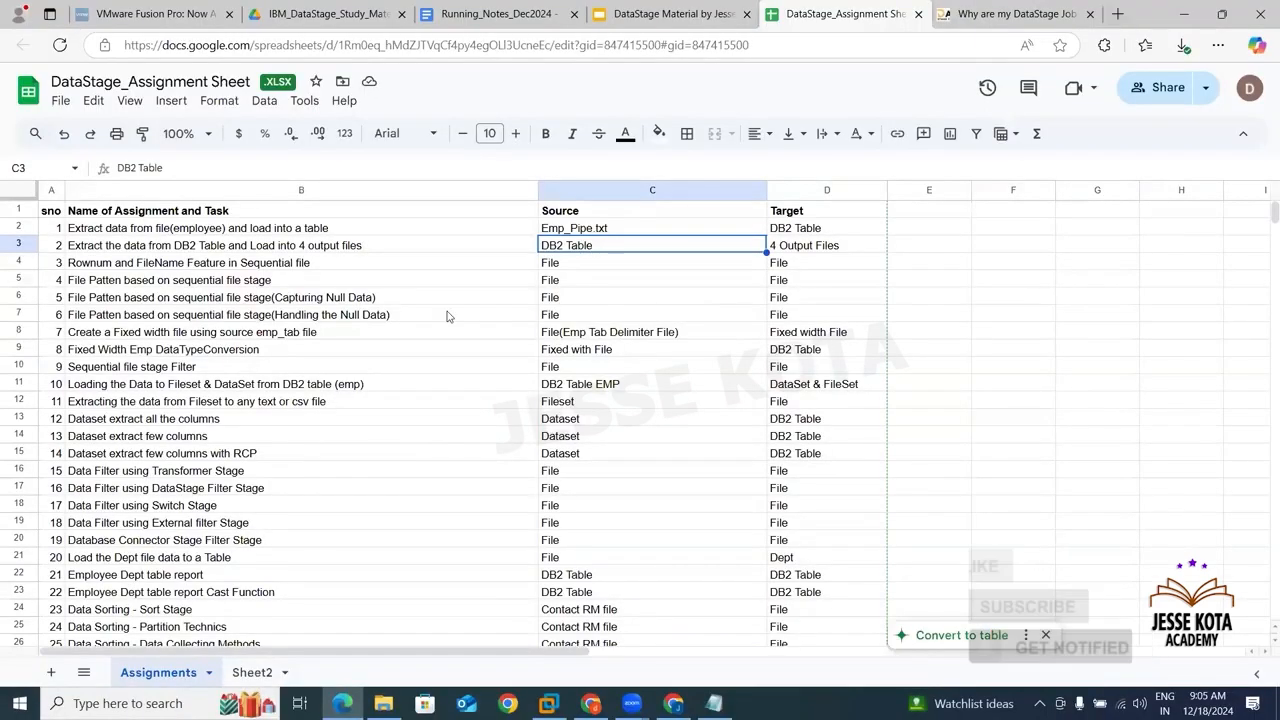
Go through assignments 2 to 4 in the Name of Assignment and Task column of DataStage_Assignment Sheet
click(277, 264)
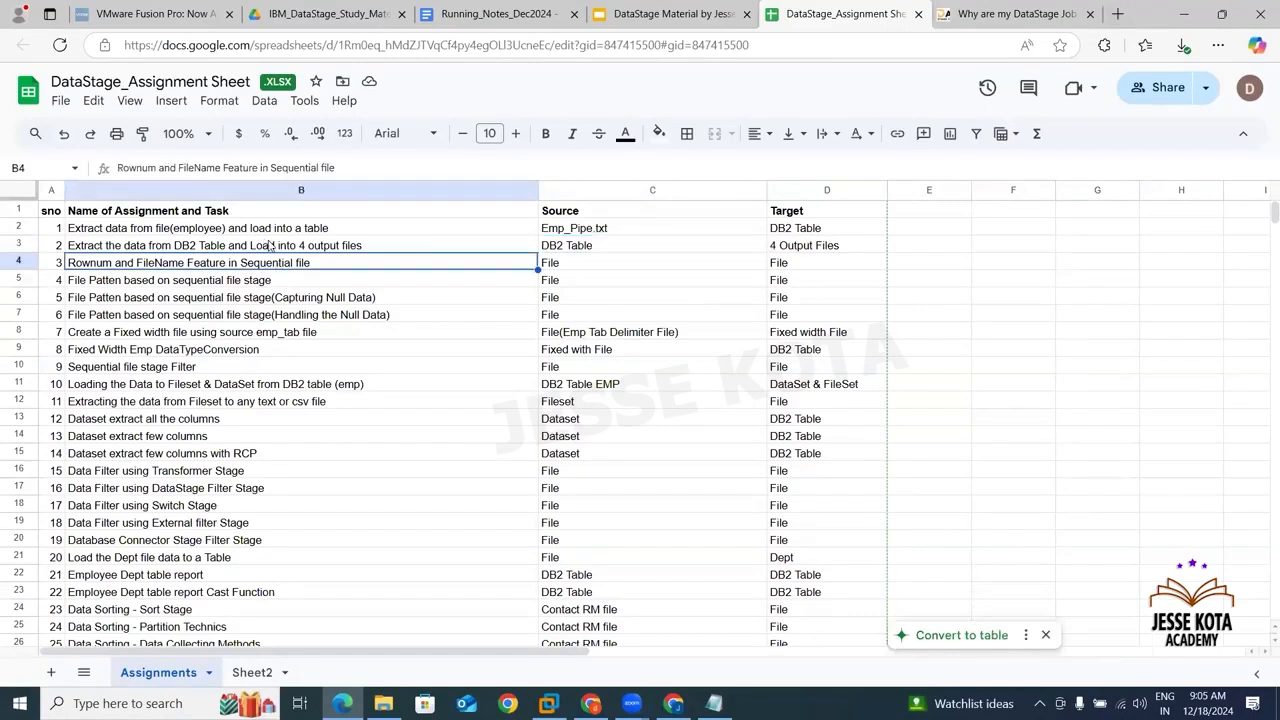
click(270, 245)
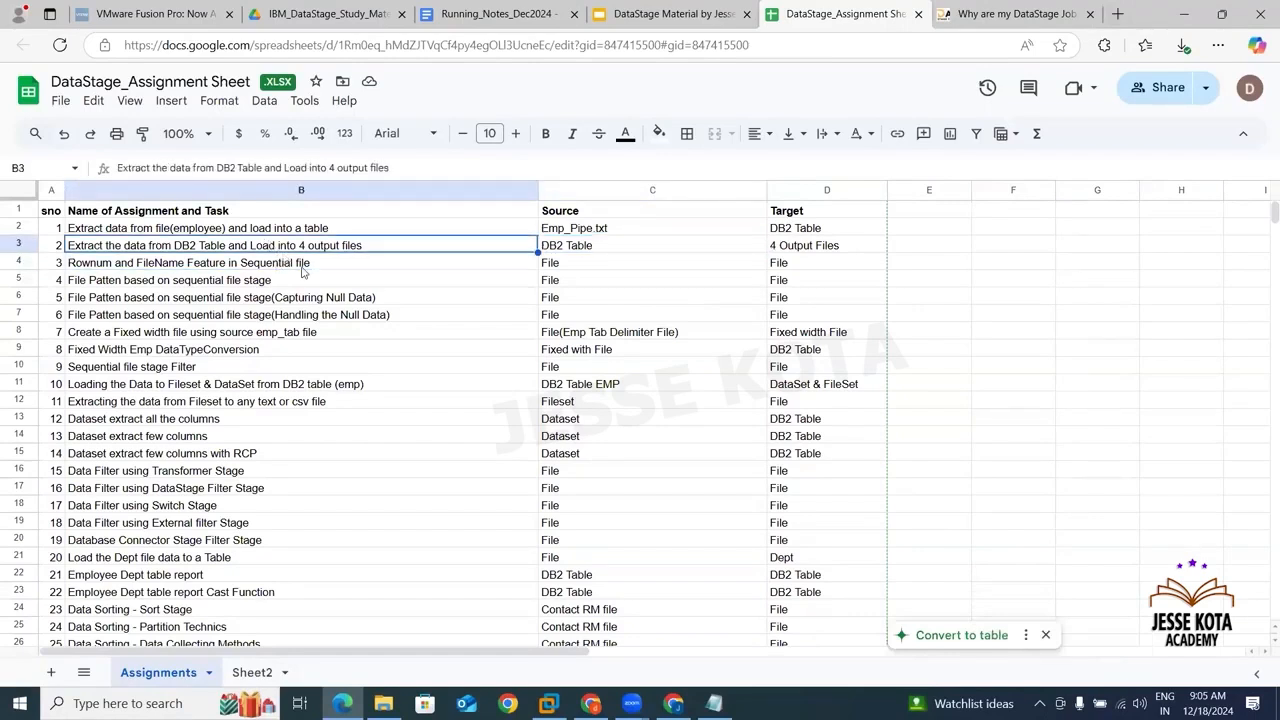
click(187, 281)
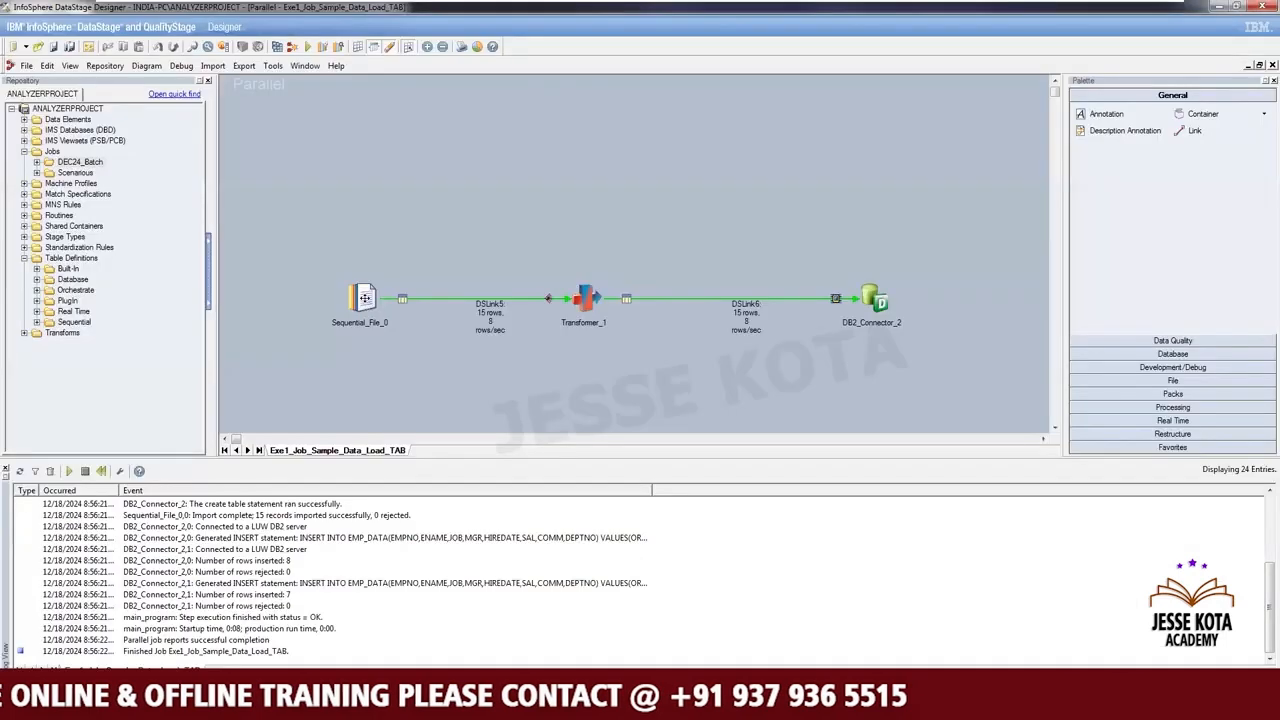
In DataStage Designer, open the output format properties of Sequential_File_0 and select the Quote field default
double_click(365, 305)
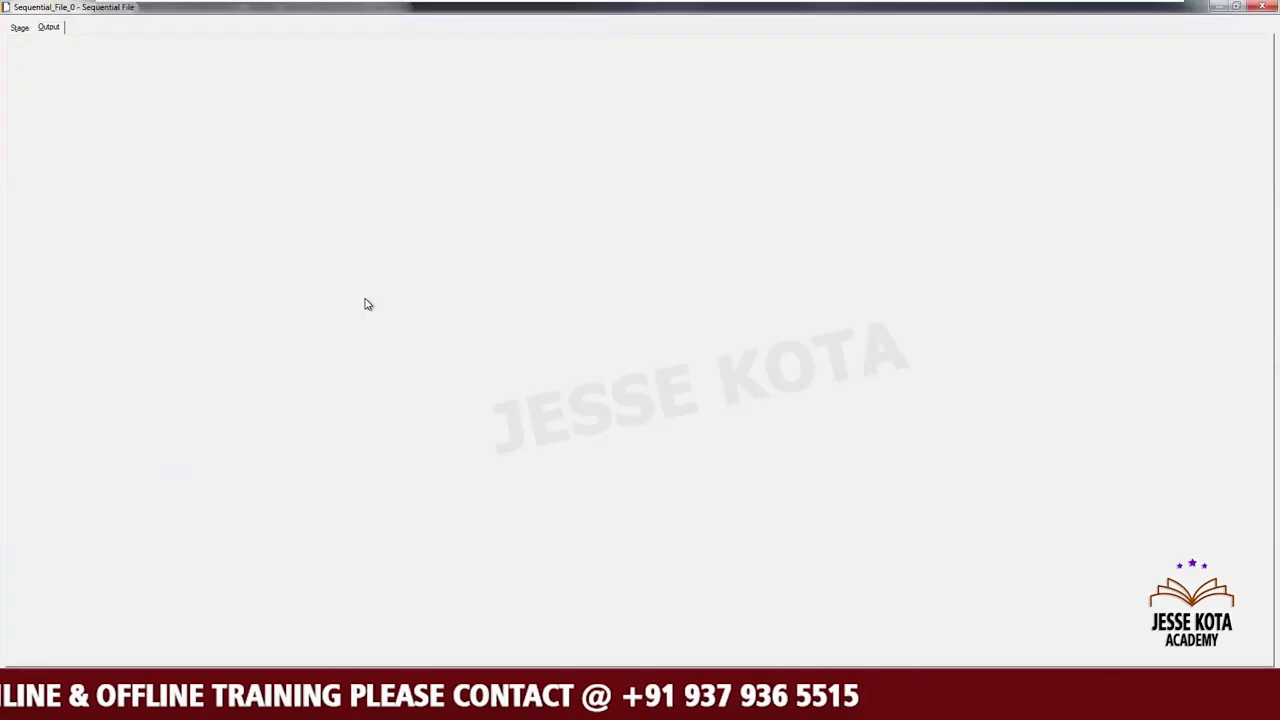
click(97, 81)
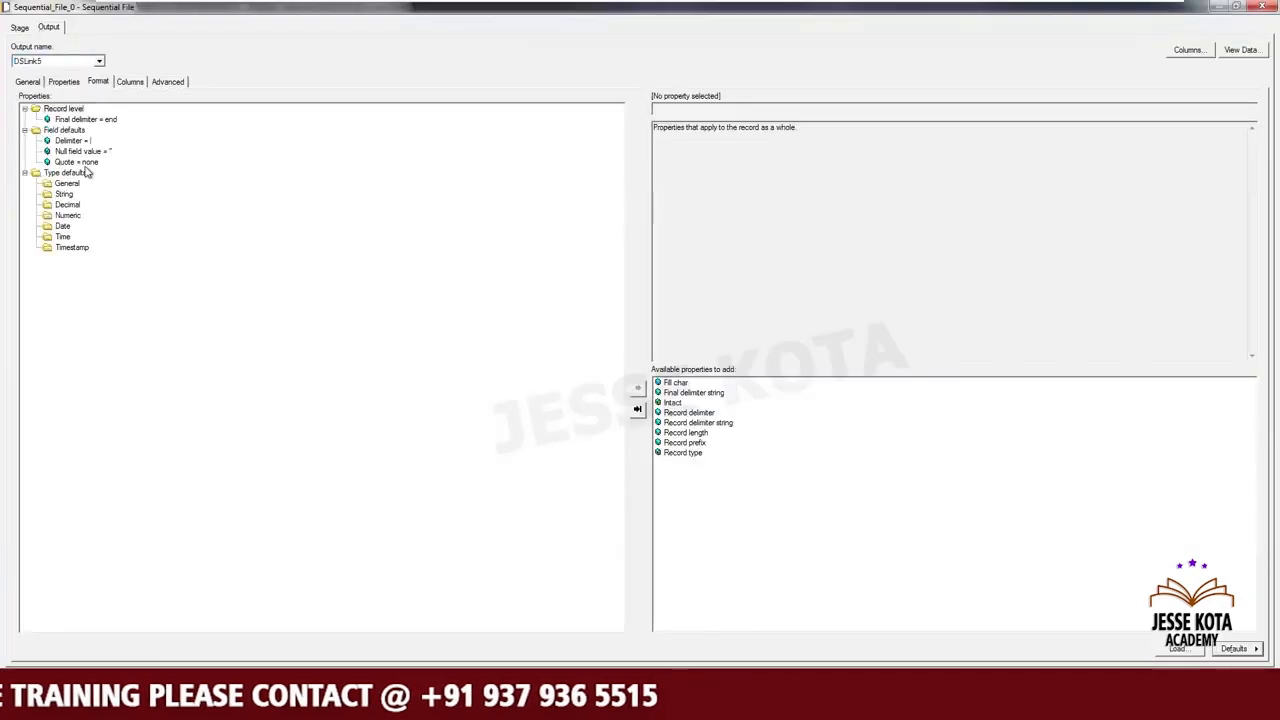
click(77, 162)
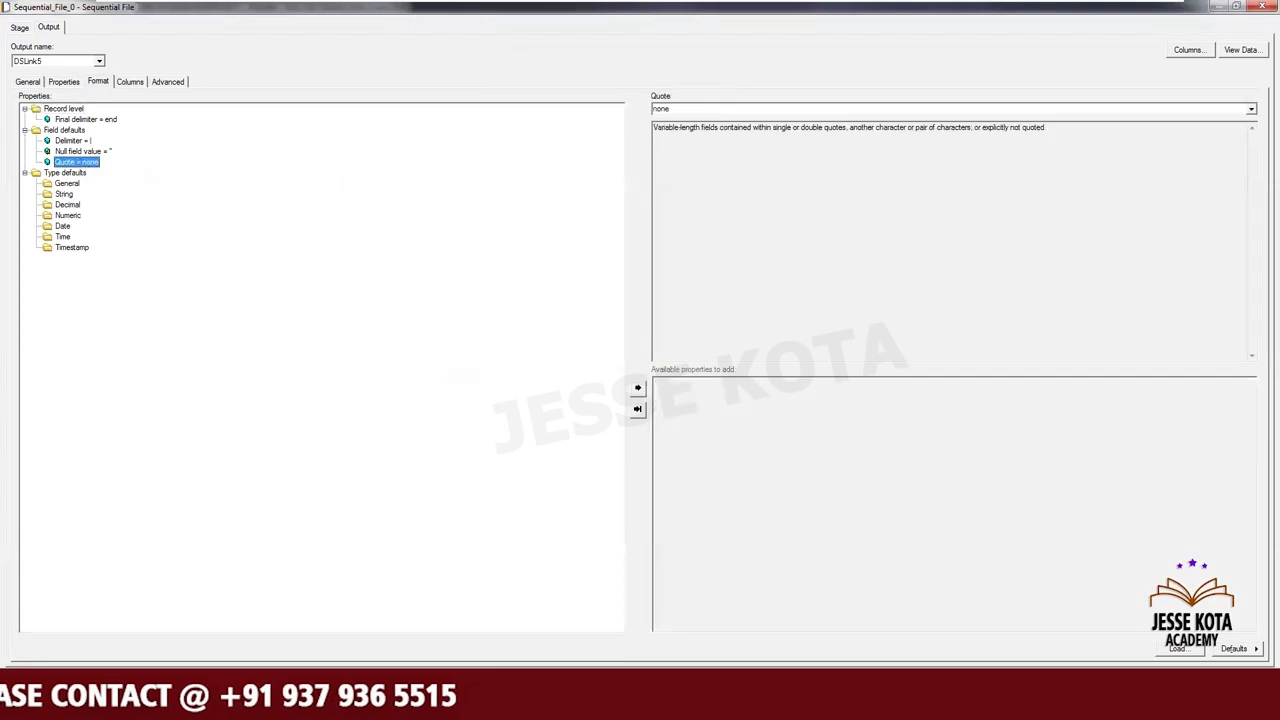
In the Emp_Pipe file in Notepad, enclose the EMPNO column heading in double quotes
click(350, 706)
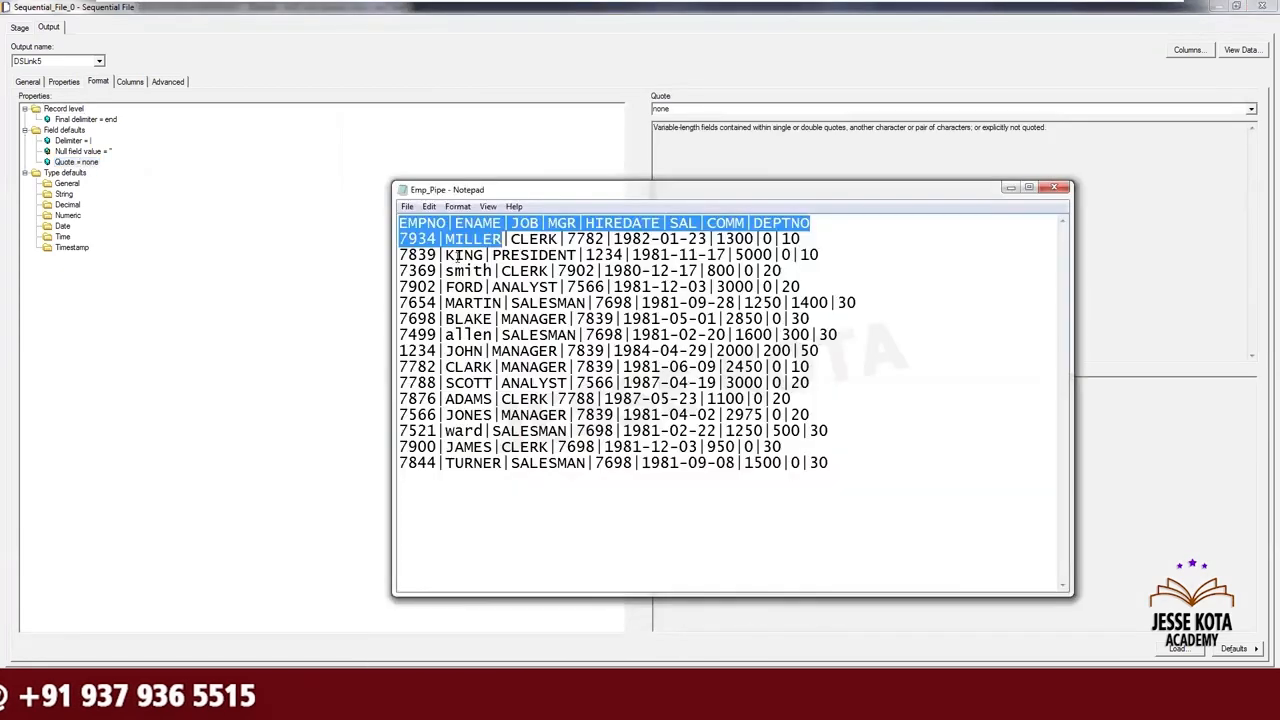
click(401, 224)
text(")
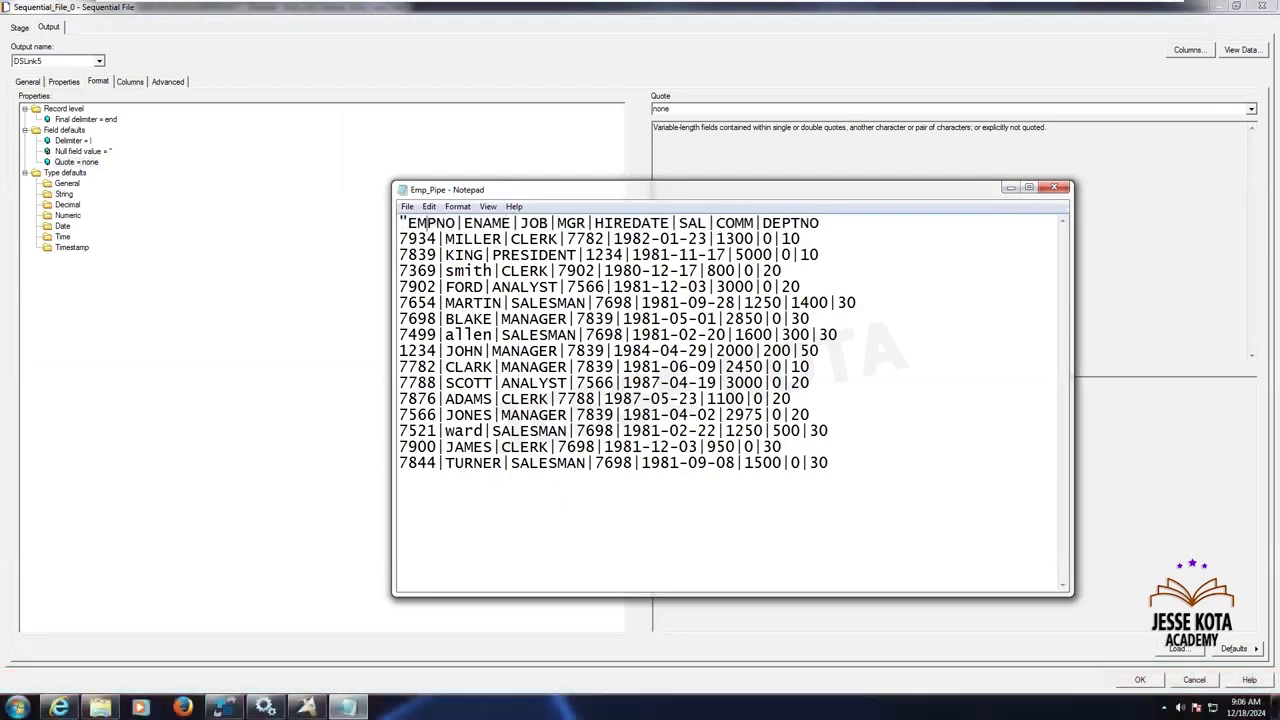
click(463, 223)
text(")
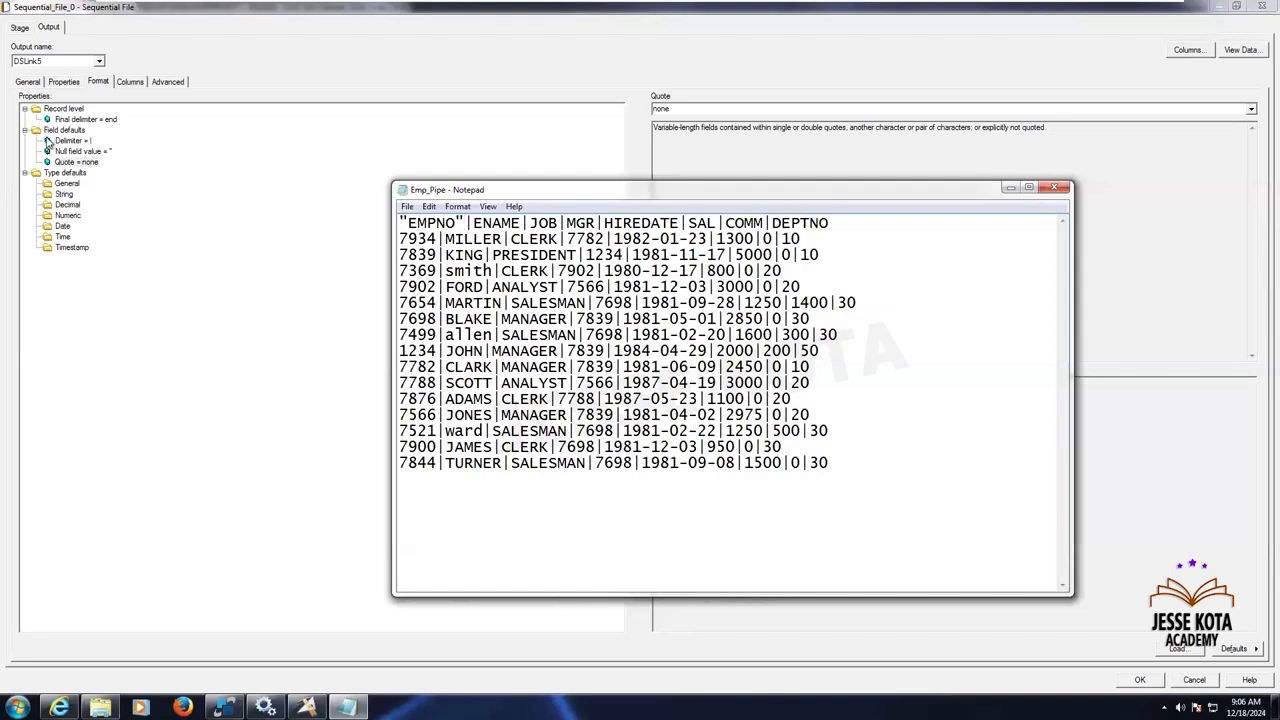
Set the Quote field default of Sequential_File_0's output format to double
click(75, 162)
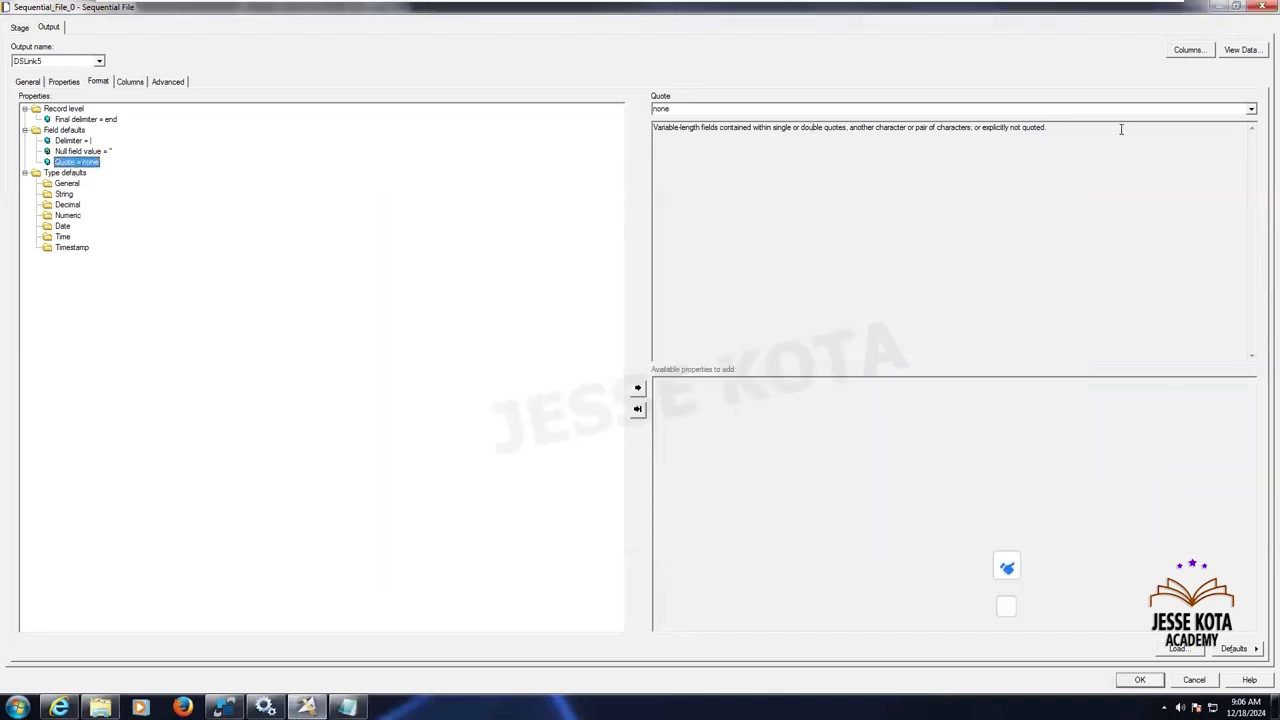
click(1250, 109)
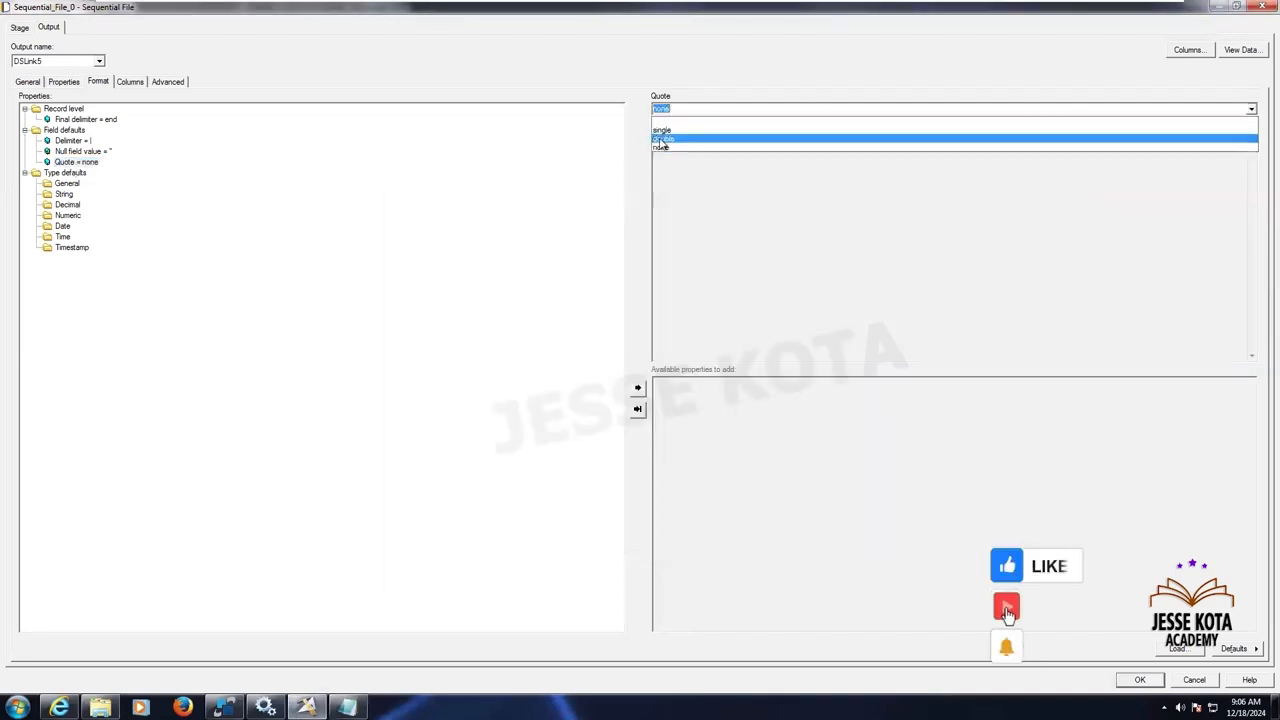
click(665, 138)
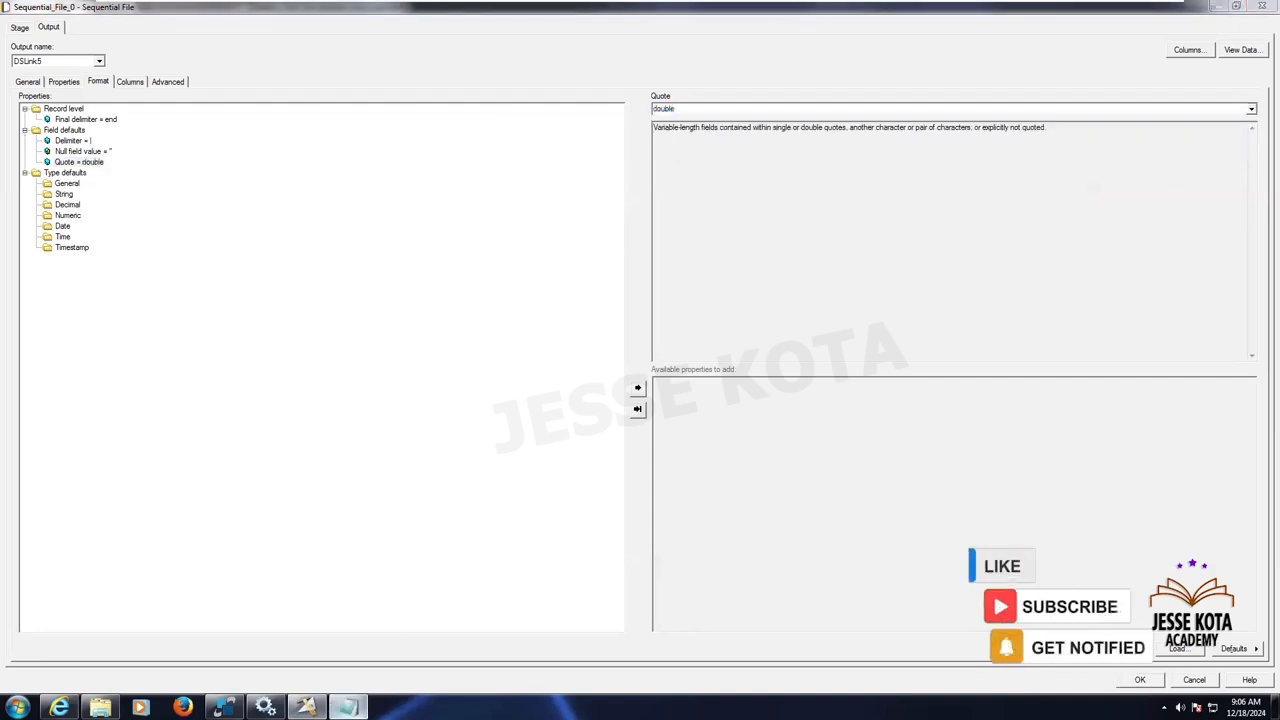
Close Emp_Pipe in Notepad without saving the changes, and accept the properties of Sequential_File_0 in DataStage Designer
click(346, 707)
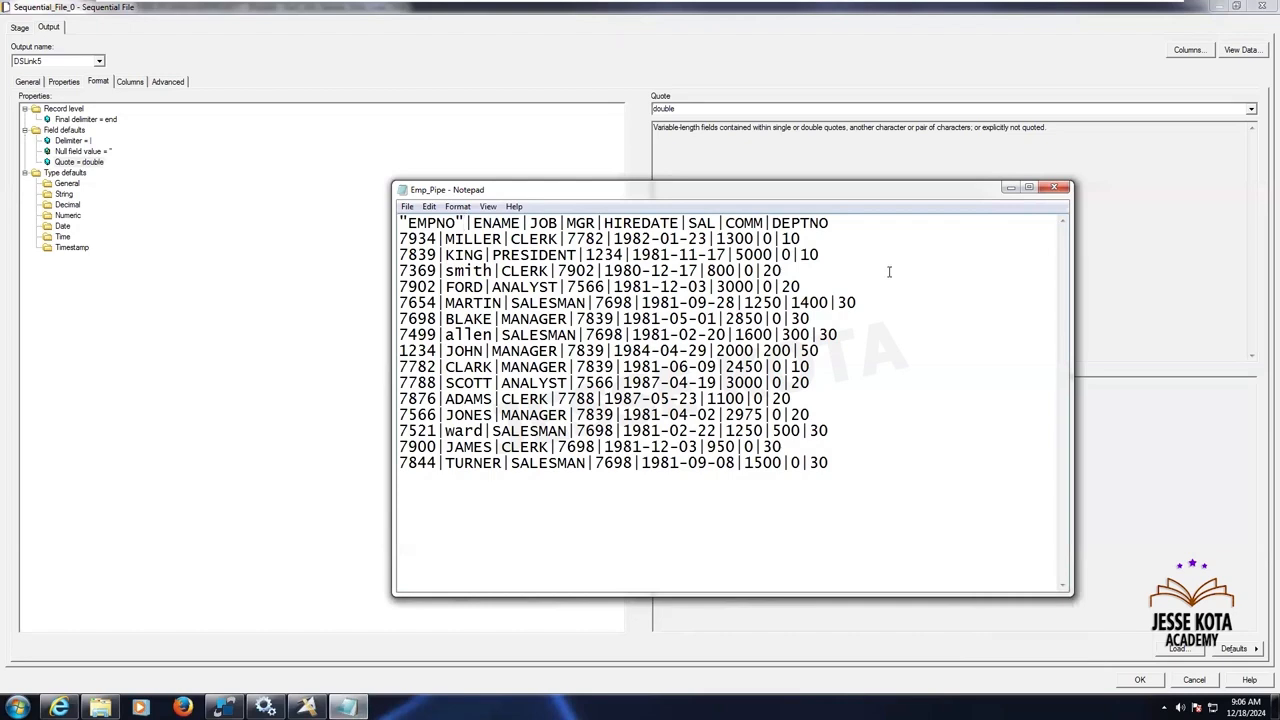
key(BackSpace)
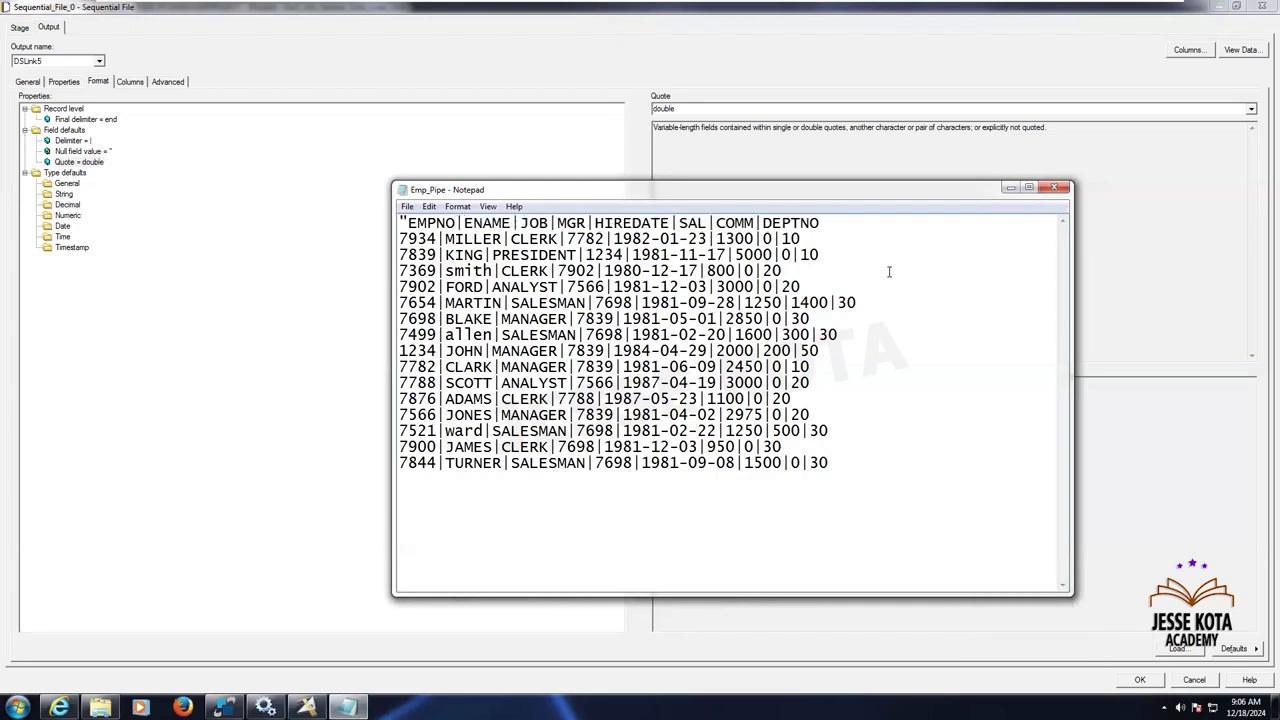
text(")
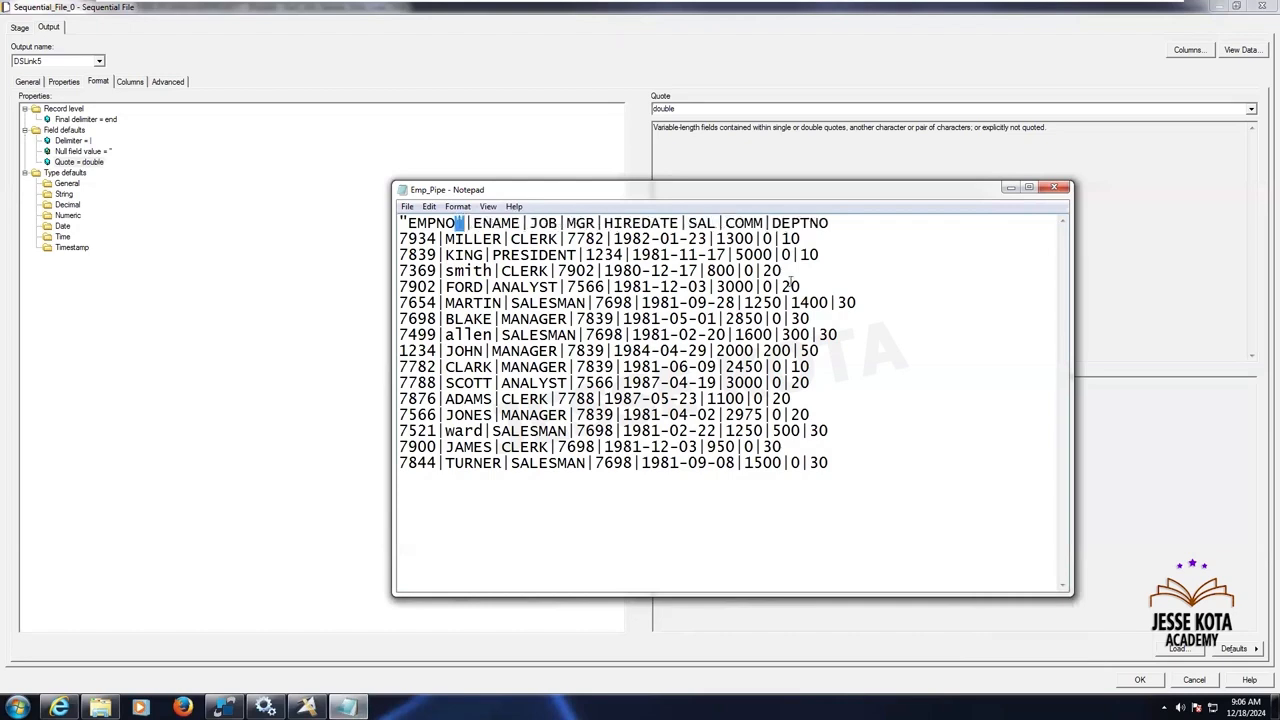
click(1056, 189)
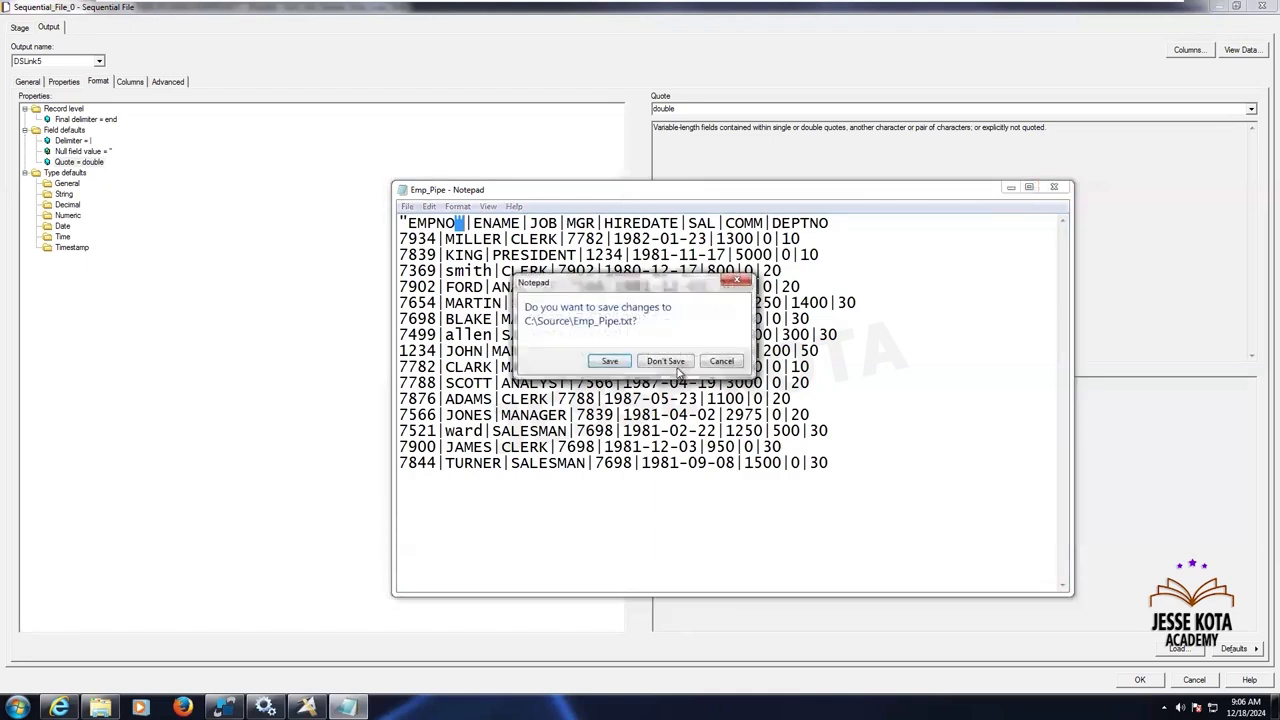
click(664, 361)
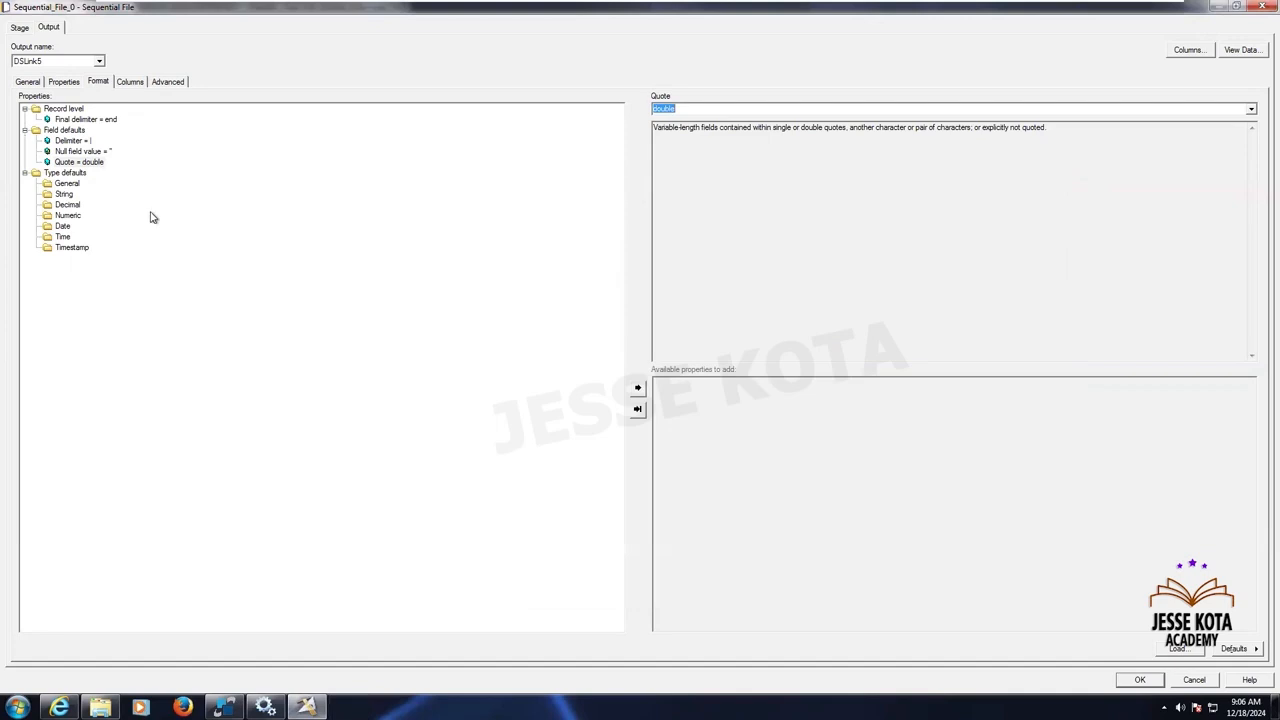
click(1139, 679)
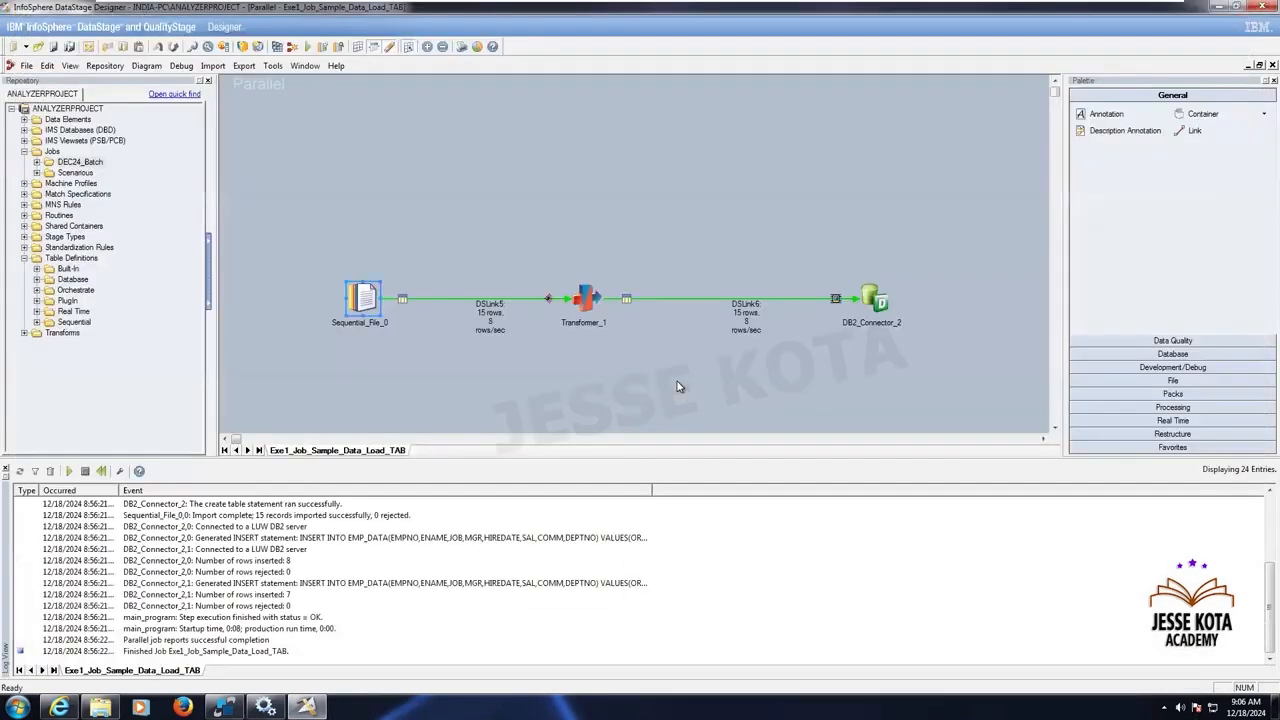
click(677, 386)
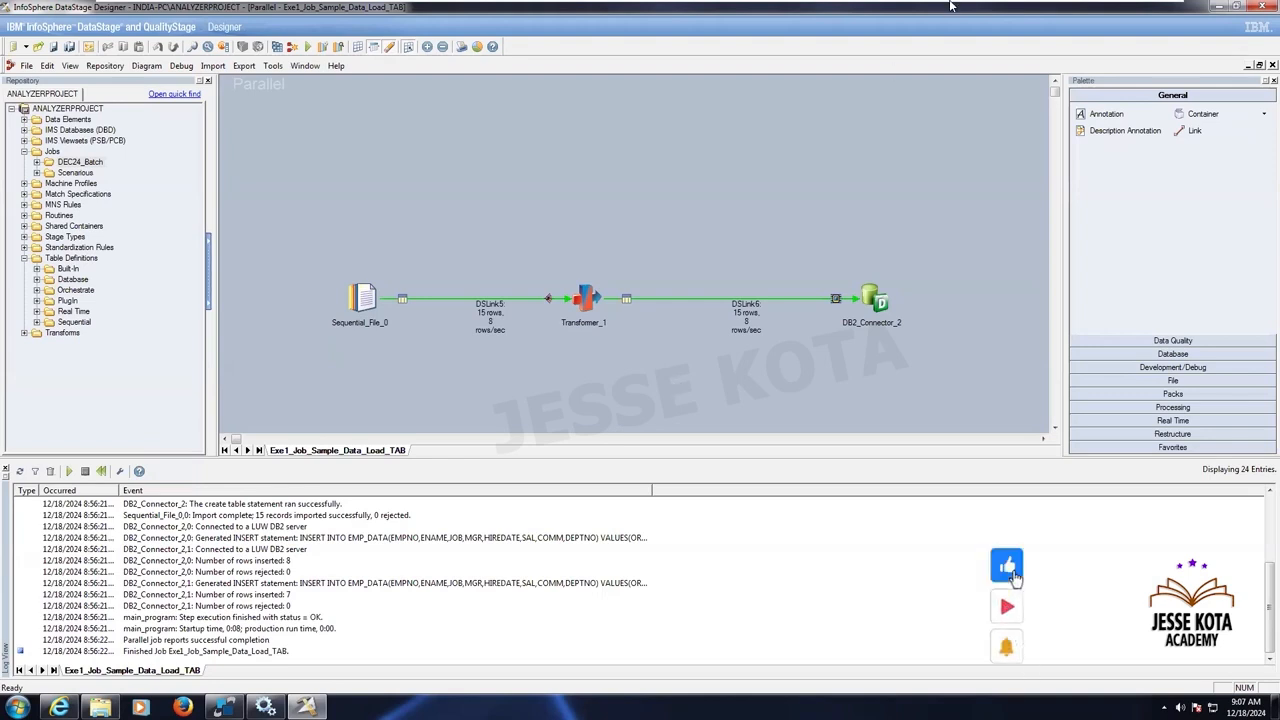
View the DataStage_Assignment Sheet in the browser outside the virtual machine, and return to DataStage Designer
mouse_move(950, 5)
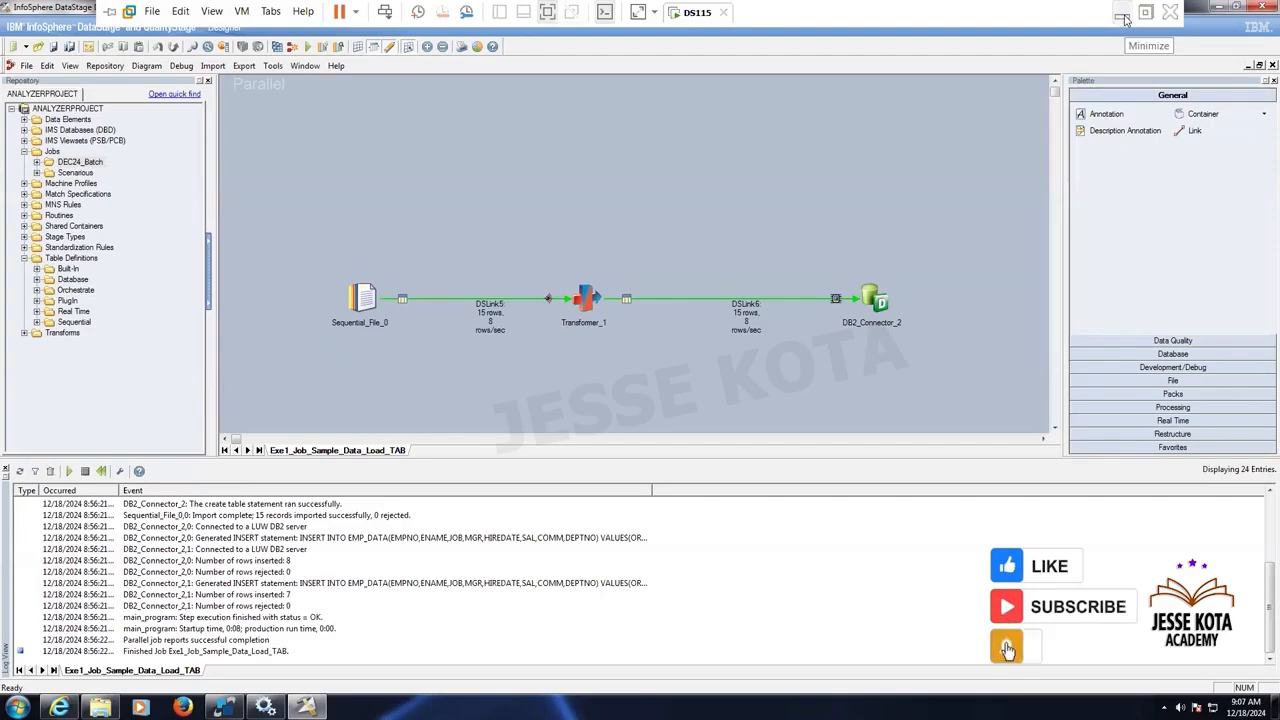
click(1124, 19)
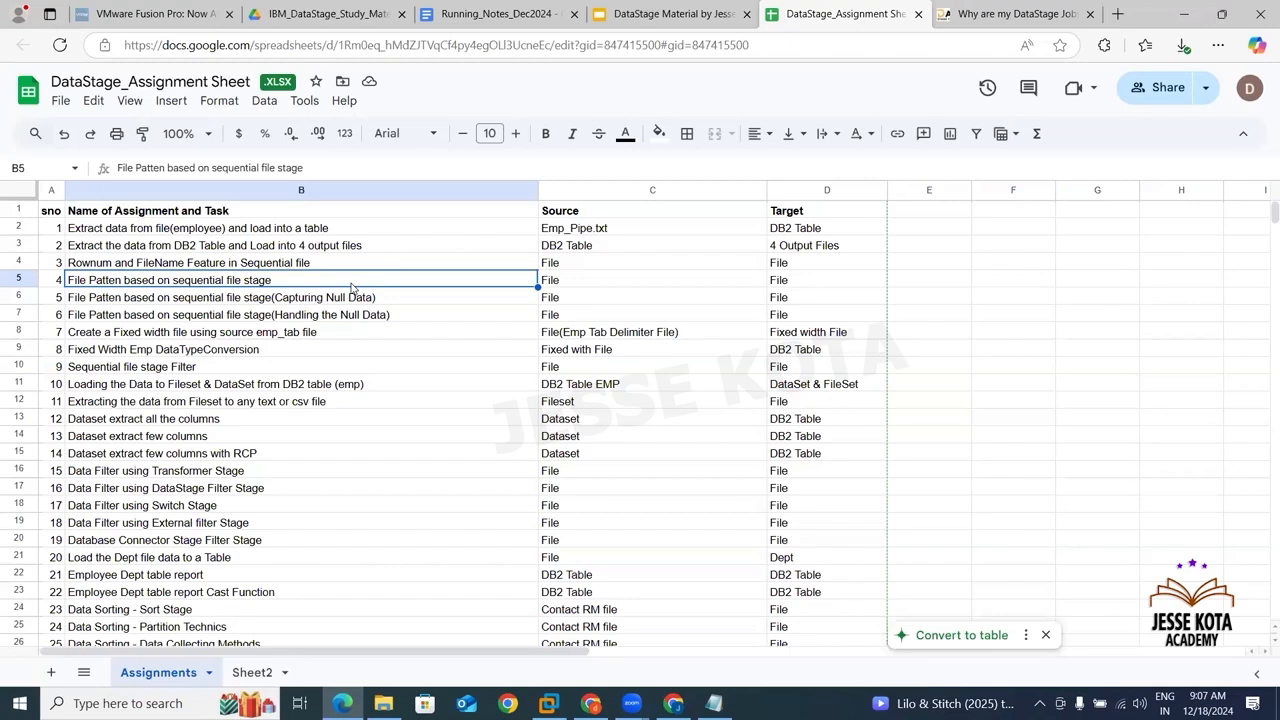
click(549, 704)
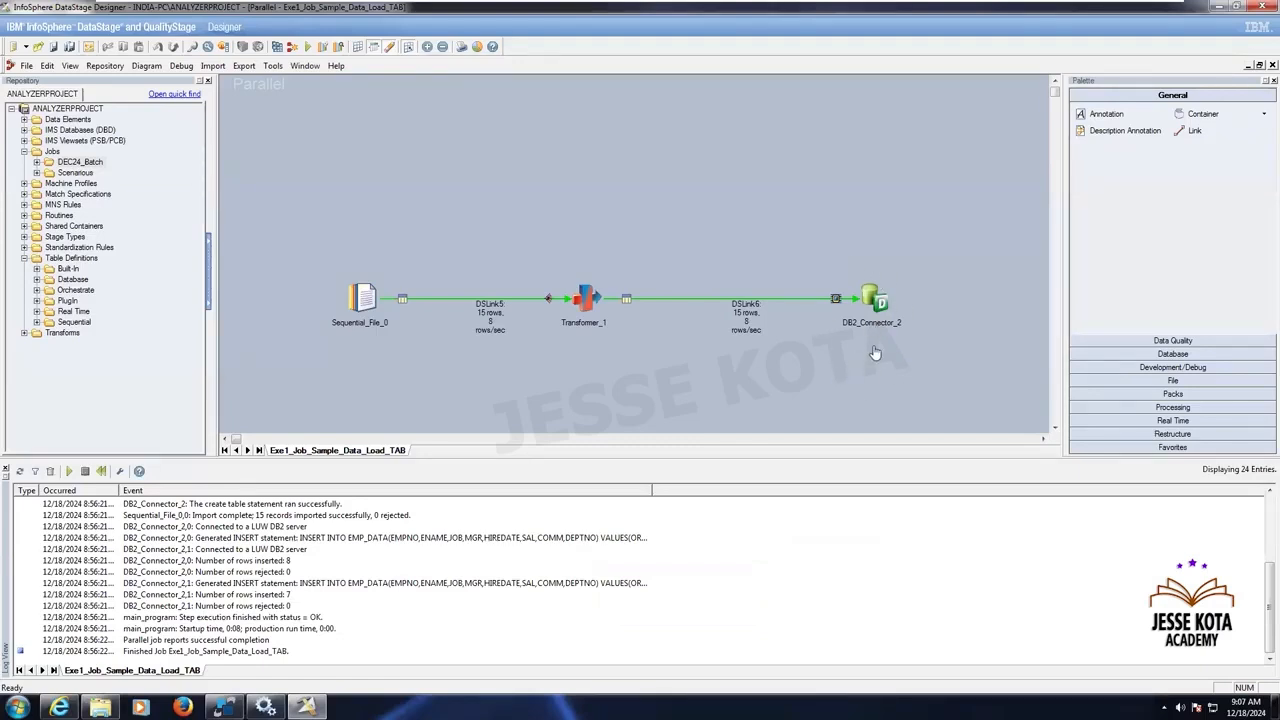
Open the properties of DB2_Connector_2, select Create as the Table action, and accept the stage settings
click(877, 300)
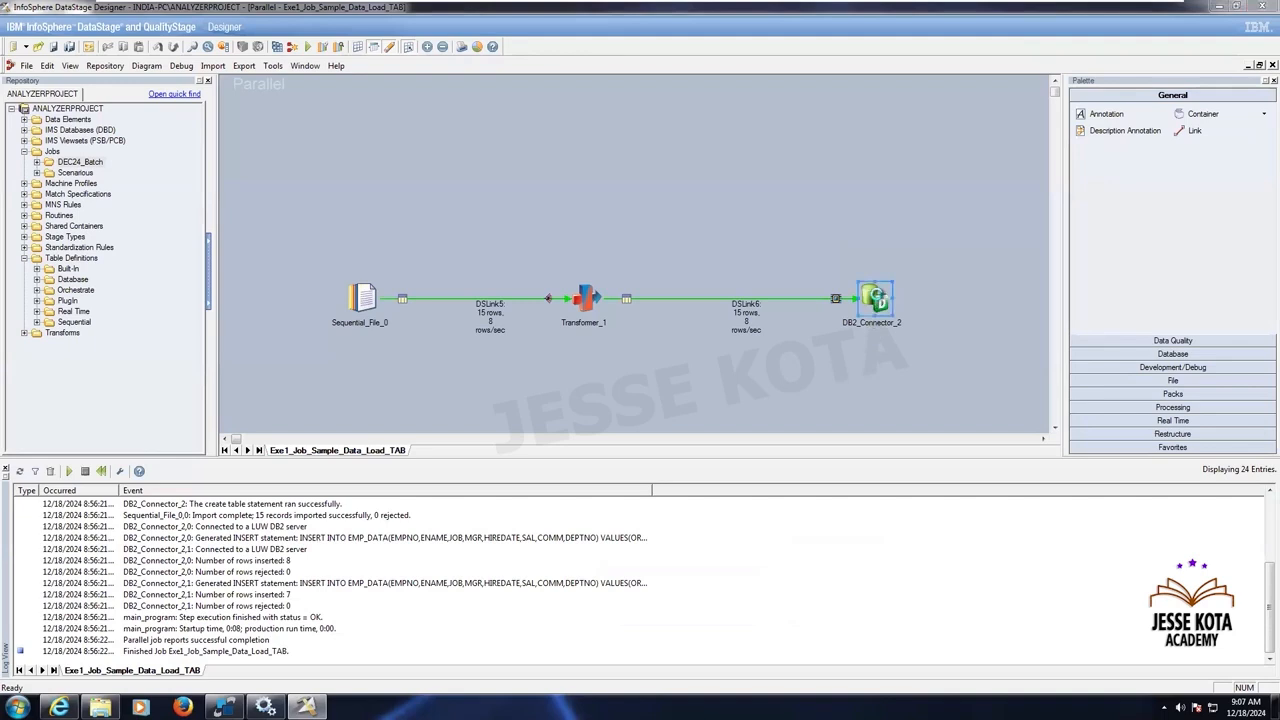
double_click(875, 295)
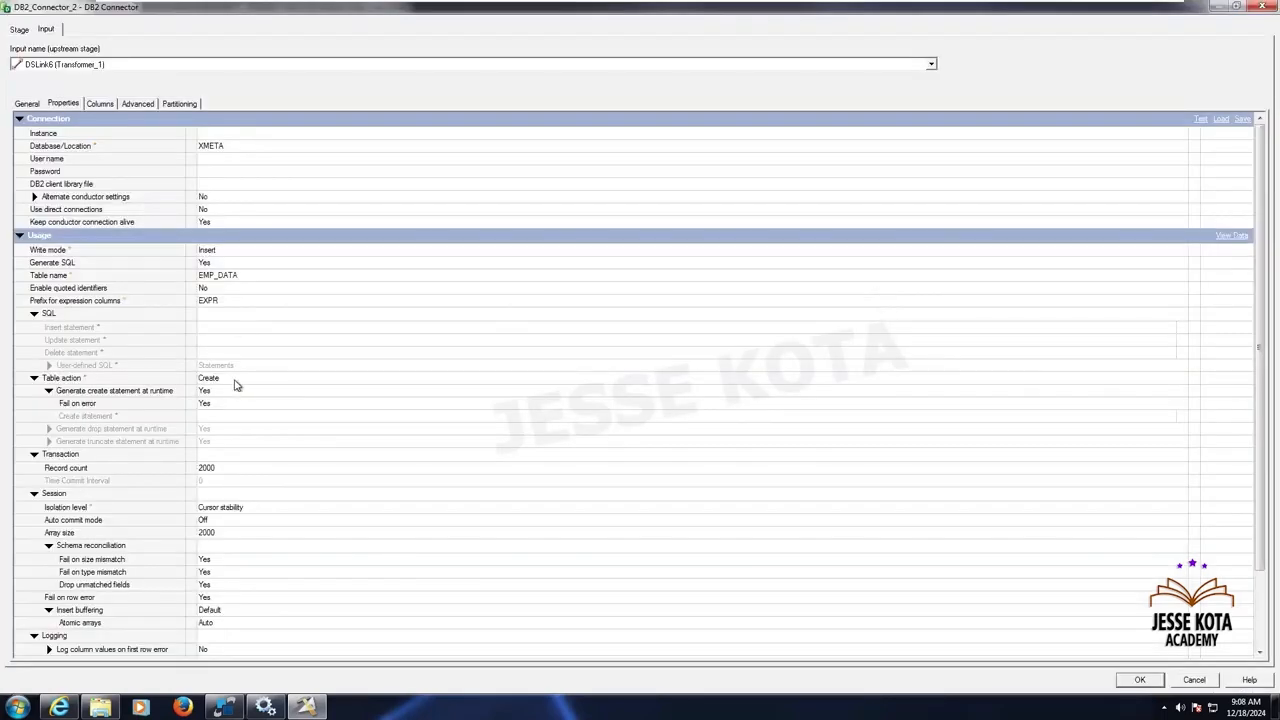
click(236, 385)
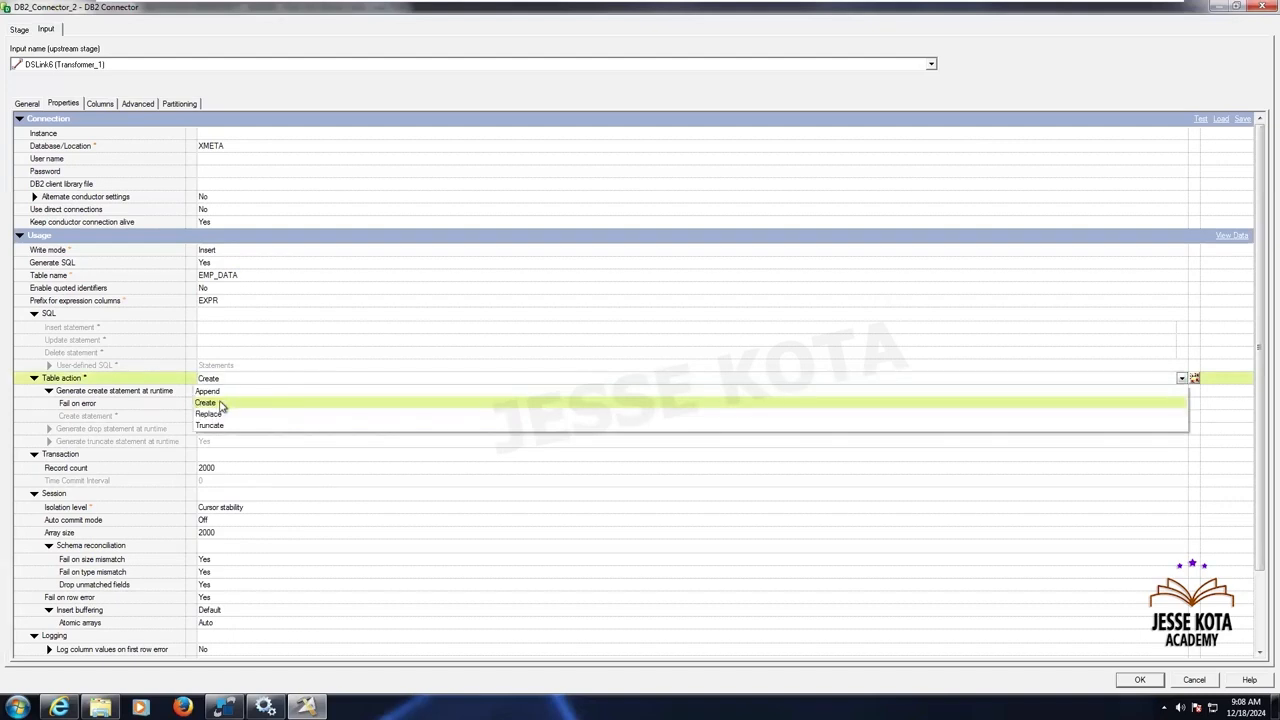
click(222, 404)
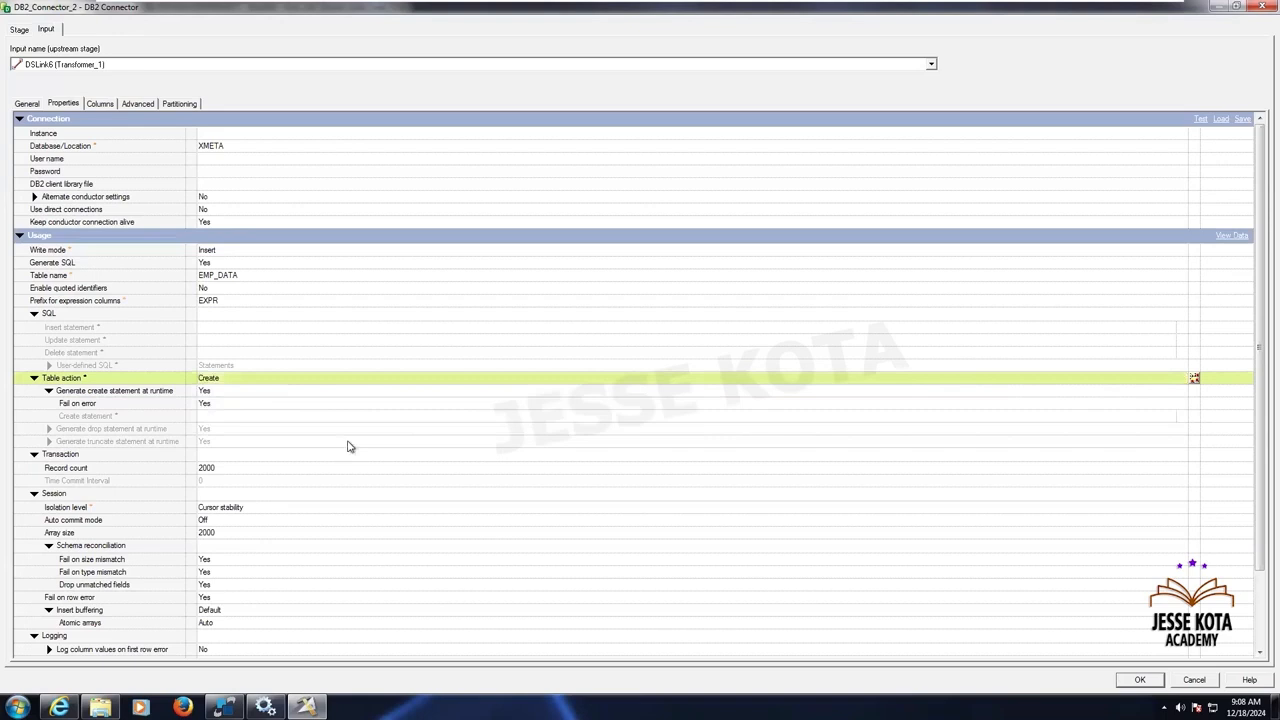
click(286, 378)
click(286, 378)
click(1140, 680)
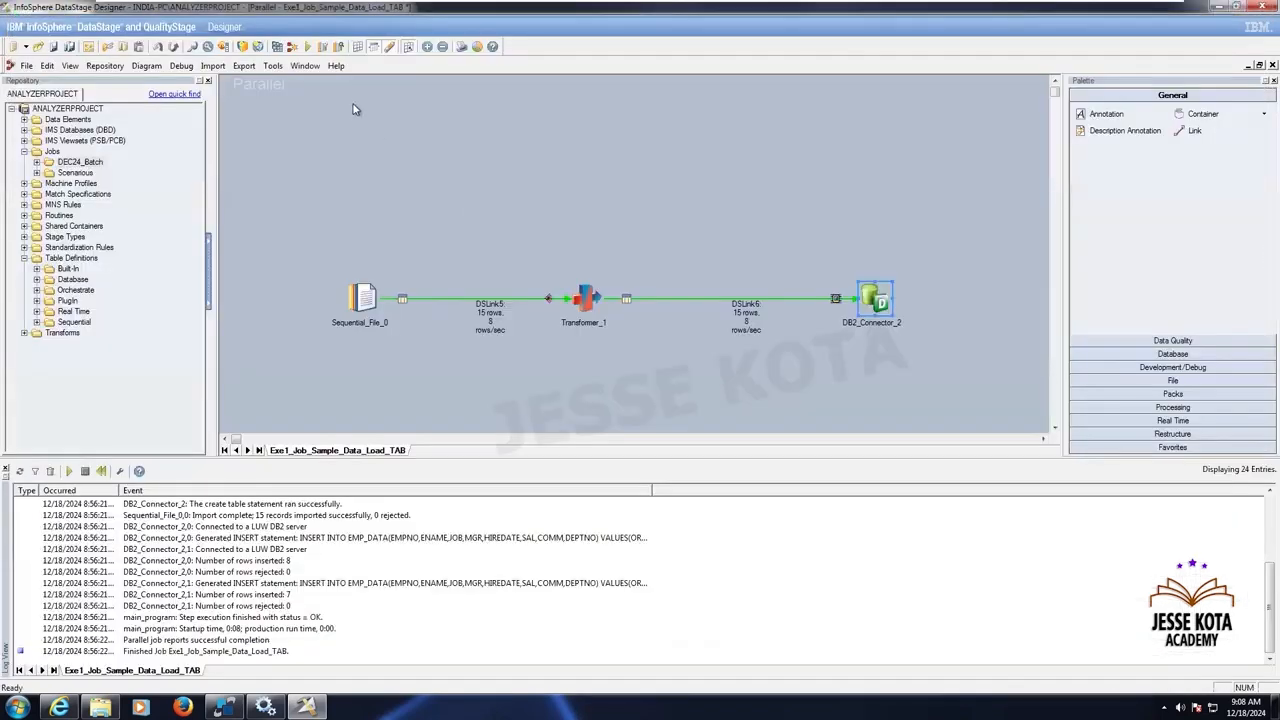
Run the job Exe1_Job_Sample_Data_Load_TAB with no warning limit, saving and compiling it first
click(299, 47)
click(310, 47)
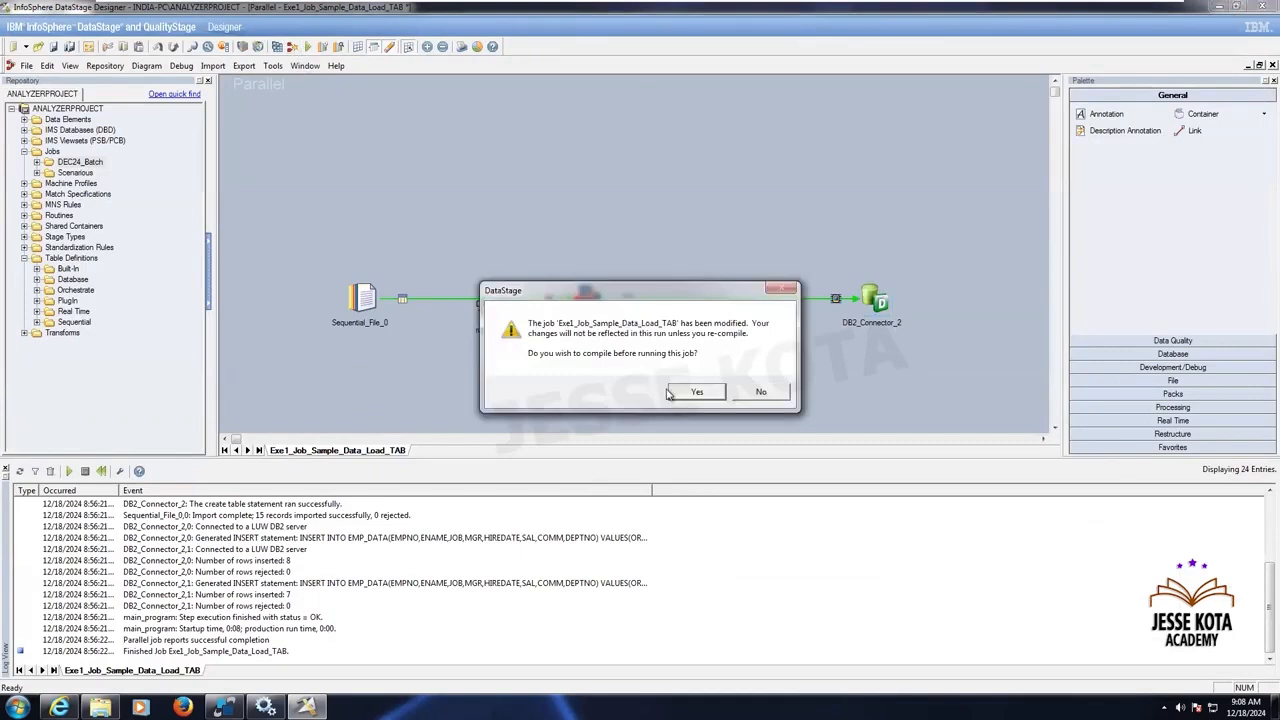
click(700, 392)
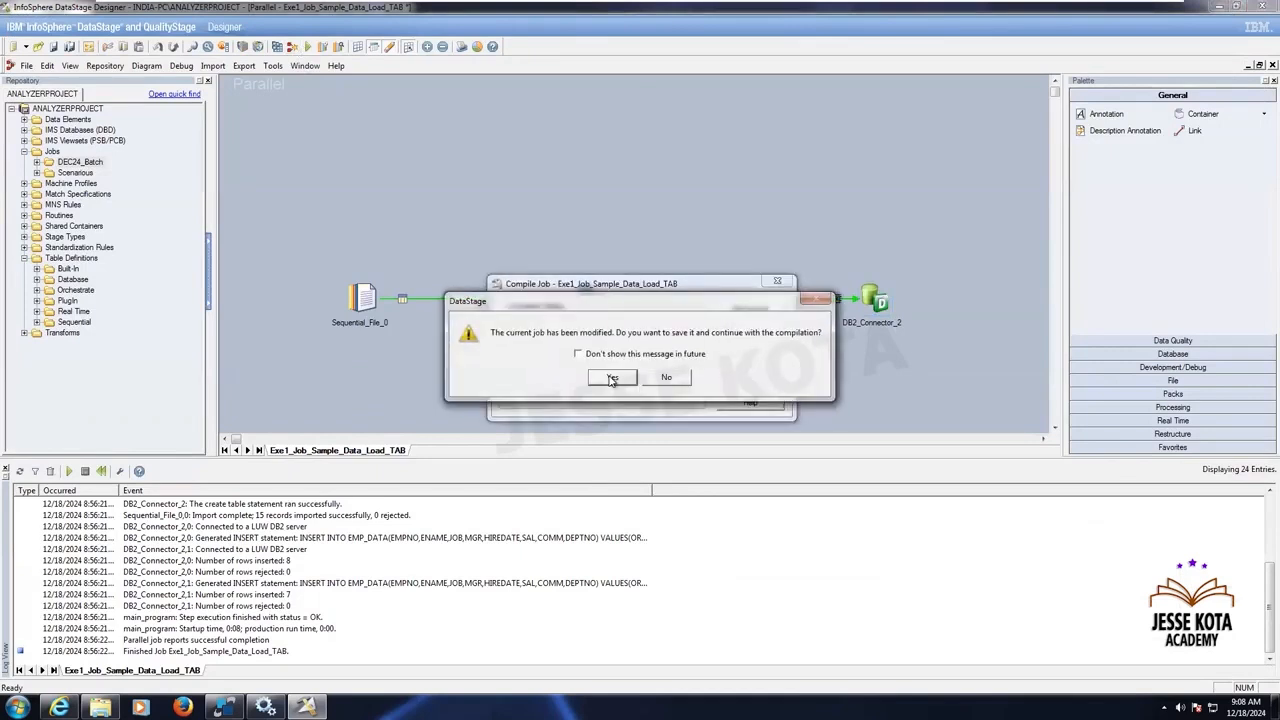
click(612, 379)
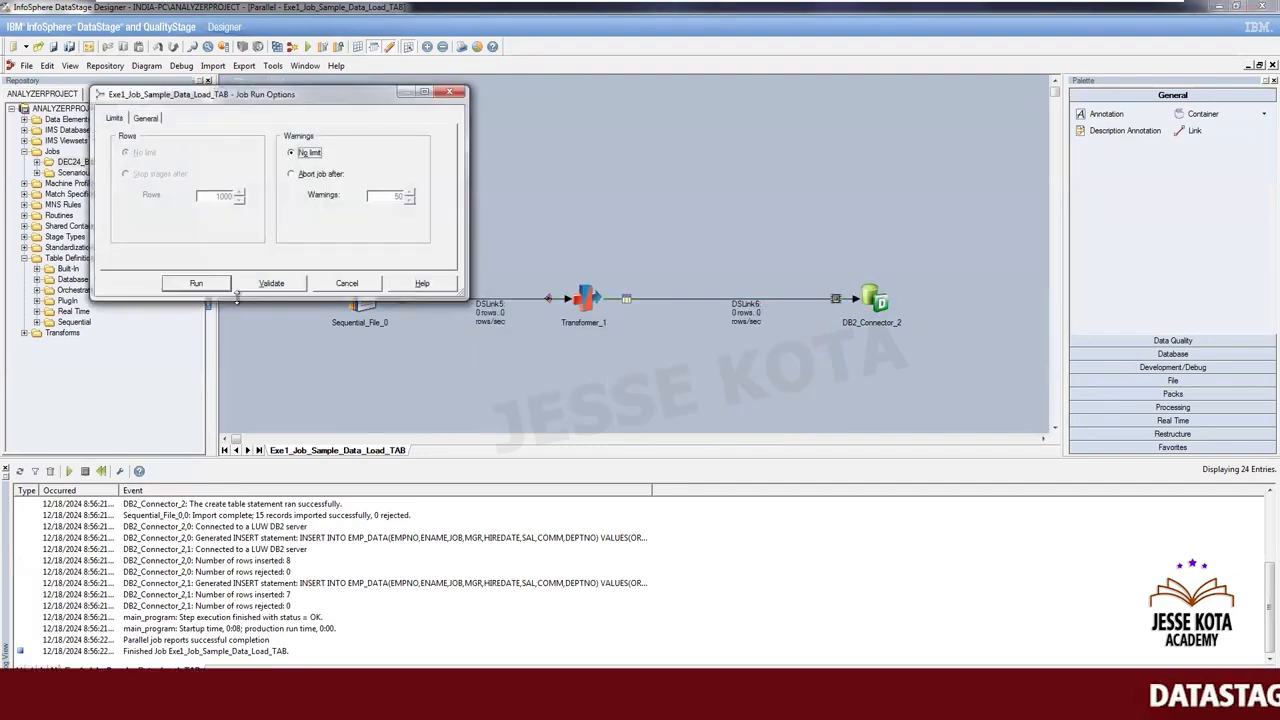
click(196, 283)
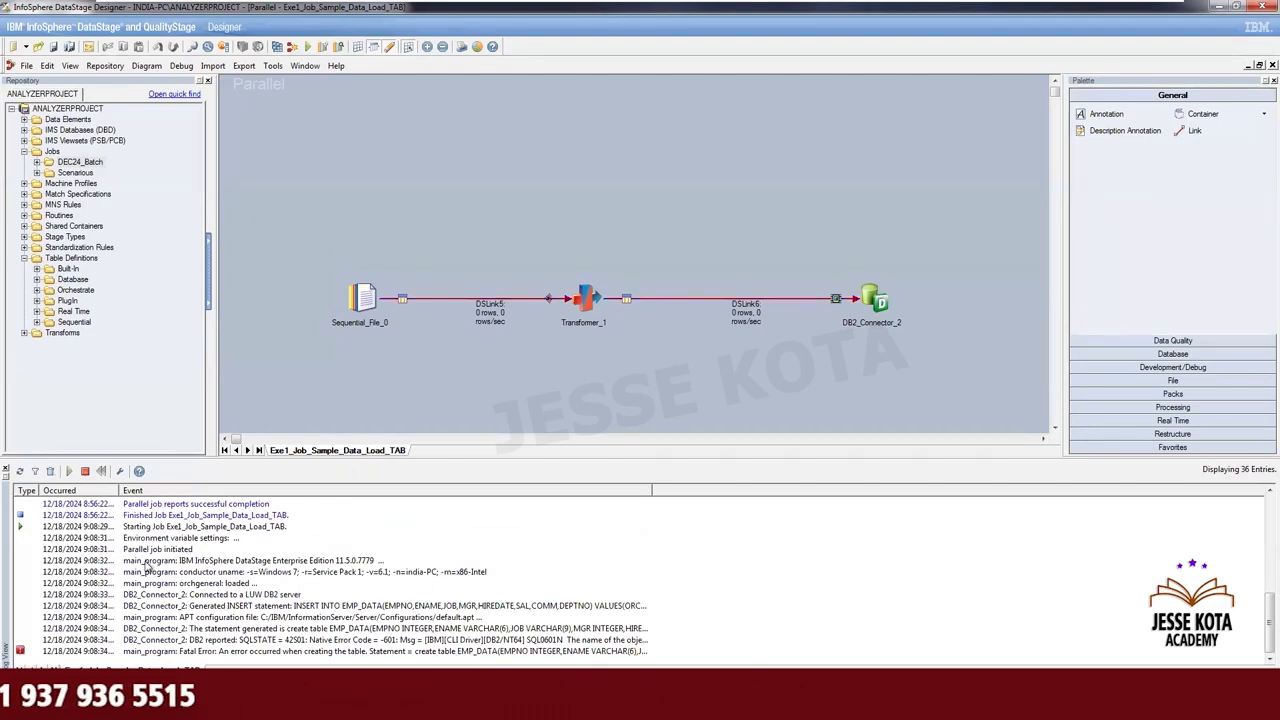
Examine the fatal log event and the DB2 message before it for the cause of the aborted job
double_click(253, 652)
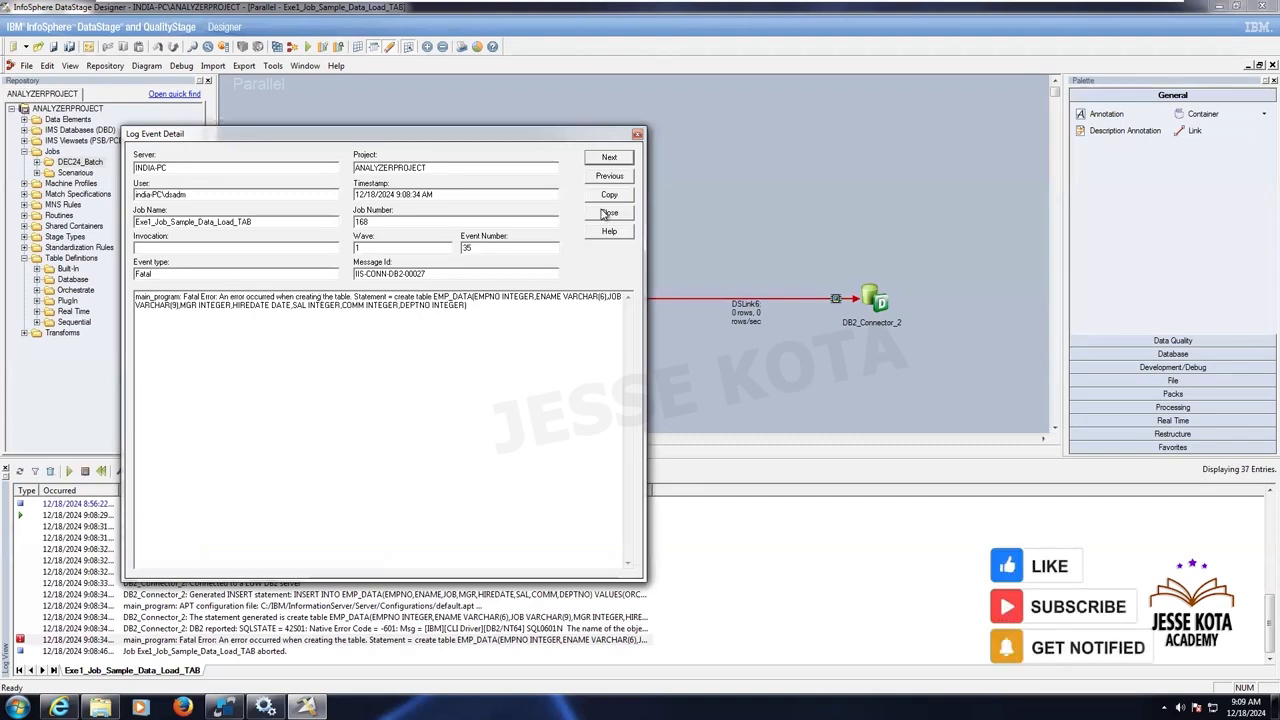
click(609, 177)
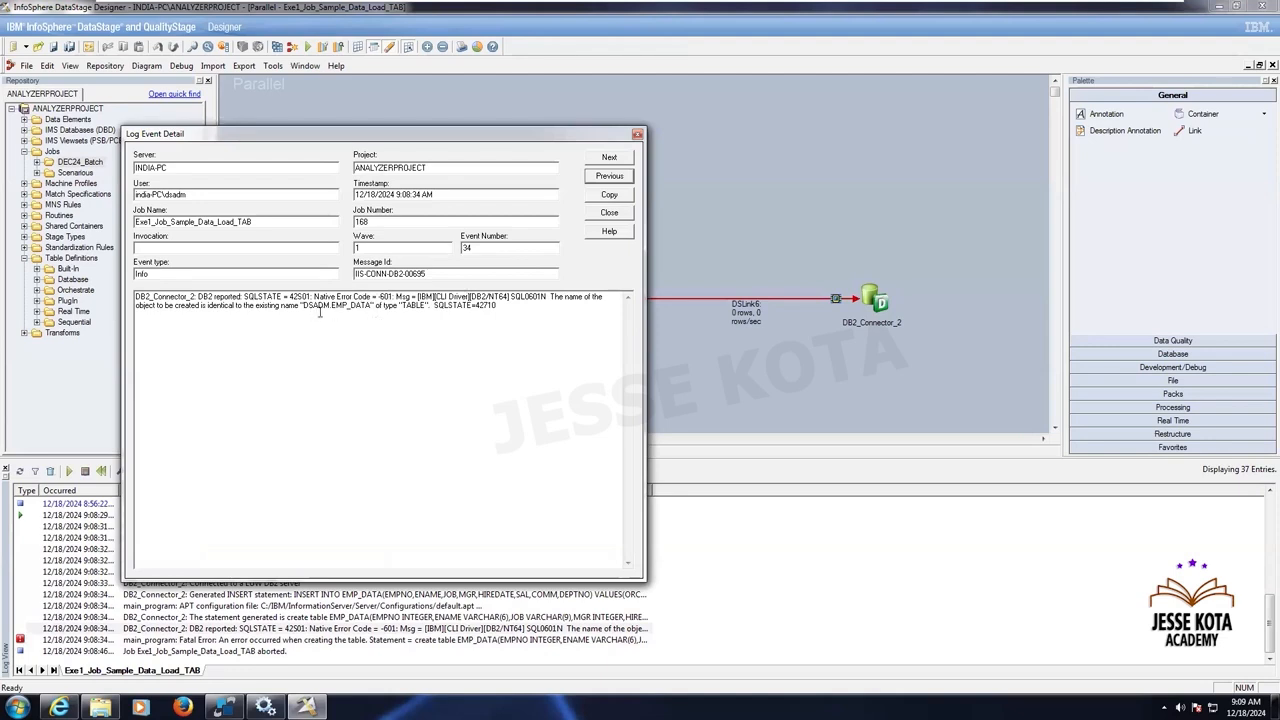
drag(437, 313, 8, 108)
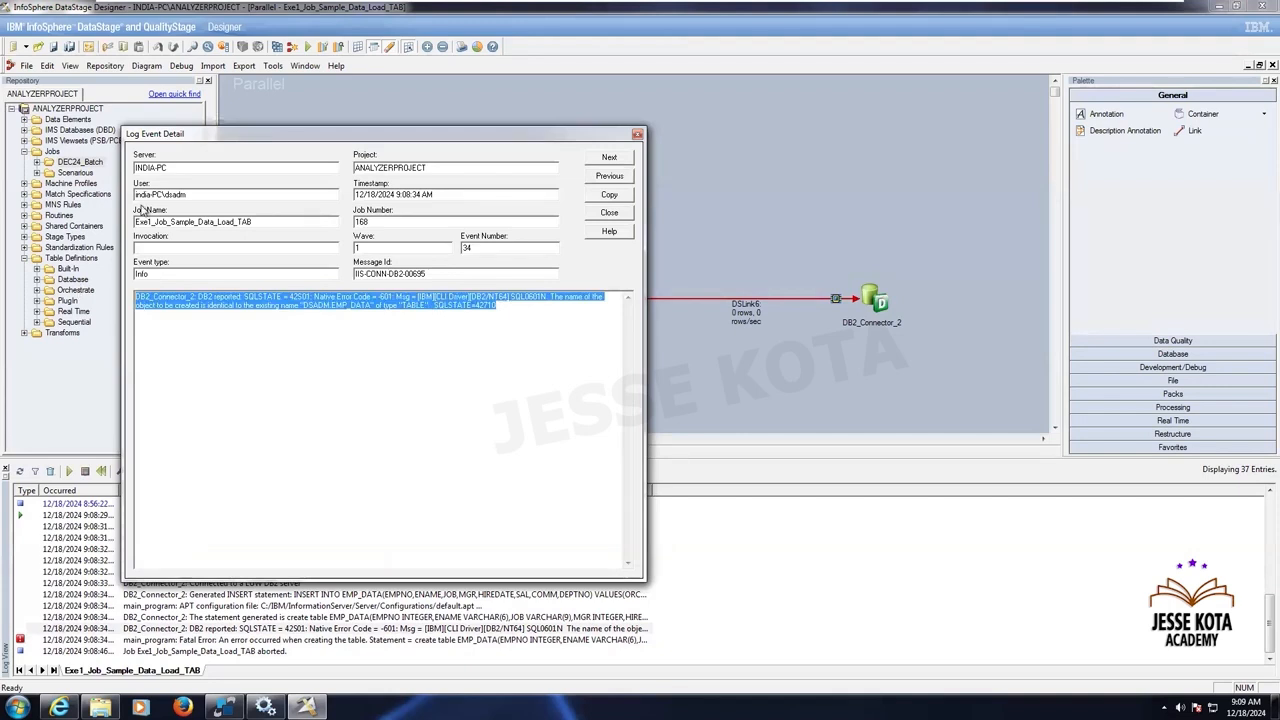
mouse_move(511, 4)
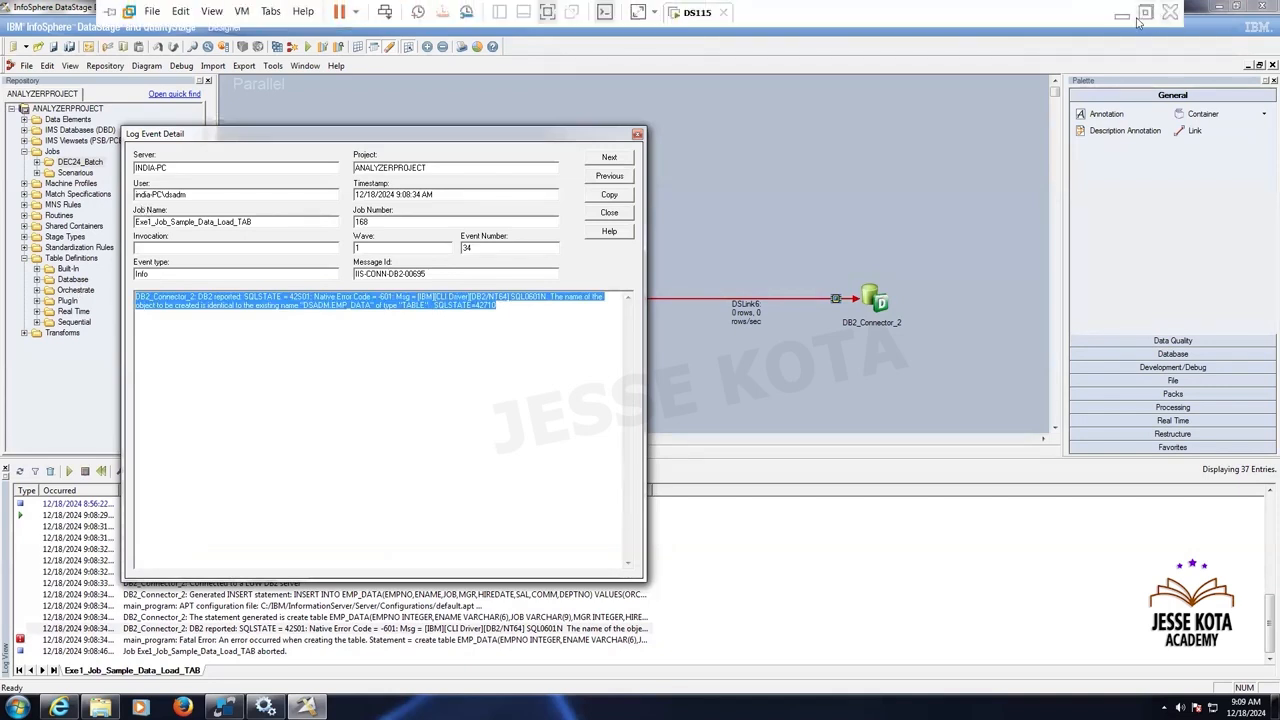
click(1122, 13)
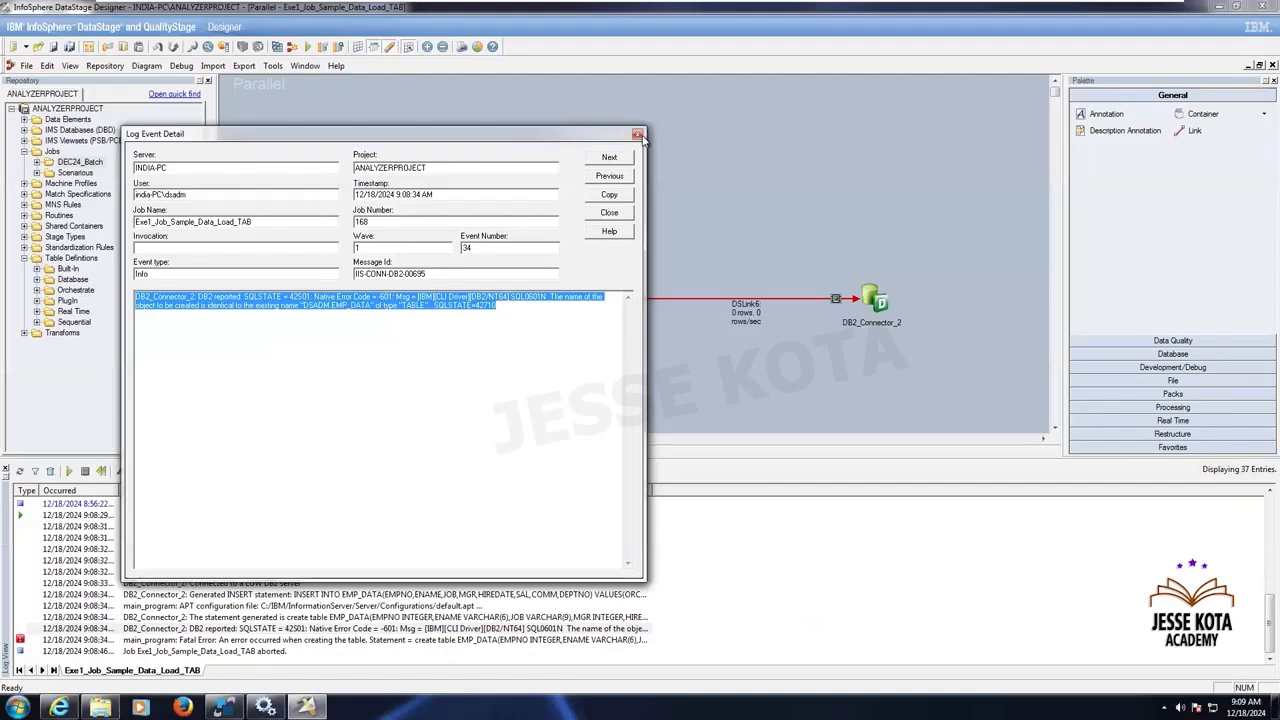
click(637, 134)
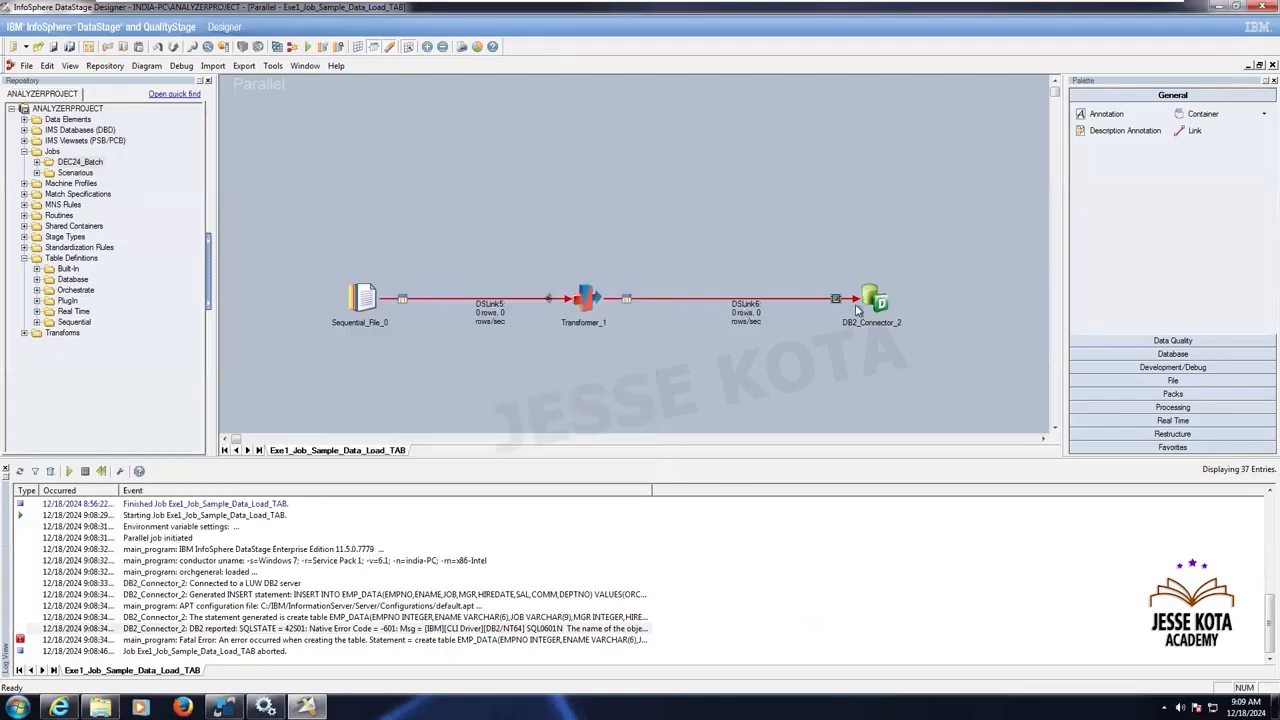
Reopen the properties of DB2_Connector_2 and select Create as the Table action
click(880, 302)
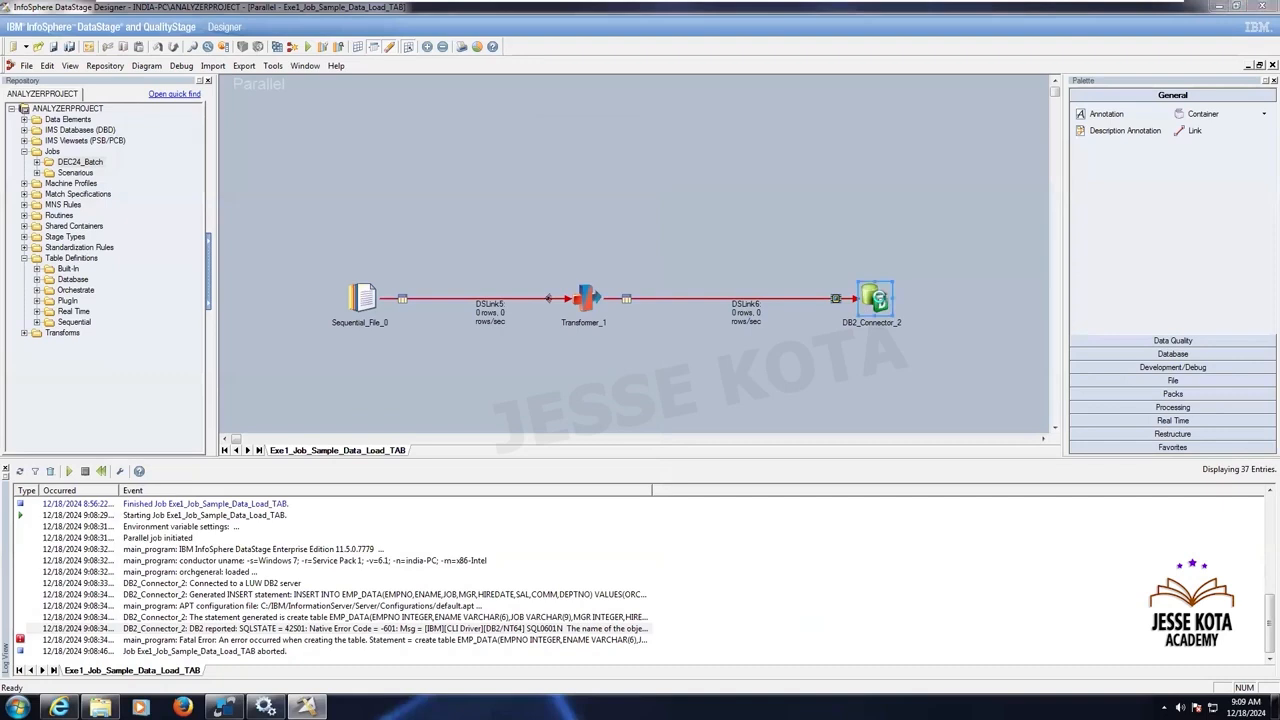
double_click(880, 302)
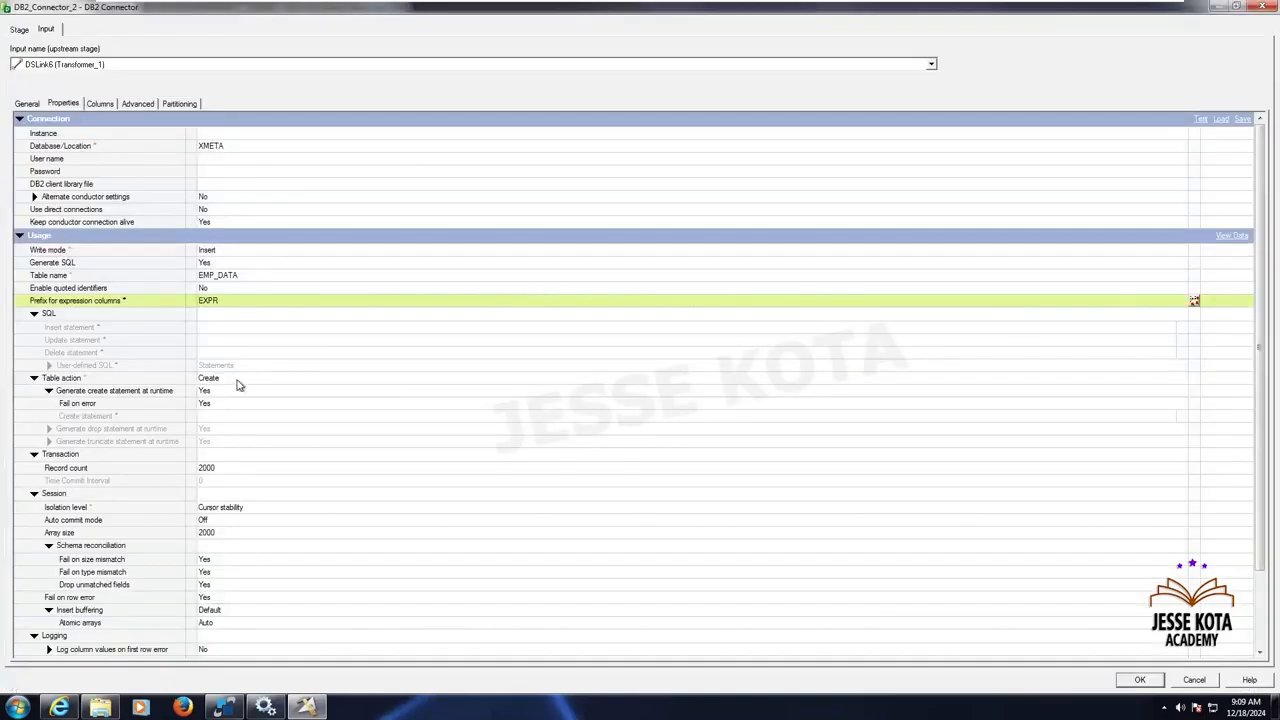
click(238, 383)
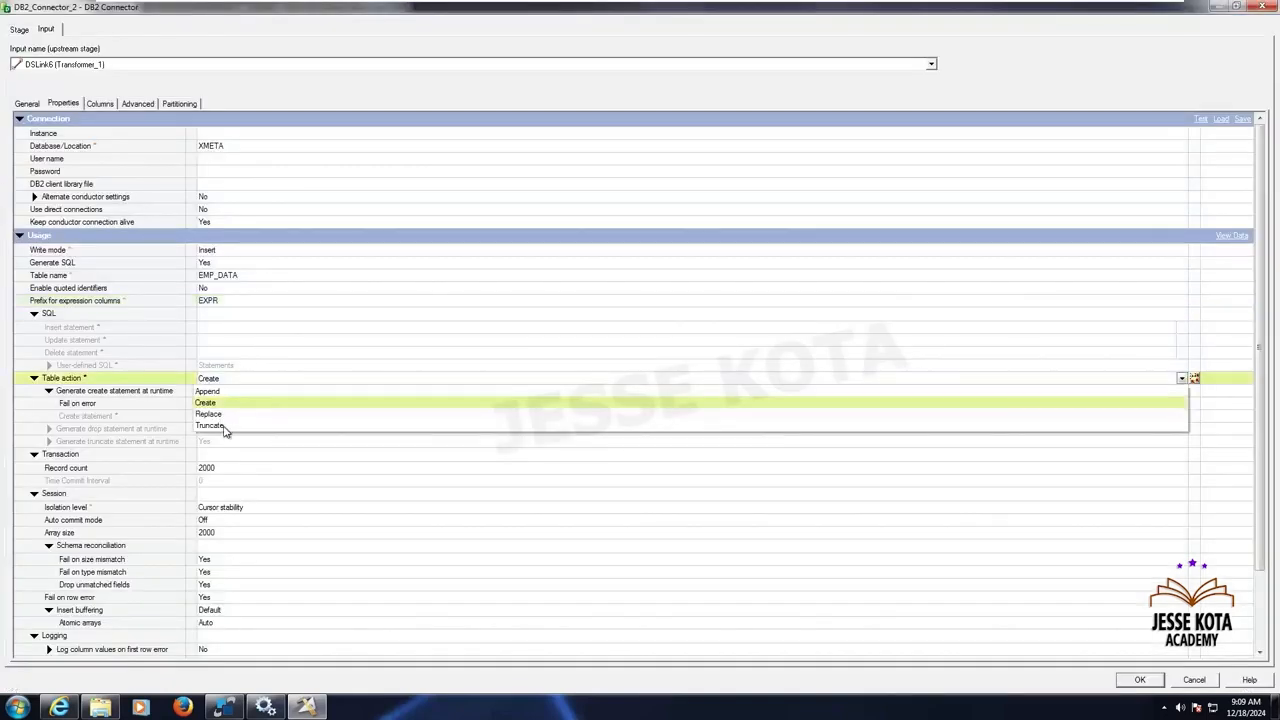
click(222, 404)
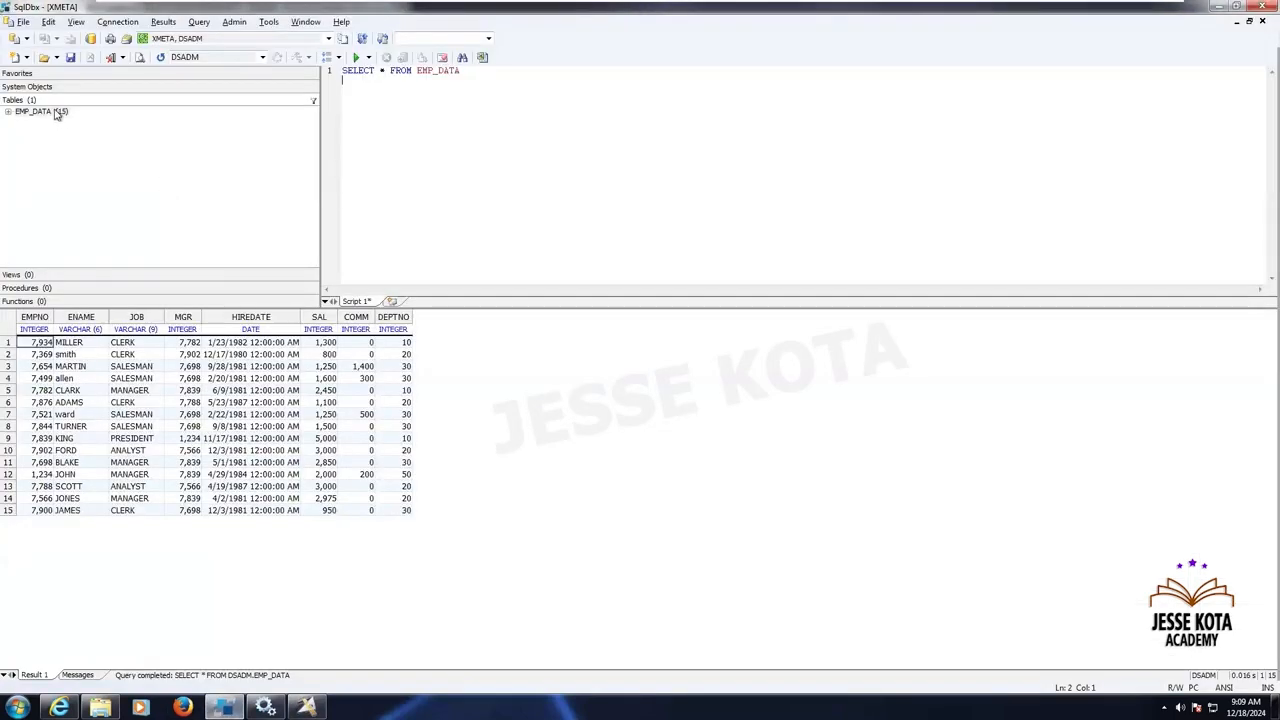
In SqlDbx, drop the existing EMP_DATA table from the DSADM schema
right_click(60, 113)
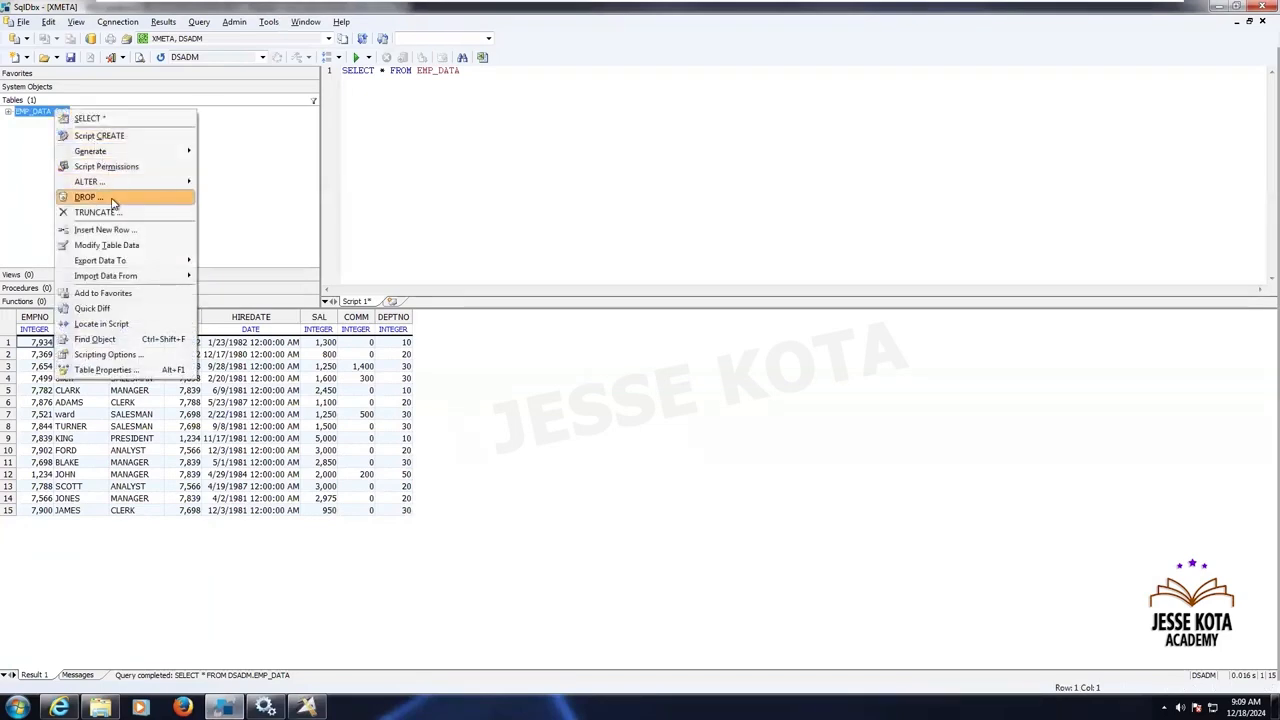
click(112, 199)
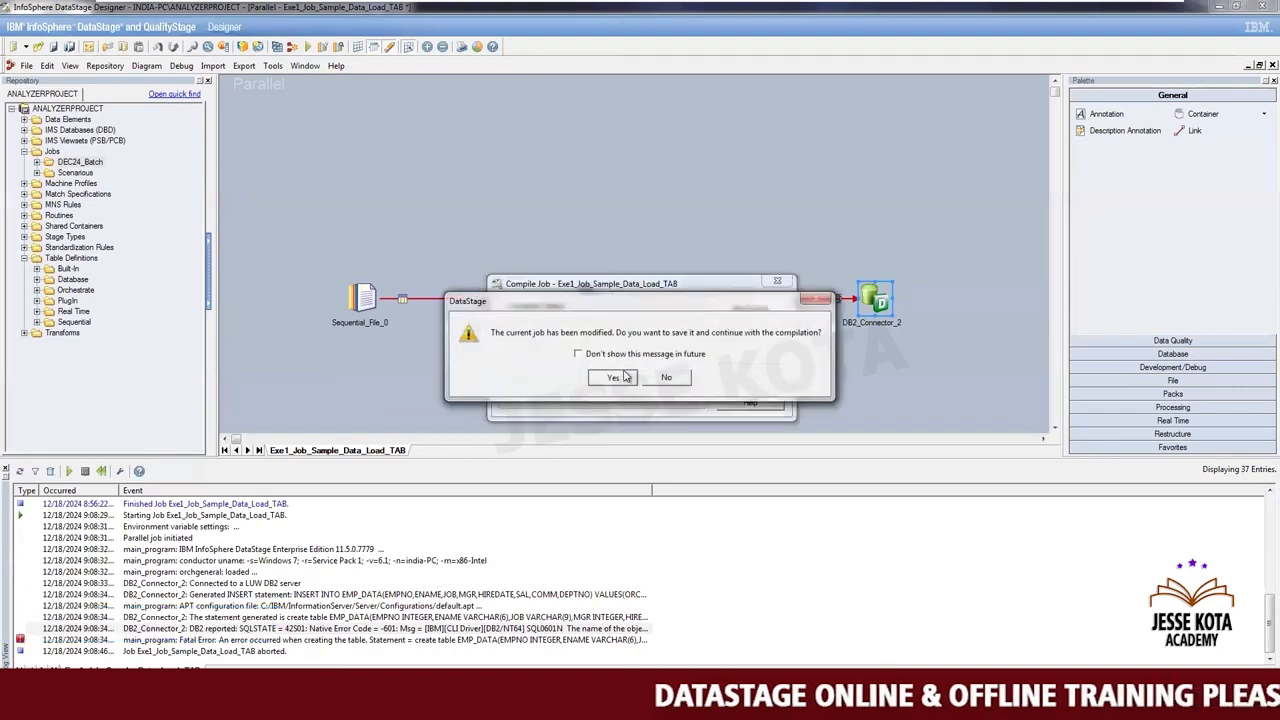
In DataStage Designer, save and compile the modified Exe1_Job_Sample_Data_Load_TAB job and run it again with no warning limit
click(624, 376)
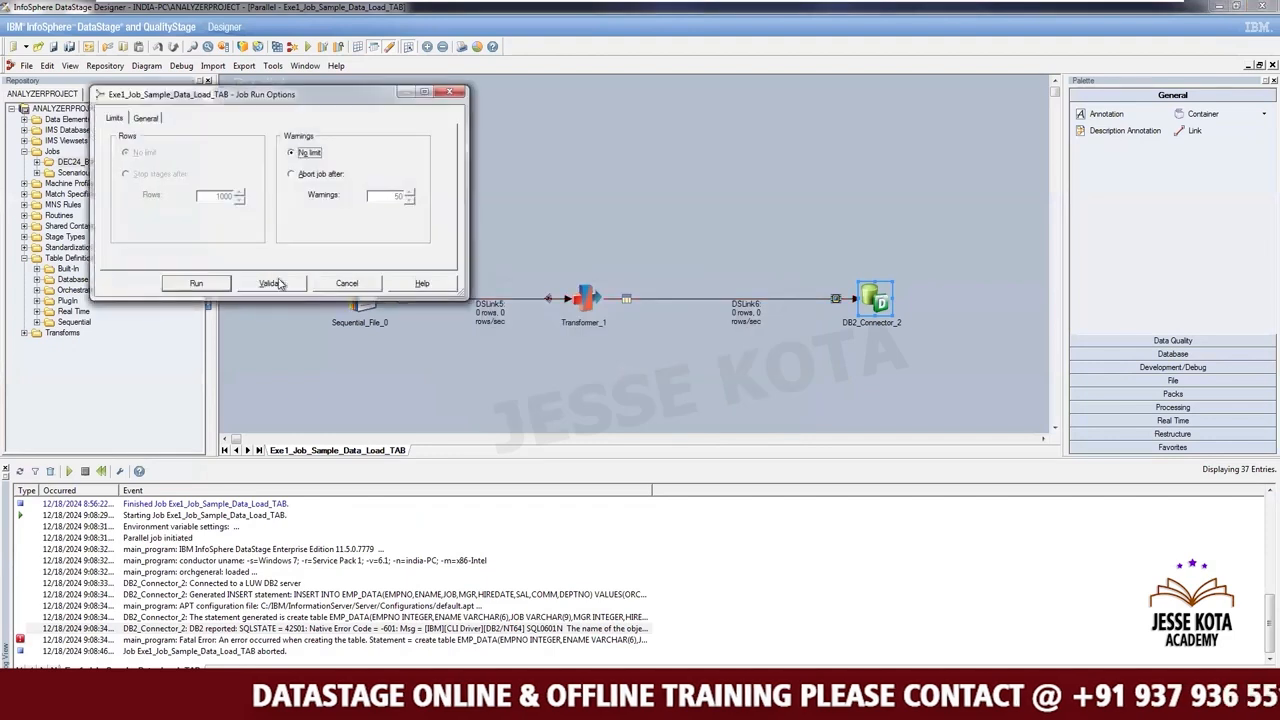
click(212, 285)
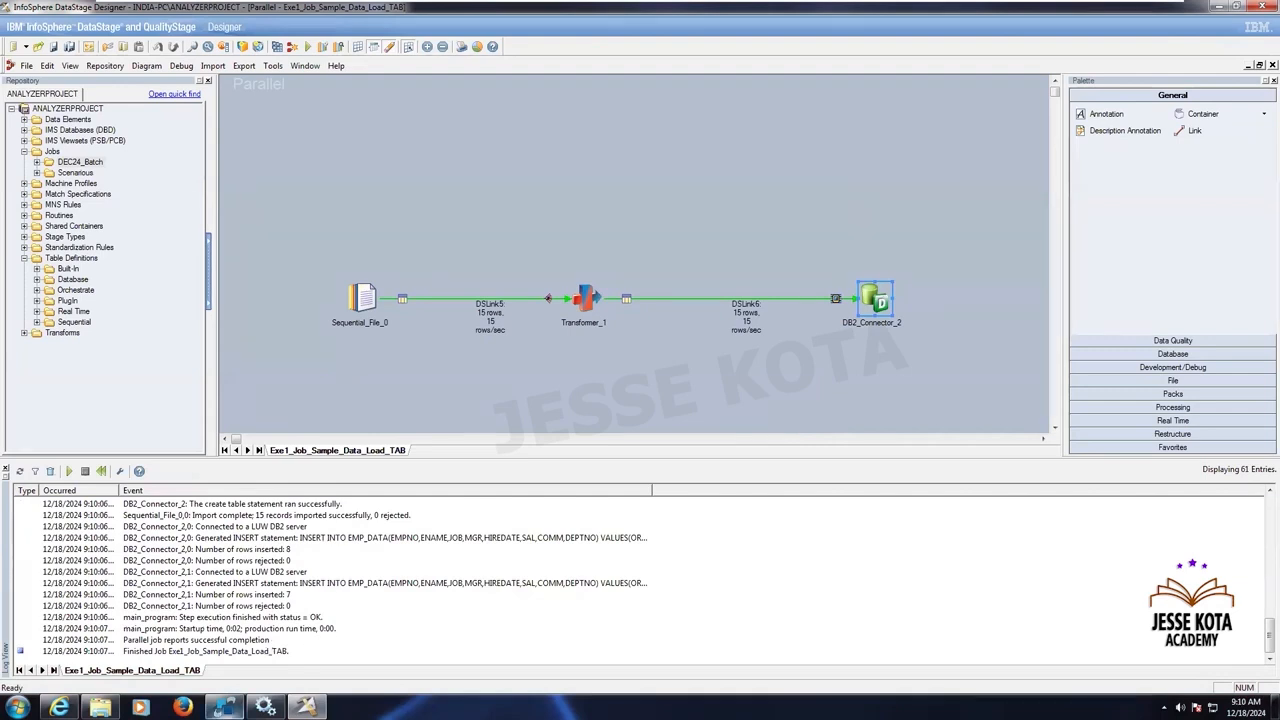
In SqlDbx, reconnect to the XMETA database and query all rows of the EMP_DATA table in the DSADM schema
click(224, 707)
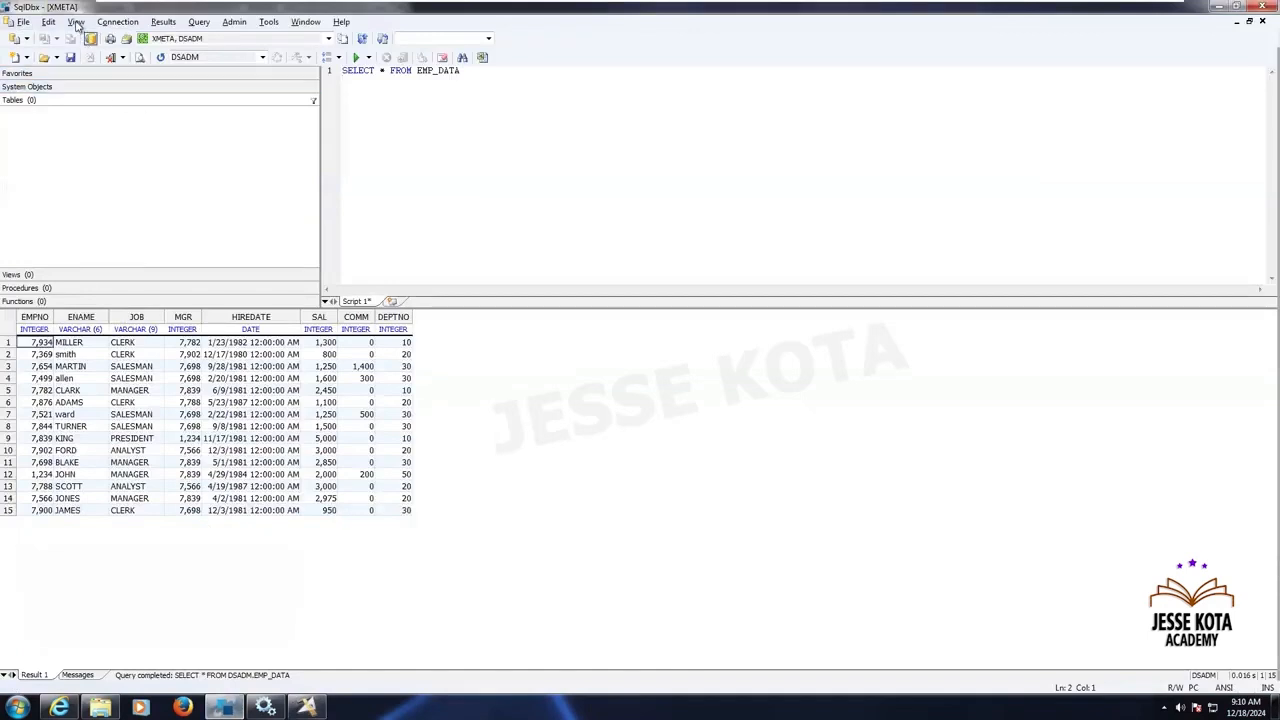
click(107, 22)
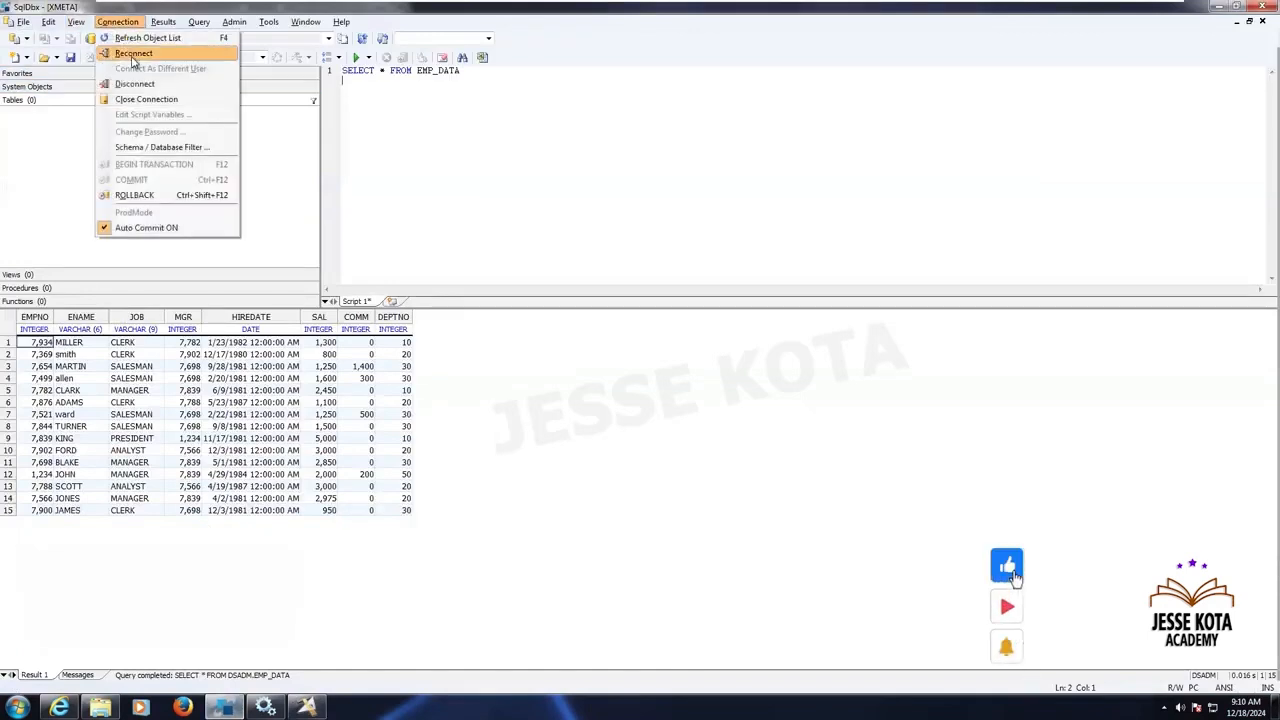
click(130, 53)
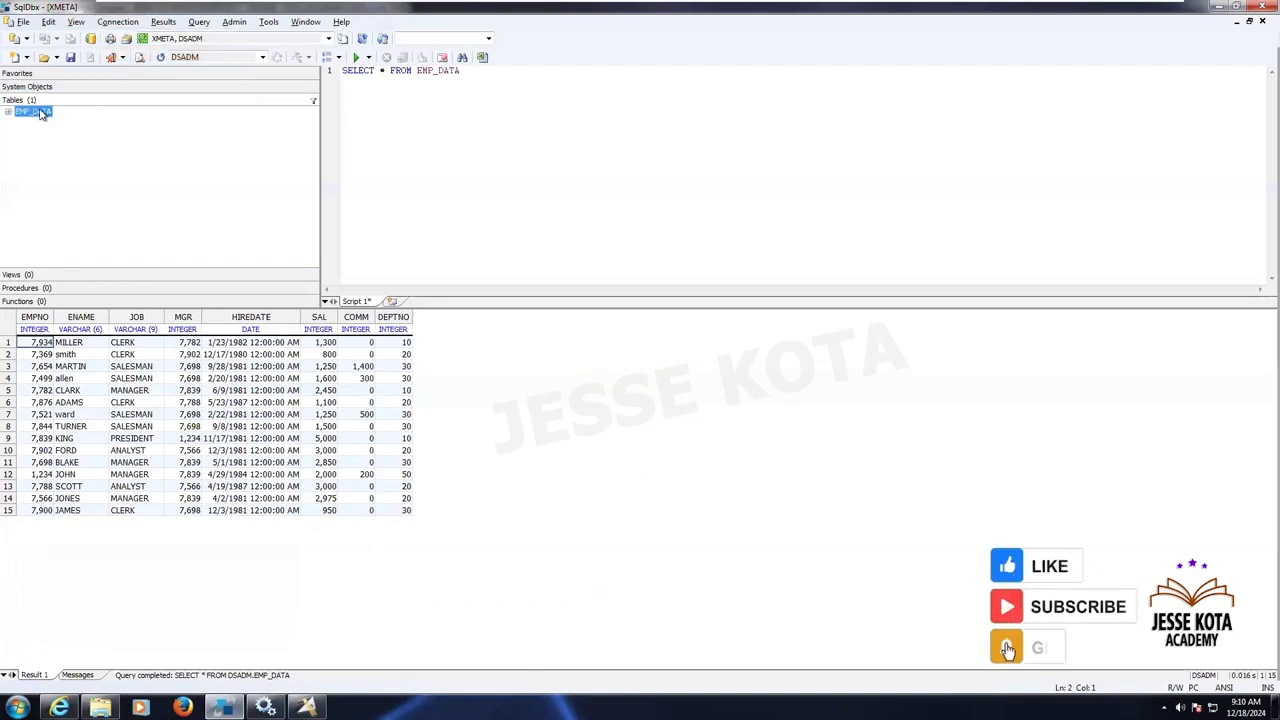
right_click(40, 112)
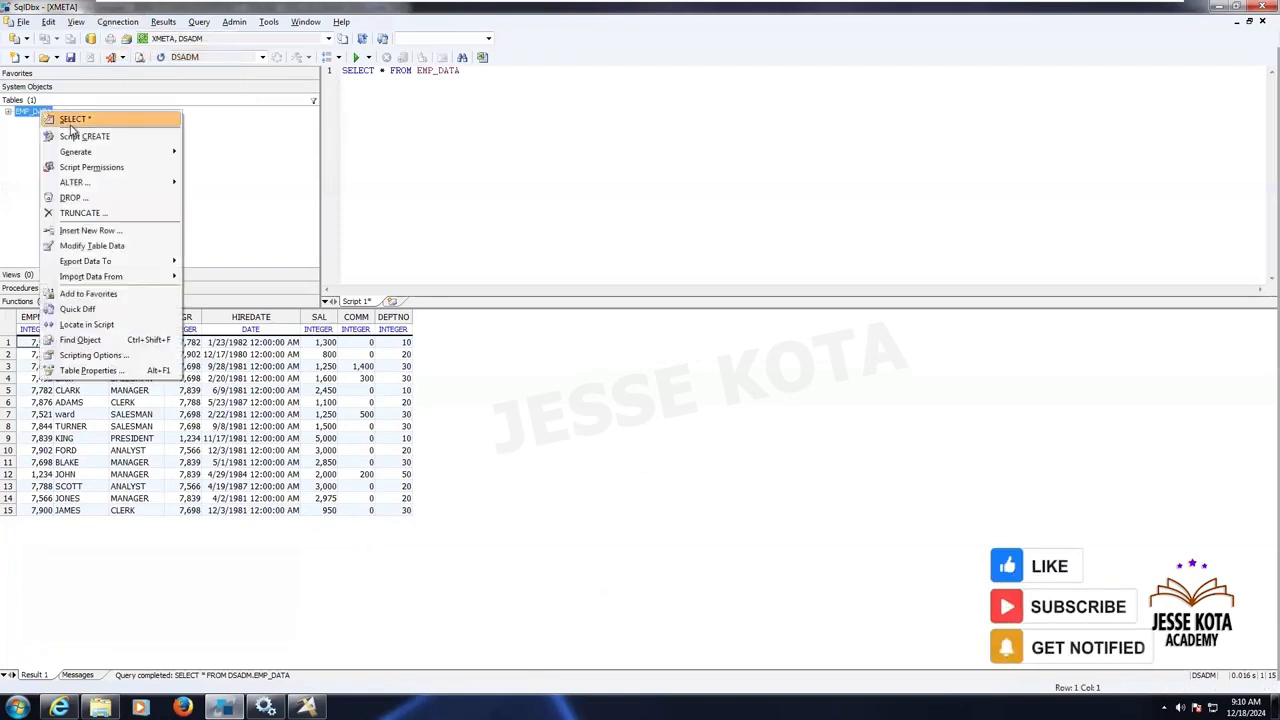
click(71, 127)
click(450, 155)
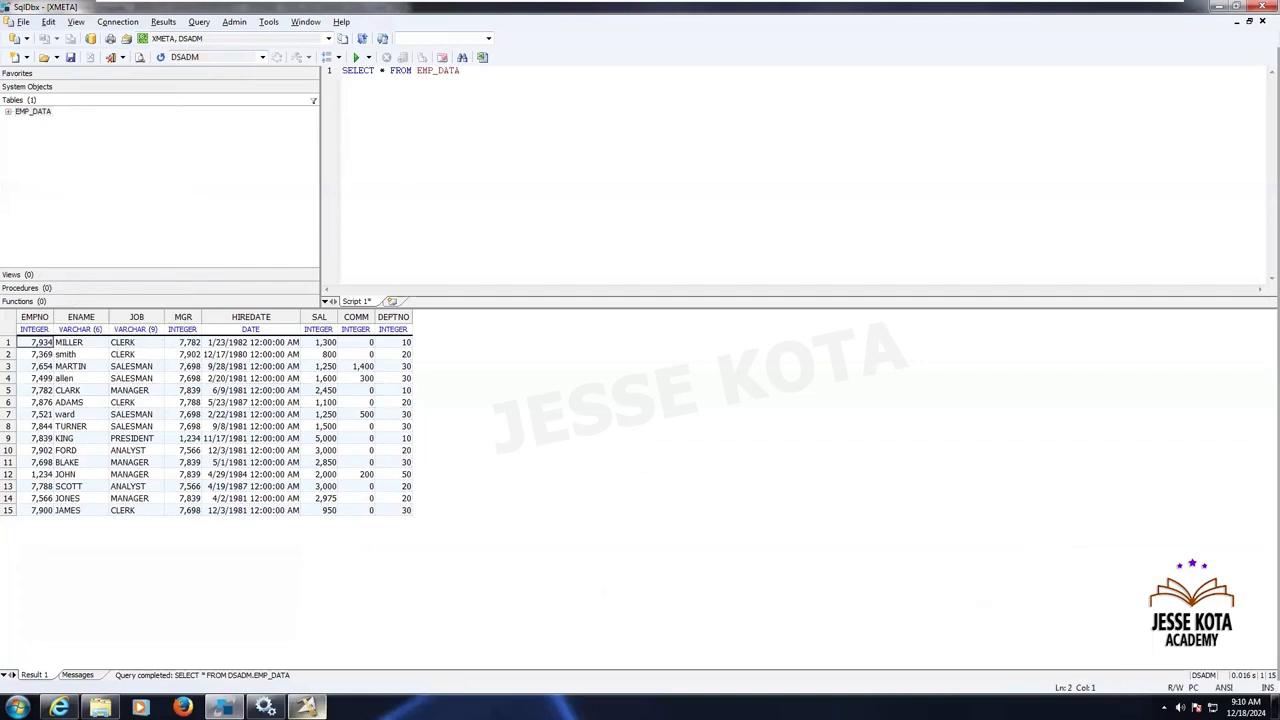
Return to DataStage Designer, and bring up the DataStage_Assignment Sheet in the browser
click(305, 707)
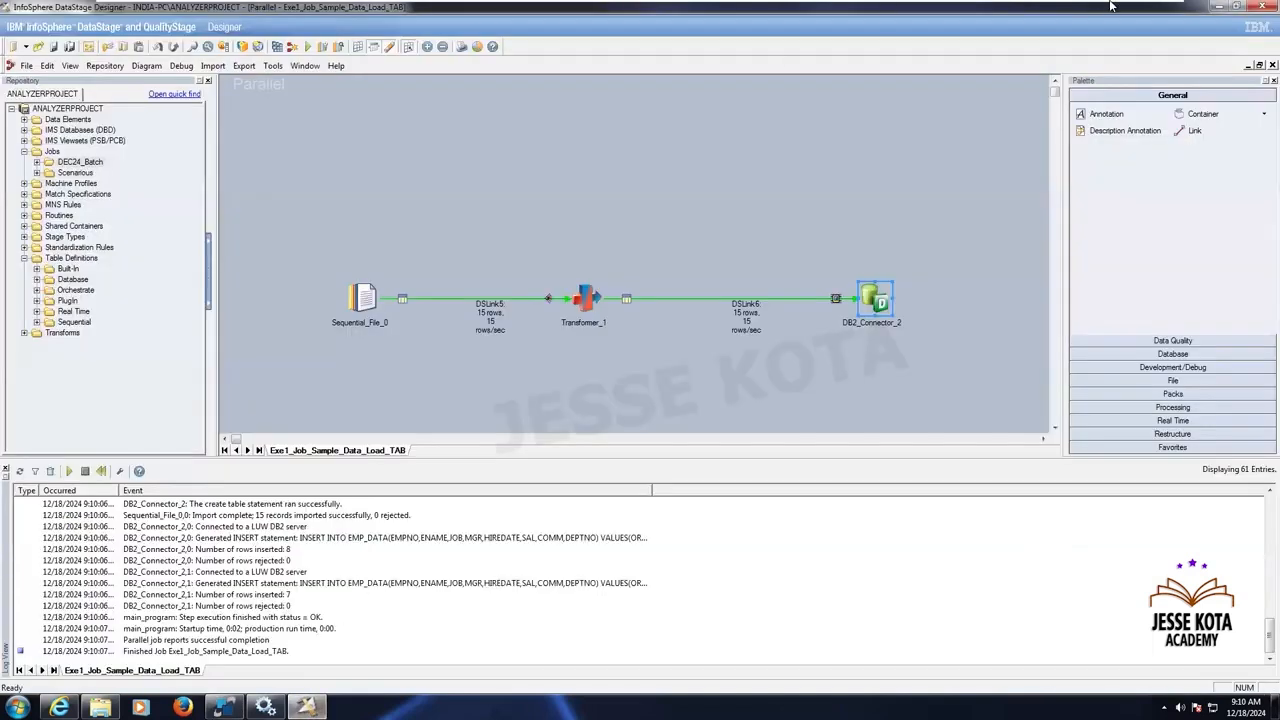
mouse_move(1110, 6)
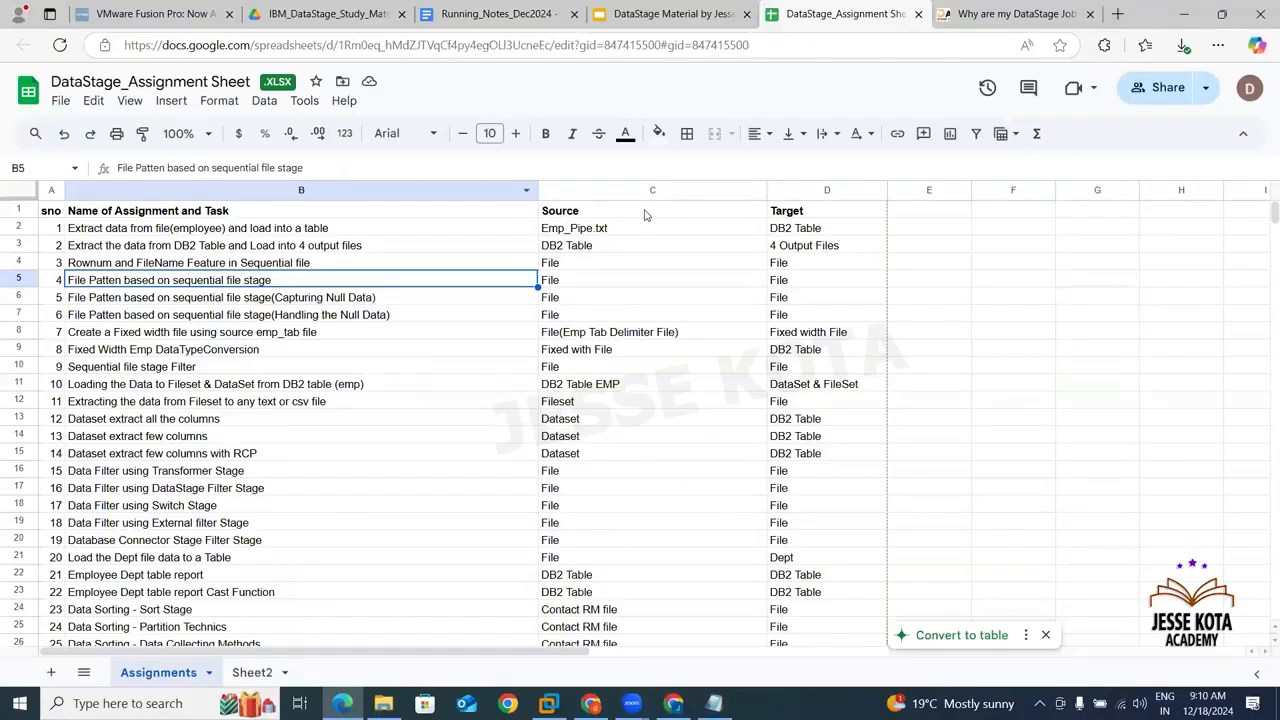
click(645, 215)
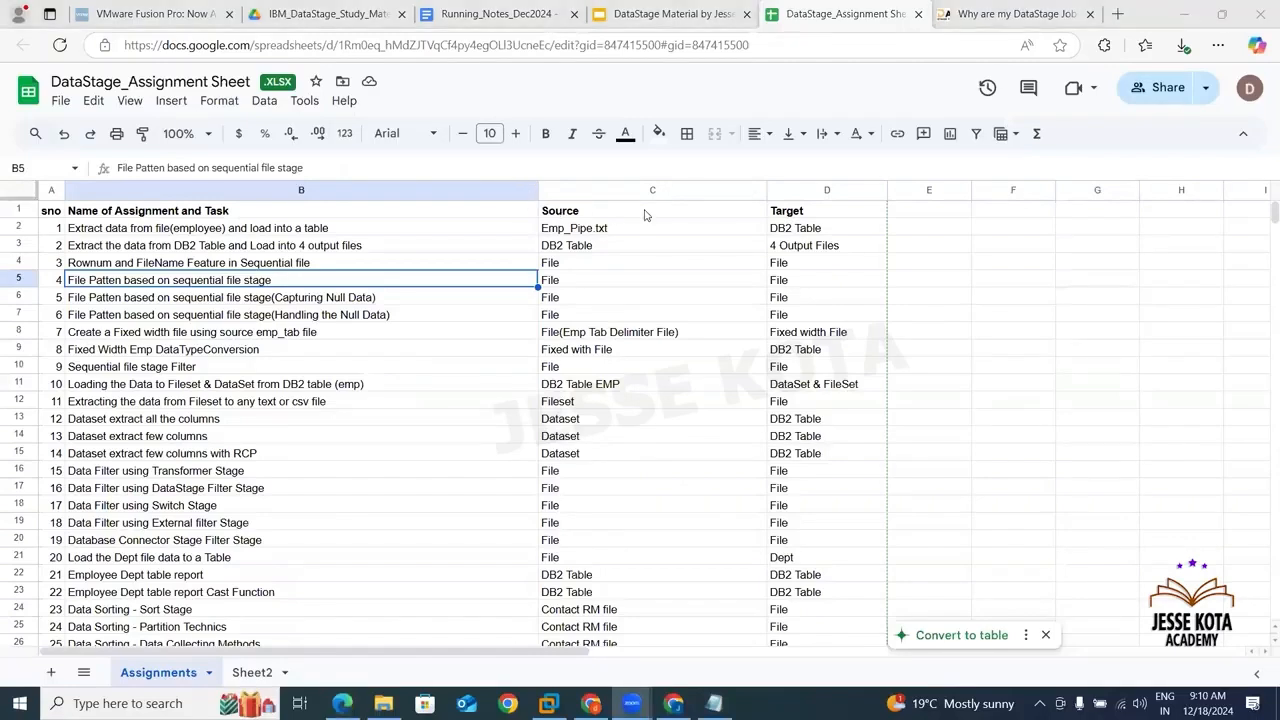